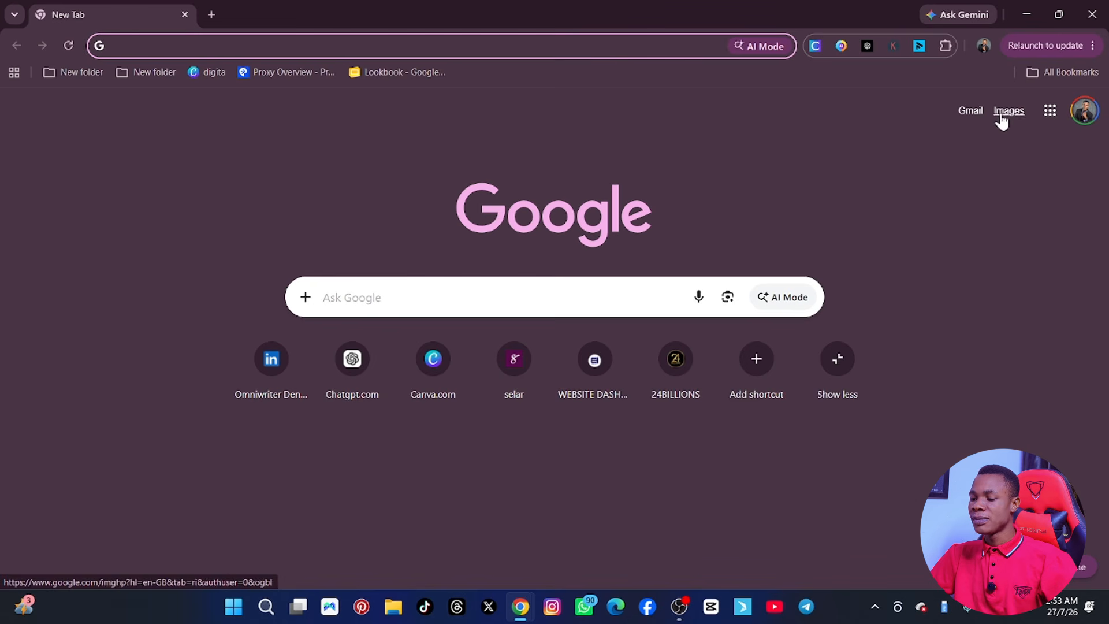
Open the Google apps launcher and look through the full list of available apps
{"action": "left_click", "coordinate": [1049, 113]}
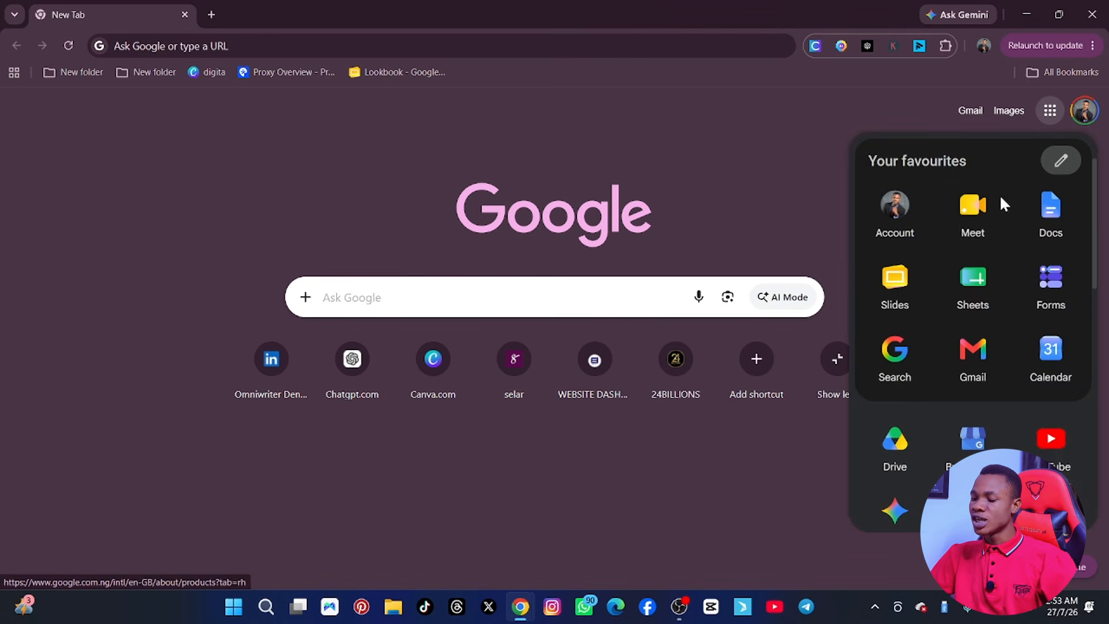
{"action": "scroll", "coordinate": [987, 234], "scroll_direction": "down", "scroll_amount": 7}
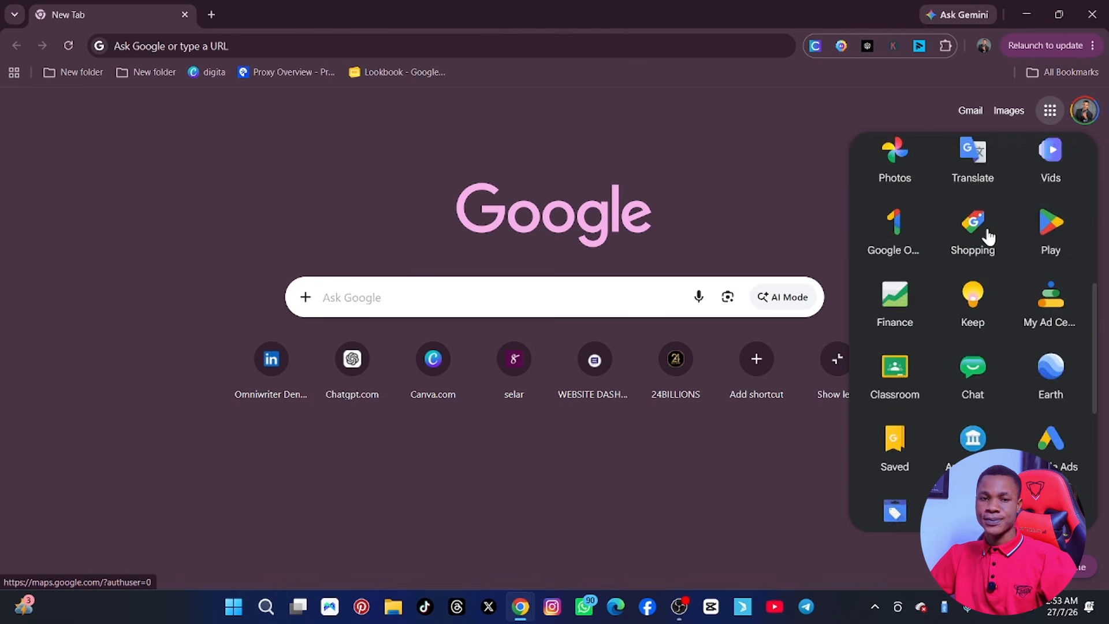
{"action": "scroll", "coordinate": [989, 236], "scroll_direction": "down", "scroll_amount": 5}
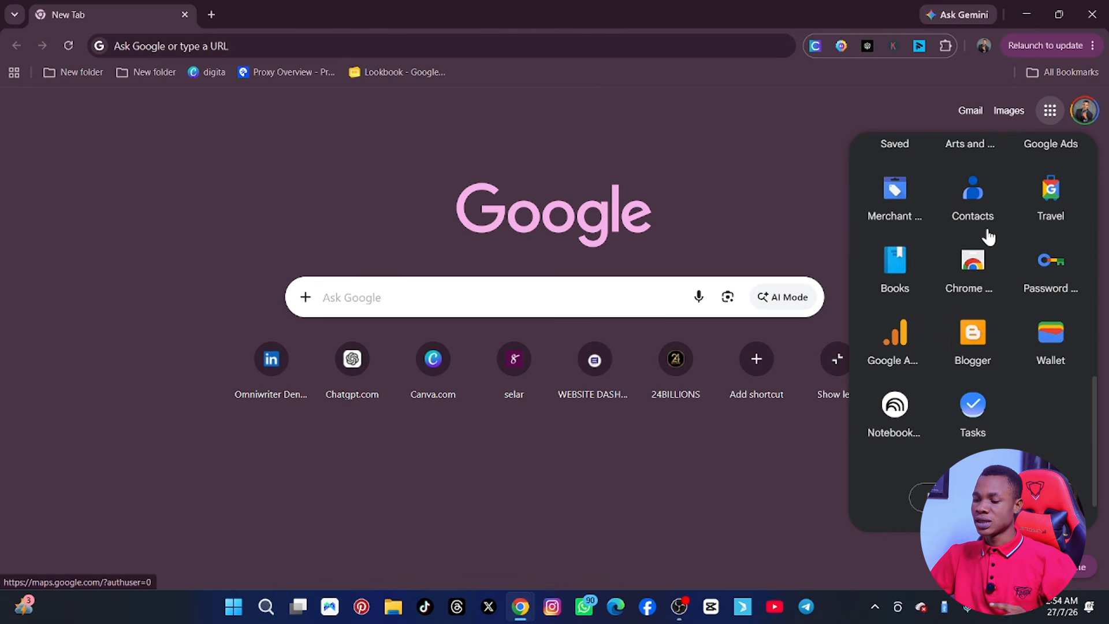
{"action": "scroll", "coordinate": [988, 234], "scroll_direction": "up", "scroll_amount": 12}
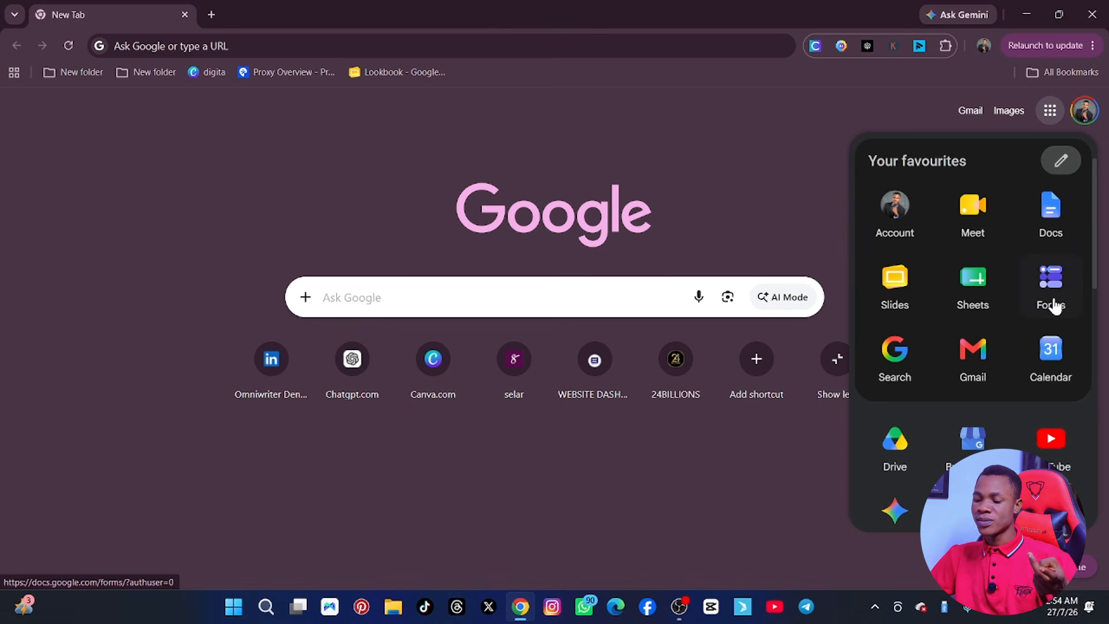
{"action": "scroll", "coordinate": [1023, 317], "scroll_direction": "down", "scroll_amount": 1}
{"action": "scroll", "coordinate": [1022, 317], "scroll_direction": "up", "scroll_amount": 1}
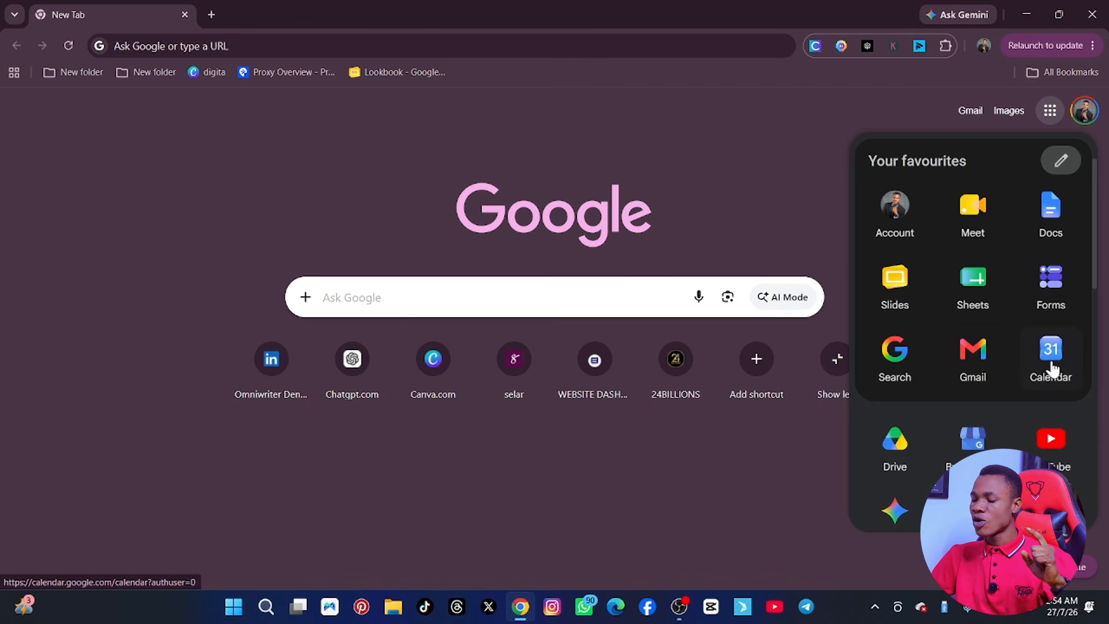
{"action": "scroll", "coordinate": [1057, 371], "scroll_direction": "down", "scroll_amount": 1}
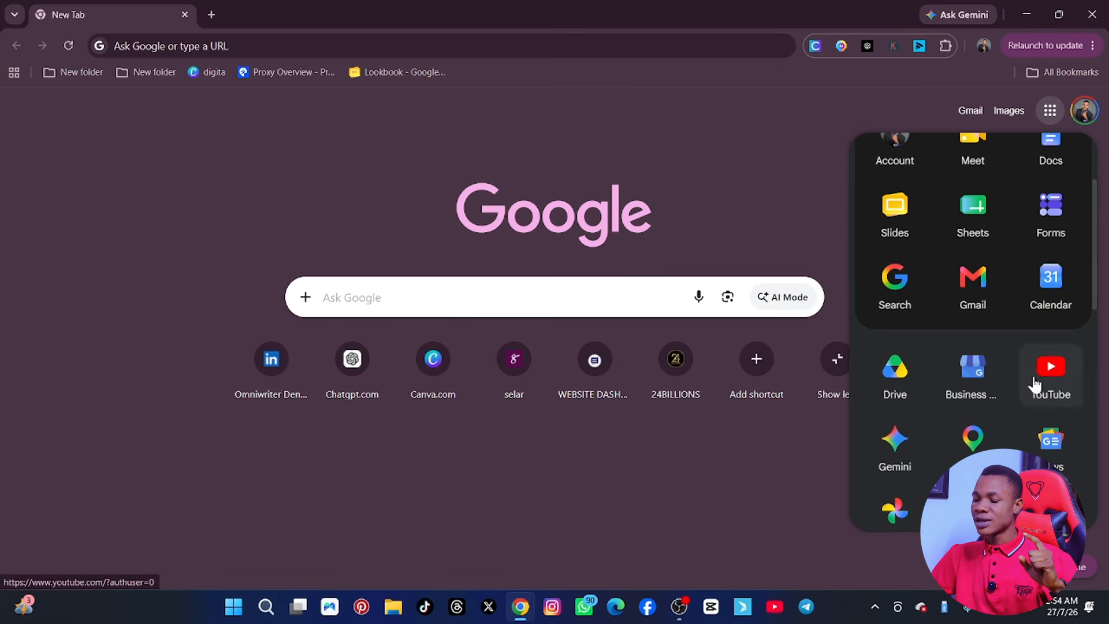
{"action": "scroll", "coordinate": [890, 389], "scroll_direction": "down", "scroll_amount": 1}
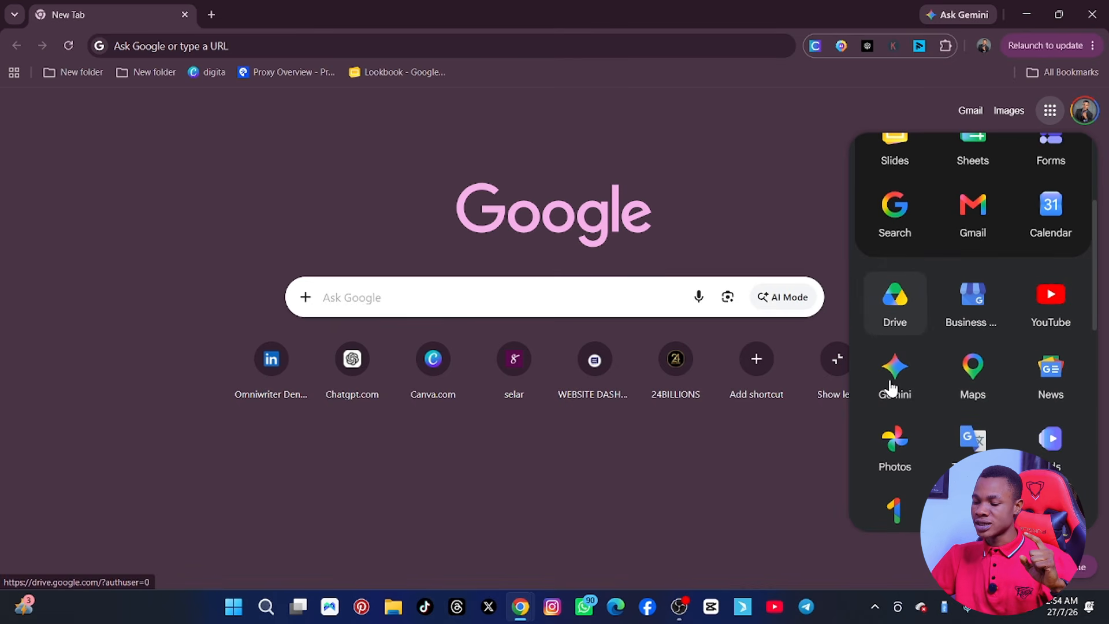
{"action": "scroll", "coordinate": [890, 388], "scroll_direction": "down", "scroll_amount": 4}
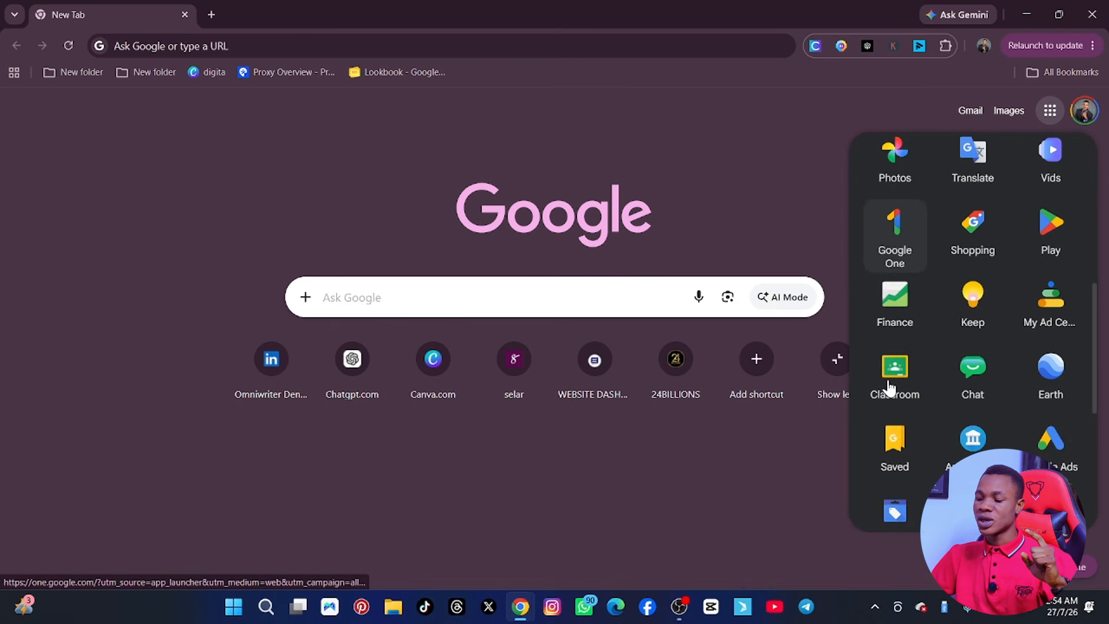
{"action": "scroll", "coordinate": [890, 389], "scroll_direction": "down", "scroll_amount": 3}
{"action": "scroll", "coordinate": [891, 388], "scroll_direction": "up", "scroll_amount": 9}
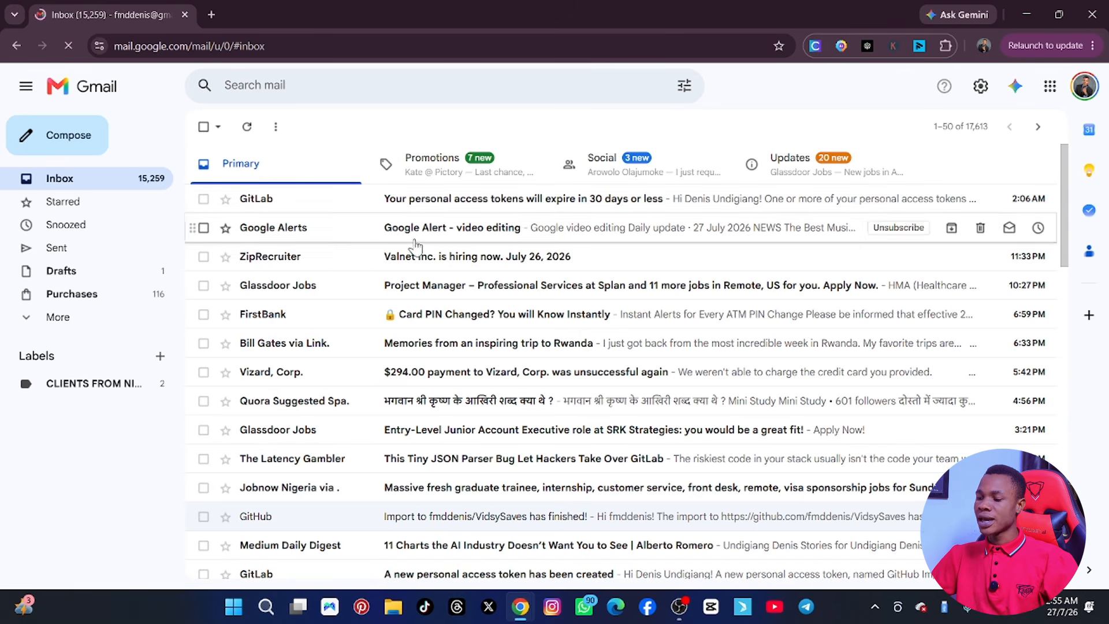
Switch Gmail to the Express Tech Academy account and close the previous account's inbox
{"action": "left_click", "coordinate": [1084, 89]}
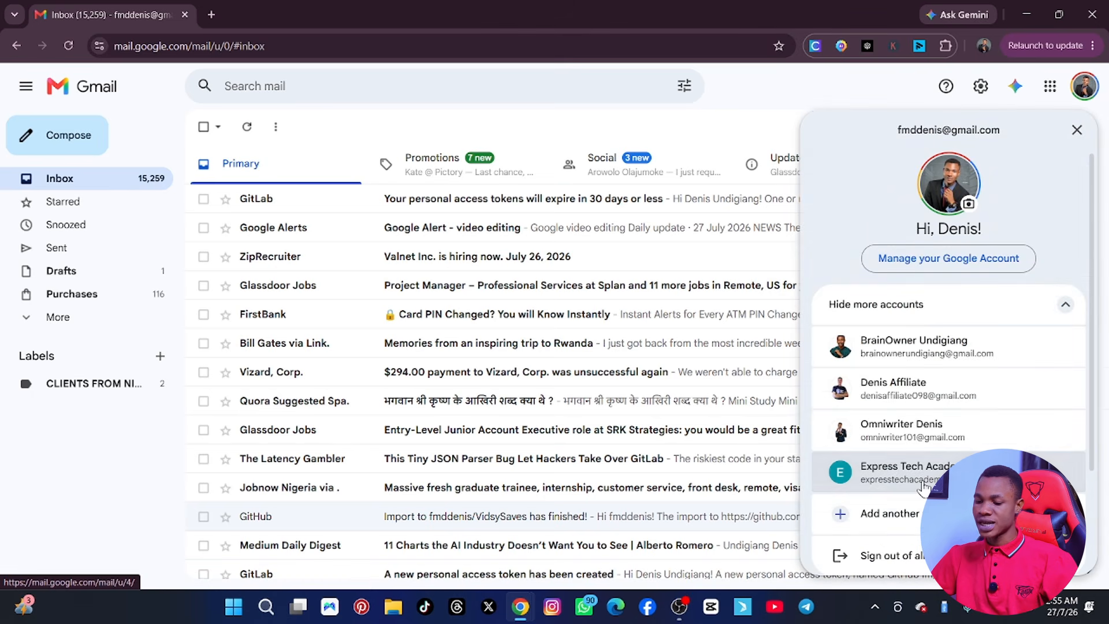
{"action": "left_click", "coordinate": [925, 488]}
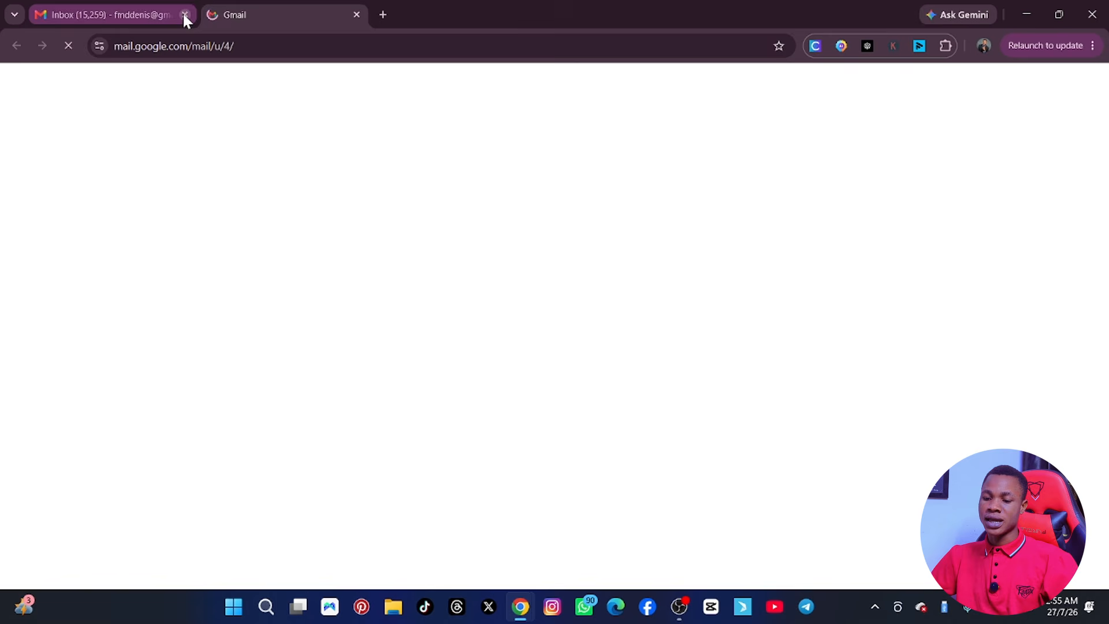
{"action": "left_click", "coordinate": [185, 15]}
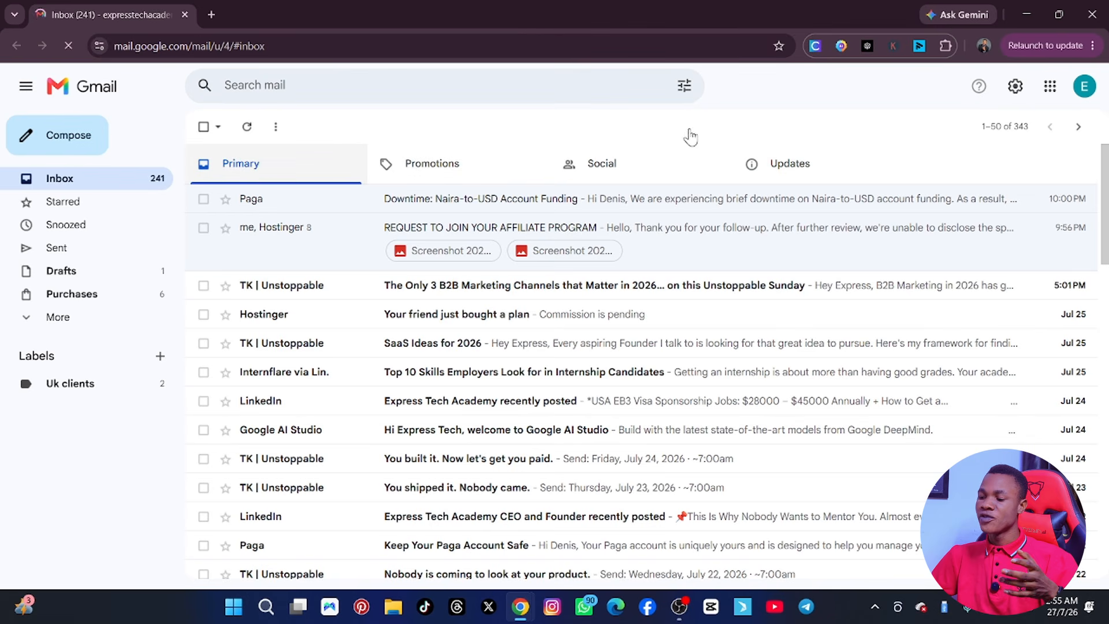
Check which account is signed in and dismiss the desktop notifications prompt
{"action": "left_click", "coordinate": [1085, 92]}
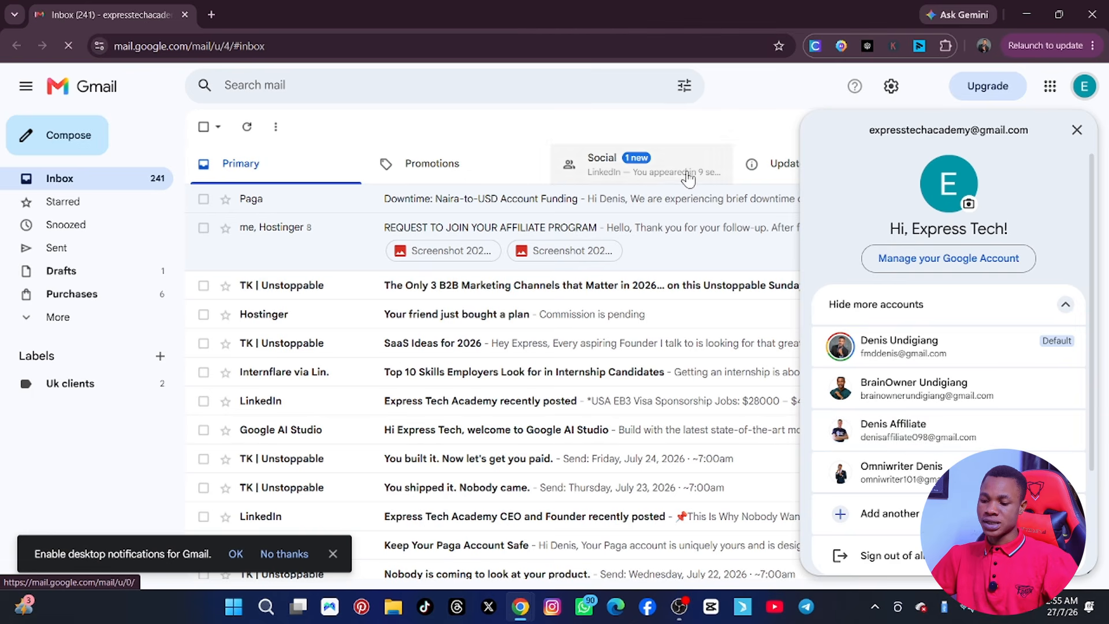
{"action": "left_click", "coordinate": [486, 141]}
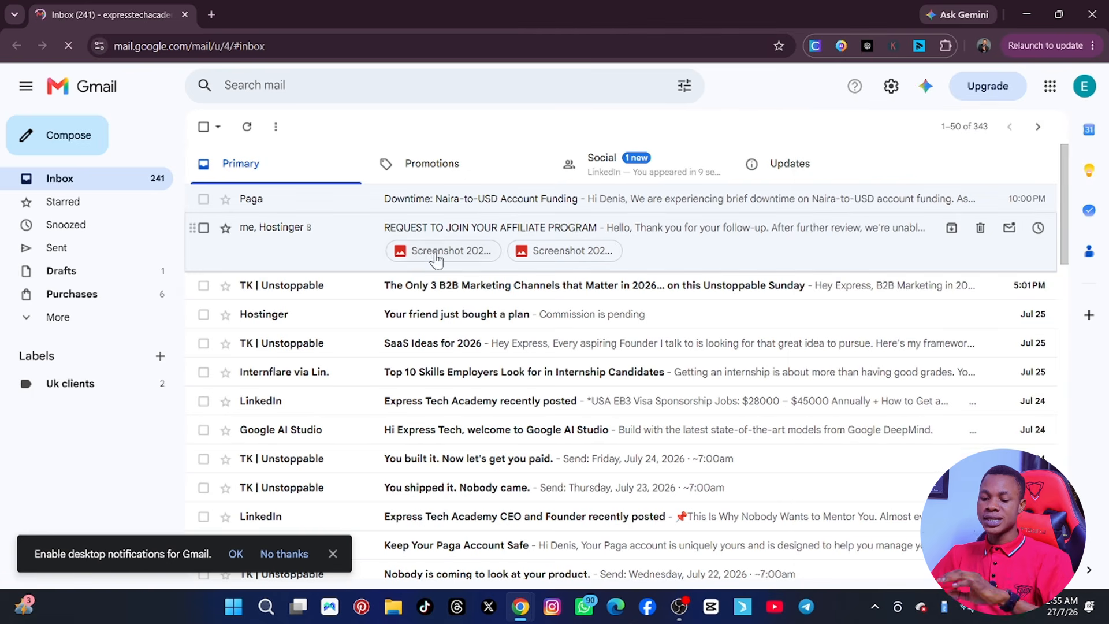
{"action": "left_click", "coordinate": [332, 553]}
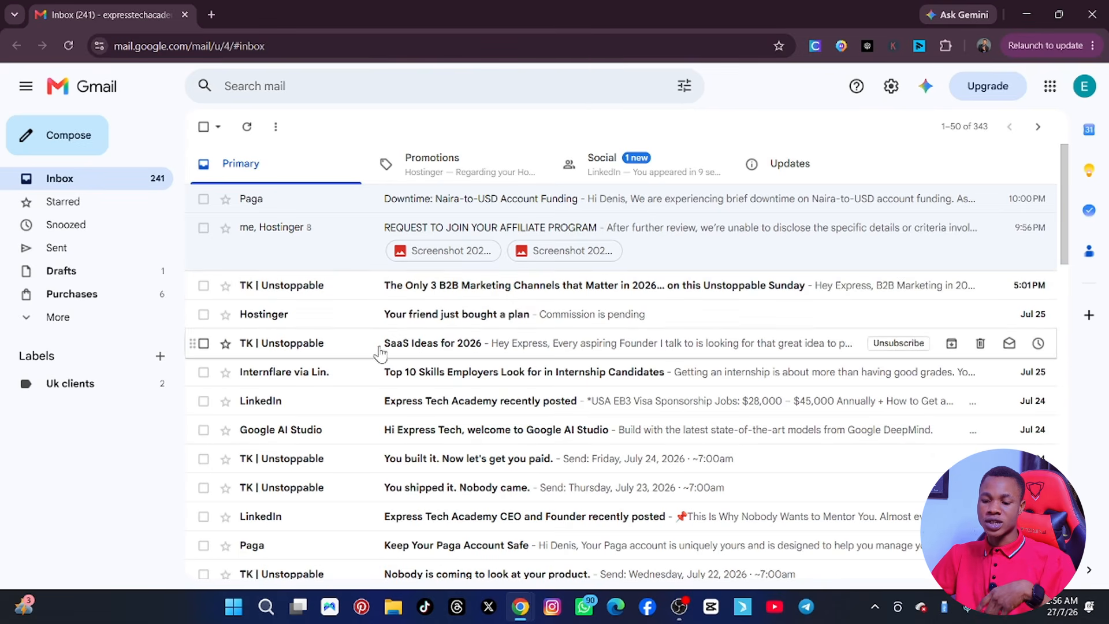
Read the Paga email "Downtime: Naira-to-USD Account Funding" and return to the inbox list
{"action": "left_click", "coordinate": [453, 209]}
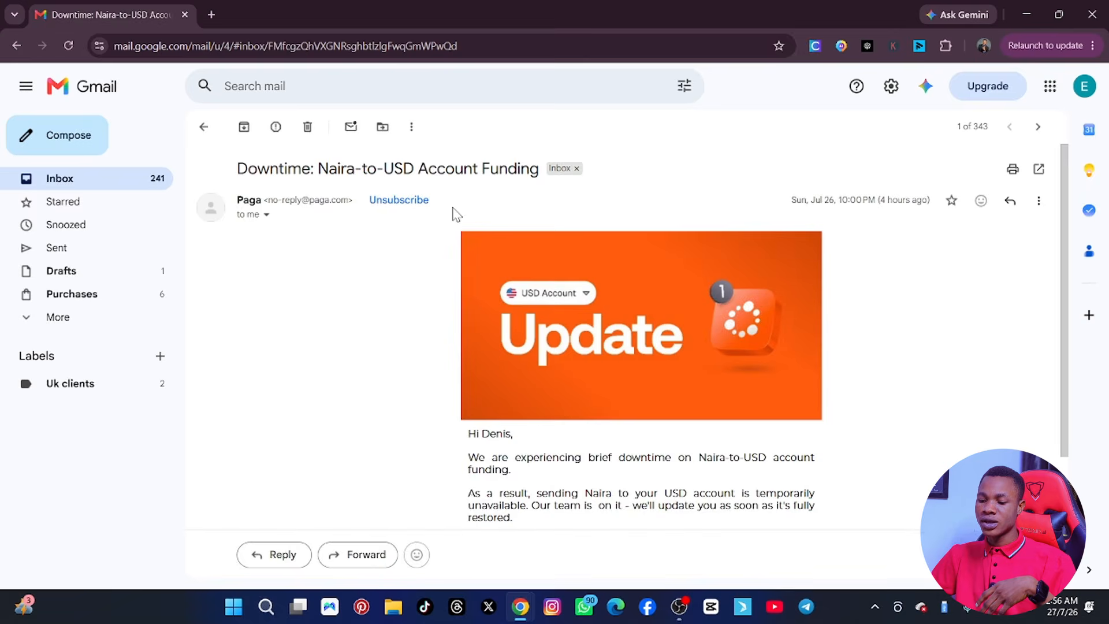
{"action": "scroll", "coordinate": [462, 324], "scroll_direction": "down", "scroll_amount": 3}
{"action": "scroll", "coordinate": [390, 374], "scroll_direction": "up", "scroll_amount": 3}
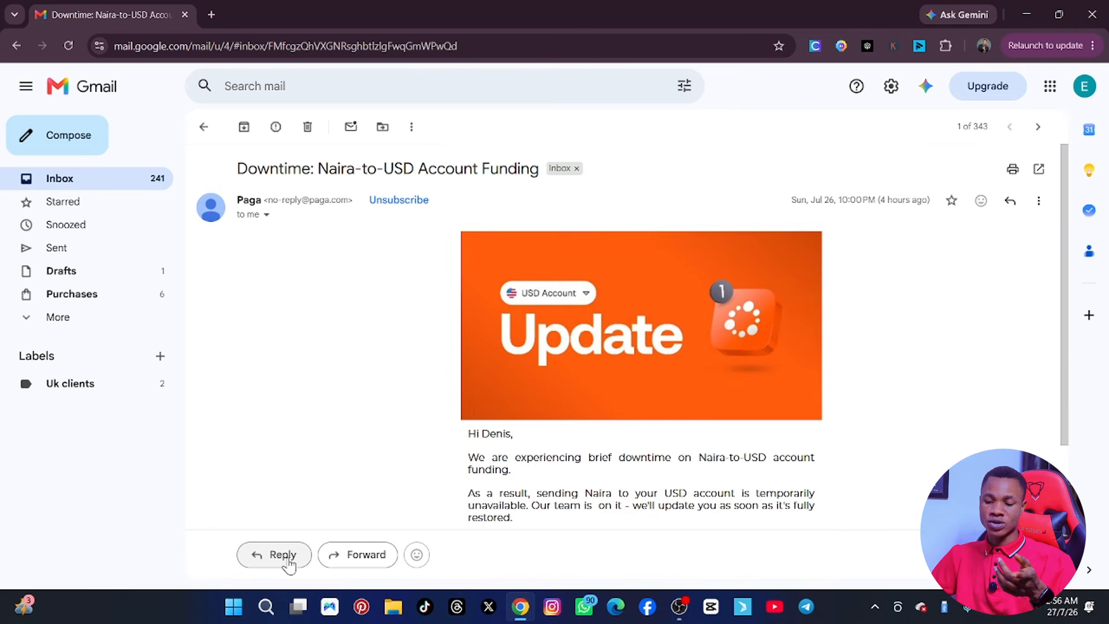
{"action": "left_click", "coordinate": [17, 46]}
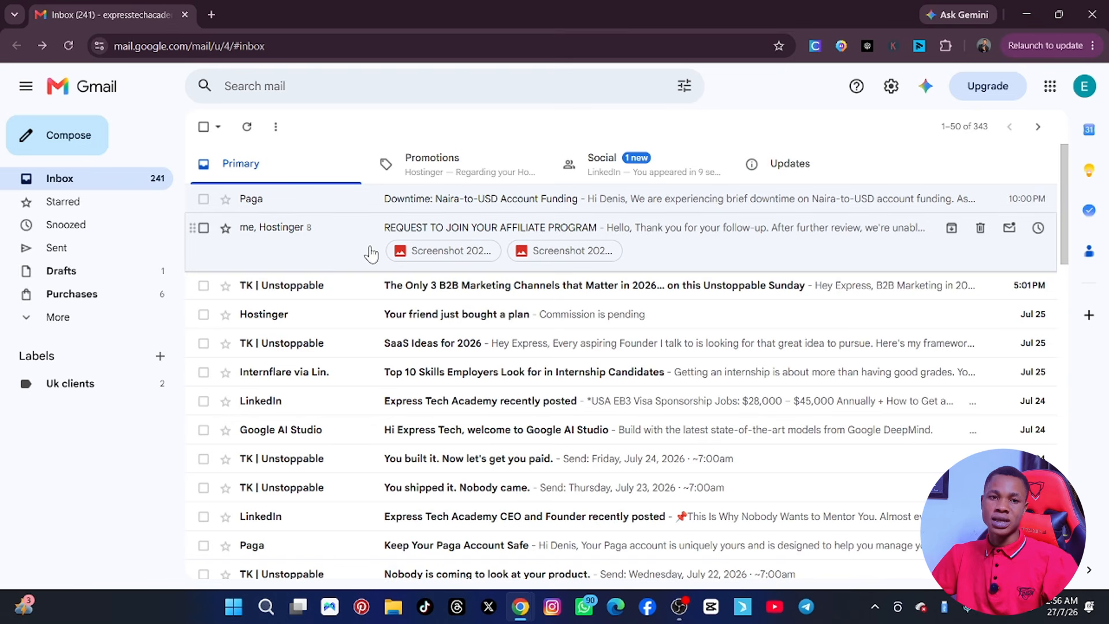
{"action": "scroll", "coordinate": [369, 257], "scroll_direction": "down", "scroll_amount": 3}
{"action": "scroll", "coordinate": [368, 277], "scroll_direction": "up", "scroll_amount": 3}
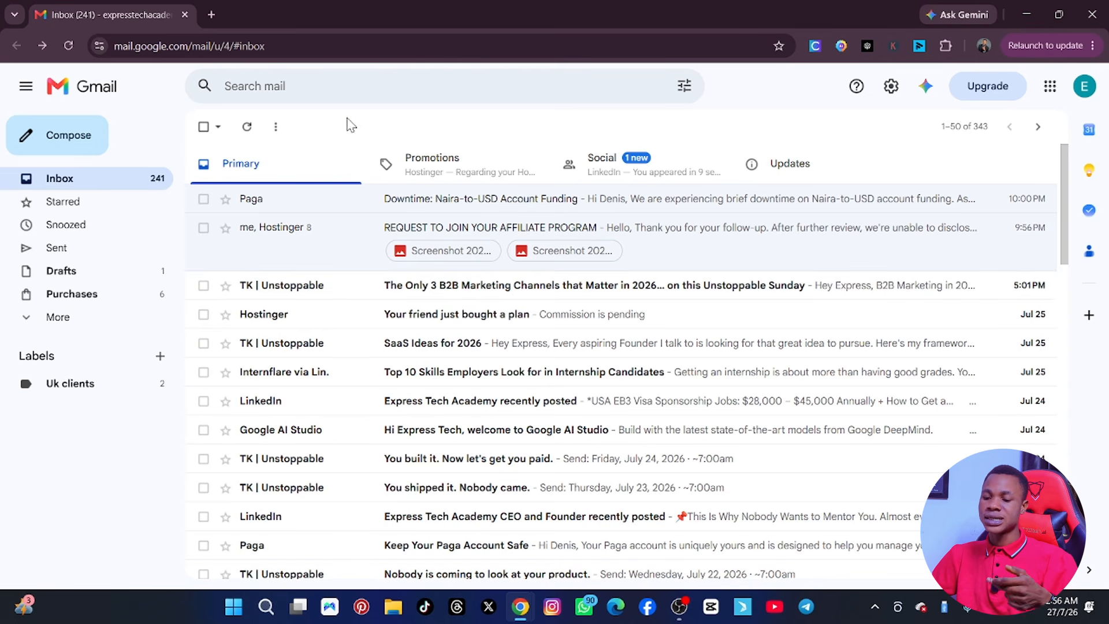
Search the mailbox for "FIVER"
{"action": "left_click", "coordinate": [344, 85]}
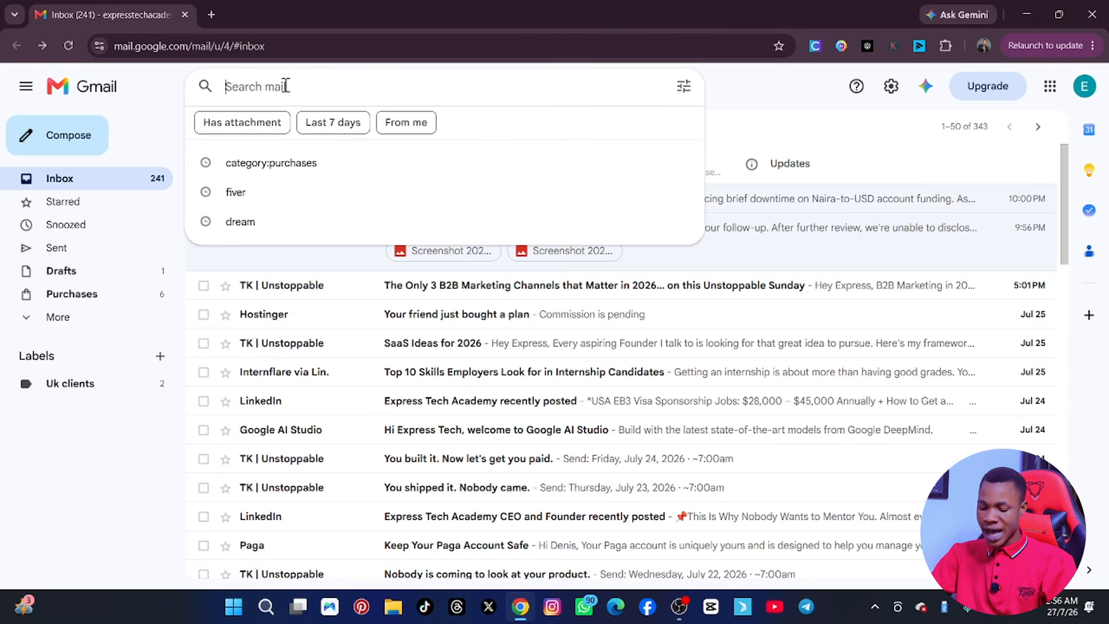
{"action": "type", "text": "FIVER"}
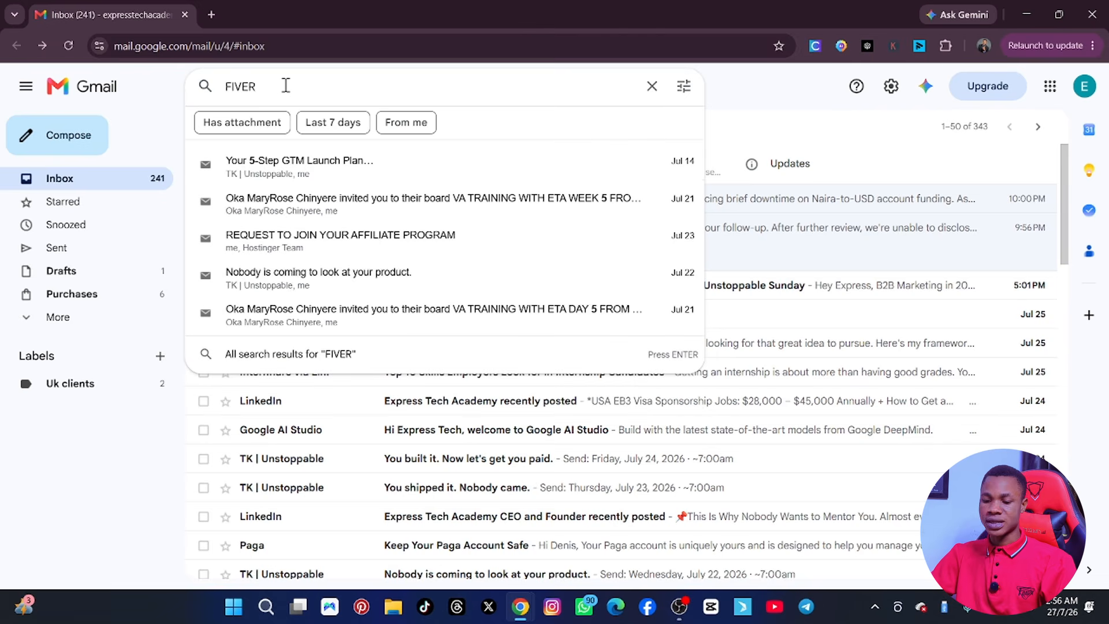
{"action": "key", "text": "Return"}
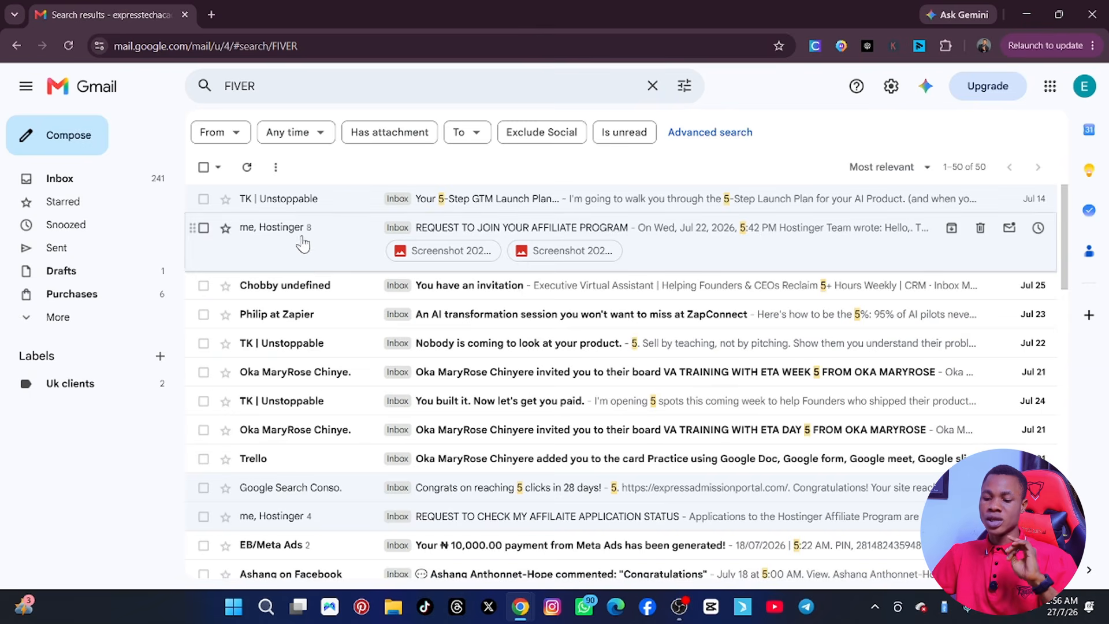
Replace the mail search with "PAGA" and look through the matching messages
{"action": "left_click", "coordinate": [309, 87]}
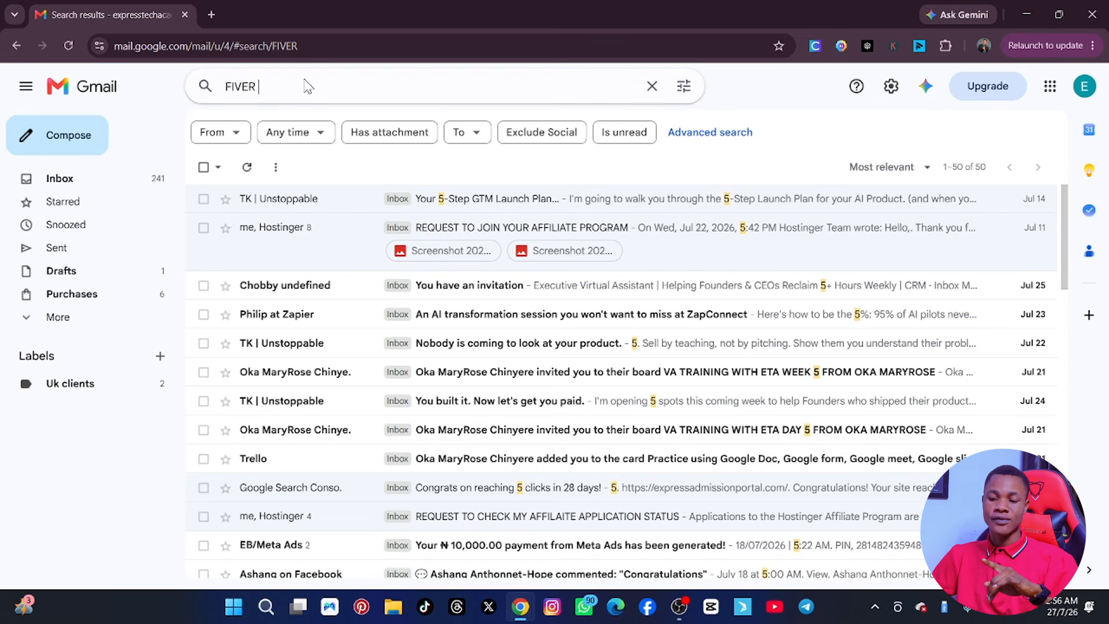
{"action": "key", "text": "BackSpace"}
{"action": "key", "text": "BackSpace"}
{"action": "key", "text": "BackSpace"}
{"action": "key", "text": "BackSpace"}
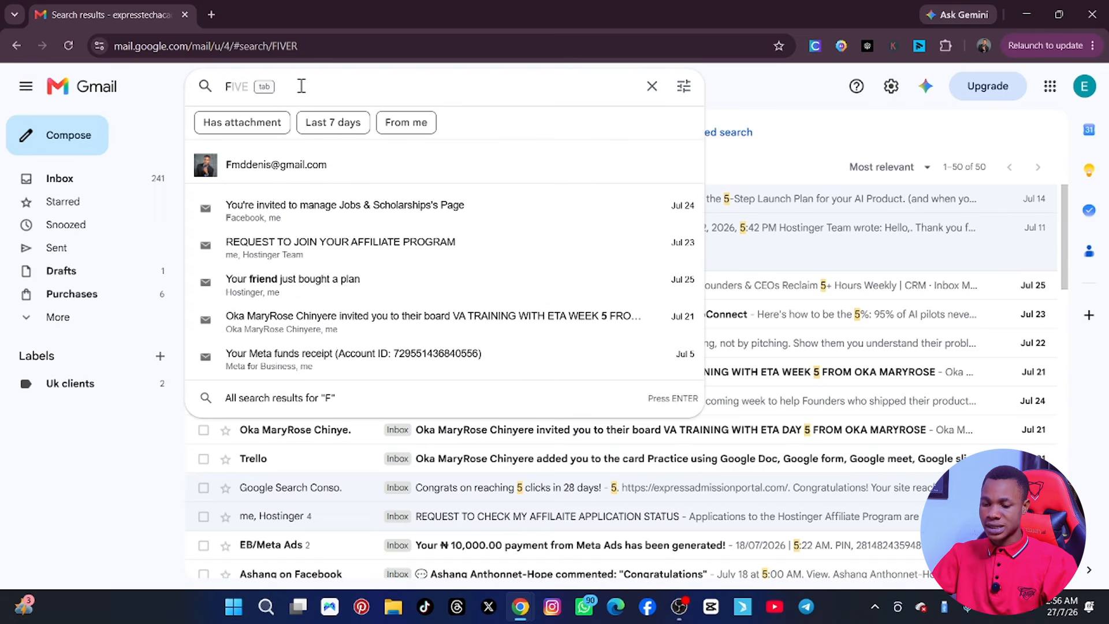
{"action": "key", "text": "BackSpace"}
{"action": "type", "text": "AGA"}
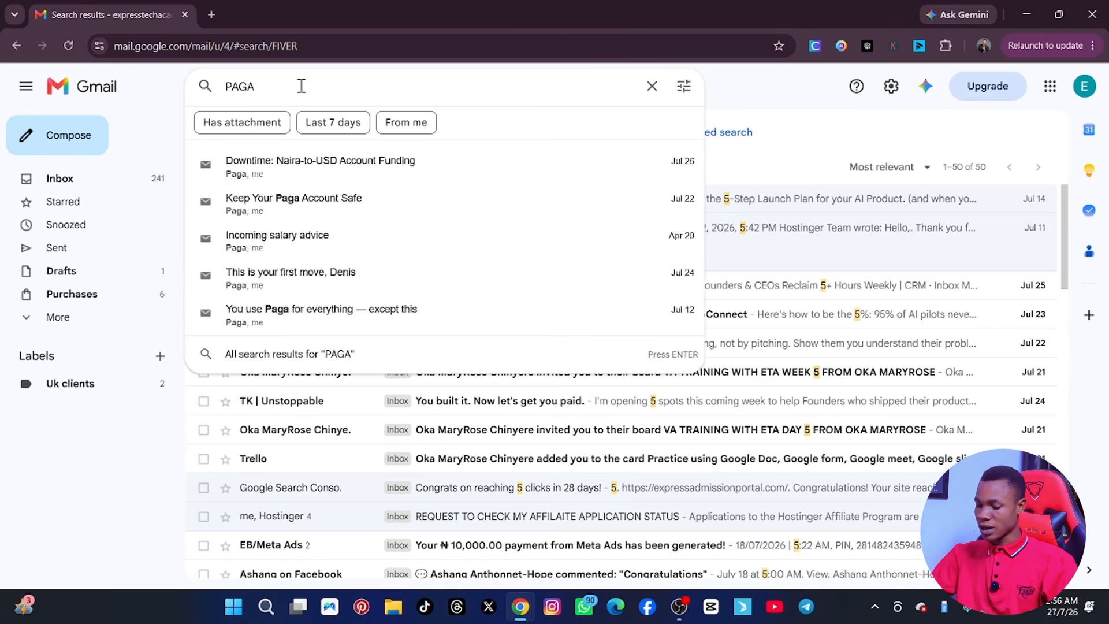
{"action": "key", "text": "Return"}
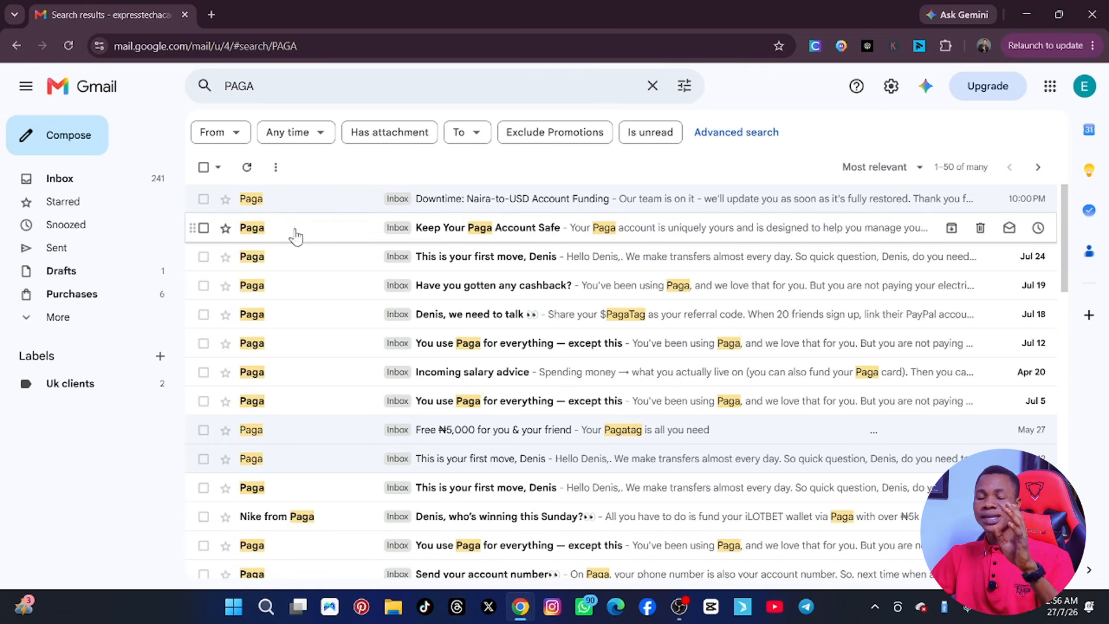
{"action": "scroll", "coordinate": [285, 260], "scroll_direction": "down", "scroll_amount": 6}
{"action": "scroll", "coordinate": [285, 285], "scroll_direction": "up", "scroll_amount": 4}
{"action": "scroll", "coordinate": [285, 285], "scroll_direction": "up", "scroll_amount": 2}
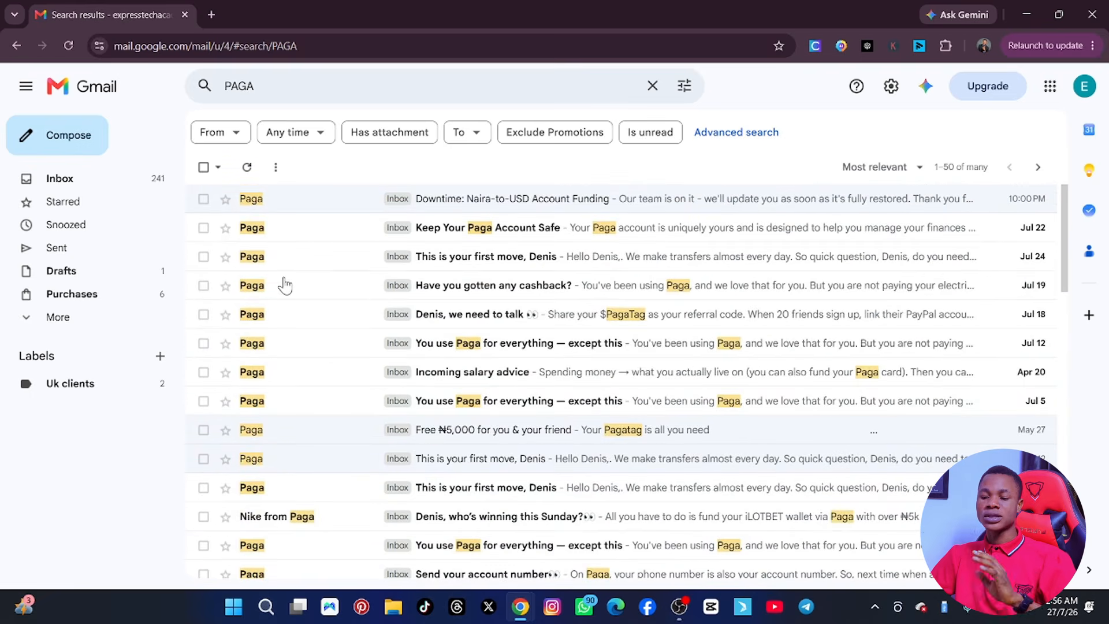
Clear the mail search text and go back to the inbox
{"action": "left_click", "coordinate": [298, 88]}
{"action": "key", "text": "BackSpace"}
{"action": "key", "text": "BackSpace"}
{"action": "key", "text": "BackSpace"}
{"action": "key", "text": "BackSpace"}
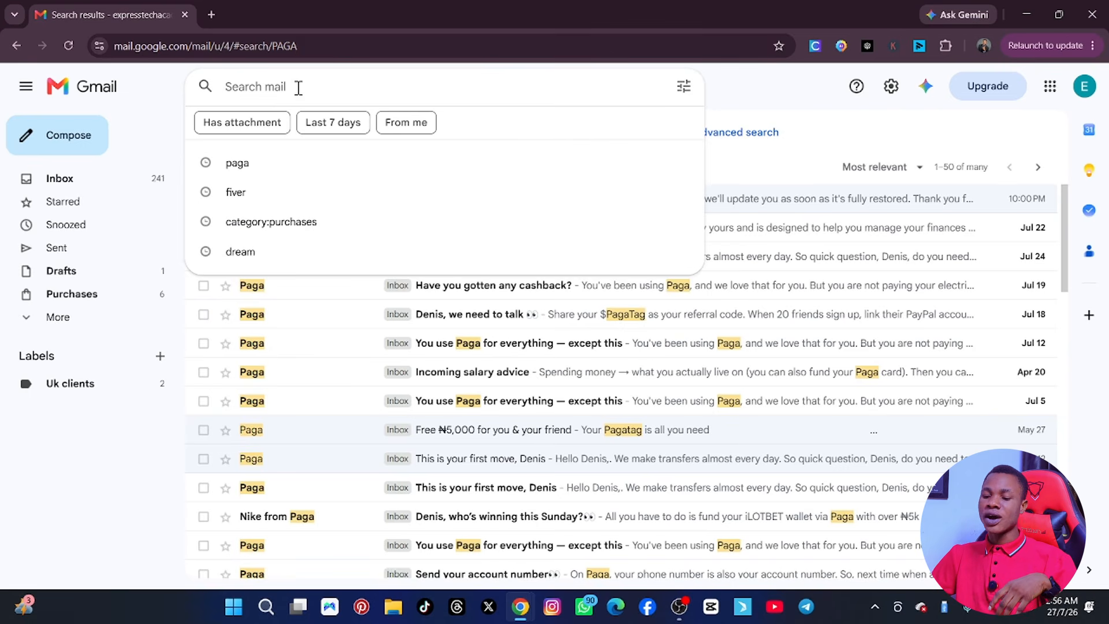
{"action": "left_click", "coordinate": [170, 80]}
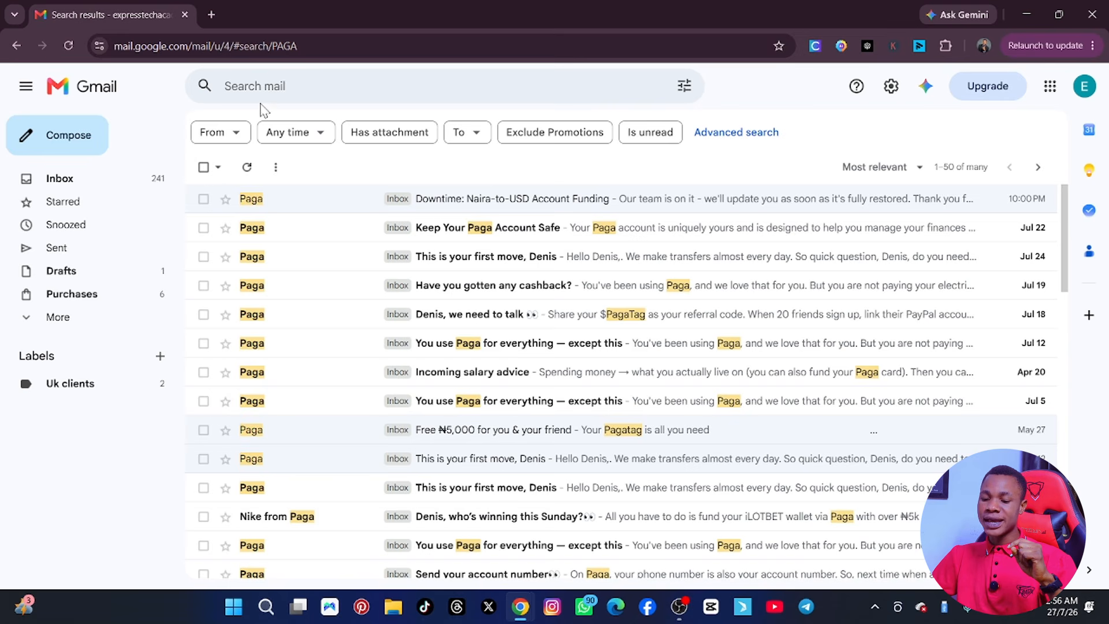
{"action": "left_click", "coordinate": [86, 180]}
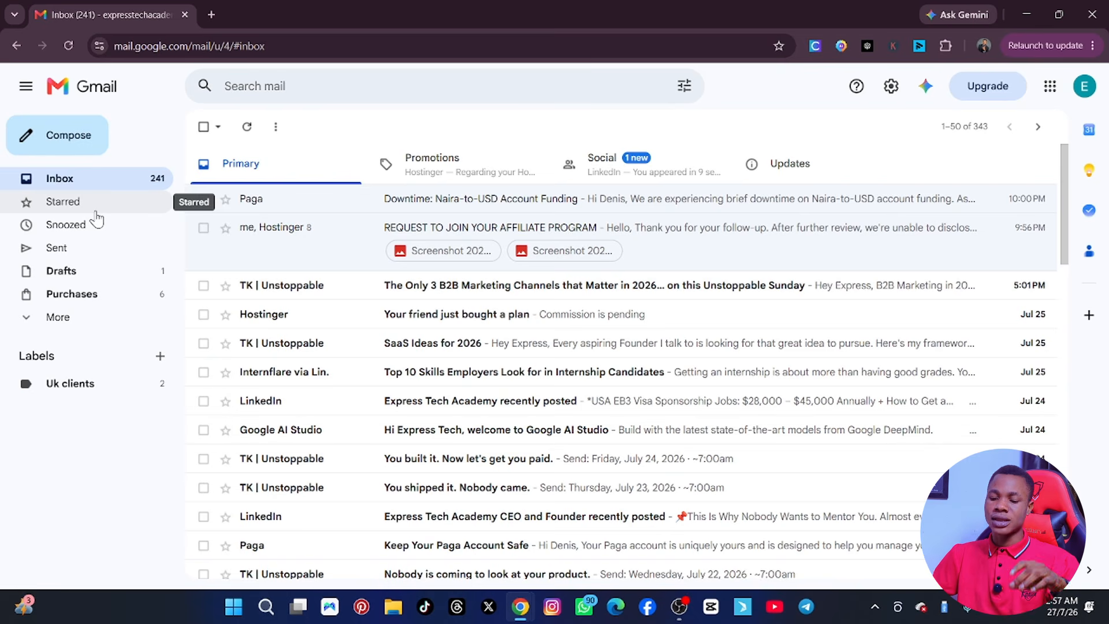
Star the Hostinger "REQUEST TO JOIN YOUR AFFILIATE PROGRAM" conversation and the Paga downtime email, and show the starred messages
{"action": "left_click", "coordinate": [225, 231]}
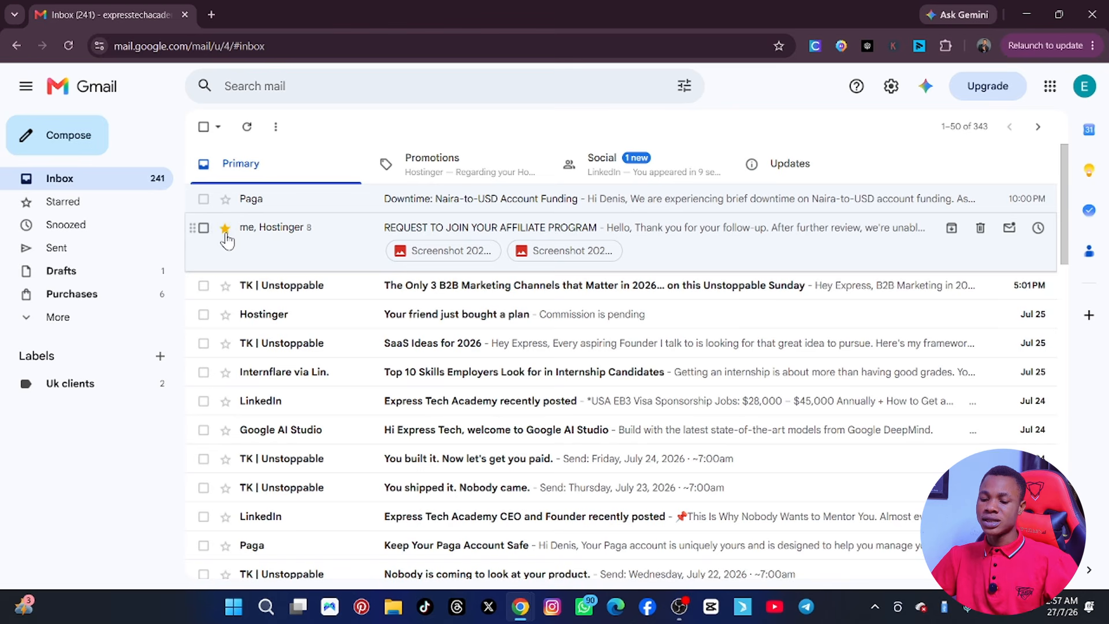
{"action": "left_click", "coordinate": [225, 199]}
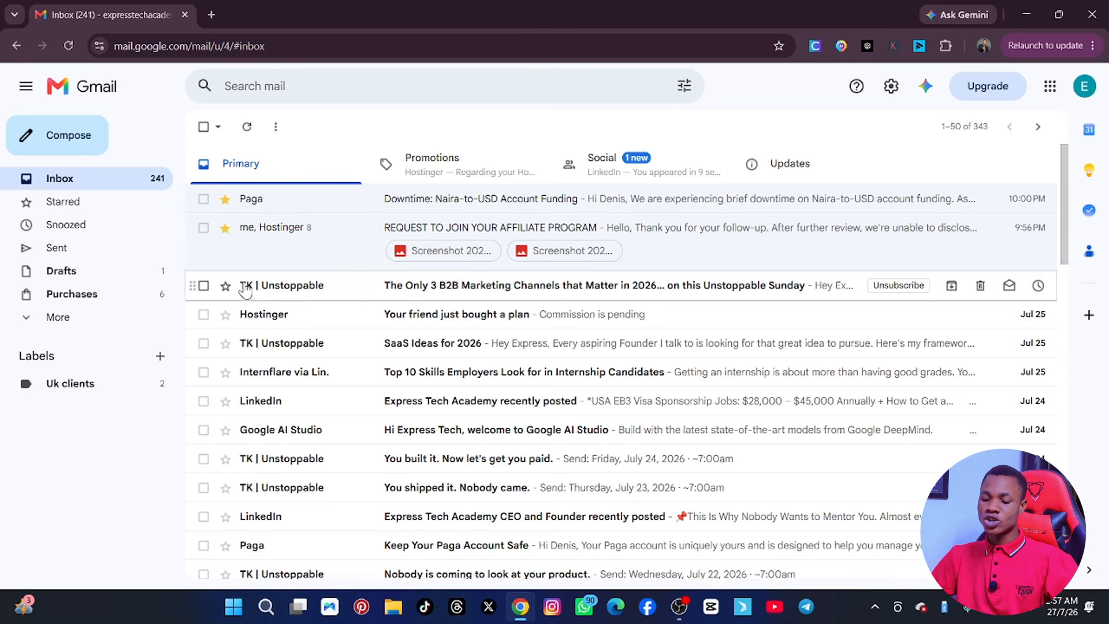
{"action": "scroll", "coordinate": [235, 285], "scroll_direction": "down", "scroll_amount": 9}
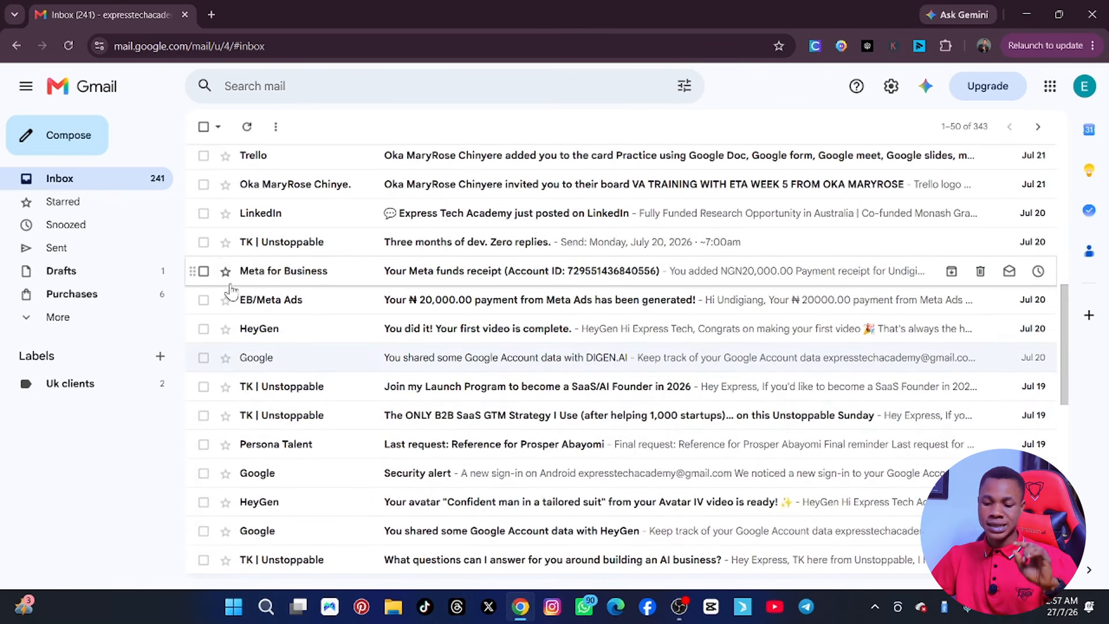
{"action": "scroll", "coordinate": [243, 245], "scroll_direction": "up", "scroll_amount": 9}
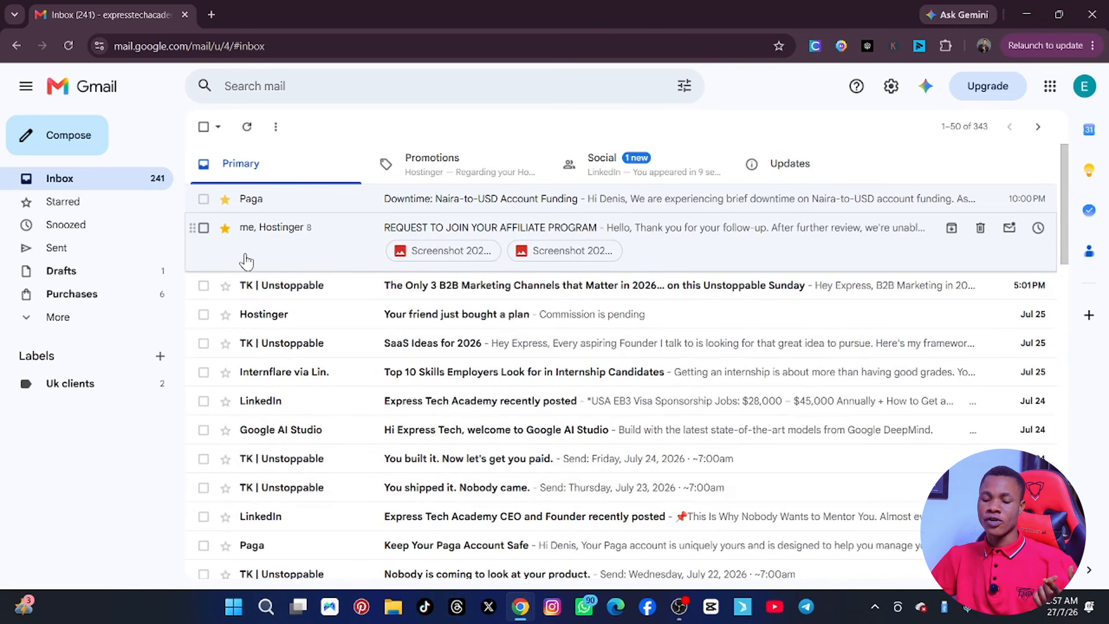
{"action": "left_click", "coordinate": [90, 202]}
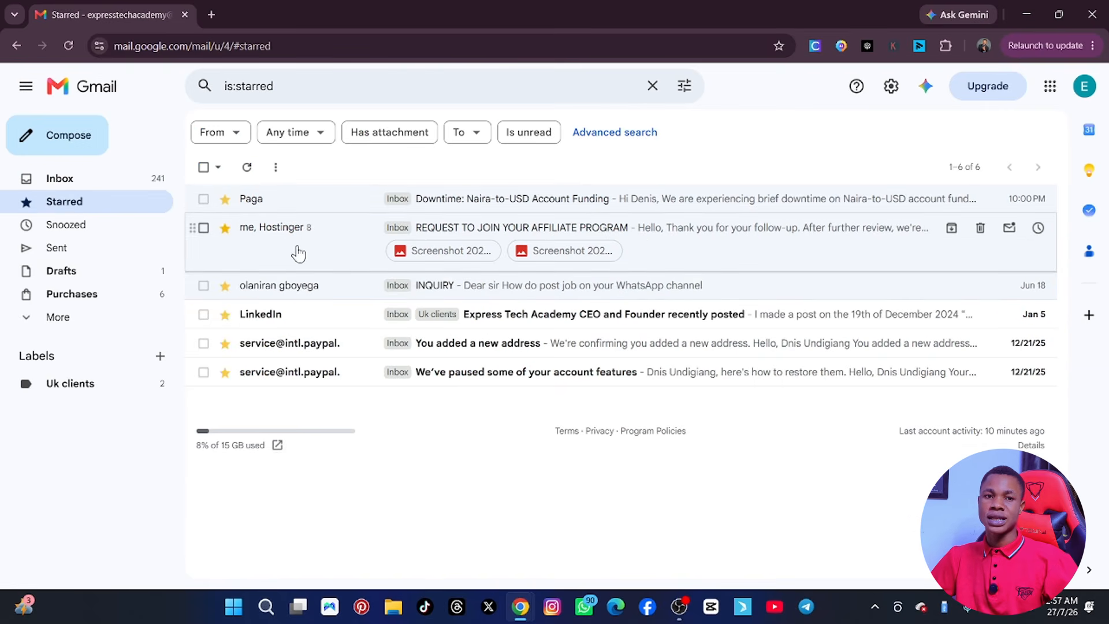
Return to the inbox and delete the four newest unstarred Primary emails, from the TK | Unstoppable B2B marketing message through the Internflare one
{"action": "mouse_move", "coordinate": [298, 233]}
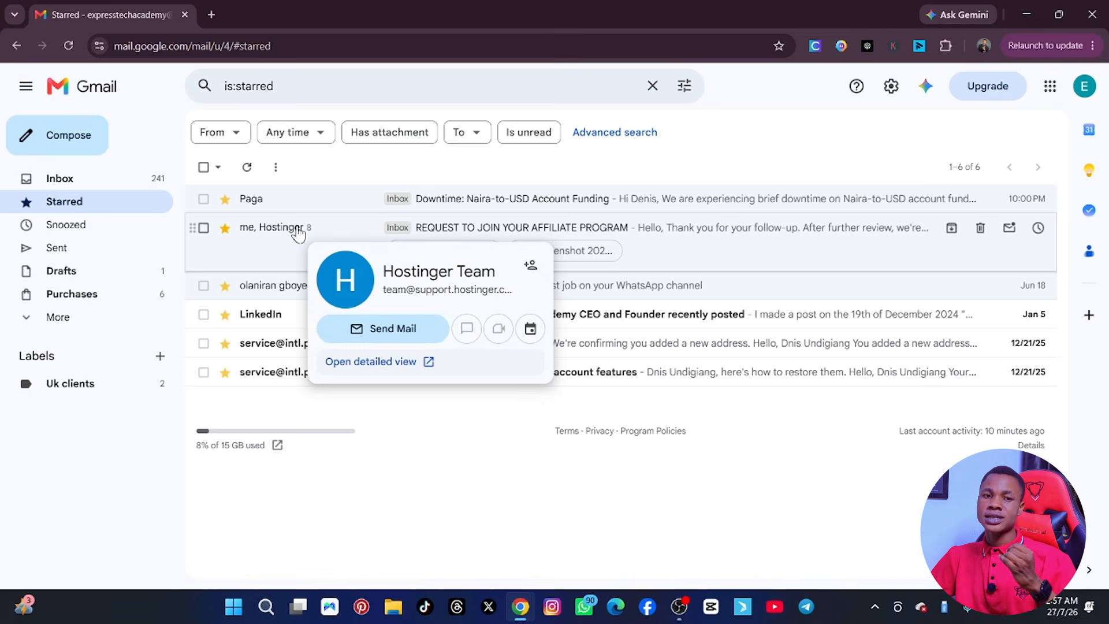
{"action": "left_click", "coordinate": [108, 184]}
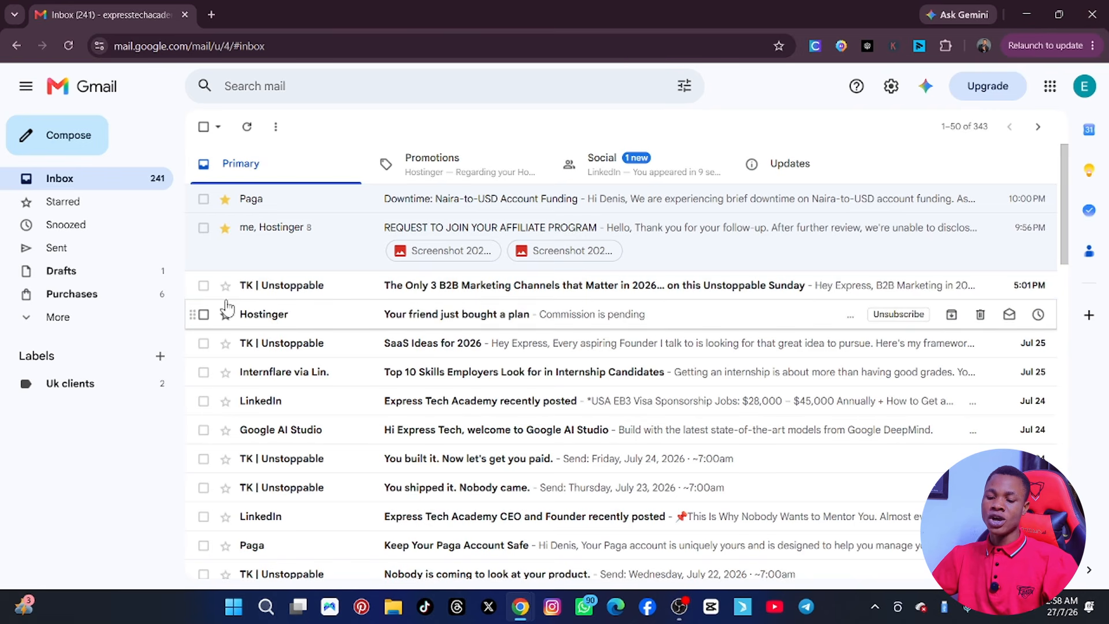
{"action": "left_click", "coordinate": [204, 287]}
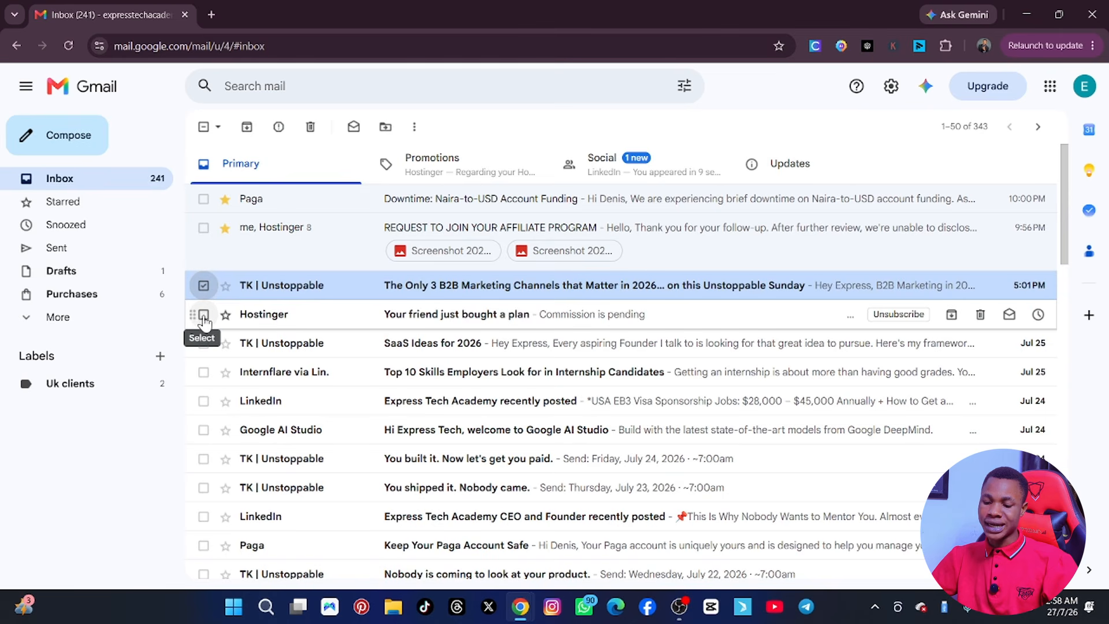
{"action": "left_click", "coordinate": [204, 315]}
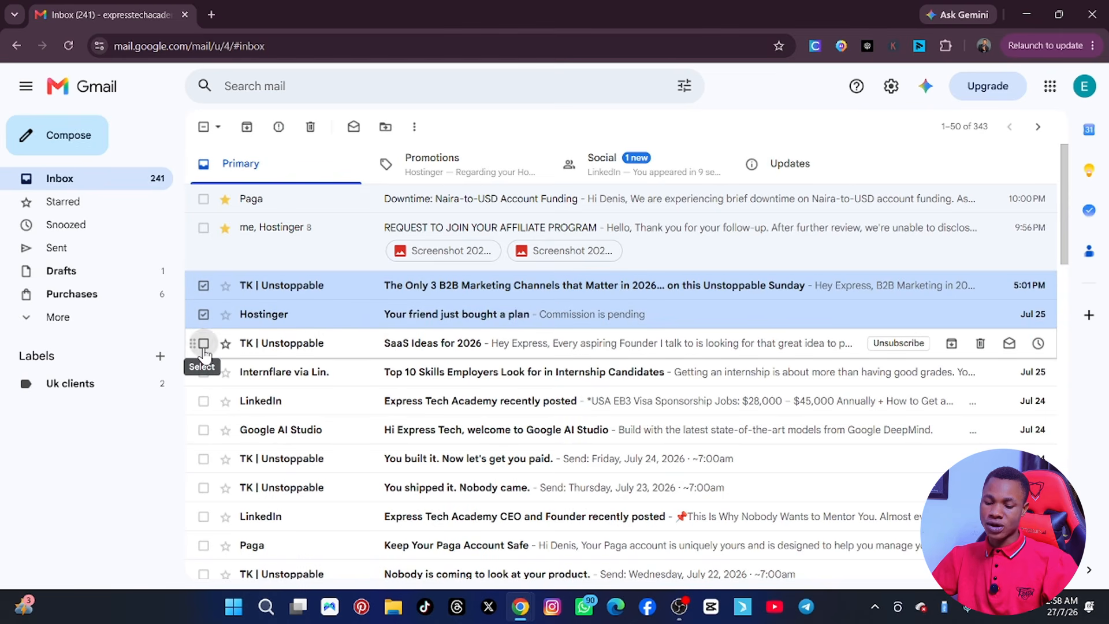
{"action": "left_click", "coordinate": [204, 344]}
{"action": "left_click", "coordinate": [204, 372]}
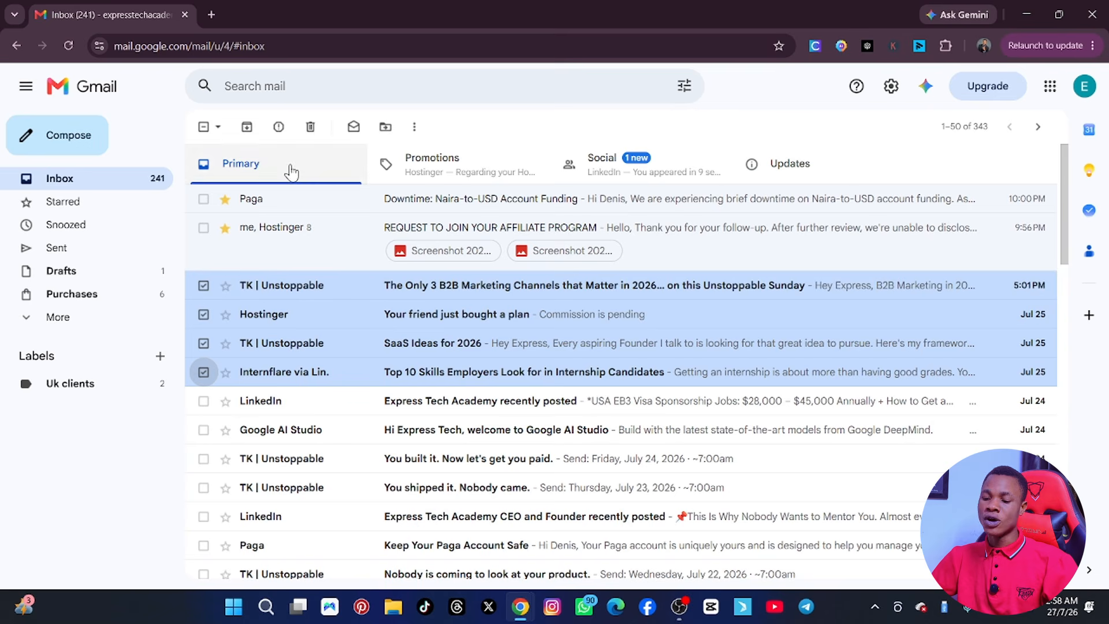
{"action": "left_click", "coordinate": [311, 129]}
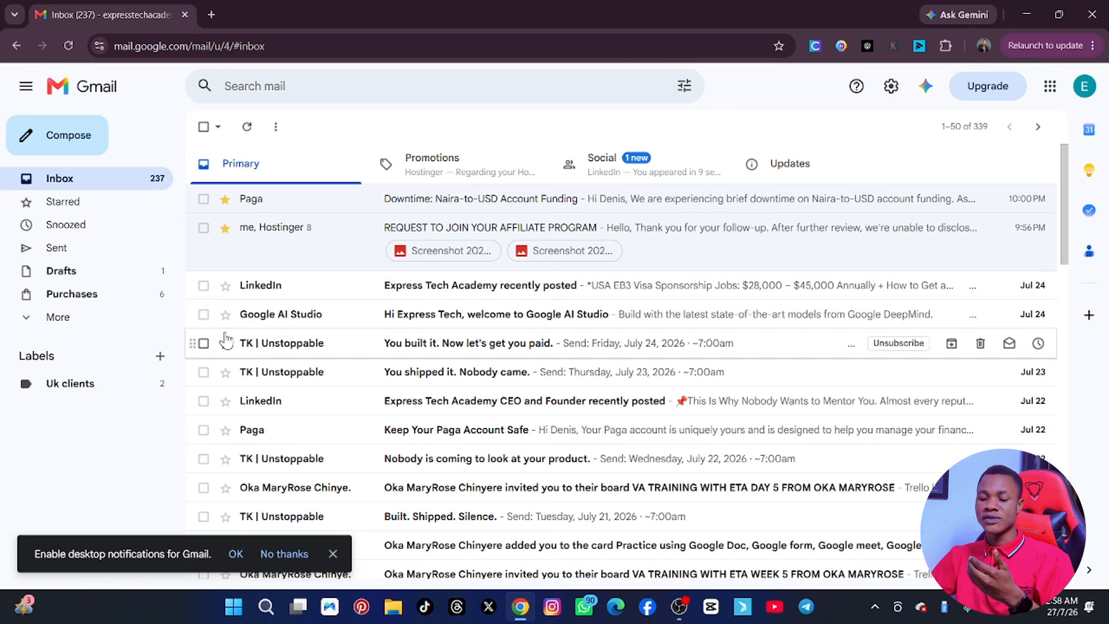
Select the topmost LinkedIn and Google AI Studio emails in the inbox and dismiss the desktop notifications prompt
{"action": "mouse_move", "coordinate": [275, 319]}
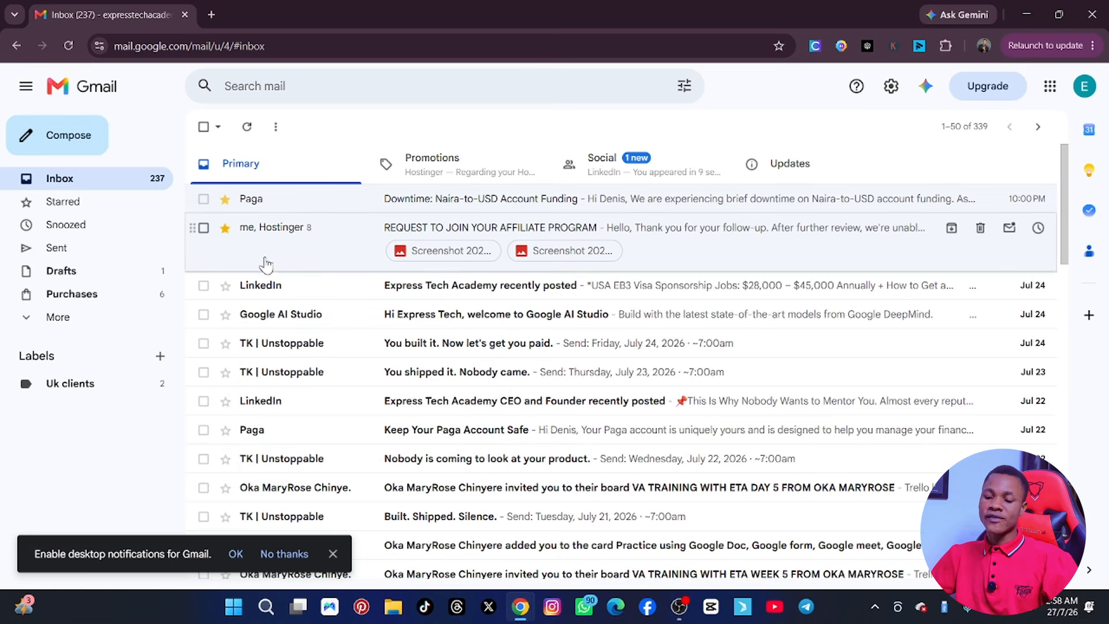
{"action": "left_click", "coordinate": [204, 286]}
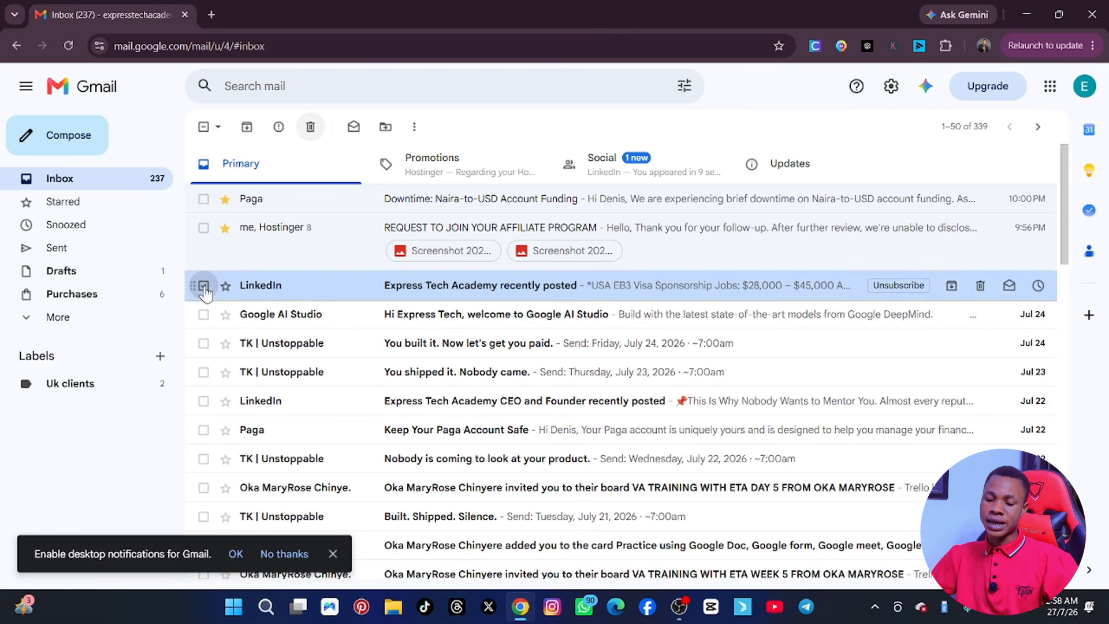
{"action": "left_click", "coordinate": [204, 314]}
{"action": "scroll", "coordinate": [268, 243], "scroll_direction": "down", "scroll_amount": 10}
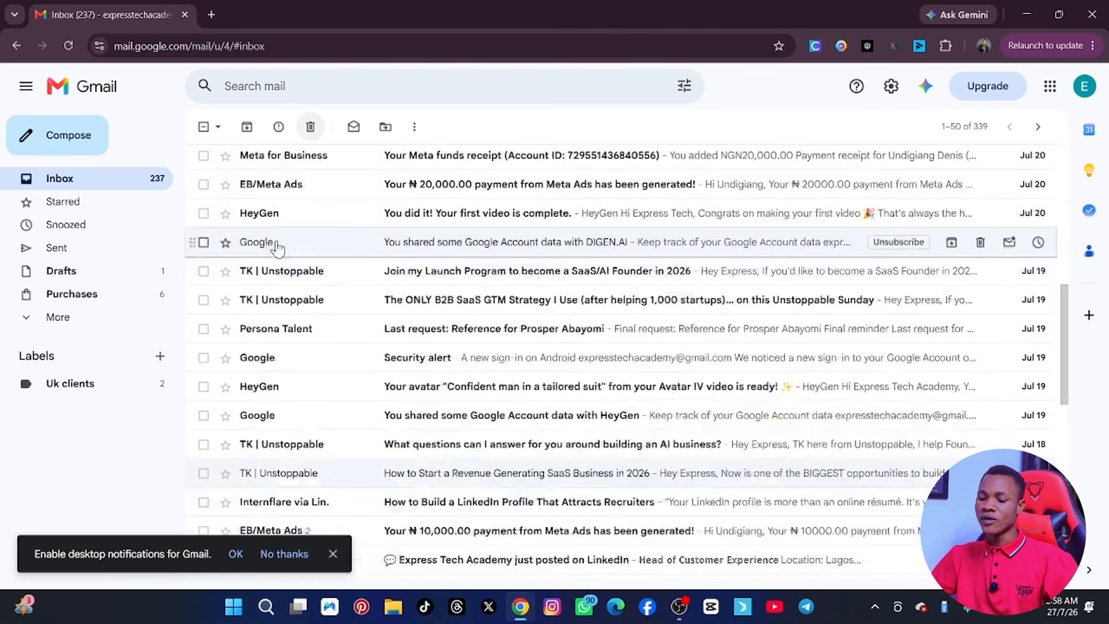
{"action": "scroll", "coordinate": [283, 267], "scroll_direction": "up", "scroll_amount": 10}
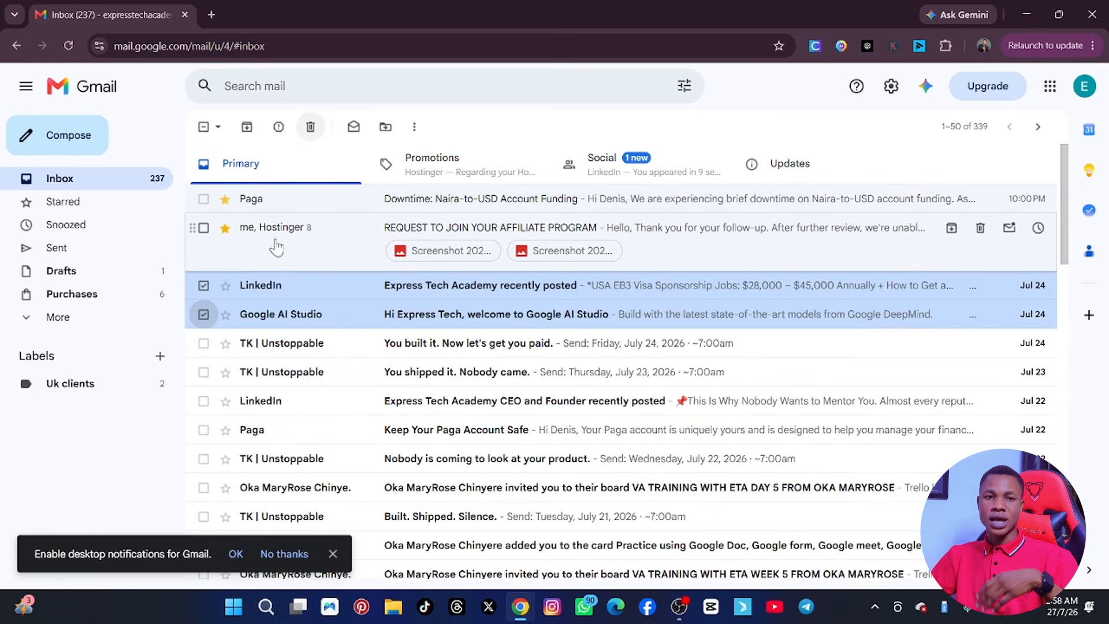
{"action": "left_click", "coordinate": [332, 553]}
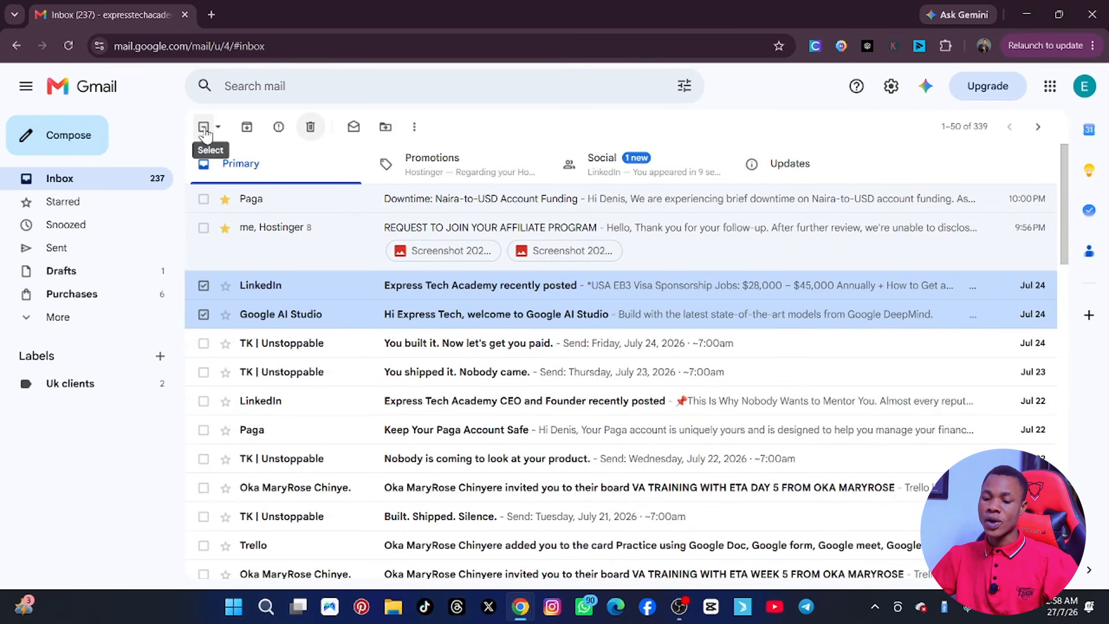
Select all conversations on the inbox page, look through the selected list, and clear the selection
{"action": "left_click", "coordinate": [217, 127]}
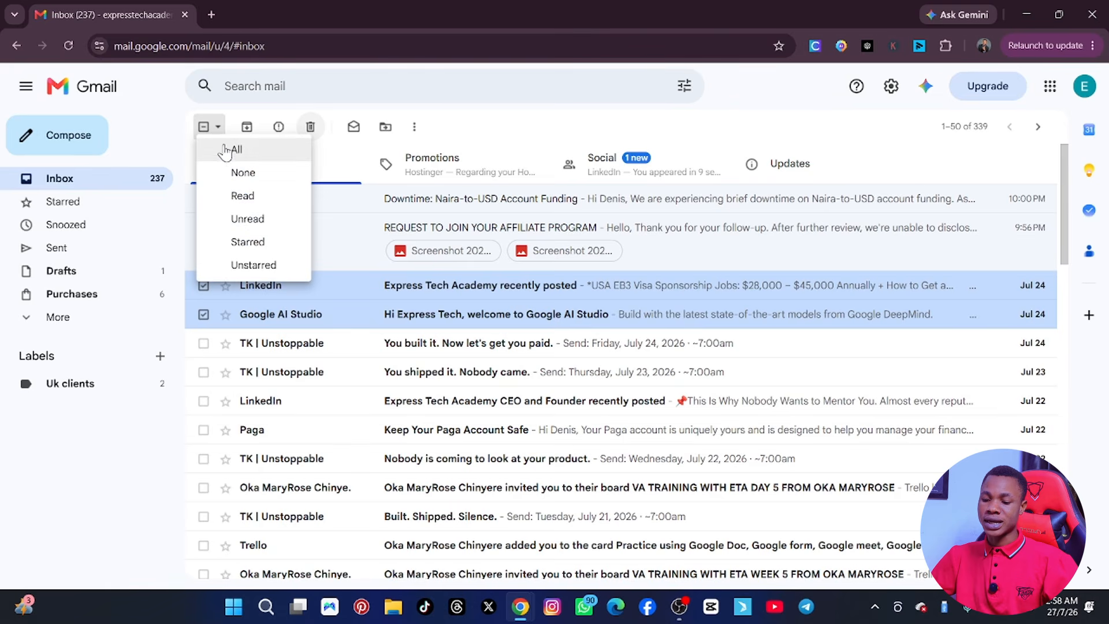
{"action": "left_click", "coordinate": [235, 150]}
{"action": "scroll", "coordinate": [321, 272], "scroll_direction": "down", "scroll_amount": 5}
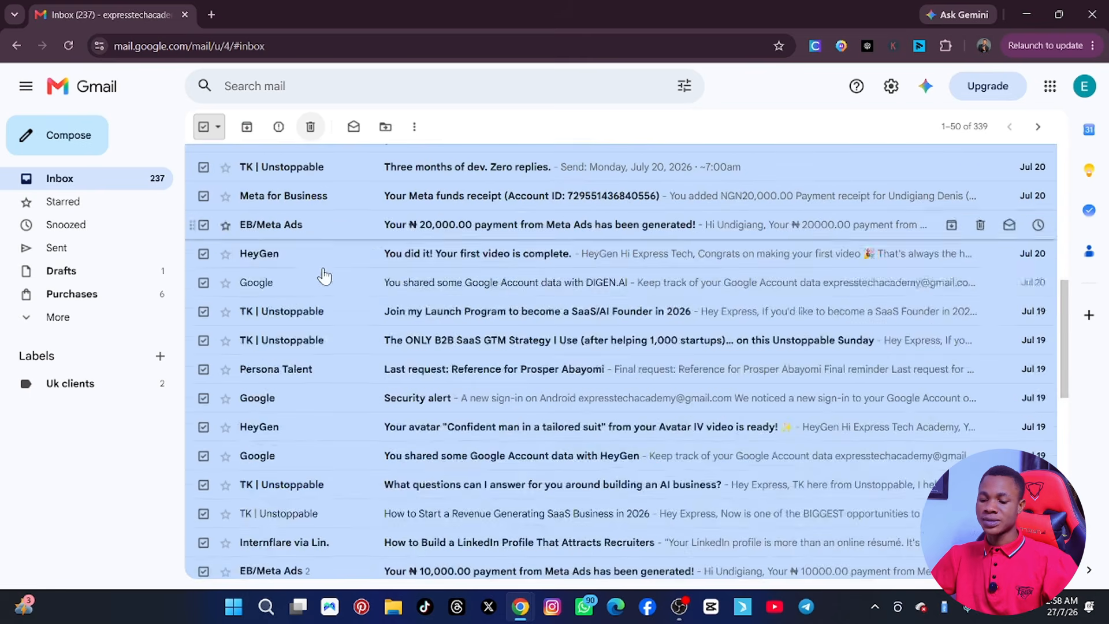
{"action": "scroll", "coordinate": [319, 278], "scroll_direction": "up", "scroll_amount": 5}
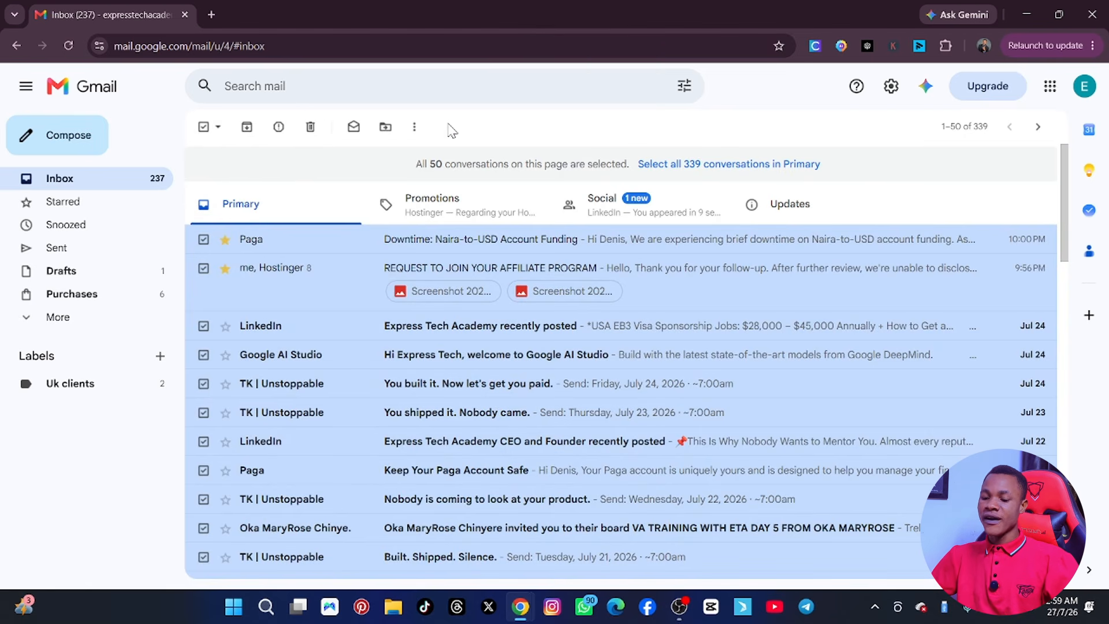
{"action": "left_click", "coordinate": [218, 127]}
{"action": "left_click", "coordinate": [241, 176]}
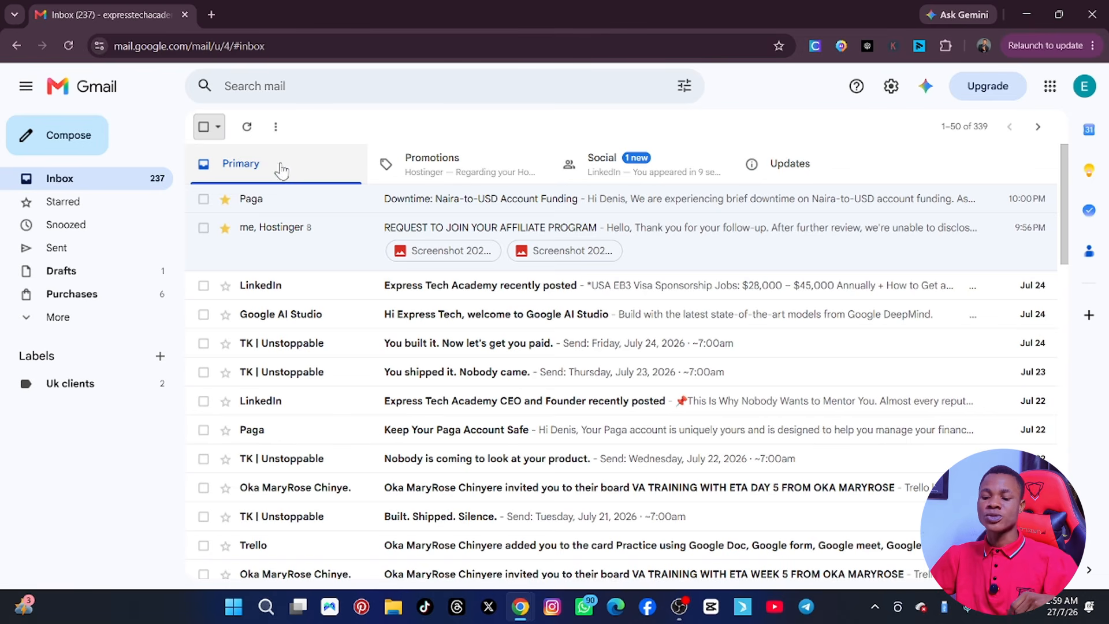
Show the Promotions category of the inbox and look through its top picks and remaining promotional emails
{"action": "left_click", "coordinate": [433, 165]}
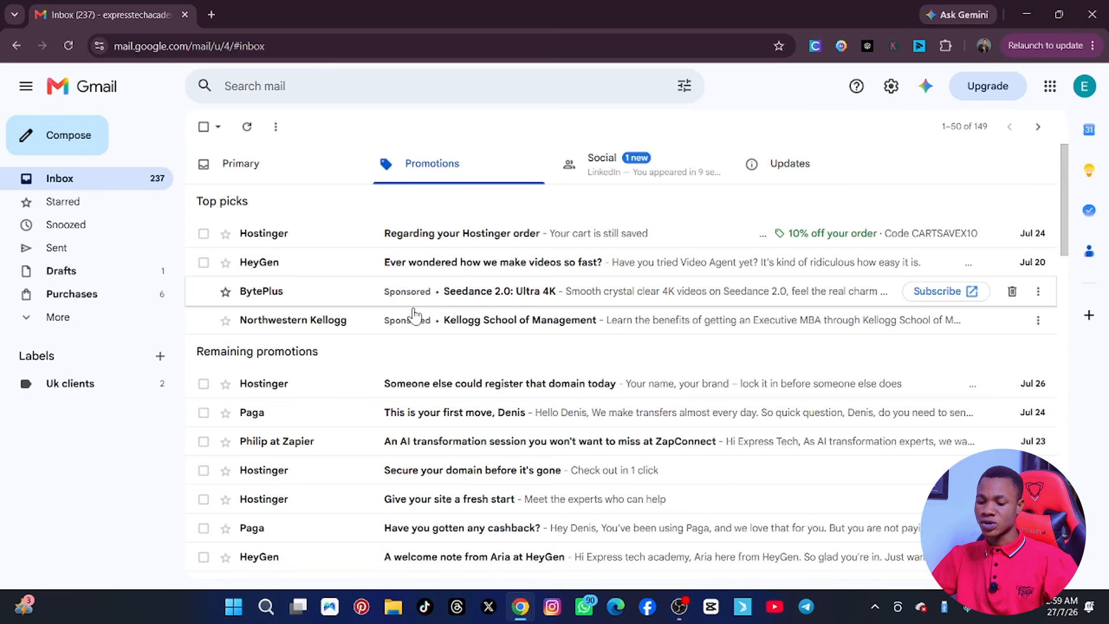
{"action": "scroll", "coordinate": [347, 399], "scroll_direction": "down", "scroll_amount": 8}
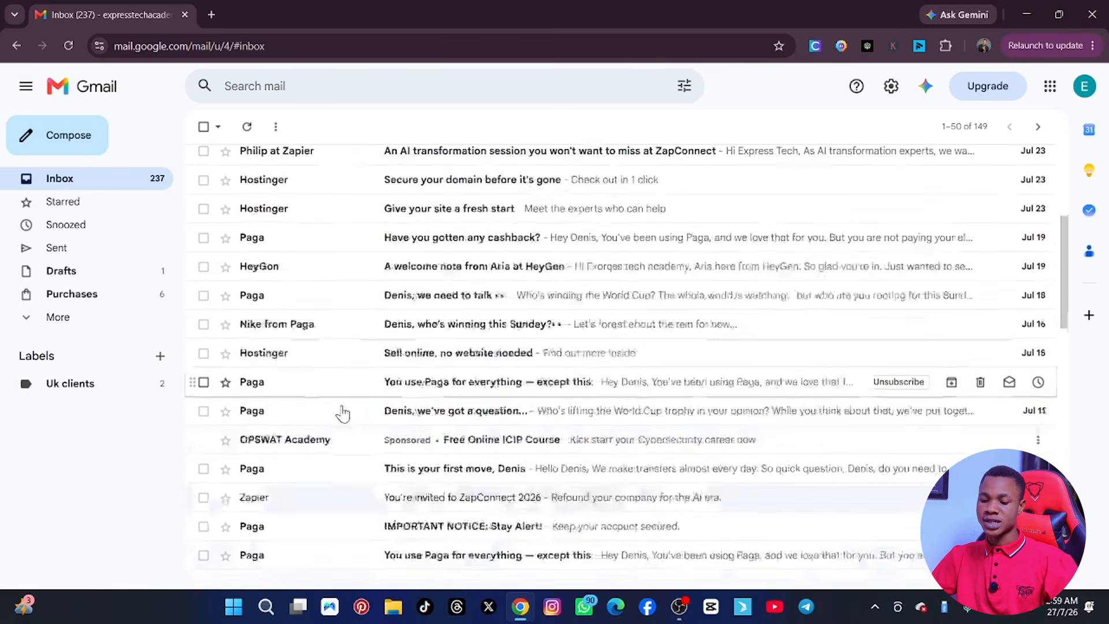
{"action": "scroll", "coordinate": [353, 407], "scroll_direction": "up", "scroll_amount": 6}
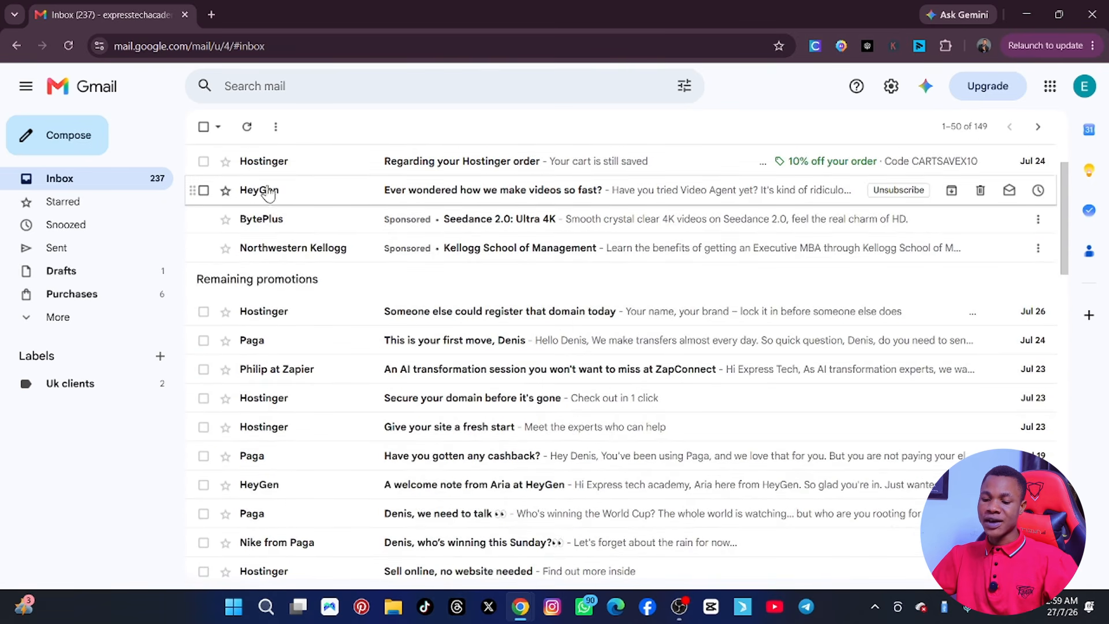
{"action": "scroll", "coordinate": [266, 202], "scroll_direction": "up", "scroll_amount": 1}
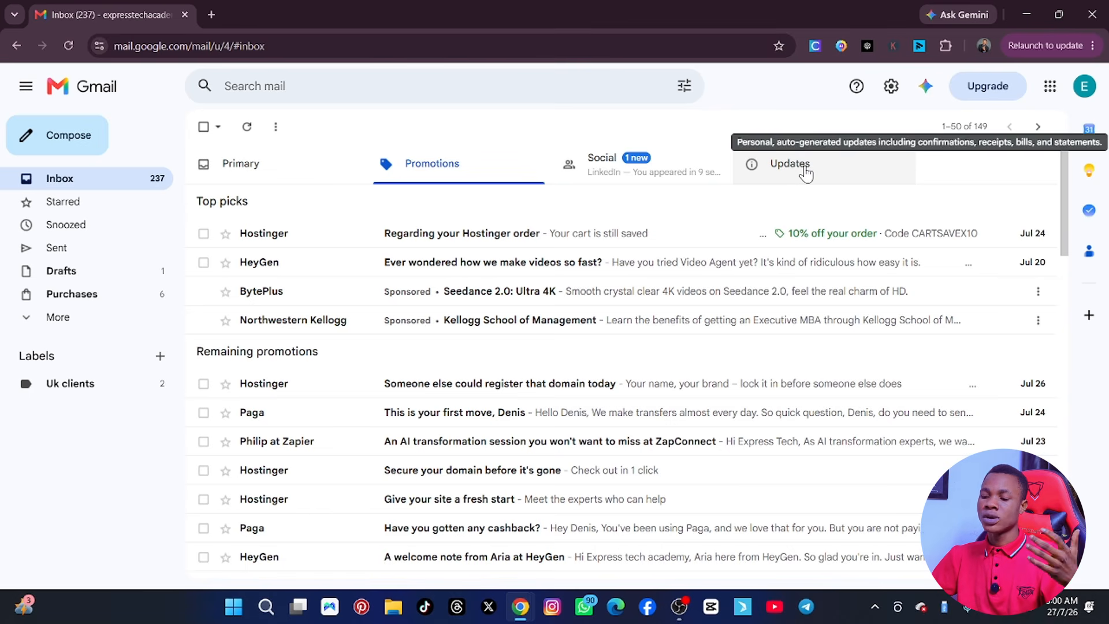
Return to the Primary category and look through its received emails
{"action": "left_click", "coordinate": [264, 170]}
{"action": "scroll", "coordinate": [690, 198], "scroll_direction": "down", "scroll_amount": 5}
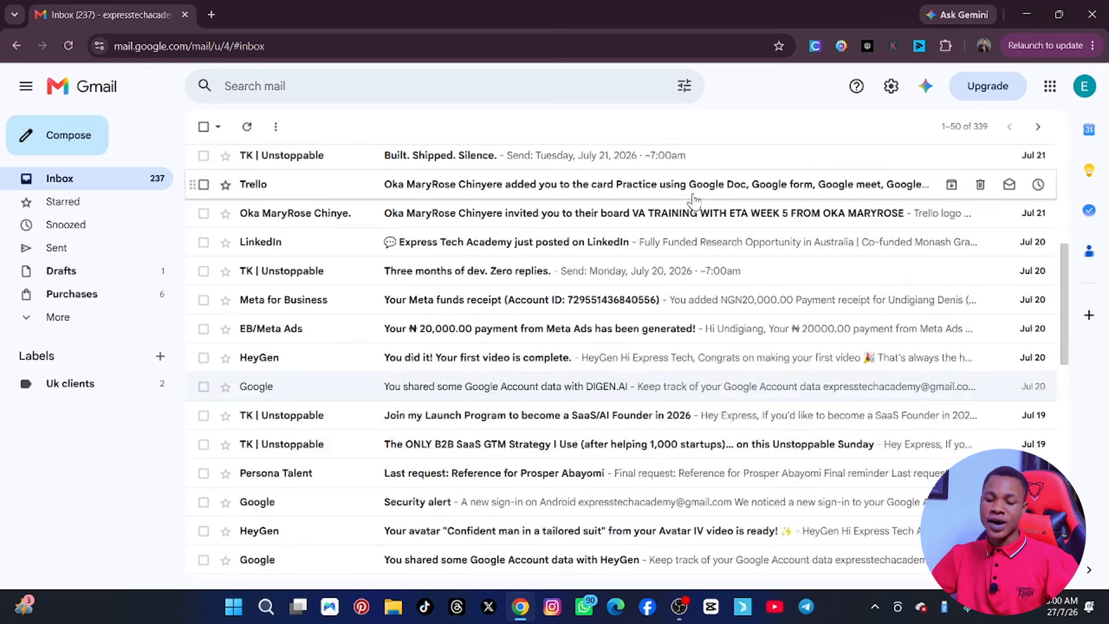
{"action": "scroll", "coordinate": [637, 218], "scroll_direction": "up", "scroll_amount": 5}
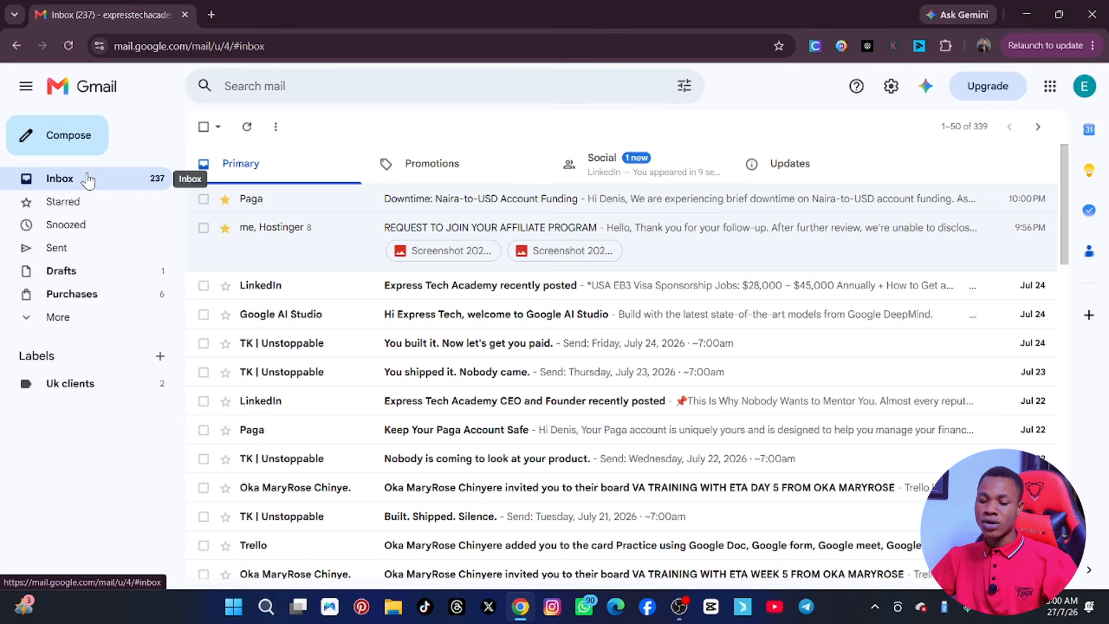
{"action": "scroll", "coordinate": [376, 239], "scroll_direction": "down", "scroll_amount": 12}
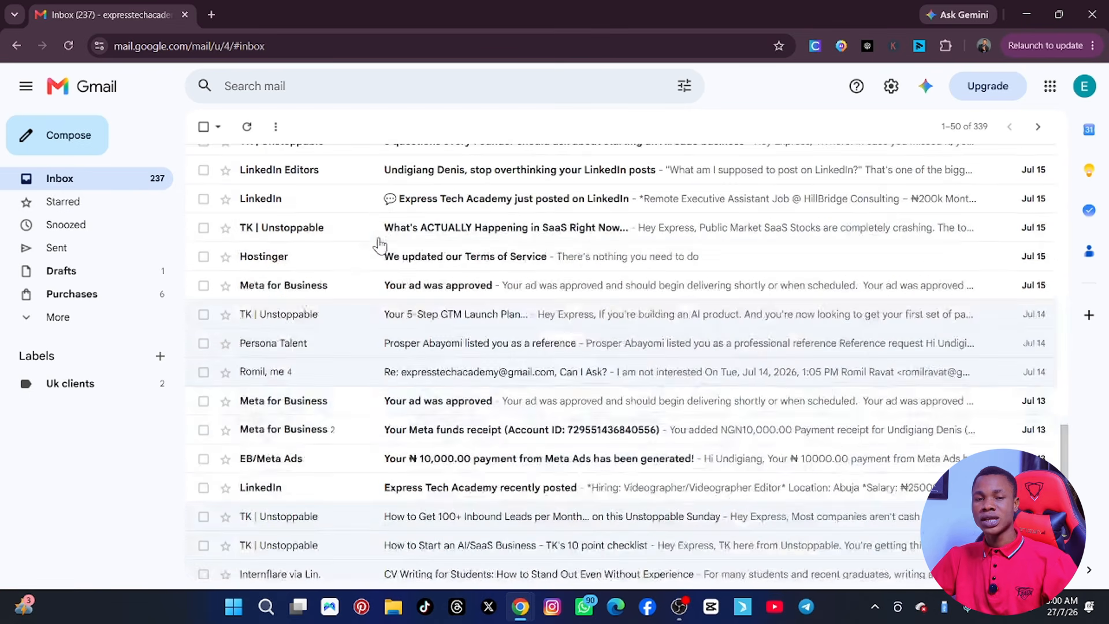
{"action": "scroll", "coordinate": [376, 242], "scroll_direction": "up", "scroll_amount": 10}
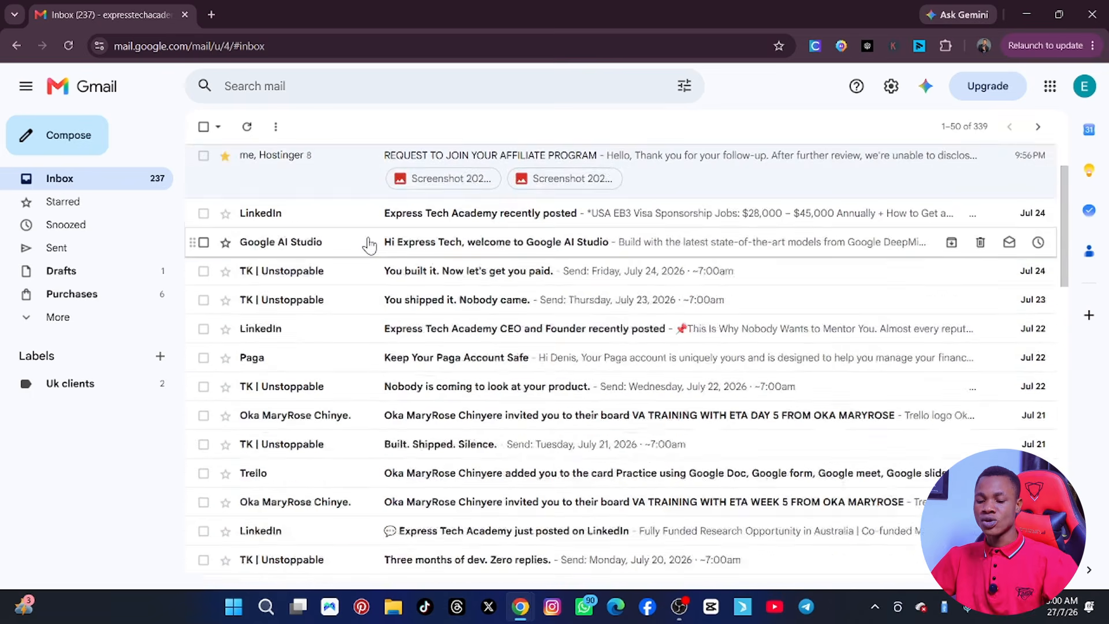
{"action": "scroll", "coordinate": [369, 243], "scroll_direction": "up", "scroll_amount": 4}
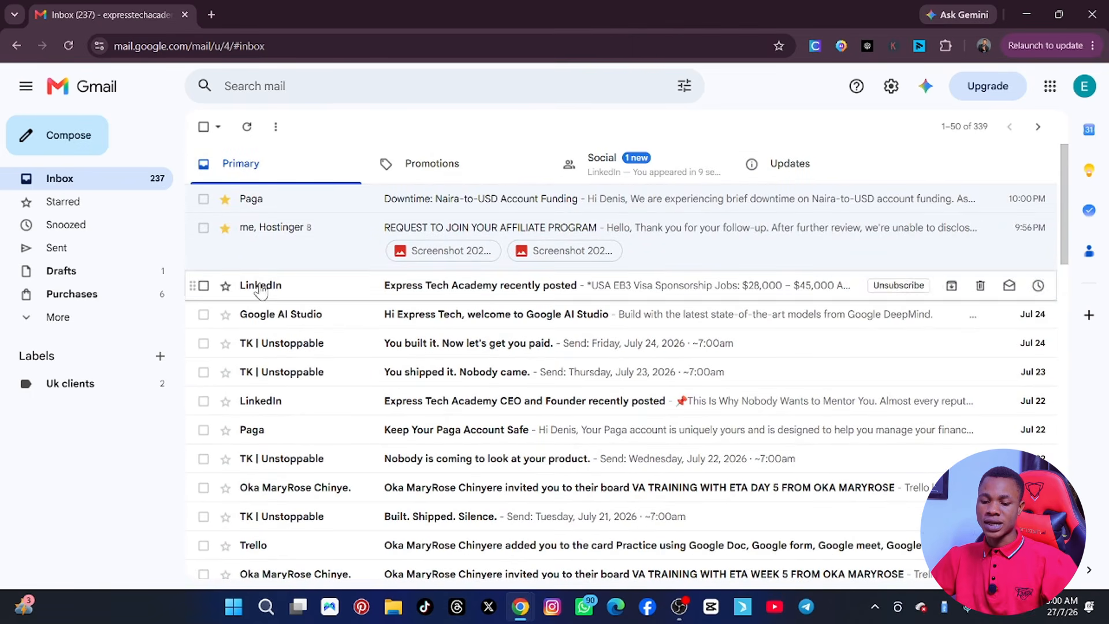
View the Snoozed, Sent and Drafts folders one after another
{"action": "left_click", "coordinate": [69, 225]}
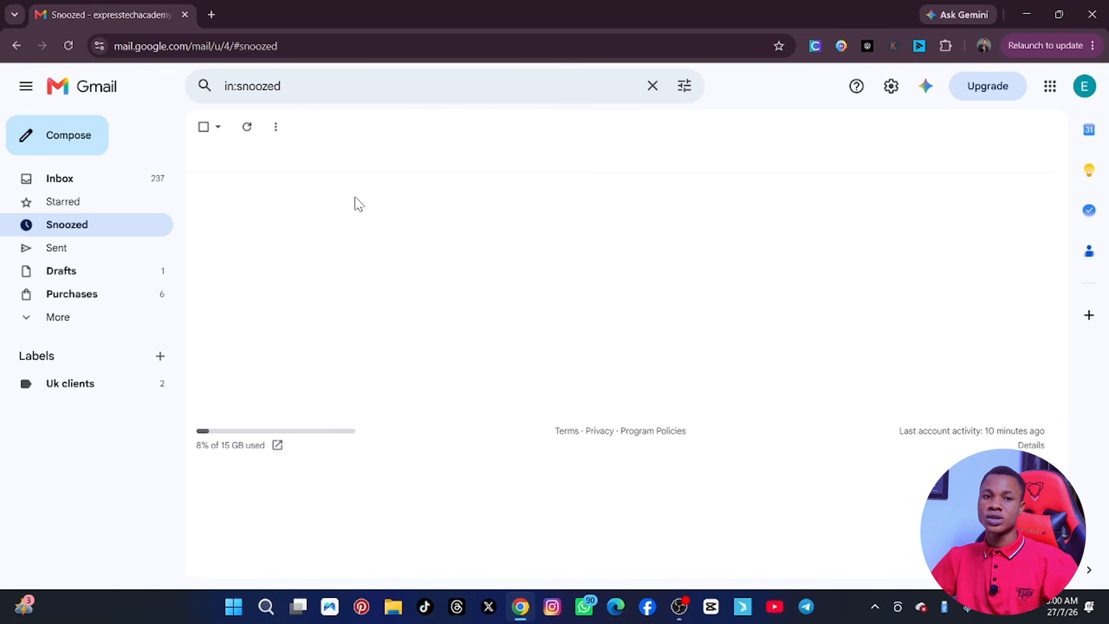
{"action": "left_click", "coordinate": [61, 252]}
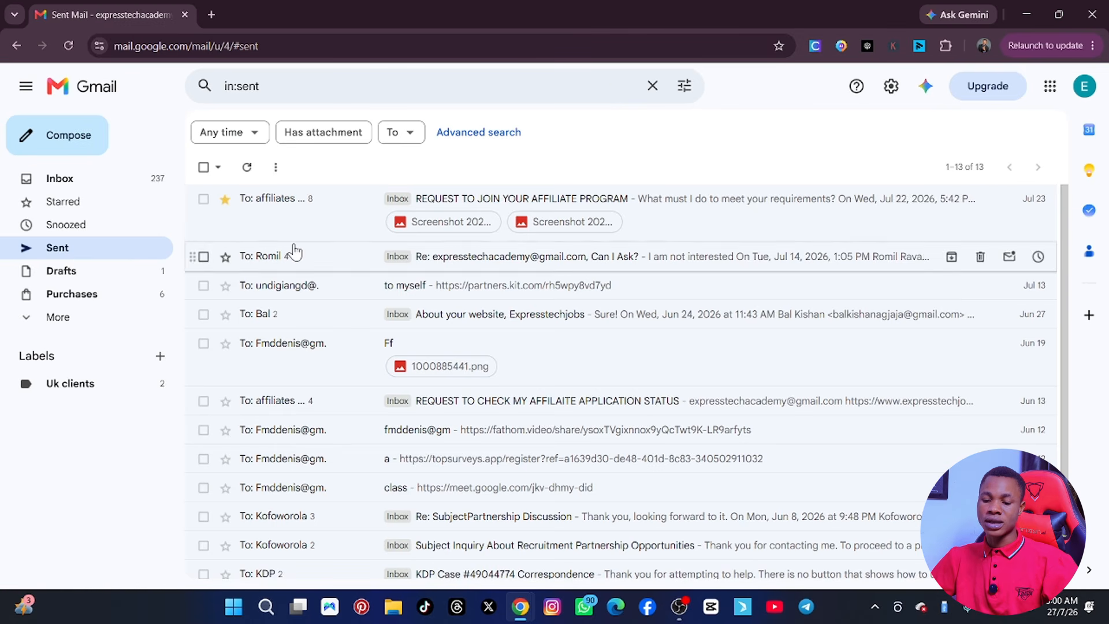
{"action": "left_click", "coordinate": [99, 279]}
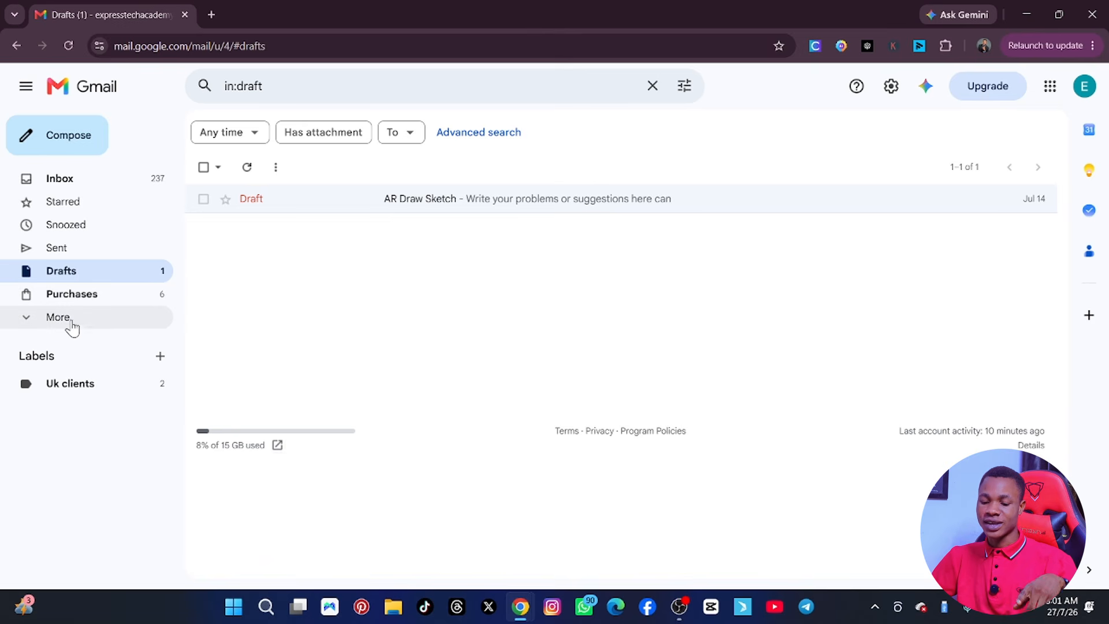
Expand the folder list, show the Trash folder, and select all of its deleted messages
{"action": "left_click", "coordinate": [45, 319]}
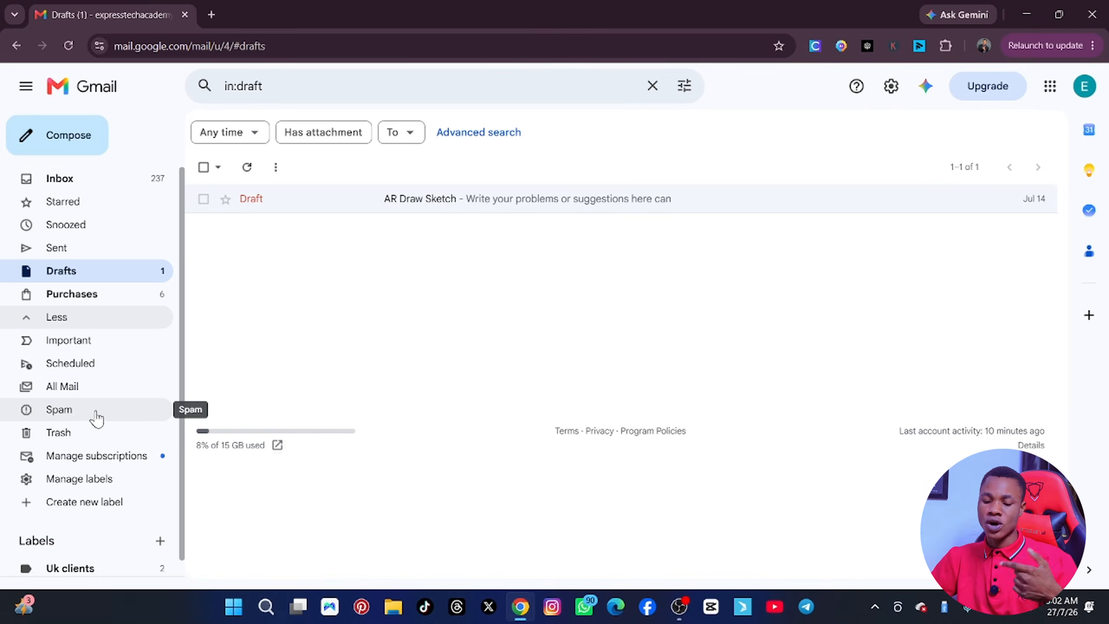
{"action": "left_click", "coordinate": [66, 441]}
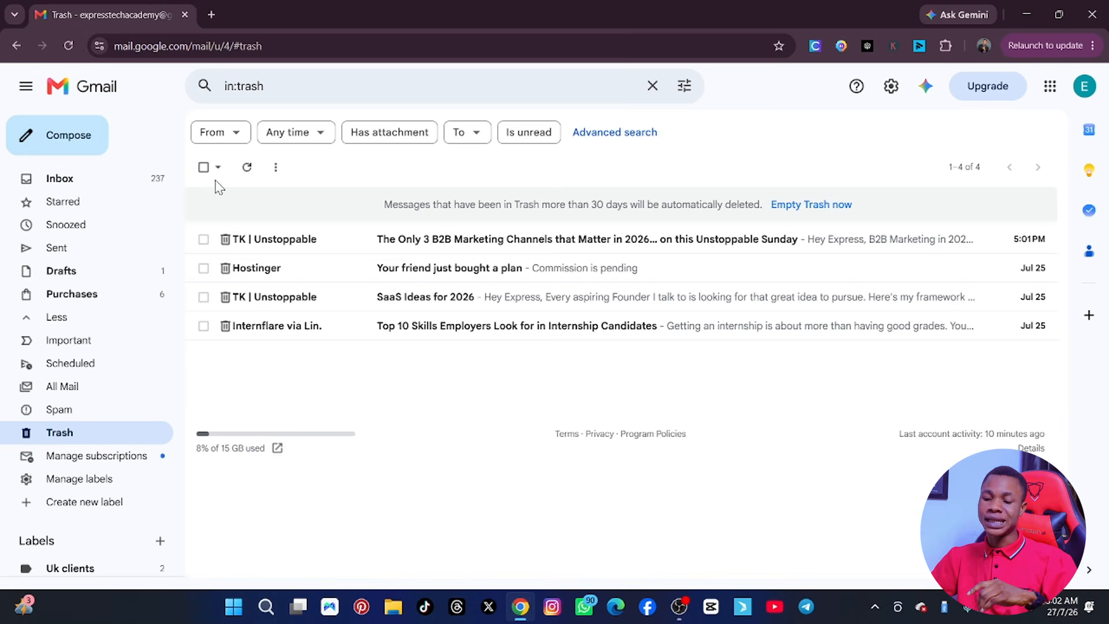
{"action": "left_click", "coordinate": [204, 168]}
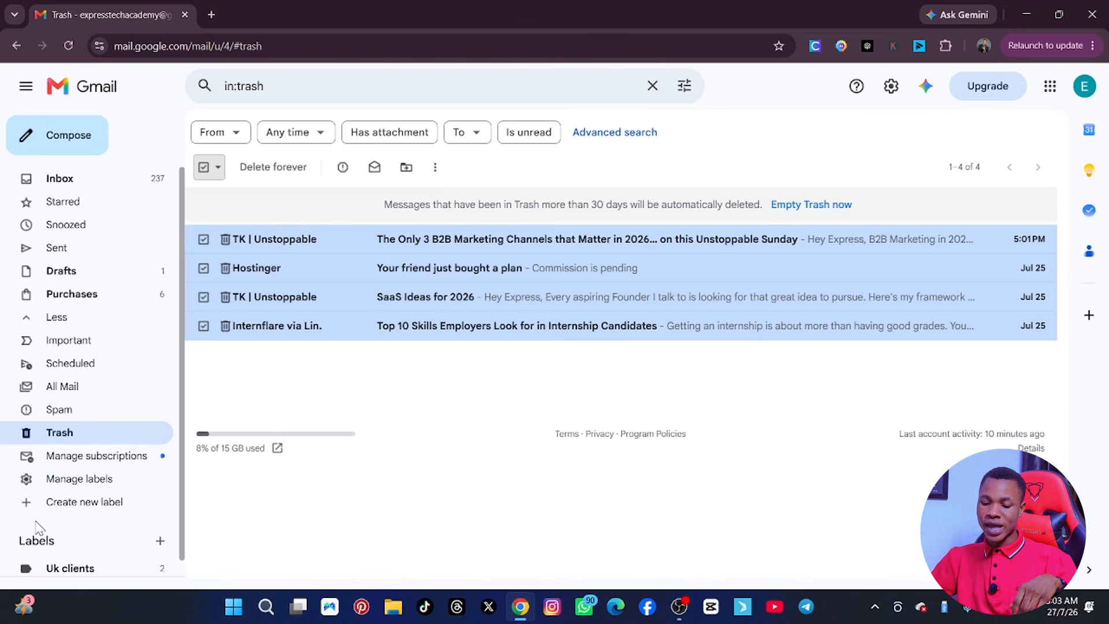
Dismiss the 360 Total Security advertisement and collapse the extended folder list above the labels
{"action": "left_click", "coordinate": [26, 321]}
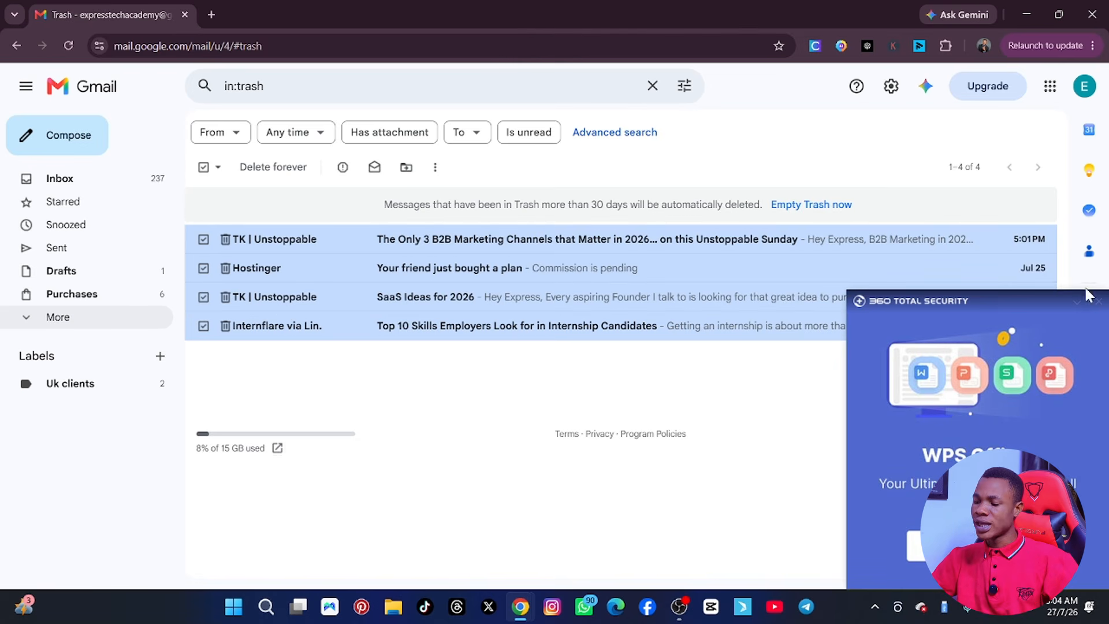
{"action": "left_click", "coordinate": [1098, 301]}
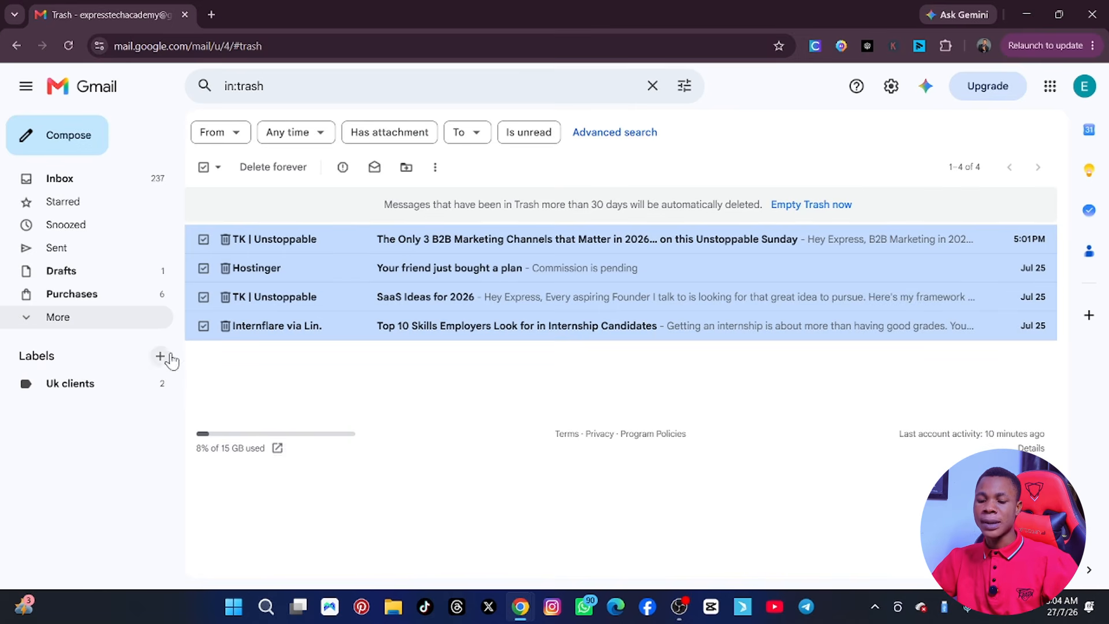
{"action": "left_click", "coordinate": [26, 321]}
{"action": "scroll", "coordinate": [59, 409], "scroll_direction": "down", "scroll_amount": 1}
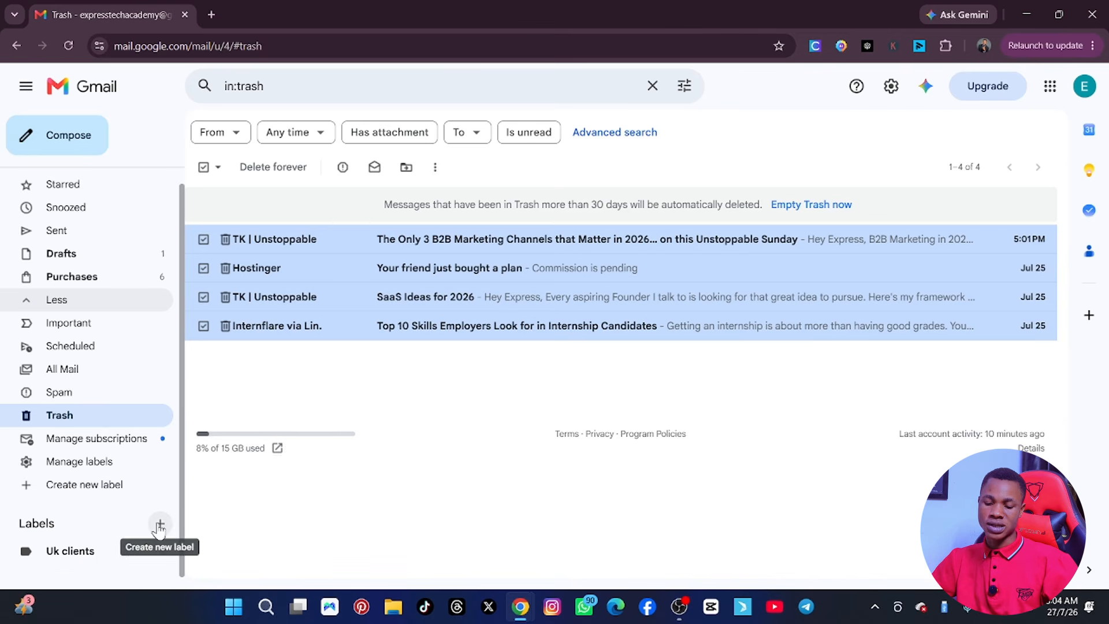
{"action": "left_click", "coordinate": [52, 300]}
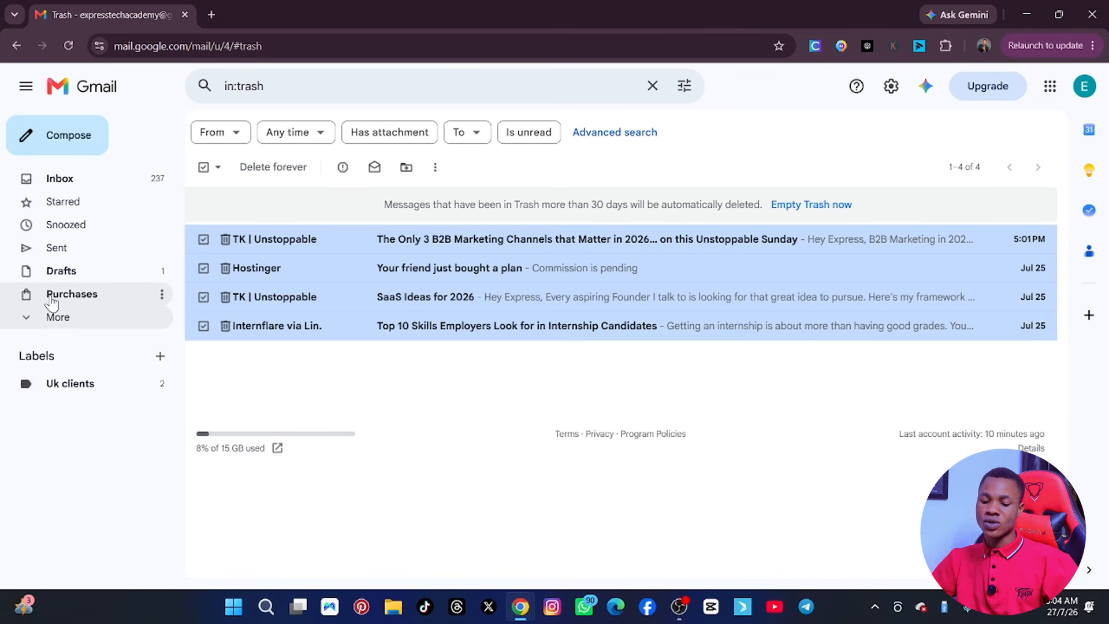
Start a new label and name it "Canada customers"
{"action": "left_click", "coordinate": [160, 359]}
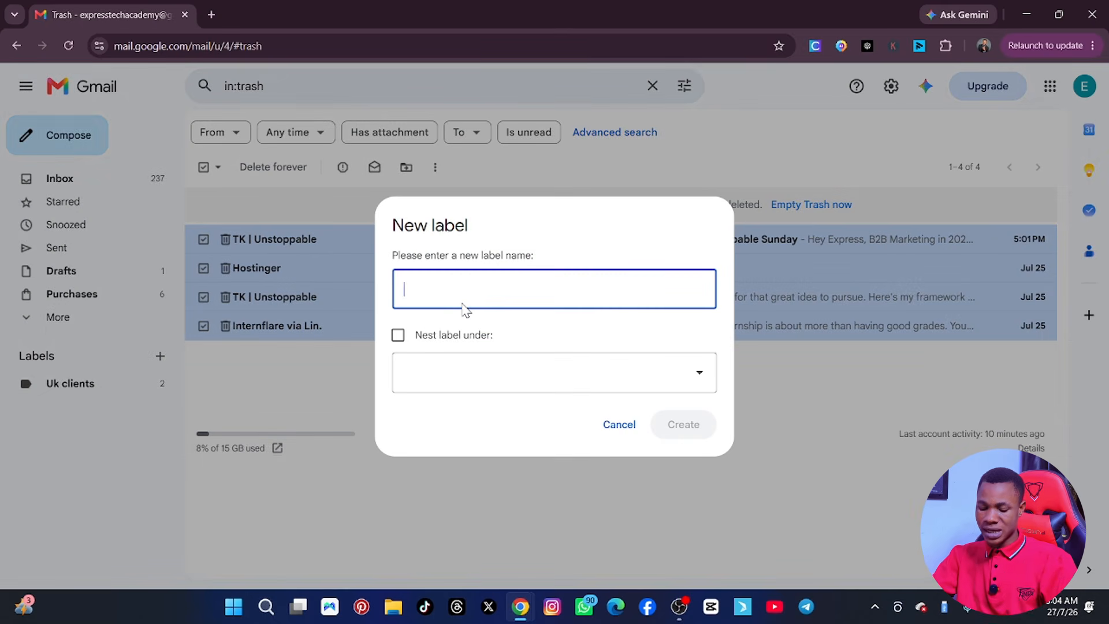
{"action": "type", "text": "cNADA"}
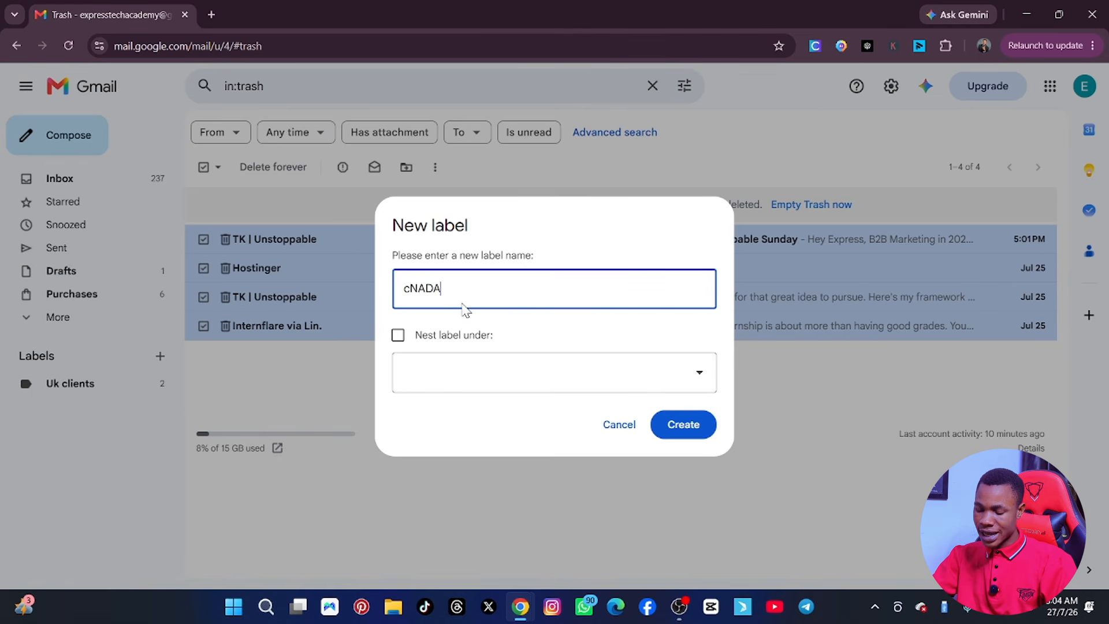
{"action": "key", "text": "BackSpace"}
{"action": "key", "text": "BackSpace"}
{"action": "key", "text": "BackSpace"}
{"action": "key", "text": "BackSpace"}
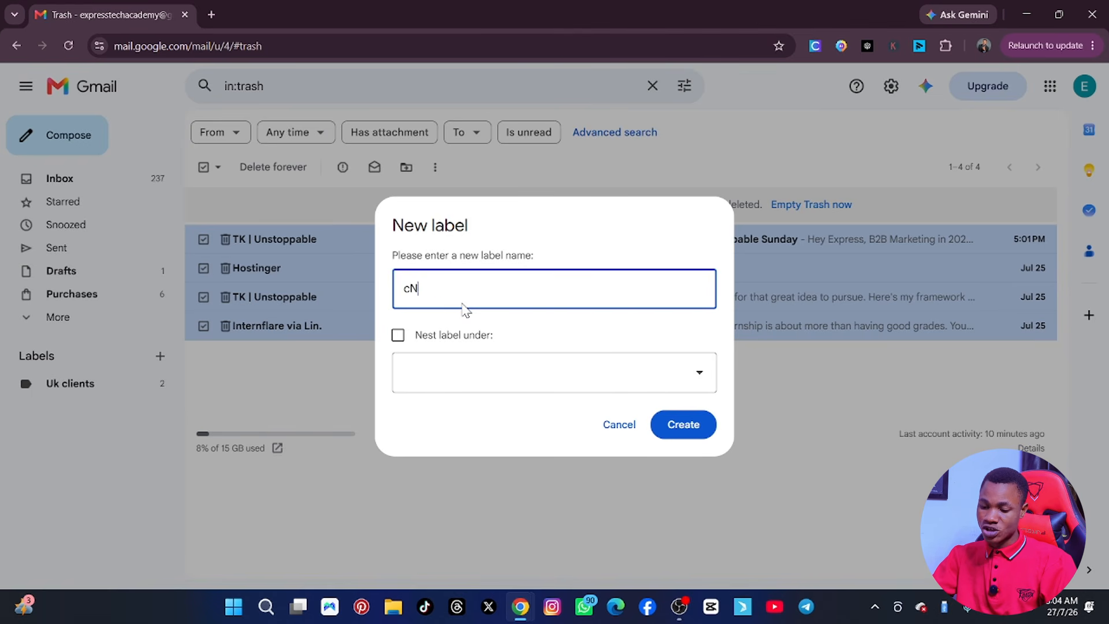
{"action": "type", "text": "C"}
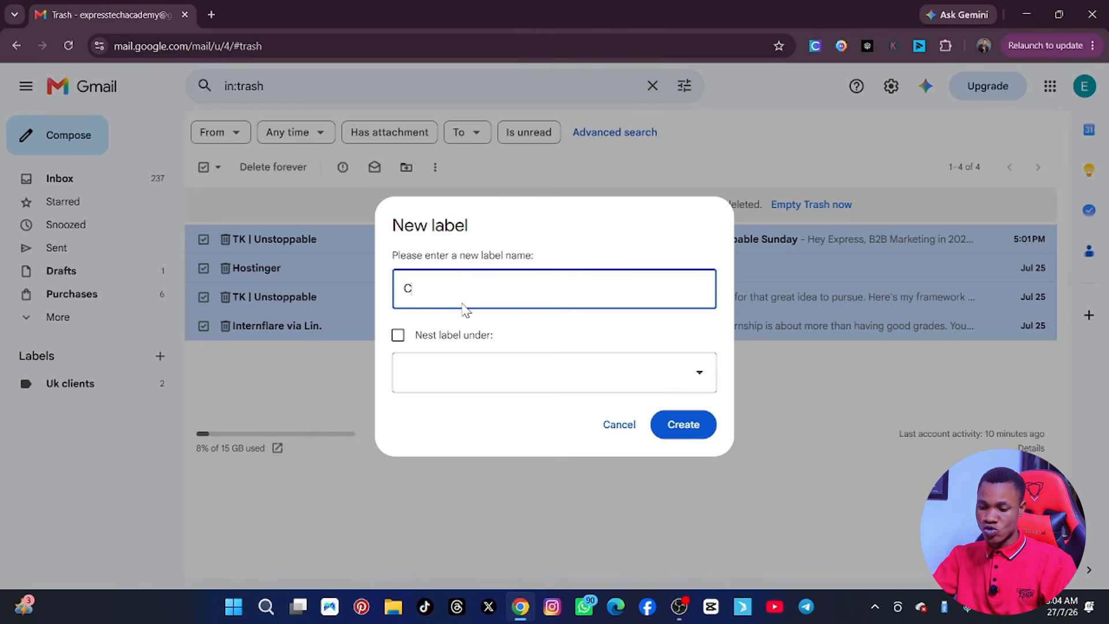
{"action": "type", "text": "anada"}
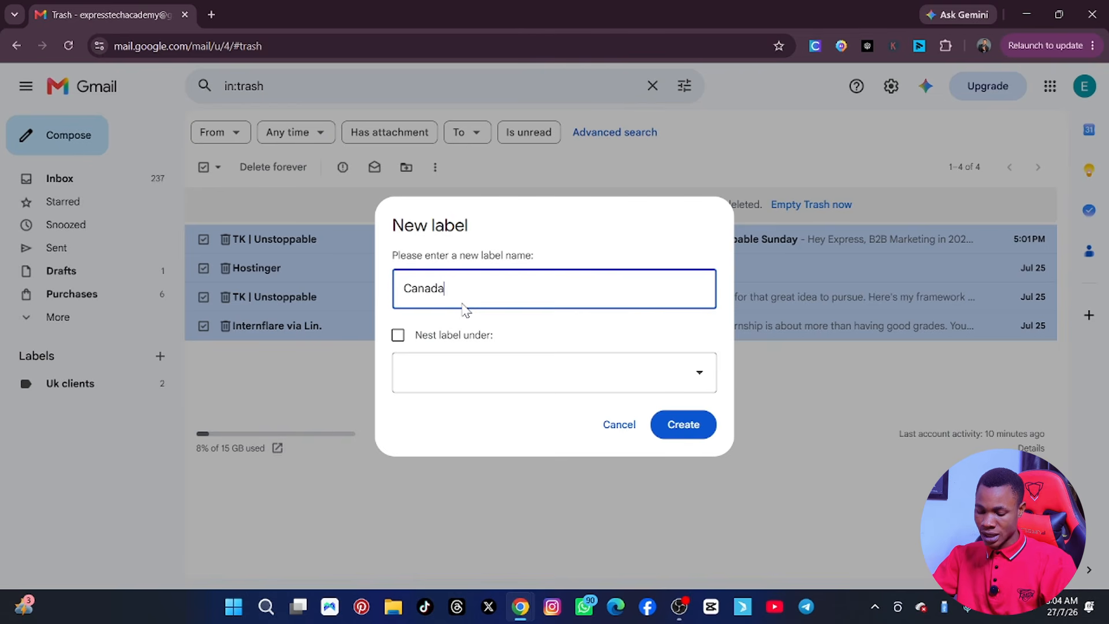
{"action": "type", "text": " customers"}
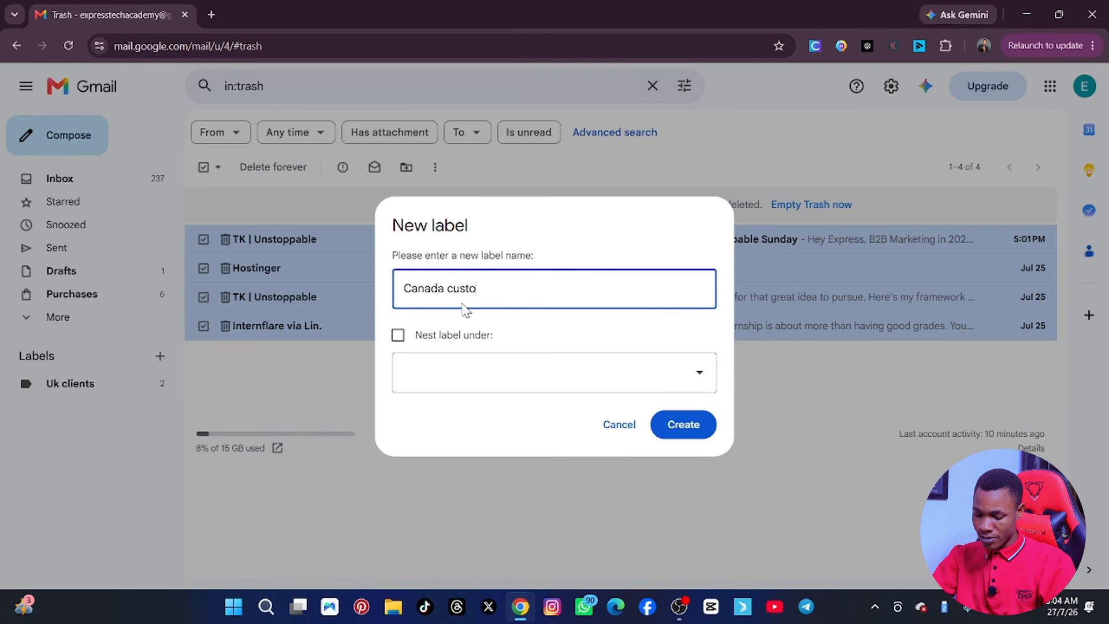
Enable nesting for the new label, view the available parent labels, and disable nesting again
{"action": "left_click", "coordinate": [451, 382]}
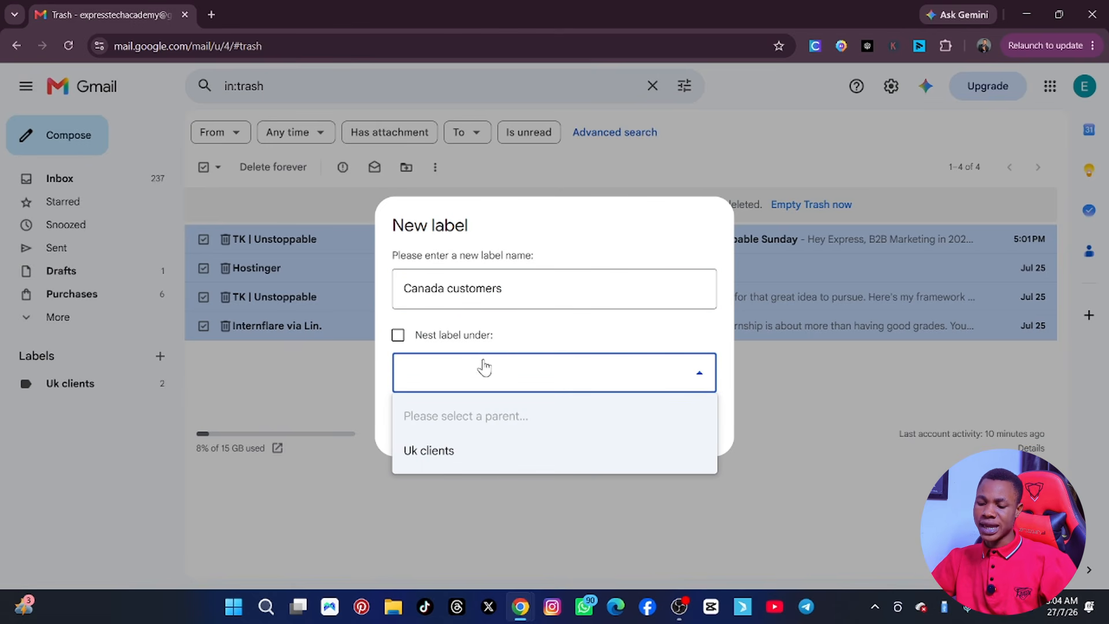
{"action": "left_click", "coordinate": [532, 323]}
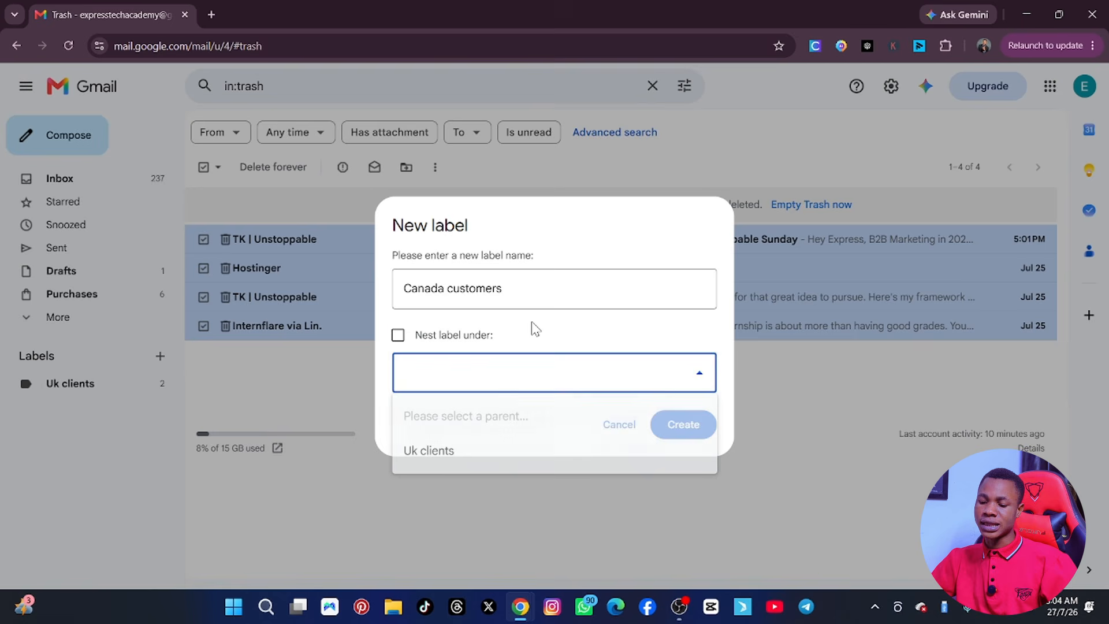
{"action": "left_click", "coordinate": [398, 336]}
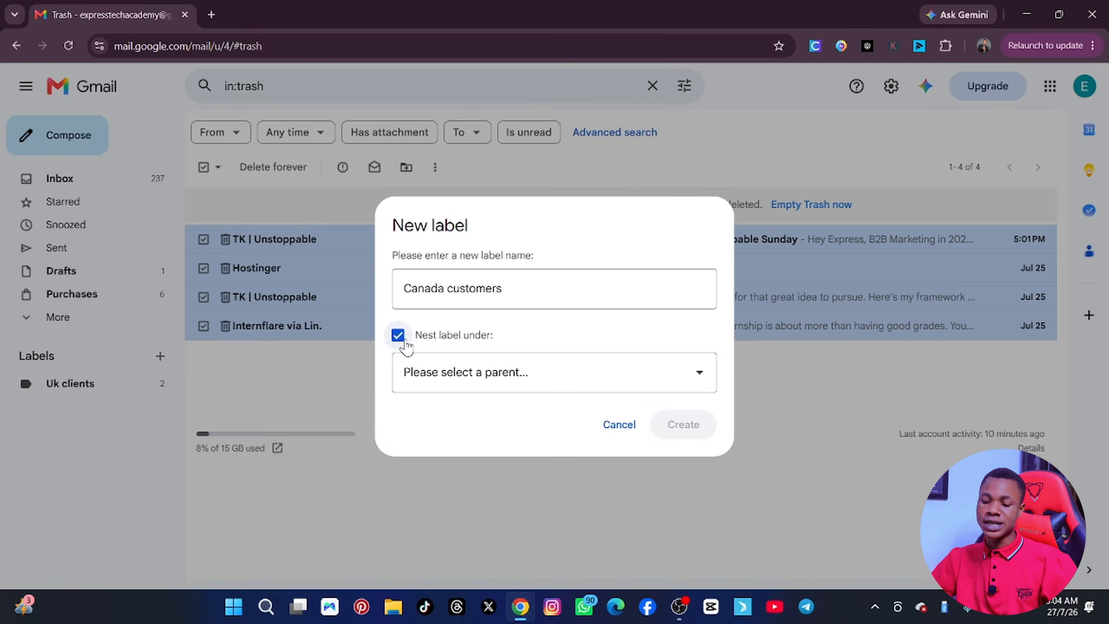
{"action": "left_click", "coordinate": [665, 386]}
{"action": "left_click", "coordinate": [622, 337]}
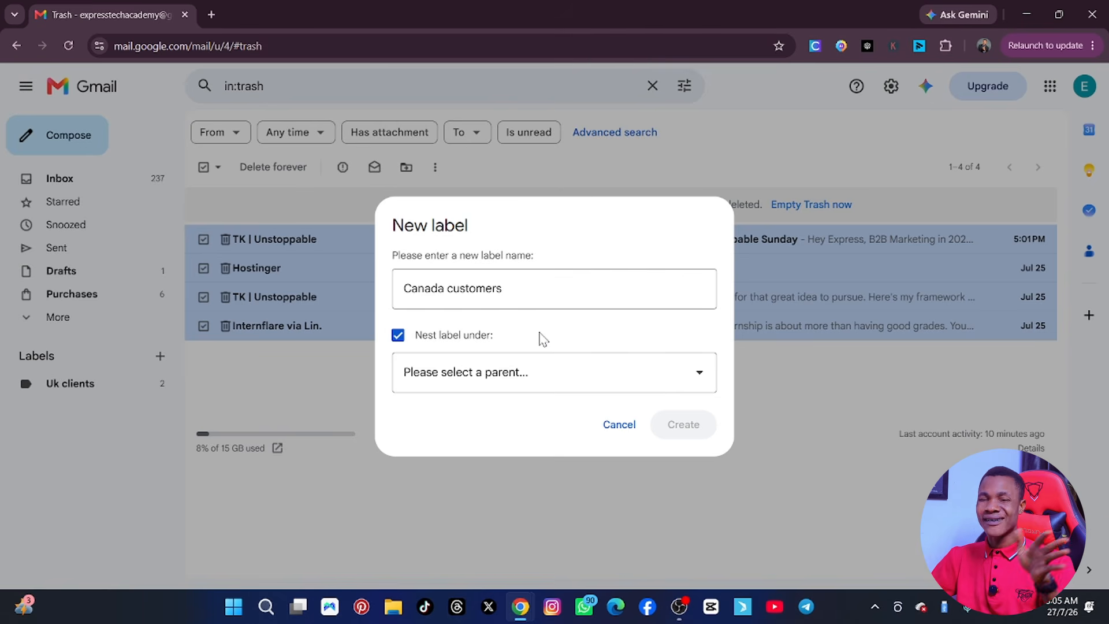
{"action": "left_click", "coordinate": [398, 337]}
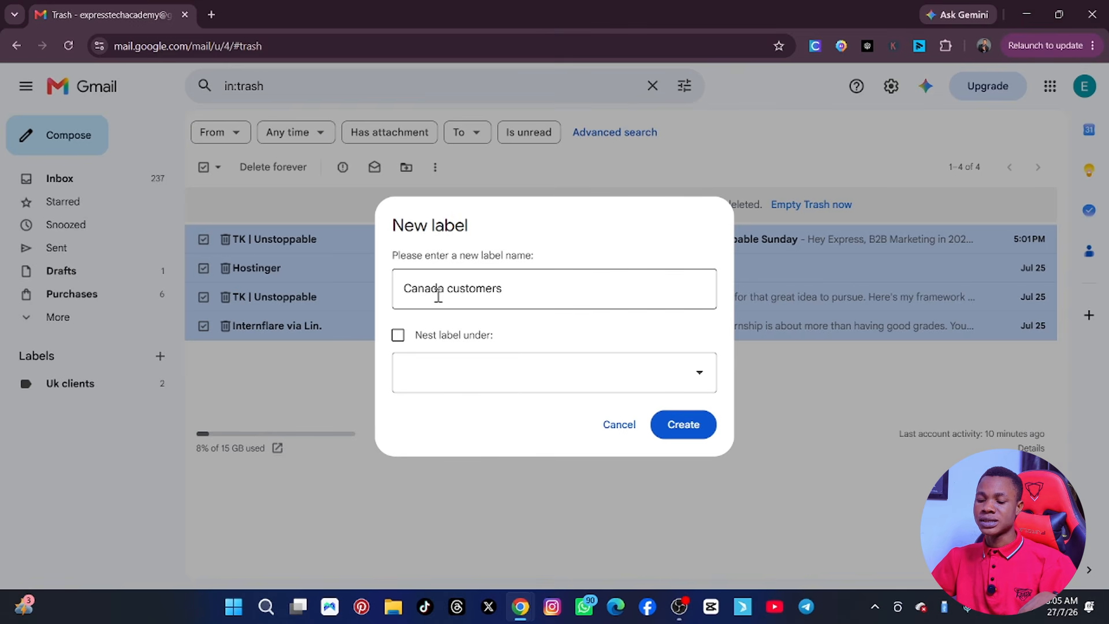
Create the Canada customers label without a parent and show its conversation list
{"action": "left_click", "coordinate": [699, 426]}
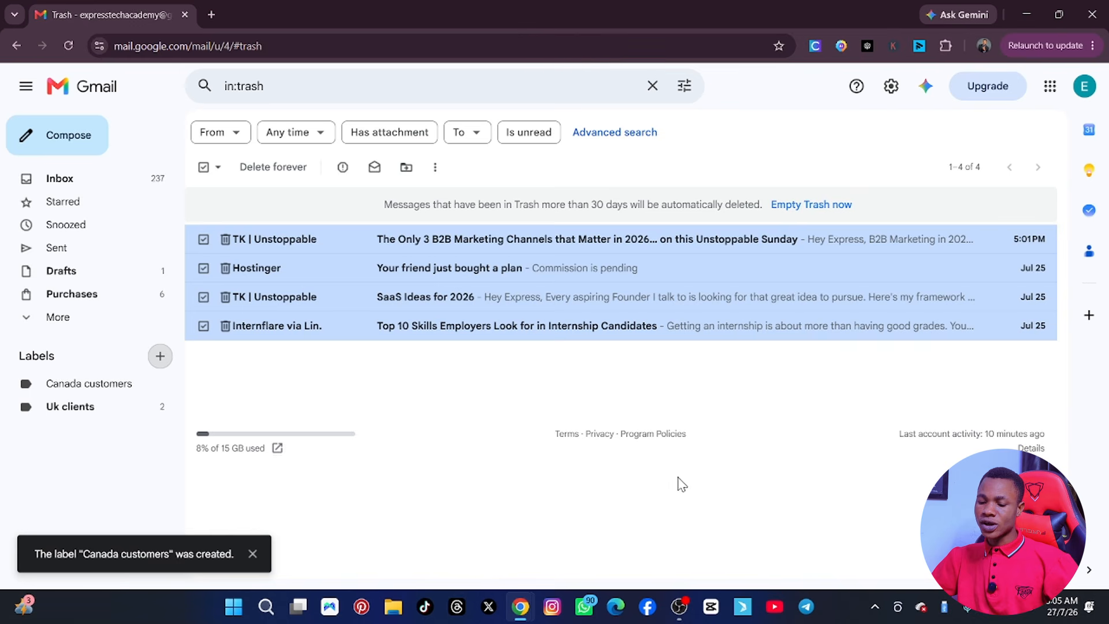
{"action": "left_click", "coordinate": [93, 396]}
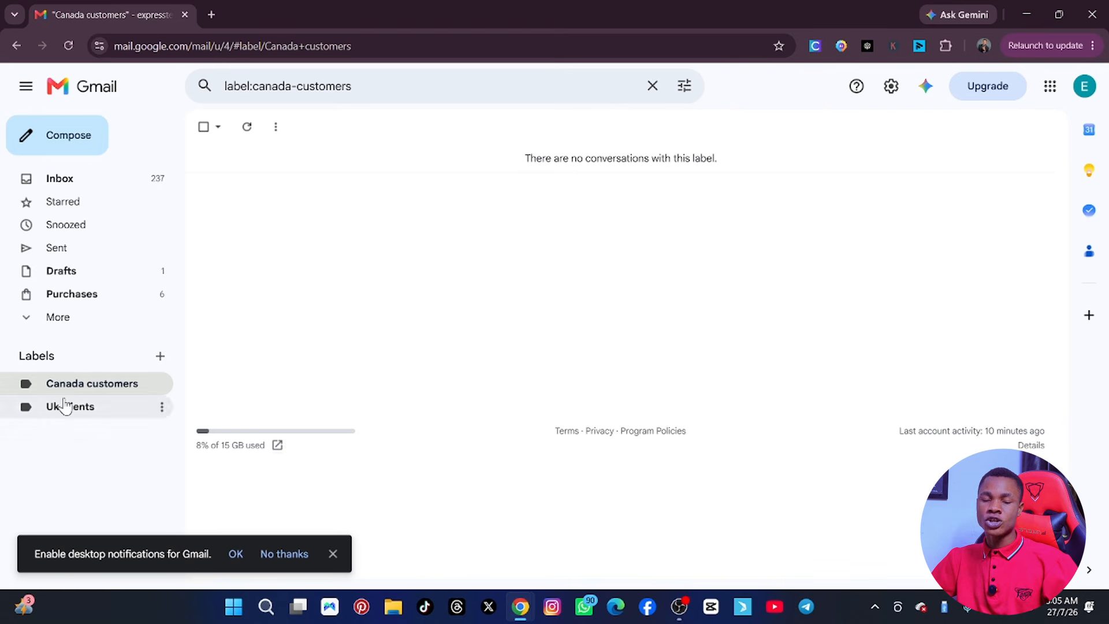
Select the Google AI Studio, "You built it" and "Nobody is coming" emails in the inbox and label them as Canada customers
{"action": "left_click", "coordinate": [67, 178]}
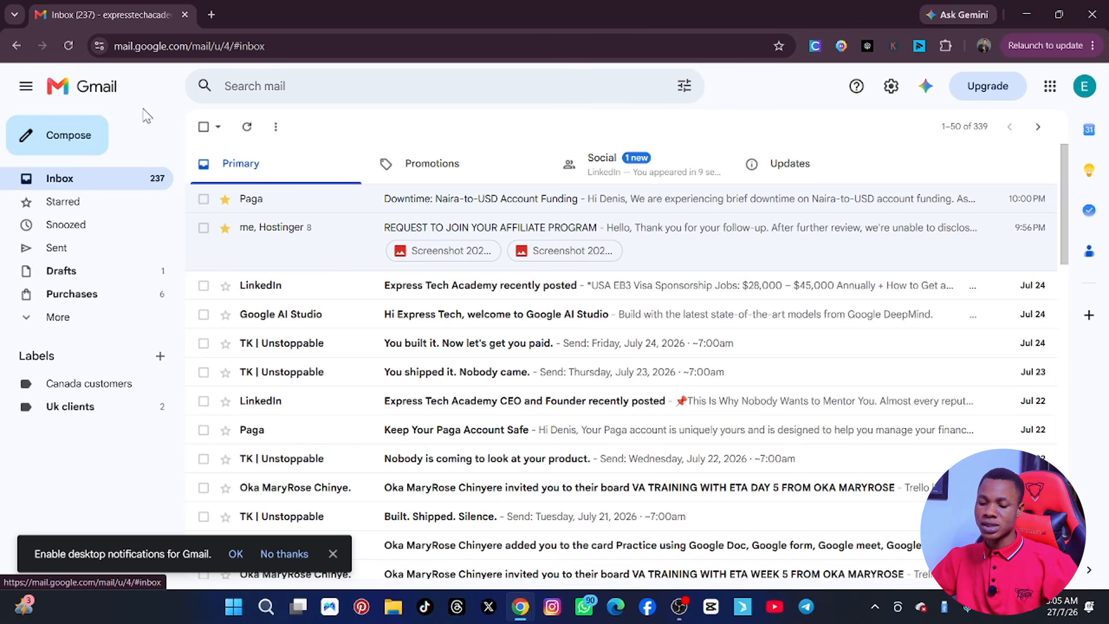
{"action": "scroll", "coordinate": [207, 312], "scroll_direction": "down", "scroll_amount": 1}
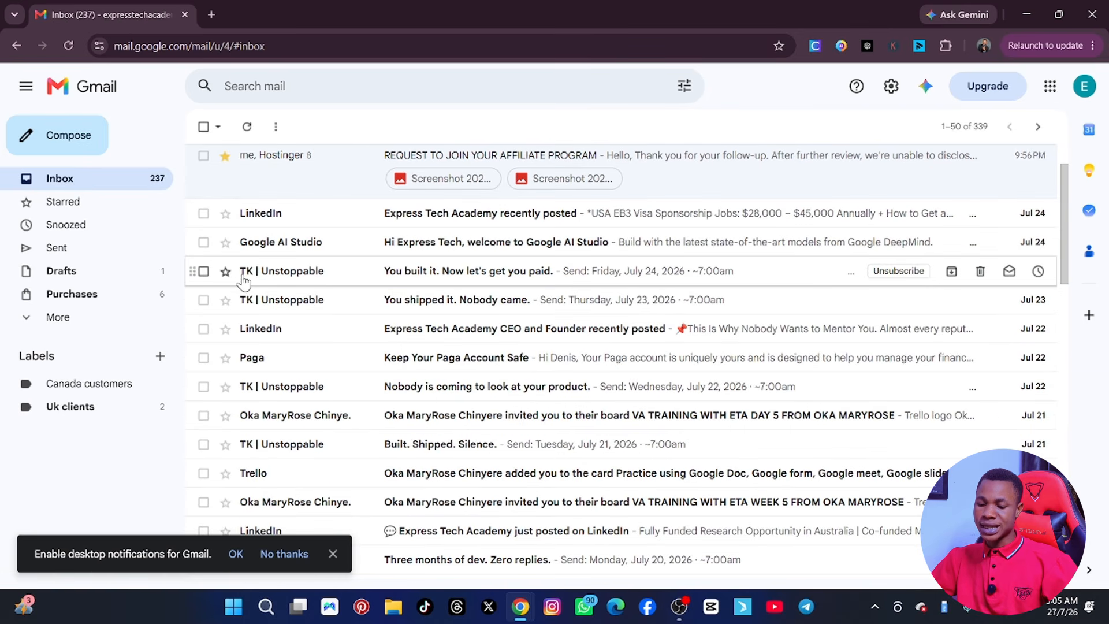
{"action": "left_click", "coordinate": [204, 242]}
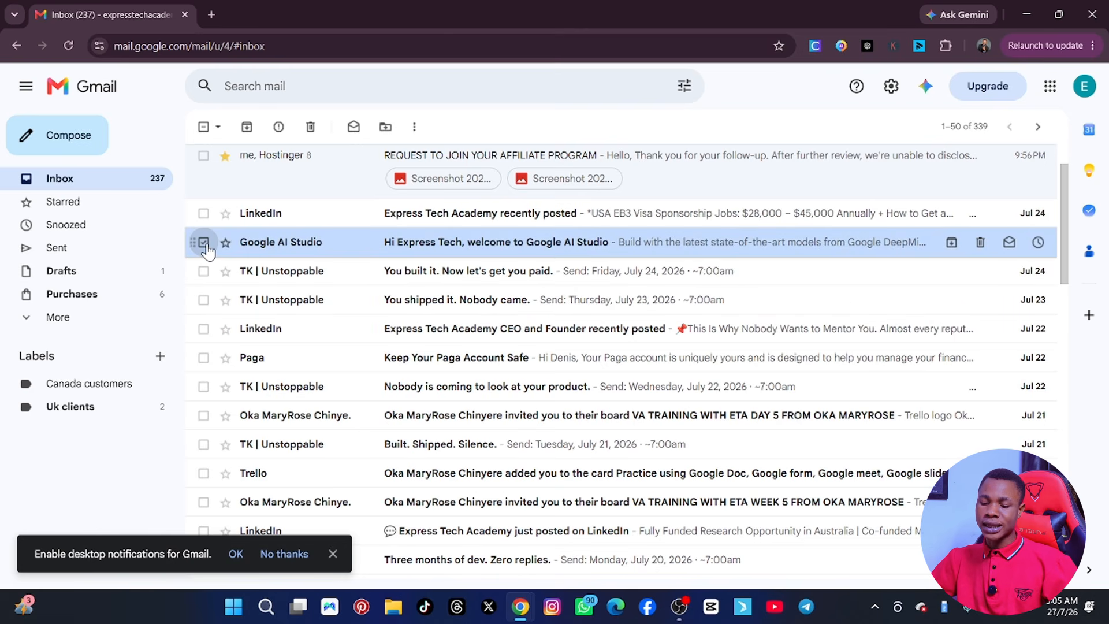
{"action": "left_click", "coordinate": [203, 271]}
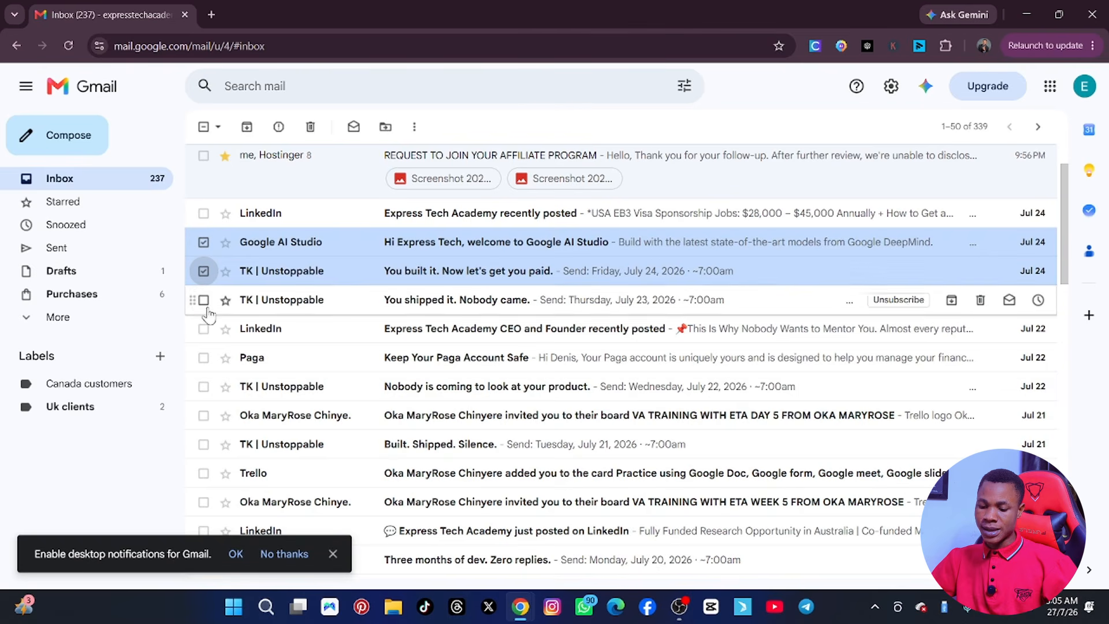
{"action": "left_click", "coordinate": [204, 386]}
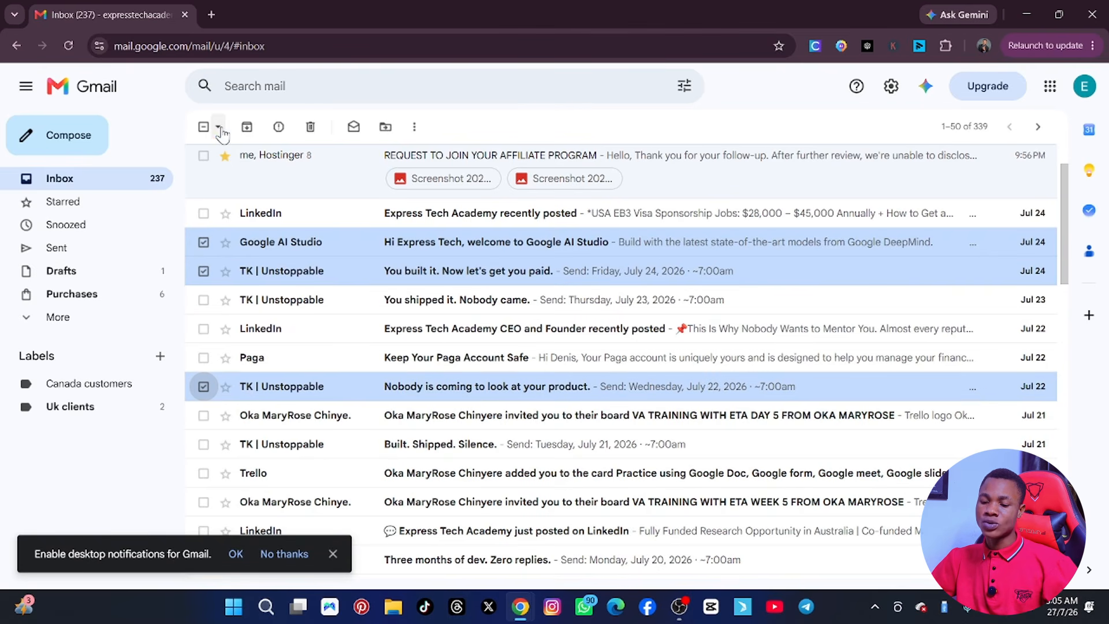
{"action": "left_click", "coordinate": [414, 130]}
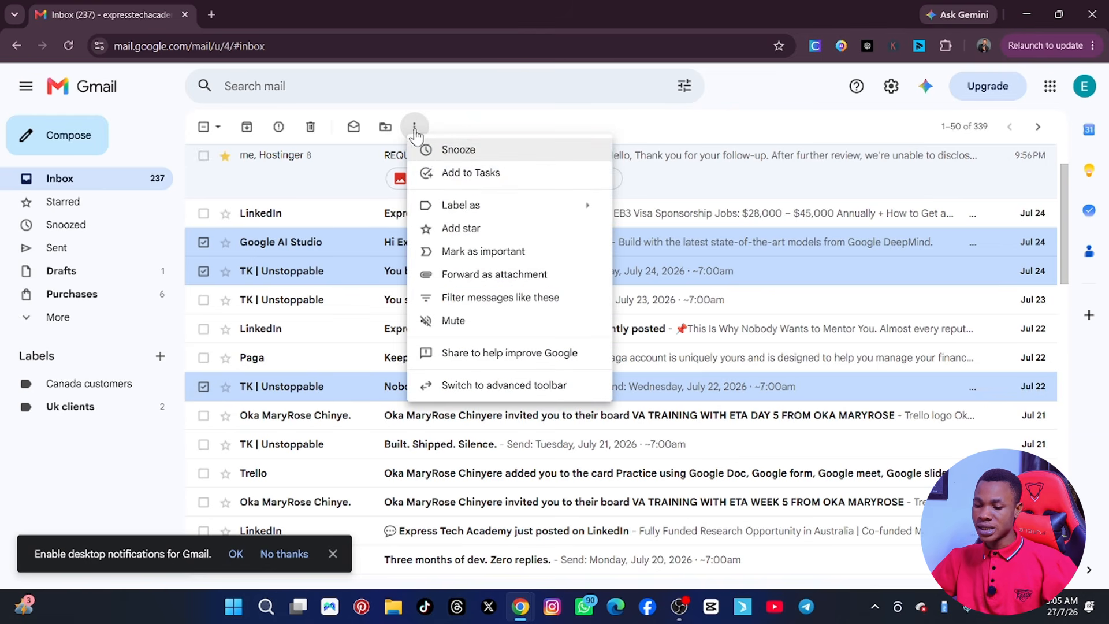
{"action": "mouse_move", "coordinate": [465, 212]}
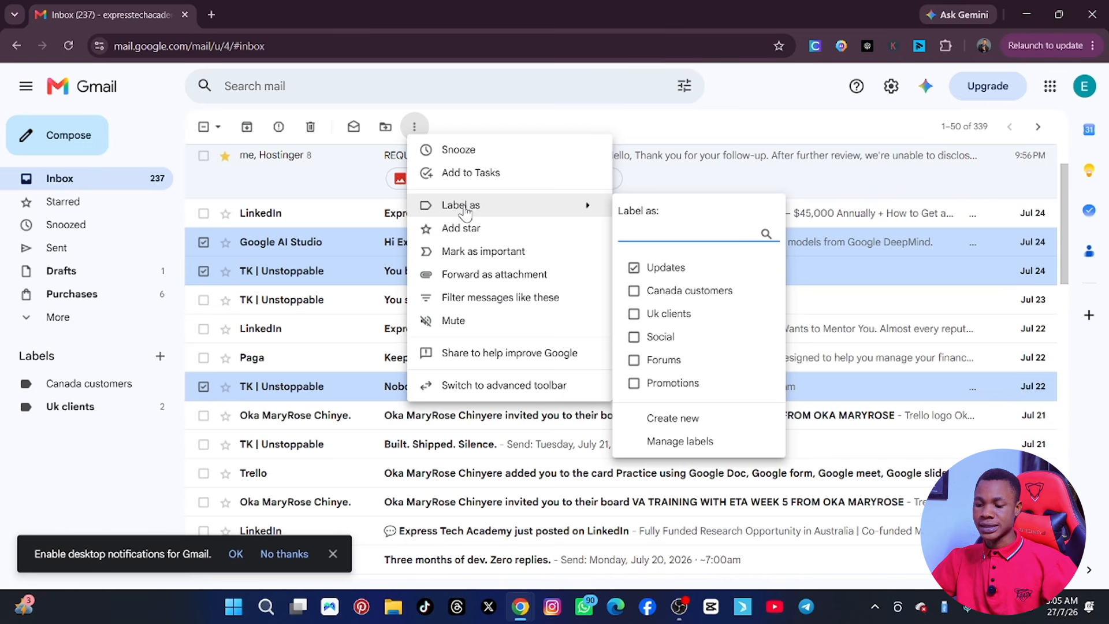
{"action": "left_click", "coordinate": [668, 292]}
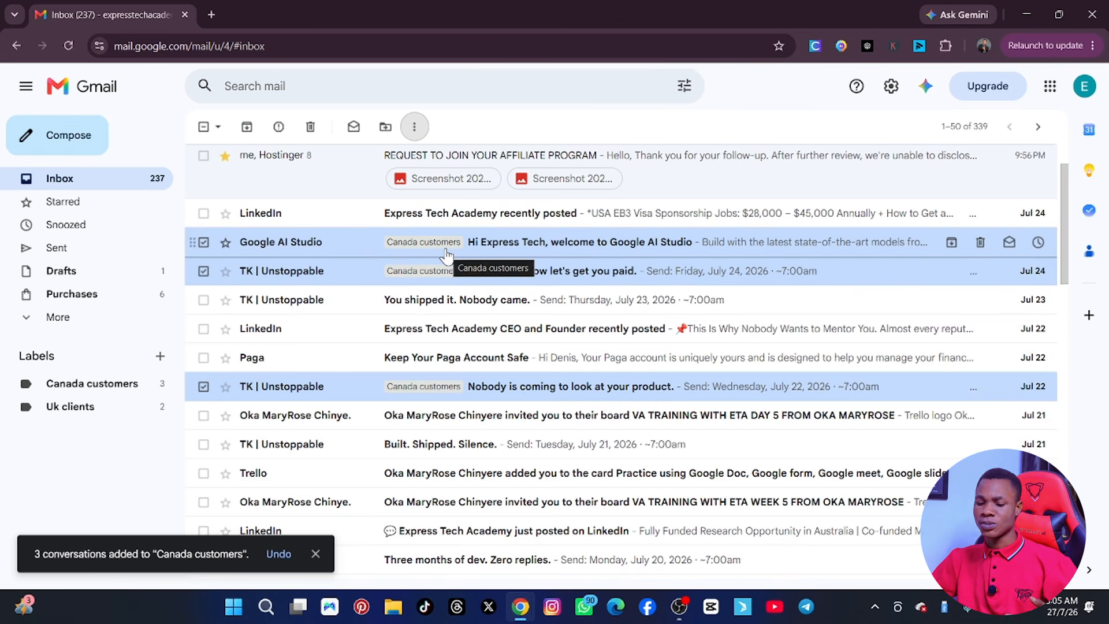
Show the emails under the Canada customers label and dismiss the desktop notifications prompt
{"action": "left_click", "coordinate": [113, 388]}
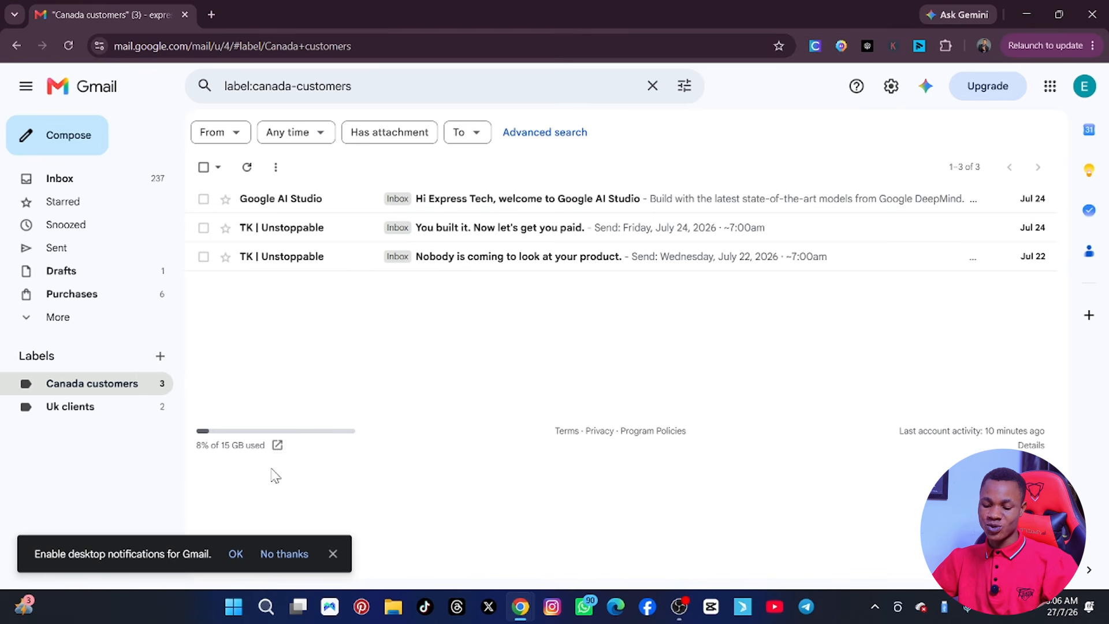
{"action": "left_click", "coordinate": [333, 556]}
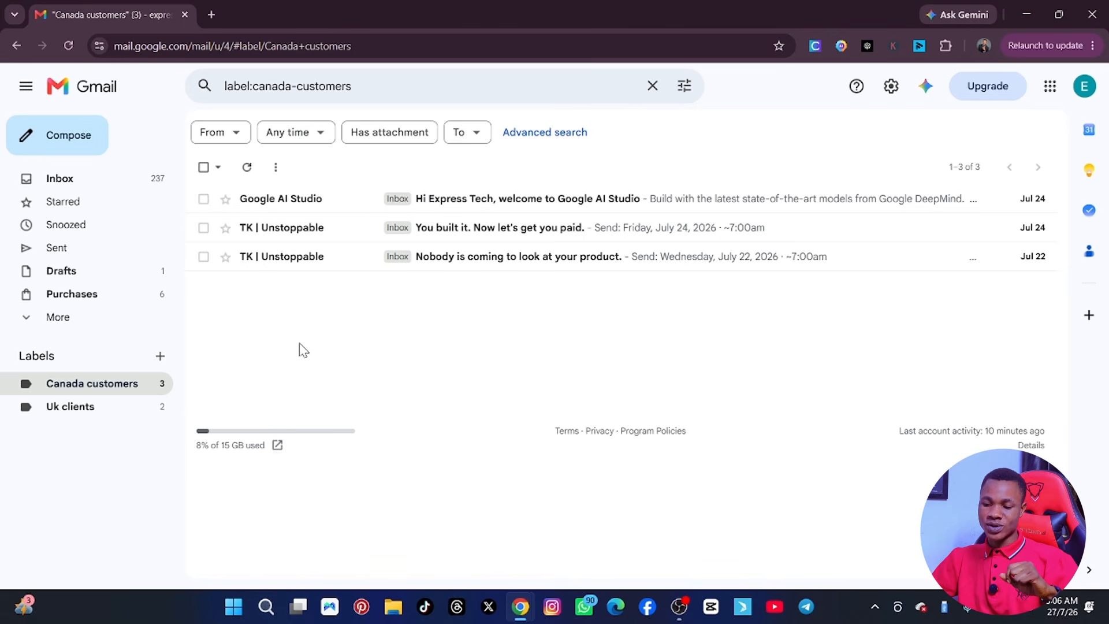
Return to the inbox and start a new message addressed to the contact's suggested e-mail address
{"action": "left_click", "coordinate": [89, 181]}
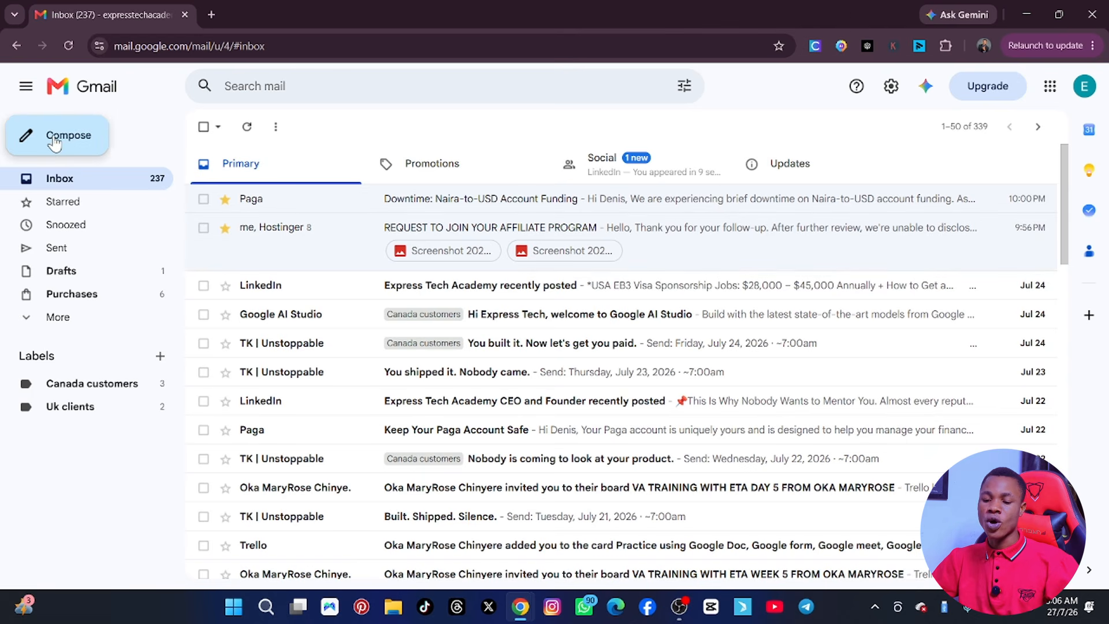
{"action": "left_click", "coordinate": [55, 143]}
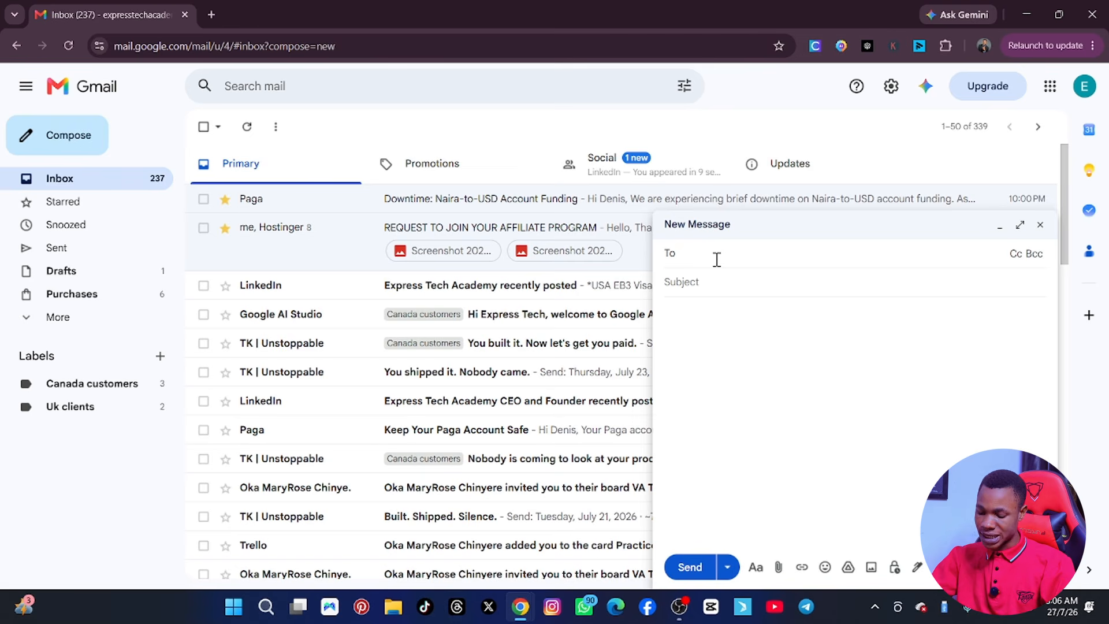
{"action": "type", "text": "fmd"}
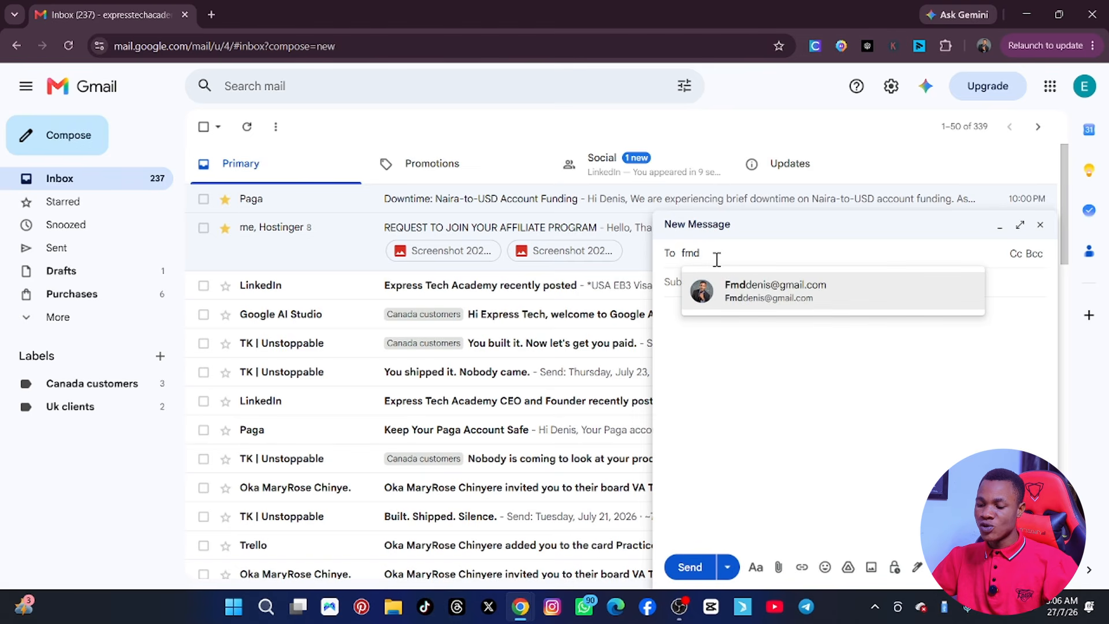
{"action": "left_click", "coordinate": [761, 295]}
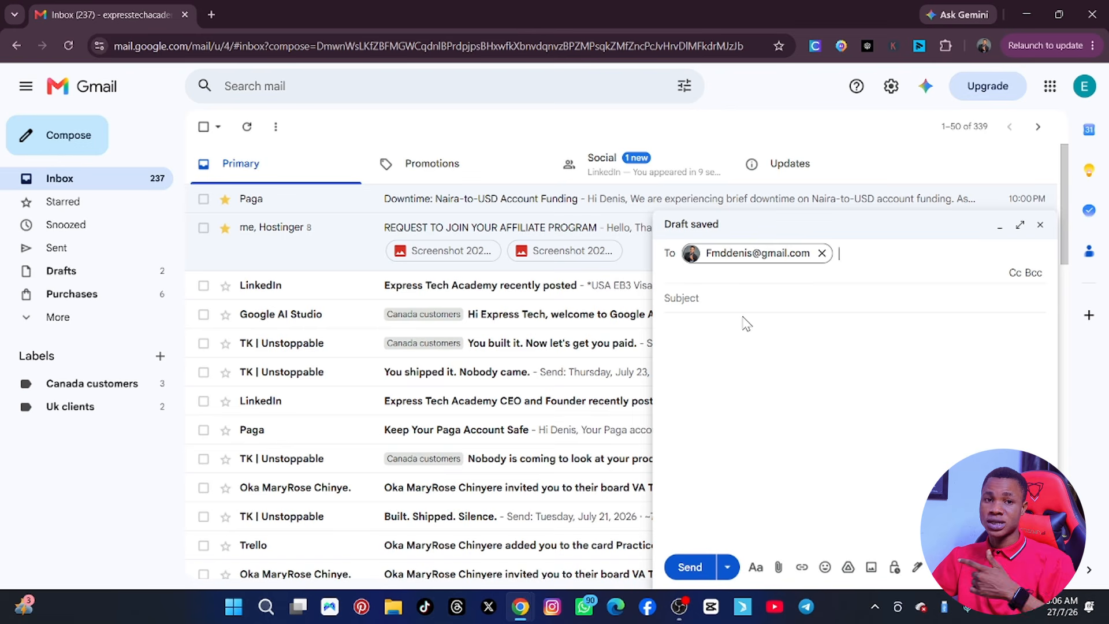
Enter "coach is a good tutor" as the message subject
{"action": "left_click", "coordinate": [712, 298]}
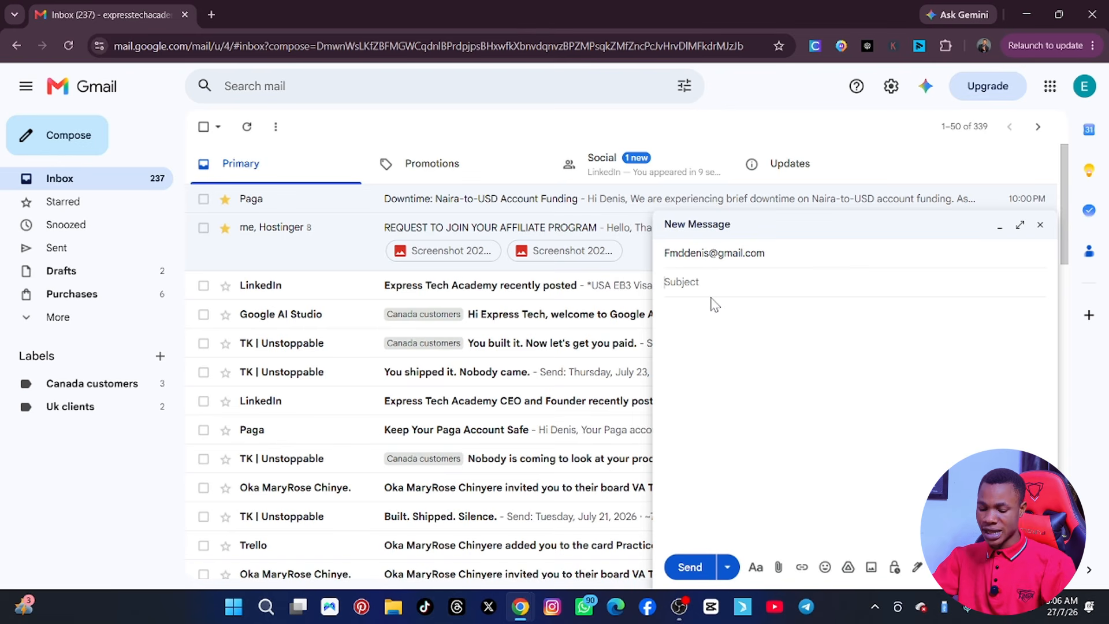
{"action": "type", "text": "coach is a good tutor"}
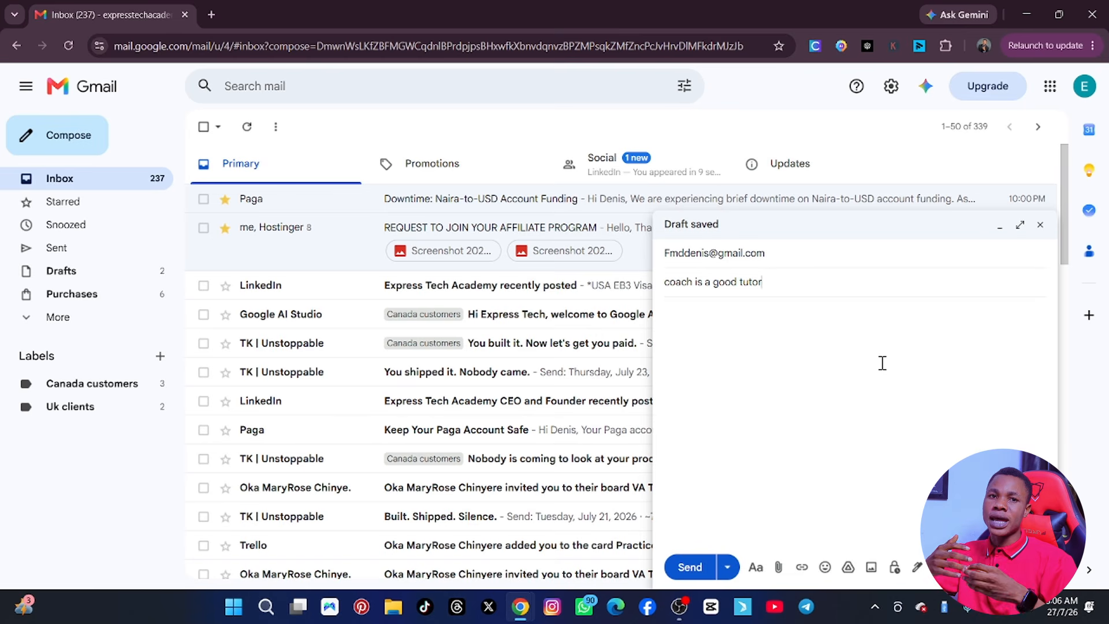
Replace the message subject with "Report from the last meeting"
{"action": "key", "text": "ctrl+a"}
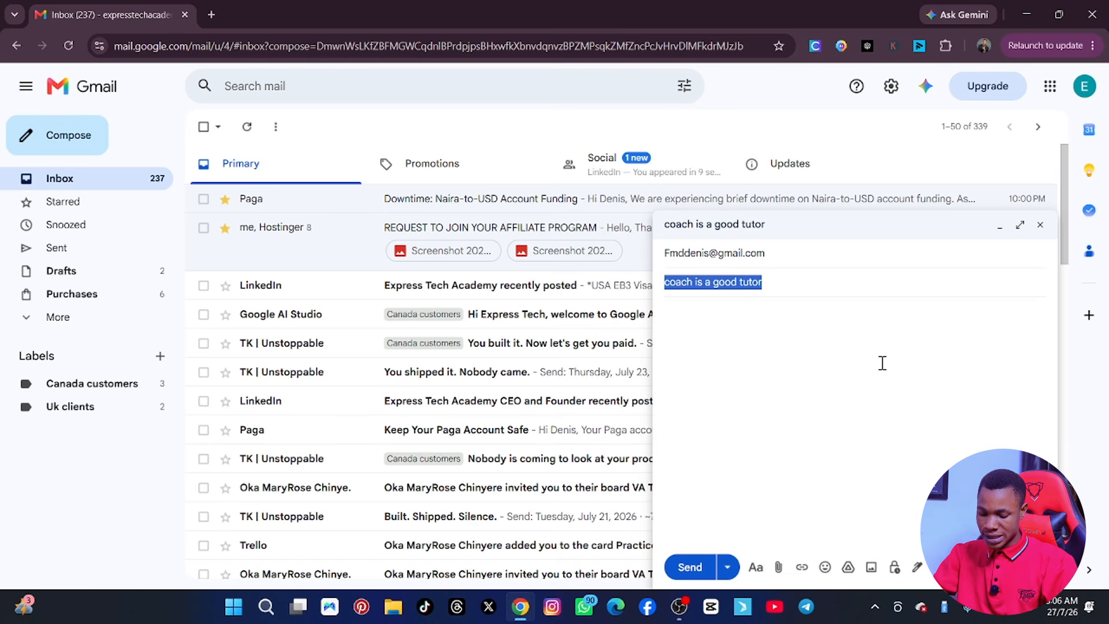
{"action": "type", "text": "Report from the"}
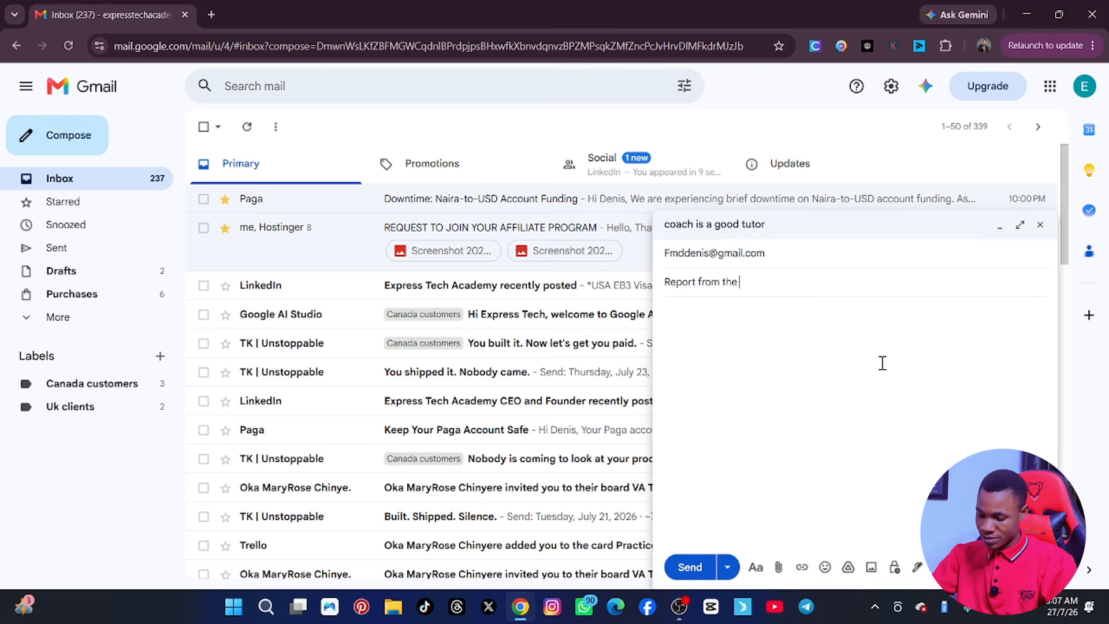
{"action": "type", "text": "last meeting"}
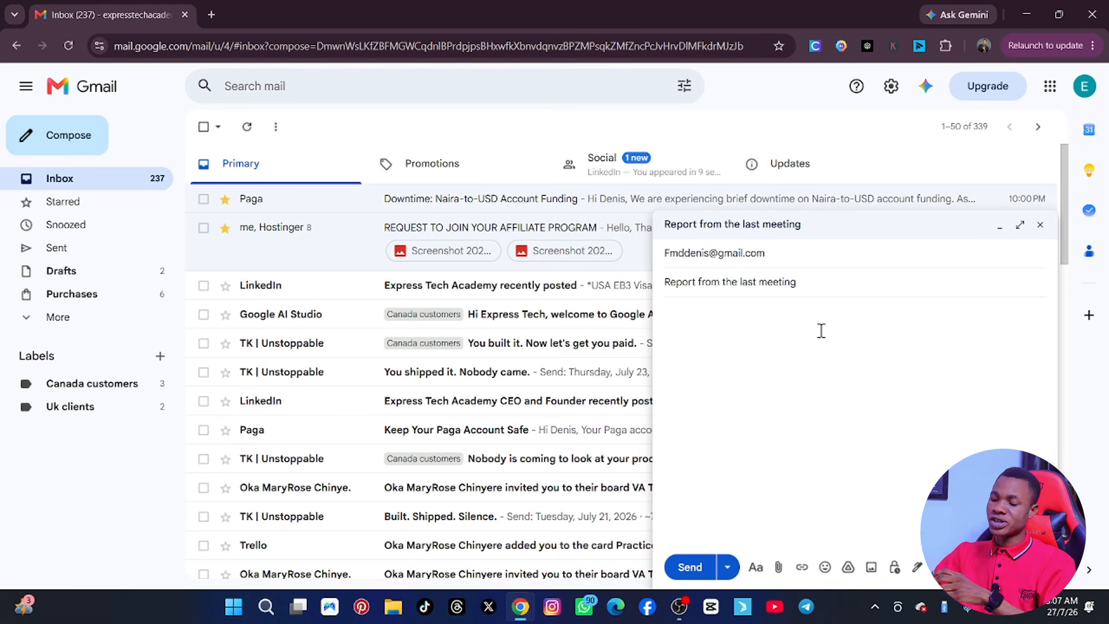
Fill the message body with three placeholder lines, "thelsvxjb", "bxnxxm" and "bcnm", separated by blank lines
{"action": "left_click", "coordinate": [736, 325]}
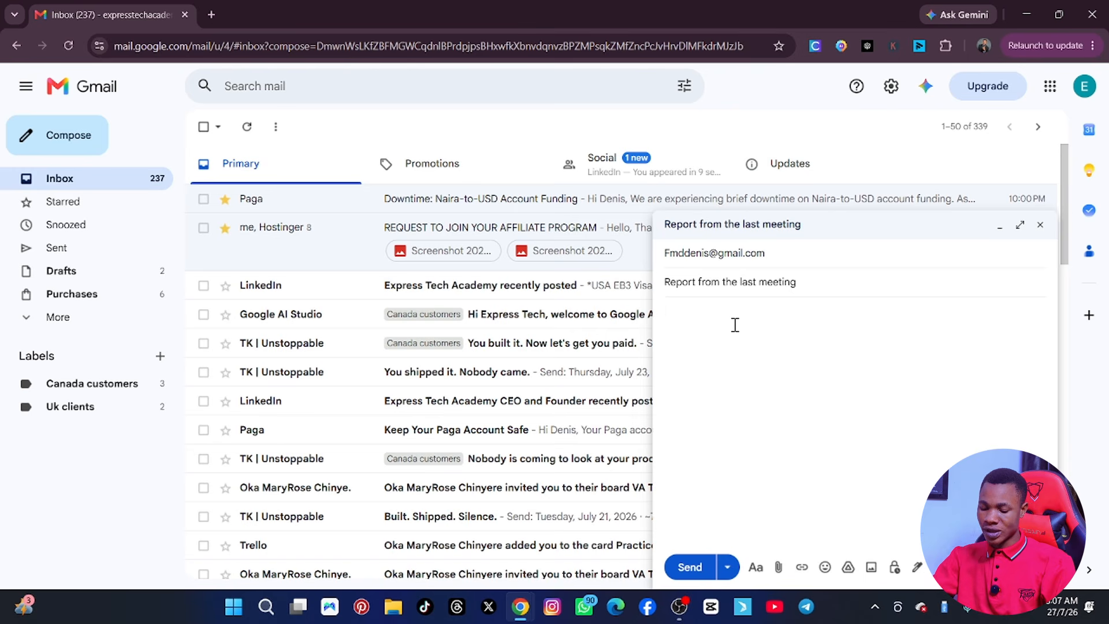
{"action": "type", "text": "thelsvxj"}
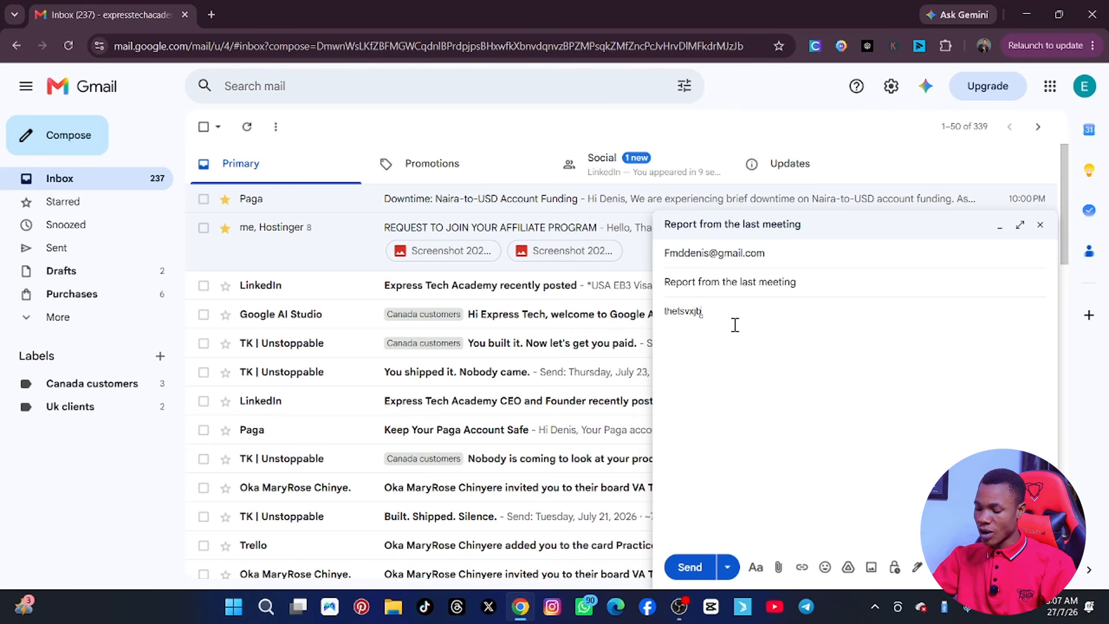
{"action": "type", "text": "b"}
{"action": "key", "text": "Return"}
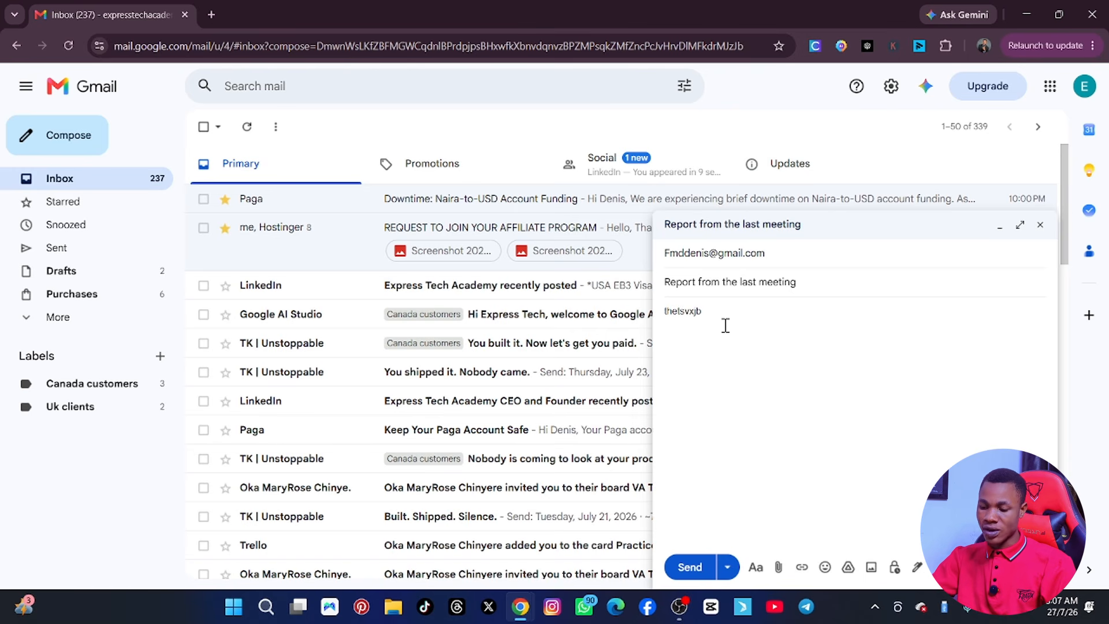
{"action": "type", "text": "bxnxxm  "}
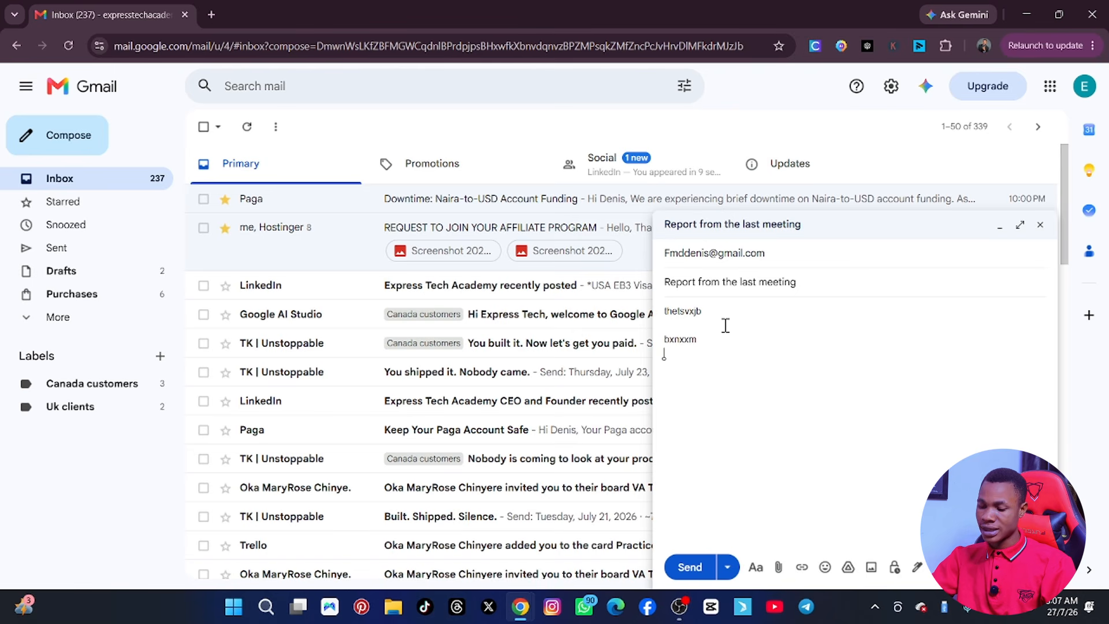
{"action": "type", "text": "bcnm"}
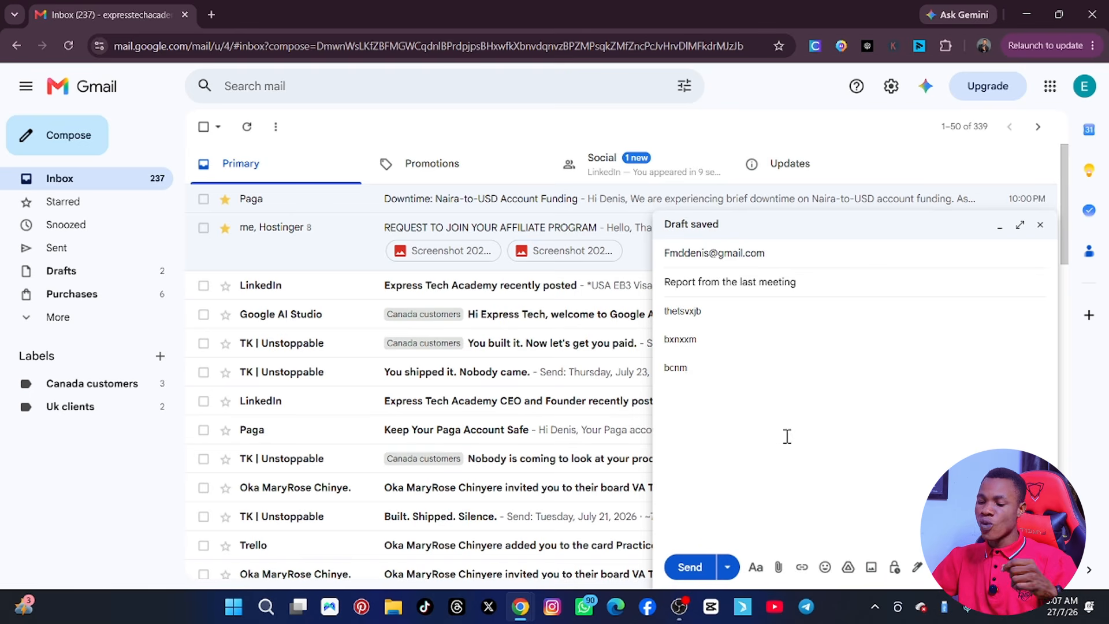
{"action": "left_click", "coordinate": [779, 569]}
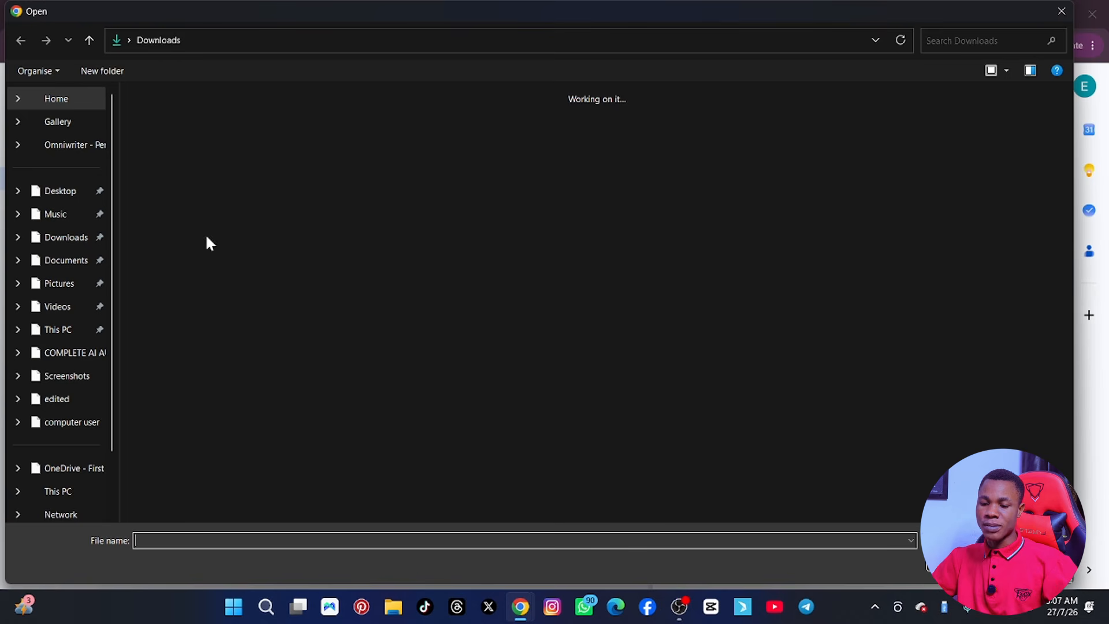
{"action": "left_click", "coordinate": [56, 191]}
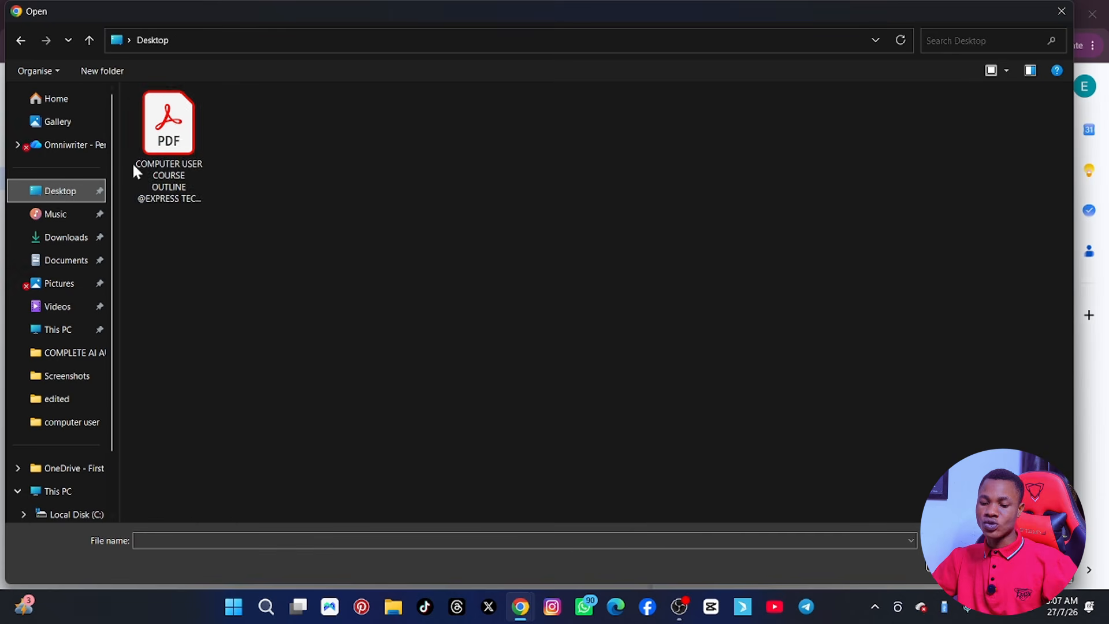
{"action": "left_click", "coordinate": [173, 129]}
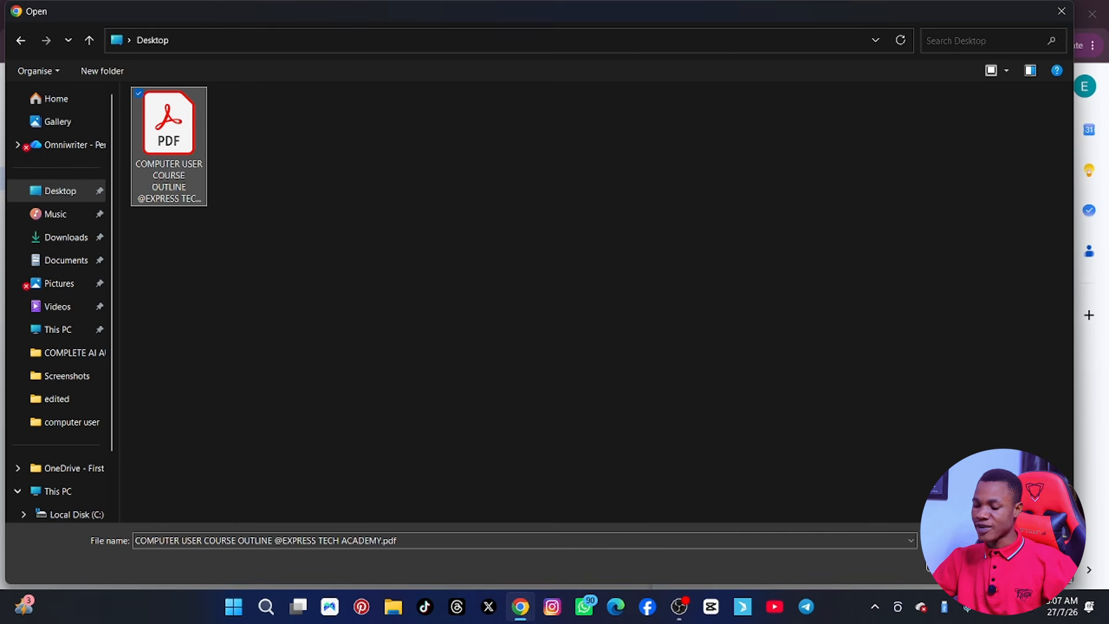
{"action": "key", "text": "Return"}
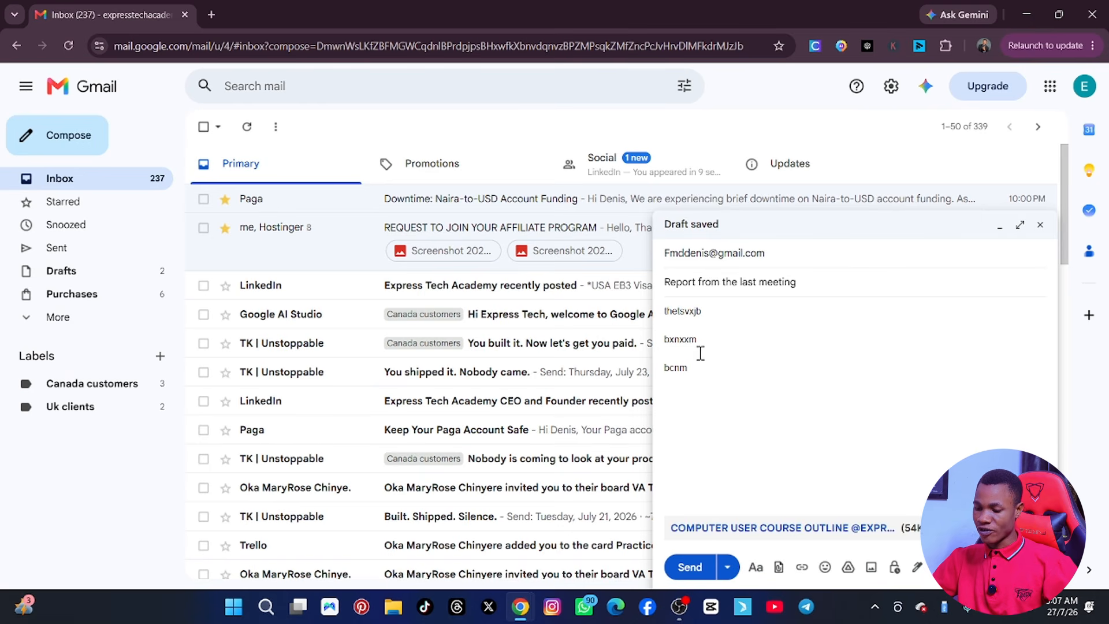
Format the body text "bxnxxm" as bold, underlined and centred
{"action": "left_click_drag", "start_coordinate": [700, 340], "coordinate": [663, 341]}
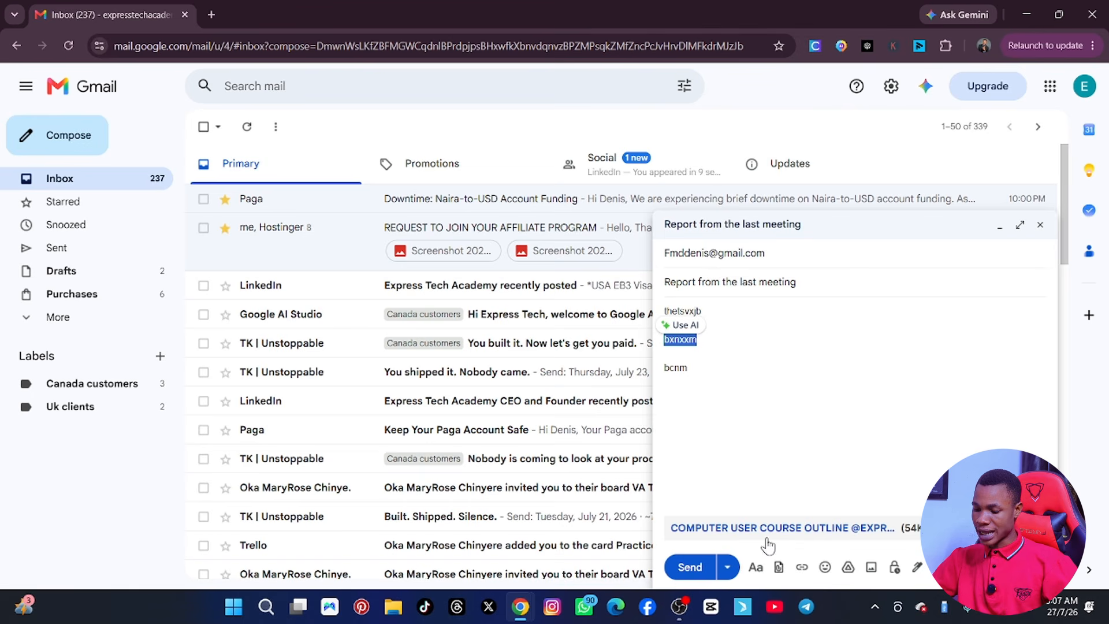
{"action": "left_click", "coordinate": [756, 567]}
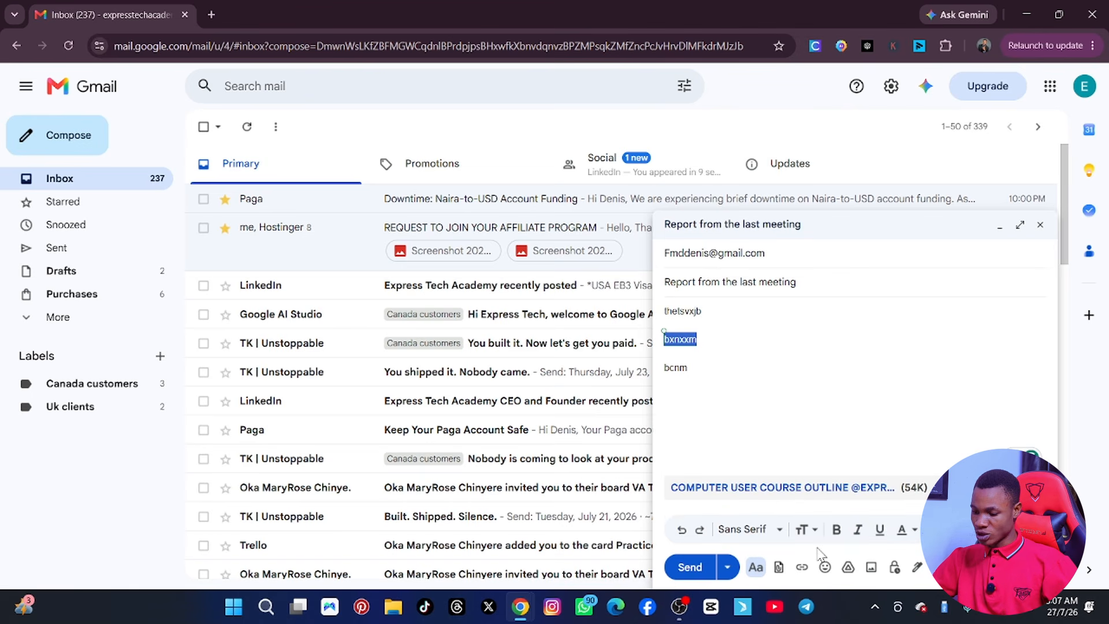
{"action": "left_click", "coordinate": [837, 531]}
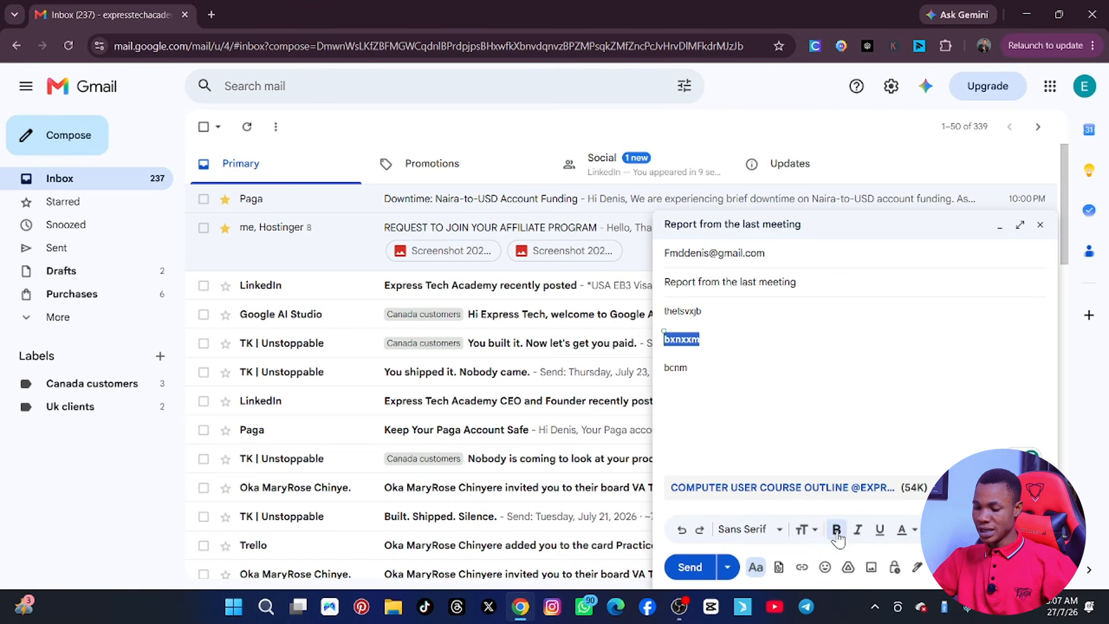
{"action": "left_click", "coordinate": [878, 531]}
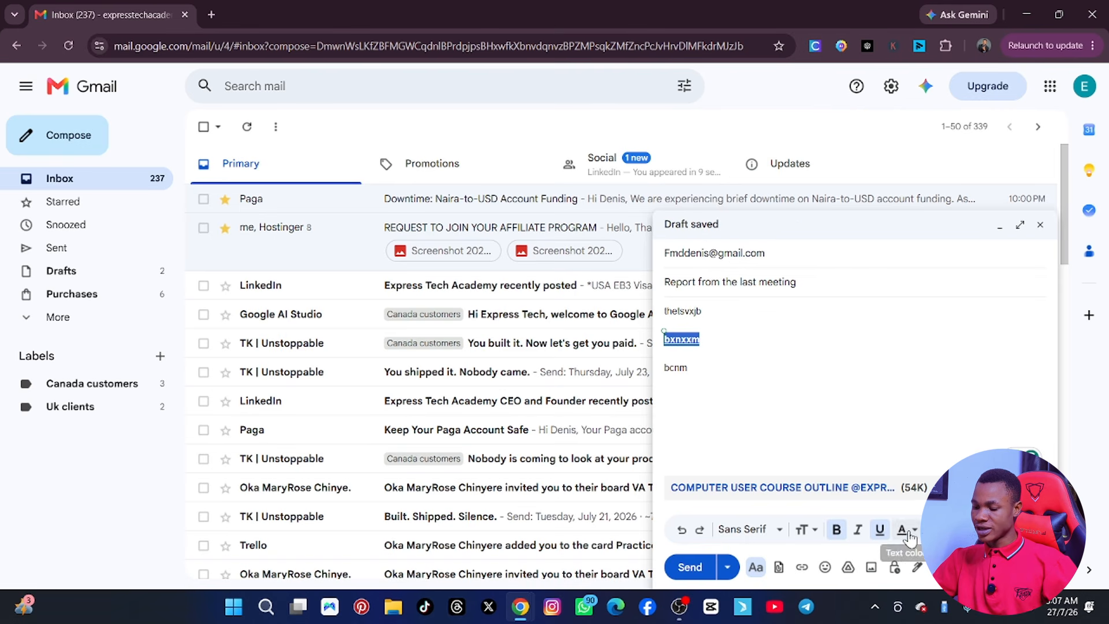
{"action": "left_click", "coordinate": [943, 530]}
{"action": "left_click", "coordinate": [942, 482]}
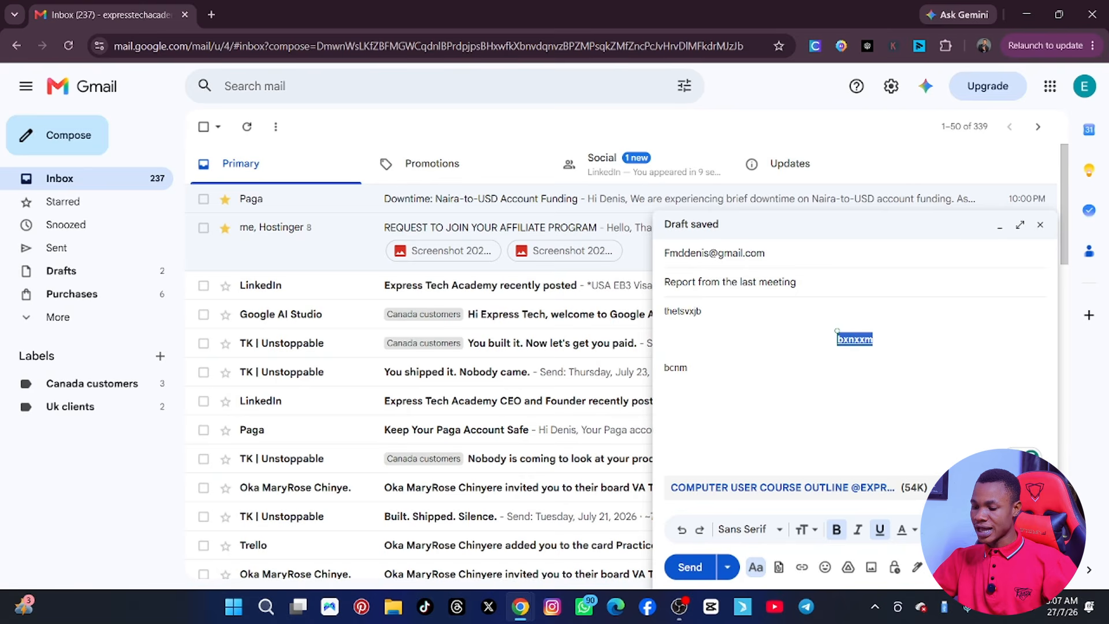
{"action": "left_click", "coordinate": [792, 531]}
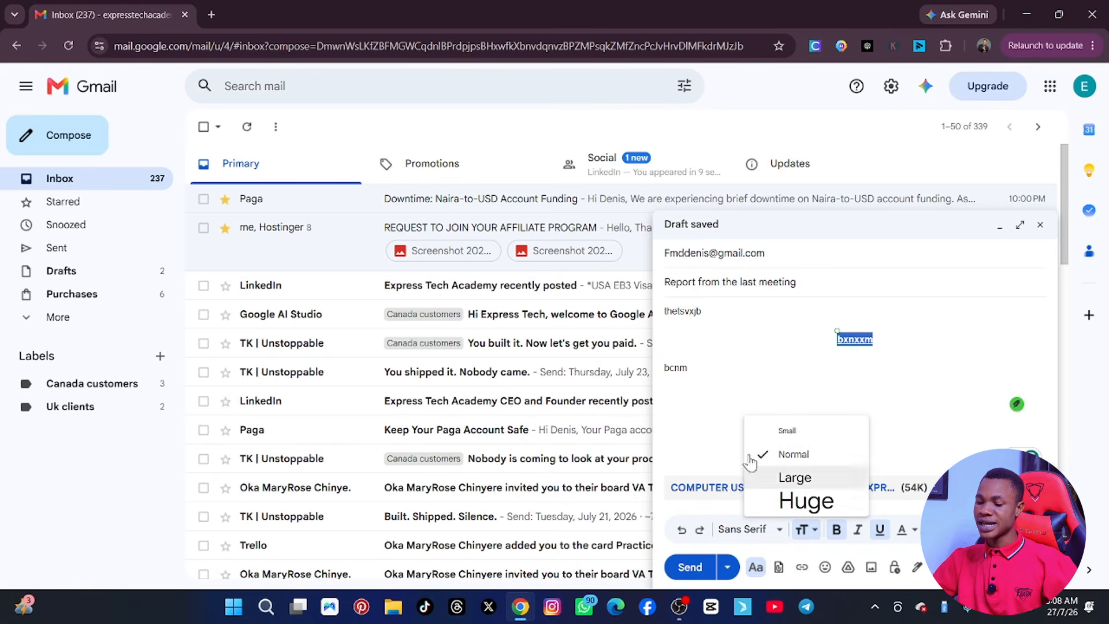
{"action": "left_click", "coordinate": [734, 370]}
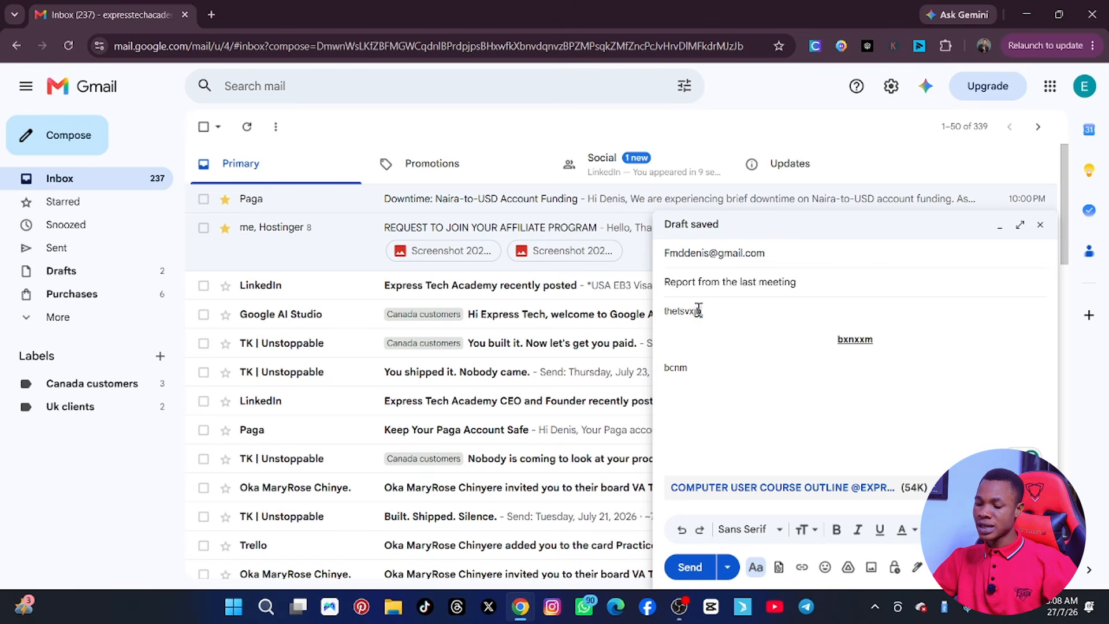
{"action": "left_click_drag", "start_coordinate": [701, 311], "coordinate": [658, 312]}
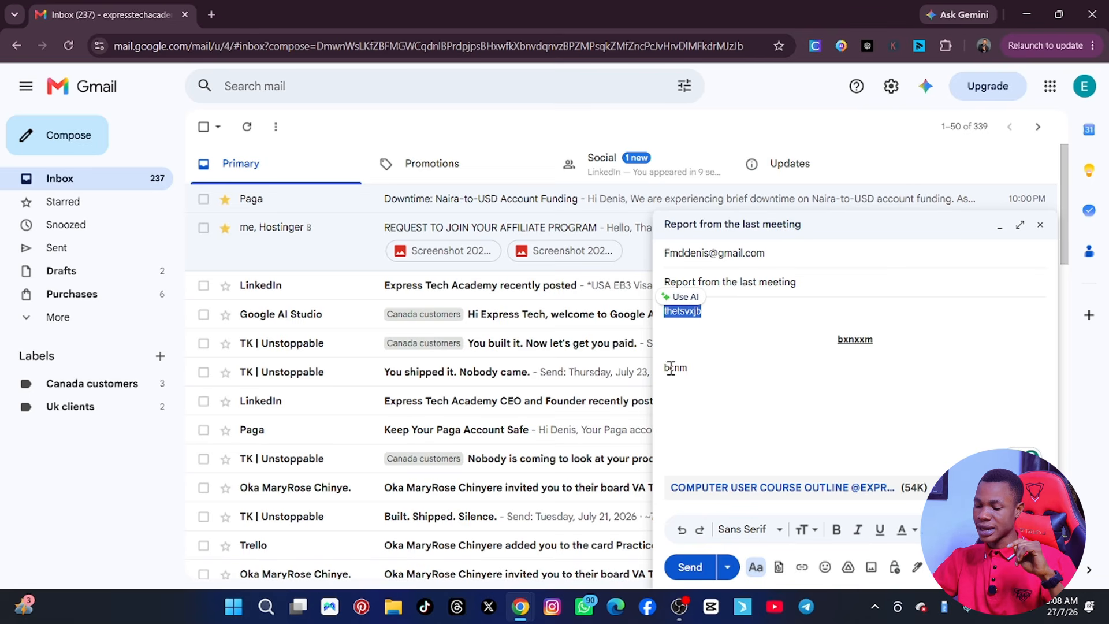
{"action": "left_click", "coordinate": [756, 568]}
{"action": "left_click", "coordinate": [756, 568]}
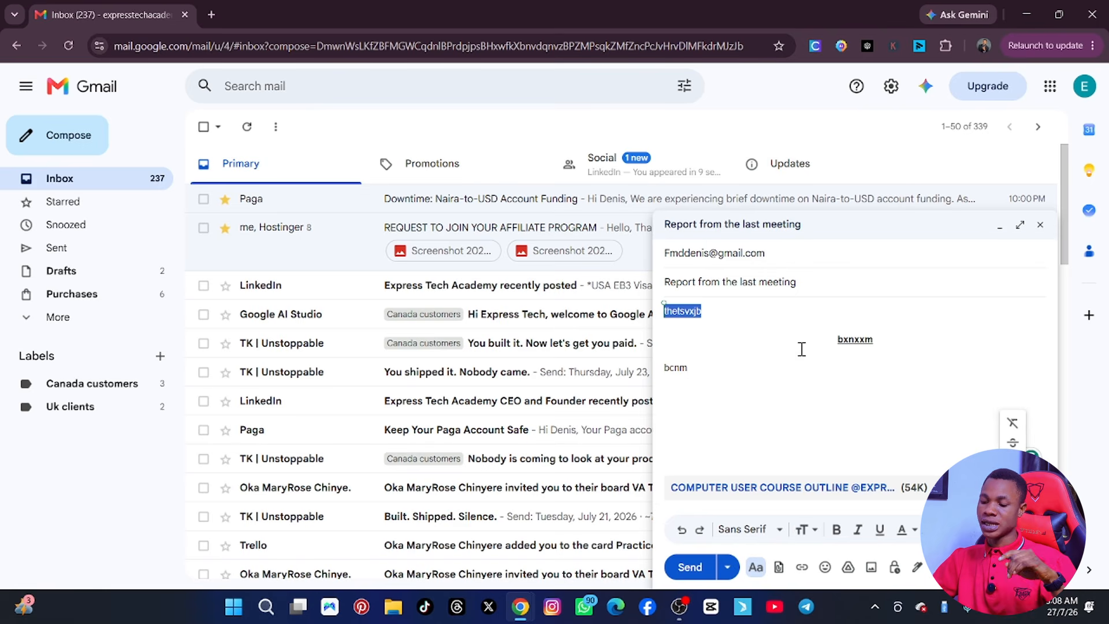
{"action": "left_click", "coordinate": [836, 351]}
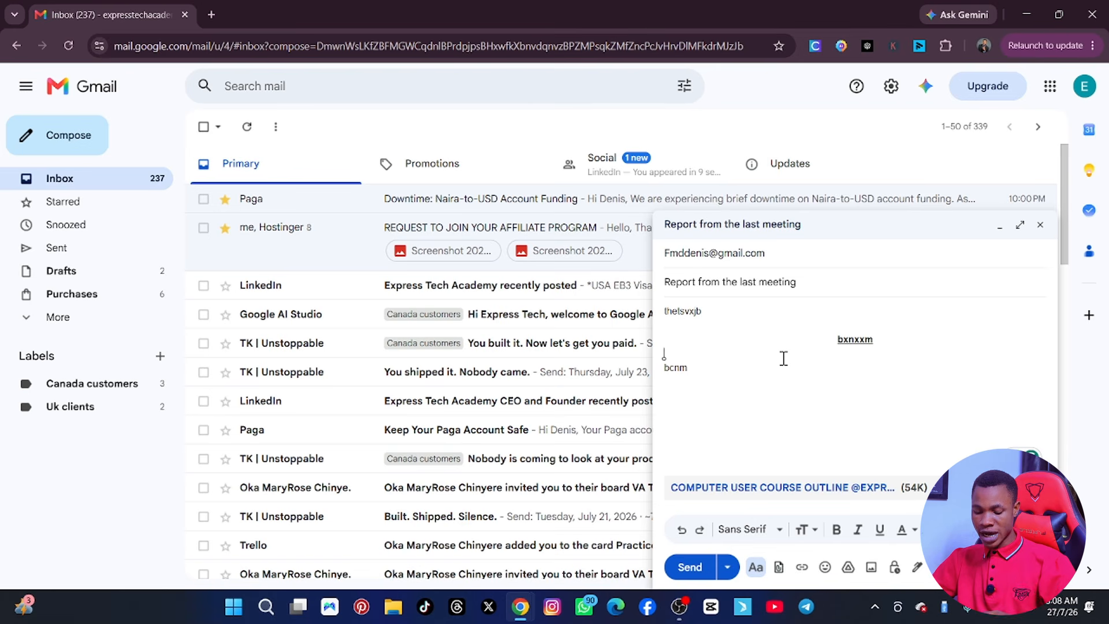
Undo the bold, underline and centre formatting of "bxnxxm"
{"action": "key", "text": "ctrl+z"}
{"action": "key", "text": "ctrl+z"}
{"action": "key", "text": "ctrl+z"}
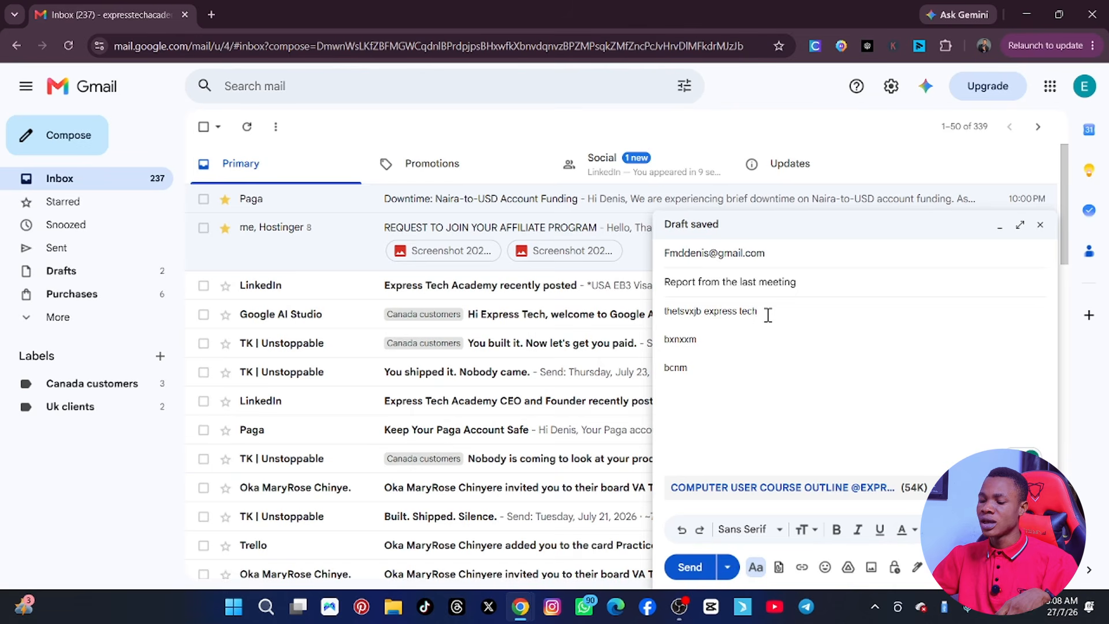
Link the words "express tech" in the first body line to the copied address of the current page
{"action": "left_click_drag", "start_coordinate": [775, 312], "coordinate": [705, 306]}
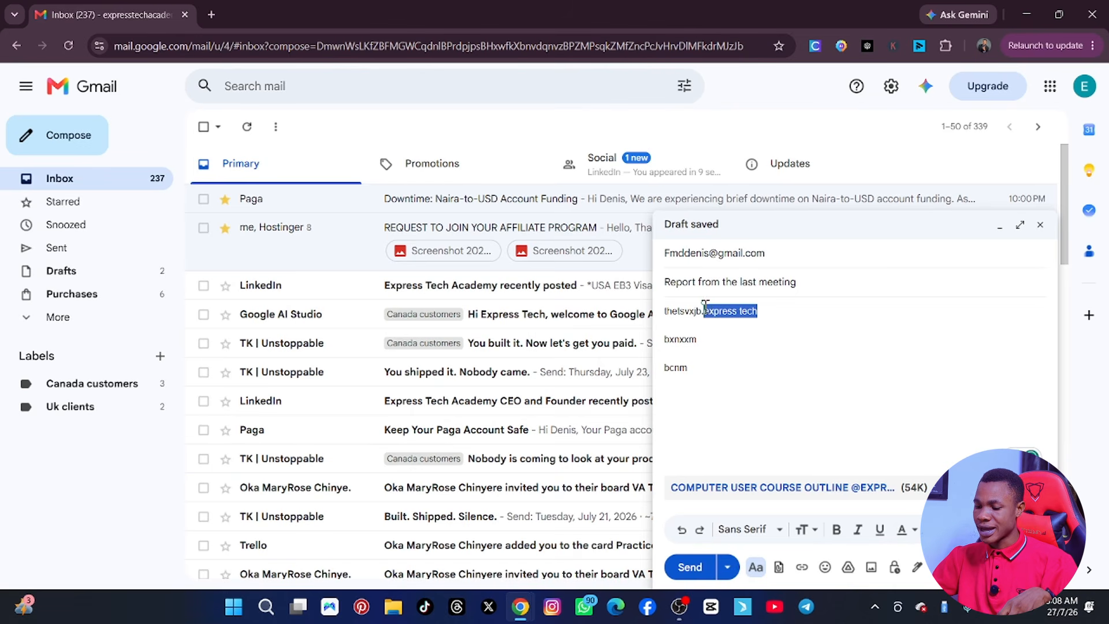
{"action": "left_click", "coordinate": [628, 58]}
{"action": "key", "text": "ctrl+c"}
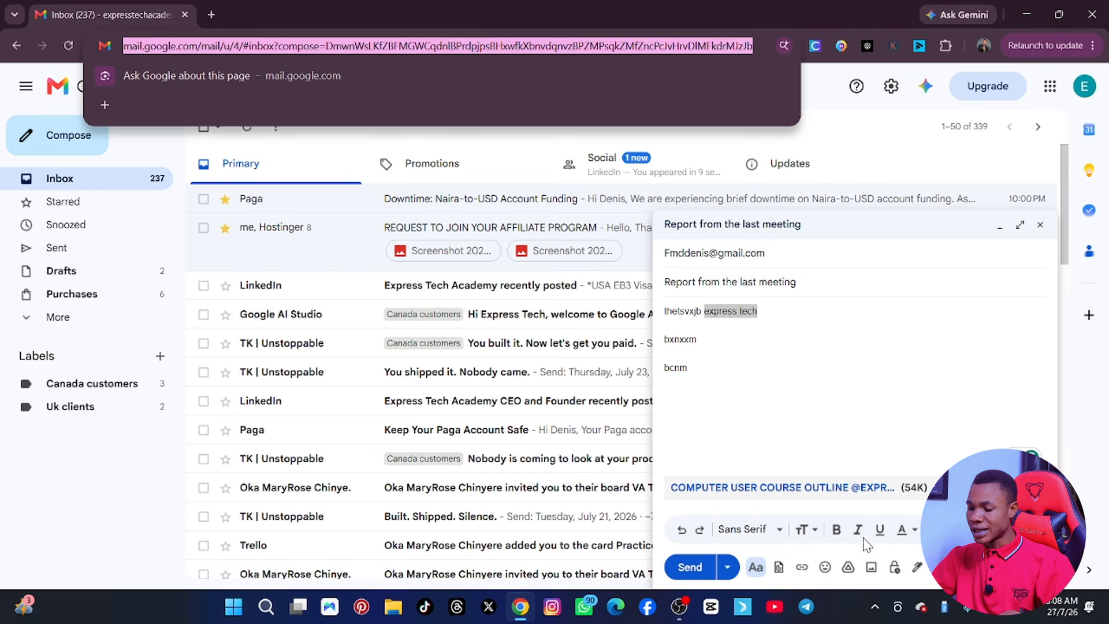
{"action": "left_click", "coordinate": [802, 567]}
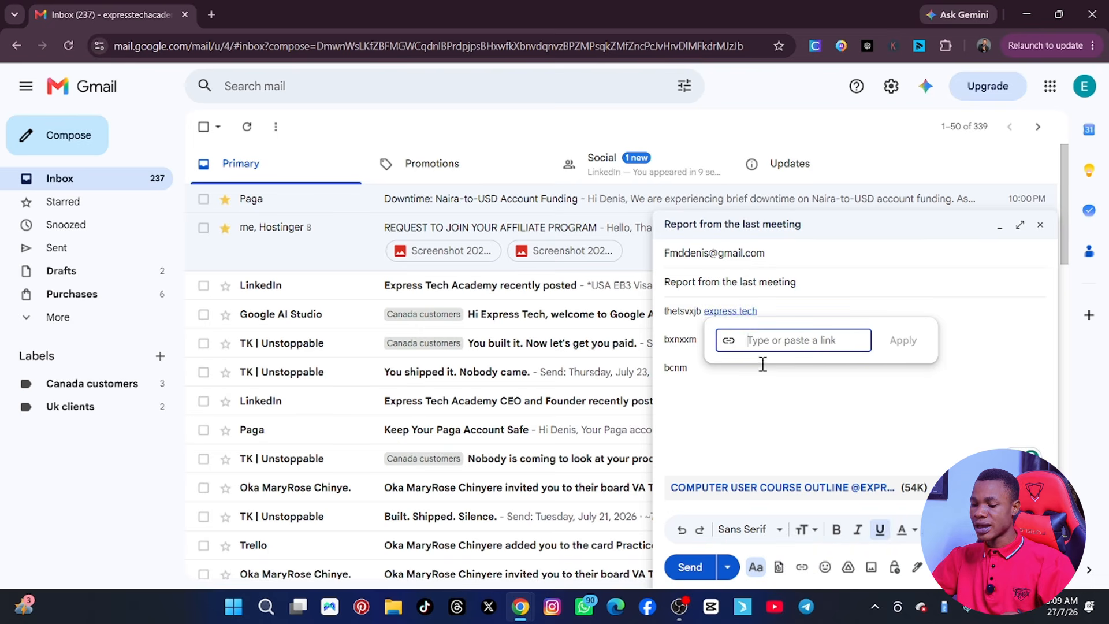
{"action": "key", "text": "ctrl+v"}
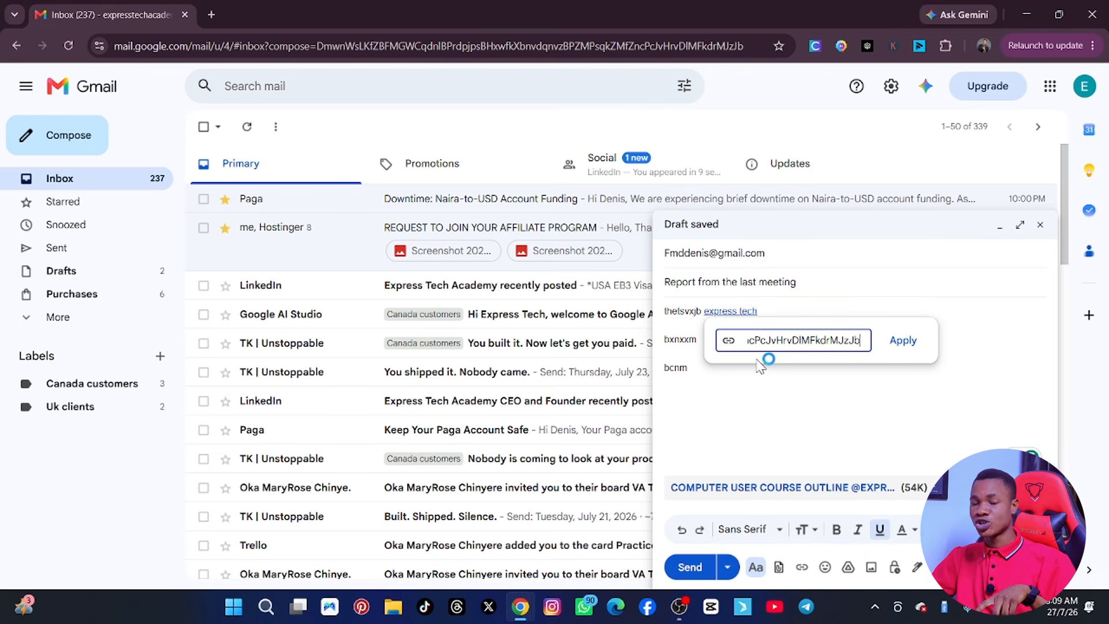
{"action": "left_click", "coordinate": [903, 342]}
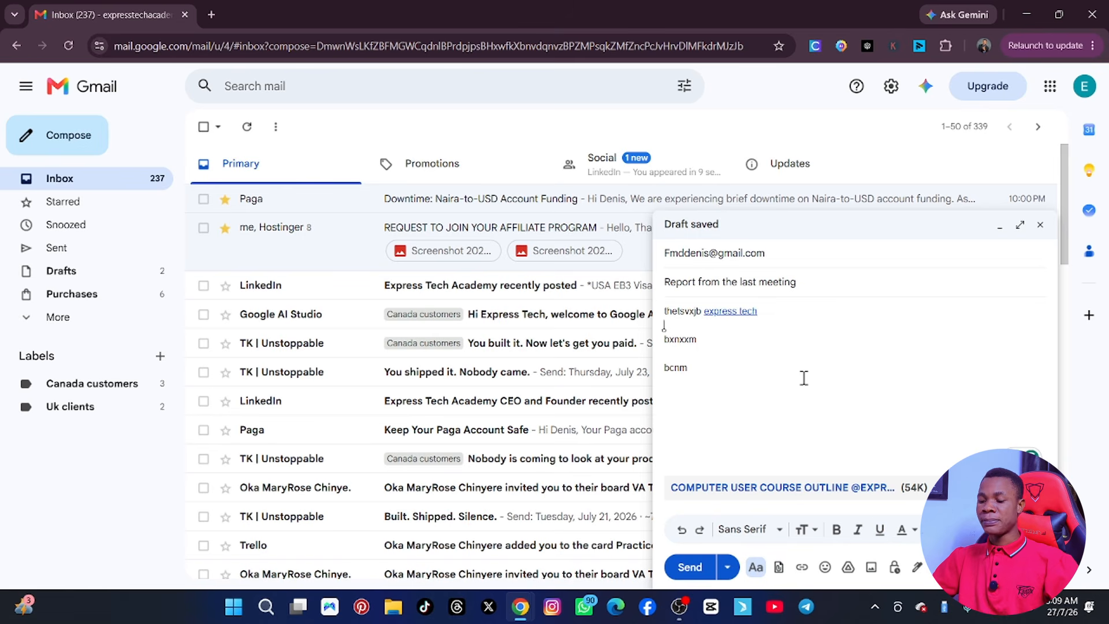
{"action": "left_click", "coordinate": [739, 326]}
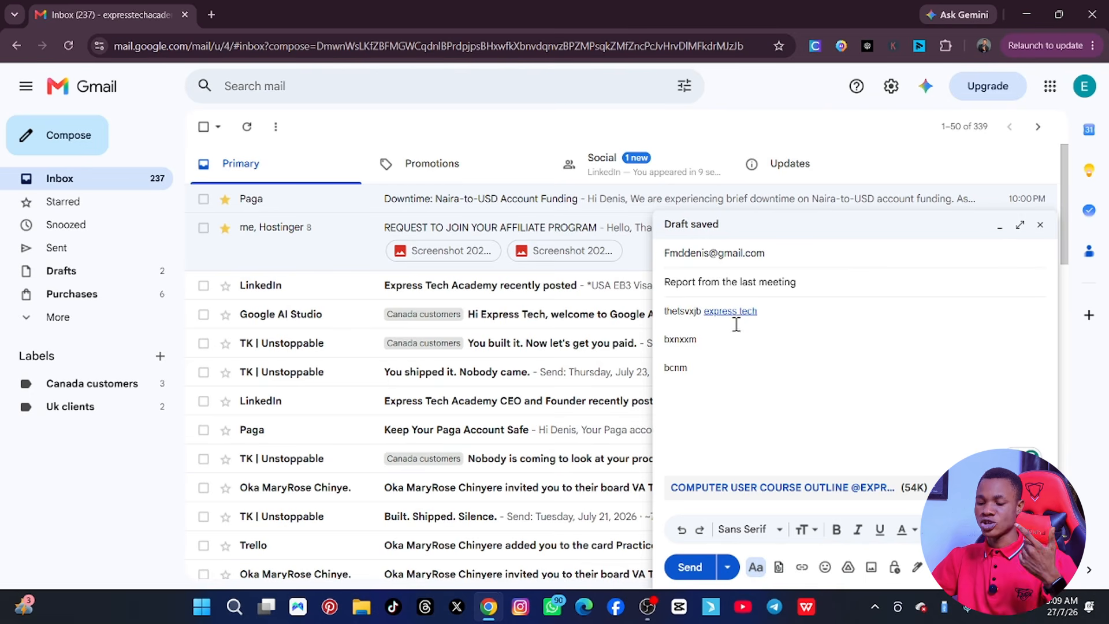
Delete the last body line, "bcnm", from the message
{"action": "left_click", "coordinate": [761, 350]}
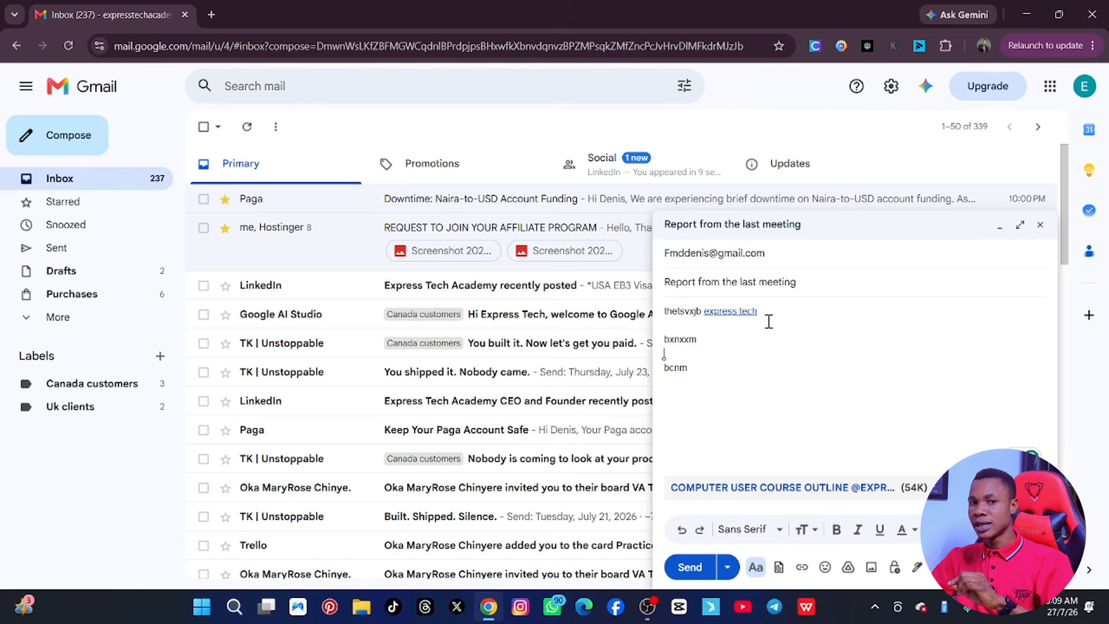
{"action": "key", "text": "Delete"}
{"action": "key", "text": "Delete"}
{"action": "key", "text": "Delete"}
{"action": "key", "text": "Delete"}
{"action": "key", "text": "Delete"}
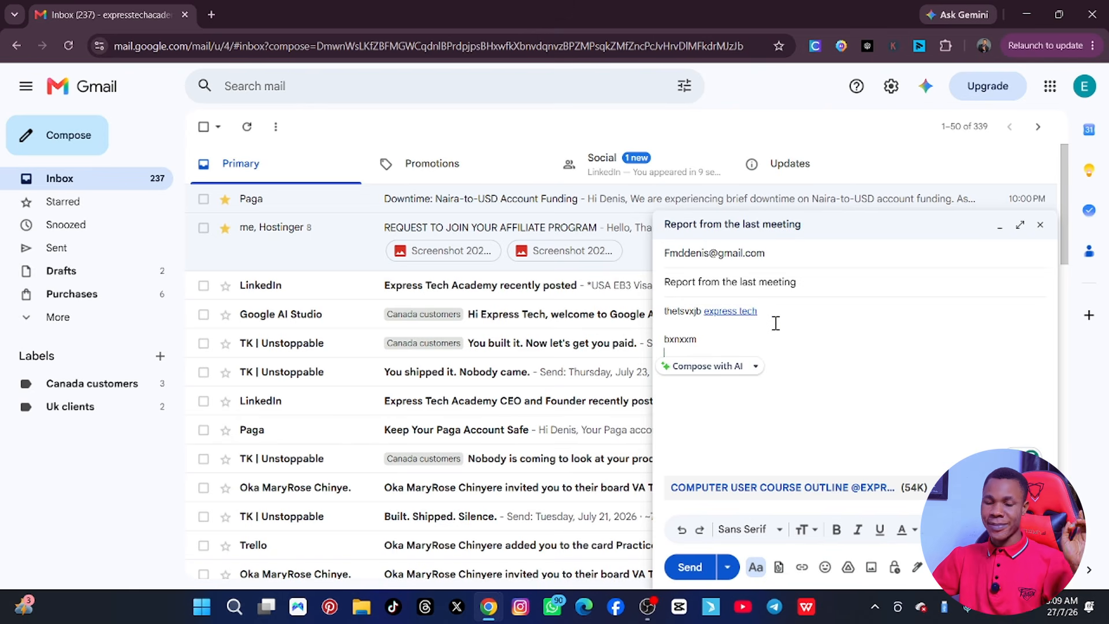
Insert the photo 1000219162.jpg from the Downloads folder into the message body and check it in place
{"action": "left_click", "coordinate": [871, 568]}
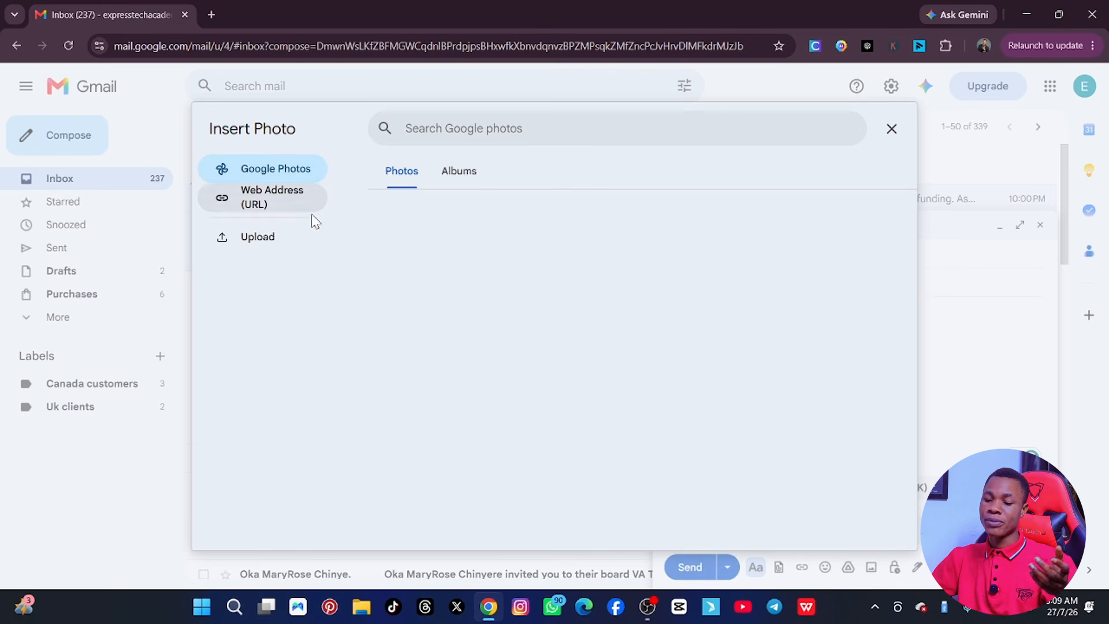
{"action": "left_click", "coordinate": [269, 248]}
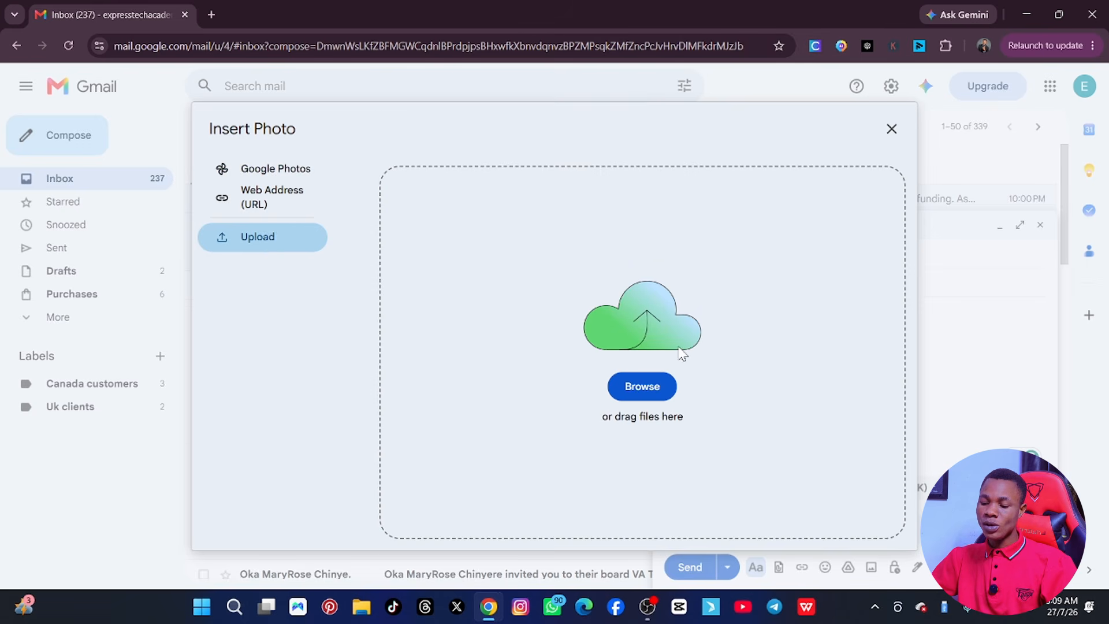
{"action": "left_click", "coordinate": [645, 386]}
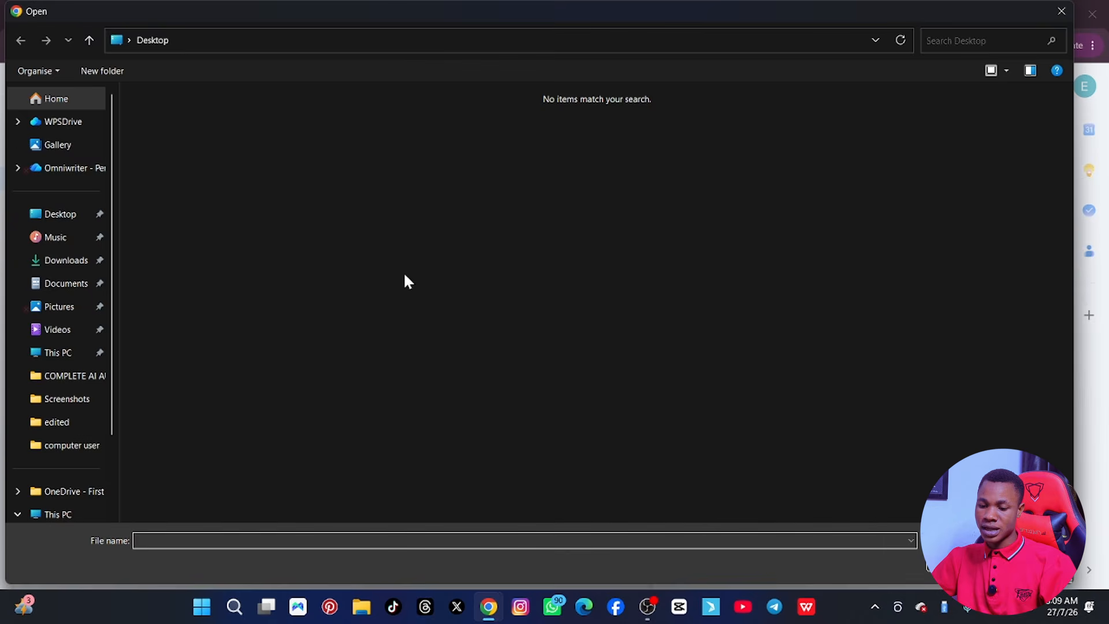
{"action": "left_click", "coordinate": [74, 260]}
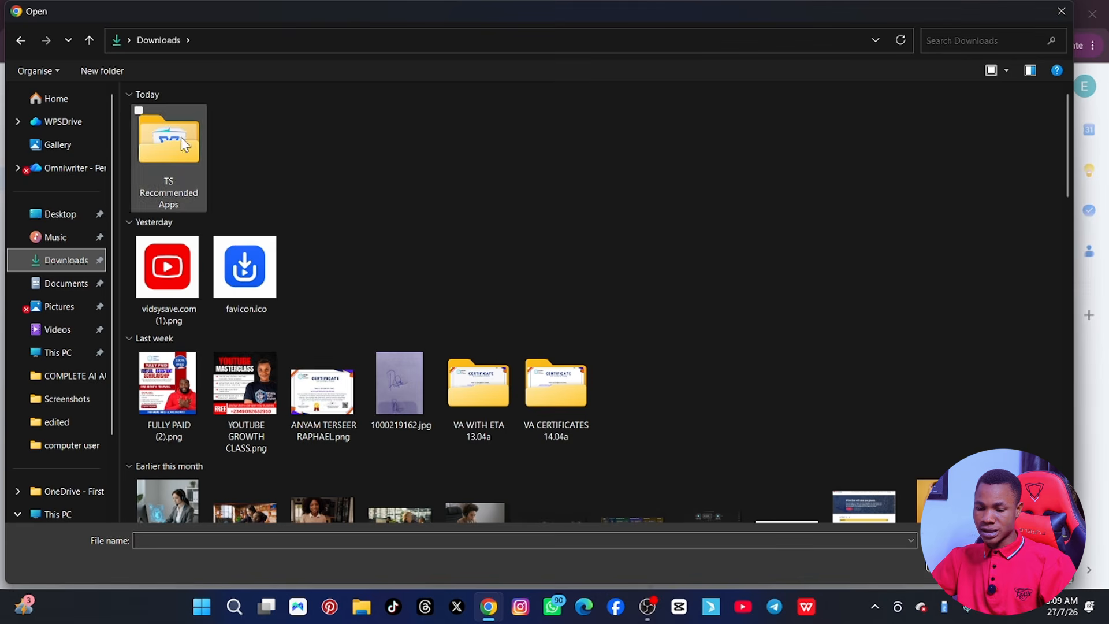
{"action": "double_click", "coordinate": [396, 379]}
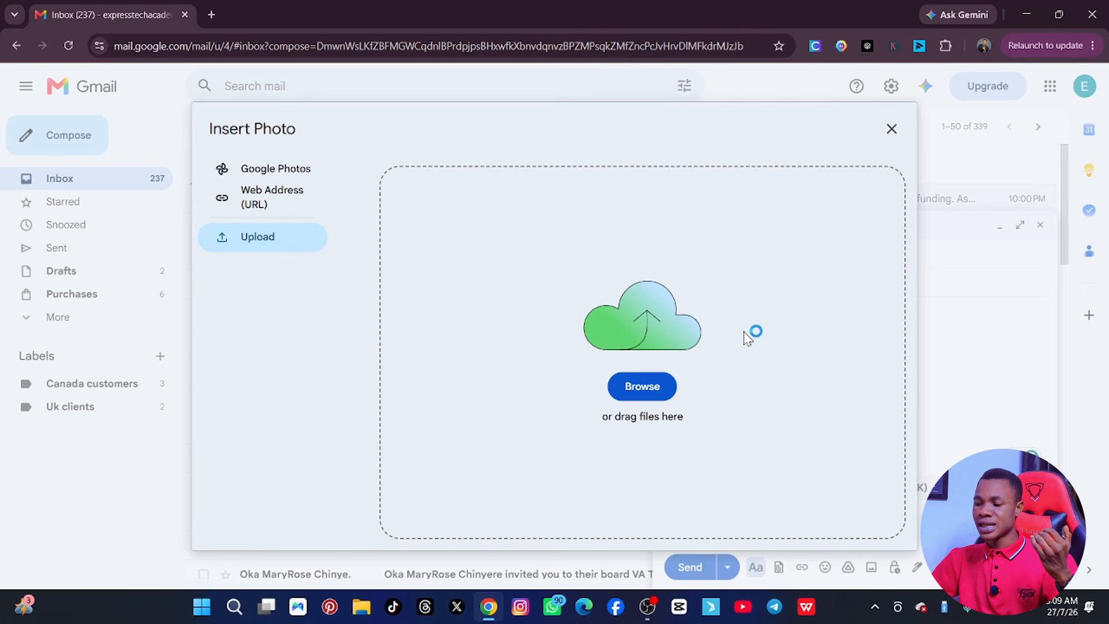
{"action": "scroll", "coordinate": [542, 352], "scroll_direction": "down", "scroll_amount": 6}
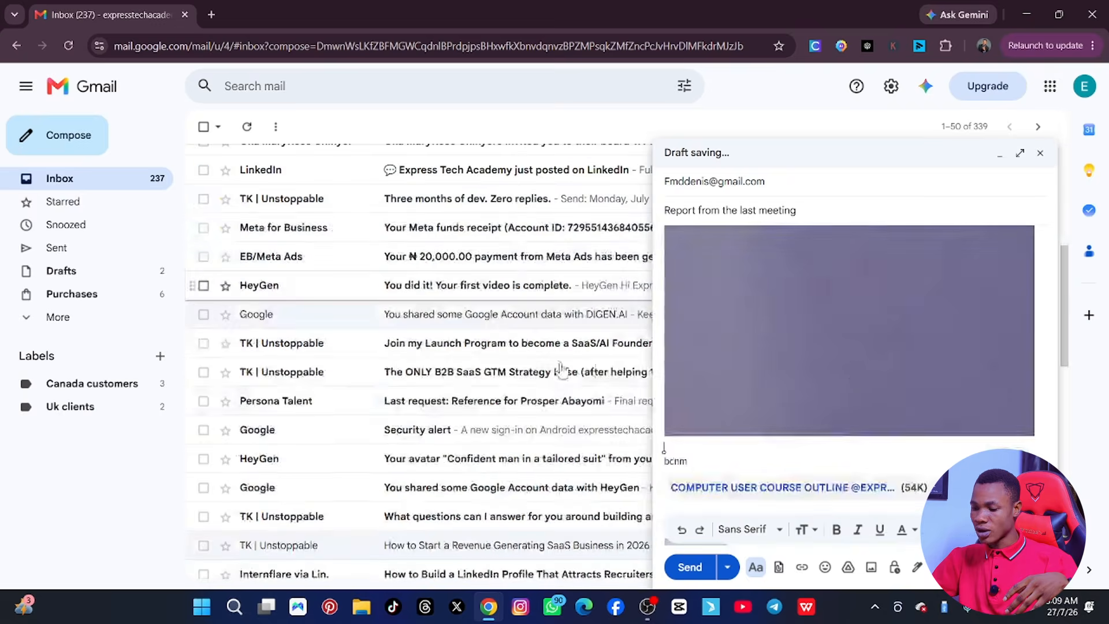
{"action": "scroll", "coordinate": [861, 341], "scroll_direction": "up", "scroll_amount": 3}
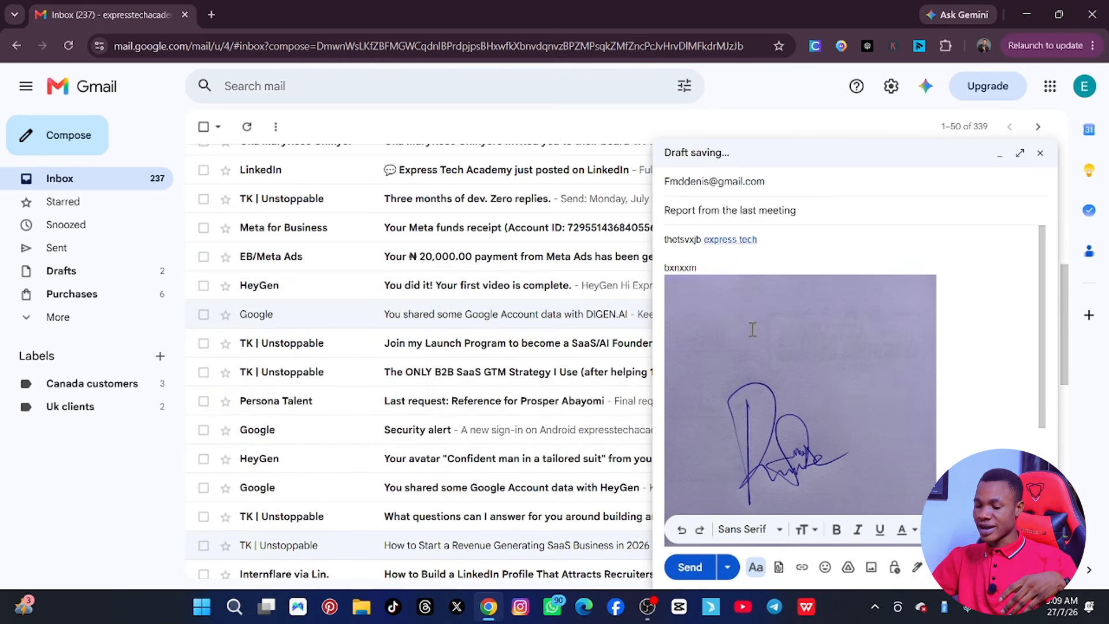
Schedule the "Report from the last meeting" message for Jul 27, 2026 at 4:10 AM
{"action": "scroll", "coordinate": [824, 384], "scroll_direction": "down", "scroll_amount": 3}
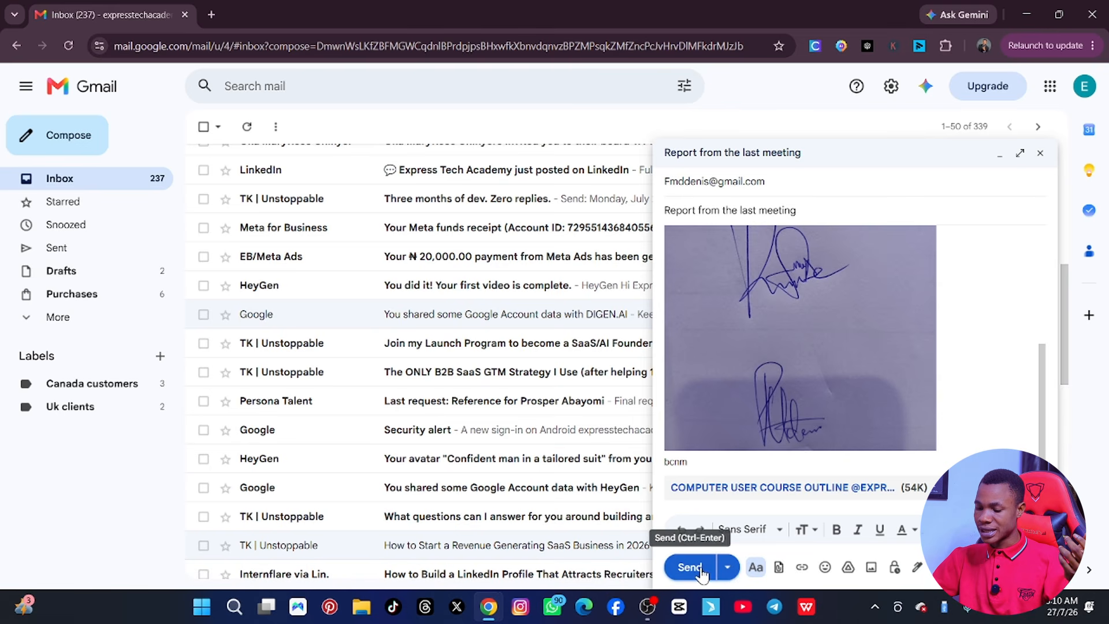
{"action": "left_click", "coordinate": [732, 570]}
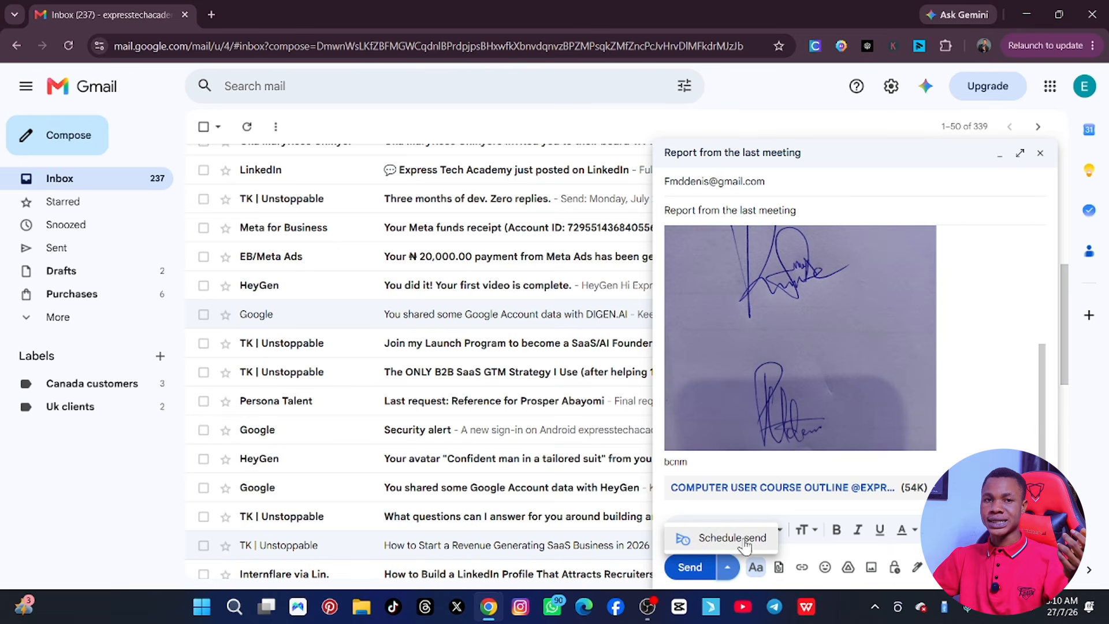
{"action": "left_click", "coordinate": [732, 540]}
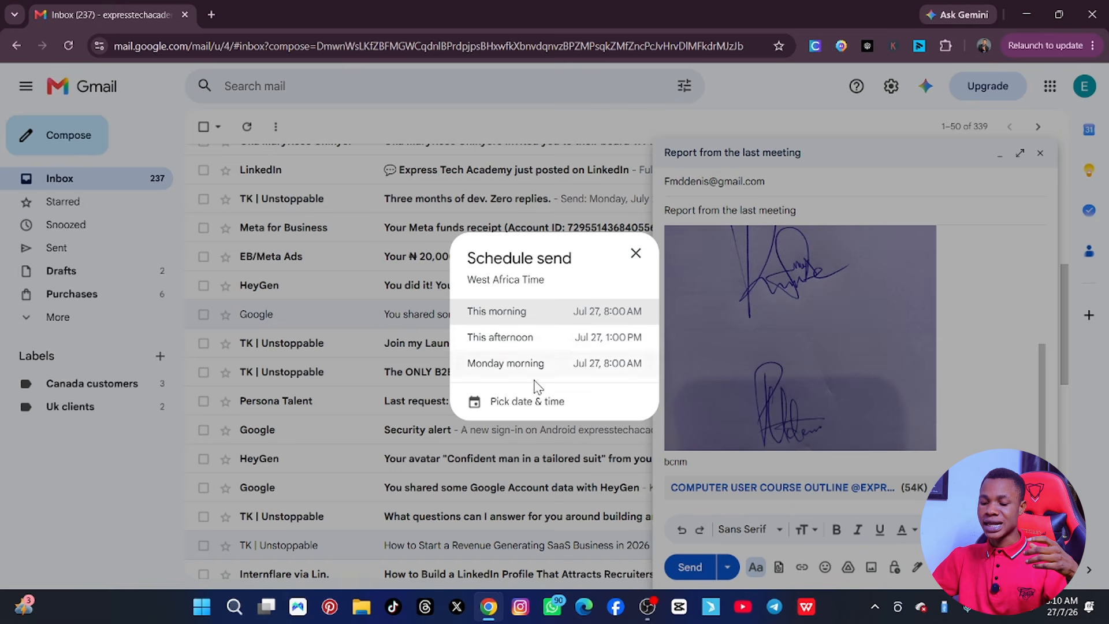
{"action": "left_click", "coordinate": [531, 403]}
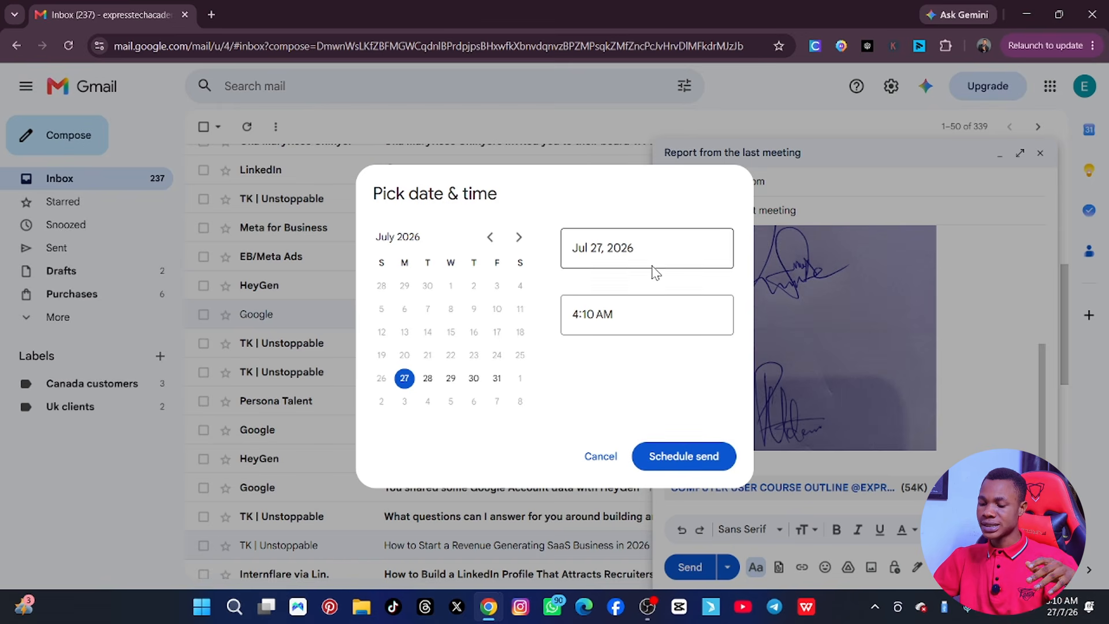
{"action": "left_click", "coordinate": [684, 457]}
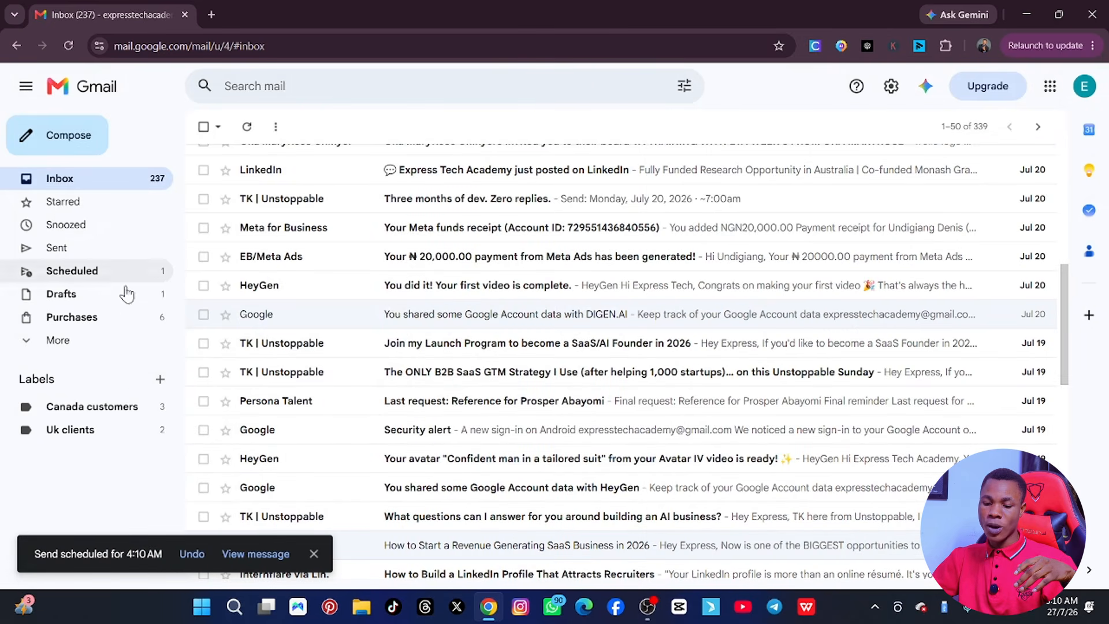
Look over the additional mail folders, view the scheduled message in the Scheduled folder and return to the inbox
{"action": "left_click", "coordinate": [28, 349]}
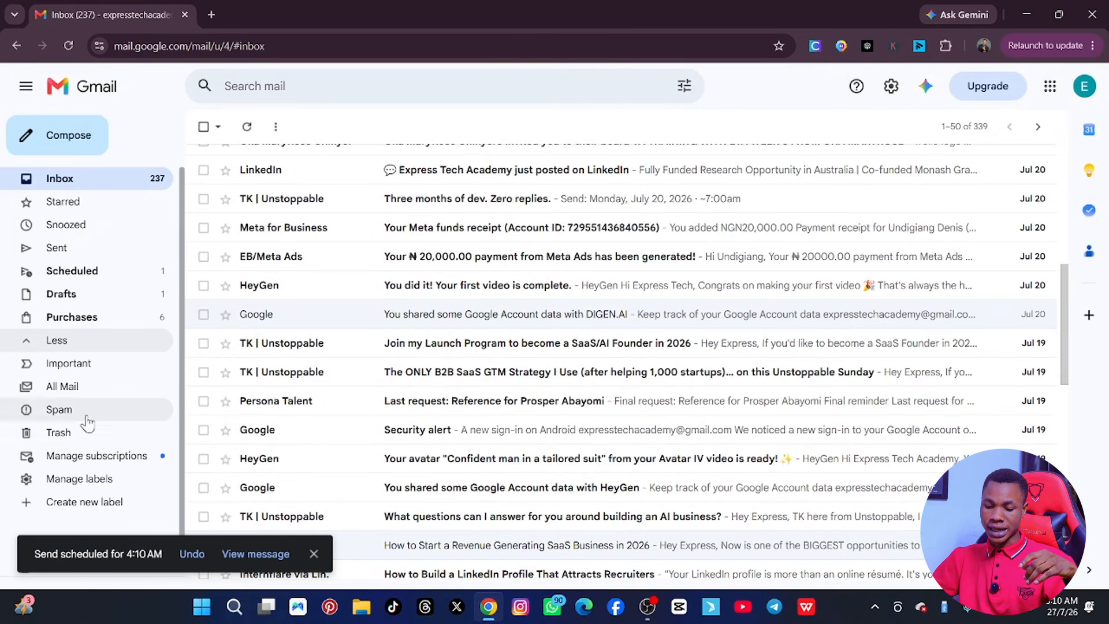
{"action": "scroll", "coordinate": [75, 451], "scroll_direction": "down", "scroll_amount": 1}
{"action": "scroll", "coordinate": [70, 439], "scroll_direction": "up", "scroll_amount": 1}
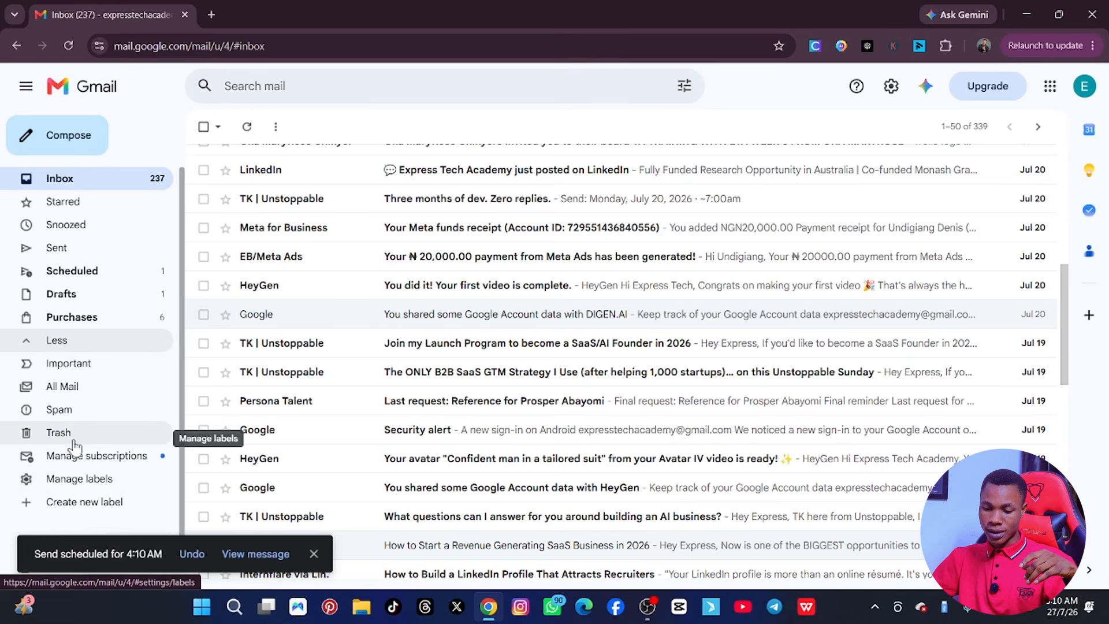
{"action": "left_click", "coordinate": [72, 271]}
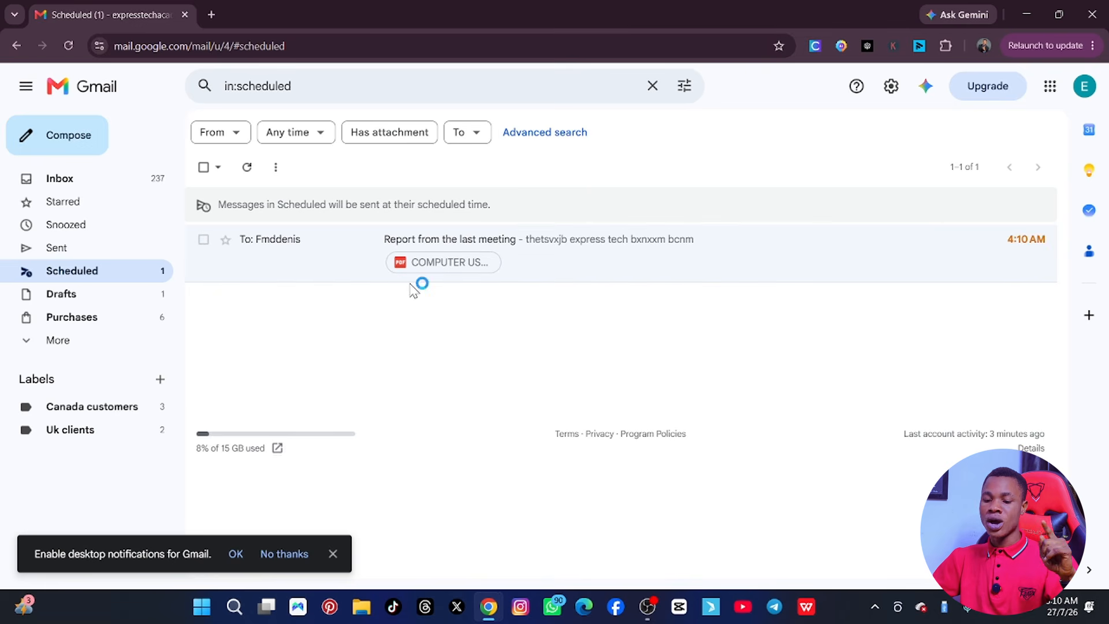
{"action": "left_click", "coordinate": [70, 177]}
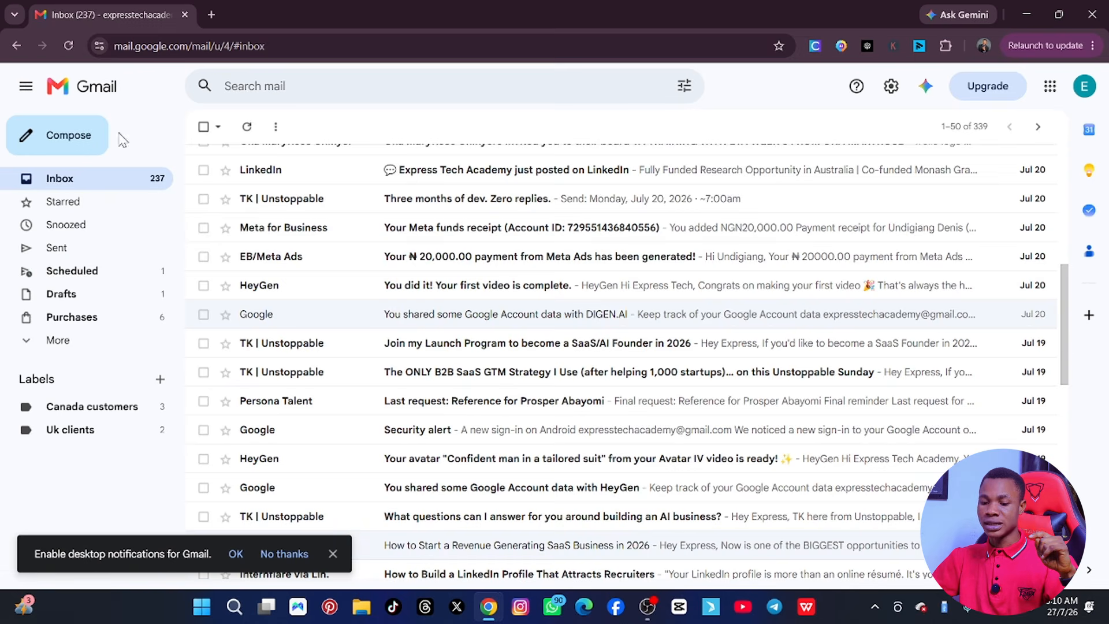
Open a blank new message, close it without writing anything and go back to the start of the inbox list
{"action": "left_click", "coordinate": [73, 142]}
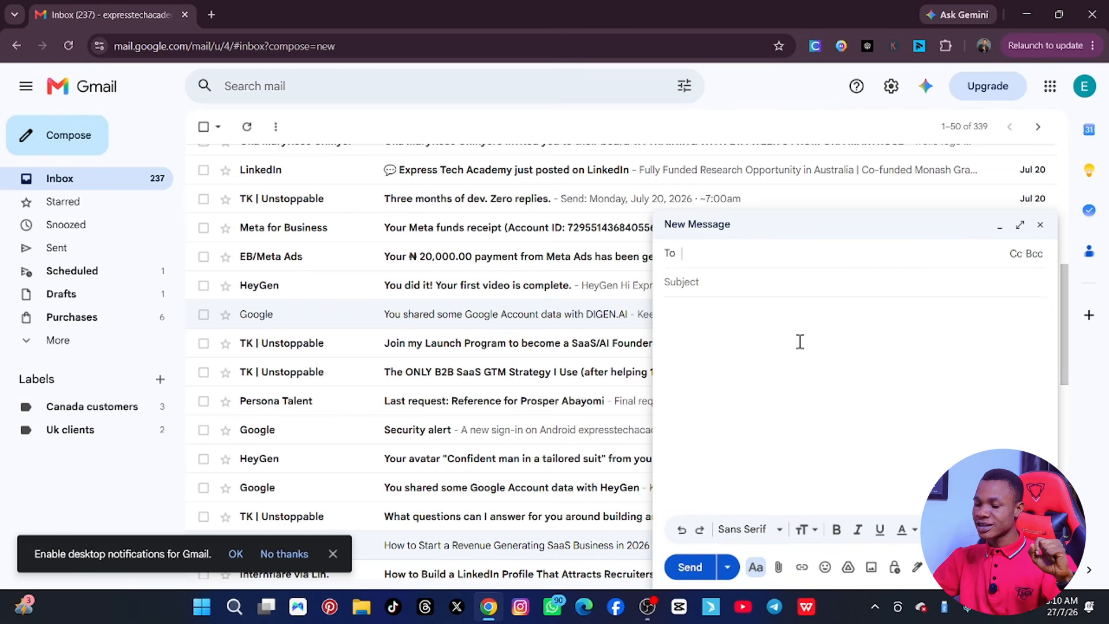
{"action": "left_click", "coordinate": [1040, 228]}
{"action": "scroll", "coordinate": [335, 307], "scroll_direction": "up", "scroll_amount": 5}
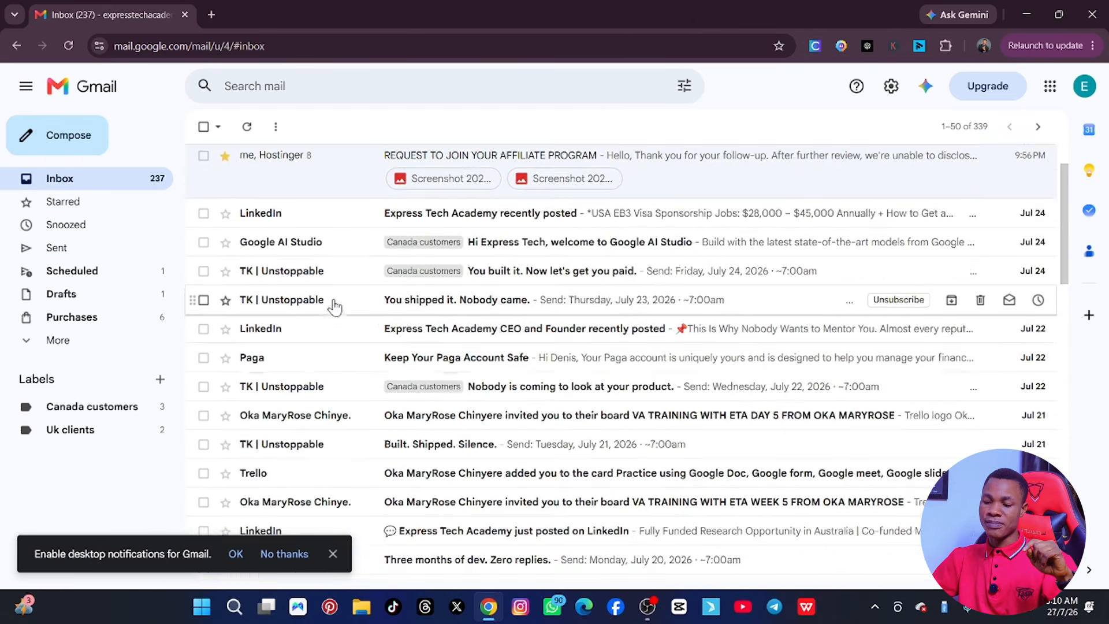
{"action": "scroll", "coordinate": [334, 306], "scroll_direction": "up", "scroll_amount": 2}
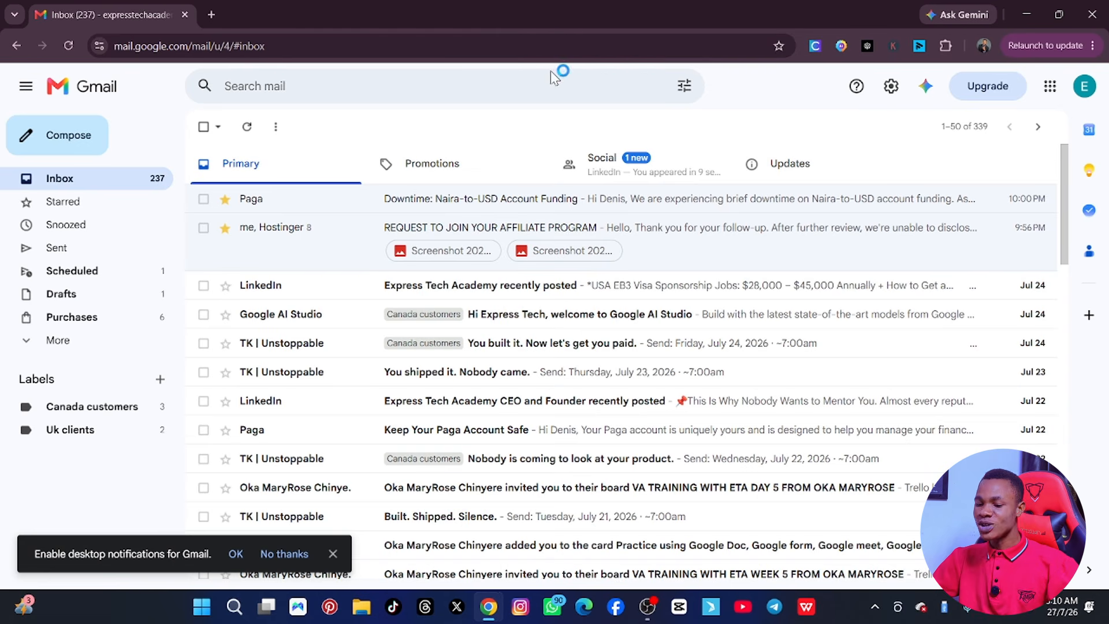
Toggle the navigation sidebar between collapsed and expanded, and close the WPS Office installation page
{"action": "left_click", "coordinate": [26, 86]}
{"action": "left_click", "coordinate": [26, 86]}
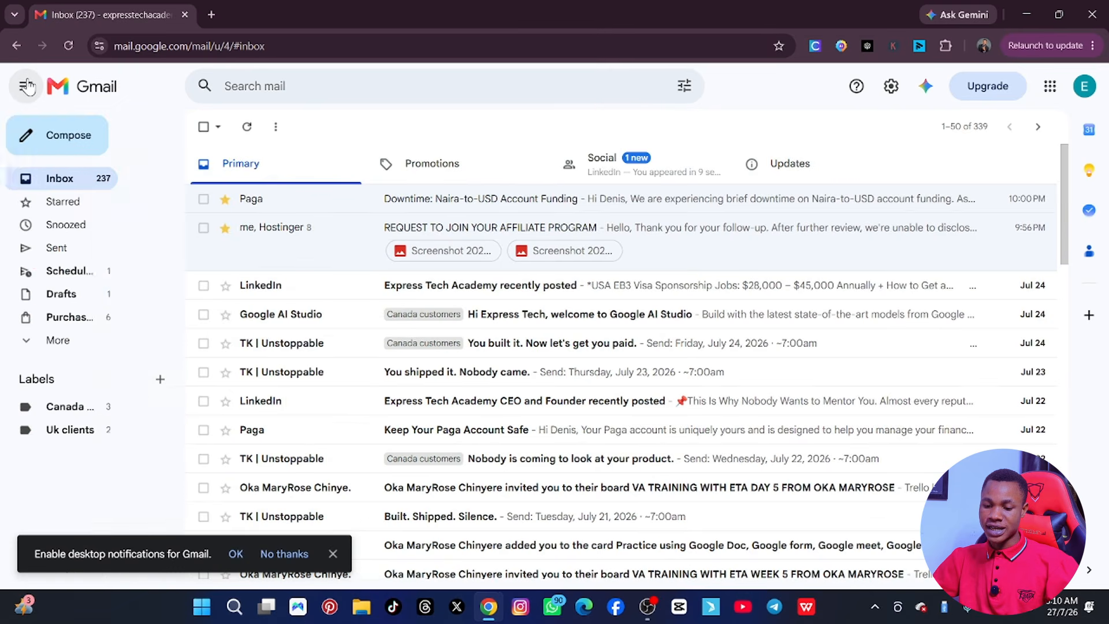
{"action": "left_click", "coordinate": [26, 86]}
{"action": "left_click", "coordinate": [26, 86]}
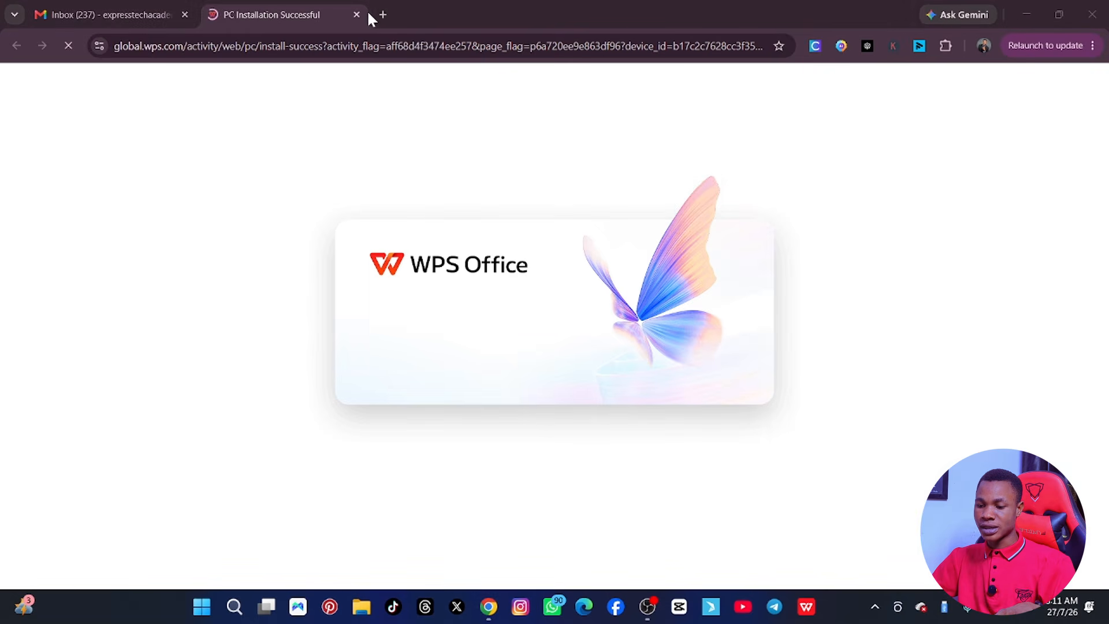
{"action": "left_click", "coordinate": [357, 15]}
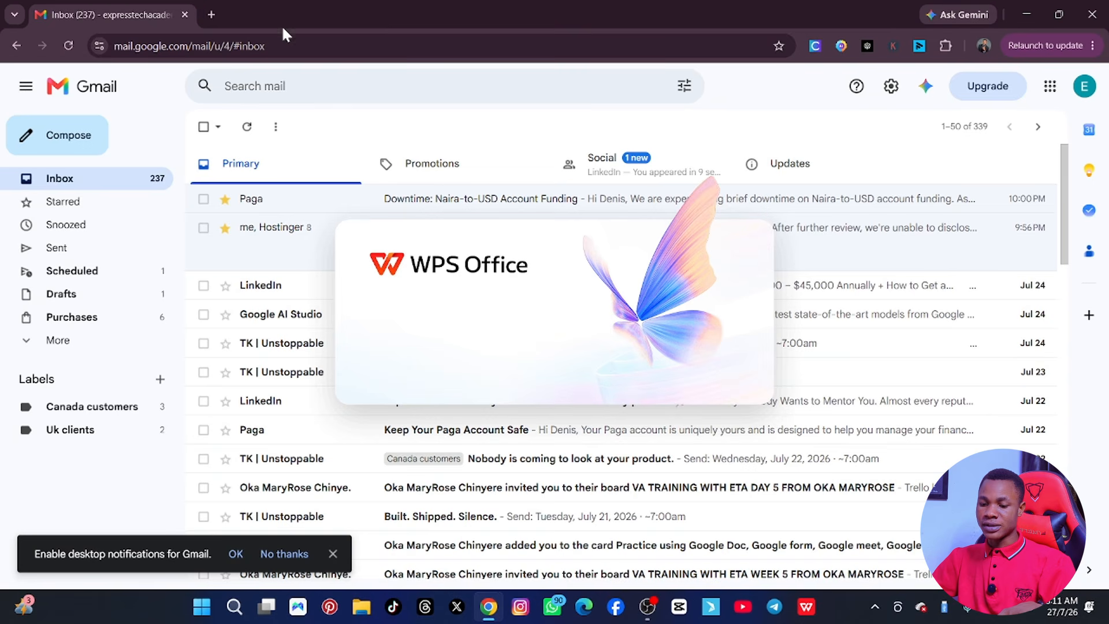
Collapse the mail navigation sidebar to icons only and expand it back to full labels
{"action": "left_click", "coordinate": [26, 88]}
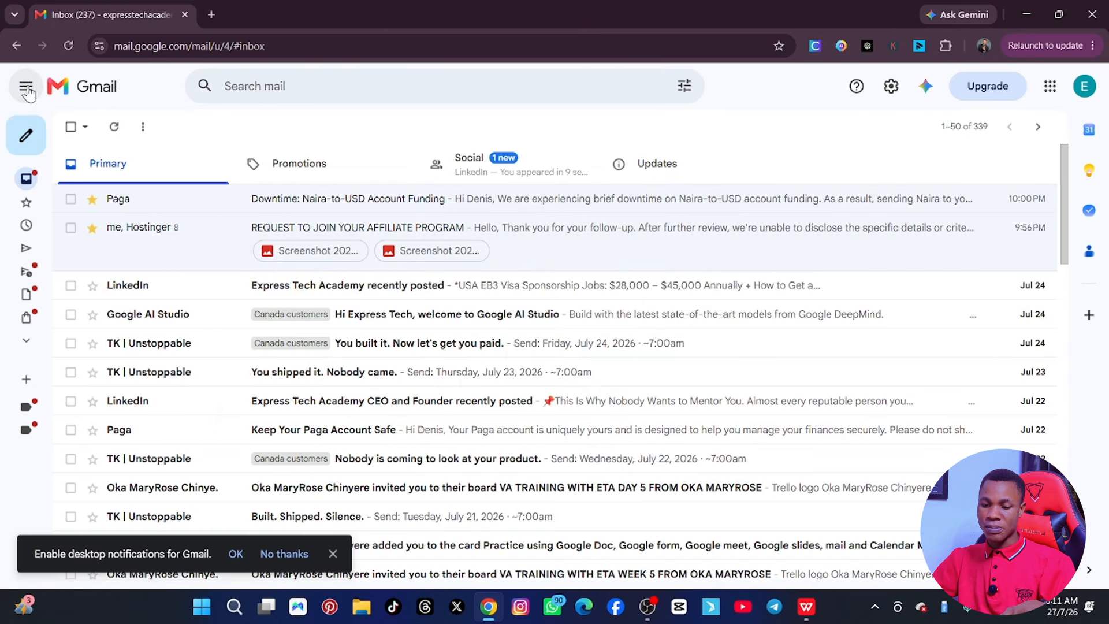
{"action": "left_click", "coordinate": [26, 88]}
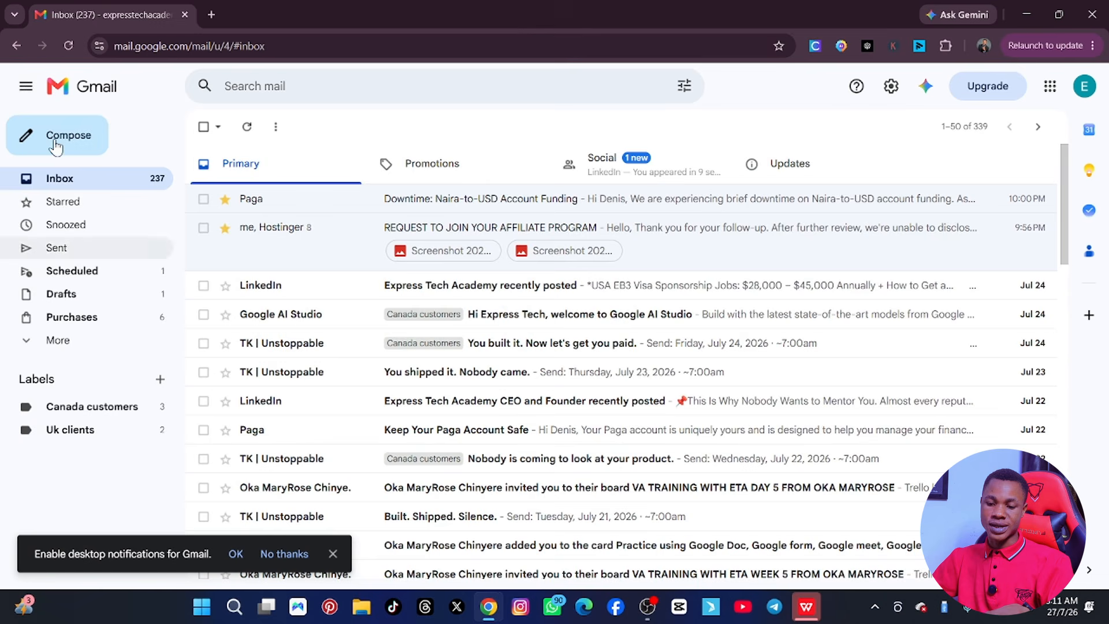
{"action": "left_click", "coordinate": [26, 88]}
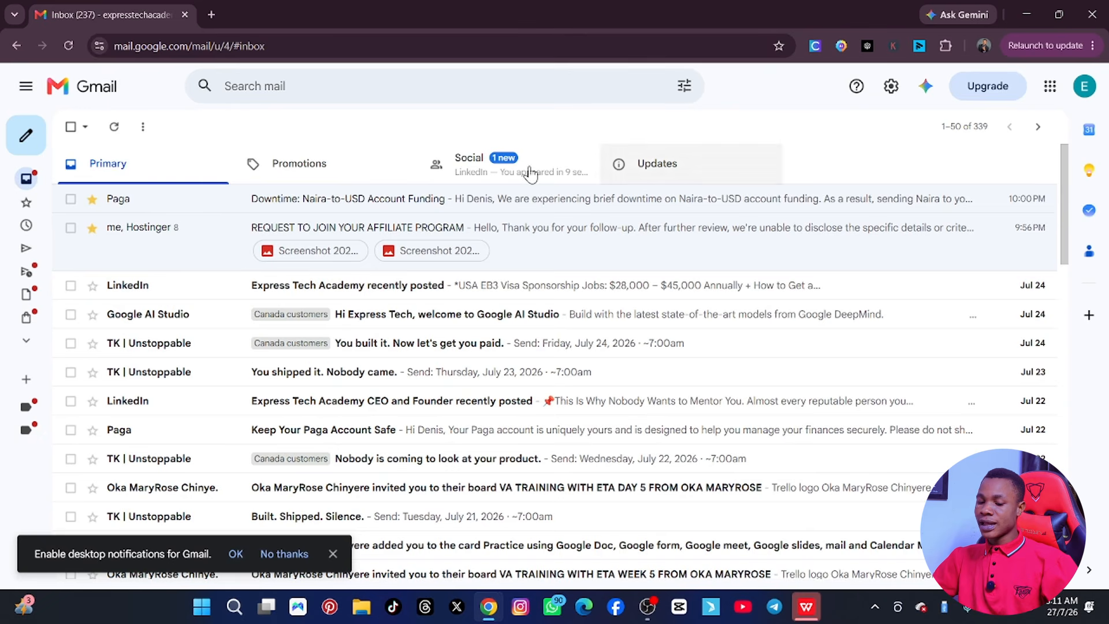
{"action": "left_click", "coordinate": [26, 88]}
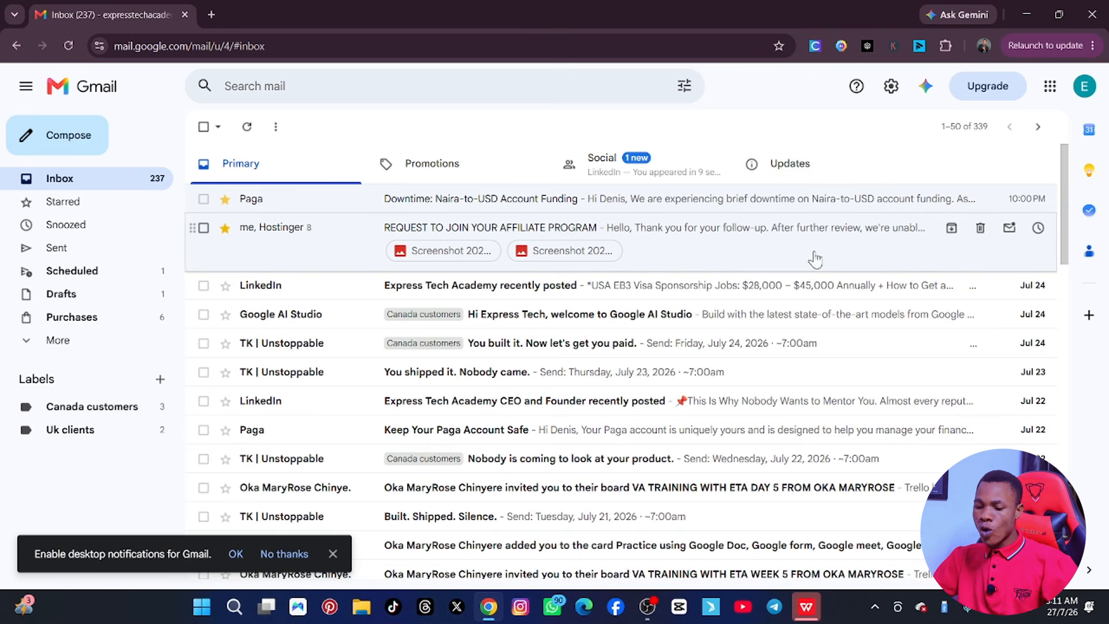
Open the starred Paga email "Downtime: Naira-to-USD Account Funding", read it through and return to the inbox
{"action": "left_click", "coordinate": [522, 204]}
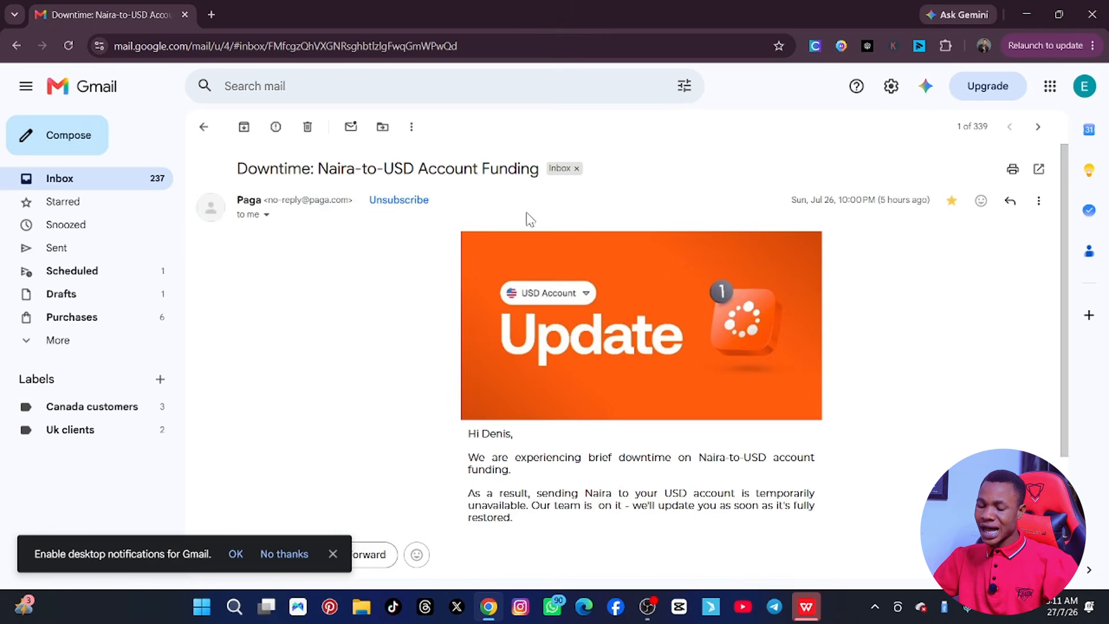
{"action": "scroll", "coordinate": [578, 334], "scroll_direction": "down", "scroll_amount": 3}
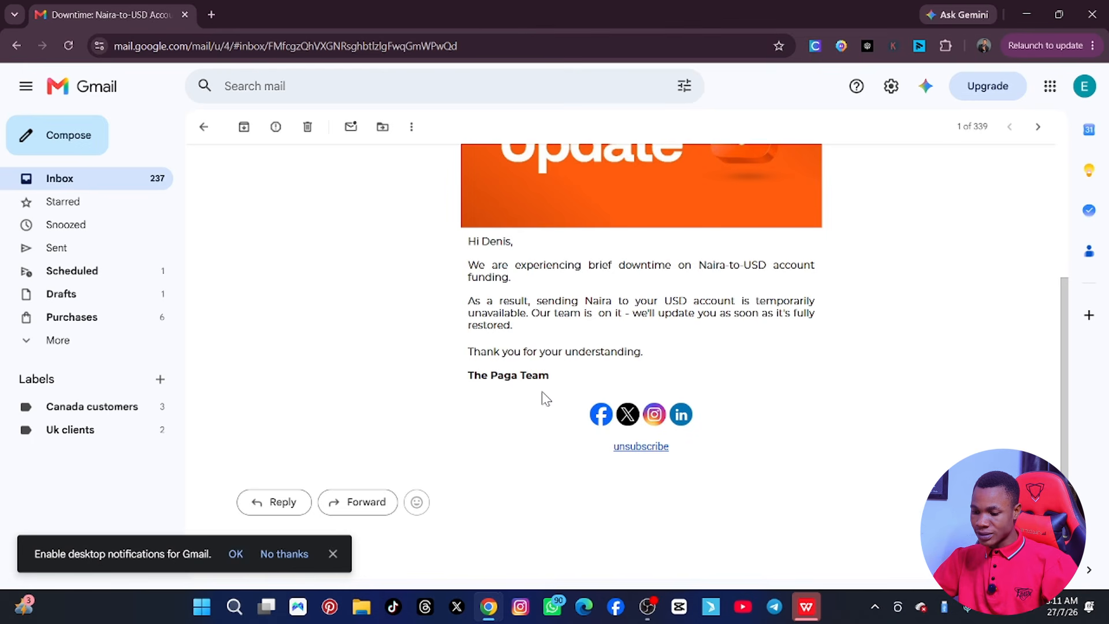
{"action": "scroll", "coordinate": [541, 393], "scroll_direction": "up", "scroll_amount": 3}
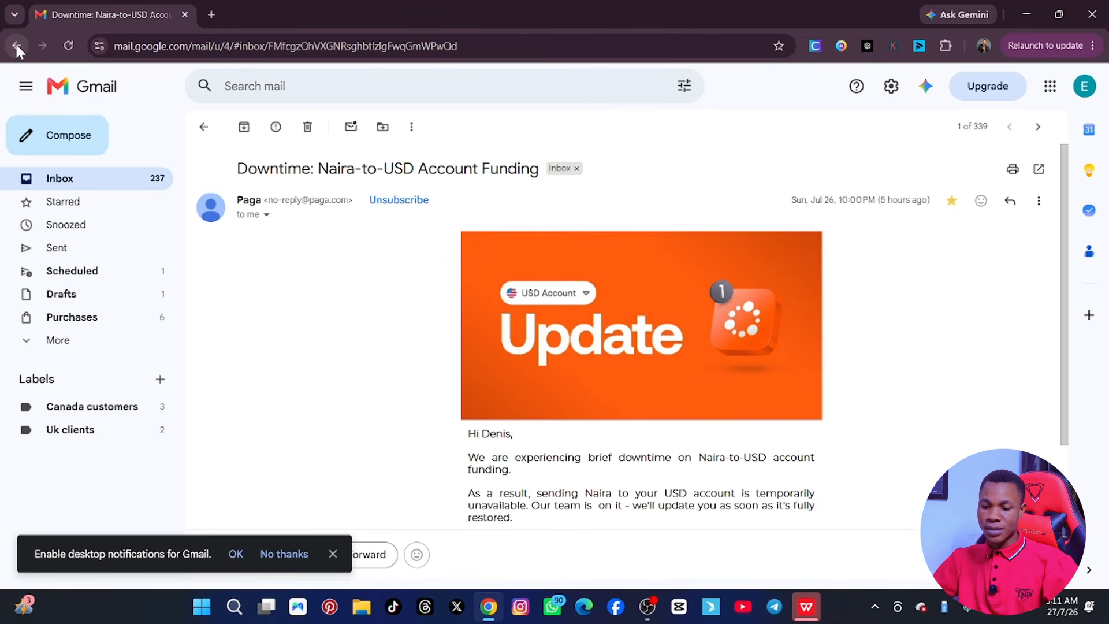
{"action": "left_click", "coordinate": [17, 48]}
Open the email "You built it. Now let's get you paid.", examine its sender footer and reply options, and return to the inbox
{"action": "scroll", "coordinate": [473, 248], "scroll_direction": "down", "scroll_amount": 2}
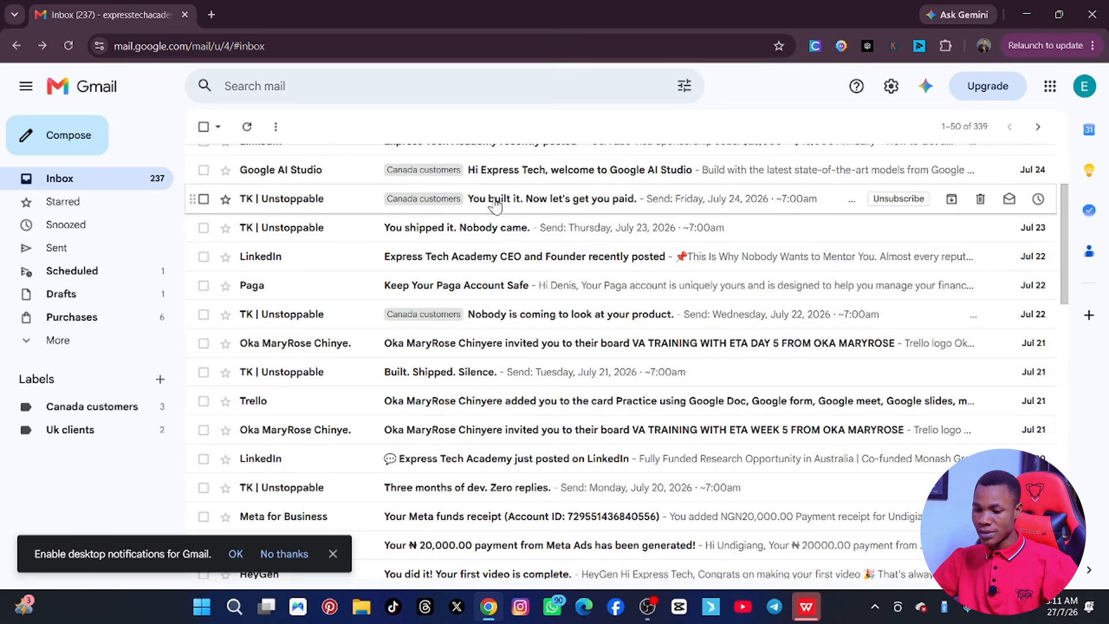
{"action": "left_click", "coordinate": [496, 202]}
{"action": "scroll", "coordinate": [511, 271], "scroll_direction": "down", "scroll_amount": 2}
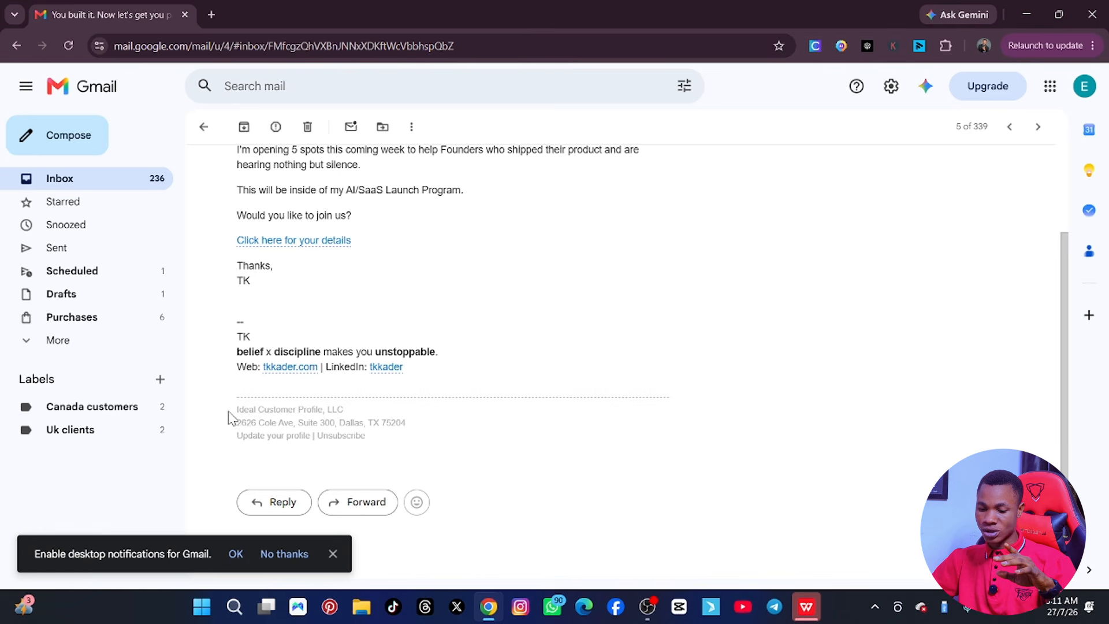
{"action": "left_click_drag", "start_coordinate": [229, 416], "coordinate": [386, 459]}
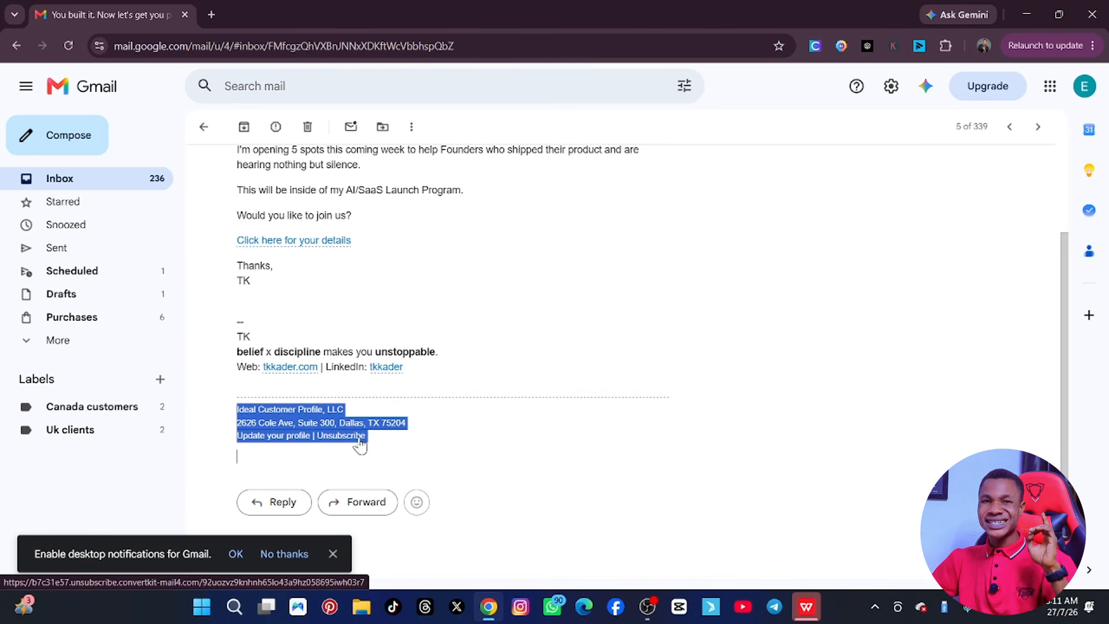
{"action": "left_click", "coordinate": [483, 300]}
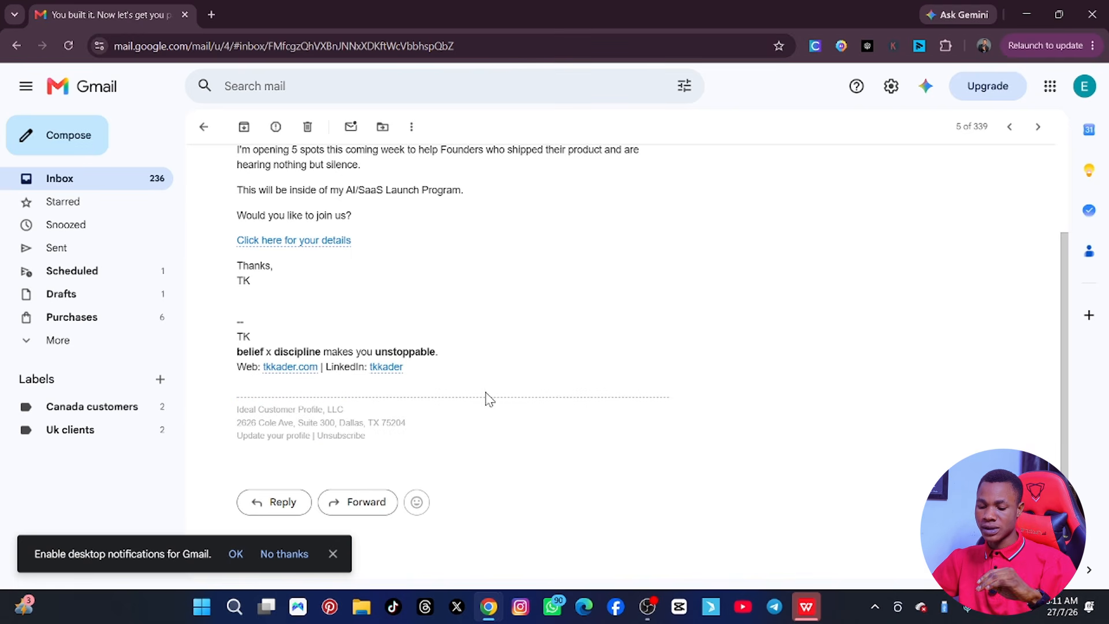
{"action": "scroll", "coordinate": [406, 468], "scroll_direction": "up", "scroll_amount": 2}
{"action": "scroll", "coordinate": [388, 476], "scroll_direction": "down", "scroll_amount": 1}
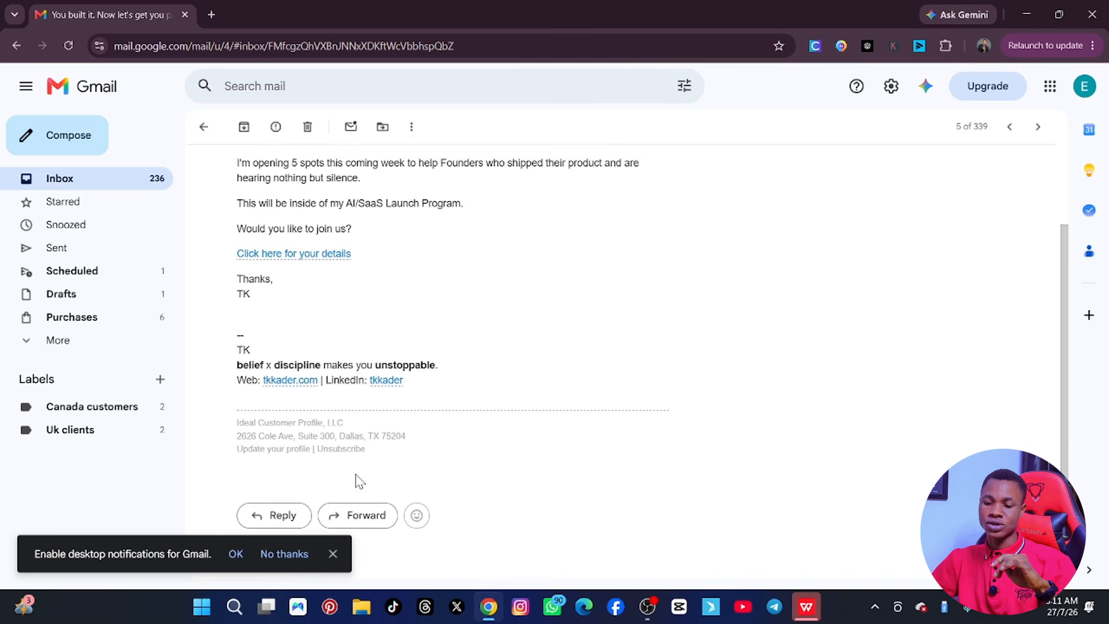
{"action": "scroll", "coordinate": [358, 482], "scroll_direction": "up", "scroll_amount": 2}
{"action": "left_click", "coordinate": [199, 126]}
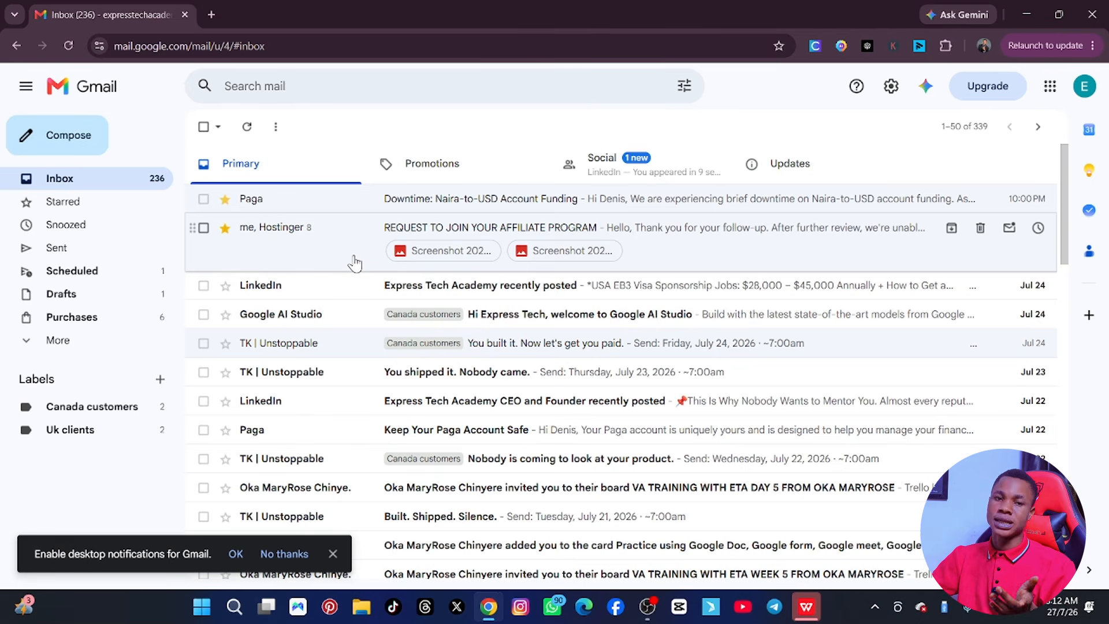
Open the full Gmail settings and create a new signature named EXPRESS TECH in the general settings
{"action": "left_click", "coordinate": [892, 88]}
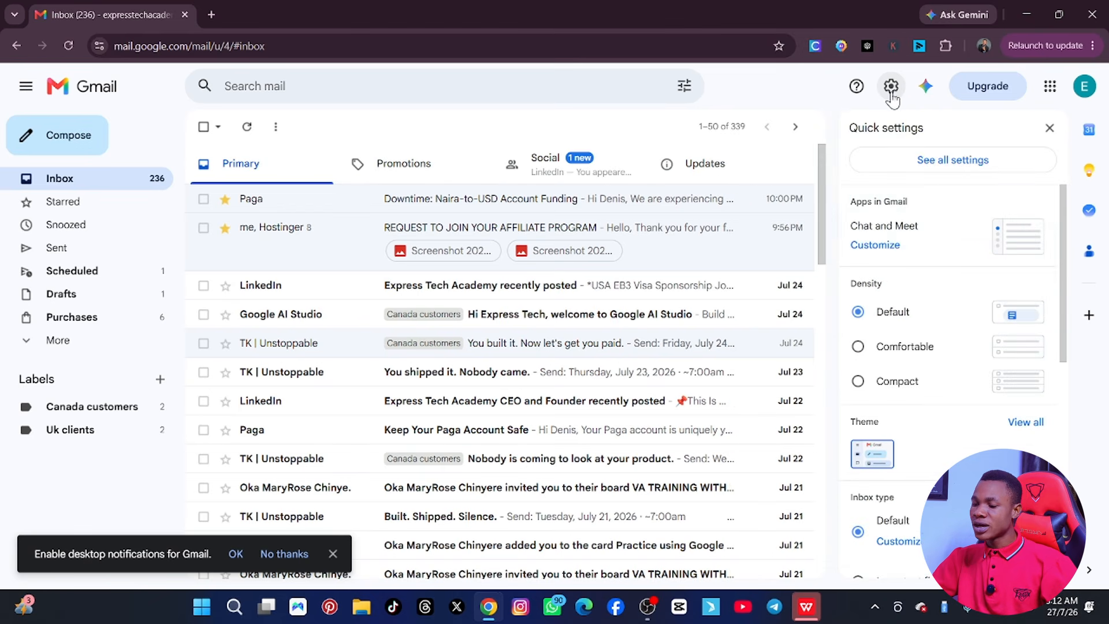
{"action": "left_click", "coordinate": [971, 165]}
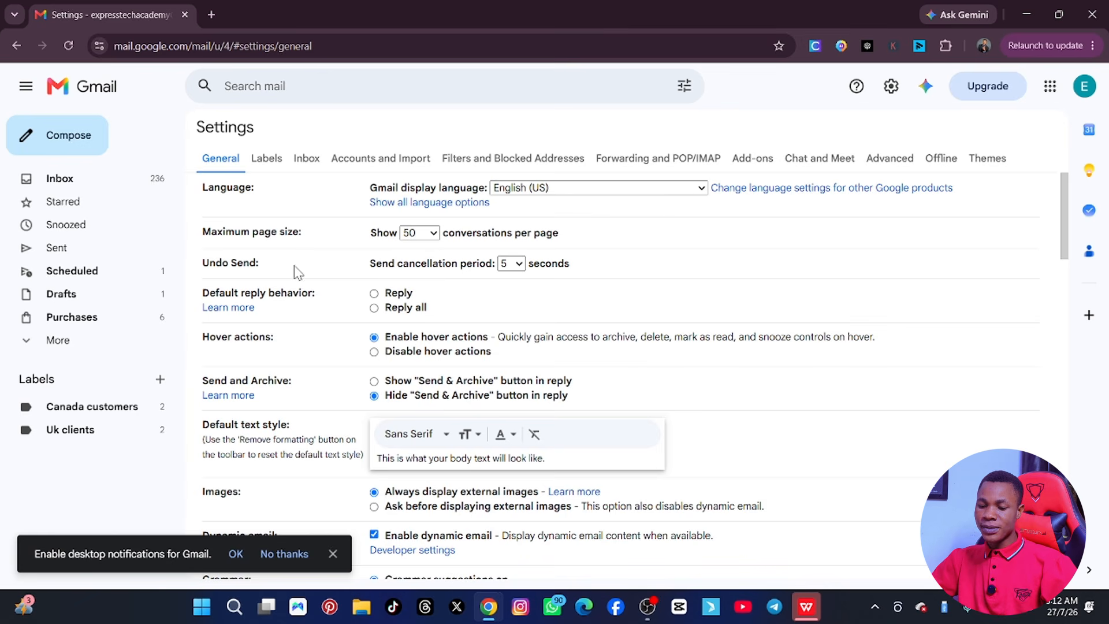
{"action": "scroll", "coordinate": [445, 228], "scroll_direction": "down", "scroll_amount": 10}
{"action": "scroll", "coordinate": [444, 229], "scroll_direction": "down", "scroll_amount": 15}
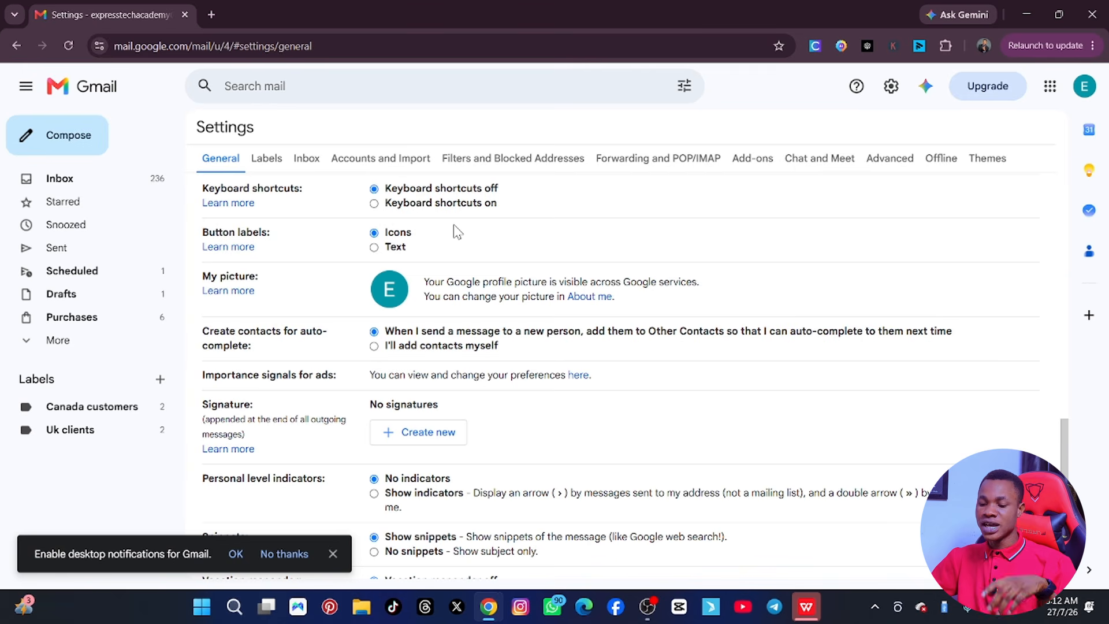
{"action": "scroll", "coordinate": [453, 224], "scroll_direction": "down", "scroll_amount": 3}
{"action": "scroll", "coordinate": [435, 228], "scroll_direction": "up", "scroll_amount": 3}
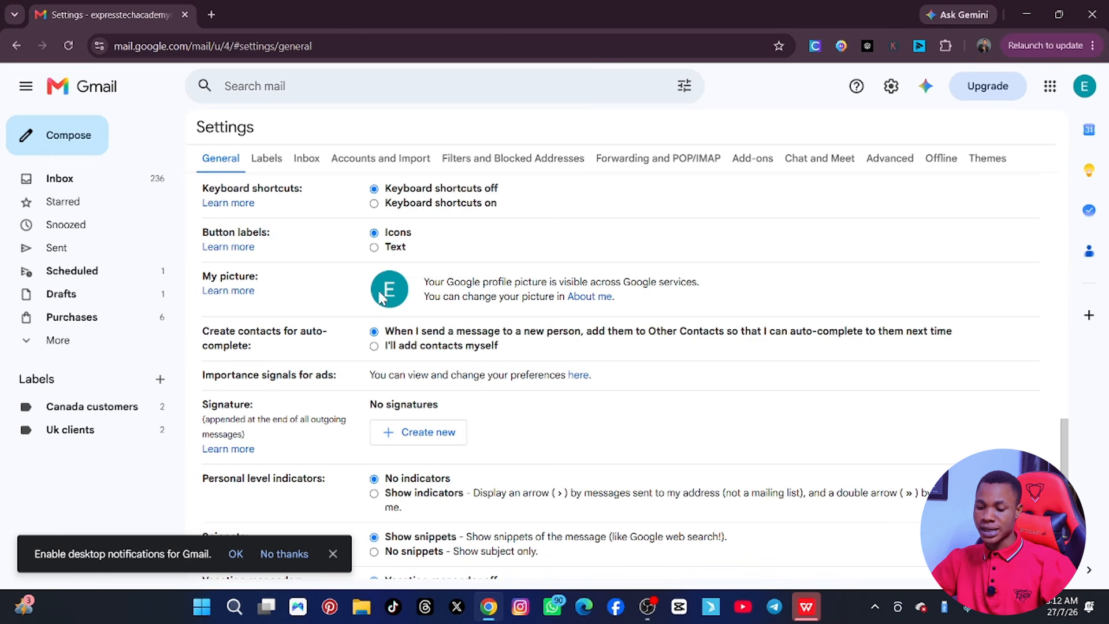
{"action": "scroll", "coordinate": [391, 334], "scroll_direction": "down", "scroll_amount": 3}
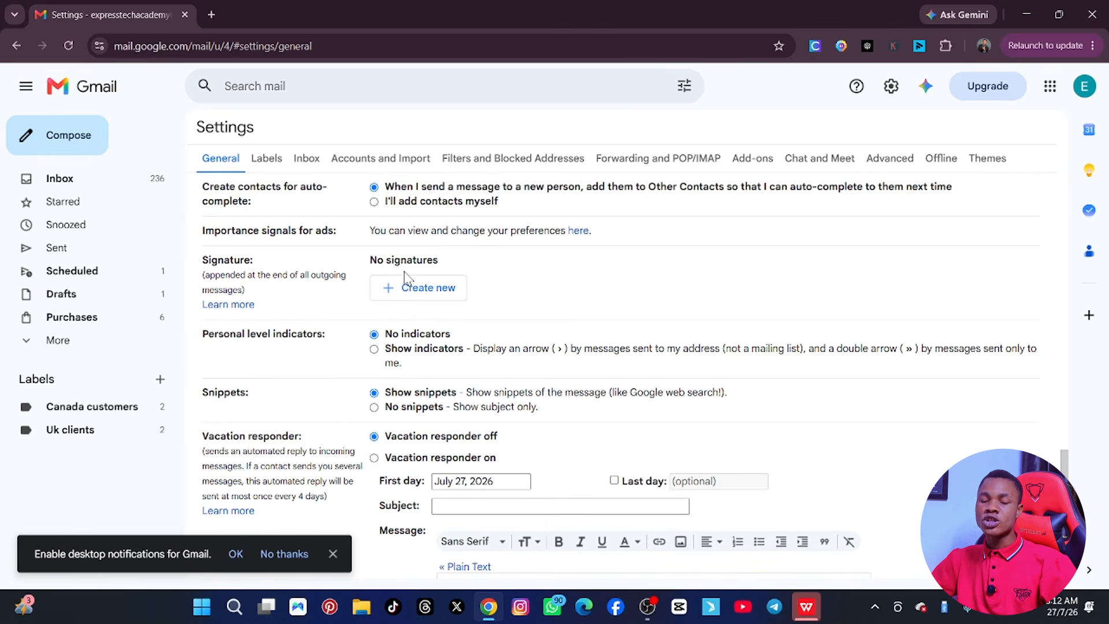
{"action": "scroll", "coordinate": [447, 294], "scroll_direction": "down", "scroll_amount": 4}
{"action": "scroll", "coordinate": [443, 283], "scroll_direction": "up", "scroll_amount": 3}
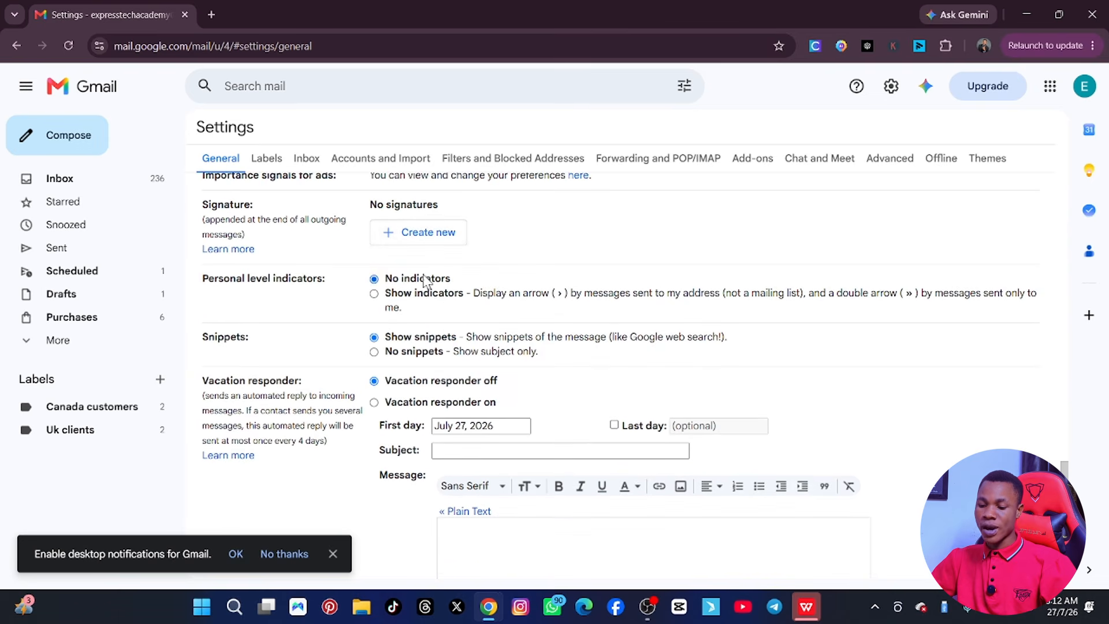
{"action": "left_click", "coordinate": [406, 238]}
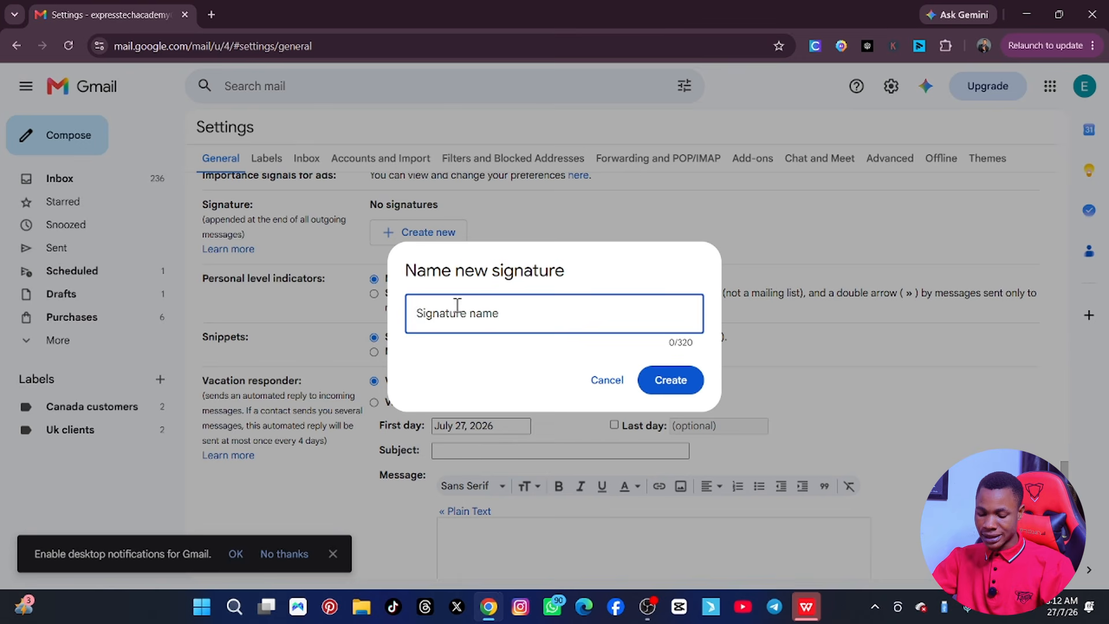
{"action": "type", "text": "EXPRESS TECH"}
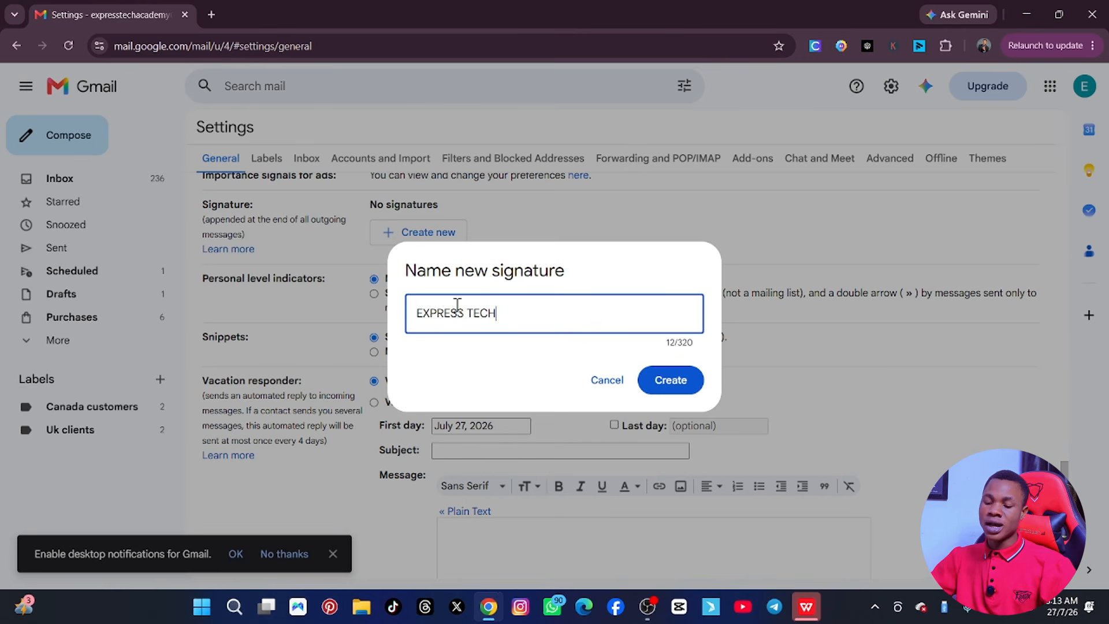
{"action": "left_click", "coordinate": [671, 380]}
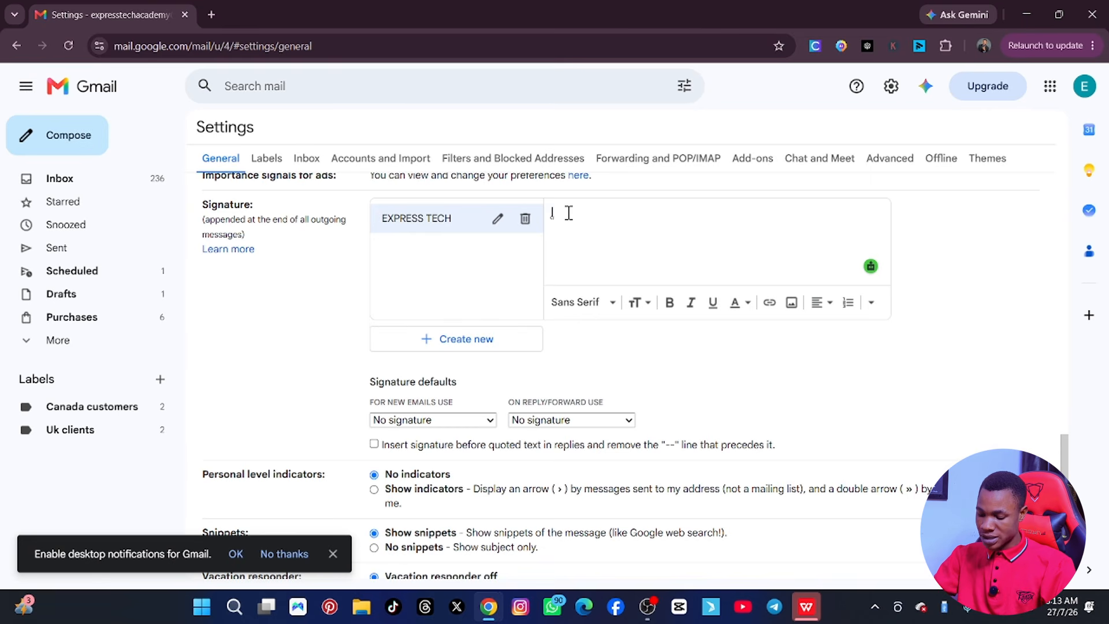
Fill the EXPRESS TECH signature with the business address on the first line and EXPRESSTECK.TECH on the second
{"action": "type", "text": "LUGBE"}
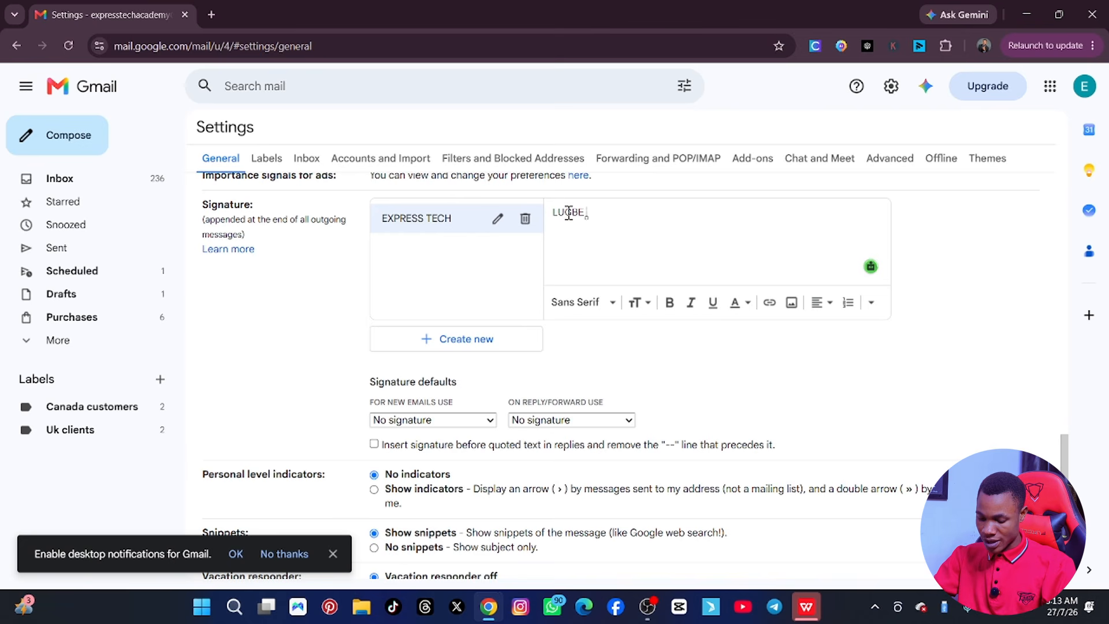
{"action": "type", "text": " FHA"}
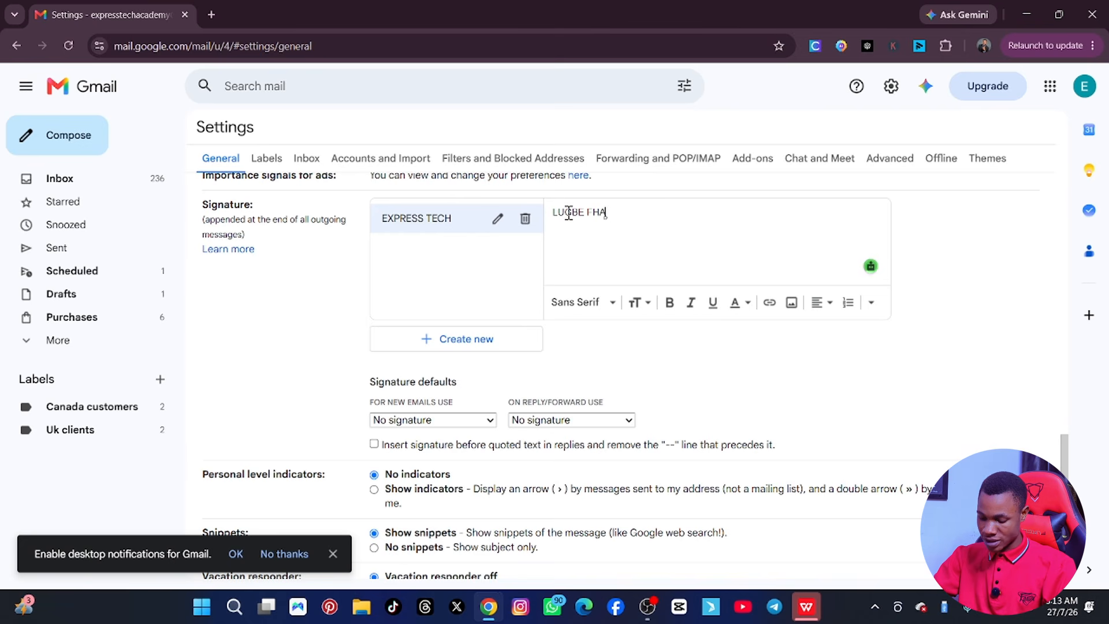
{"action": "type", "text": " ABU"}
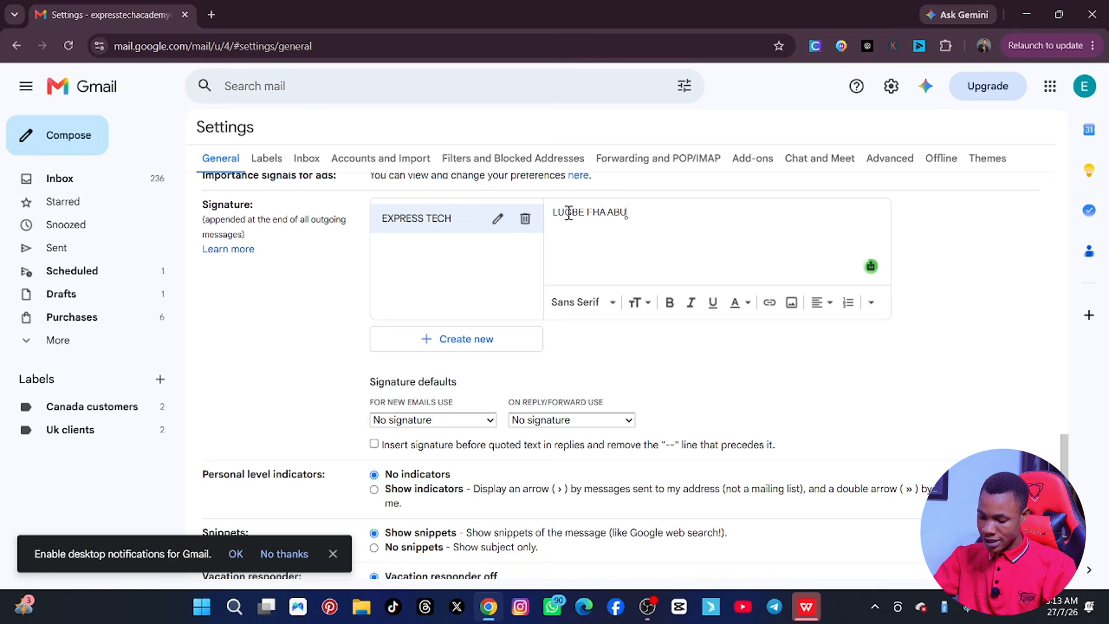
{"action": "type", "text": "JA"}
{"action": "key", "text": "Return"}
{"action": "type", "text": "E"}
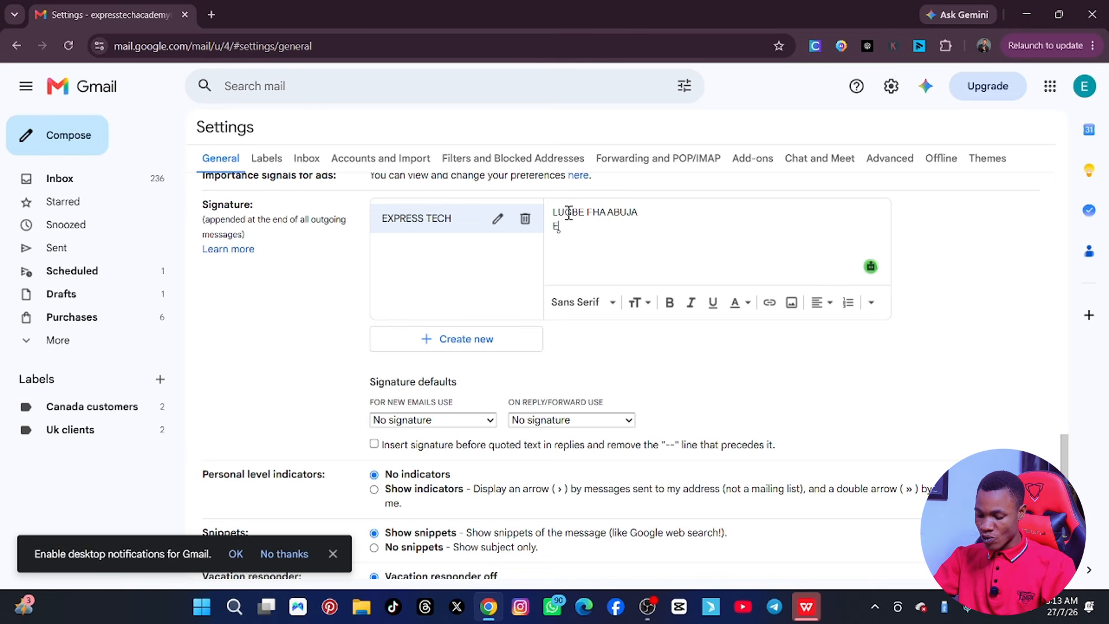
{"action": "type", "text": "XPRESSTECH"}
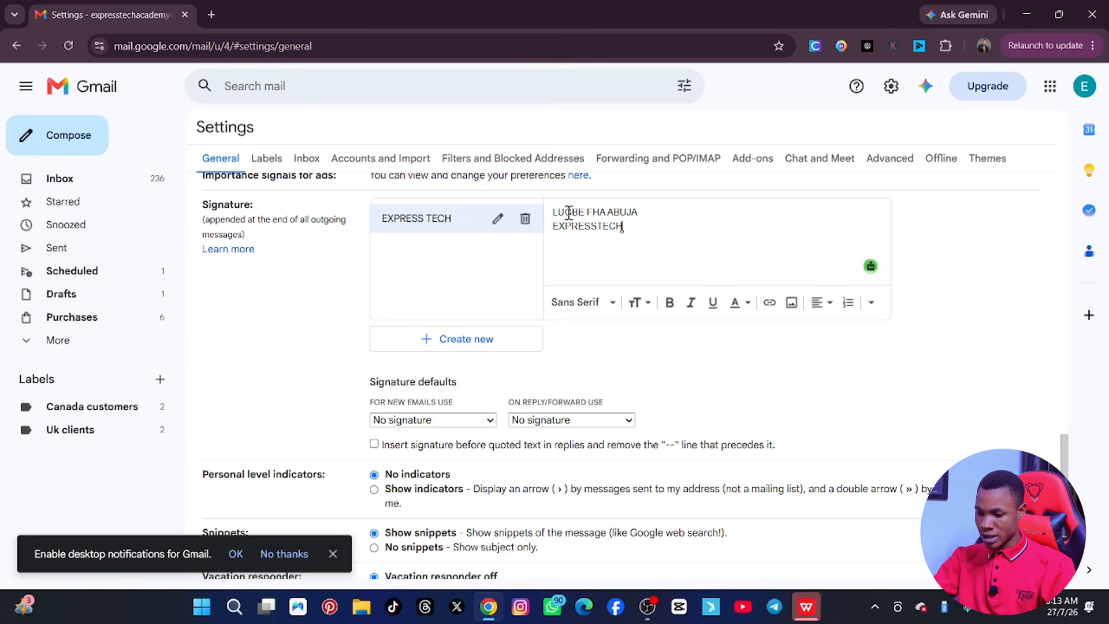
{"action": "key", "text": "BackSpace"}
{"action": "type", "text": "L"}
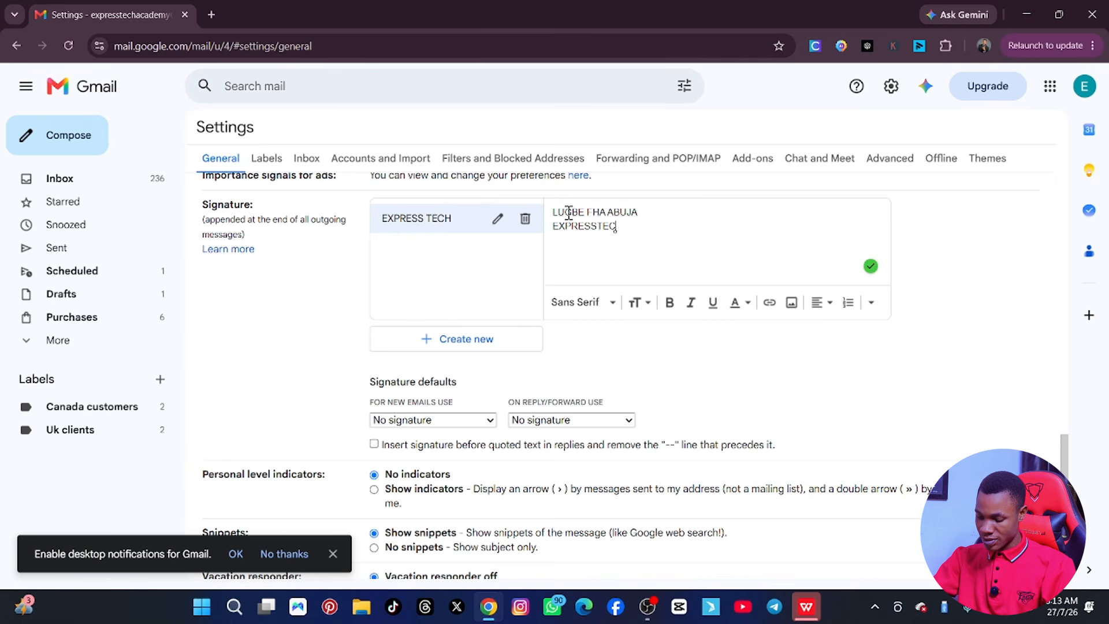
{"action": "type", "text": " TECH"}
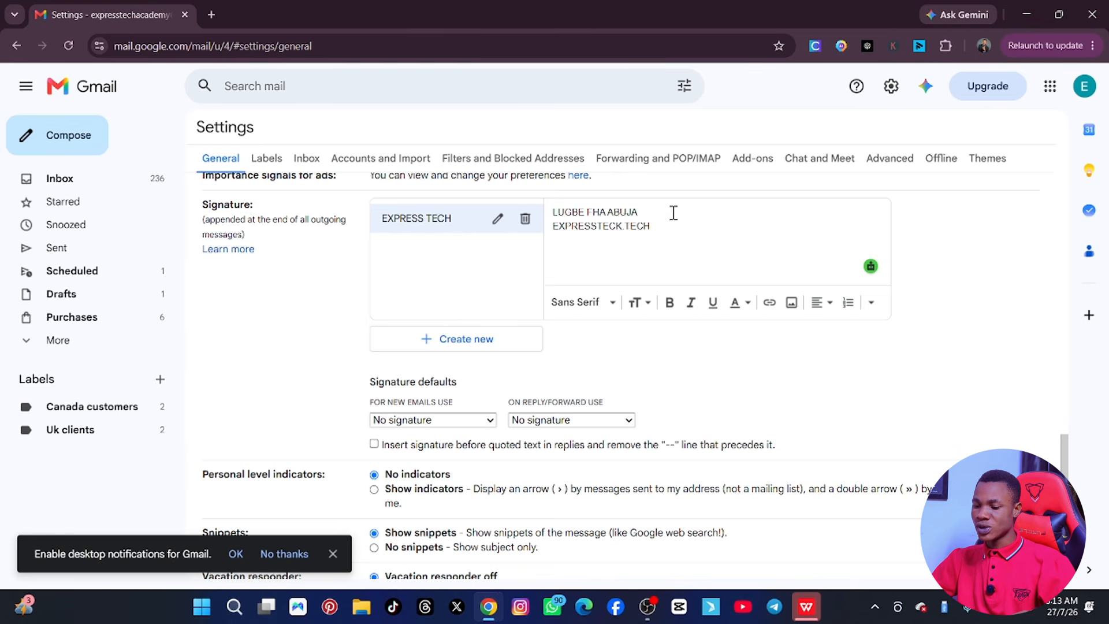
{"action": "left_click_drag", "start_coordinate": [659, 226], "coordinate": [550, 234]}
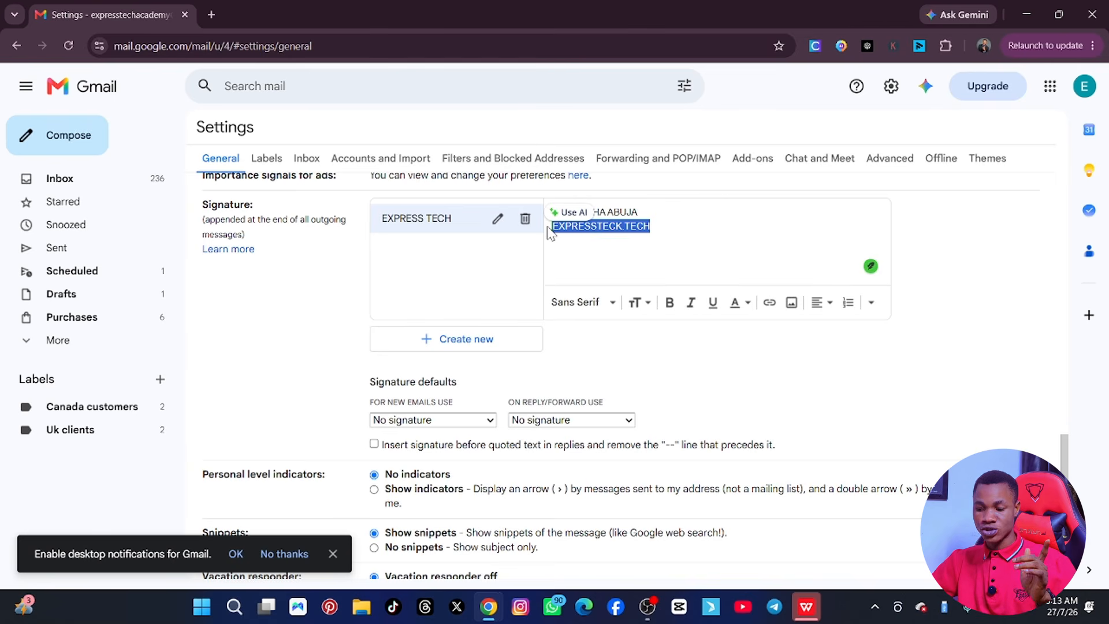
{"action": "left_click", "coordinate": [770, 307]}
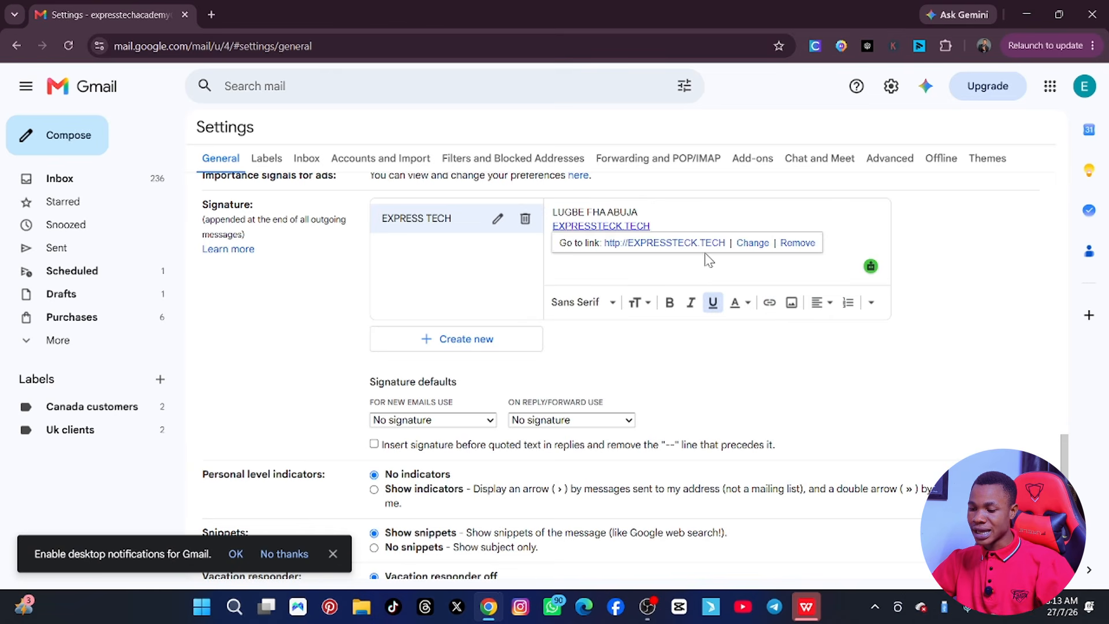
{"action": "left_click", "coordinate": [752, 243]}
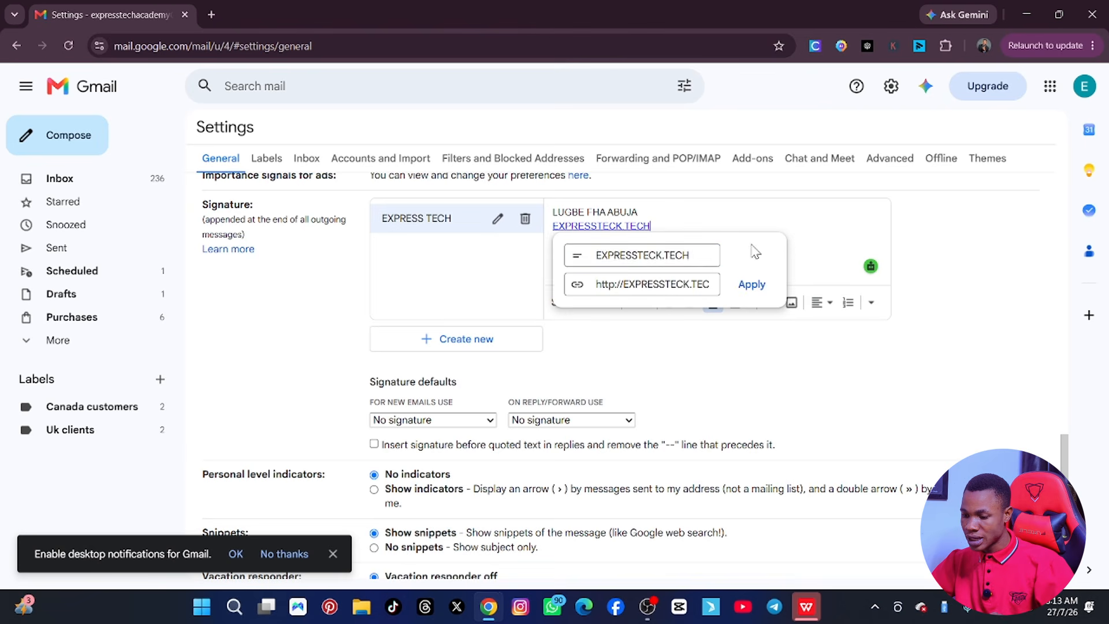
{"action": "left_click", "coordinate": [655, 285]}
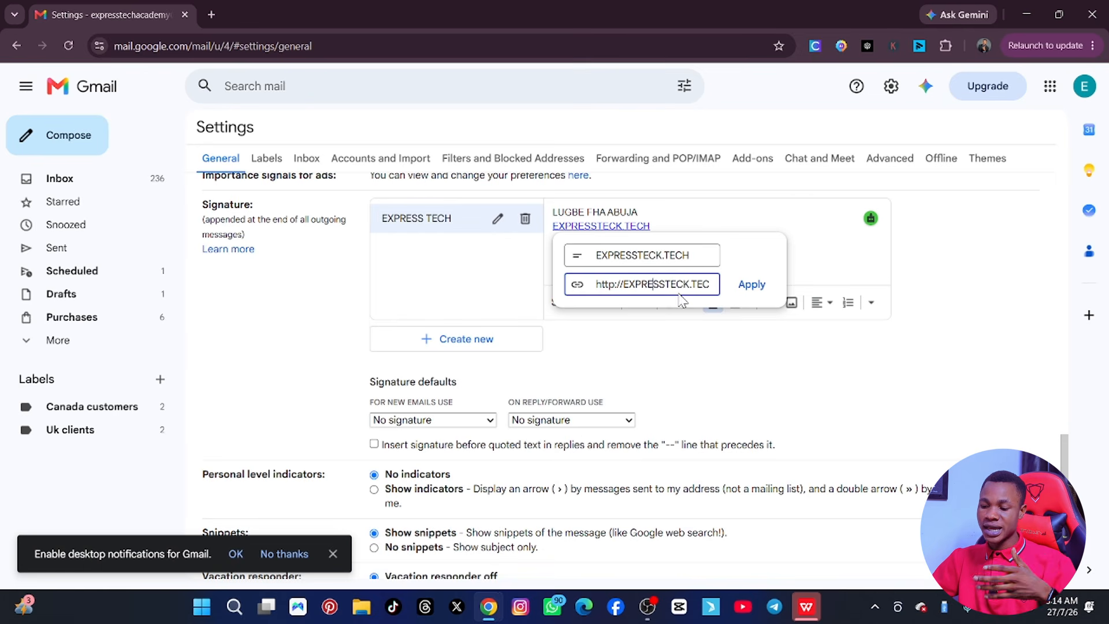
{"action": "left_click", "coordinate": [753, 287]}
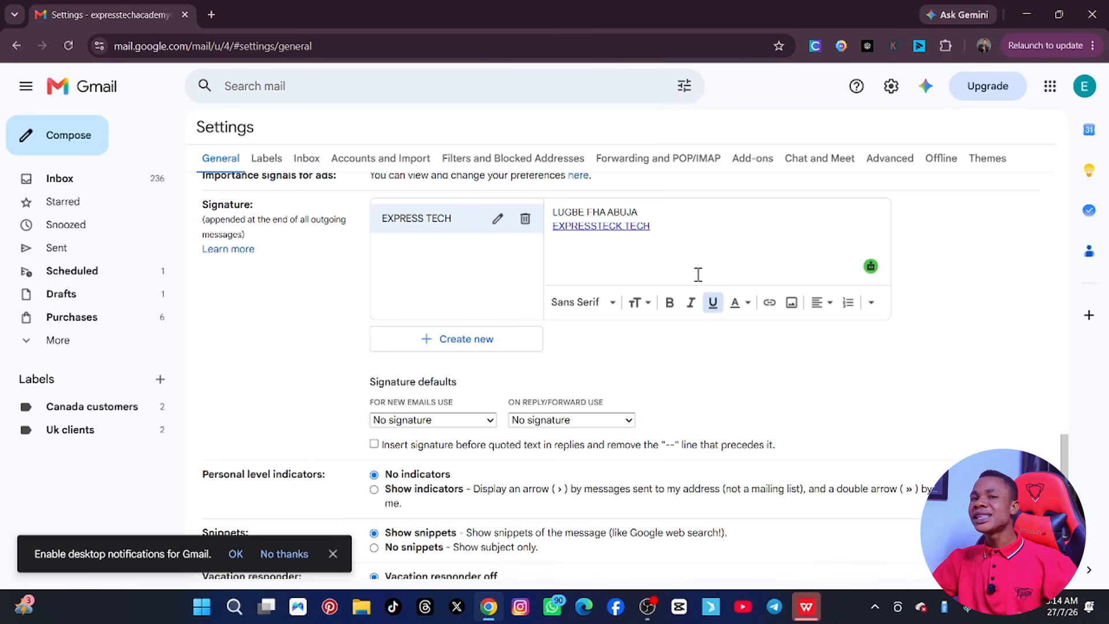
Set the signature defaults to EXPRESS TECH for both new emails and replies/forwards
{"action": "scroll", "coordinate": [700, 278], "scroll_direction": "up", "scroll_amount": 3}
{"action": "scroll", "coordinate": [639, 322], "scroll_direction": "down", "scroll_amount": 1}
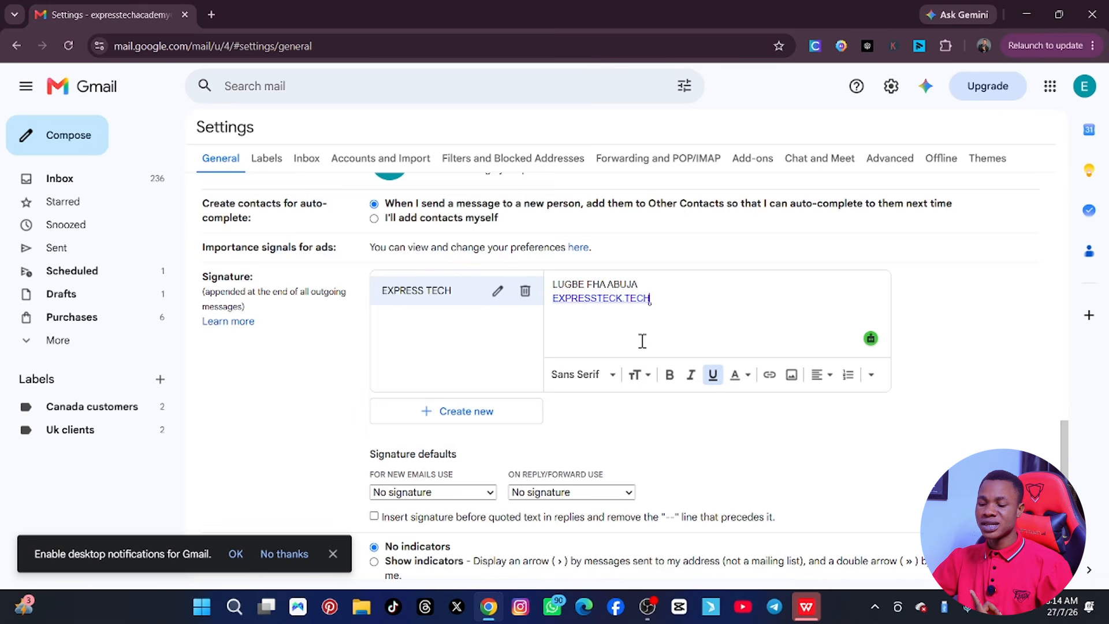
{"action": "scroll", "coordinate": [642, 339], "scroll_direction": "down", "scroll_amount": 1}
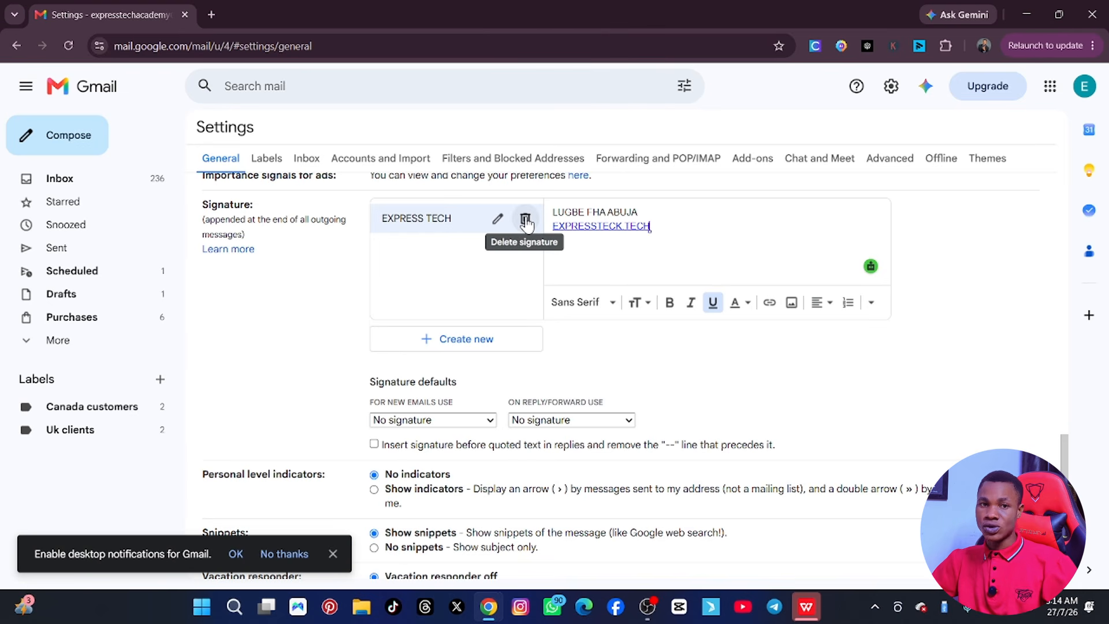
{"action": "scroll", "coordinate": [735, 260], "scroll_direction": "down", "scroll_amount": 6}
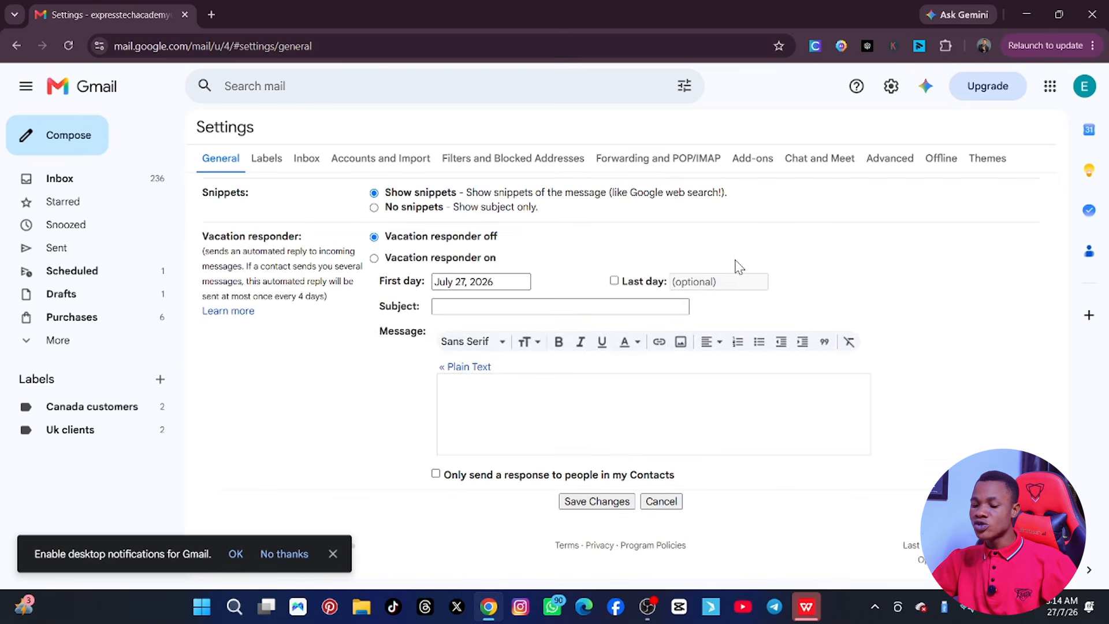
{"action": "scroll", "coordinate": [723, 260], "scroll_direction": "up", "scroll_amount": 6}
{"action": "scroll", "coordinate": [795, 265], "scroll_direction": "down", "scroll_amount": 6}
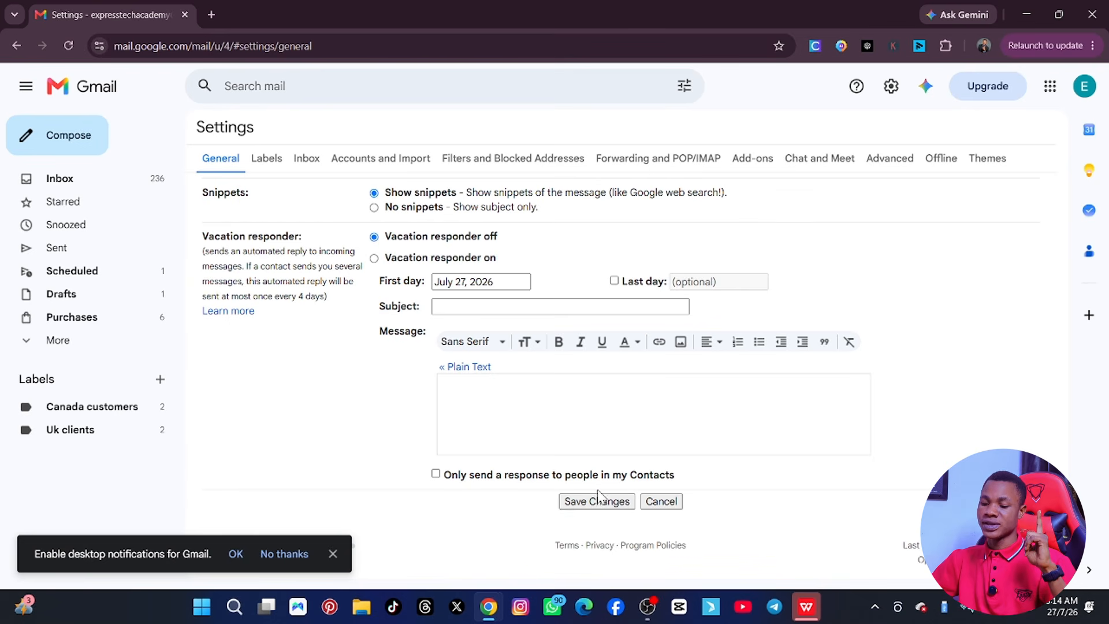
{"action": "scroll", "coordinate": [600, 498], "scroll_direction": "up", "scroll_amount": 4}
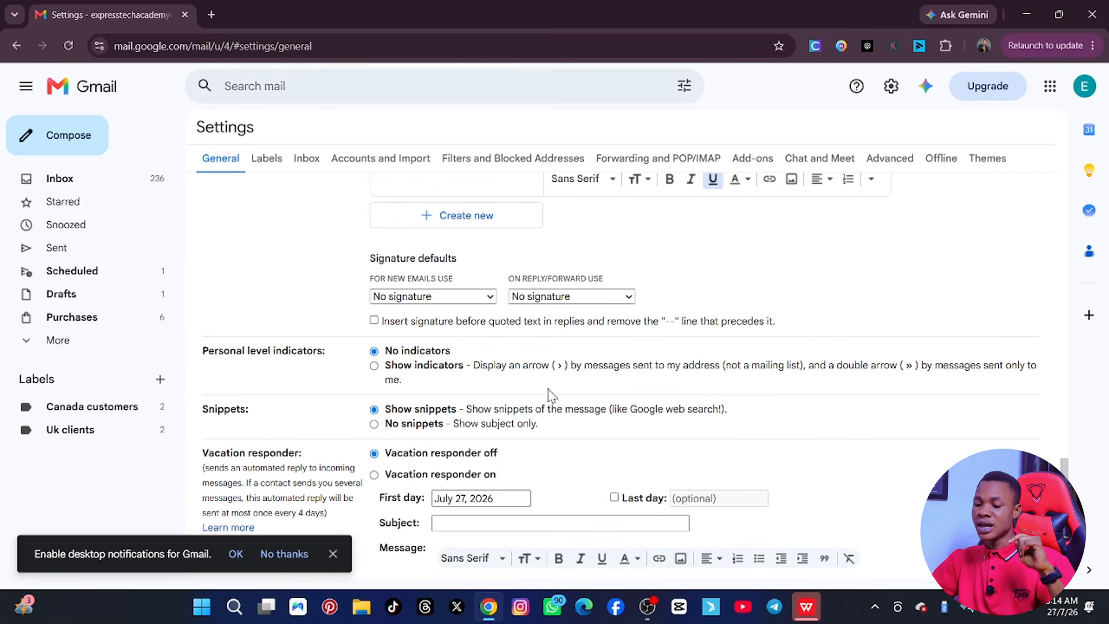
{"action": "left_click", "coordinate": [490, 296]}
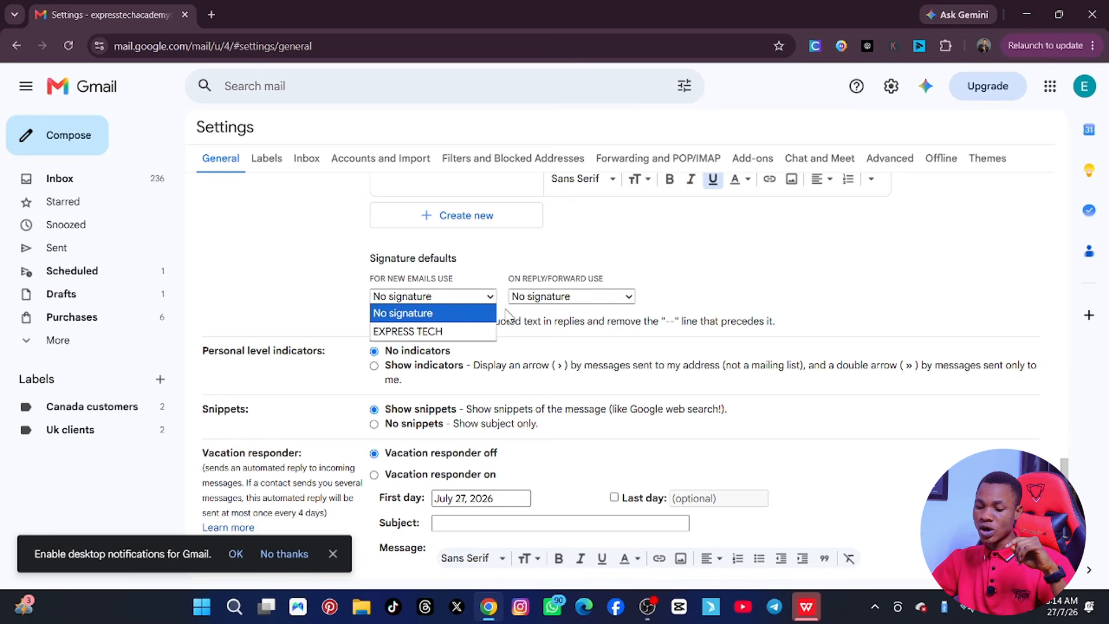
{"action": "left_click", "coordinate": [444, 330]}
{"action": "left_click", "coordinate": [628, 296]}
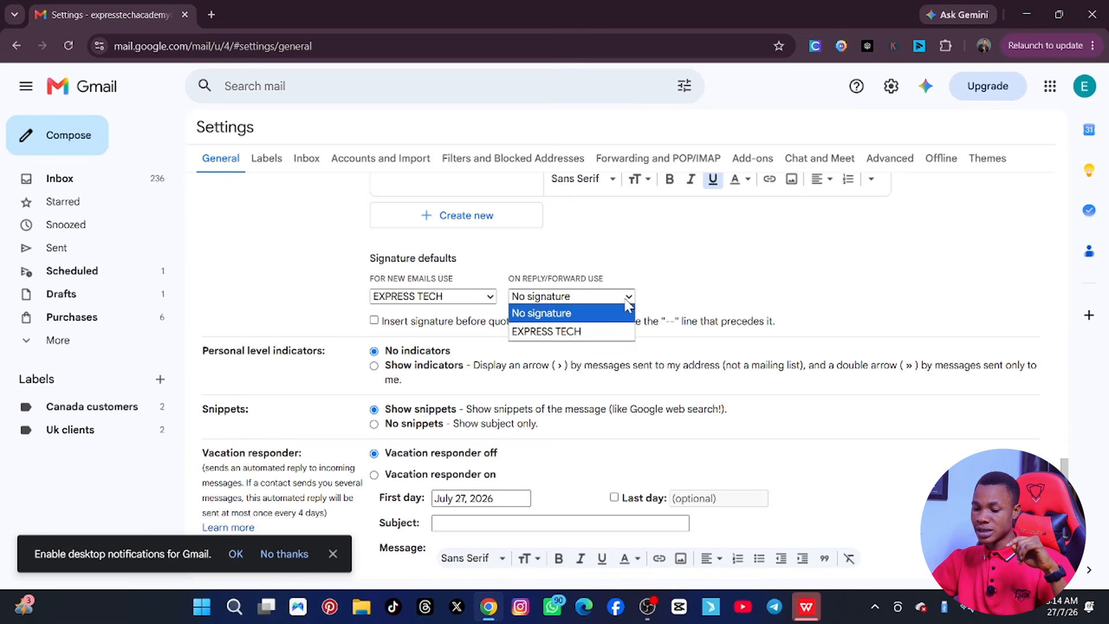
{"action": "left_click", "coordinate": [554, 330]}
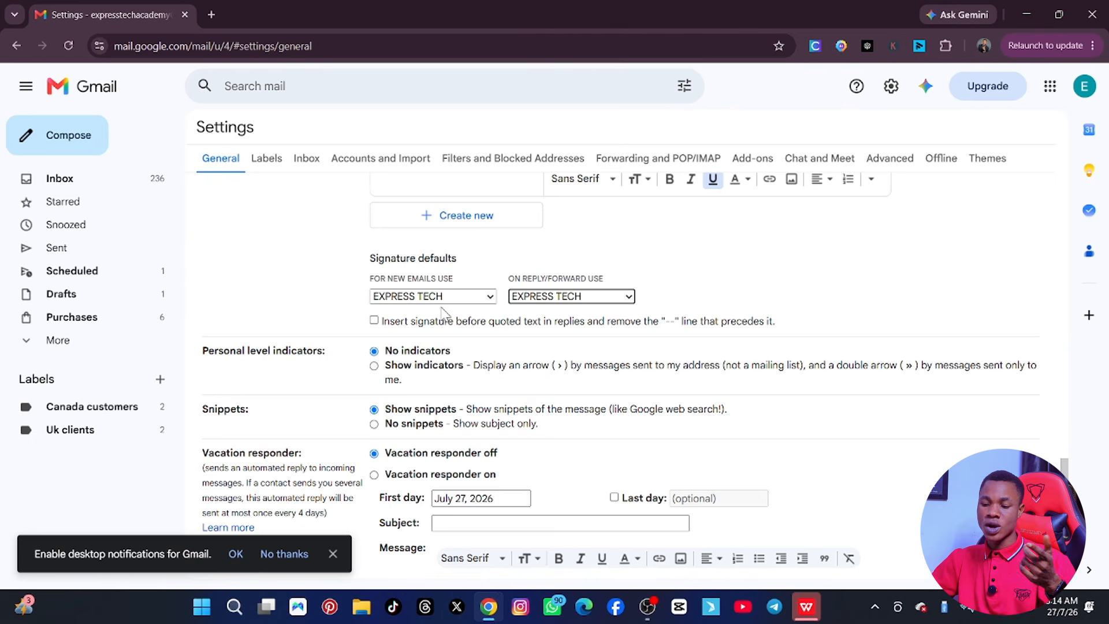
{"action": "scroll", "coordinate": [459, 329], "scroll_direction": "down", "scroll_amount": 3}
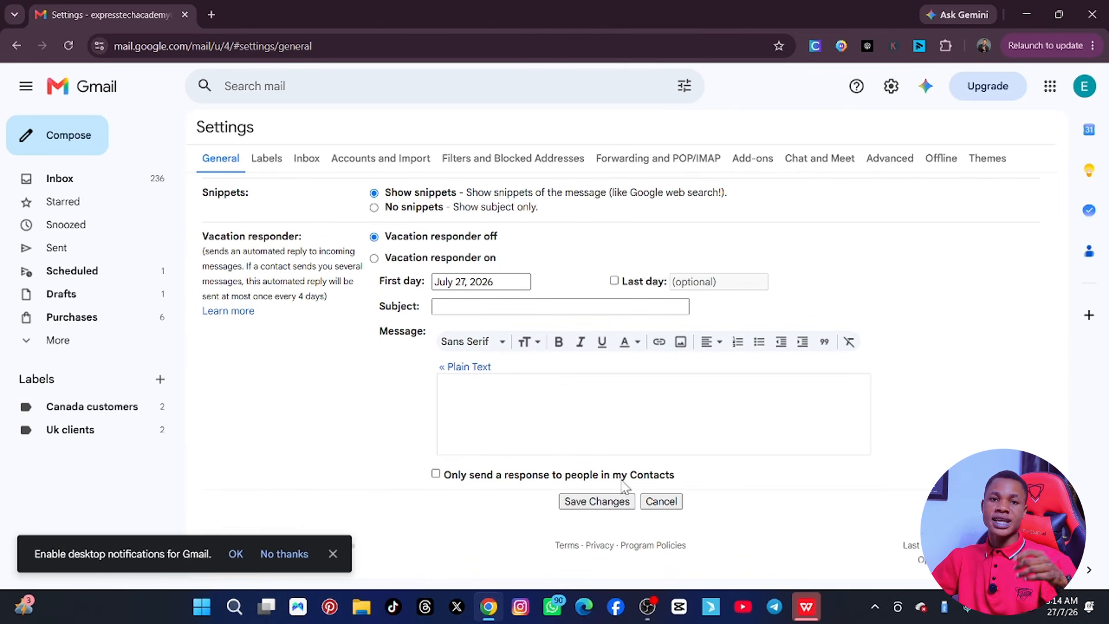
Open the label settings and review the visibility options for system labels, categories and custom labels
{"action": "scroll", "coordinate": [730, 202], "scroll_direction": "up", "scroll_amount": 15}
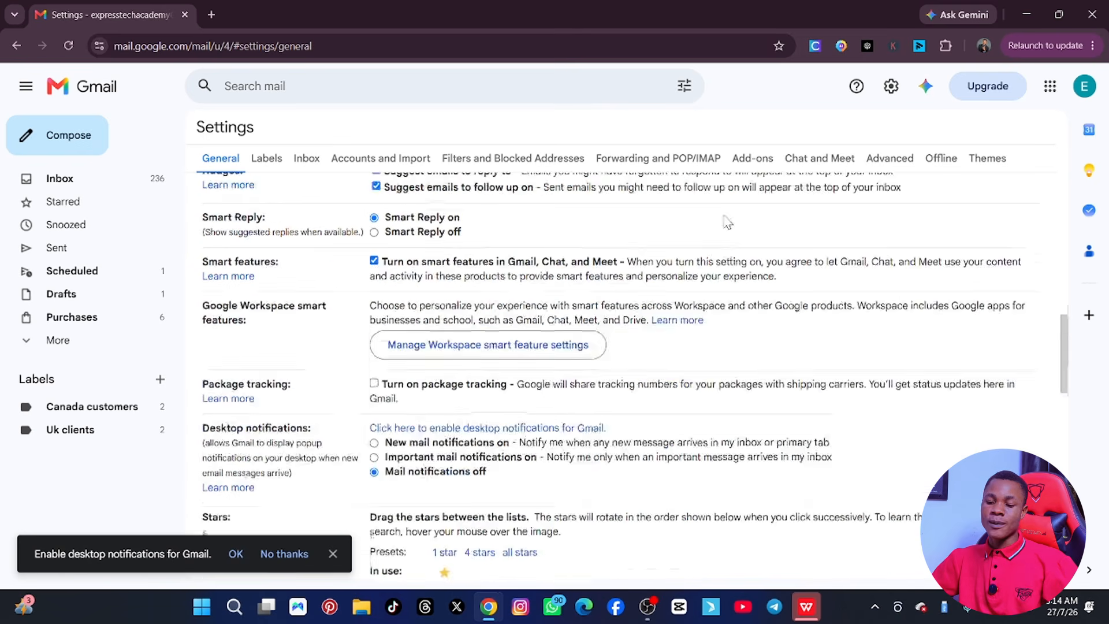
{"action": "scroll", "coordinate": [557, 299], "scroll_direction": "up", "scroll_amount": 6}
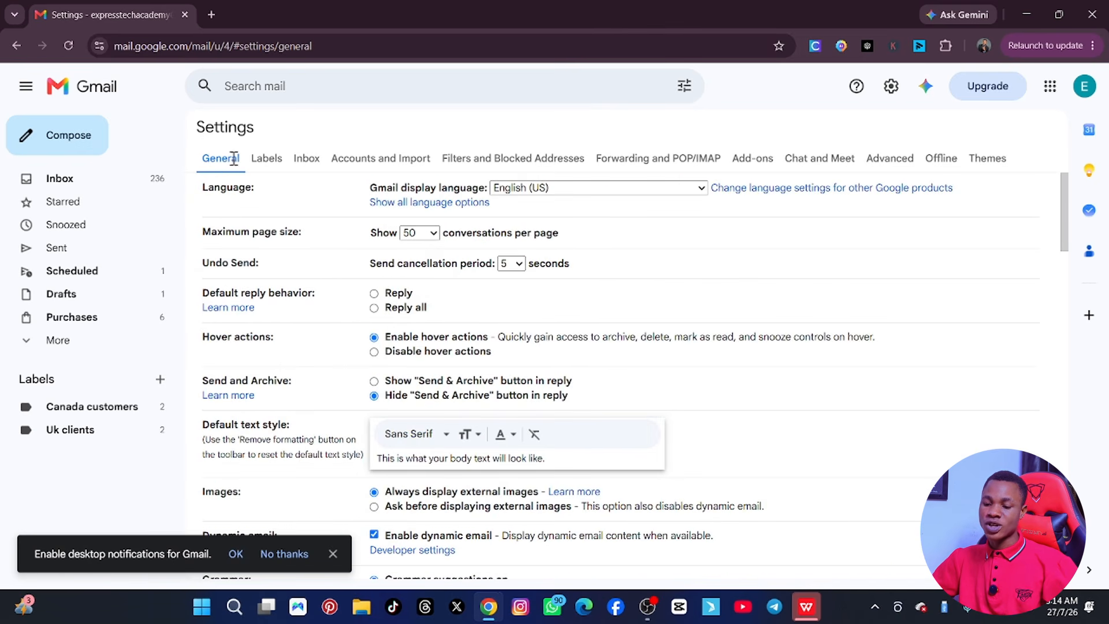
{"action": "left_click", "coordinate": [263, 162]}
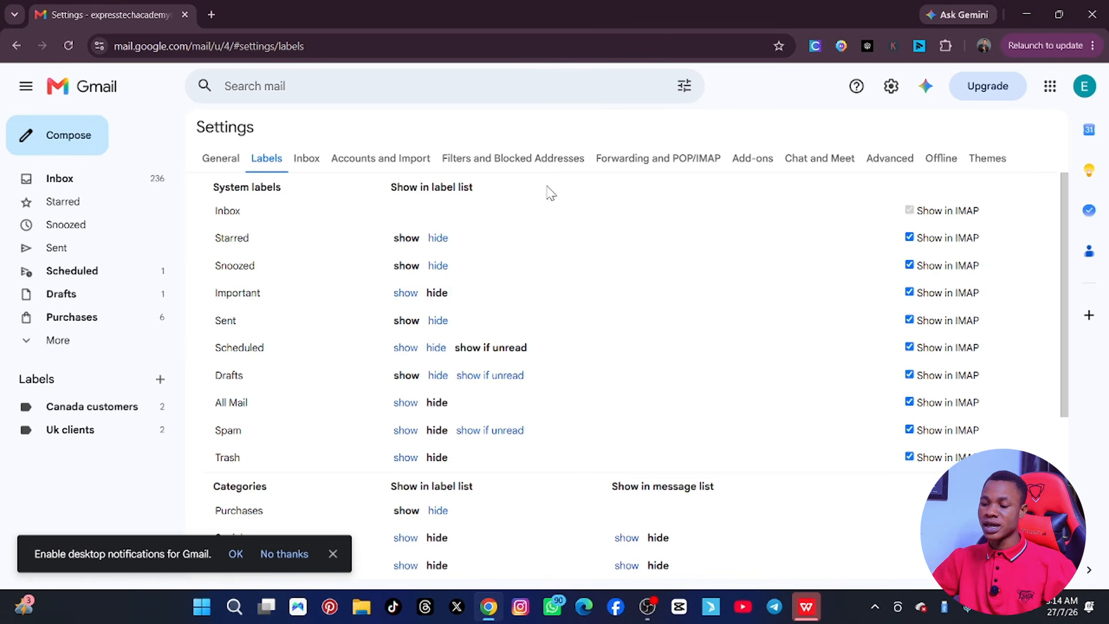
{"action": "scroll", "coordinate": [446, 312], "scroll_direction": "down", "scroll_amount": 5}
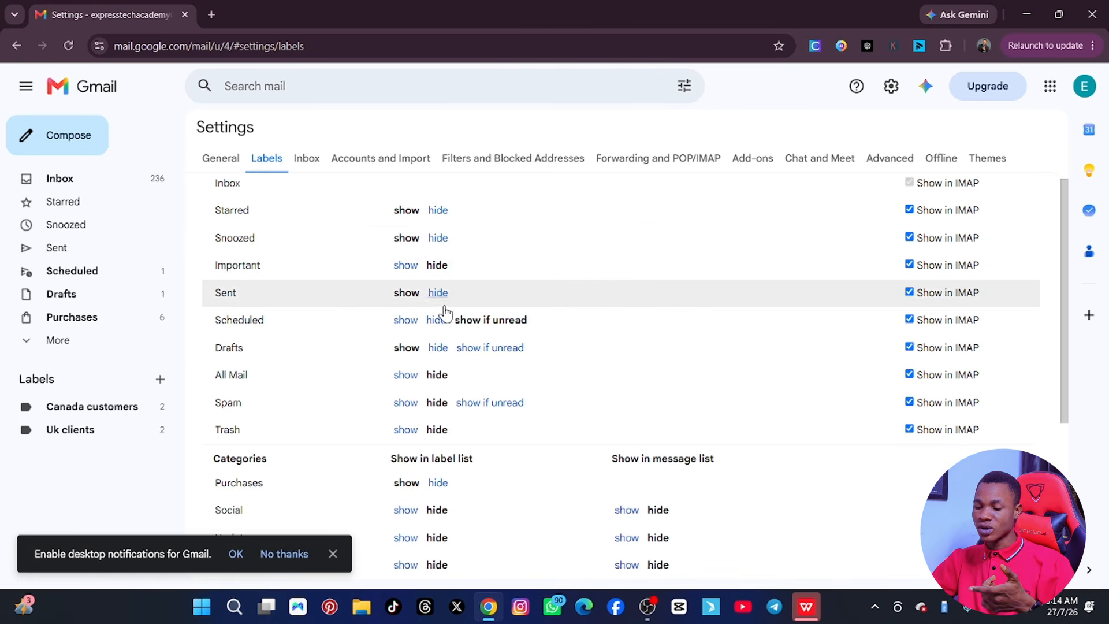
{"action": "scroll", "coordinate": [439, 319], "scroll_direction": "up", "scroll_amount": 5}
{"action": "scroll", "coordinate": [347, 376], "scroll_direction": "down", "scroll_amount": 5}
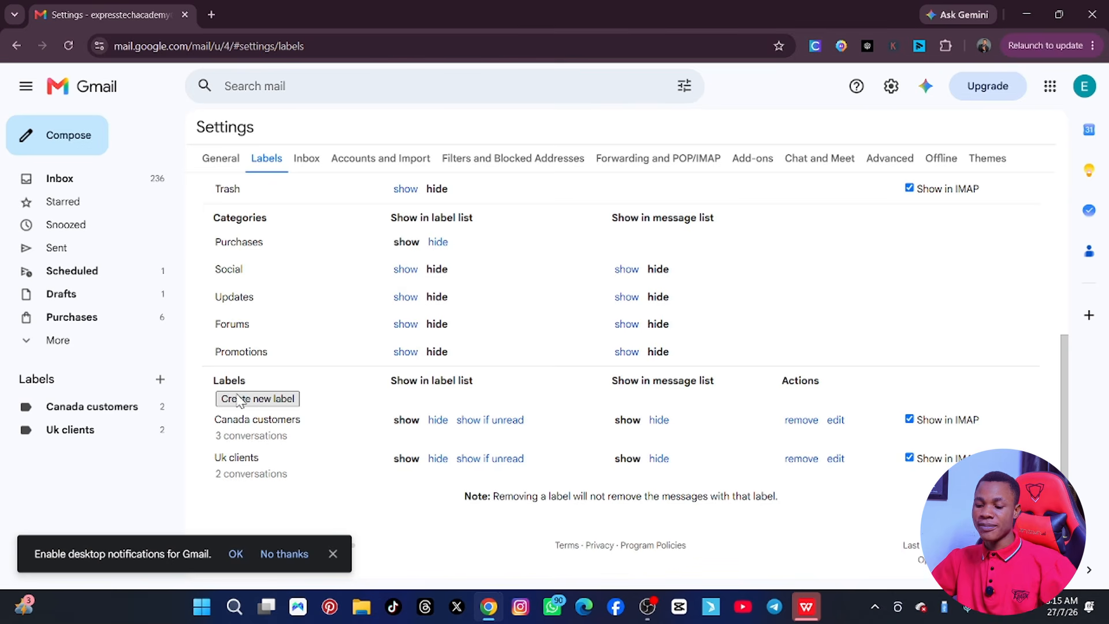
Open the filter settings and start a new mail filter with the suggested contact's e-mail as the sender
{"action": "scroll", "coordinate": [384, 351], "scroll_direction": "up", "scroll_amount": 5}
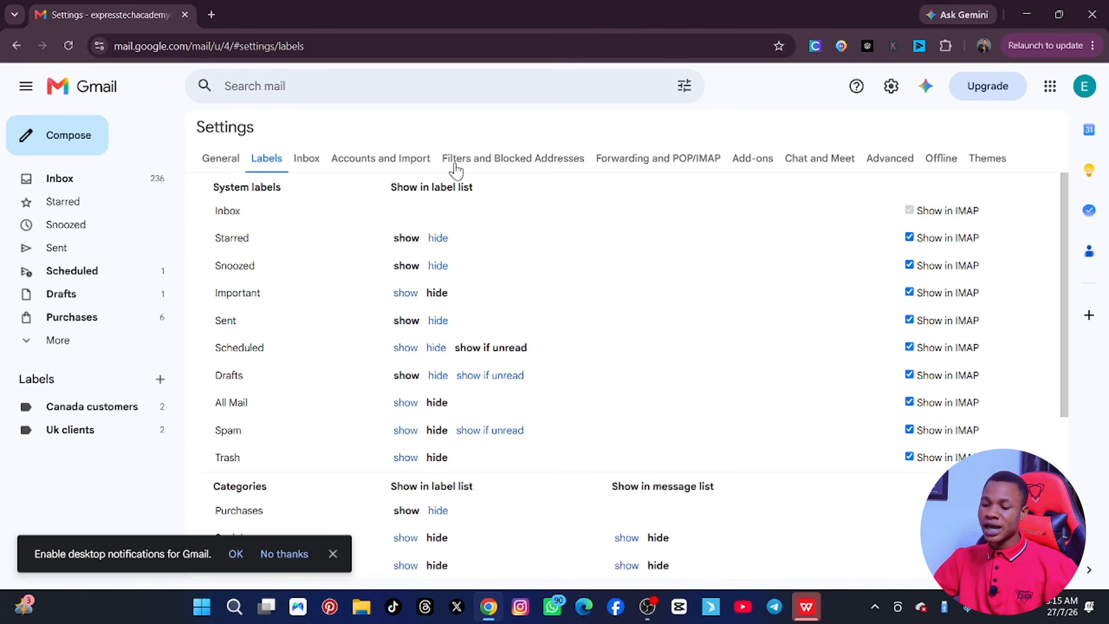
{"action": "left_click", "coordinate": [483, 156]}
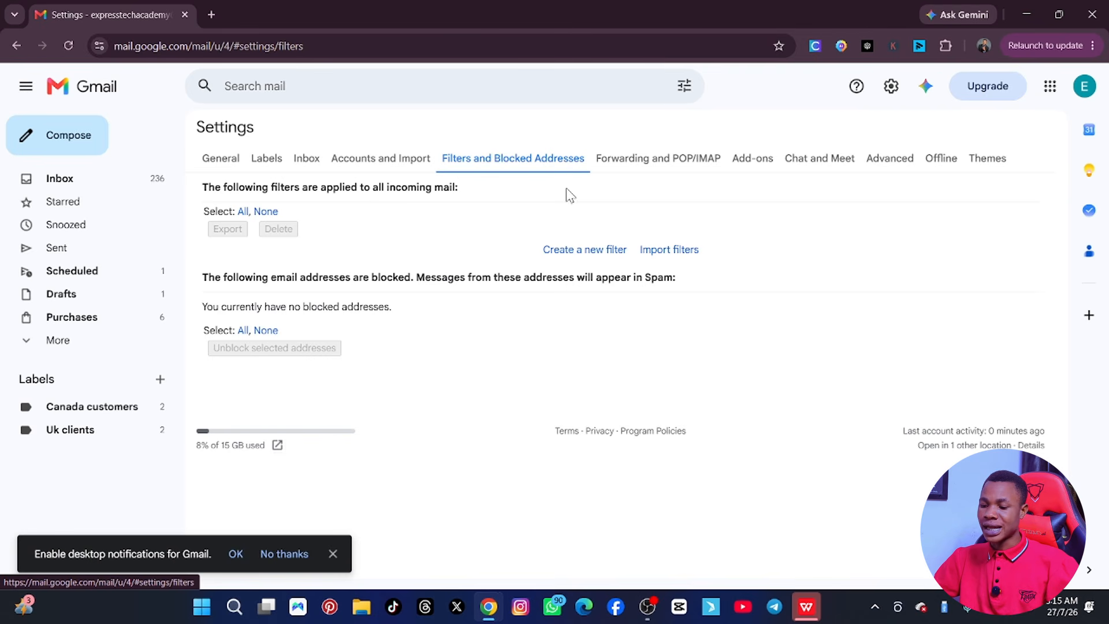
{"action": "left_click", "coordinate": [579, 255]}
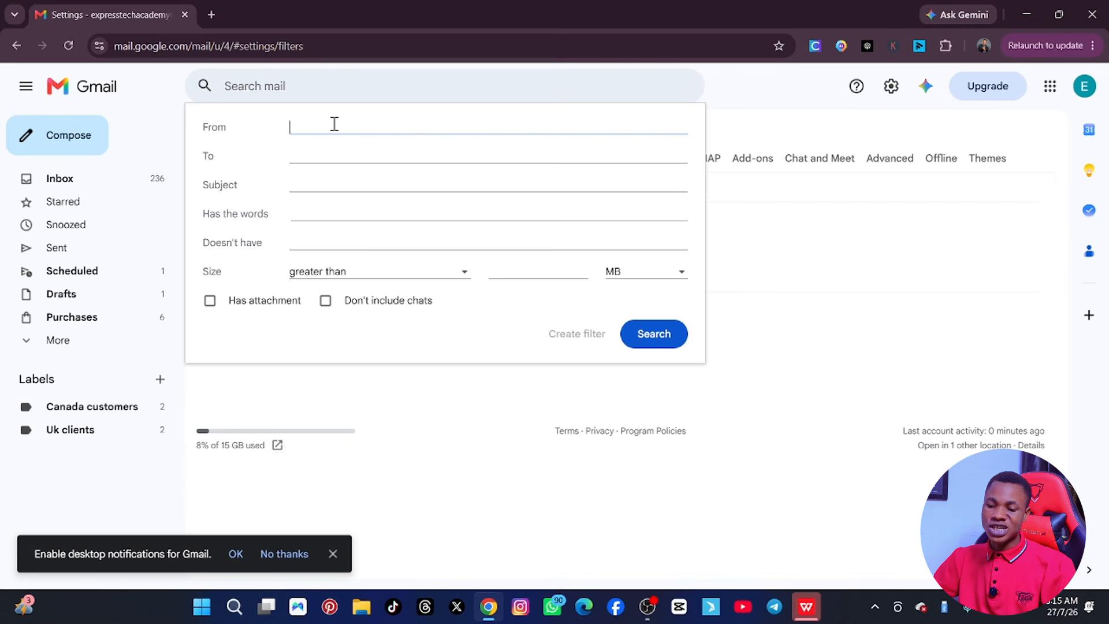
{"action": "type", "text": "FR"}
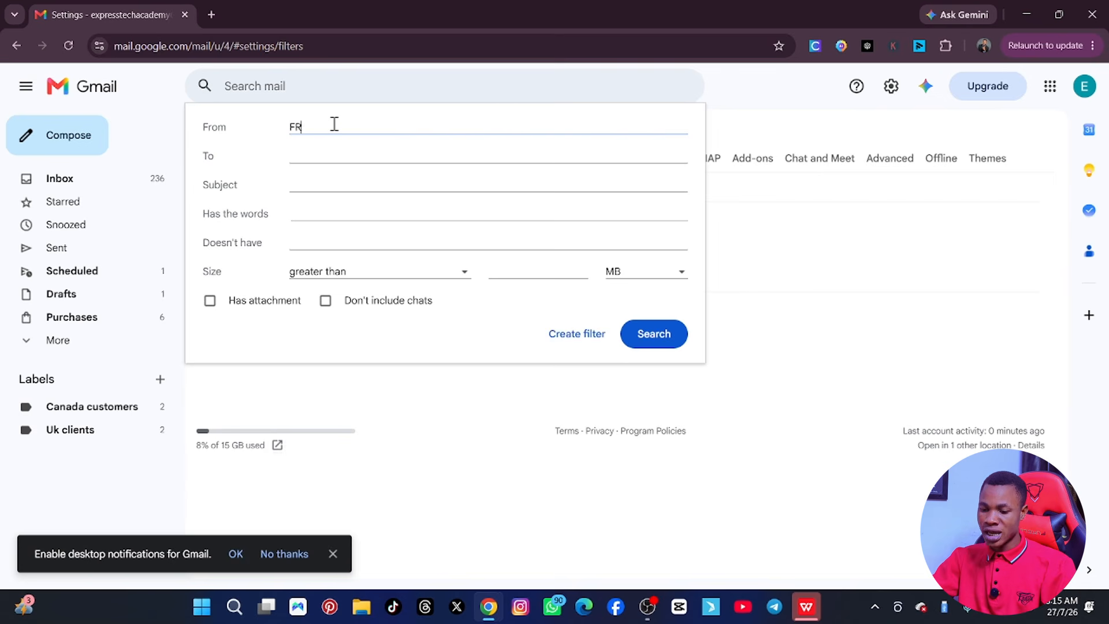
{"action": "key", "text": "BackSpace"}
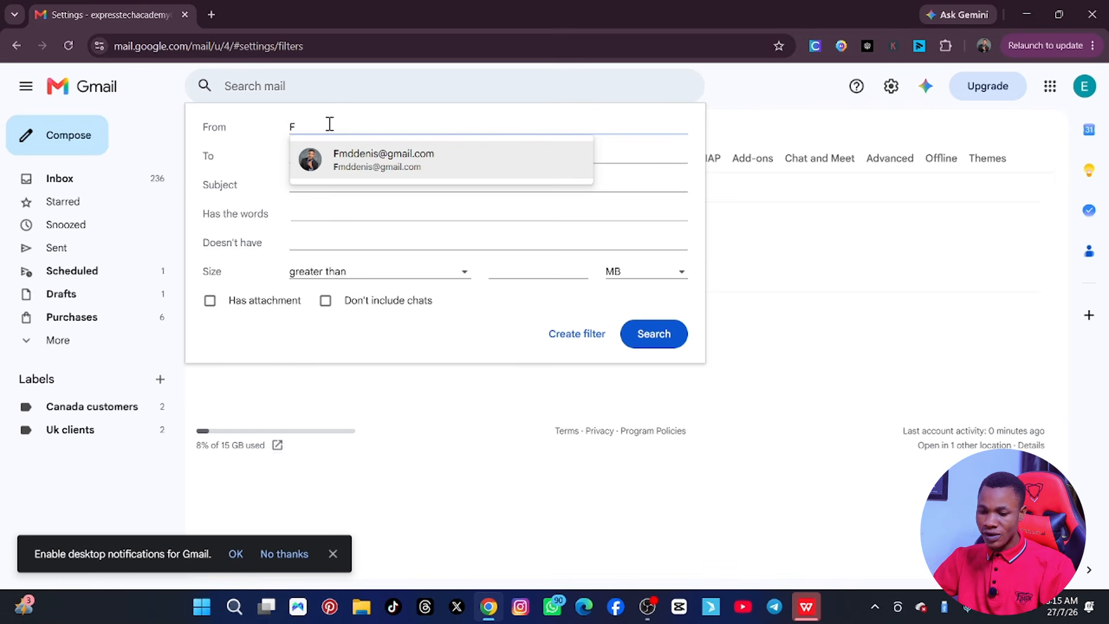
{"action": "left_click", "coordinate": [486, 157]}
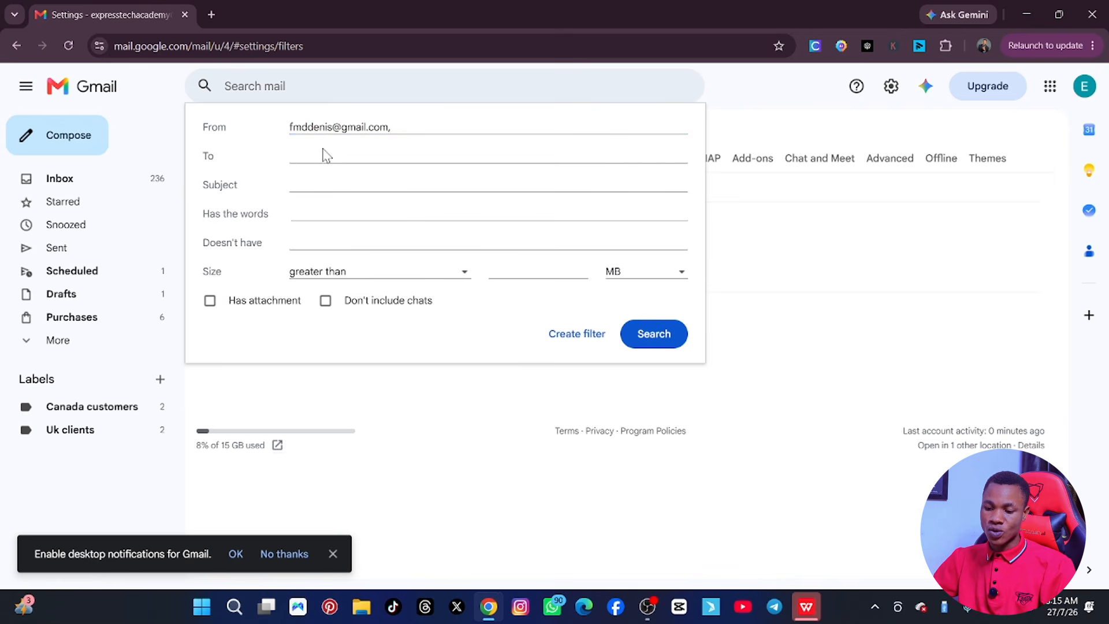
Enter a recipient in the filter criteria, go through the subject and word fields, and dismiss the filter without creating it
{"action": "left_click", "coordinate": [301, 154]}
{"action": "type", "text": "F"}
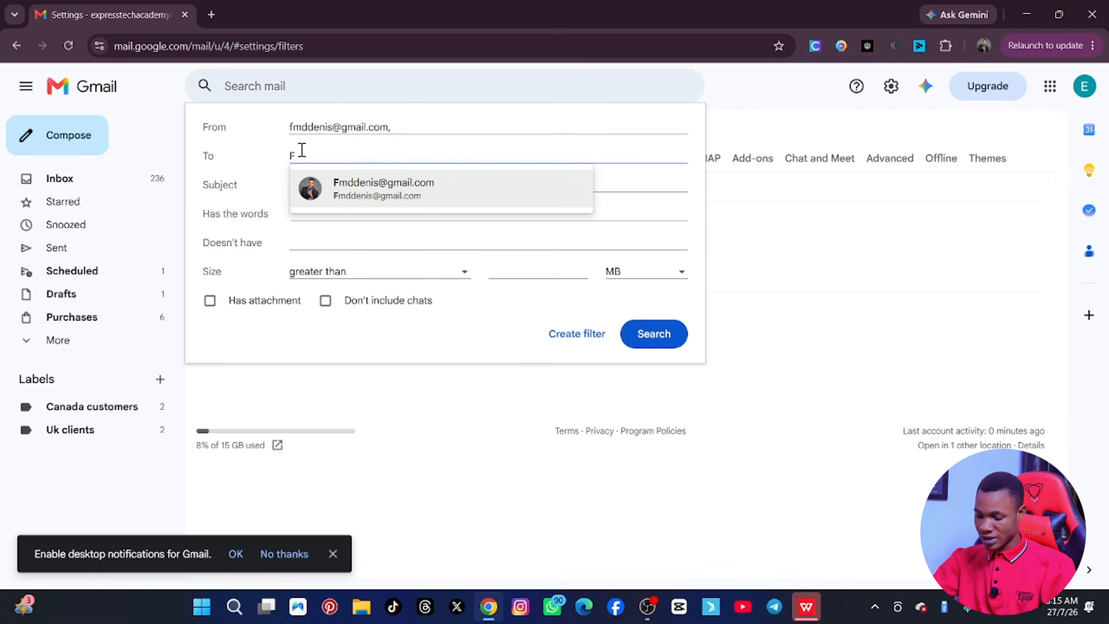
{"action": "key", "text": "BackSpace"}
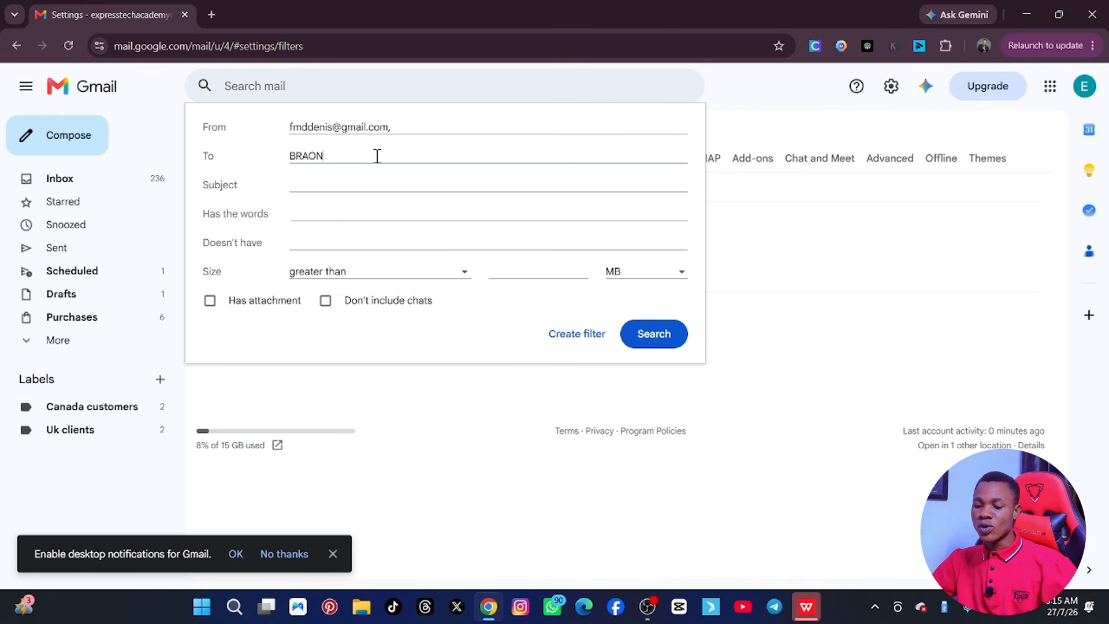
{"action": "left_click", "coordinate": [327, 184]}
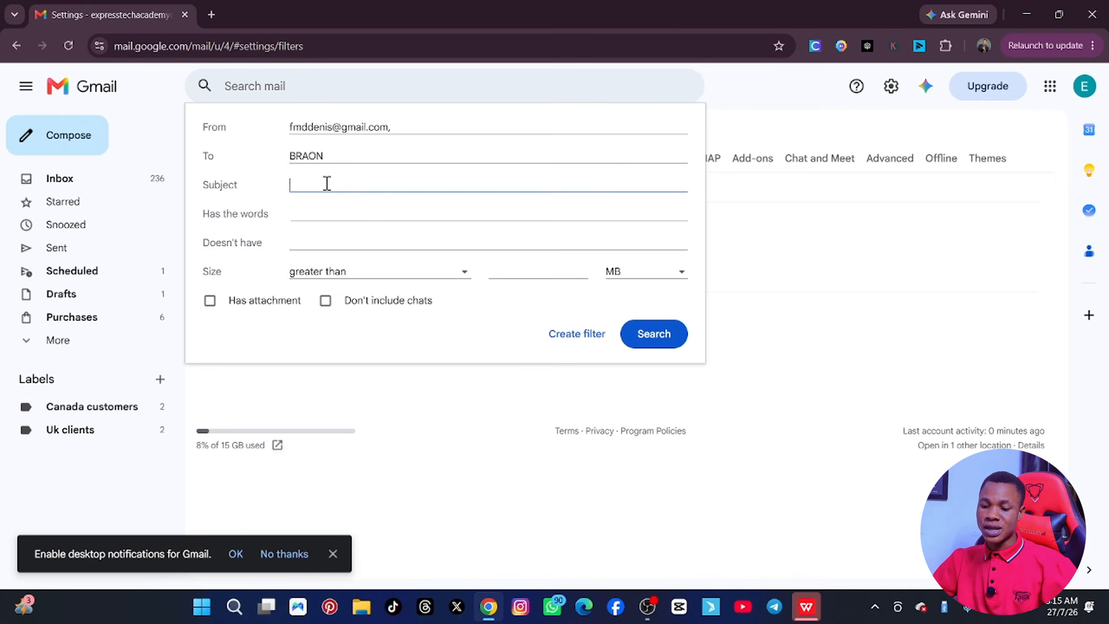
{"action": "left_click", "coordinate": [296, 214]}
{"action": "left_click", "coordinate": [302, 242]}
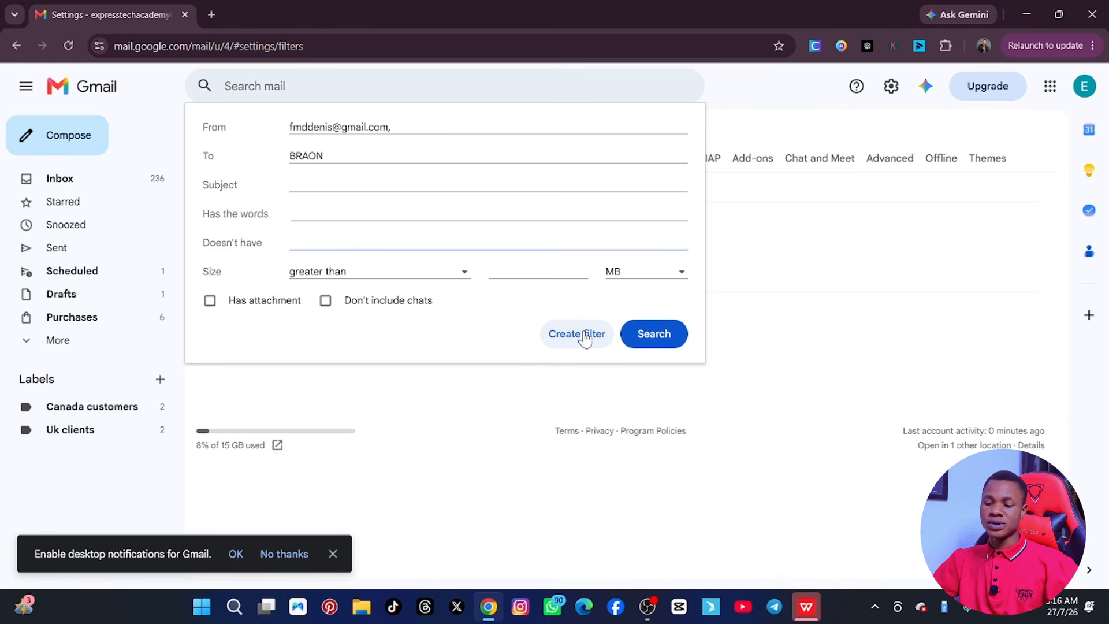
{"action": "left_click", "coordinate": [443, 413]}
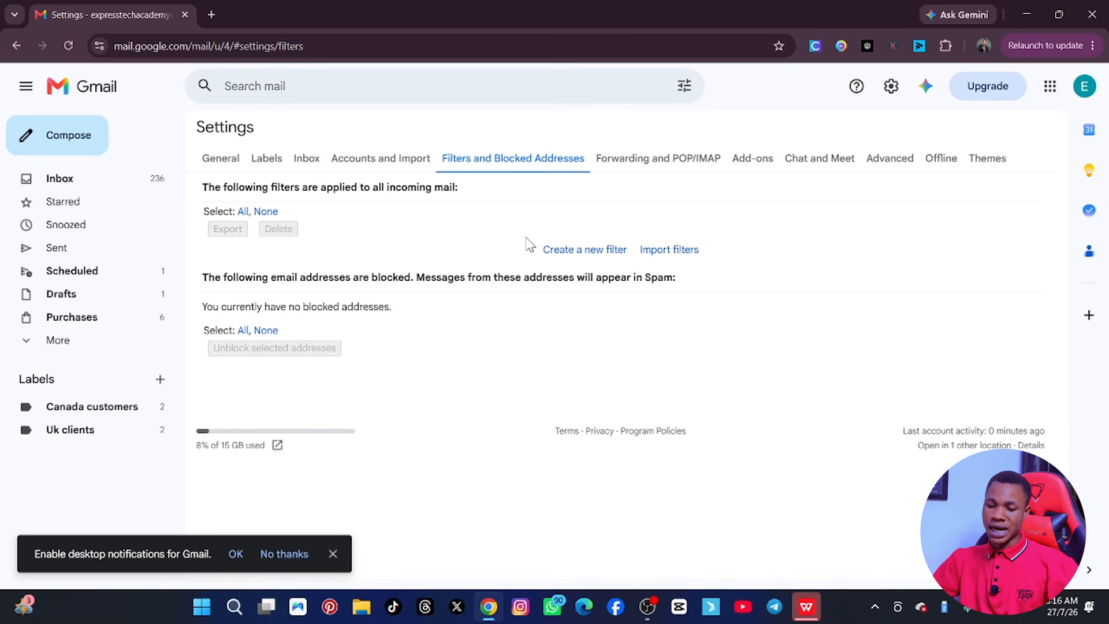
Leave the settings for the inbox and discard the unsaved changes
{"action": "left_click", "coordinate": [67, 176]}
{"action": "left_click", "coordinate": [598, 363]}
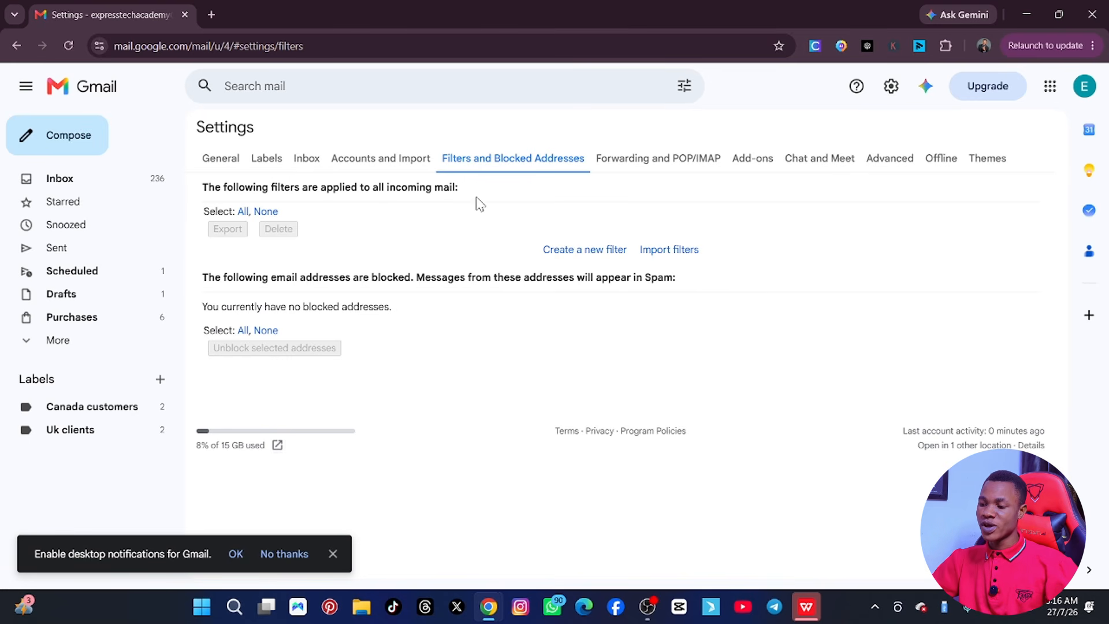
{"action": "left_click", "coordinate": [67, 188]}
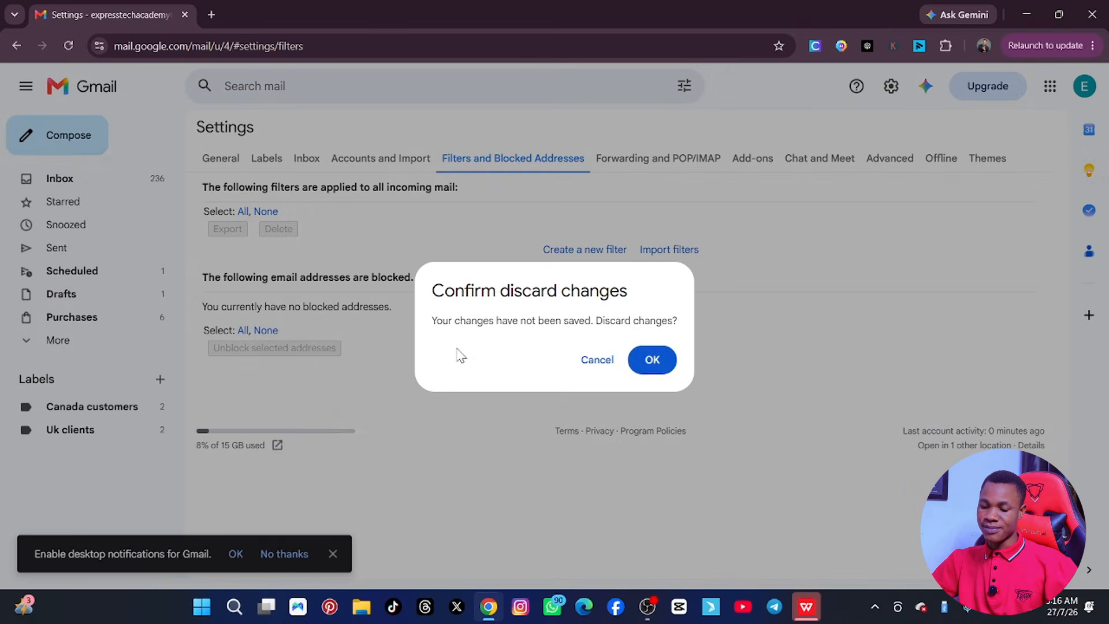
{"action": "left_click", "coordinate": [651, 359]}
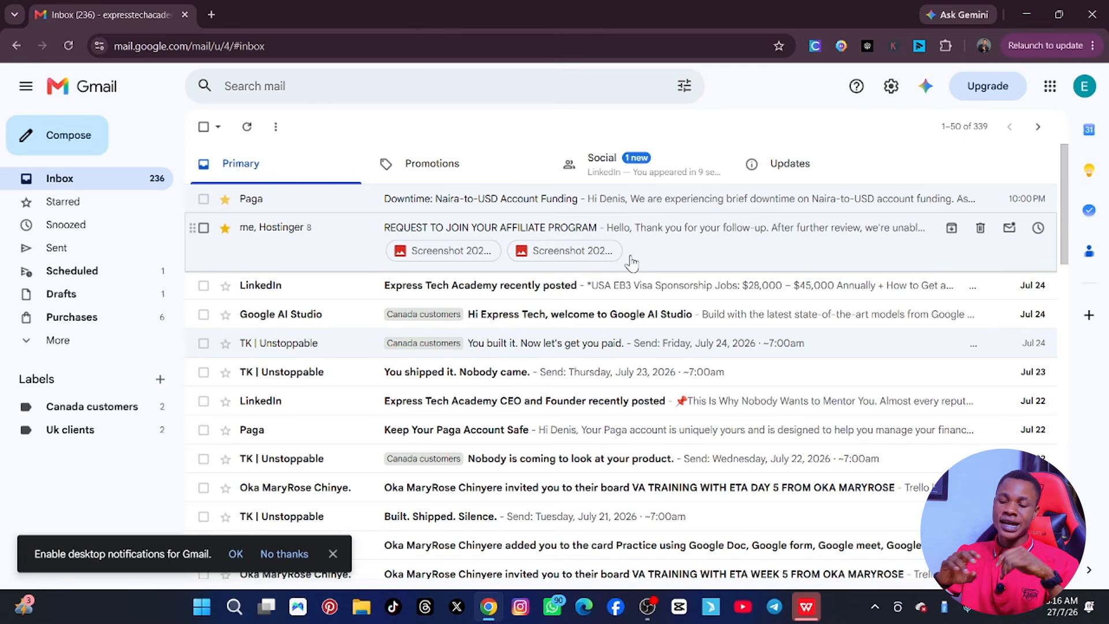
Switch to Google Docs in a new browser tab and browse the recent documents
{"action": "left_click", "coordinate": [211, 14]}
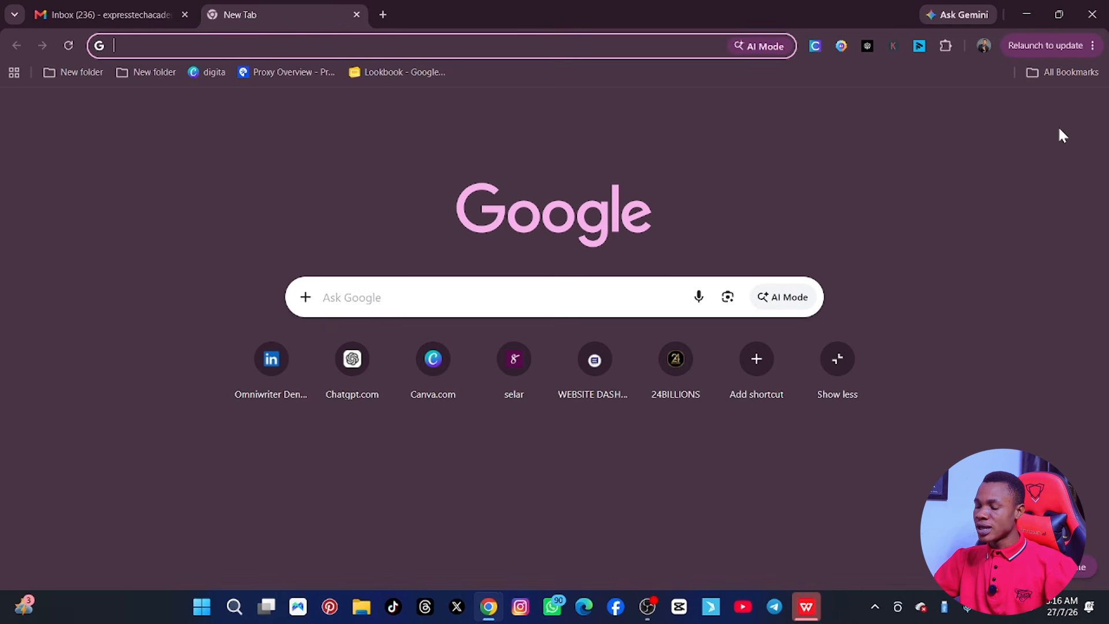
{"action": "left_click", "coordinate": [1051, 112]}
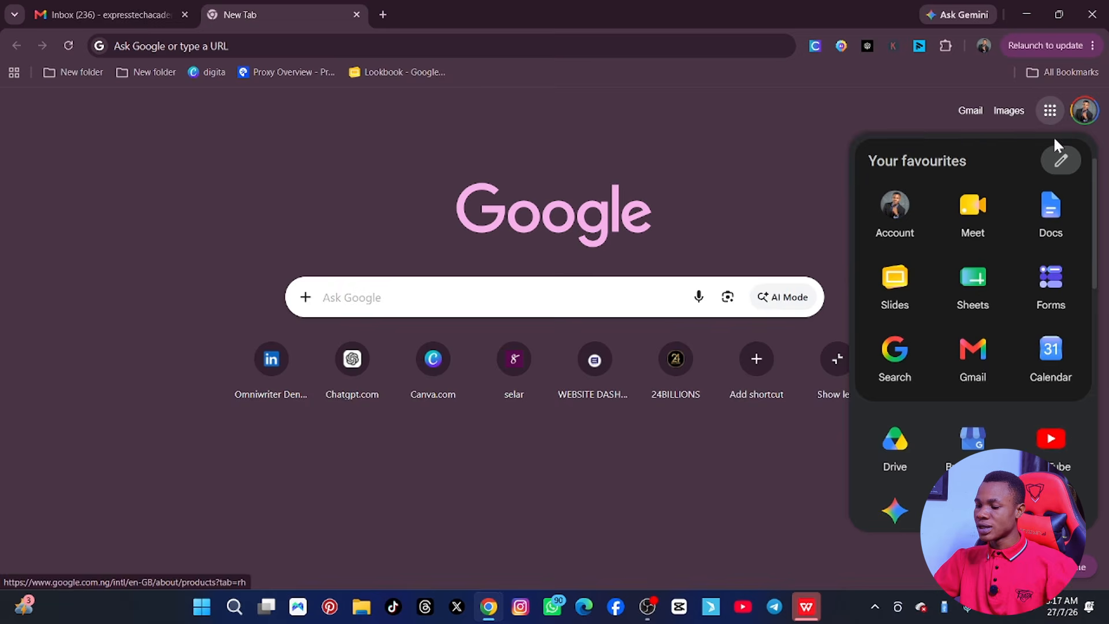
{"action": "left_click", "coordinate": [1052, 219]}
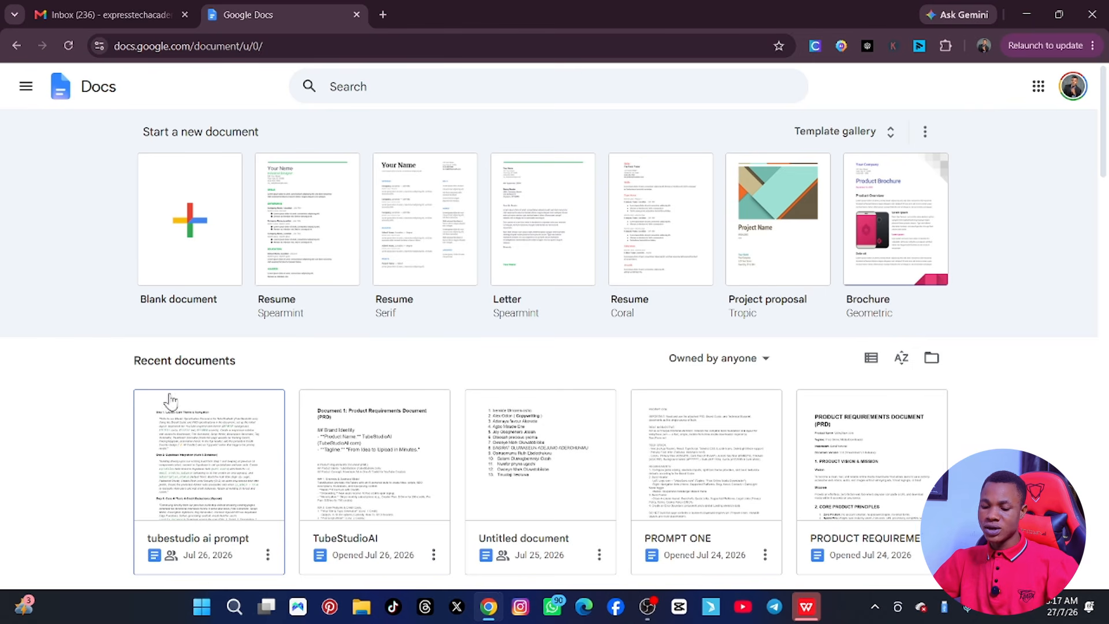
{"action": "scroll", "coordinate": [254, 417], "scroll_direction": "down", "scroll_amount": 1}
{"action": "scroll", "coordinate": [254, 417], "scroll_direction": "down", "scroll_amount": 10}
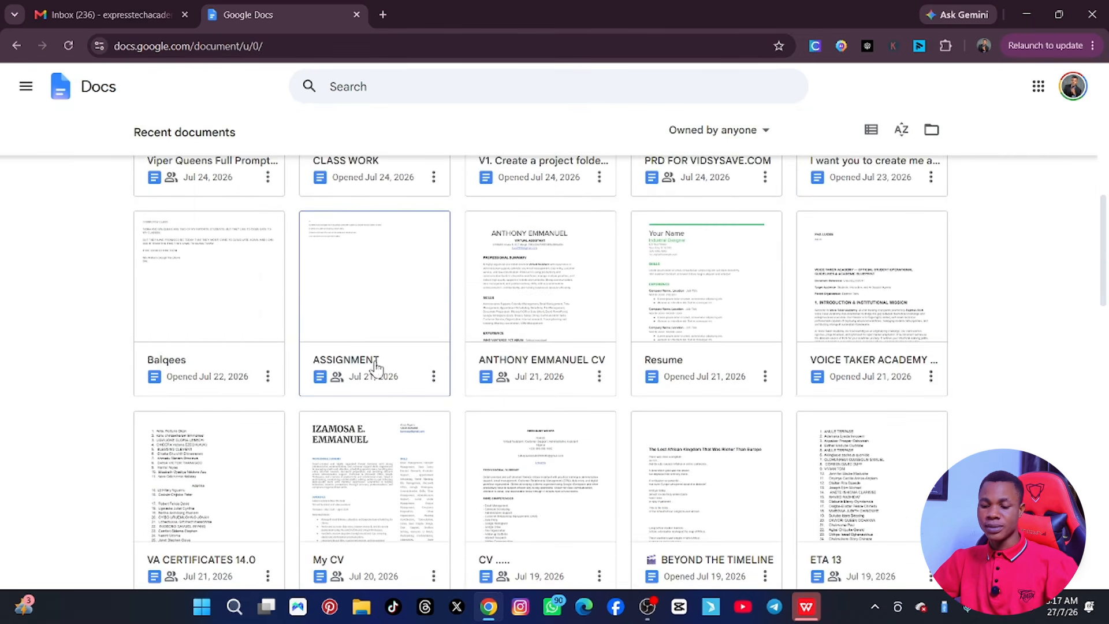
{"action": "scroll", "coordinate": [385, 364], "scroll_direction": "down", "scroll_amount": 14}
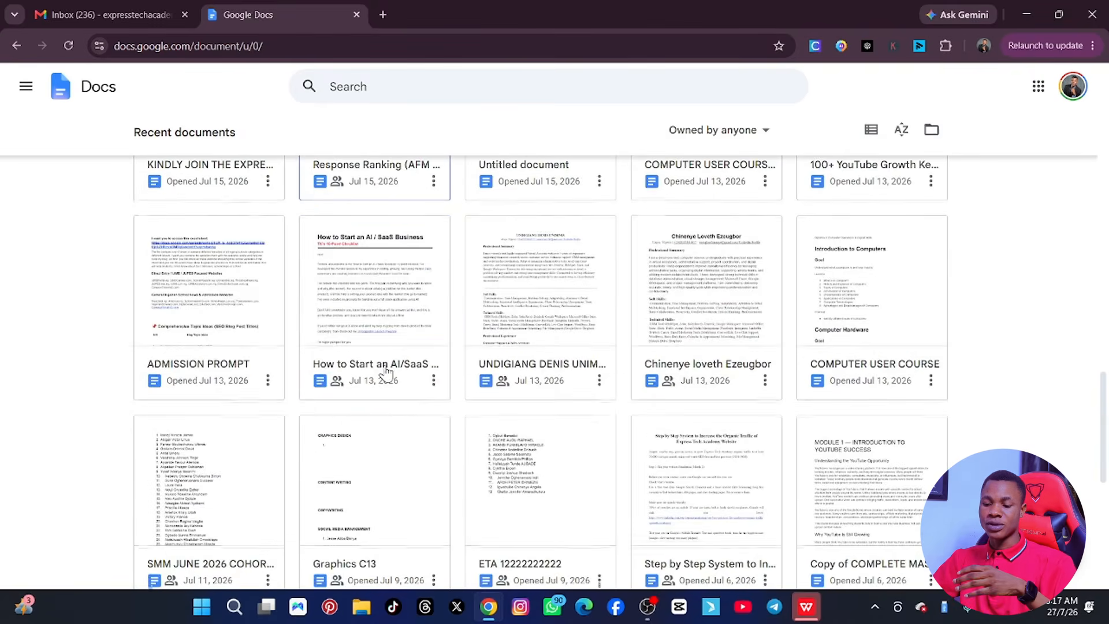
{"action": "scroll", "coordinate": [385, 367], "scroll_direction": "up", "scroll_amount": 10}
{"action": "scroll", "coordinate": [386, 373], "scroll_direction": "up", "scroll_amount": 10}
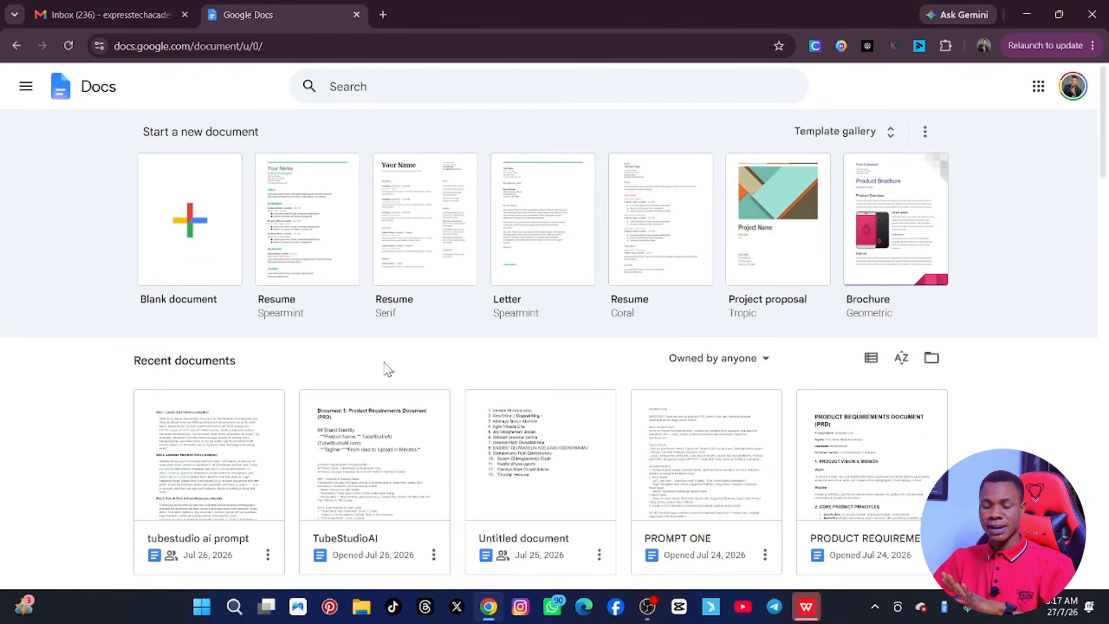
Create a blank document and title it CLASS TASK
{"action": "left_click", "coordinate": [187, 220]}
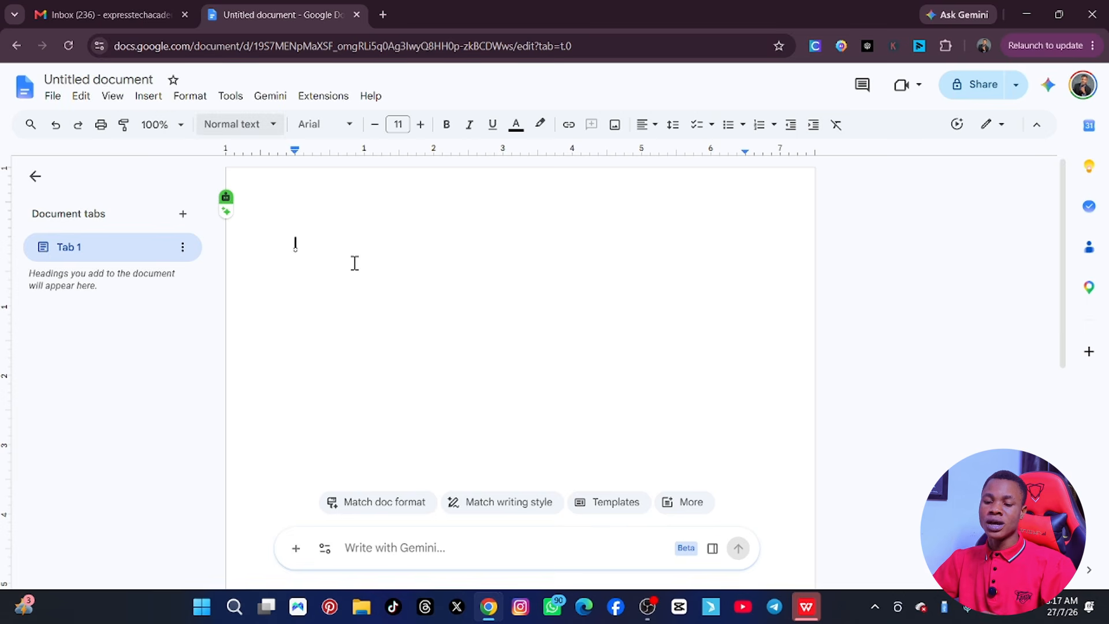
{"action": "left_click", "coordinate": [157, 81]}
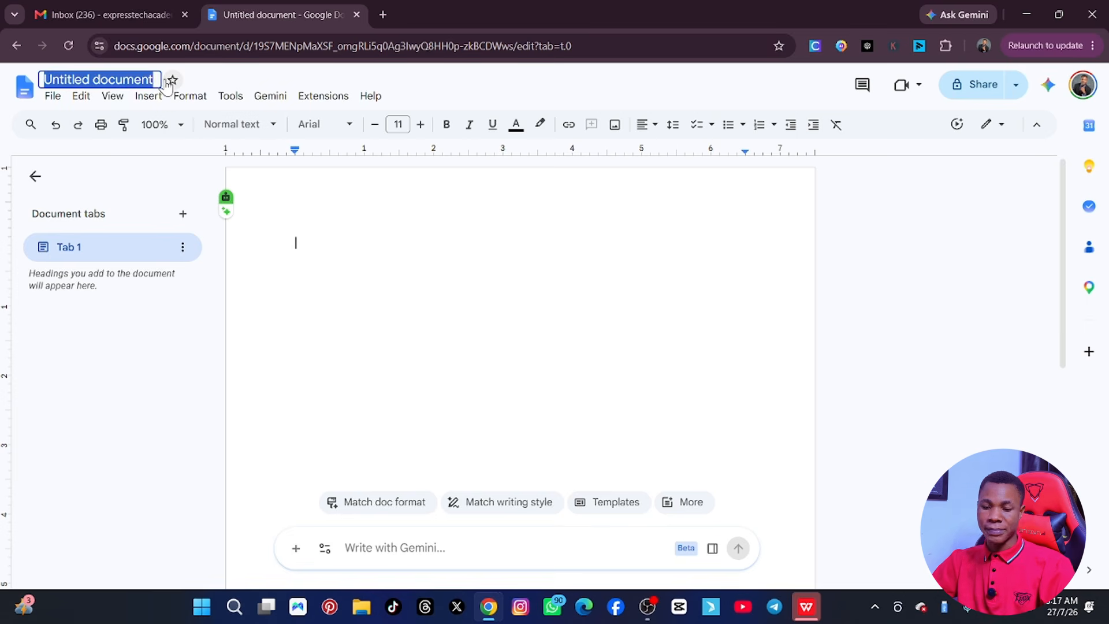
{"action": "type", "text": "C"}
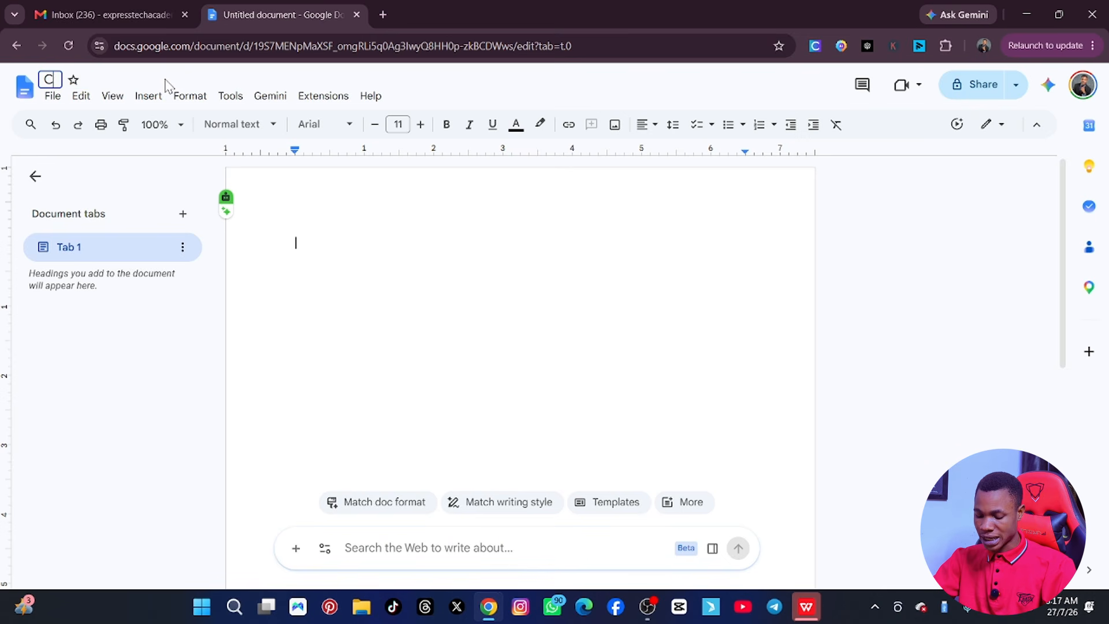
{"action": "type", "text": "LASS TASK"}
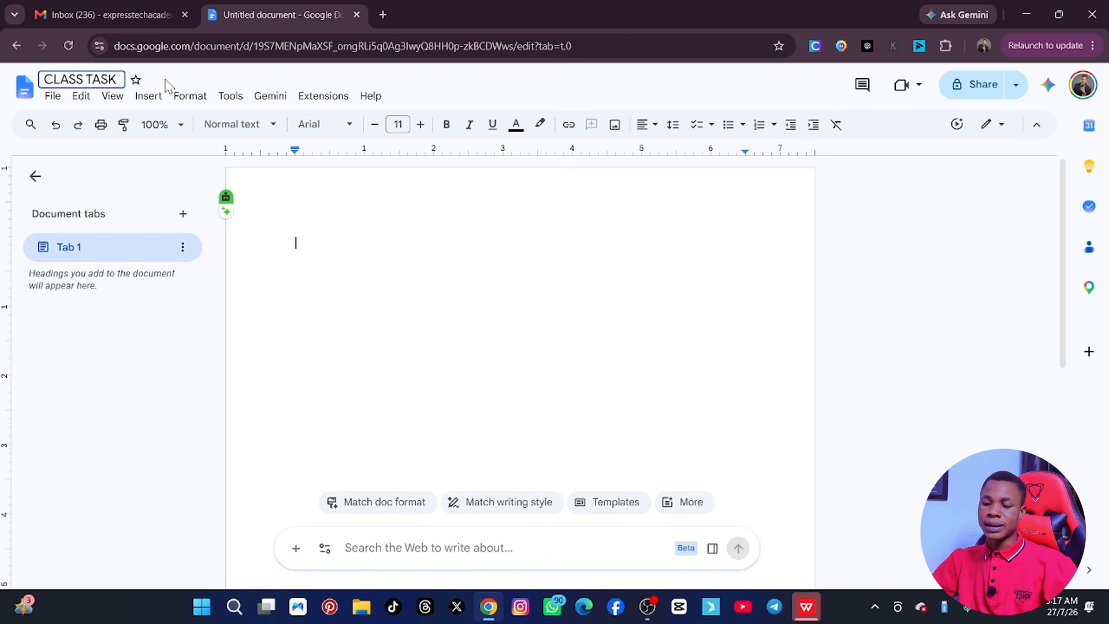
Write "THE TEACHER IS A GOOD MAN" as the first line of the document body
{"action": "left_click", "coordinate": [294, 265]}
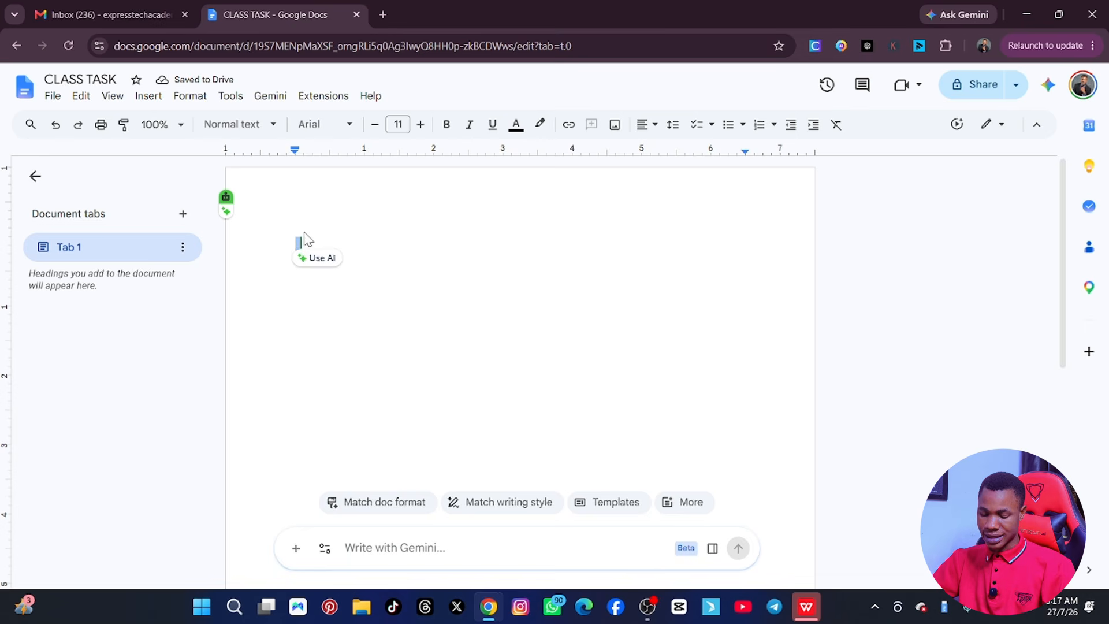
{"action": "type", "text": "THE D"}
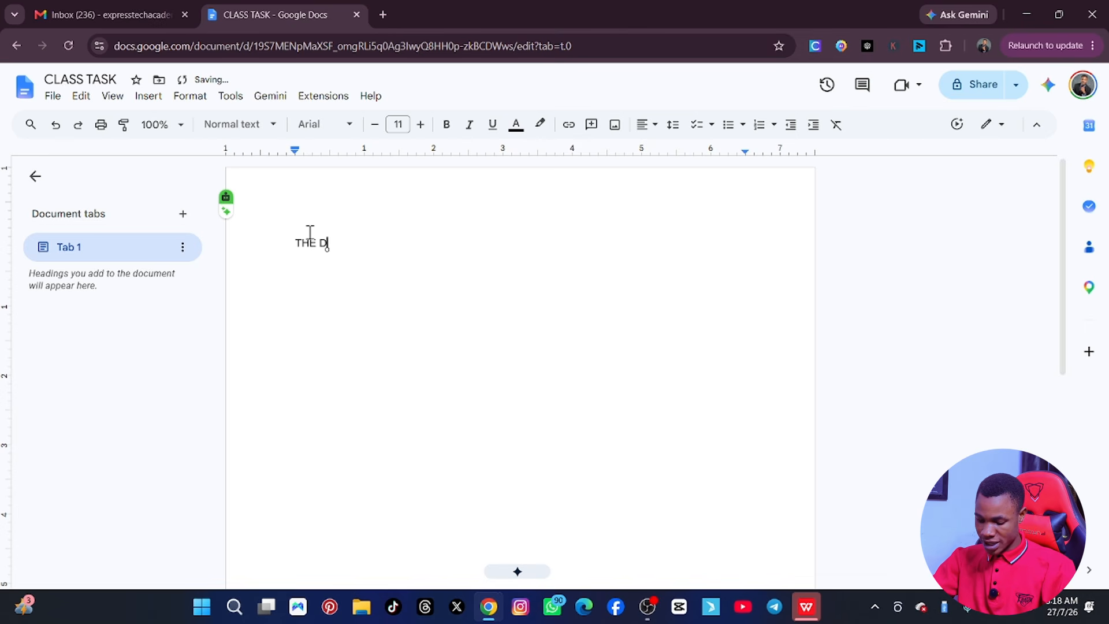
{"action": "key", "text": "BackSpace"}
{"action": "type", "text": "TEACHER "}
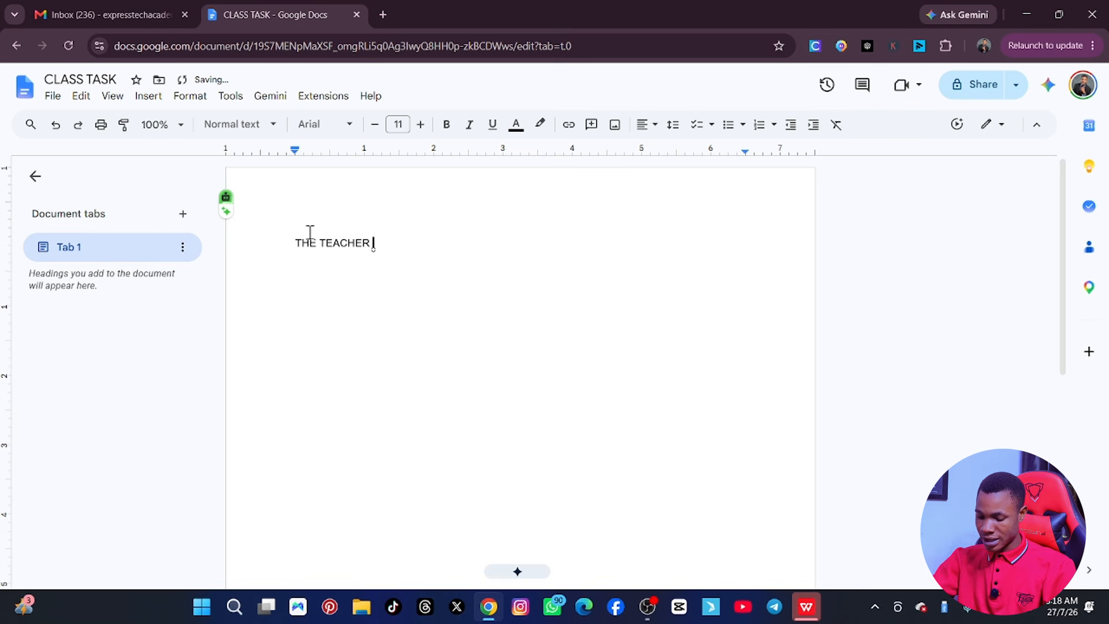
{"action": "type", "text": "IS A FOOOG"}
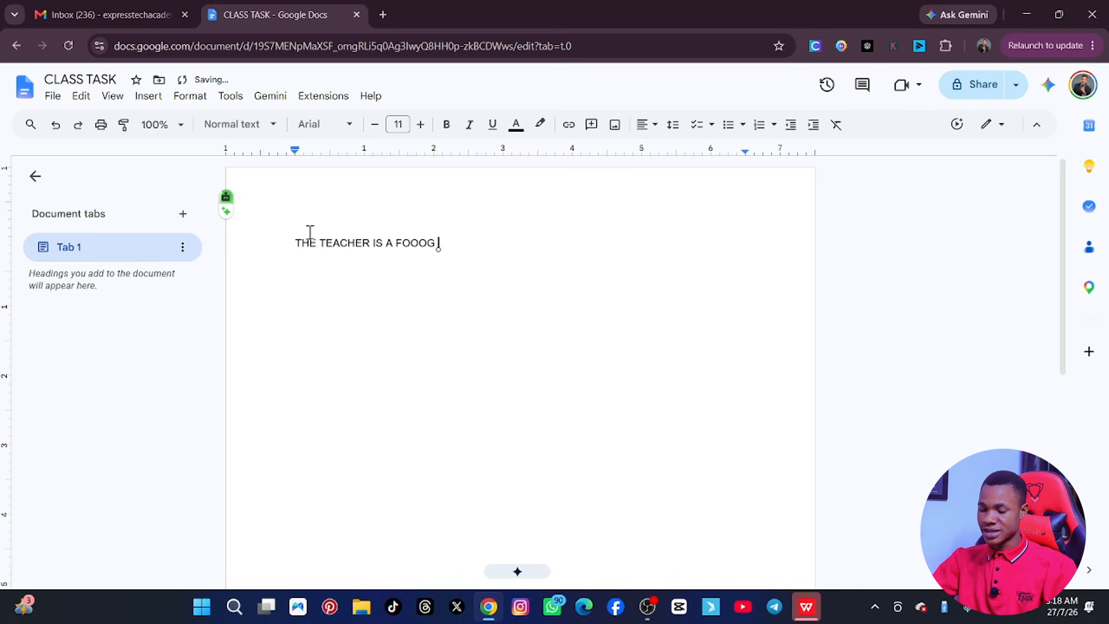
{"action": "key", "text": "BackSpace"}
{"action": "key", "text": "BackSpace"}
{"action": "key", "text": "BackSpace"}
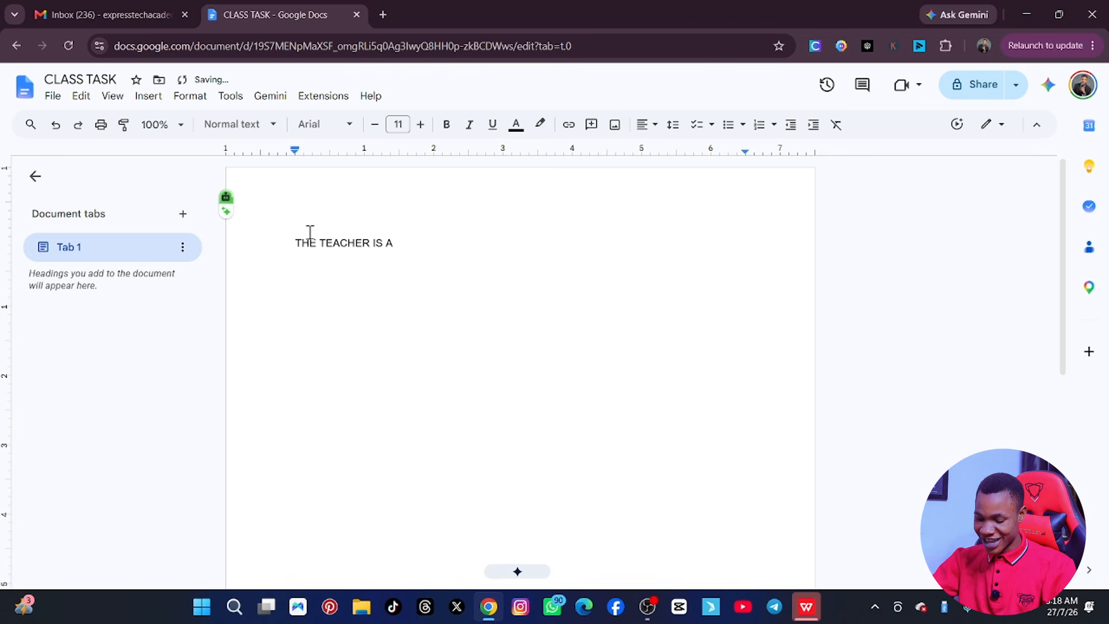
{"action": "type", "text": "GOOD MAN"}
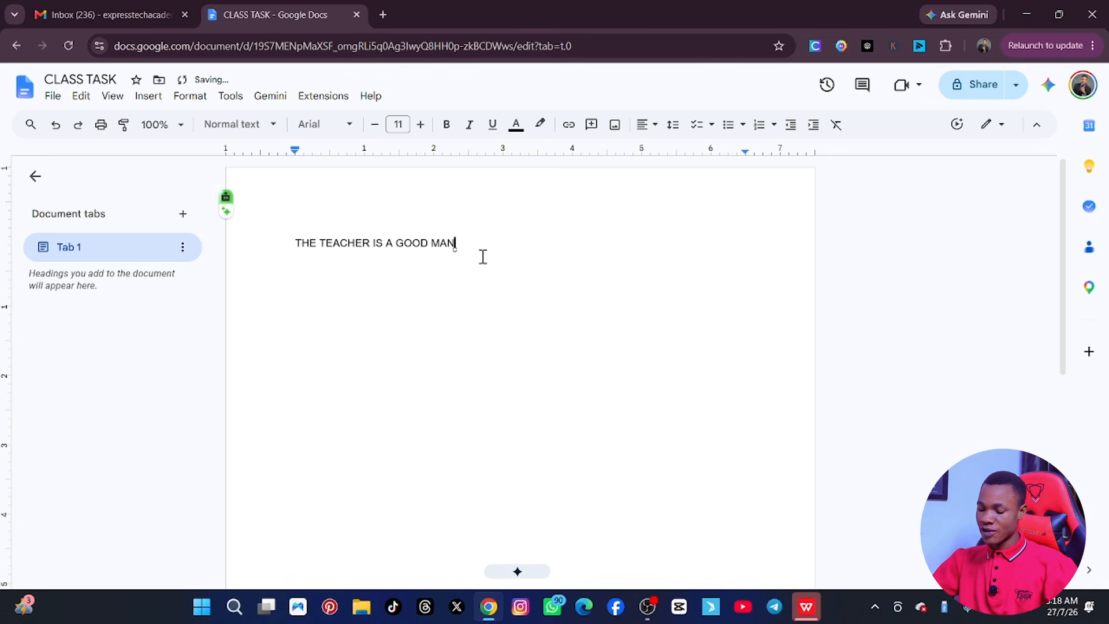
Add "GOOD TEACHER" and "TASK" as two separate lines below the first sentence
{"action": "key", "text": "Return"}
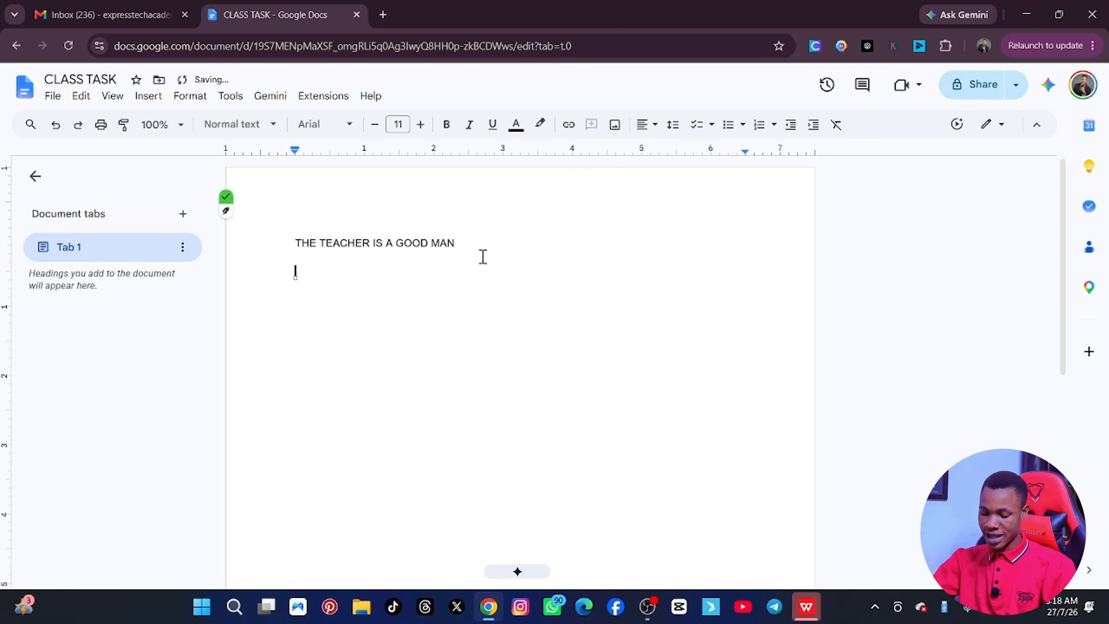
{"action": "type", "text": "GPOOD T"}
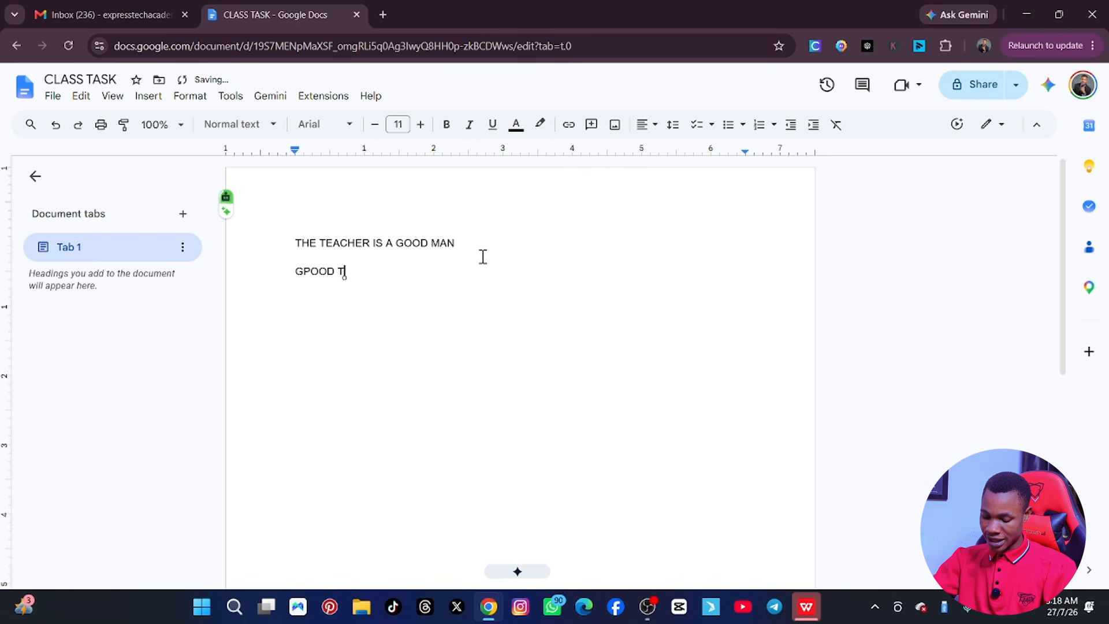
{"action": "type", "text": "EACHER"}
{"action": "key", "text": "Return"}
{"action": "type", "text": "T"}
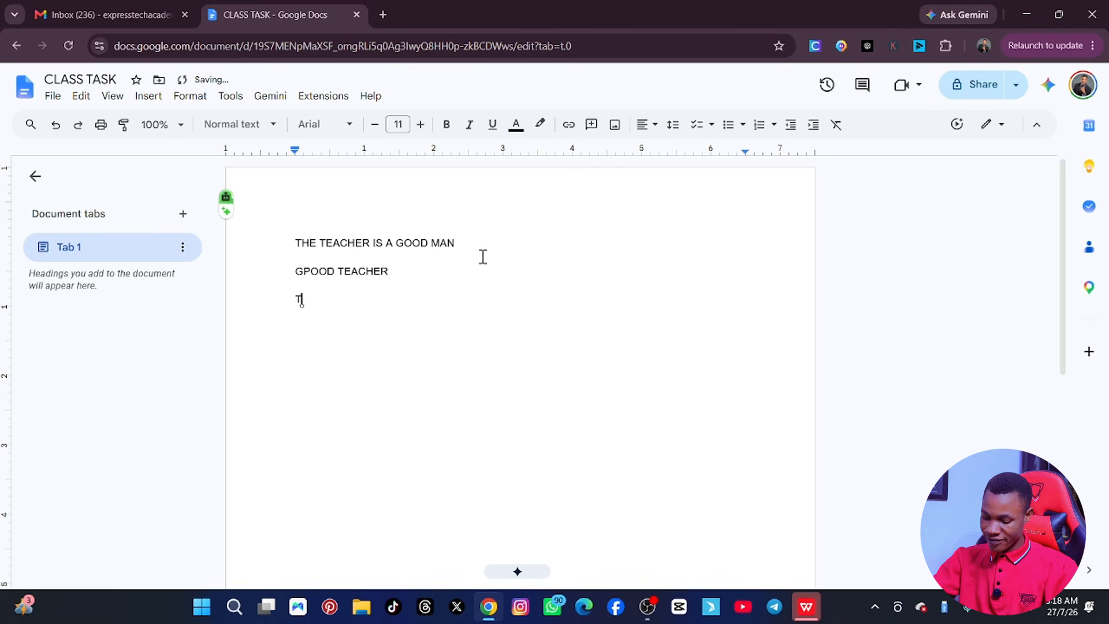
{"action": "type", "text": "ASK"}
{"action": "key", "text": "Return"}
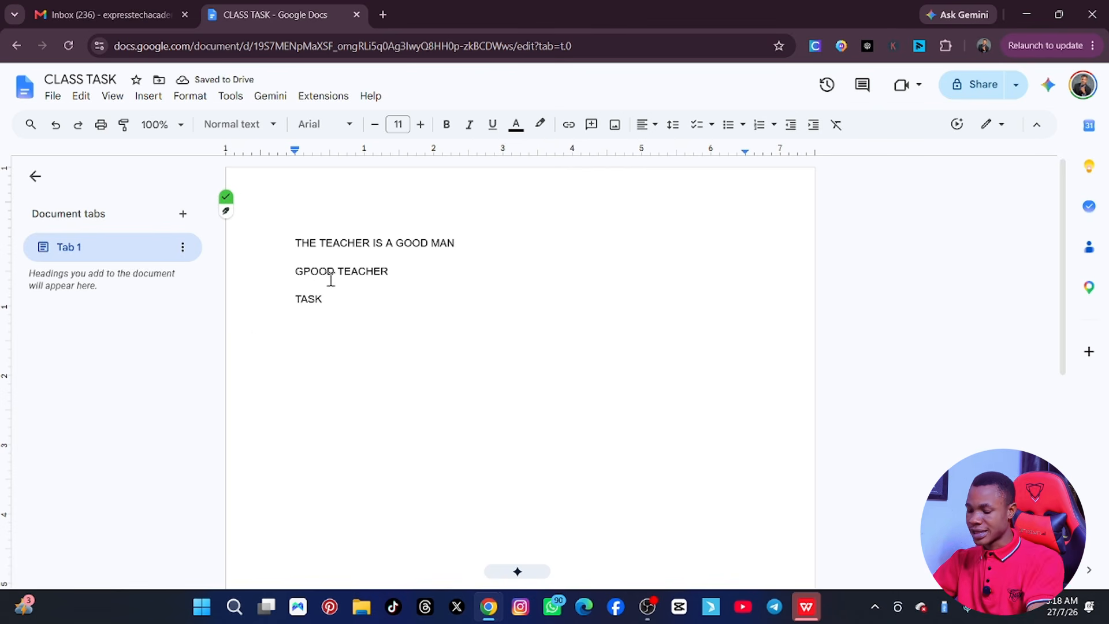
{"action": "key", "text": "BackSpace"}
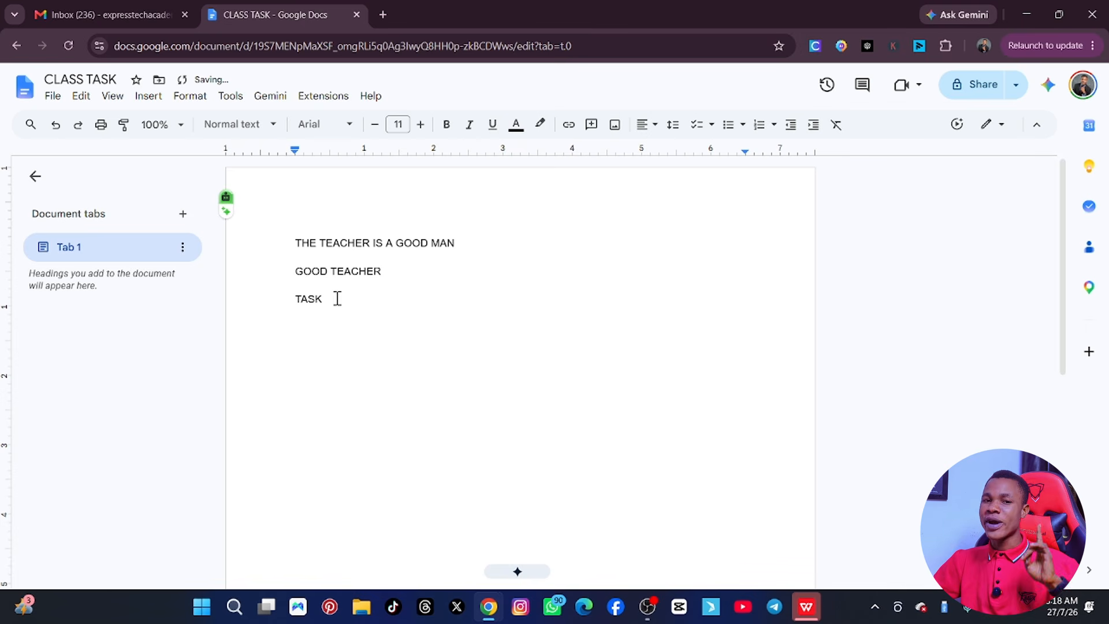
Set the page setup of the whole document to landscape orientation with A3 (11.69" x 16.54") paper
{"action": "scroll", "coordinate": [436, 339], "scroll_direction": "down", "scroll_amount": 2}
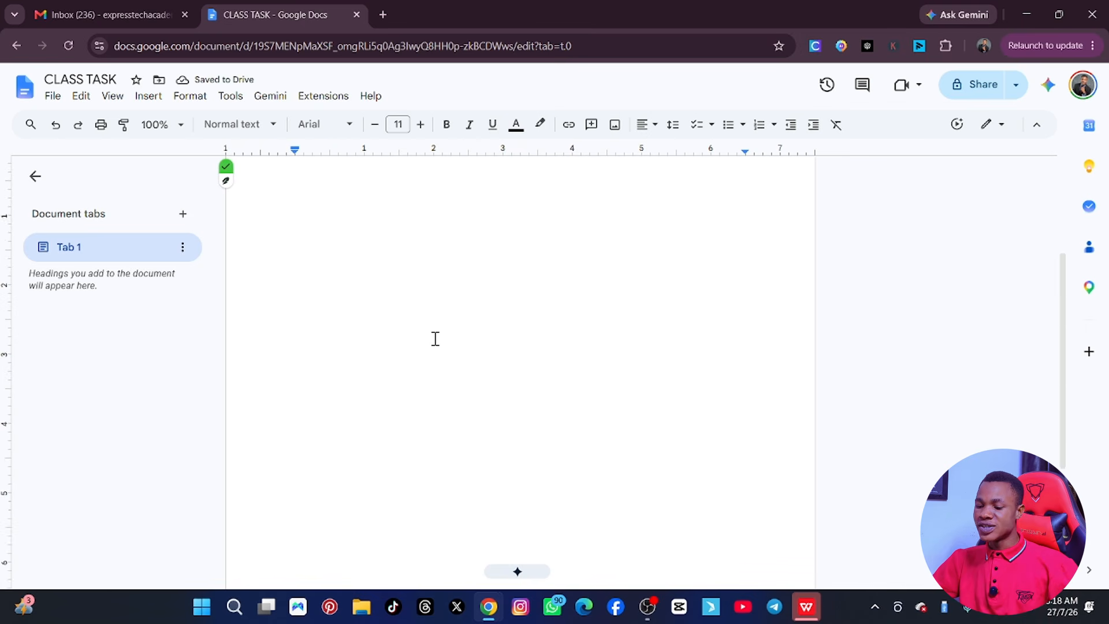
{"action": "scroll", "coordinate": [435, 339], "scroll_direction": "up", "scroll_amount": 2}
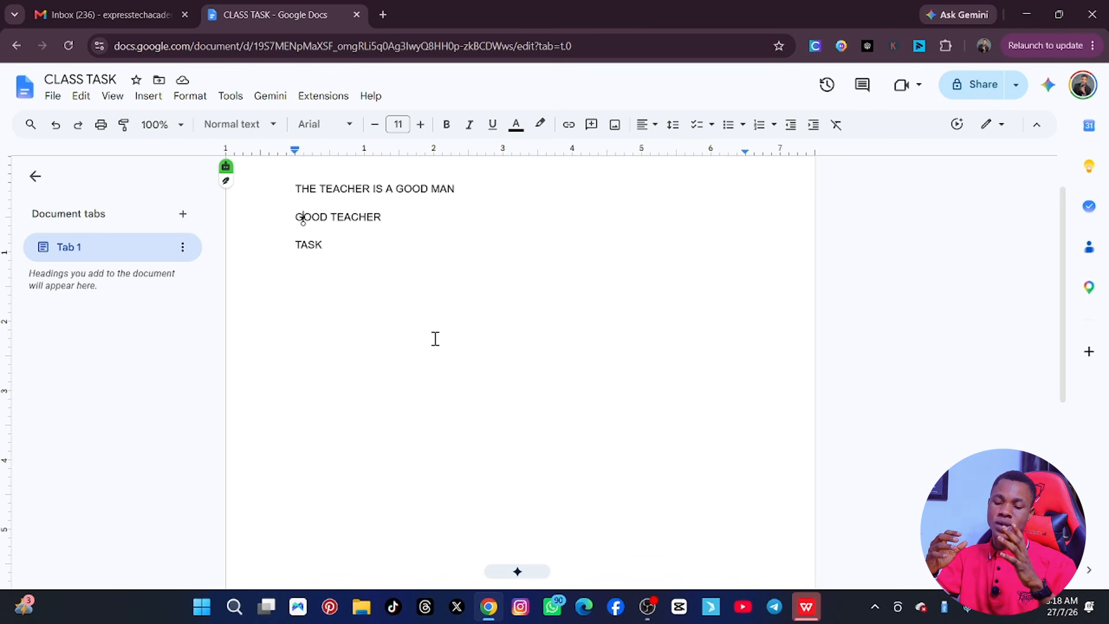
{"action": "left_click", "coordinate": [50, 97]}
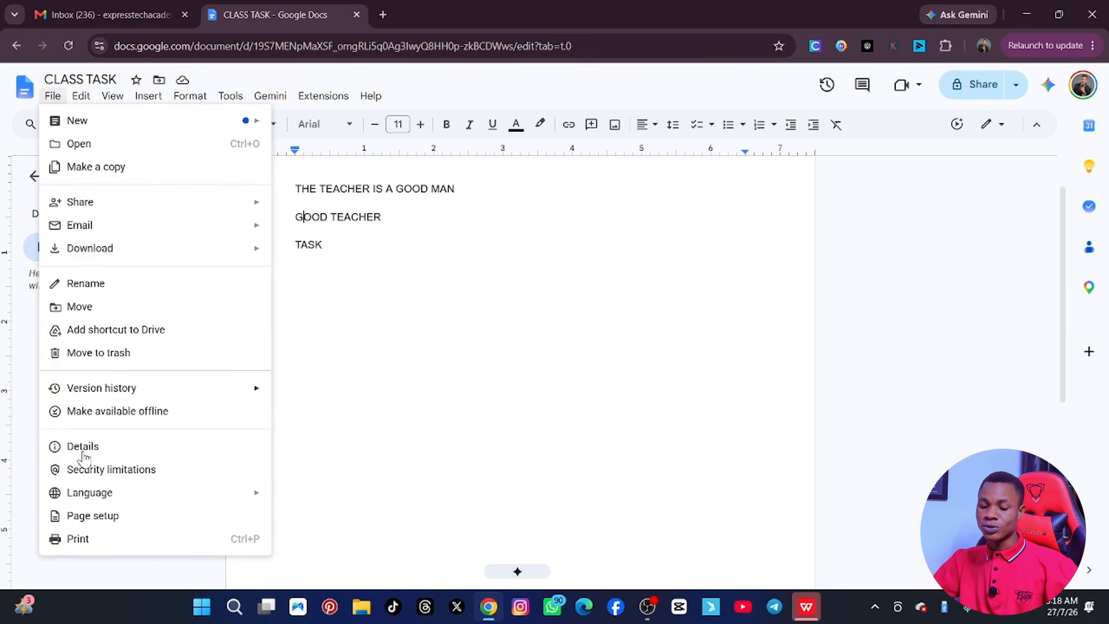
{"action": "left_click", "coordinate": [81, 515]}
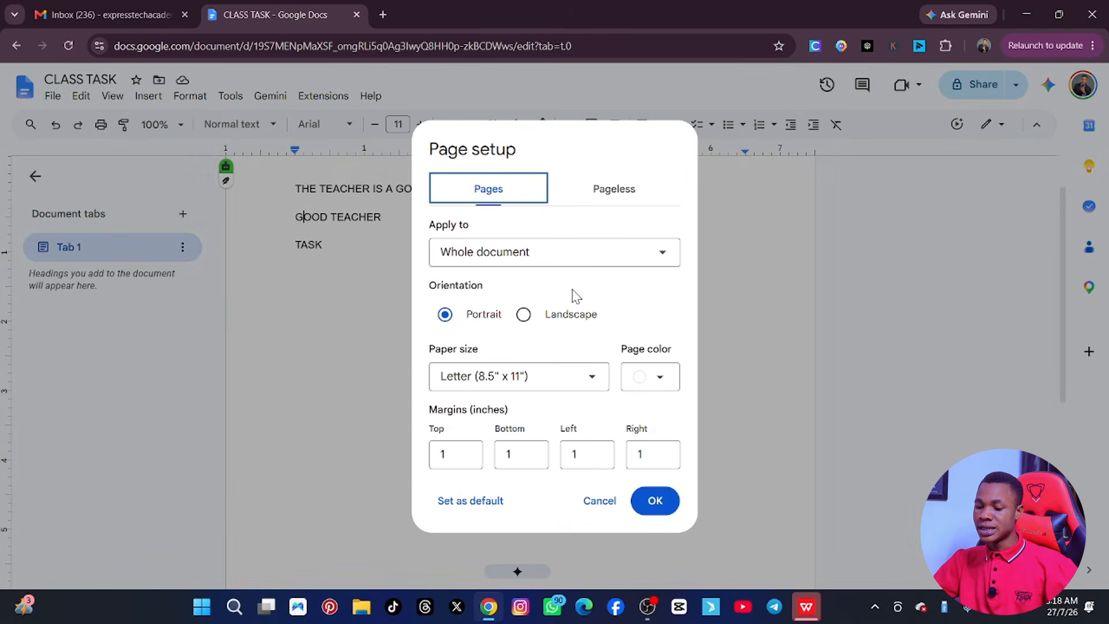
{"action": "left_click", "coordinate": [524, 315]}
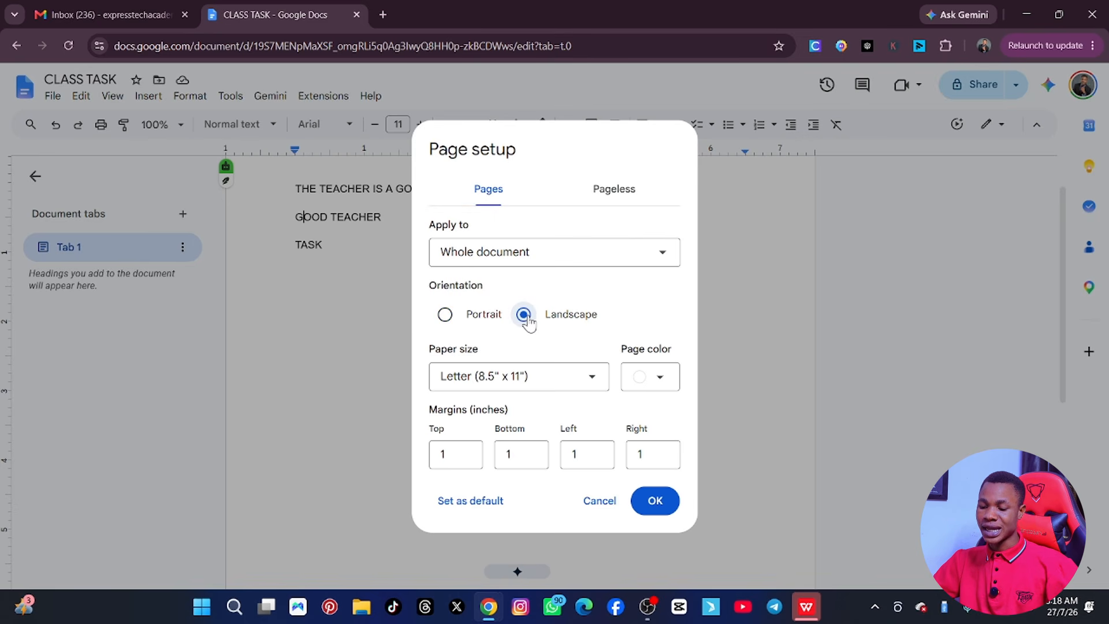
{"action": "left_click", "coordinate": [592, 378]}
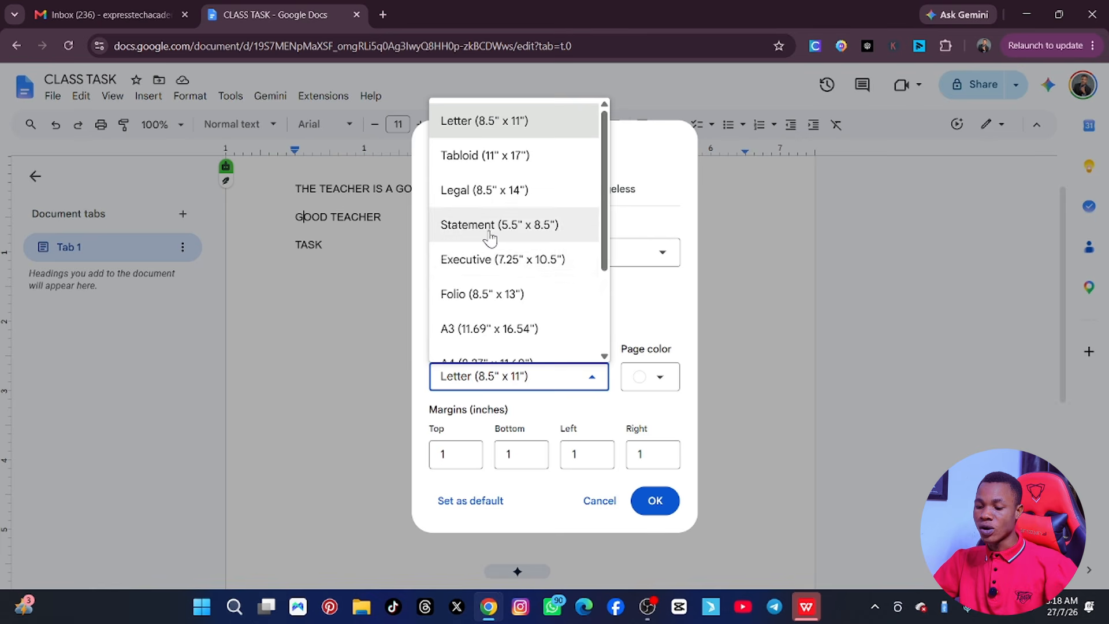
{"action": "left_click", "coordinate": [475, 329]}
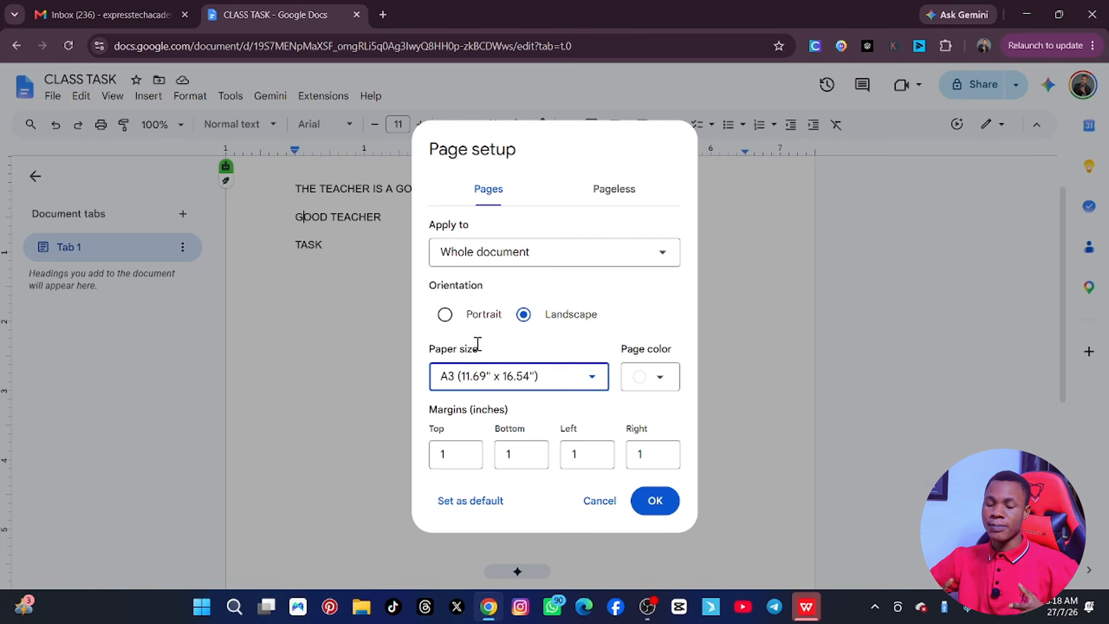
{"action": "left_click", "coordinate": [655, 501]}
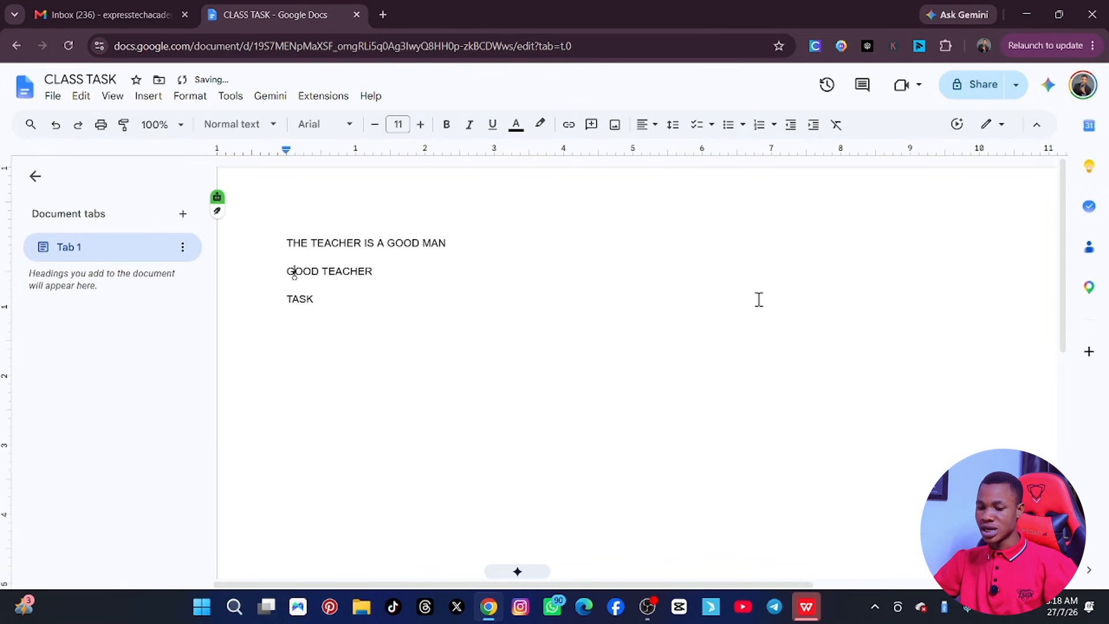
{"action": "scroll", "coordinate": [719, 326], "scroll_direction": "down", "scroll_amount": 5}
{"action": "scroll", "coordinate": [720, 325], "scroll_direction": "up", "scroll_amount": 5}
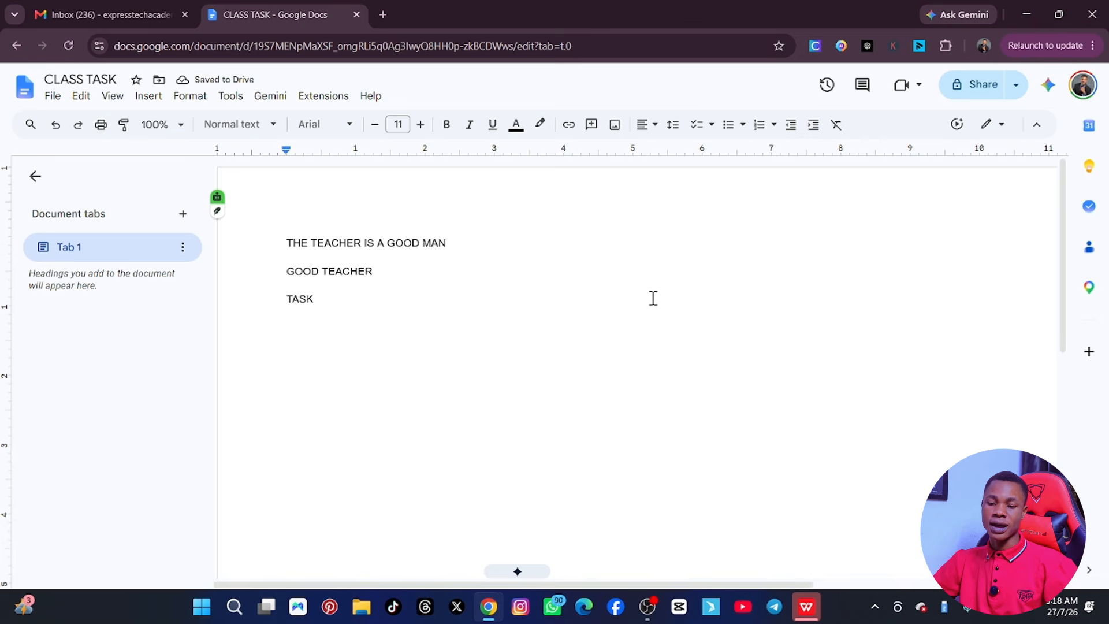
Set the page setup of the whole document to portrait orientation with A4 (8.27" x 11.69") paper
{"action": "left_click", "coordinate": [52, 95]}
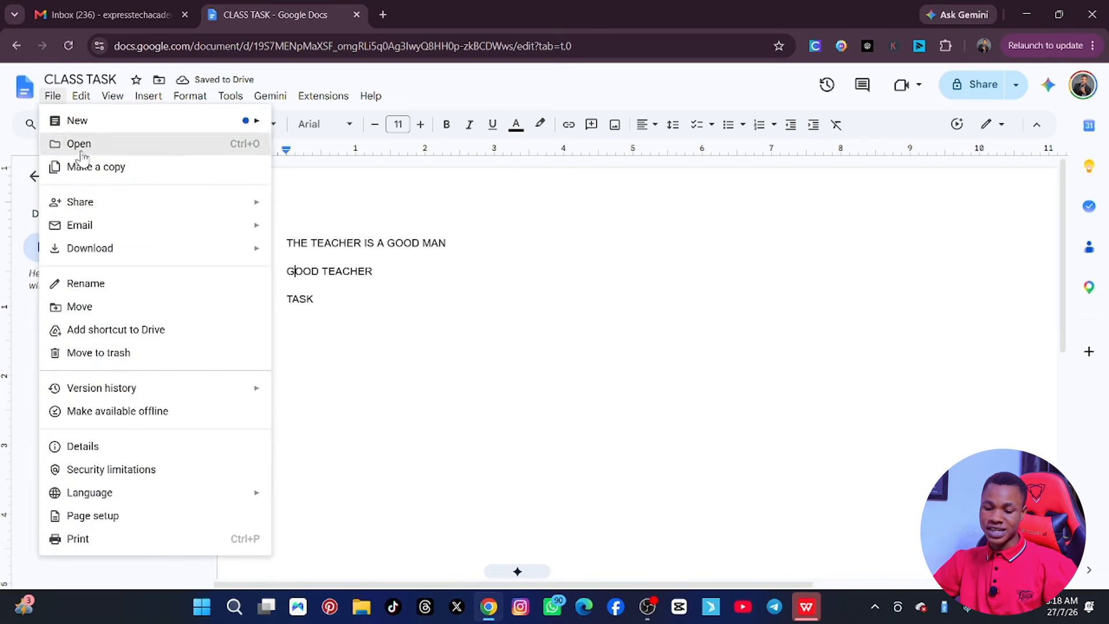
{"action": "left_click", "coordinate": [110, 516]}
{"action": "left_click", "coordinate": [471, 316]}
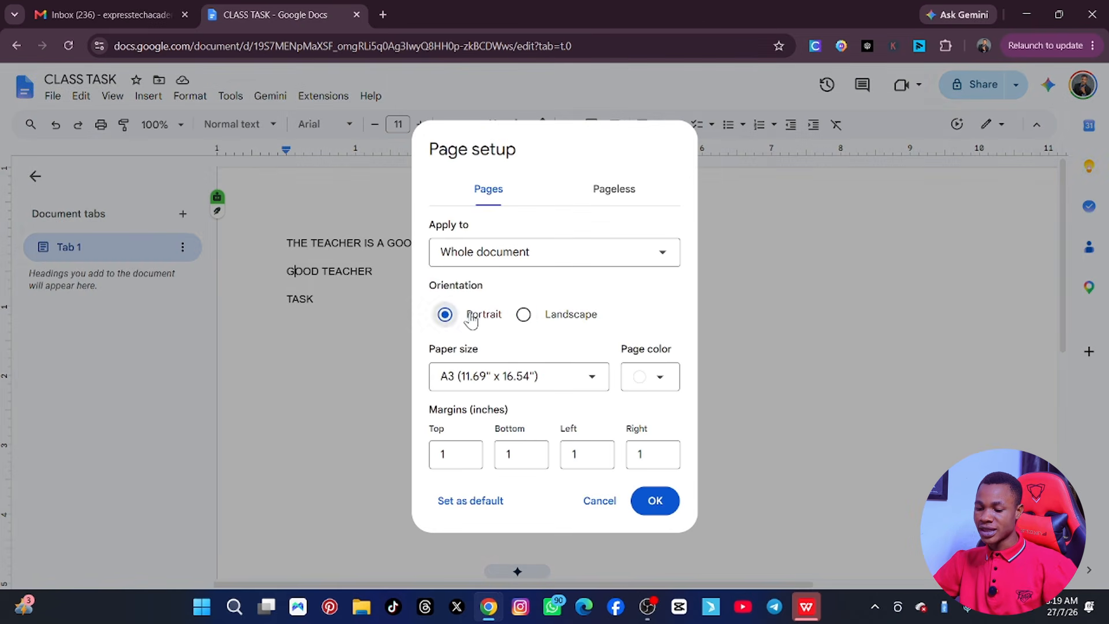
{"action": "left_click", "coordinate": [578, 385]}
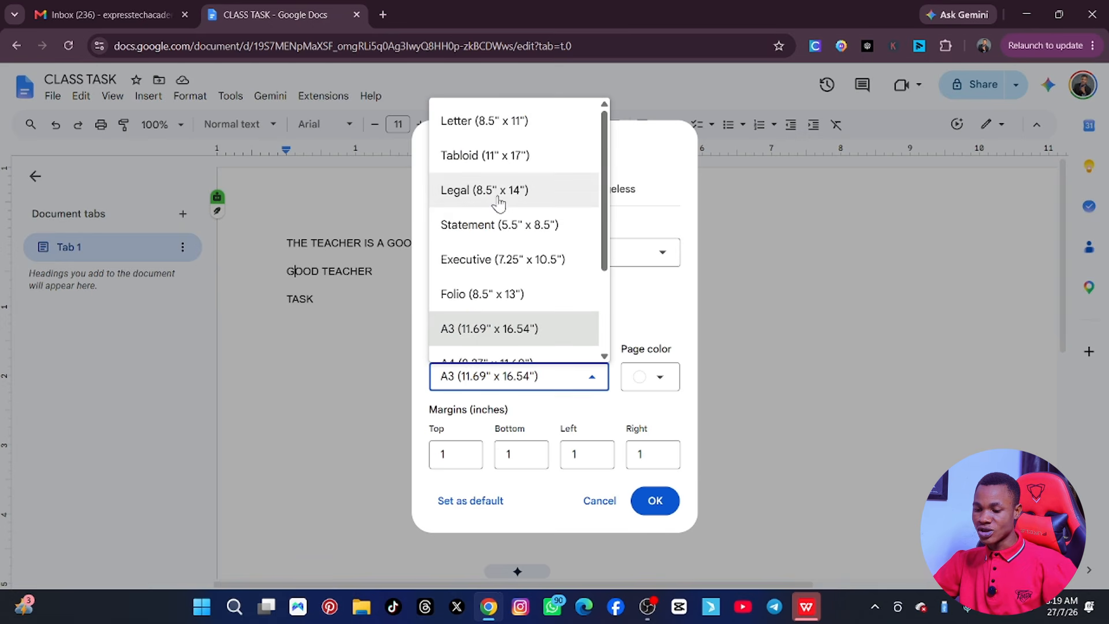
{"action": "scroll", "coordinate": [504, 220], "scroll_direction": "down", "scroll_amount": 2}
{"action": "left_click", "coordinate": [492, 235]}
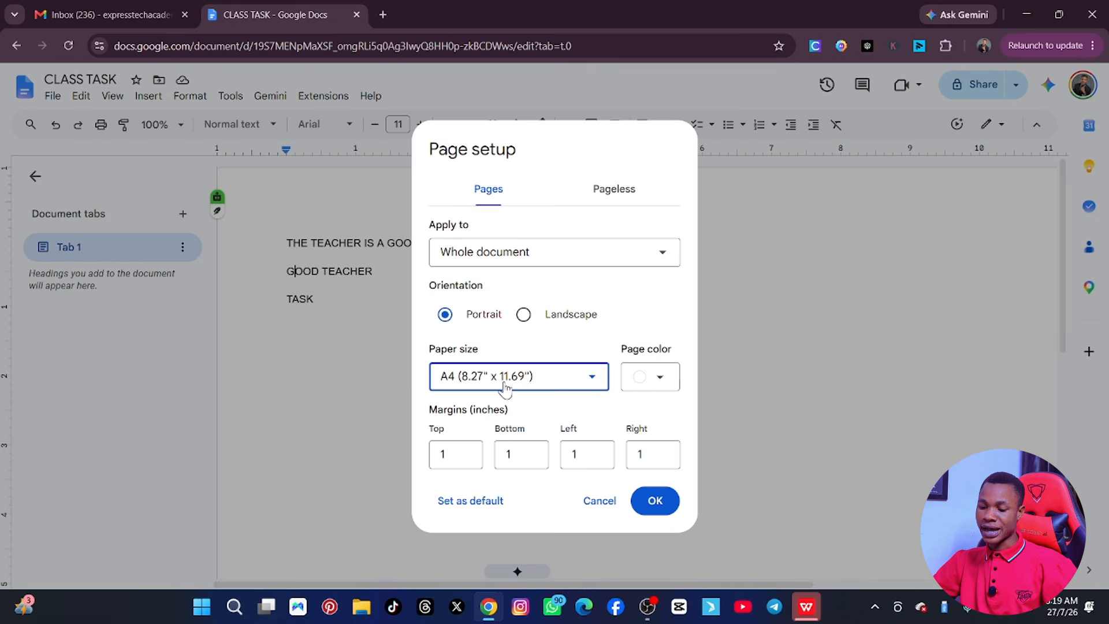
{"action": "left_click", "coordinate": [647, 377]}
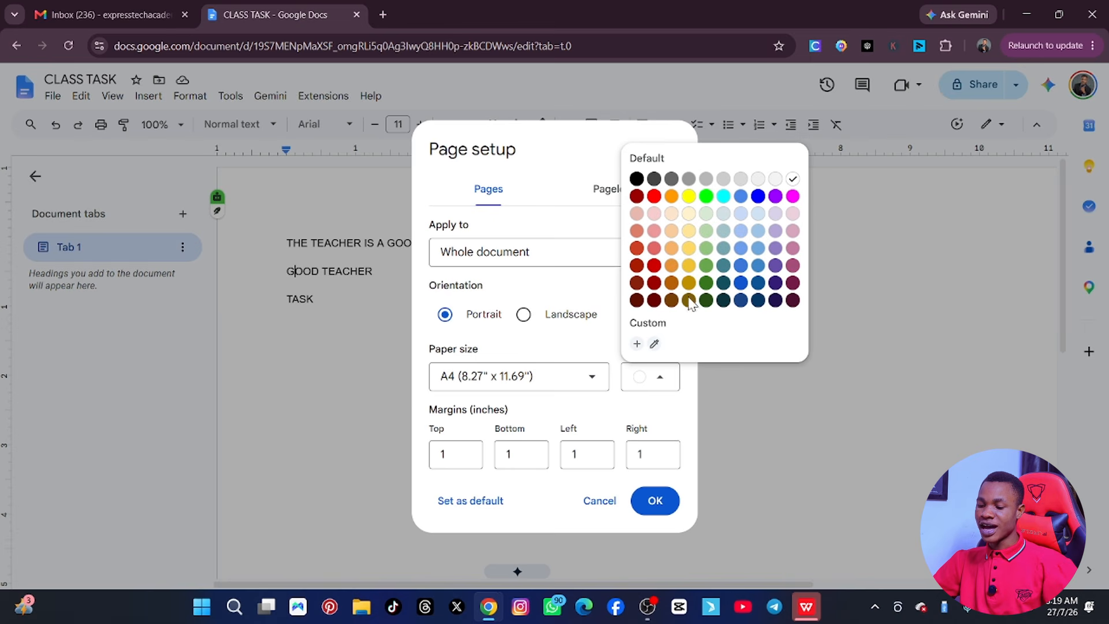
{"action": "left_click", "coordinate": [562, 292]}
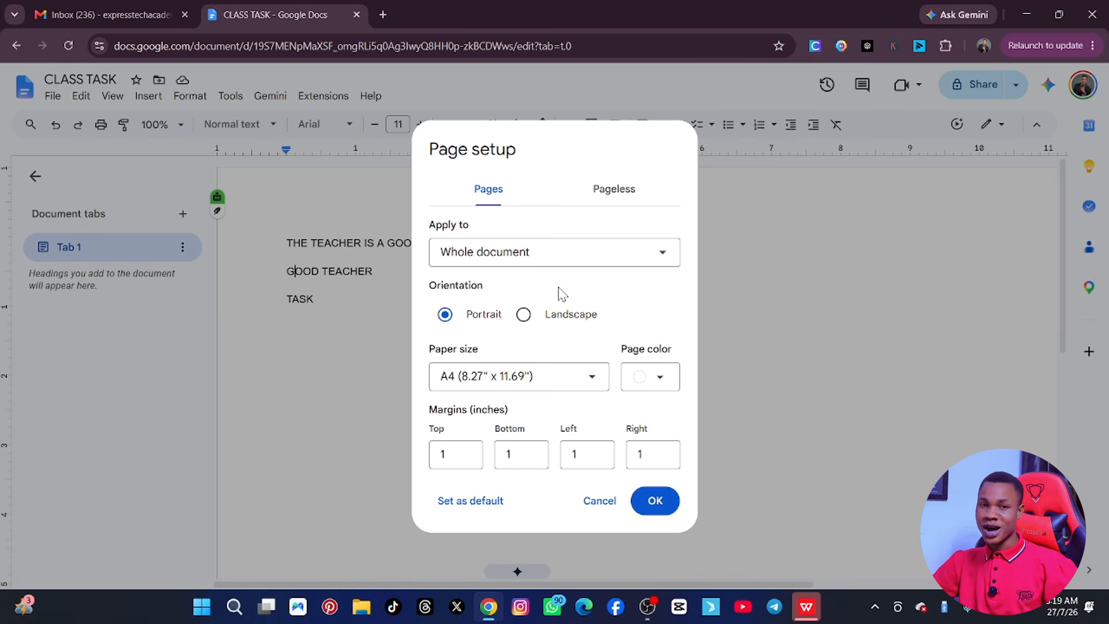
{"action": "left_click", "coordinate": [654, 501]}
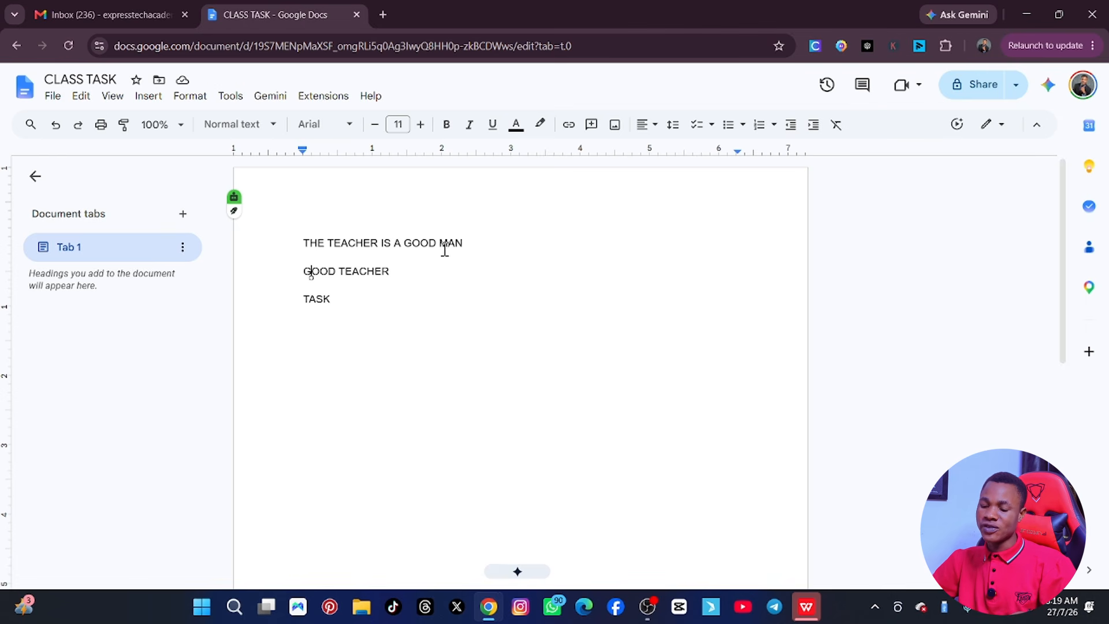
Look through the paragraph styles available for the line "THE TEACHER IS A GOOD MAN" without applying one
{"action": "left_click_drag", "start_coordinate": [483, 240], "coordinate": [273, 240]}
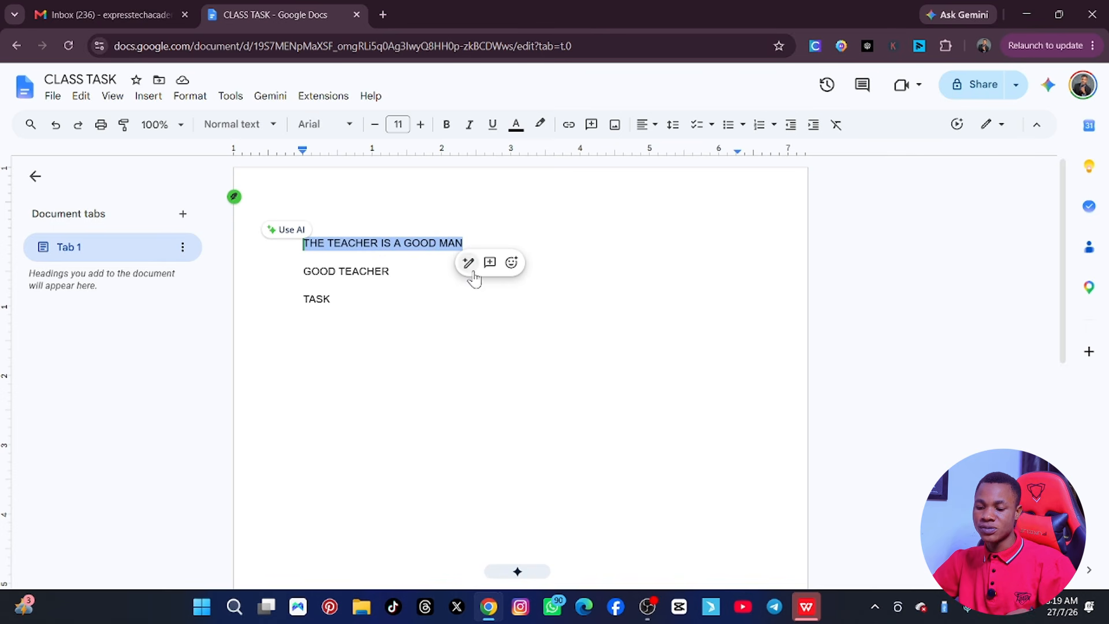
{"action": "left_click", "coordinate": [272, 128]}
{"action": "mouse_move", "coordinate": [266, 221]}
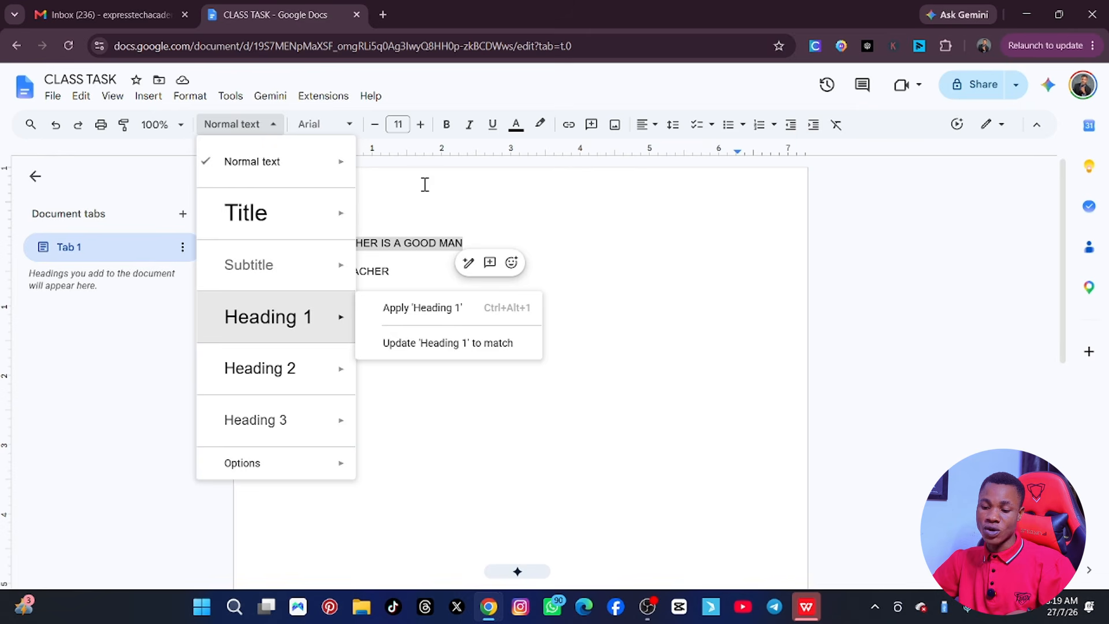
{"action": "left_click", "coordinate": [427, 186]}
{"action": "left_click", "coordinate": [444, 202]}
Try the Anton SC font on the line "THE TEACHER IS A GOOD MAN" and change it to Black Han Sans
{"action": "left_click", "coordinate": [277, 248]}
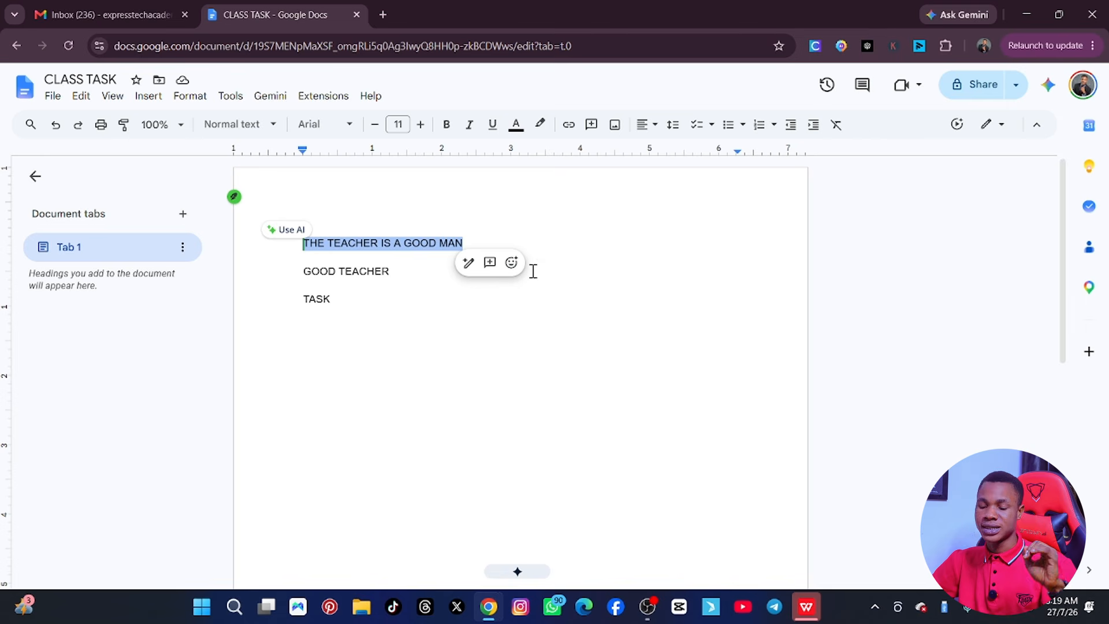
{"action": "left_click", "coordinate": [343, 133]}
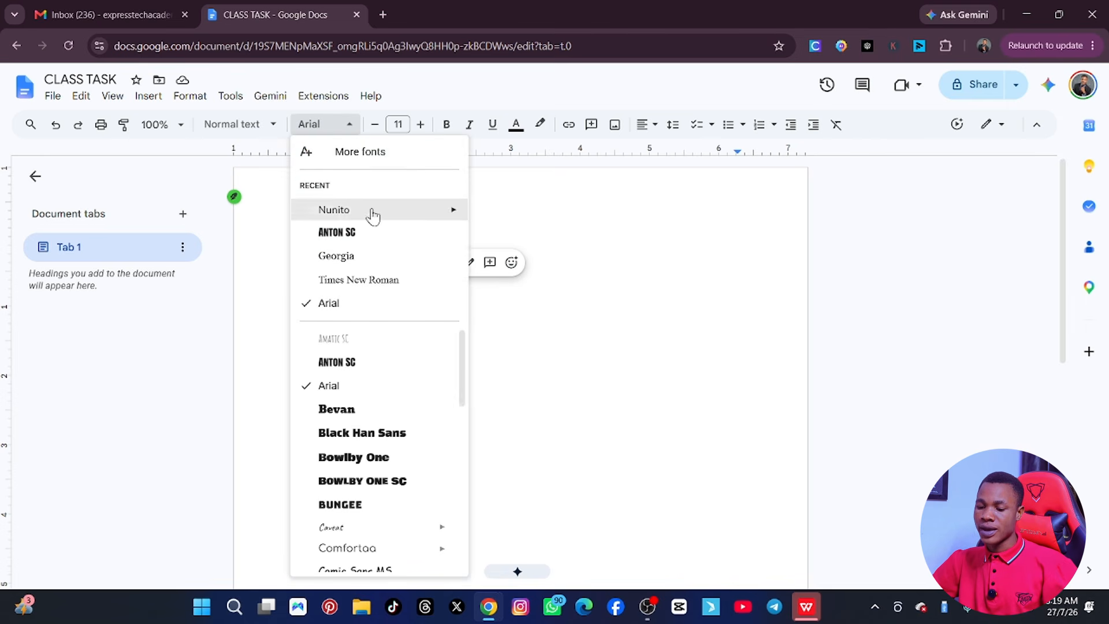
{"action": "left_click", "coordinate": [347, 240]}
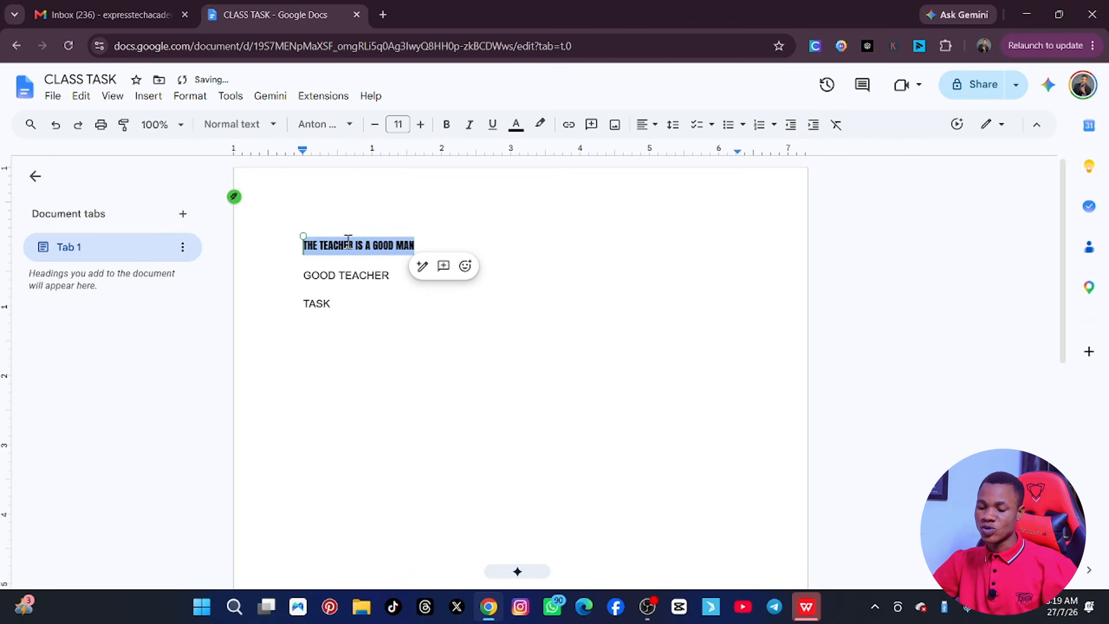
{"action": "left_click", "coordinate": [349, 135]}
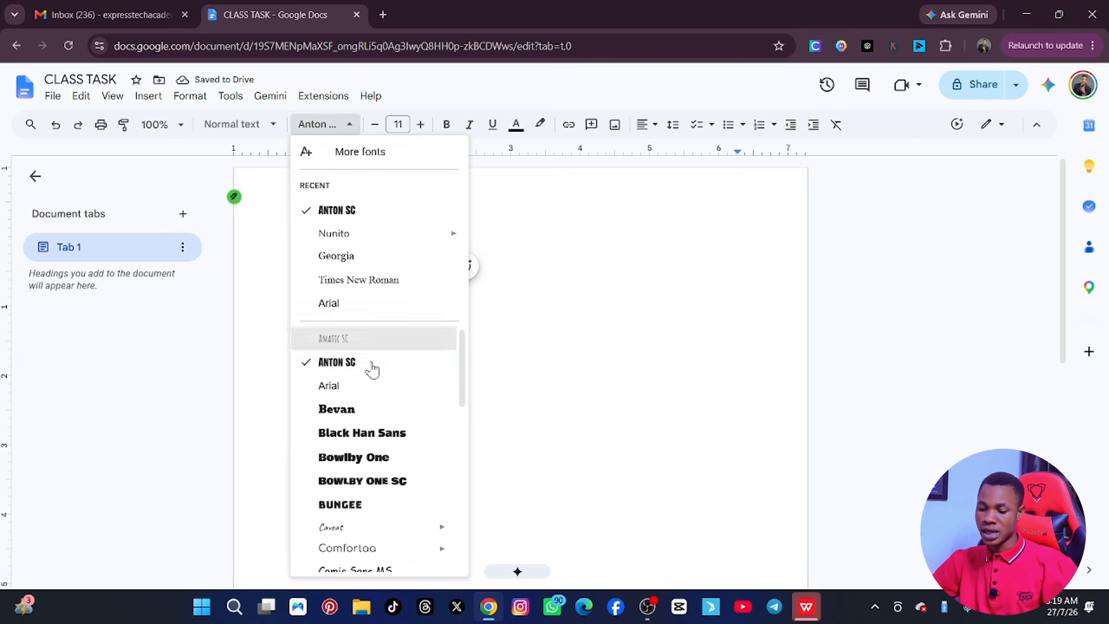
{"action": "left_click", "coordinate": [353, 434]}
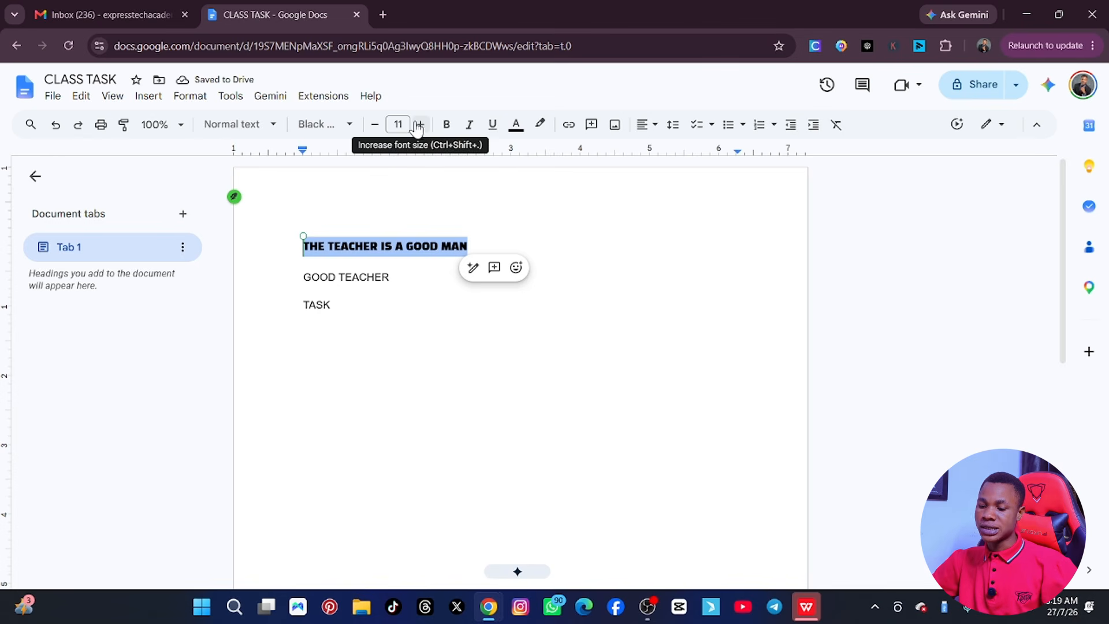
Reduce the font size of the first line to 8 and enlarge it to 16
{"action": "left_click", "coordinate": [375, 125]}
{"action": "left_click", "coordinate": [375, 124]}
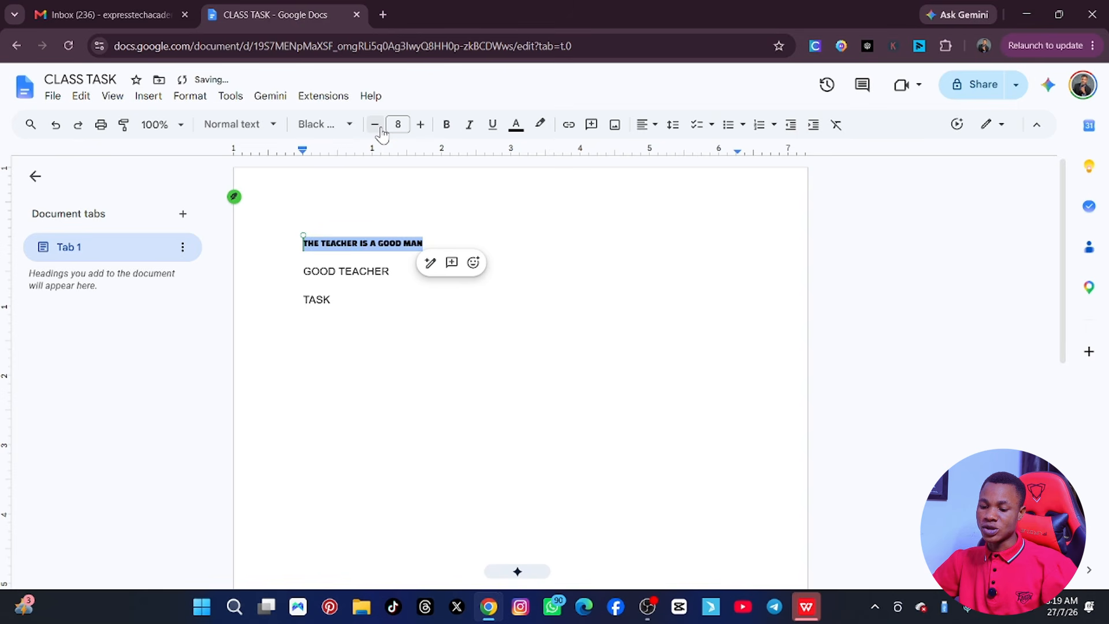
{"action": "left_click", "coordinate": [420, 125]}
{"action": "left_click", "coordinate": [420, 124]}
{"action": "left_click", "coordinate": [421, 125]}
{"action": "left_click", "coordinate": [421, 124]}
{"action": "left_click", "coordinate": [421, 125]}
{"action": "left_click", "coordinate": [420, 125]}
{"action": "left_click", "coordinate": [420, 124]}
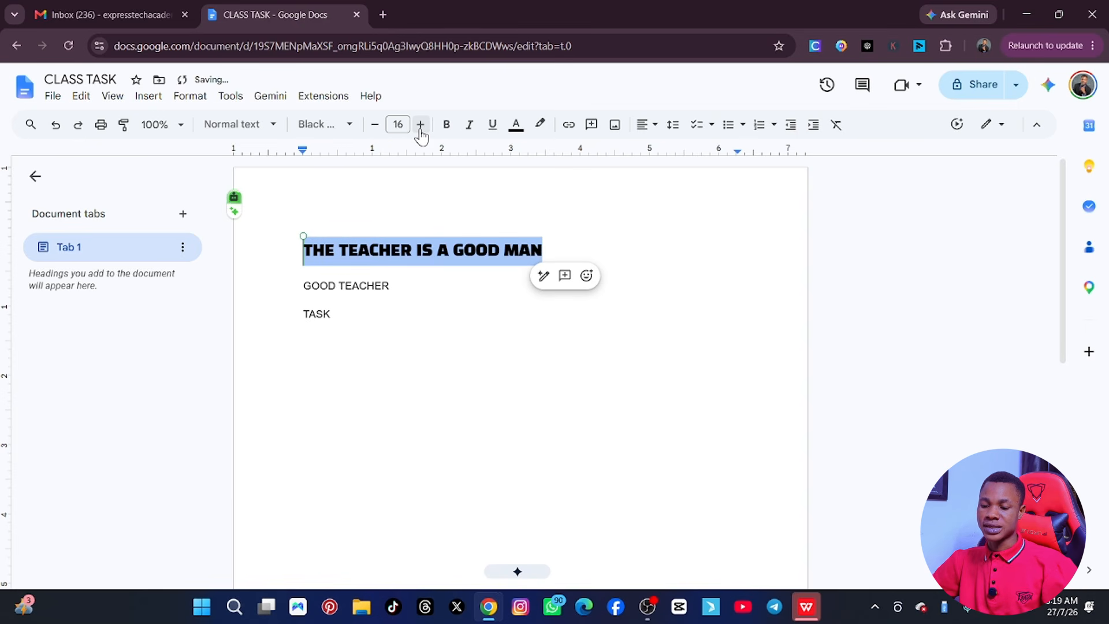
Try bold formatting on the first line, remove it again and check the font list
{"action": "left_click", "coordinate": [447, 127]}
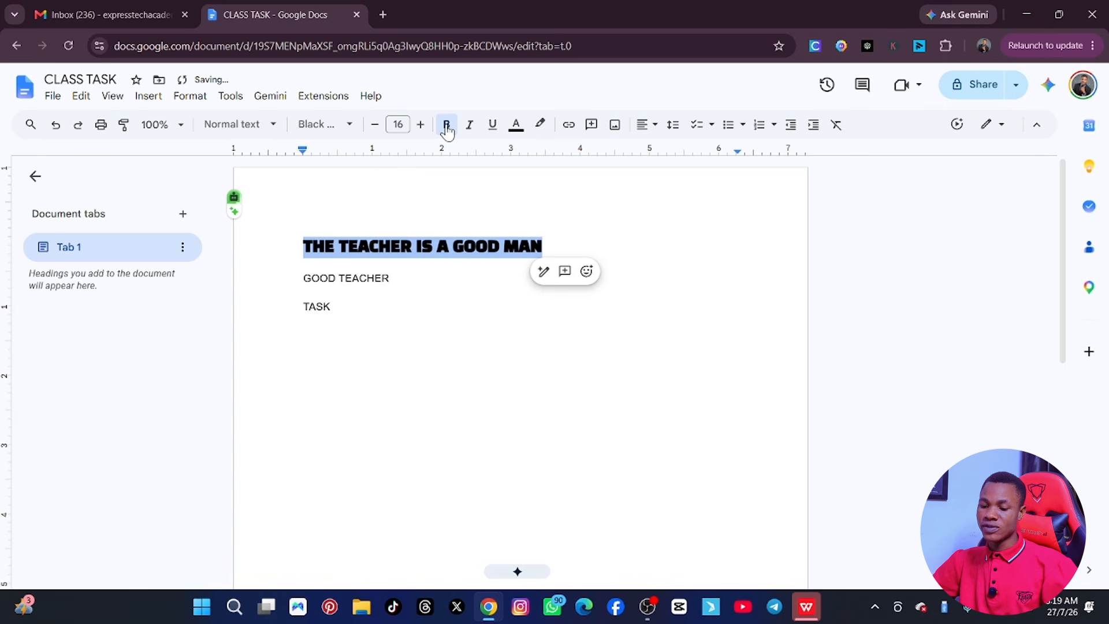
{"action": "left_click", "coordinate": [446, 128]}
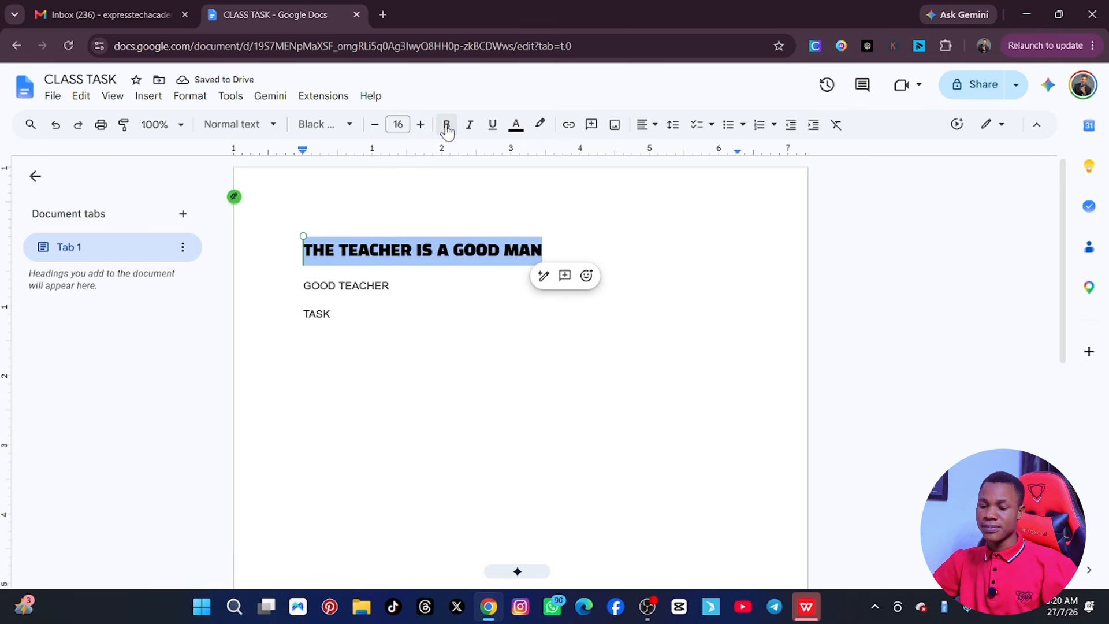
{"action": "left_click", "coordinate": [327, 125]}
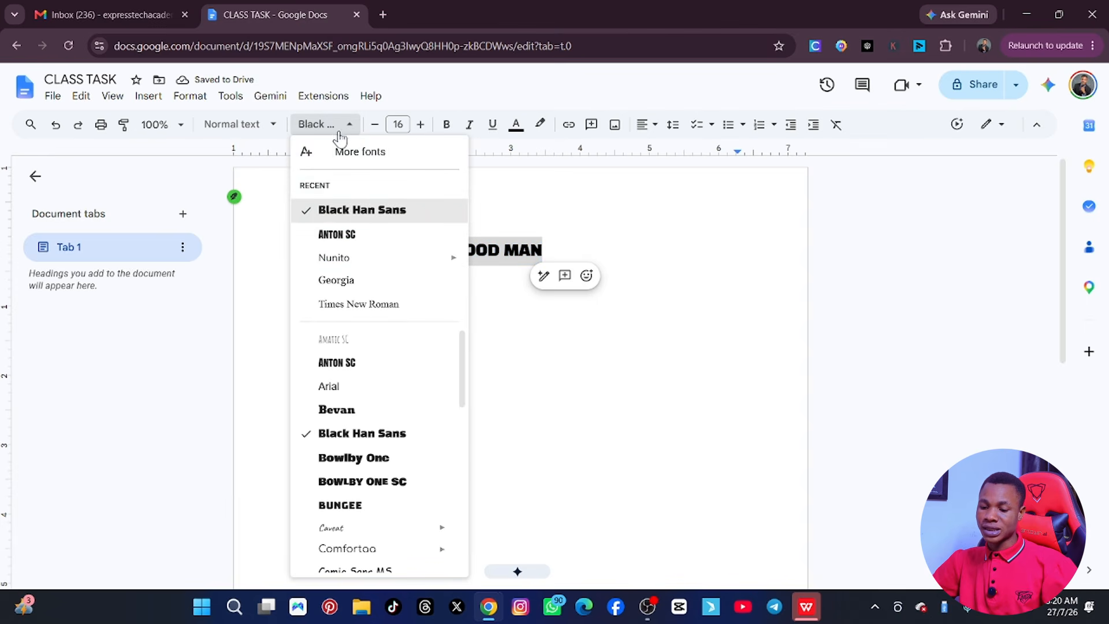
{"action": "left_click", "coordinate": [521, 229]}
Make the "GOOD TEACHER" line italic and underlined, trying bold on it first
{"action": "left_click_drag", "start_coordinate": [419, 295], "coordinate": [285, 293]}
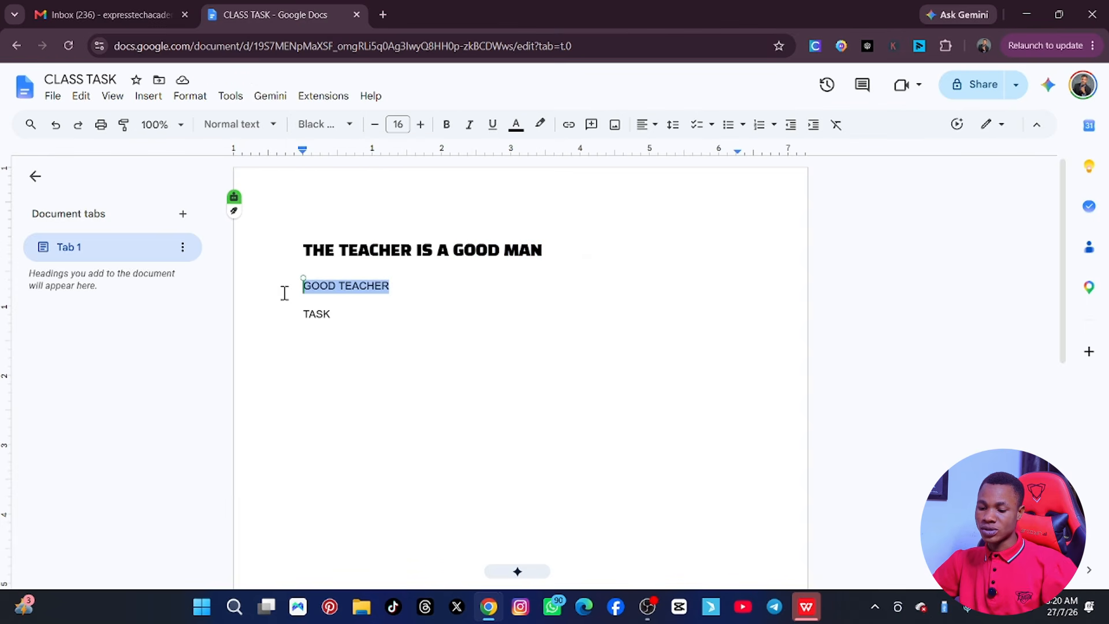
{"action": "left_click", "coordinate": [447, 125]}
{"action": "left_click", "coordinate": [451, 125]}
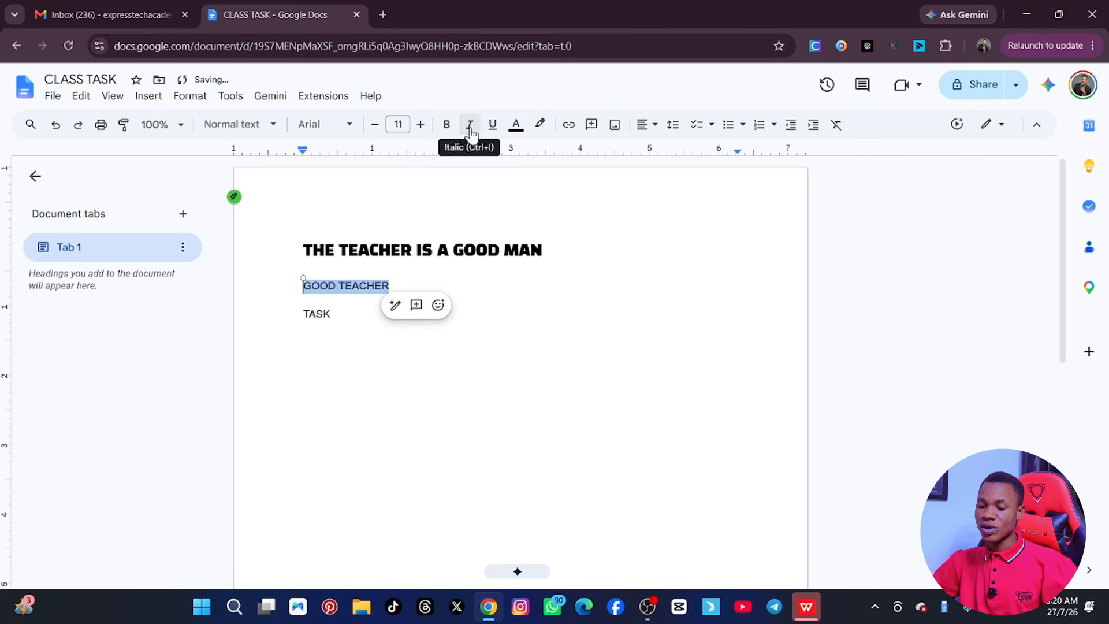
{"action": "left_click", "coordinate": [470, 132]}
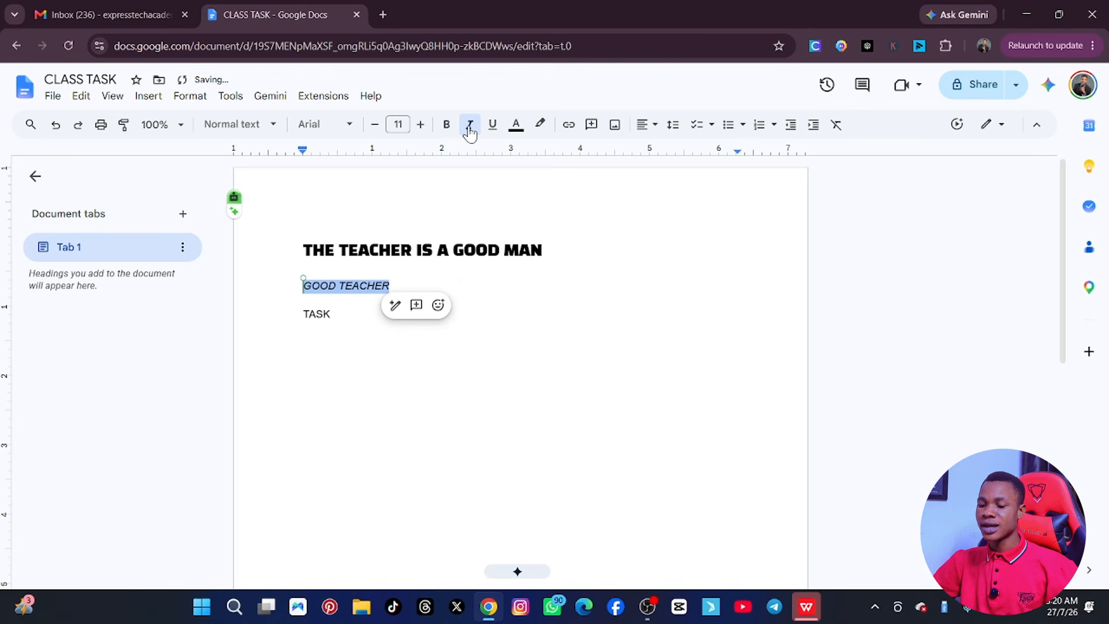
{"action": "left_click", "coordinate": [493, 128]}
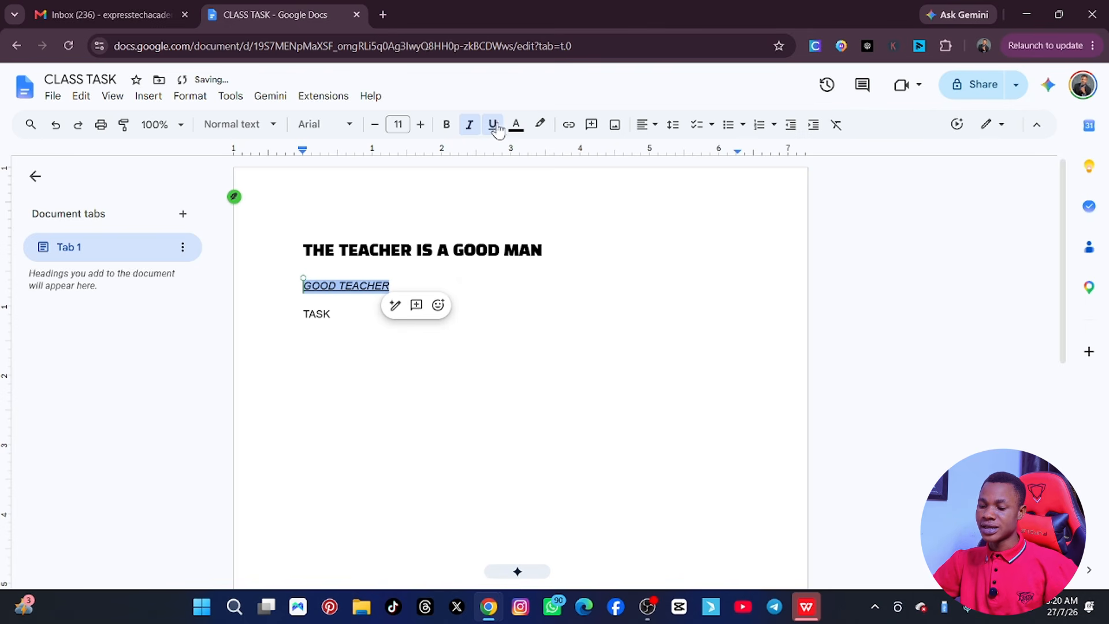
Color the "GOOD TEACHER" text red and highlight it in yellow
{"action": "left_click", "coordinate": [515, 125]}
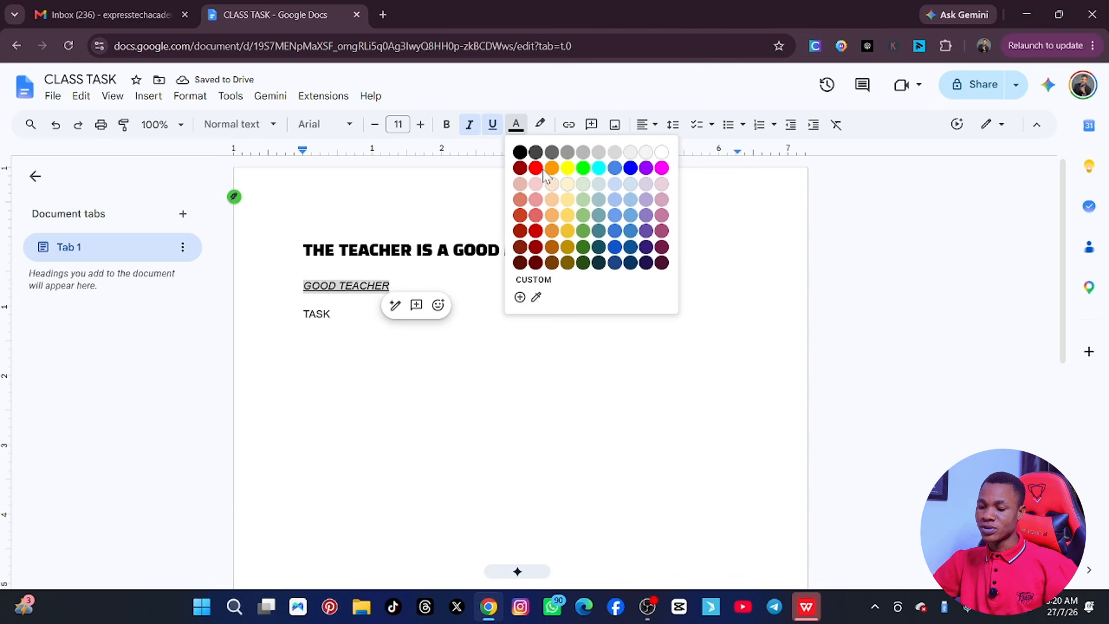
{"action": "left_click", "coordinate": [535, 168]}
{"action": "left_click", "coordinate": [538, 125]}
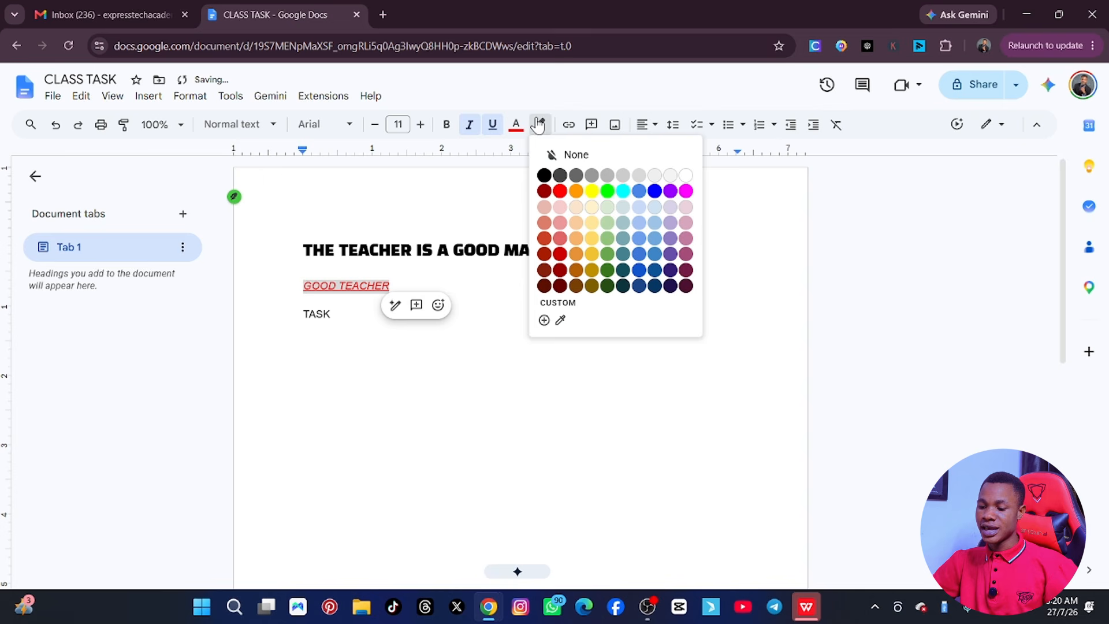
{"action": "left_click", "coordinate": [592, 192]}
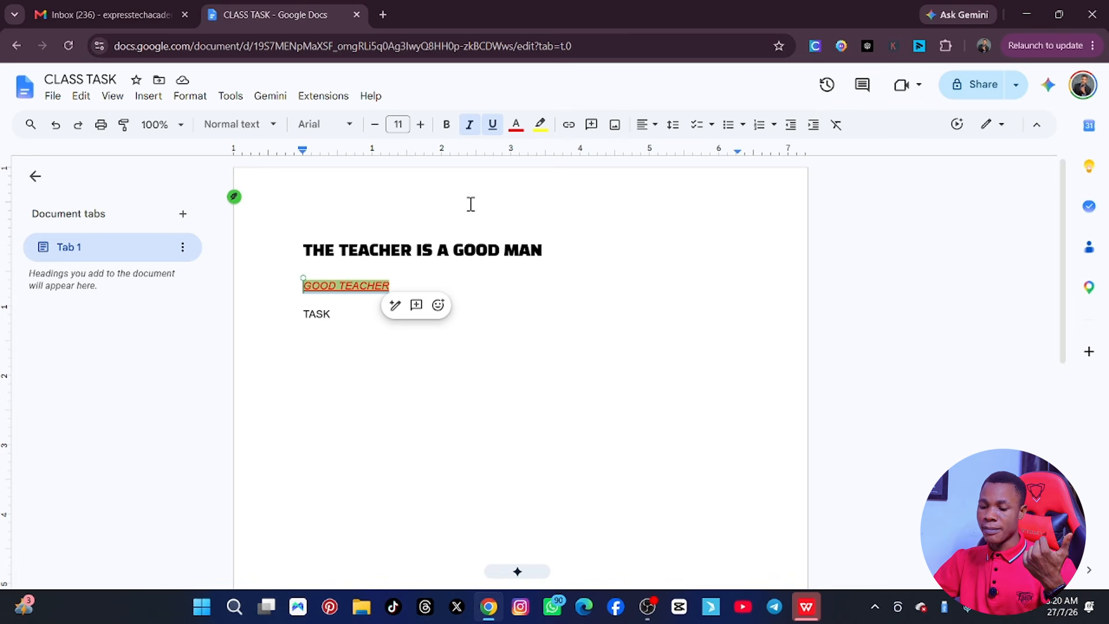
Try centre, right and left alignment on the "GOOD TEACHER" line and finish with justified alignment
{"action": "left_click", "coordinate": [569, 124]}
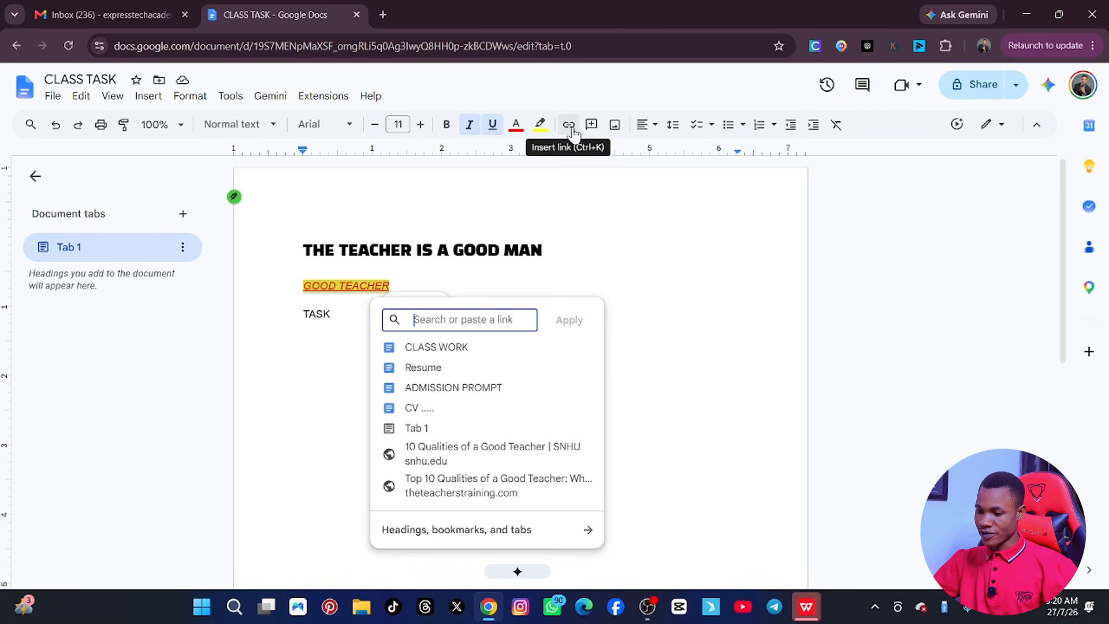
{"action": "left_click", "coordinate": [651, 128]}
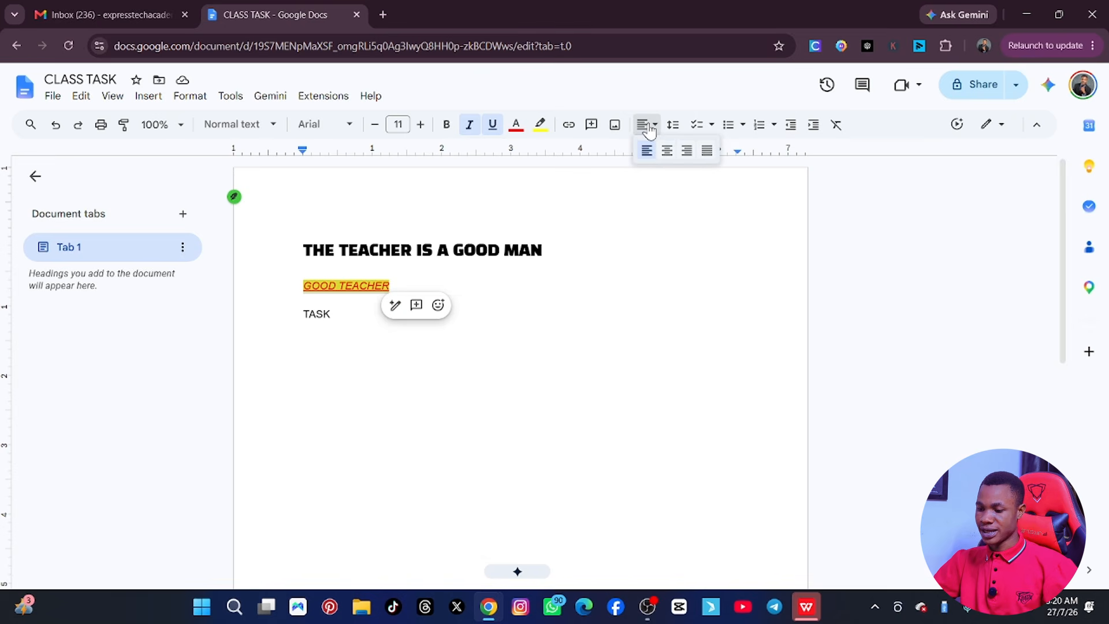
{"action": "left_click", "coordinate": [669, 152]}
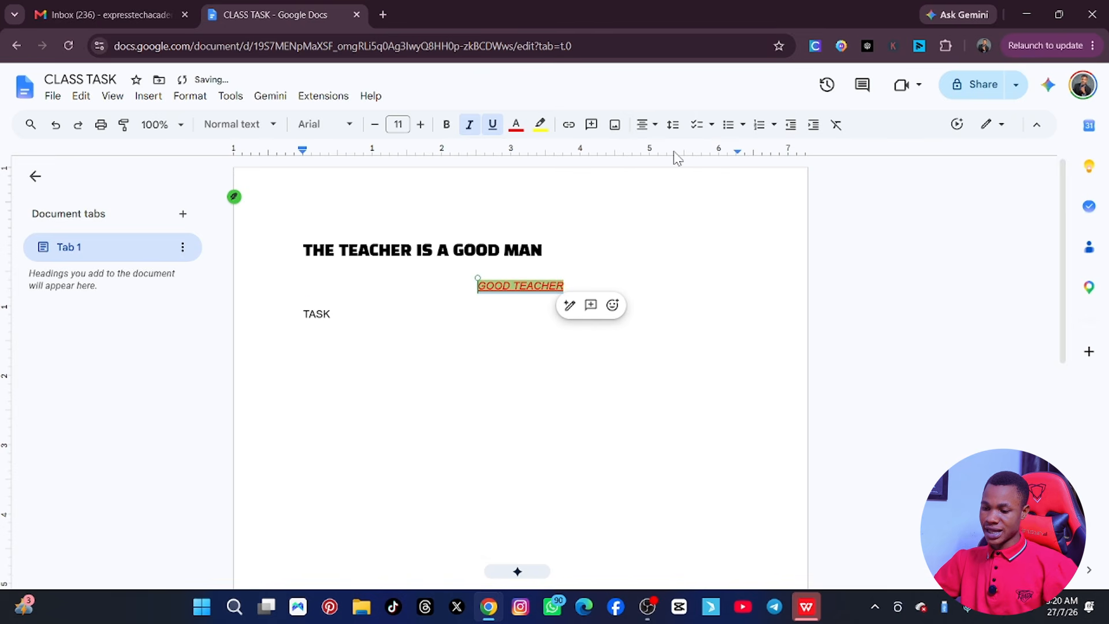
{"action": "left_click", "coordinate": [646, 125]}
{"action": "left_click", "coordinate": [687, 150]}
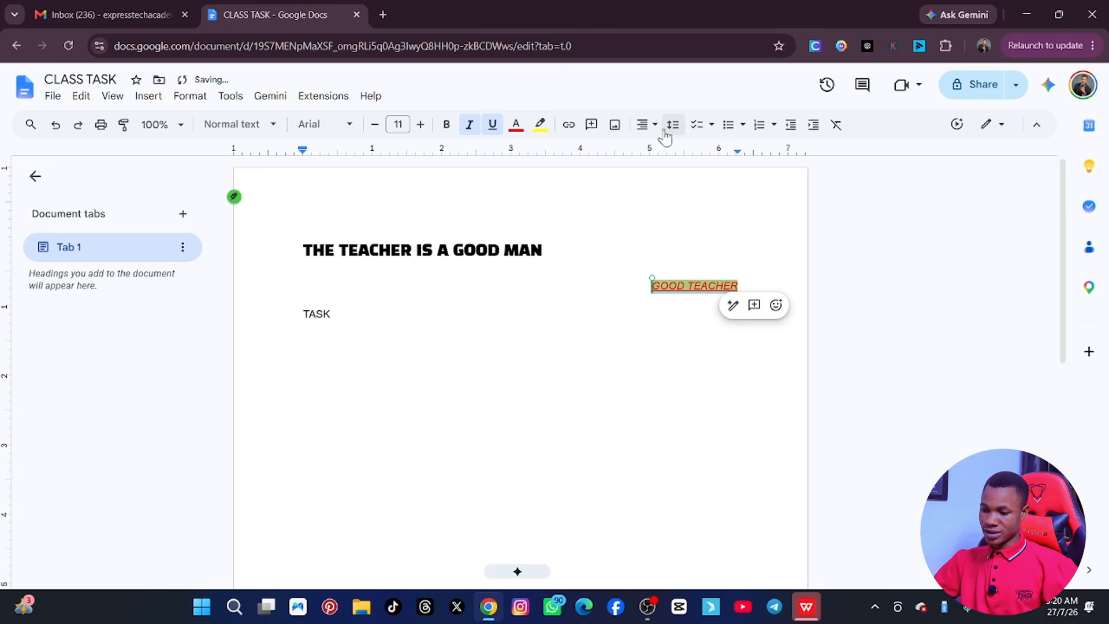
{"action": "left_click", "coordinate": [647, 124]}
{"action": "left_click", "coordinate": [648, 151]}
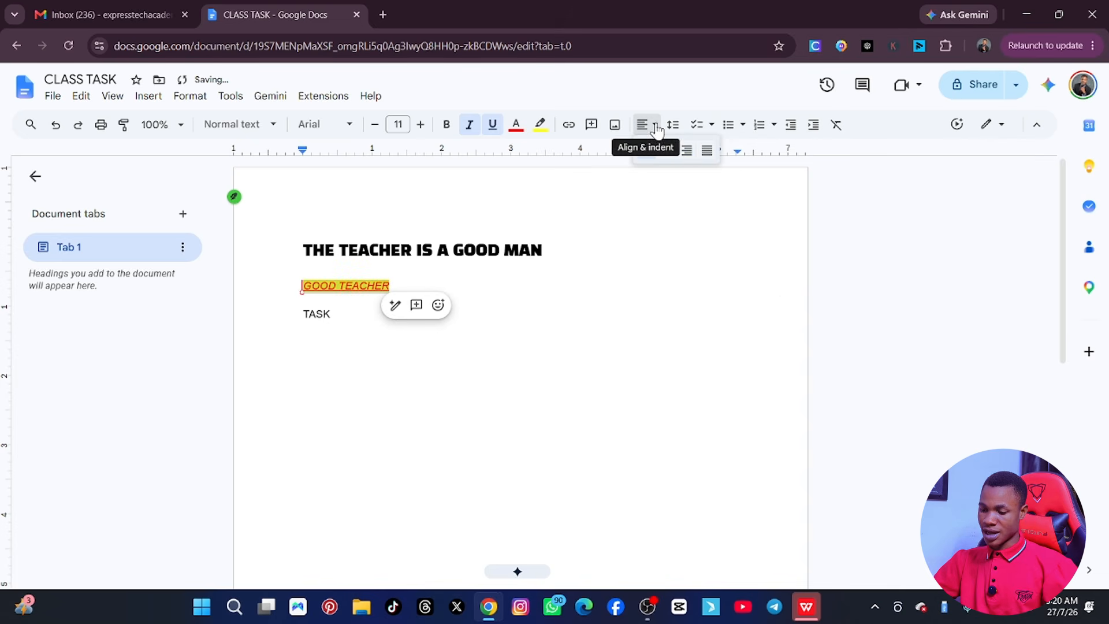
{"action": "left_click", "coordinate": [647, 125]}
{"action": "left_click", "coordinate": [709, 152]}
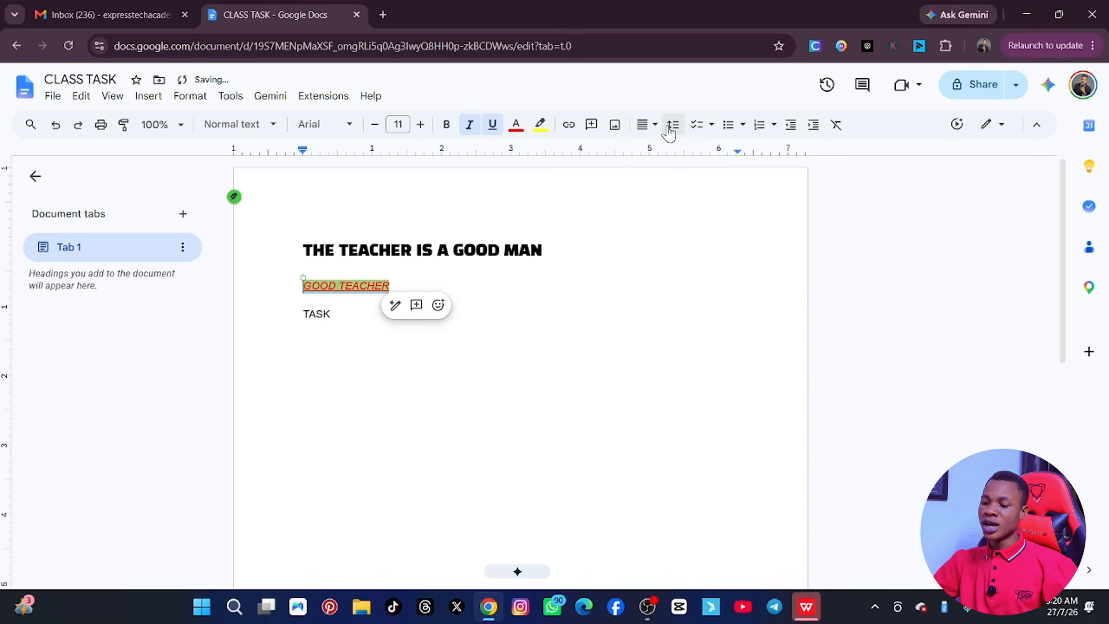
{"action": "left_click", "coordinate": [648, 126]}
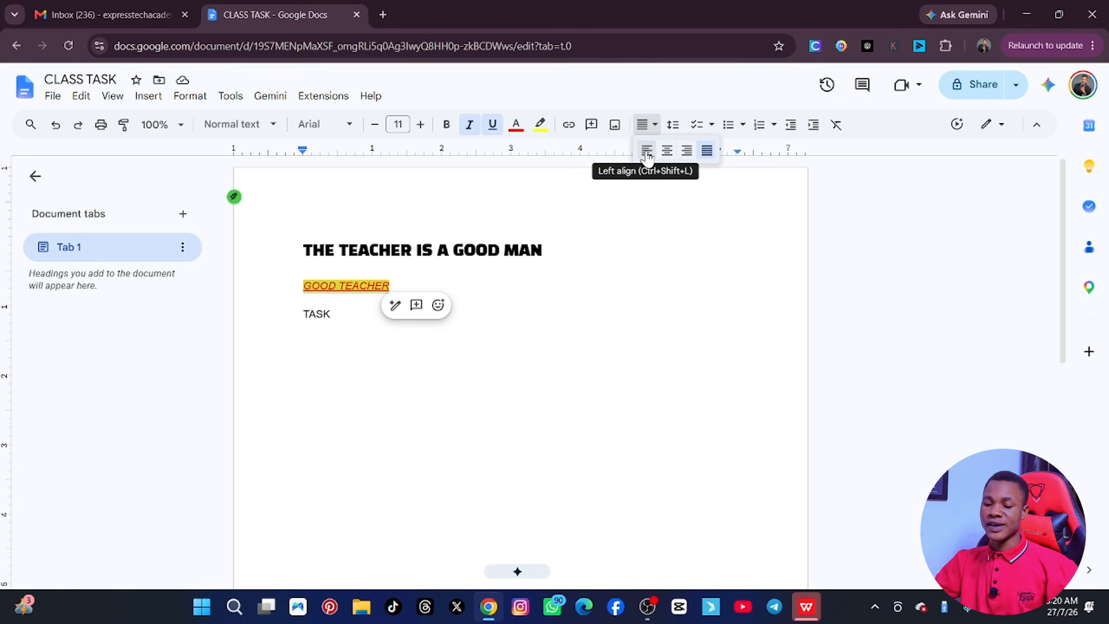
Centre the heading "THE TEACHER IS A GOOD MAN" on the page
{"action": "left_click_drag", "start_coordinate": [555, 253], "coordinate": [302, 254]}
{"action": "left_click", "coordinate": [657, 127]}
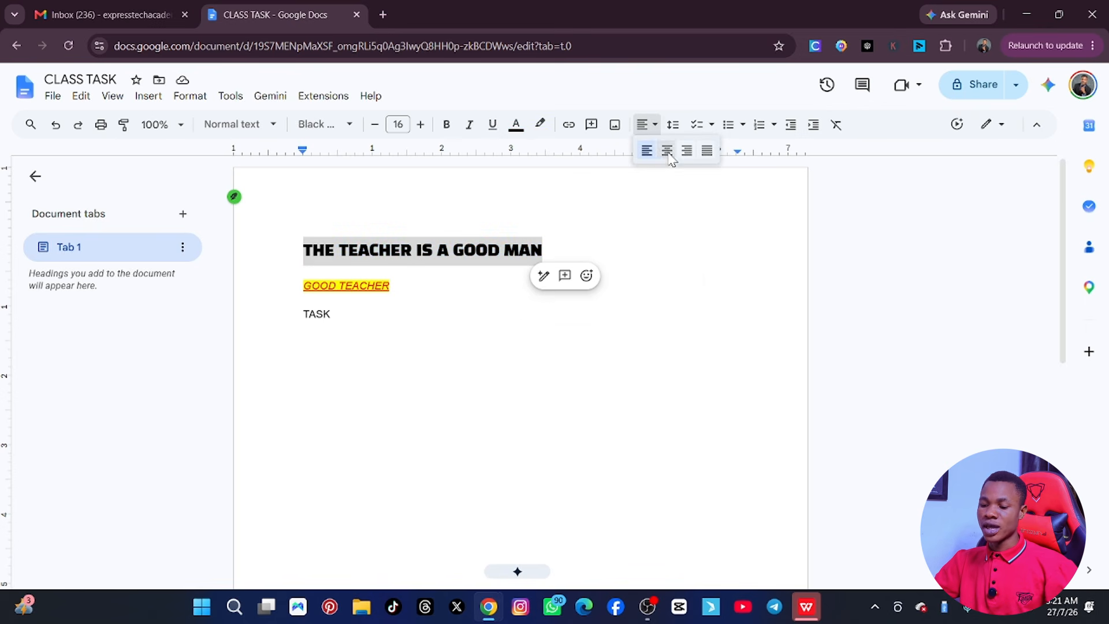
{"action": "left_click", "coordinate": [667, 151]}
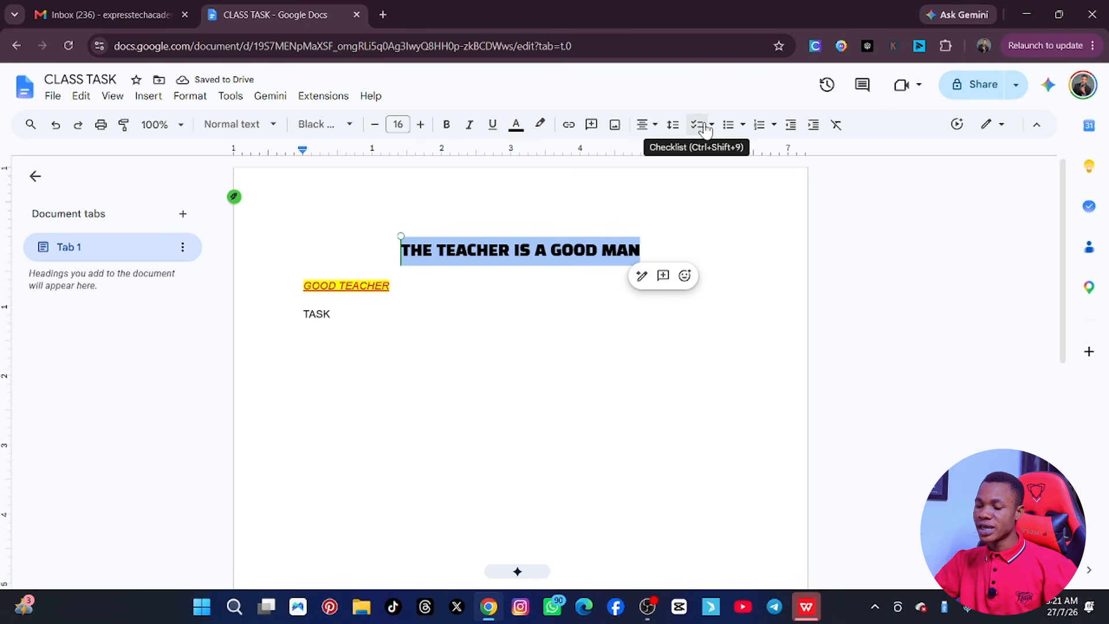
Look at the line spacing options for all lines below the heading and turn these lines into a checklist
{"action": "left_click_drag", "start_coordinate": [307, 325], "coordinate": [285, 270]}
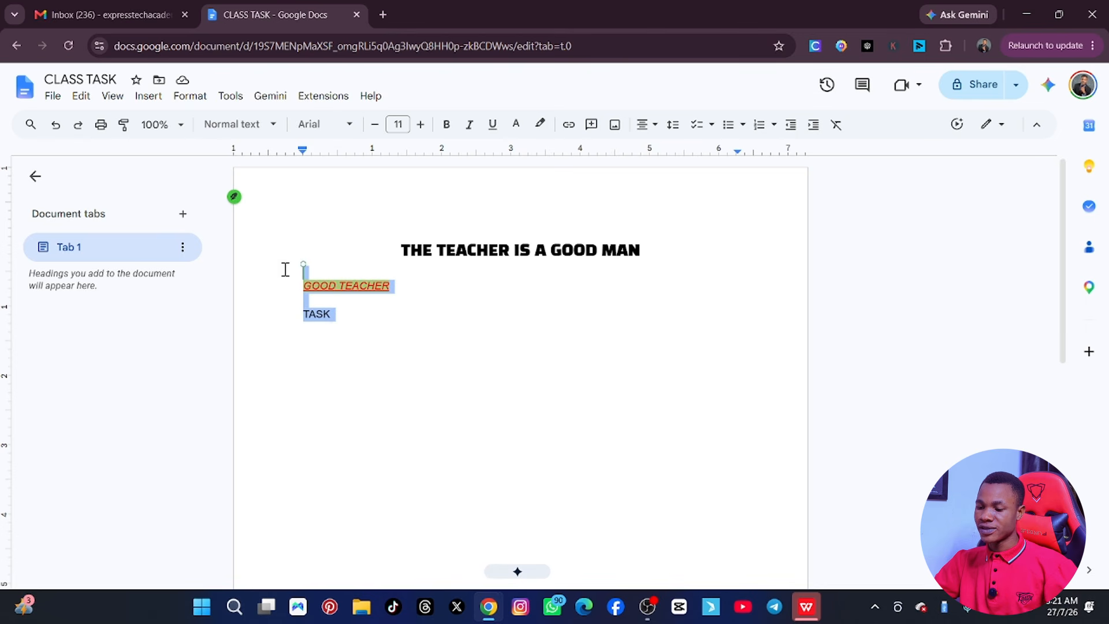
{"action": "left_click", "coordinate": [676, 126]}
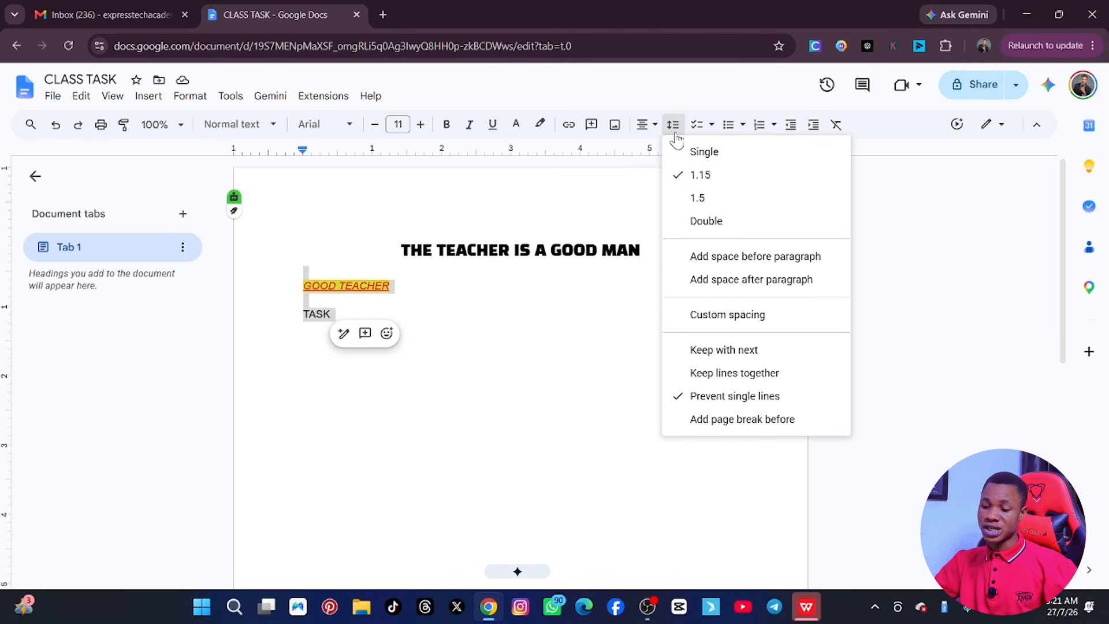
{"action": "left_click", "coordinate": [701, 133]}
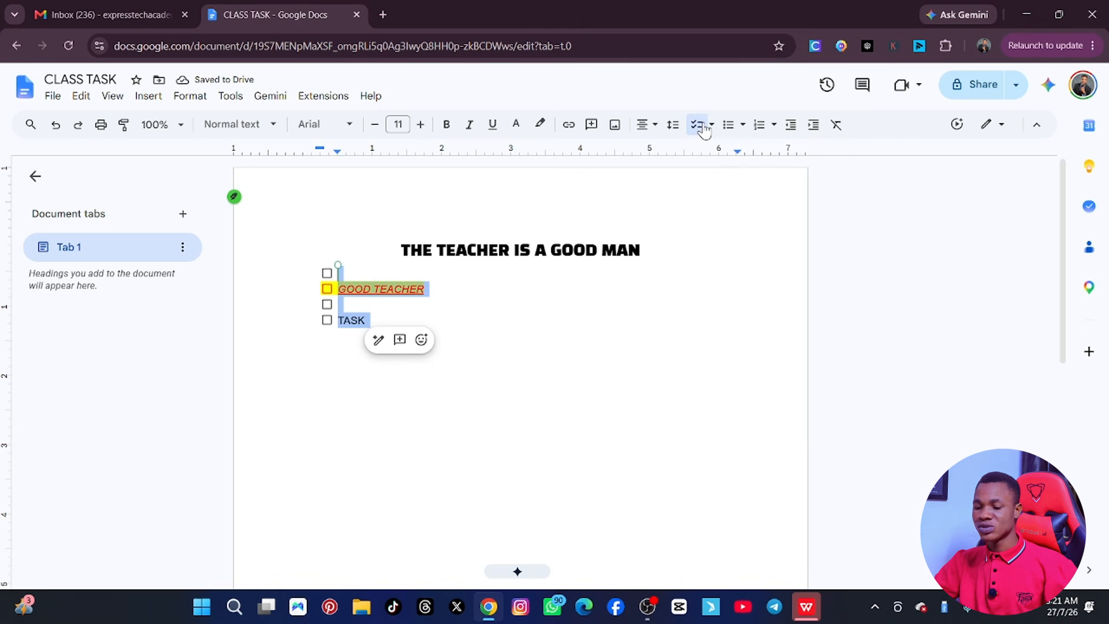
Remove the checkboxes from the blank lines above and below "GOOD TEACHER"
{"action": "left_click", "coordinate": [495, 351]}
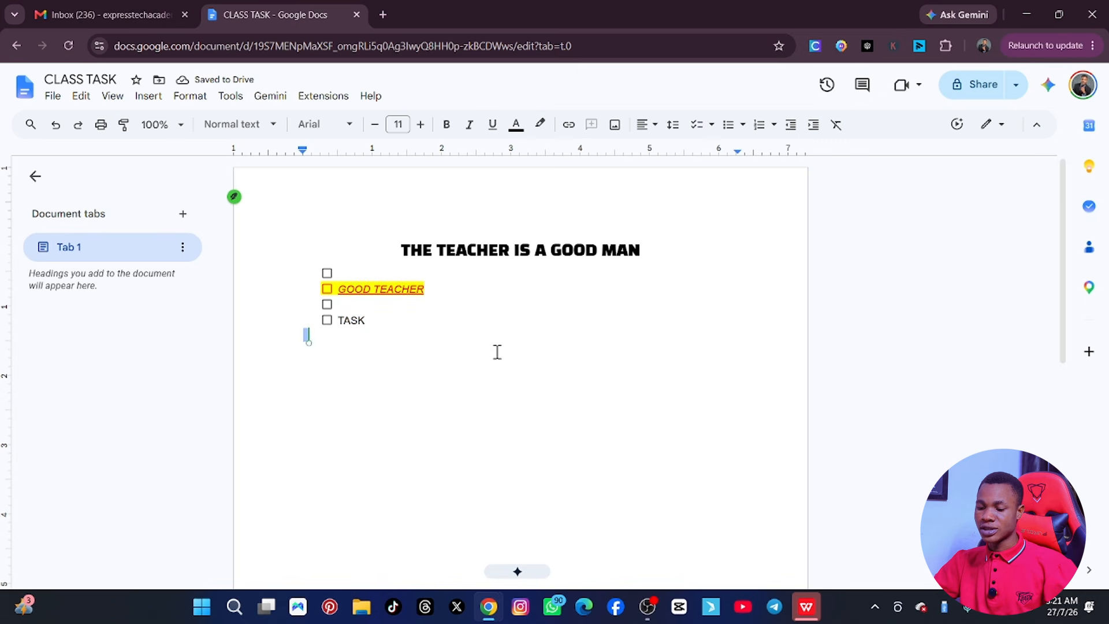
{"action": "left_click", "coordinate": [365, 303]}
{"action": "key", "text": "BackSpace"}
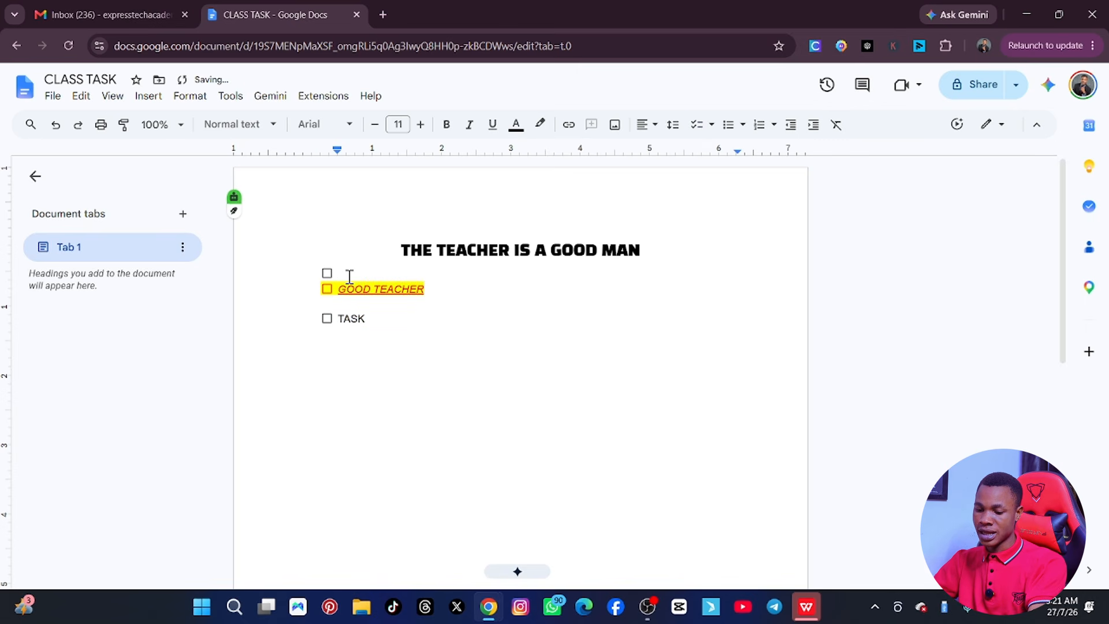
{"action": "key", "text": "BackSpace"}
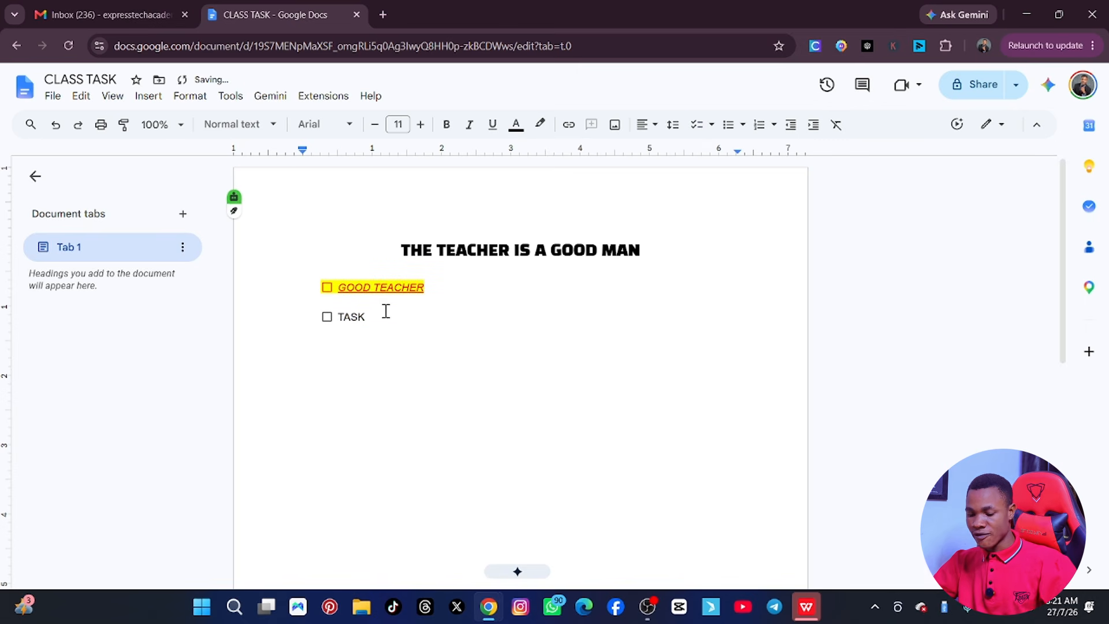
Undo the checkbox removals and the checklist formatting on the lines below the heading
{"action": "key", "text": "ctrl+z"}
{"action": "key", "text": "ctrl+z"}
{"action": "key", "text": "ctrl+z"}
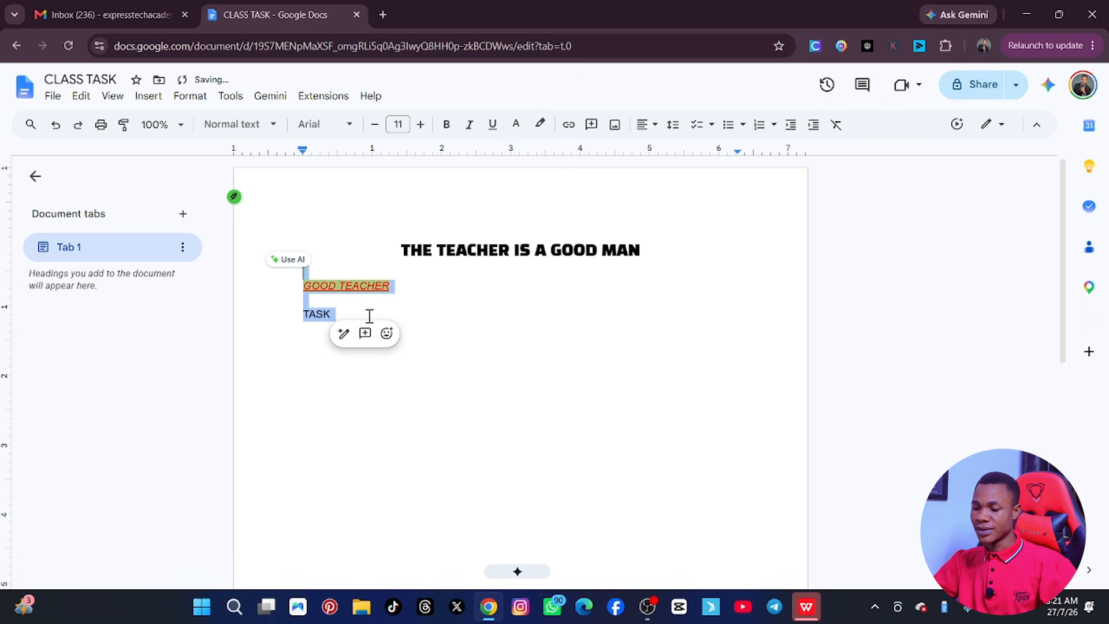
Try a checkbox list style and an arrowhead bullet style on the lines below the heading
{"action": "left_click", "coordinate": [725, 126]}
{"action": "left_click", "coordinate": [725, 128]}
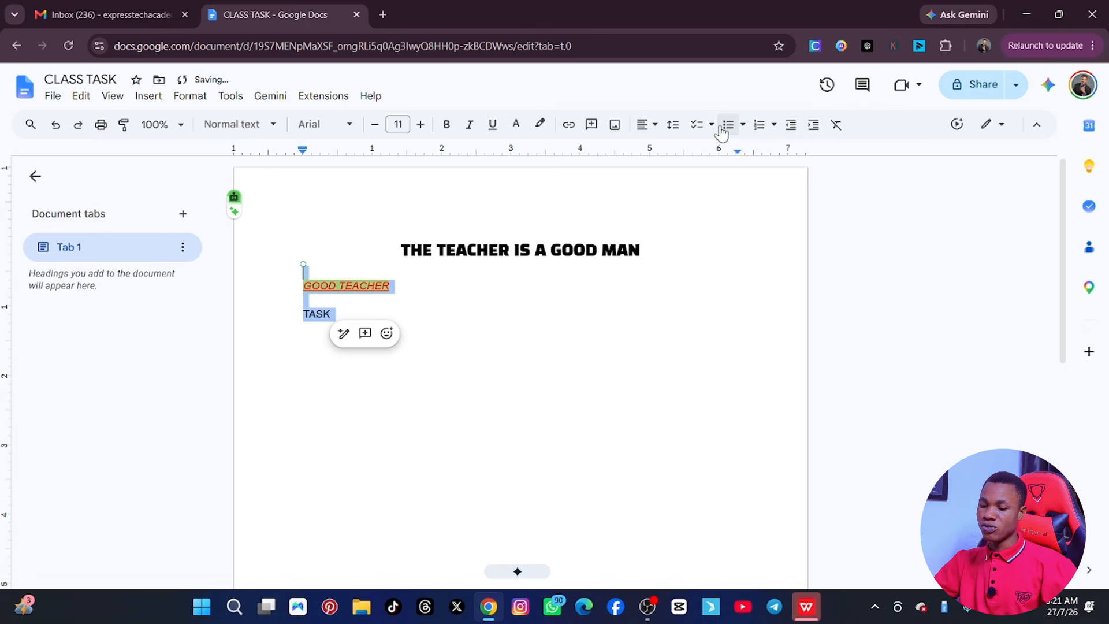
{"action": "left_click", "coordinate": [743, 128]}
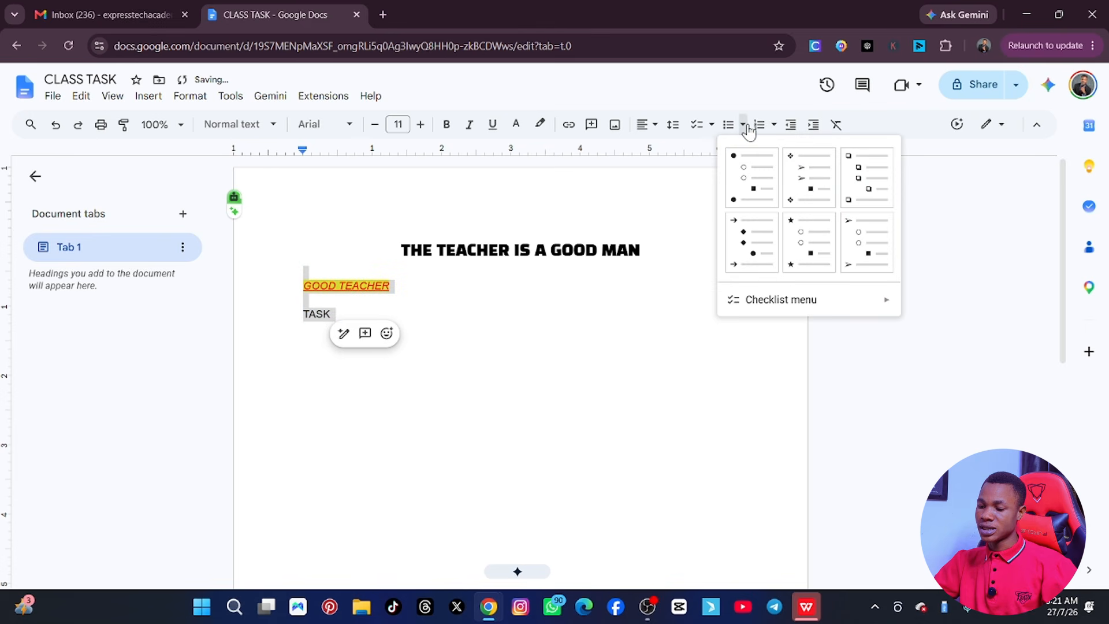
{"action": "left_click", "coordinate": [875, 172]}
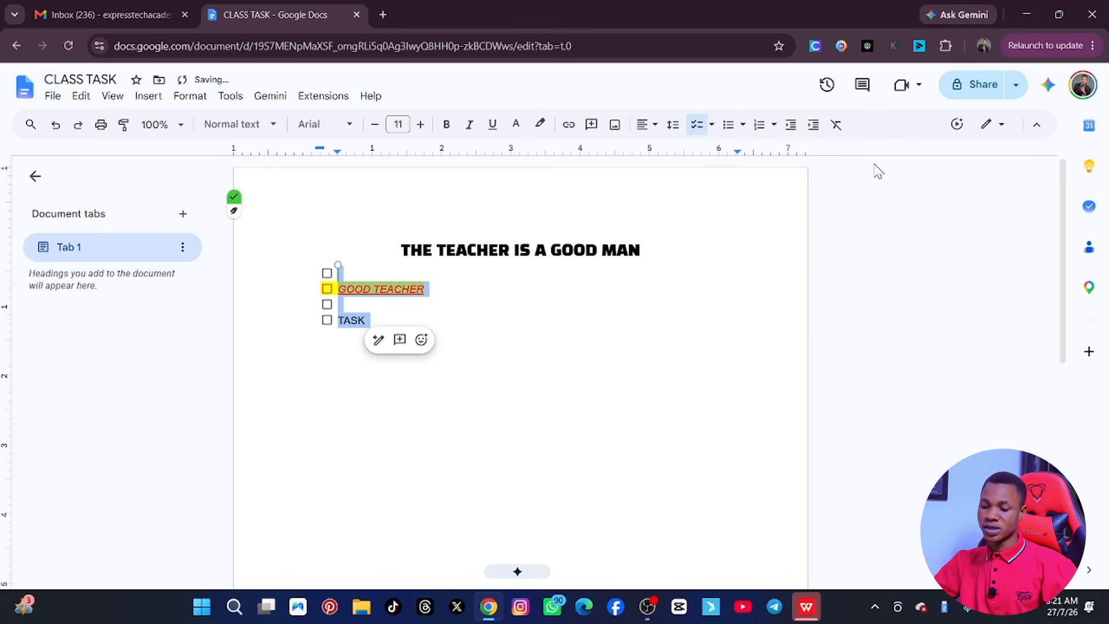
{"action": "left_click", "coordinate": [712, 126]}
{"action": "left_click", "coordinate": [743, 125]}
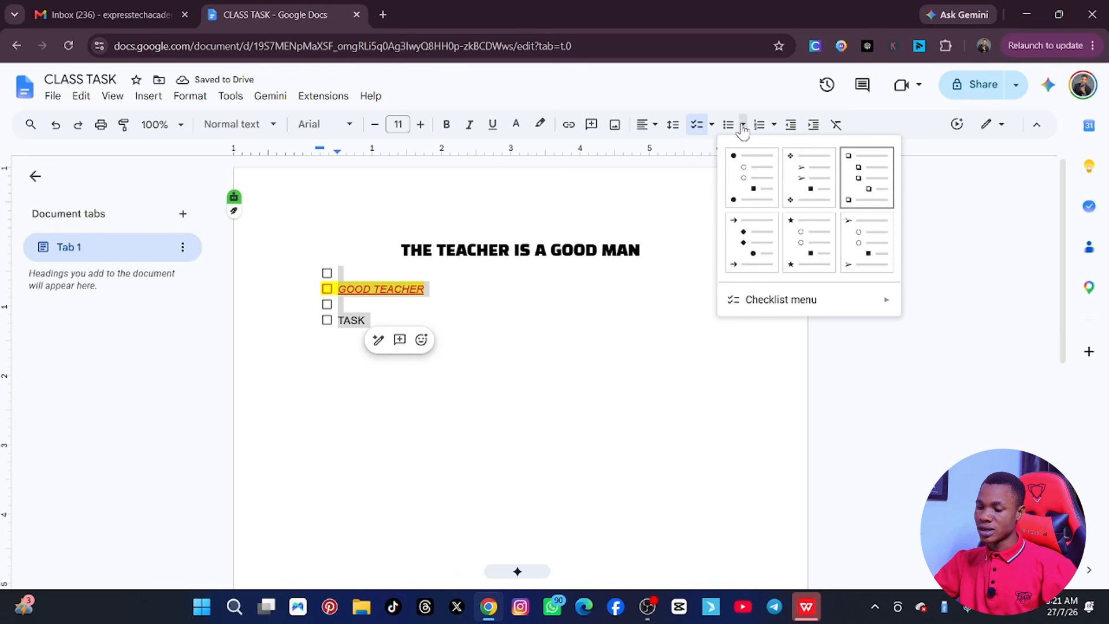
{"action": "left_click", "coordinate": [860, 242]}
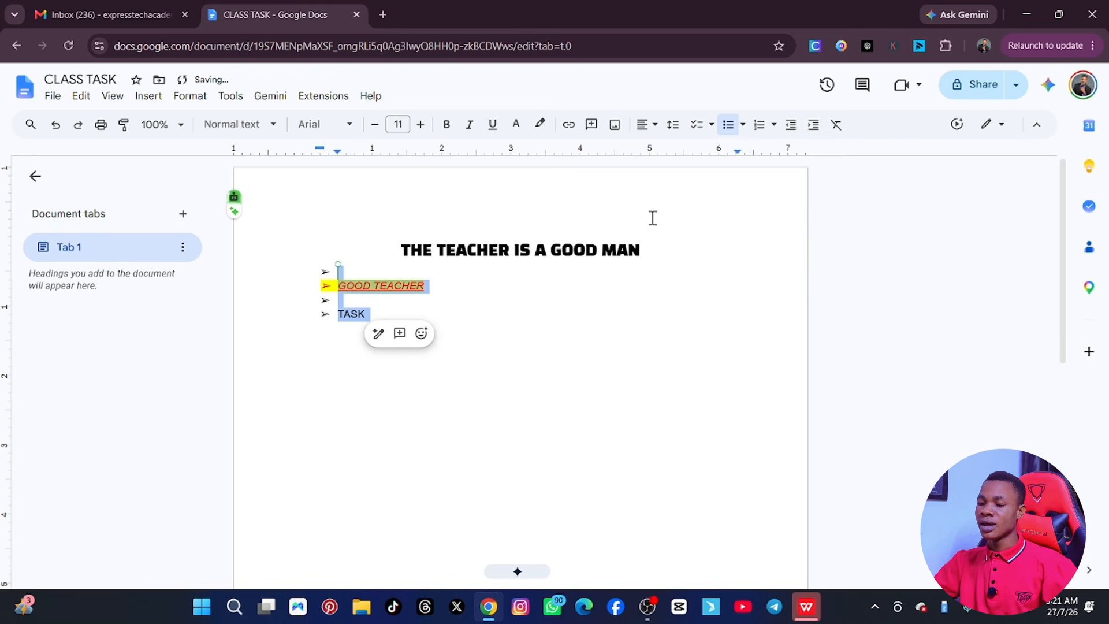
Number the lines below the heading, trying the 1) style first and finishing with Roman numerals
{"action": "left_click", "coordinate": [773, 125]}
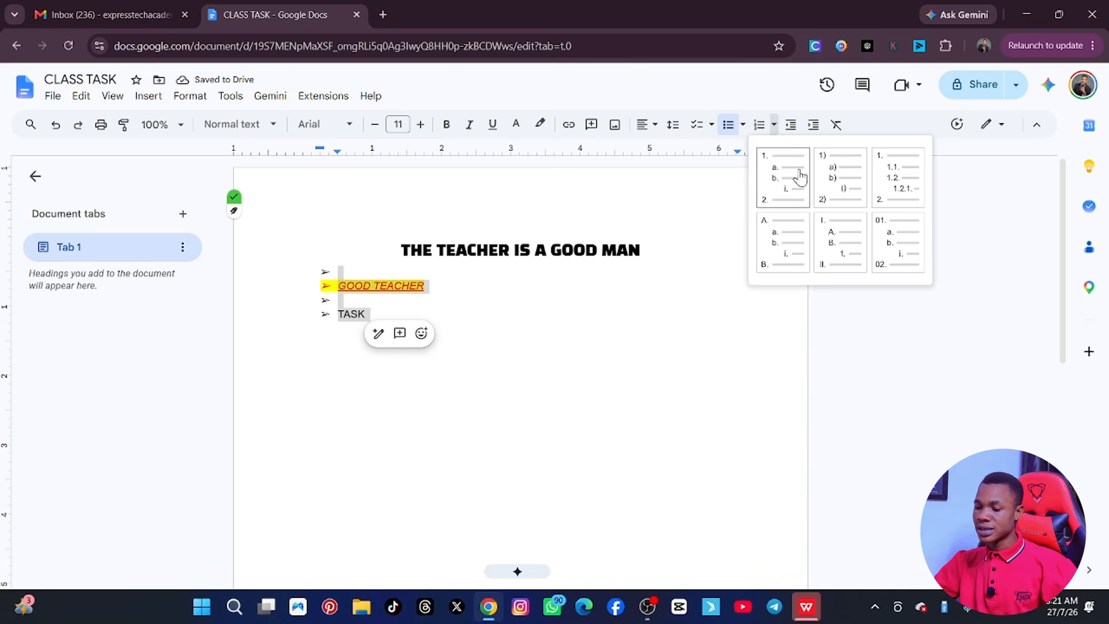
{"action": "left_click", "coordinate": [832, 177]}
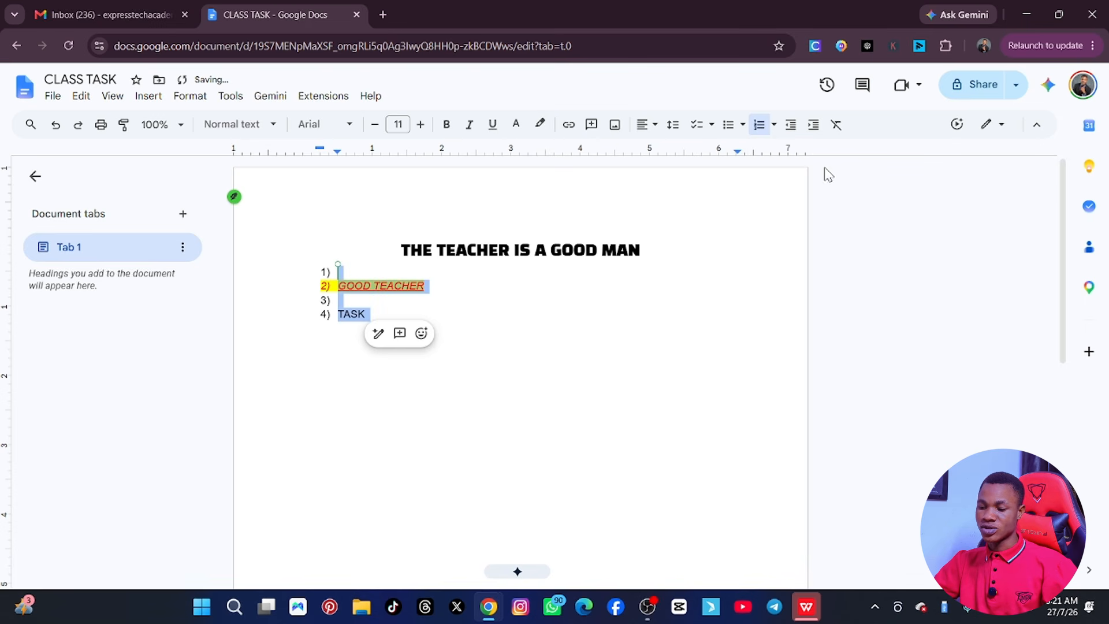
{"action": "left_click", "coordinate": [773, 125]}
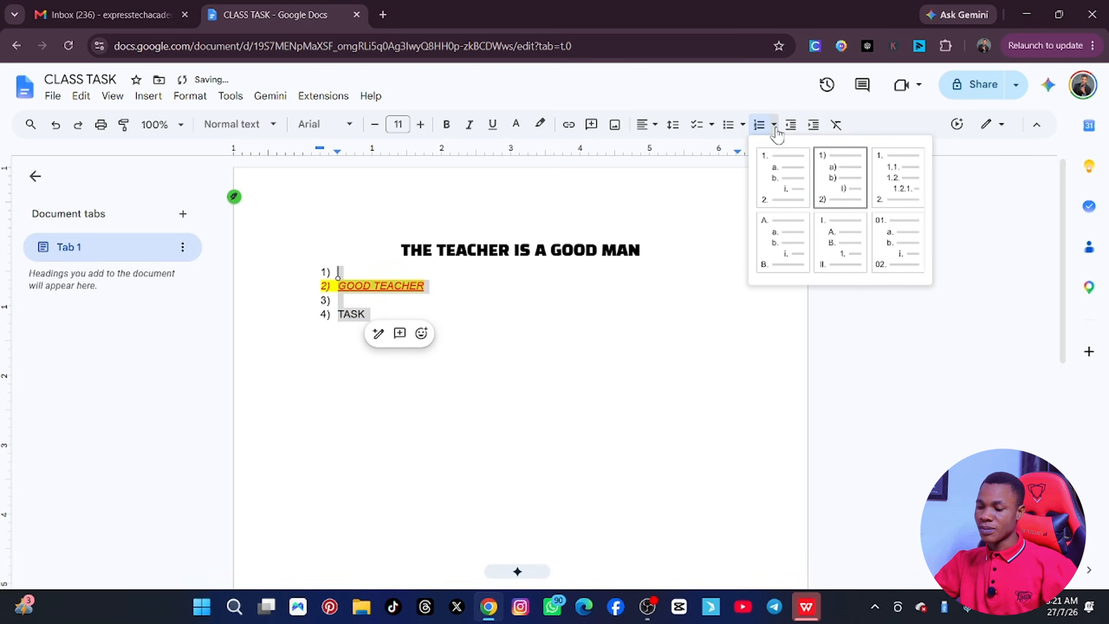
{"action": "left_click", "coordinate": [835, 247]}
Add a list item containing a person's first name below "TASK", followed by an empty numbered item
{"action": "left_click", "coordinate": [411, 315]}
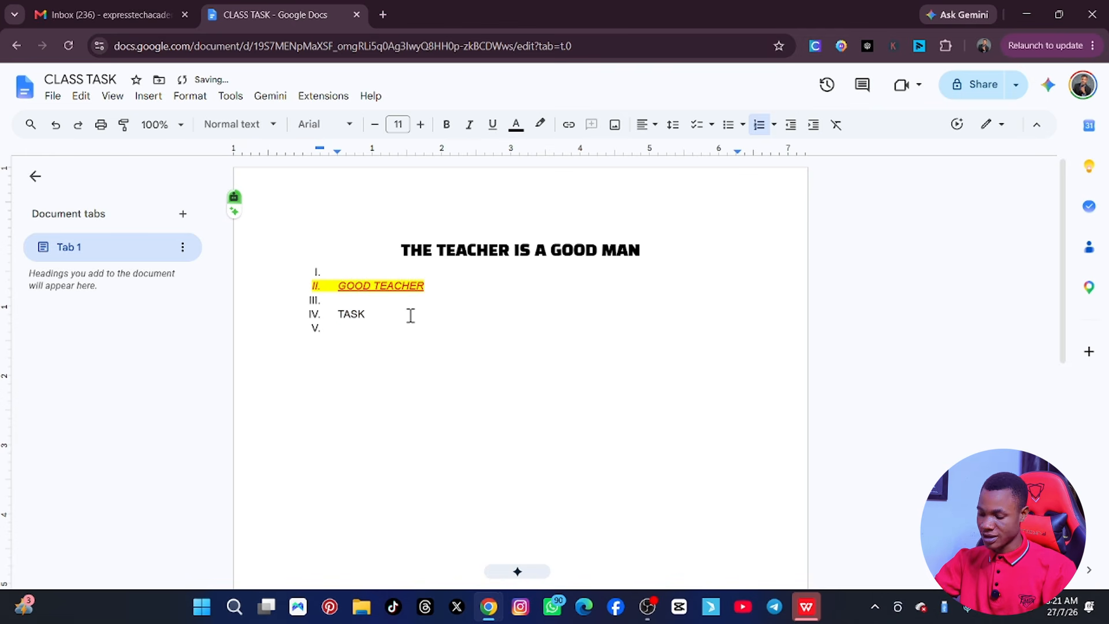
{"action": "key", "text": "BackSpace"}
{"action": "key", "text": "BackSpace"}
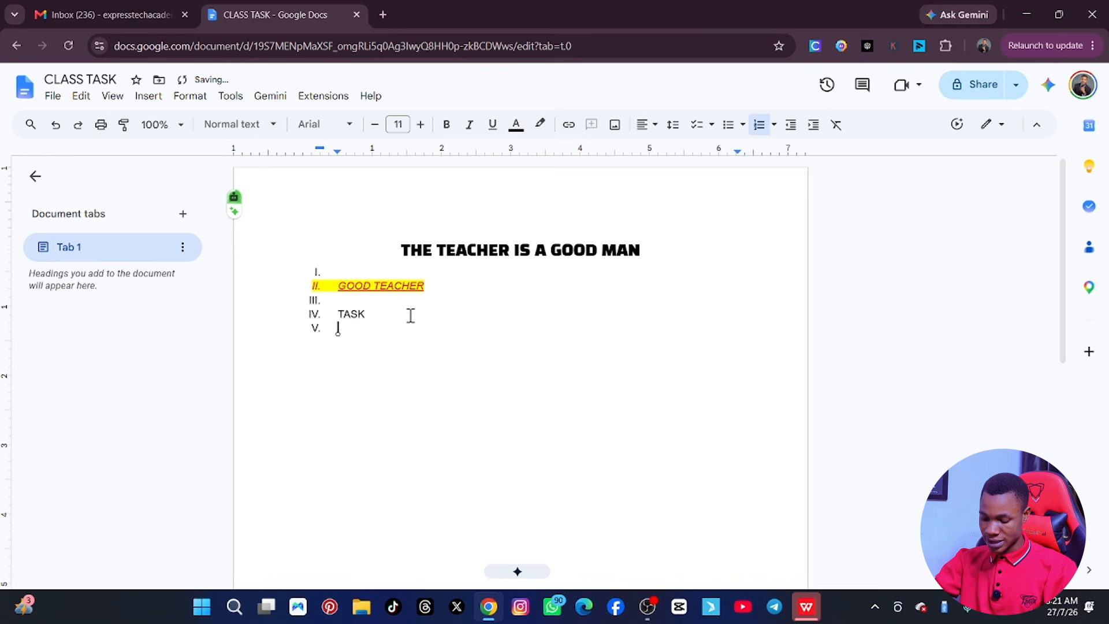
{"action": "type", "text": "DENIS"}
{"action": "key", "text": "Return"}
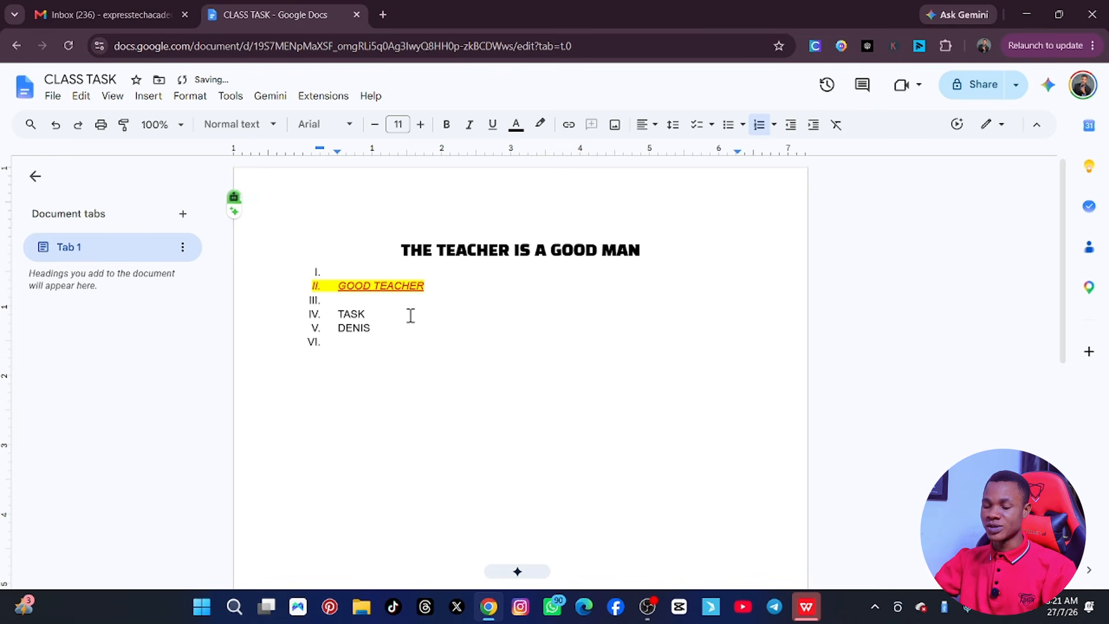
Select the whole document and try to decrease its indent
{"action": "key", "text": "ctrl+a"}
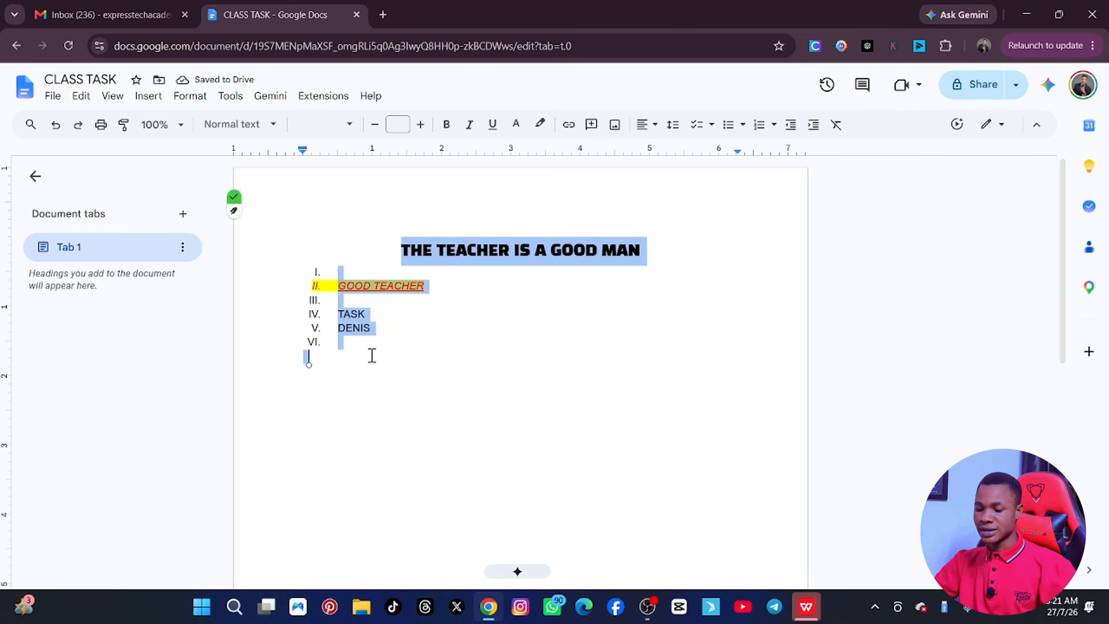
{"action": "left_click", "coordinate": [796, 130]}
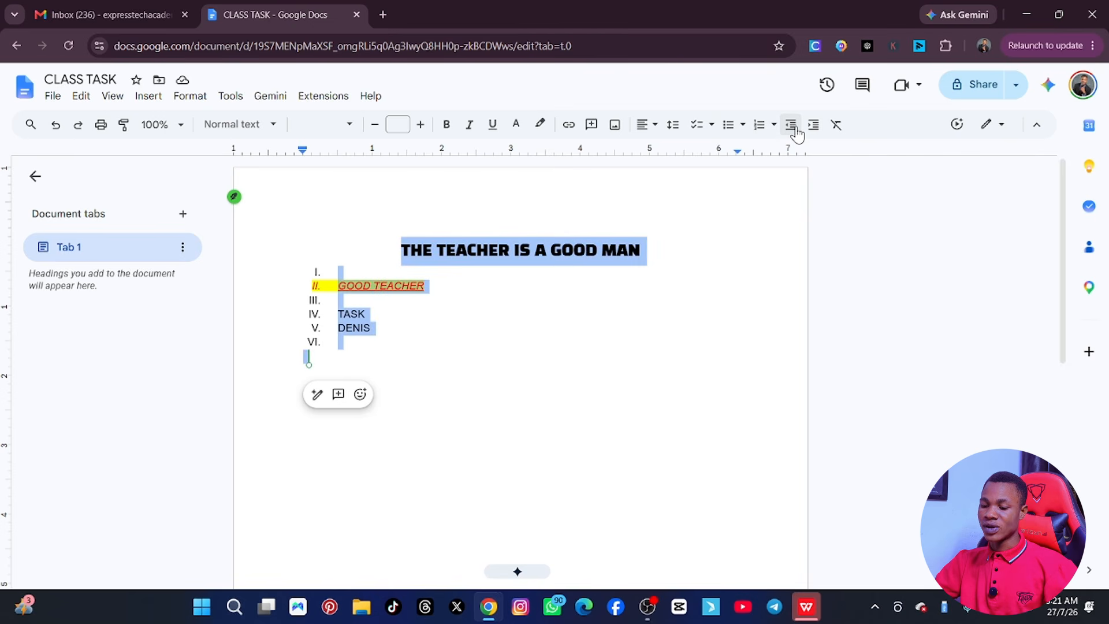
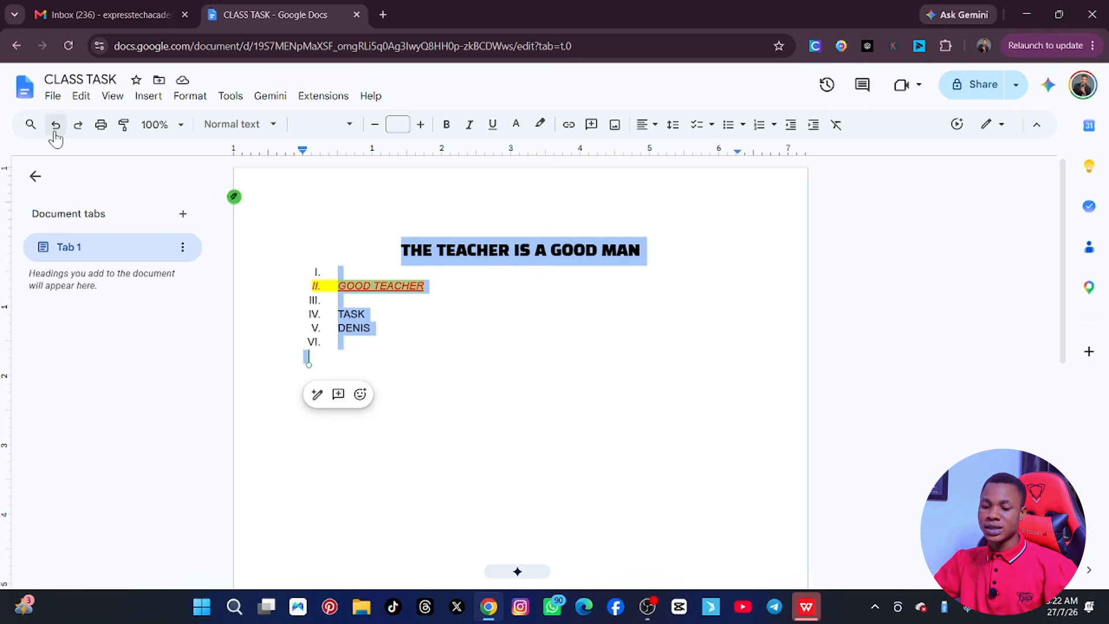
Create a new blank document in a separate tab and close that tab again
{"action": "left_click", "coordinate": [53, 98]}
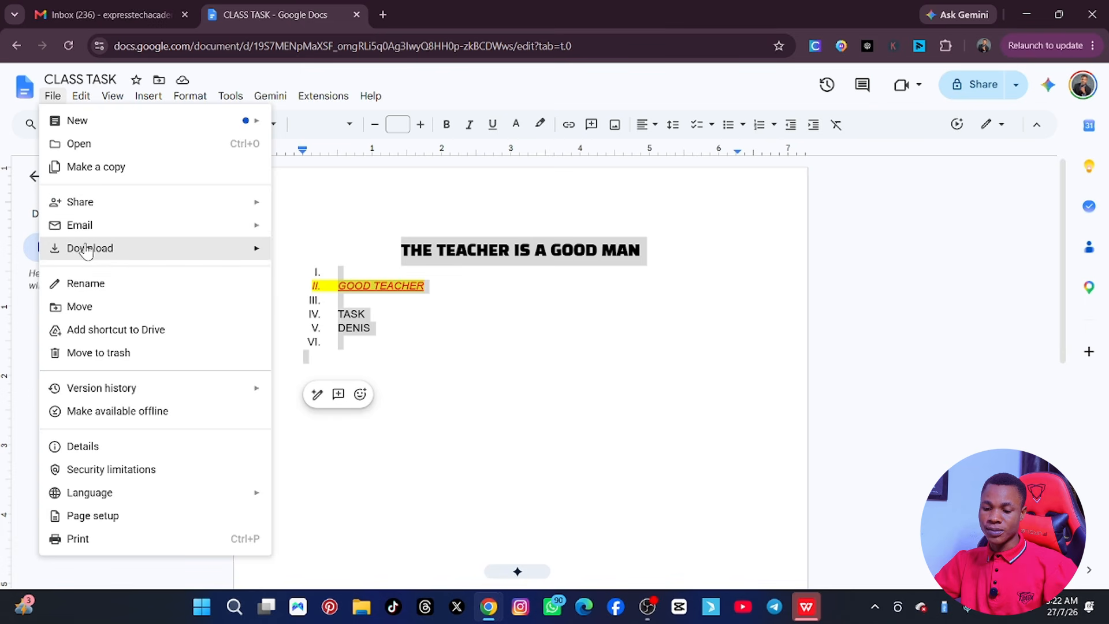
{"action": "mouse_move", "coordinate": [87, 248]}
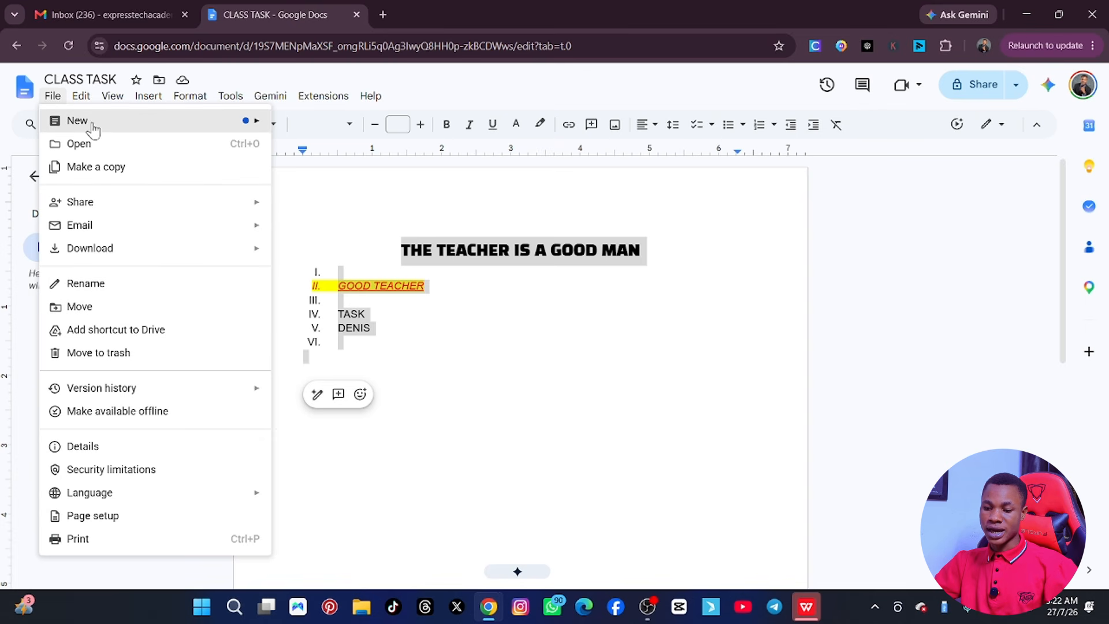
{"action": "mouse_move", "coordinate": [110, 129]}
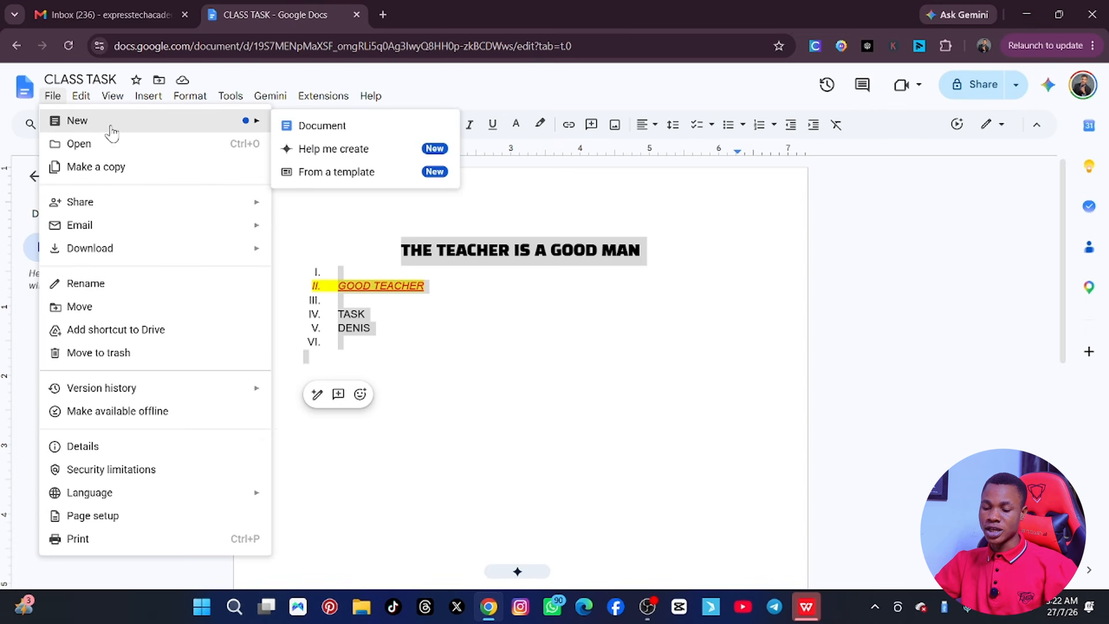
{"action": "left_click", "coordinate": [322, 128]}
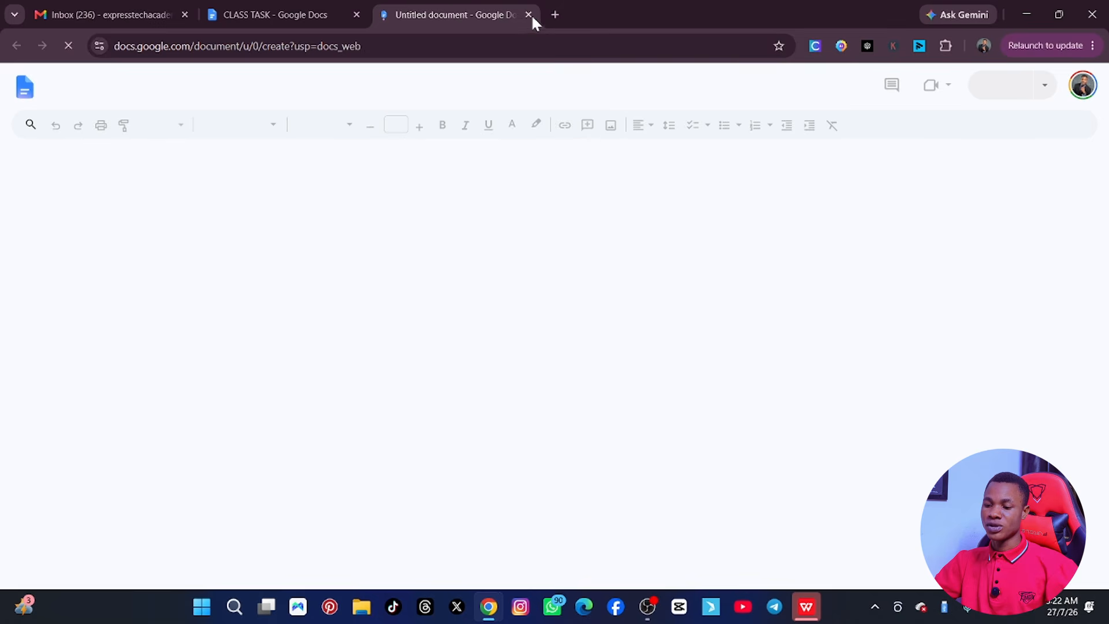
{"action": "left_click", "coordinate": [528, 15]}
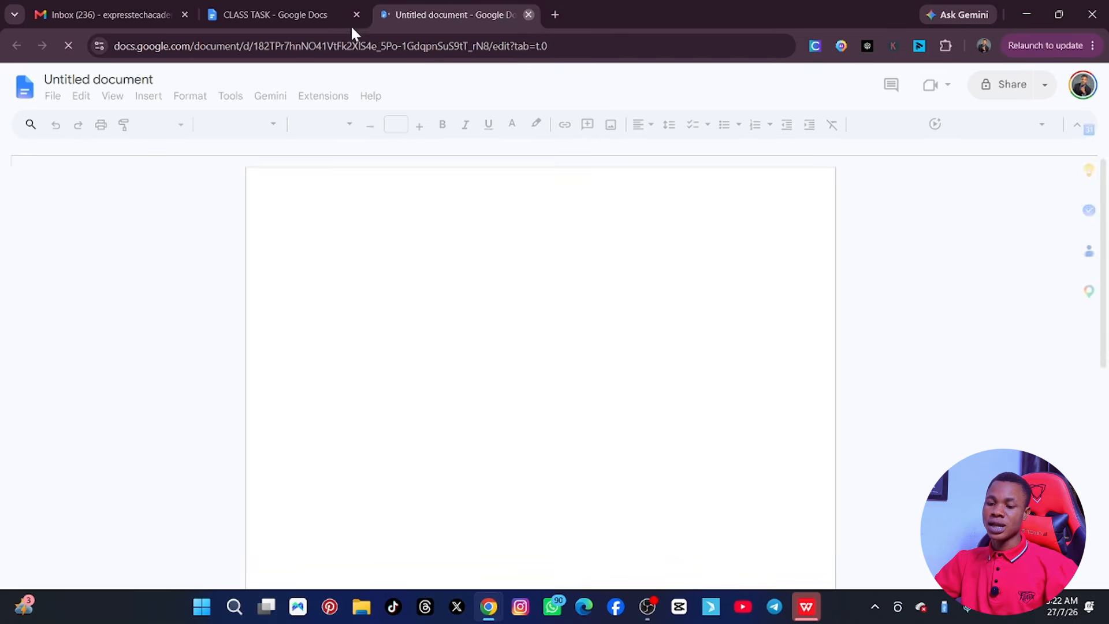
Examine the options for emailing this file and close the email form without sending
{"action": "left_click", "coordinate": [54, 97]}
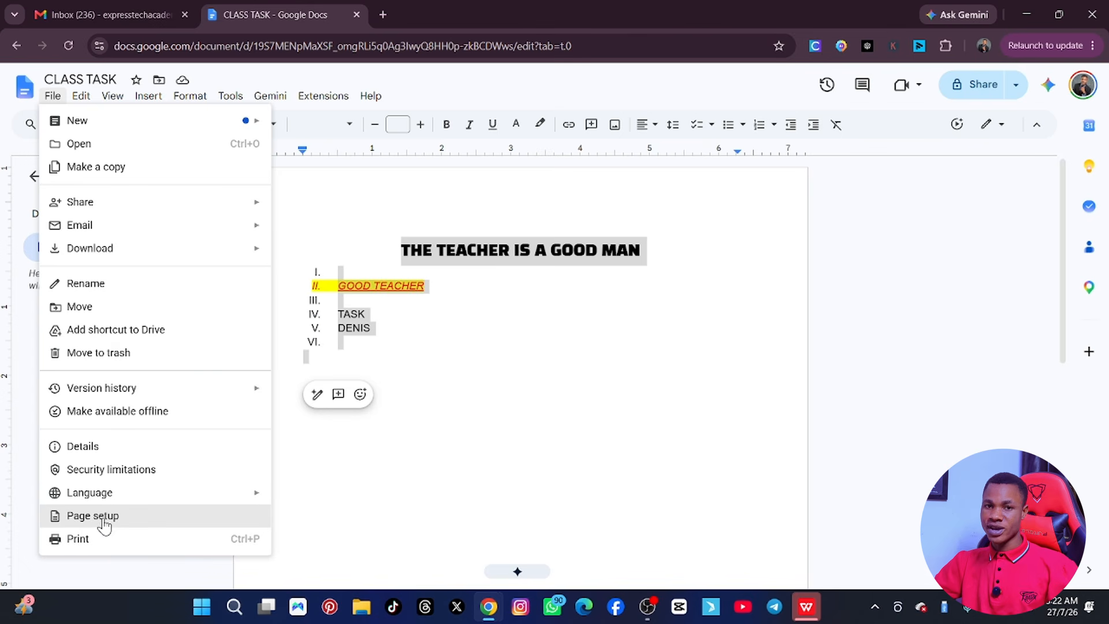
{"action": "mouse_move", "coordinate": [108, 502]}
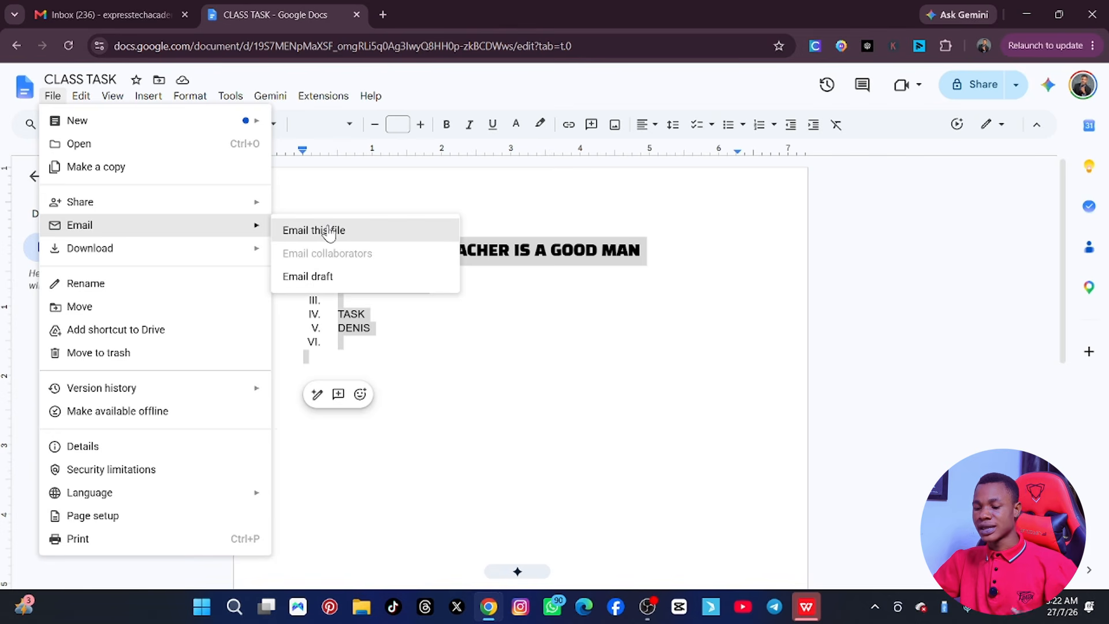
{"action": "left_click", "coordinate": [329, 231]}
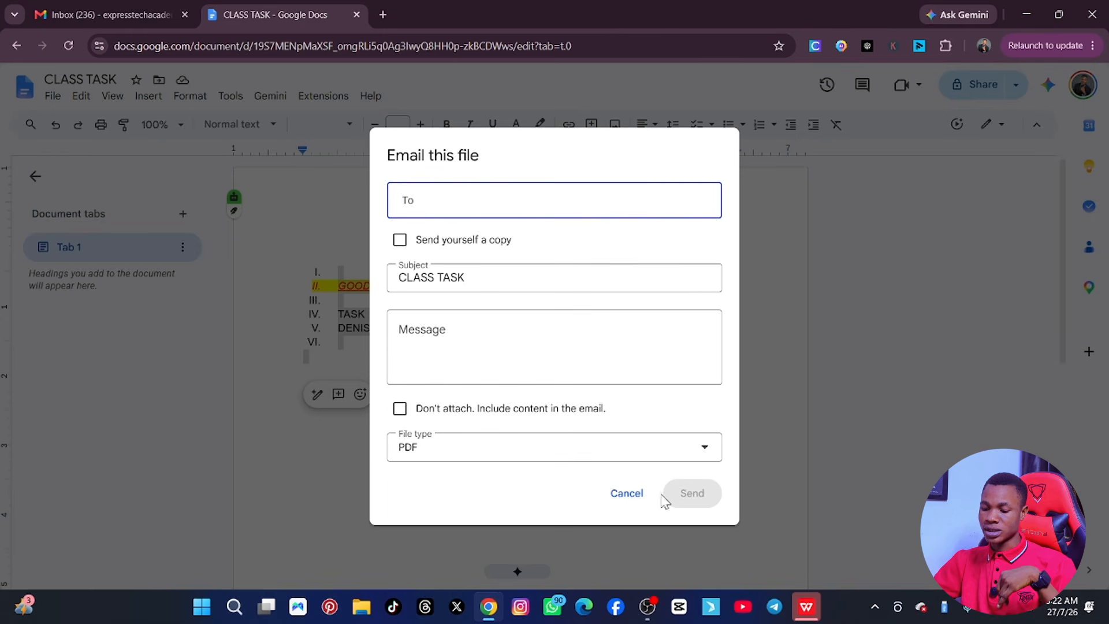
{"action": "left_click", "coordinate": [630, 493]}
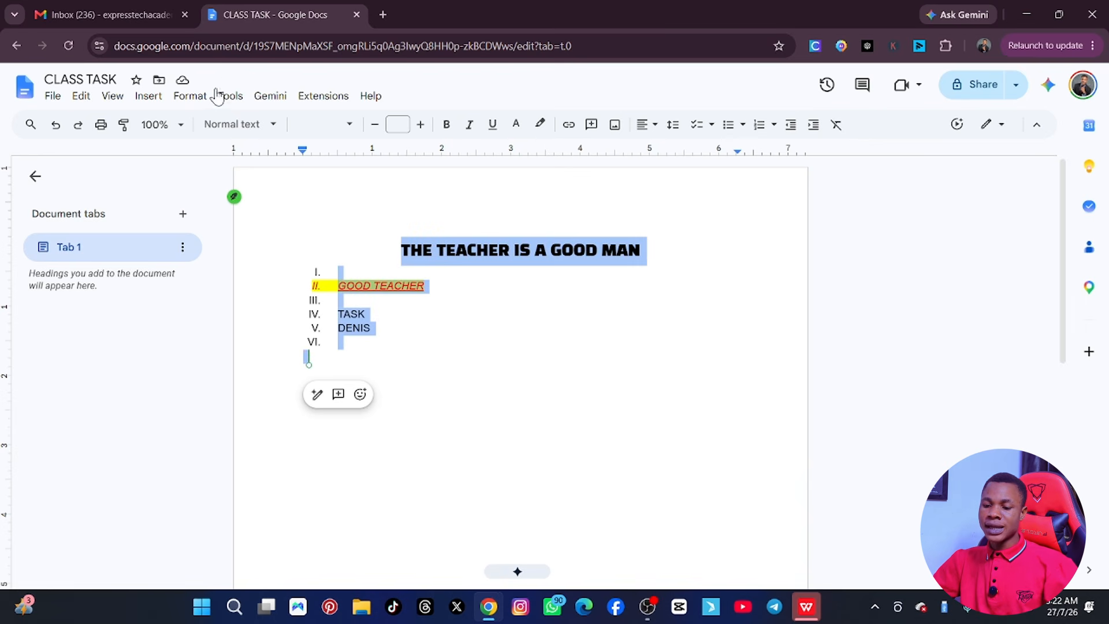
Insert a bar chart in place of the selected document content and undo the insertion
{"action": "left_click", "coordinate": [83, 97]}
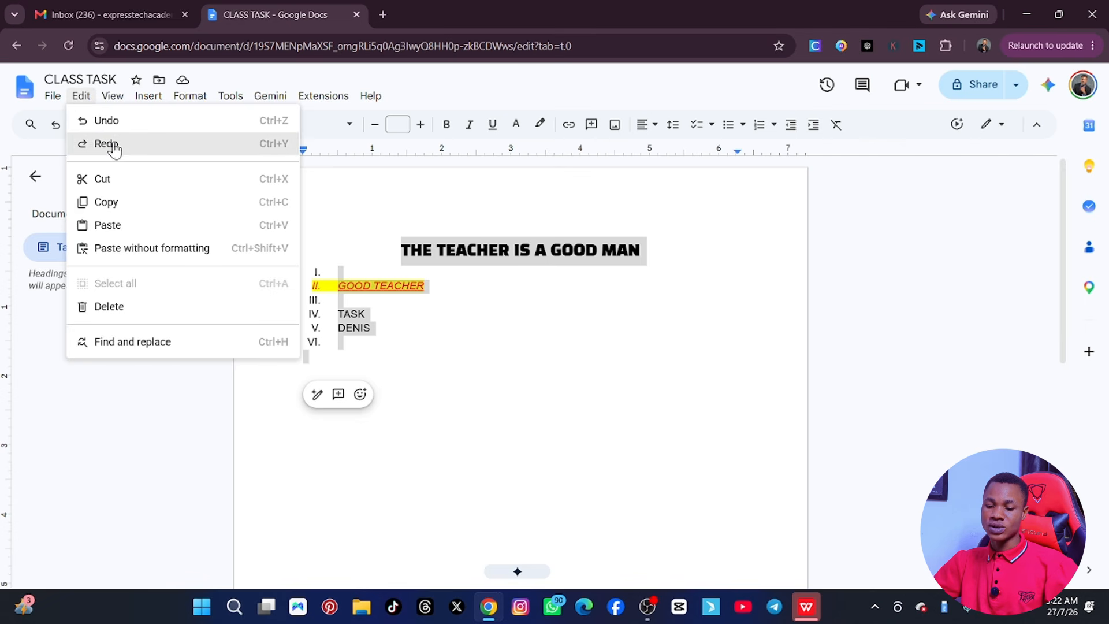
{"action": "mouse_move", "coordinate": [124, 102]}
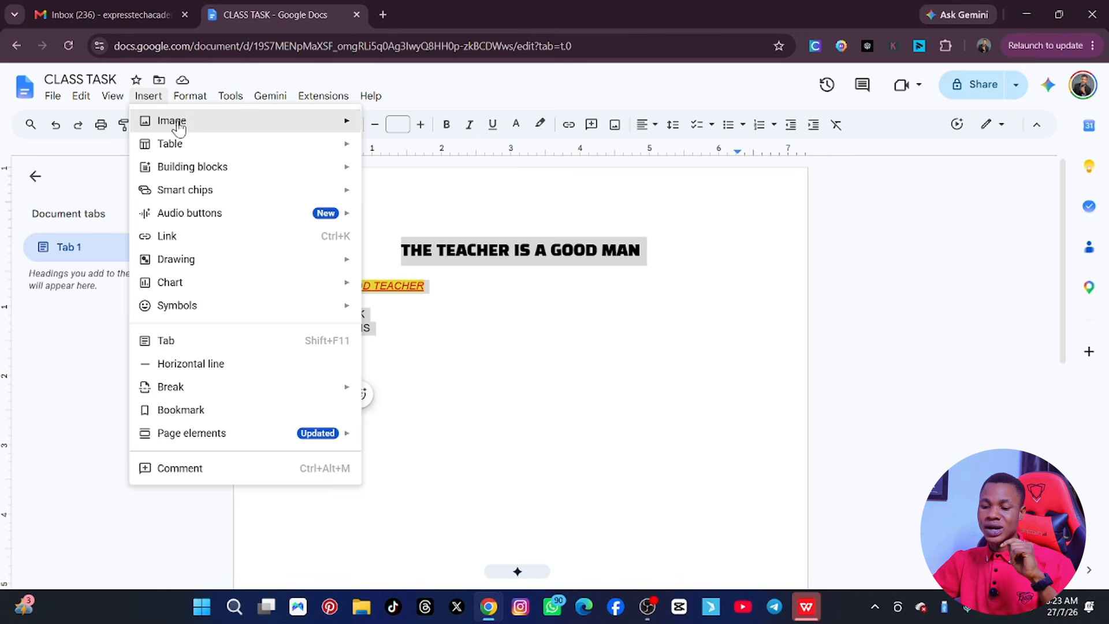
{"action": "mouse_move", "coordinate": [181, 128]}
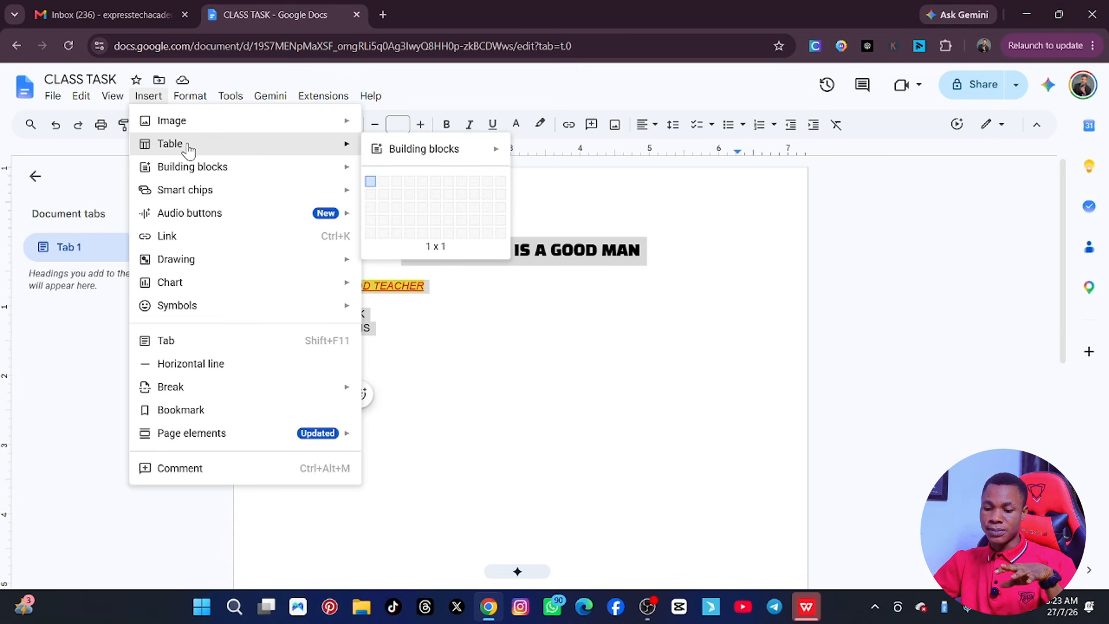
{"action": "mouse_move", "coordinate": [198, 289]}
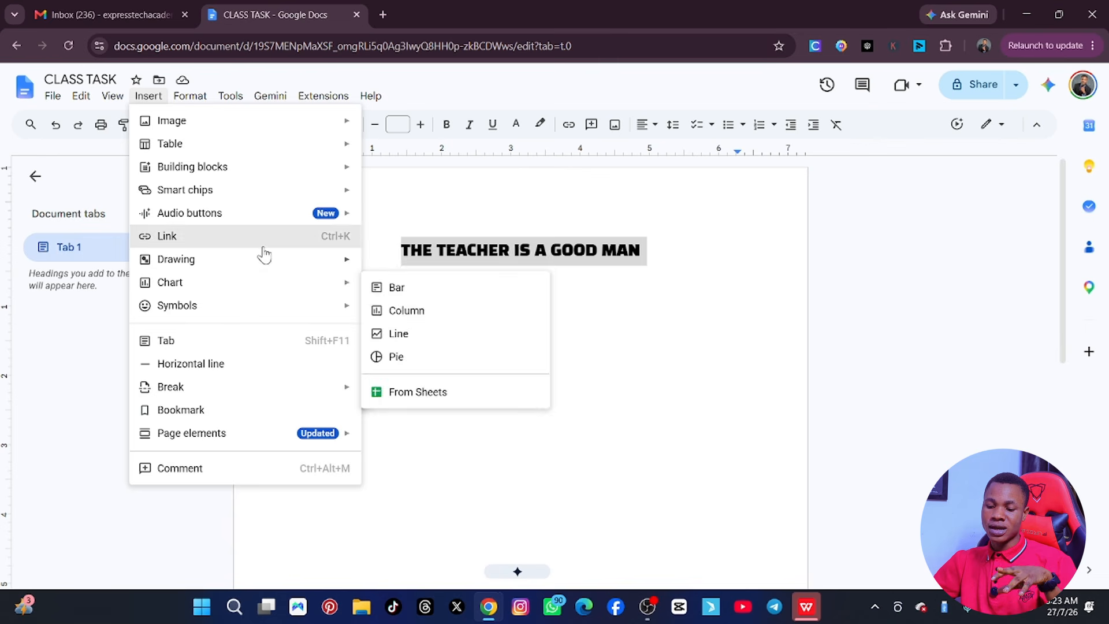
{"action": "mouse_move", "coordinate": [217, 284]}
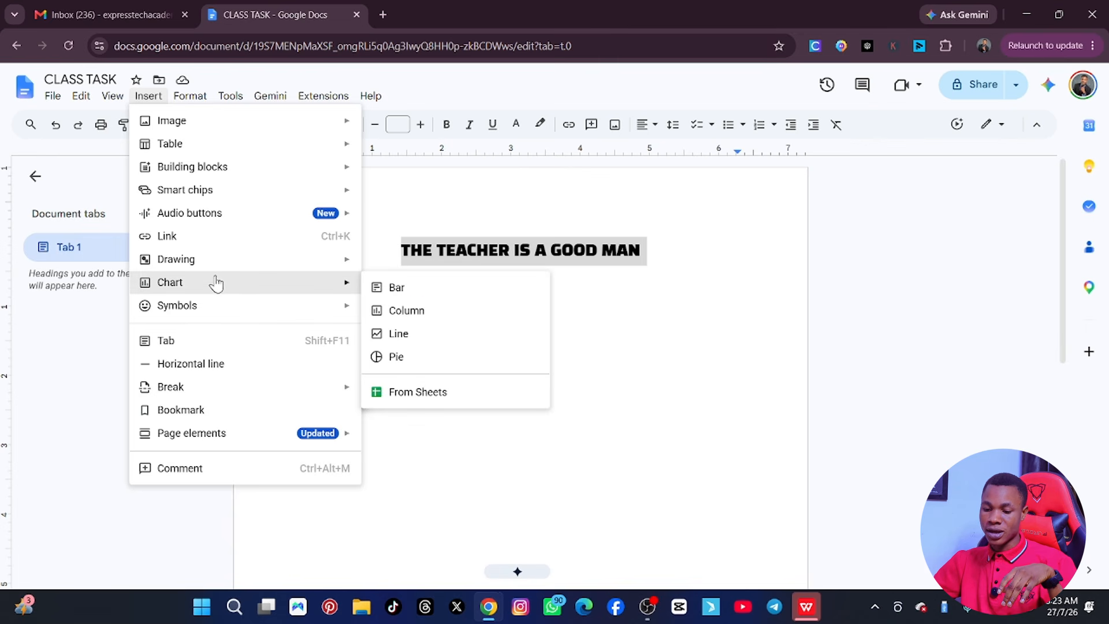
{"action": "left_click", "coordinate": [400, 288]}
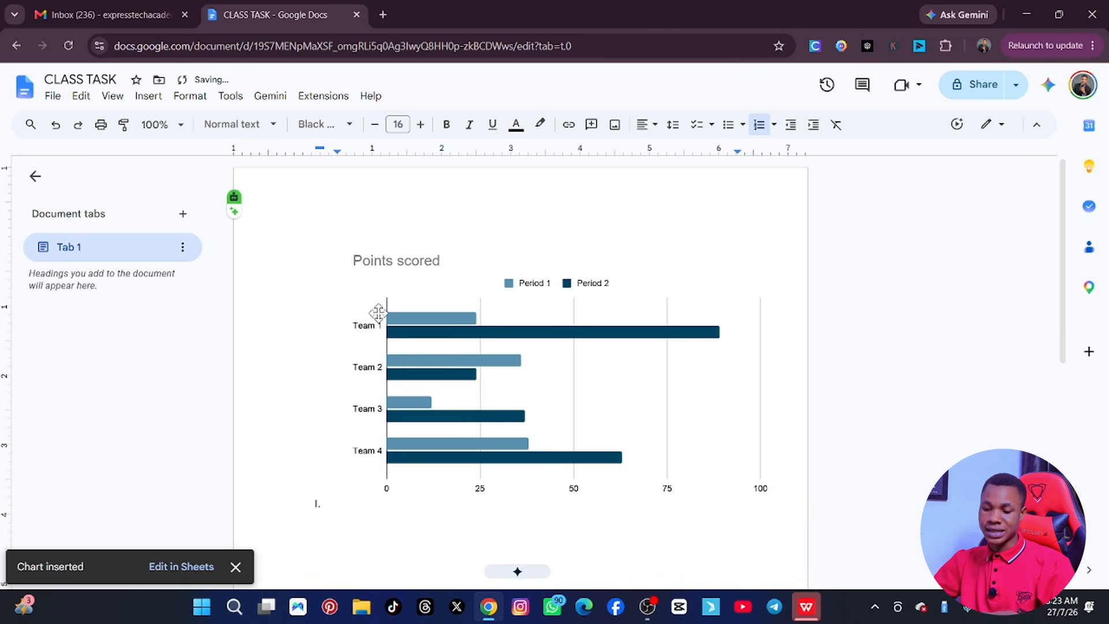
{"action": "scroll", "coordinate": [555, 393], "scroll_direction": "down", "scroll_amount": 3}
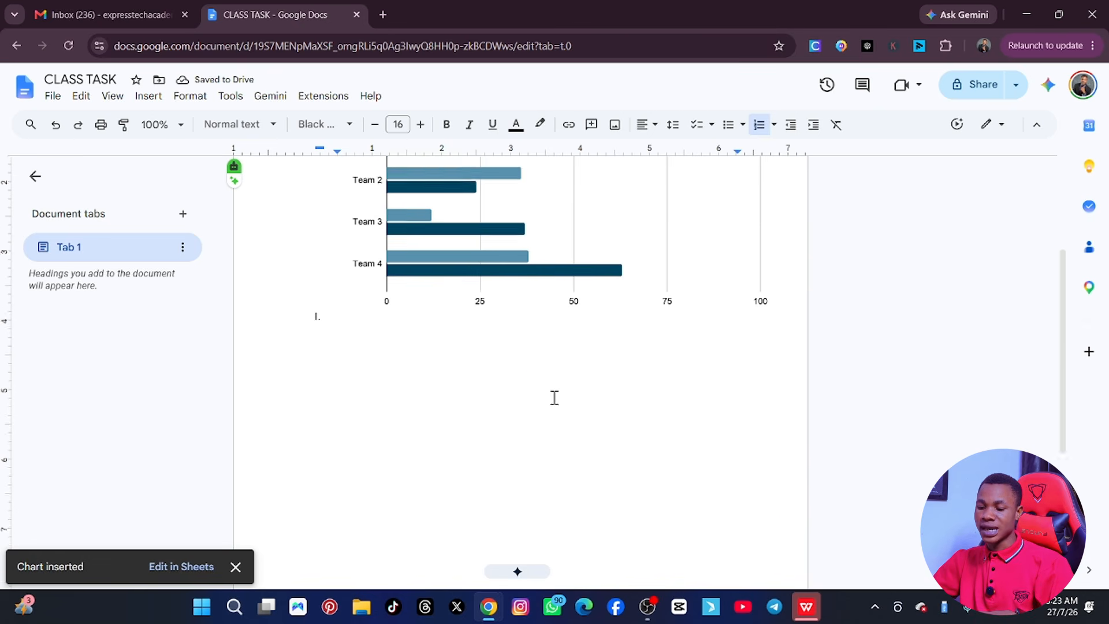
{"action": "scroll", "coordinate": [552, 397], "scroll_direction": "up", "scroll_amount": 3}
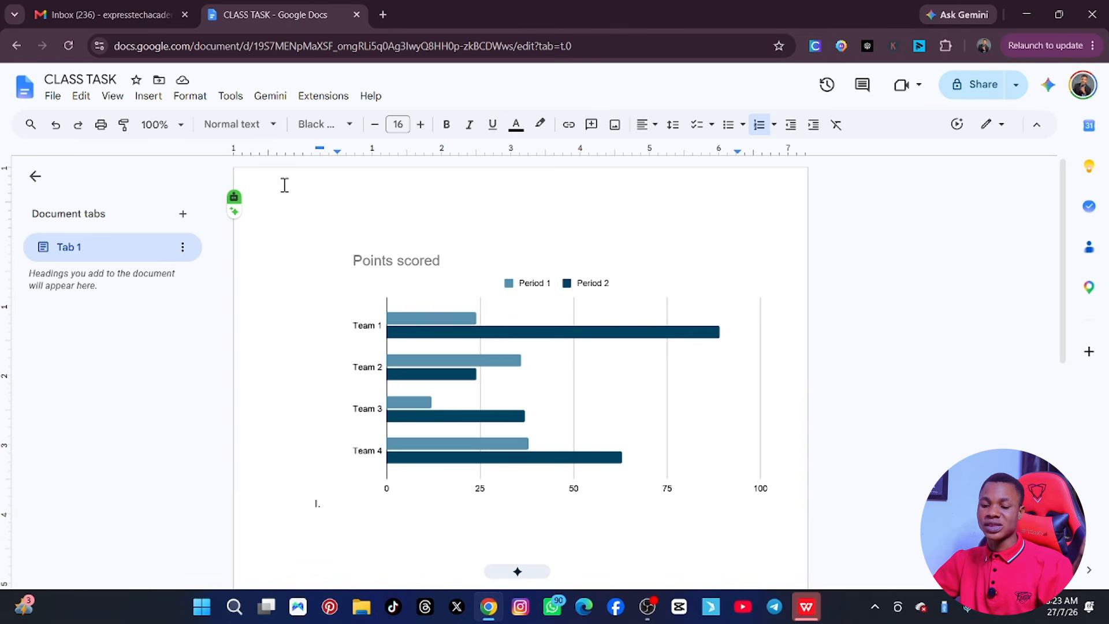
{"action": "scroll", "coordinate": [460, 324], "scroll_direction": "down", "scroll_amount": 5}
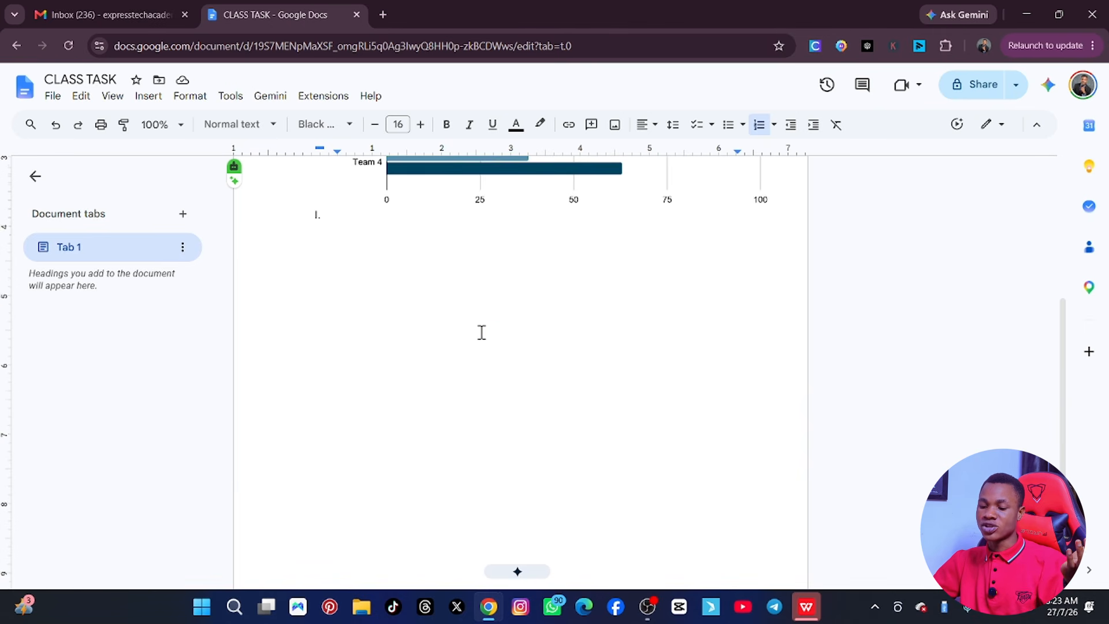
{"action": "scroll", "coordinate": [480, 332], "scroll_direction": "up", "scroll_amount": 5}
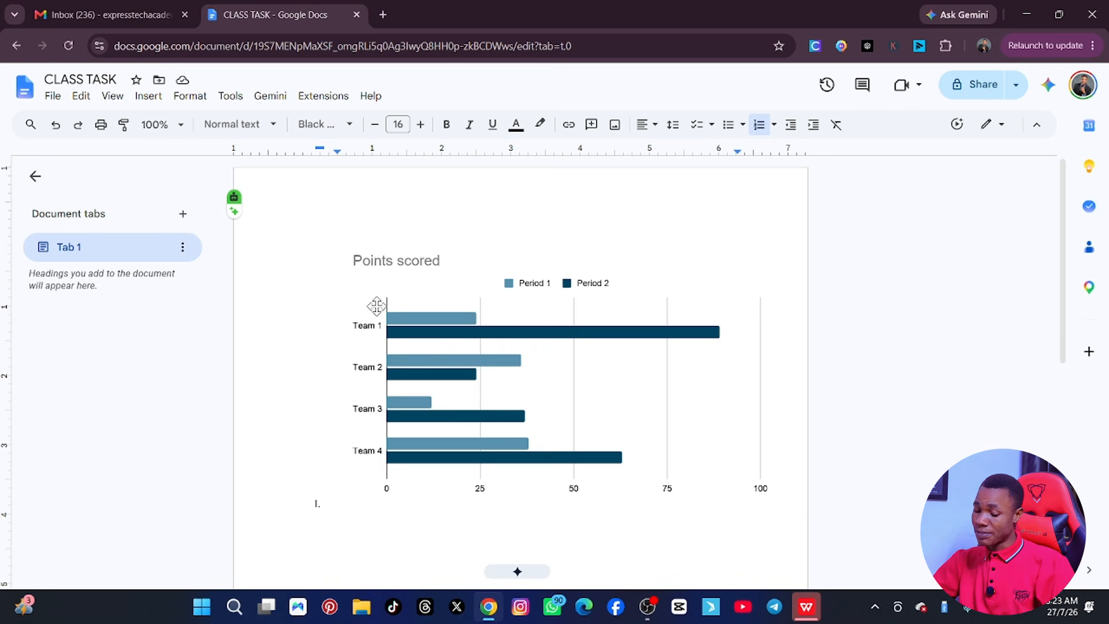
{"action": "key", "text": "ctrl+z"}
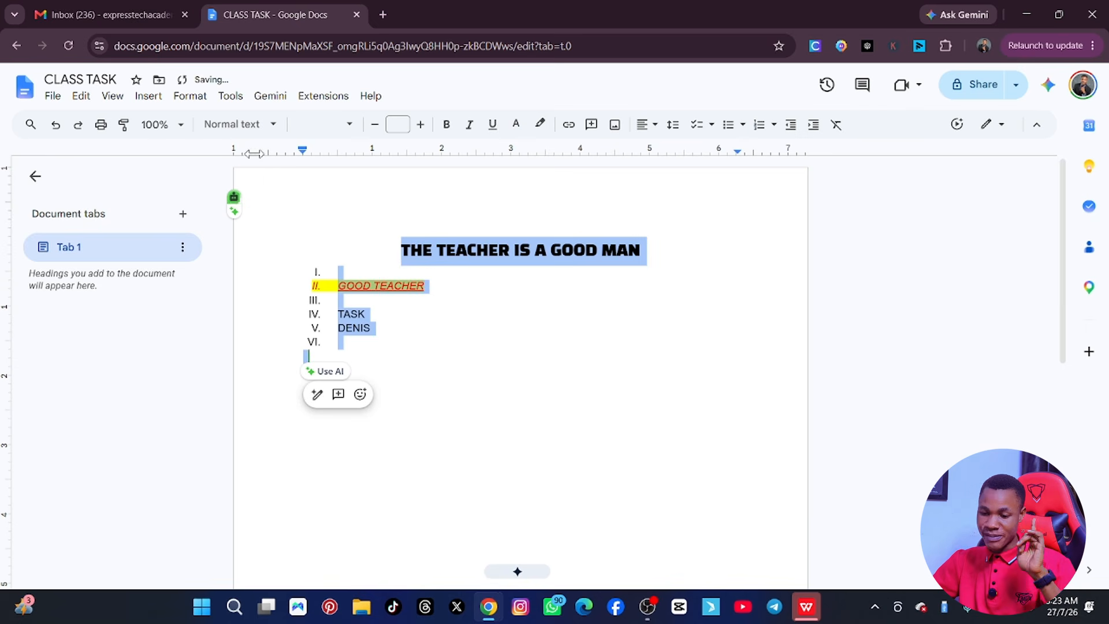
Replace the selected document content with the signature photo uploaded from the computer's Downloads folder
{"action": "left_click", "coordinate": [148, 96]}
{"action": "mouse_move", "coordinate": [171, 121]}
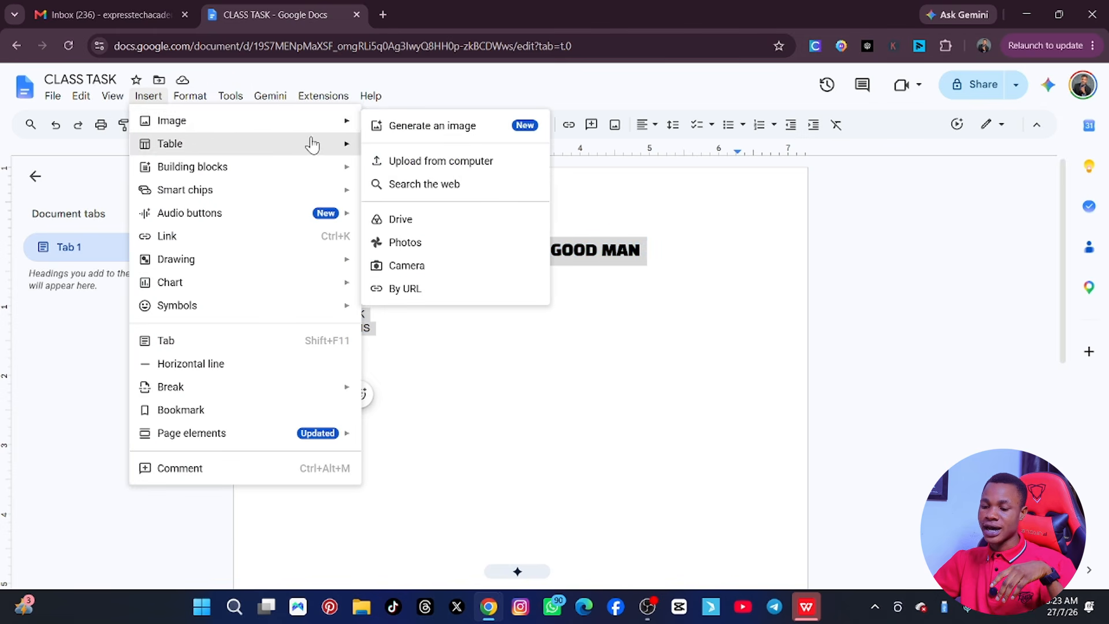
{"action": "left_click", "coordinate": [439, 160]}
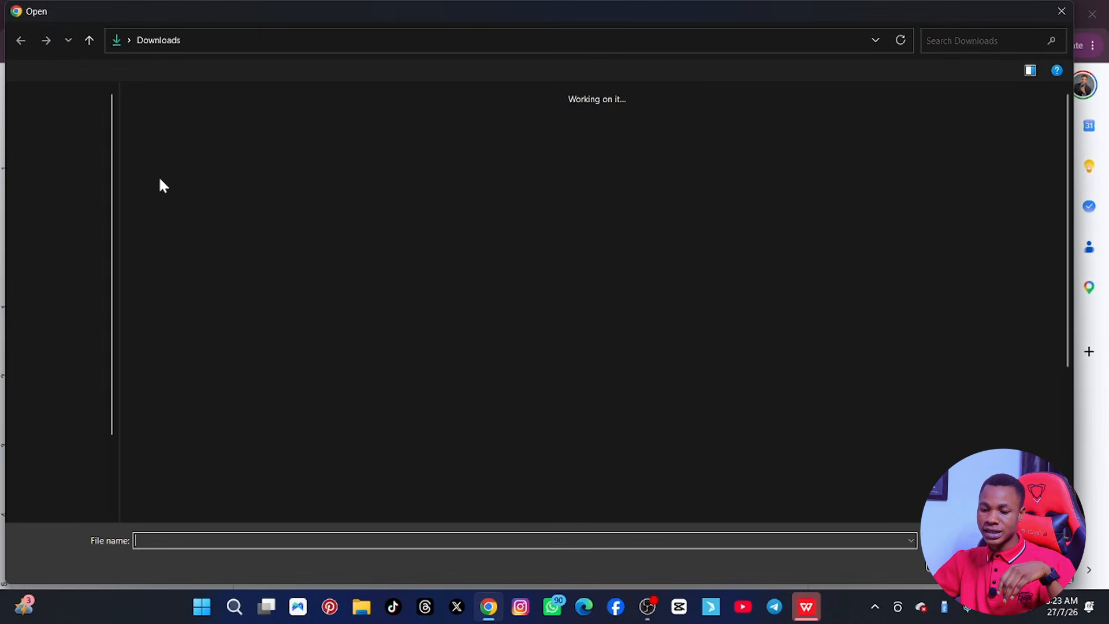
{"action": "double_click", "coordinate": [398, 382]}
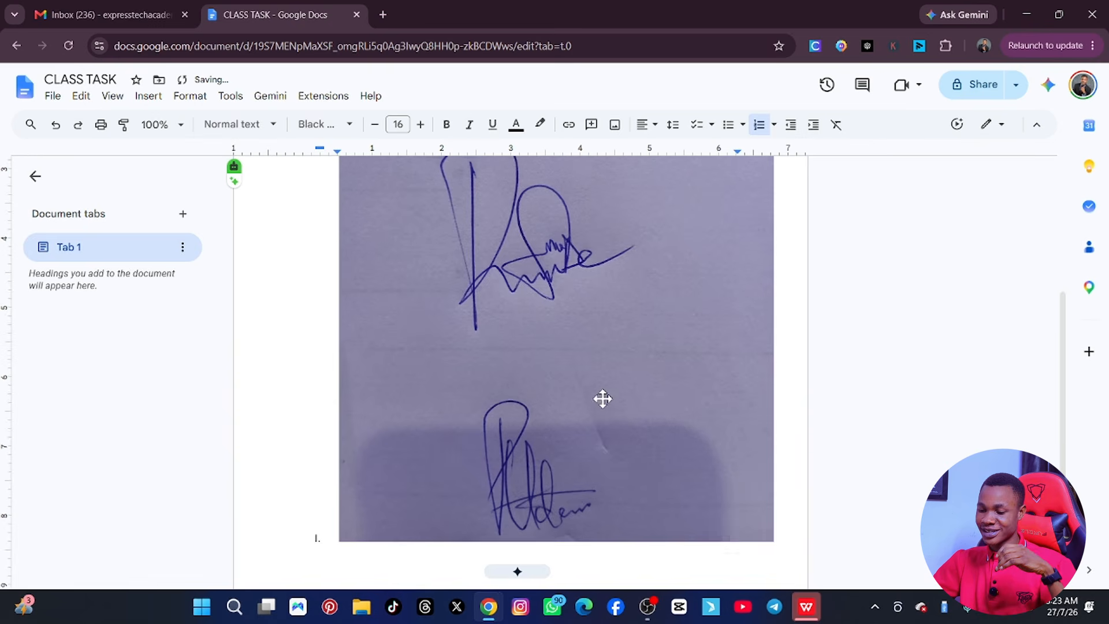
Shrink the inserted signature image proportionally to about 1 inch wide
{"action": "scroll", "coordinate": [602, 399], "scroll_direction": "up", "scroll_amount": 2}
{"action": "left_click", "coordinate": [601, 406]}
{"action": "mouse_move", "coordinate": [774, 238]}
{"action": "left_mouse_down"}
{"action": "mouse_move", "coordinate": [624, 528]}
{"action": "mouse_move", "coordinate": [615, 396]}
{"action": "left_mouse_up"}
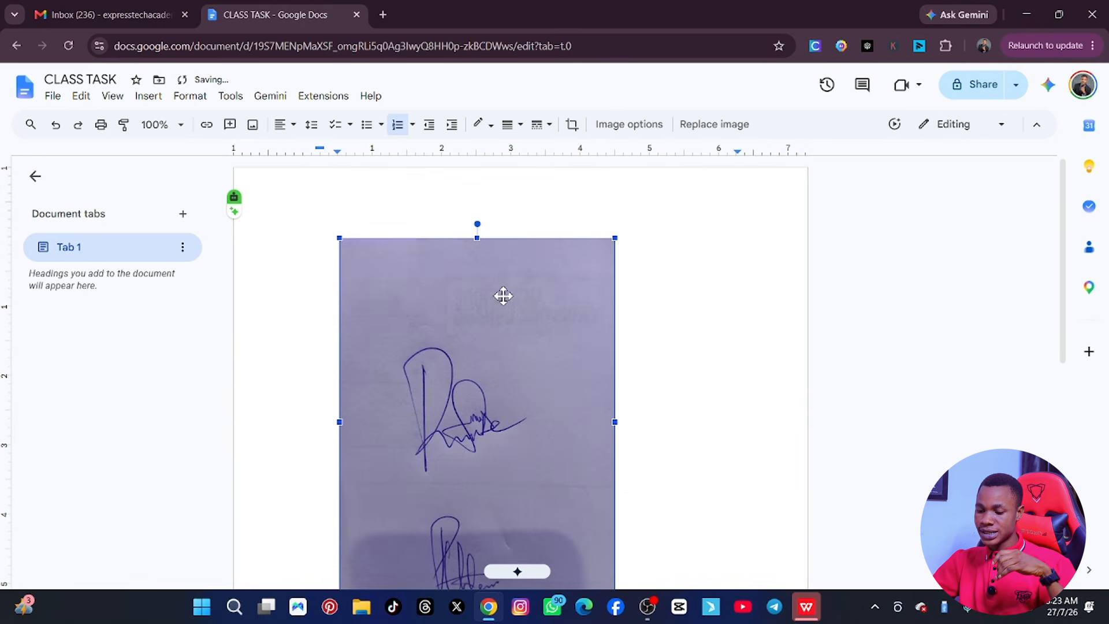
{"action": "scroll", "coordinate": [503, 297], "scroll_direction": "down", "scroll_amount": 8}
{"action": "scroll", "coordinate": [525, 340], "scroll_direction": "up", "scroll_amount": 8}
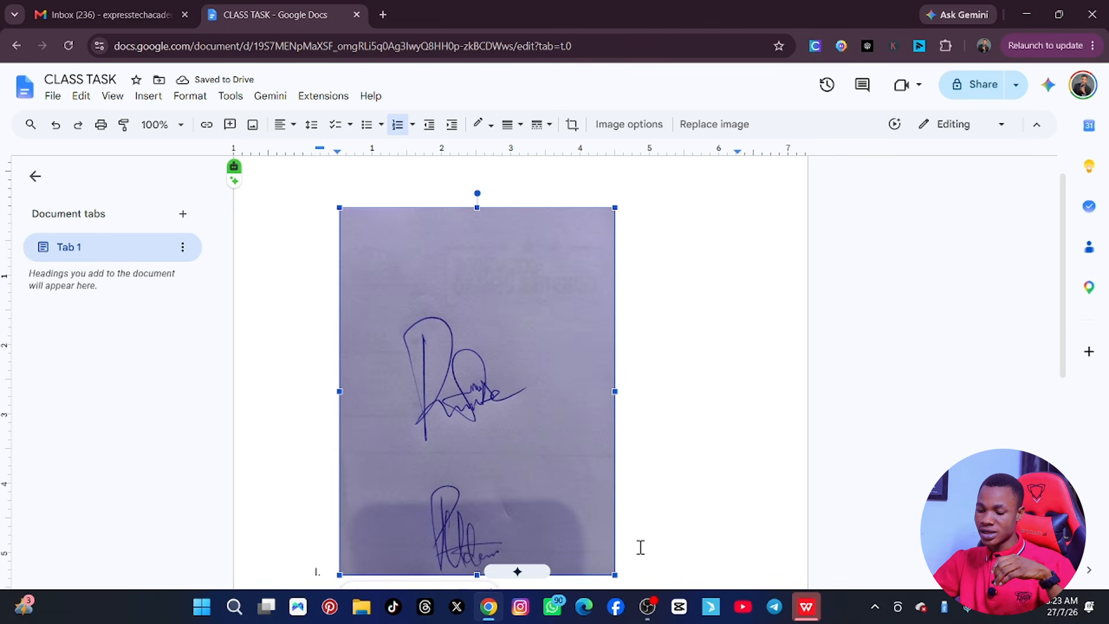
{"action": "mouse_move", "coordinate": [615, 208]}
{"action": "left_mouse_down"}
{"action": "mouse_move", "coordinate": [470, 433]}
{"action": "mouse_move", "coordinate": [471, 401]}
{"action": "mouse_move", "coordinate": [409, 301]}
{"action": "left_mouse_up"}
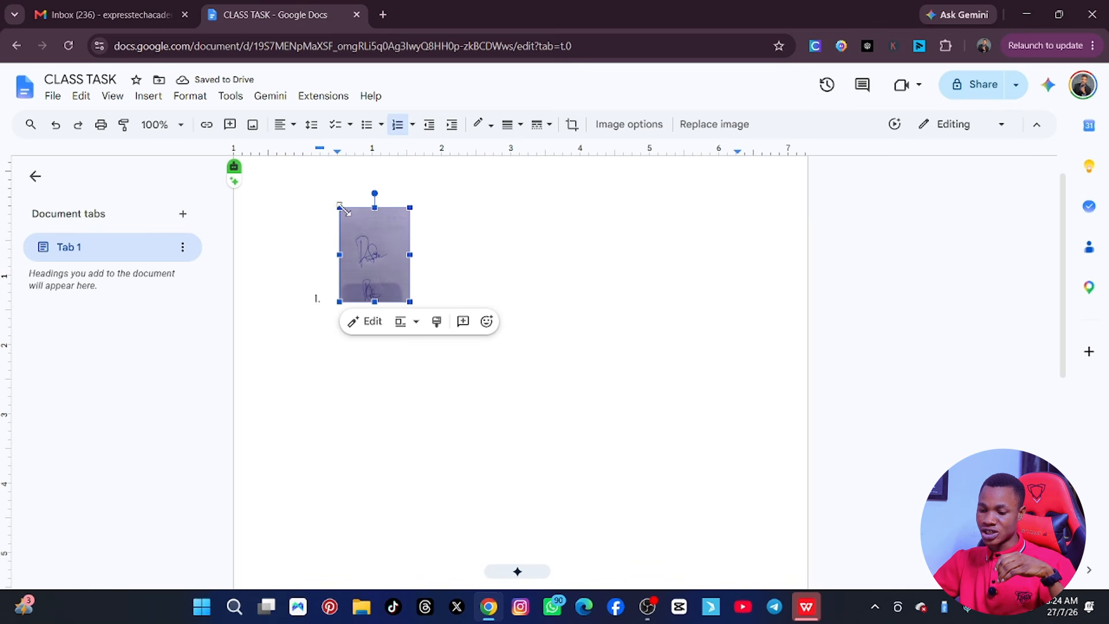
Try widening the image and centring it, restoring its size and left alignment
{"action": "left_click_drag", "start_coordinate": [408, 253], "coordinate": [578, 292]}
{"action": "key", "text": "ctrl+z"}
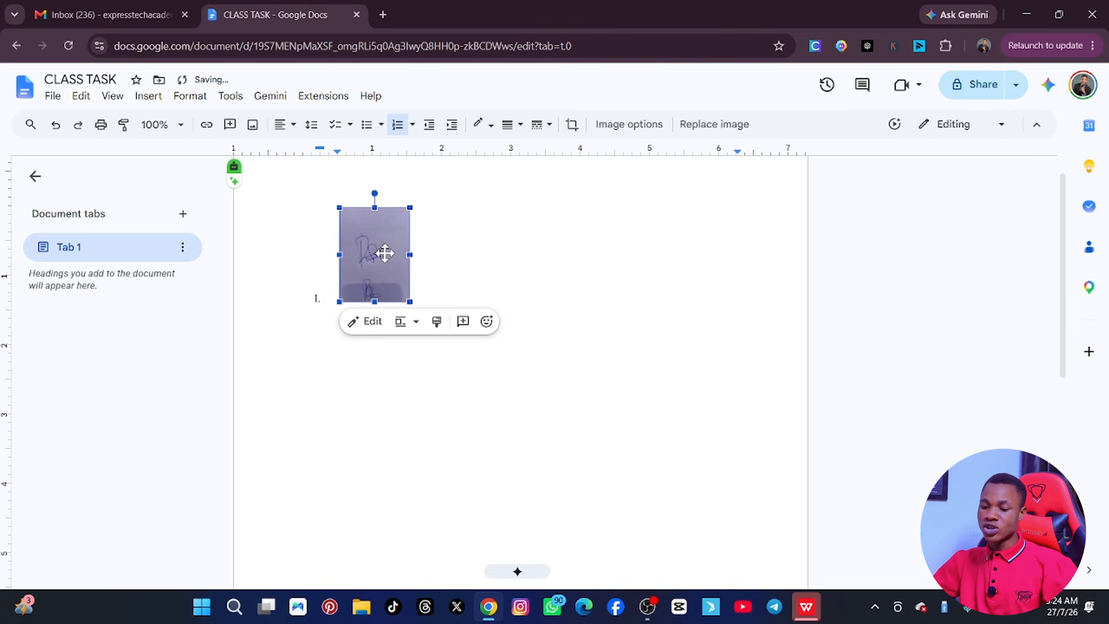
{"action": "left_click", "coordinate": [289, 124]}
{"action": "left_click", "coordinate": [304, 149]}
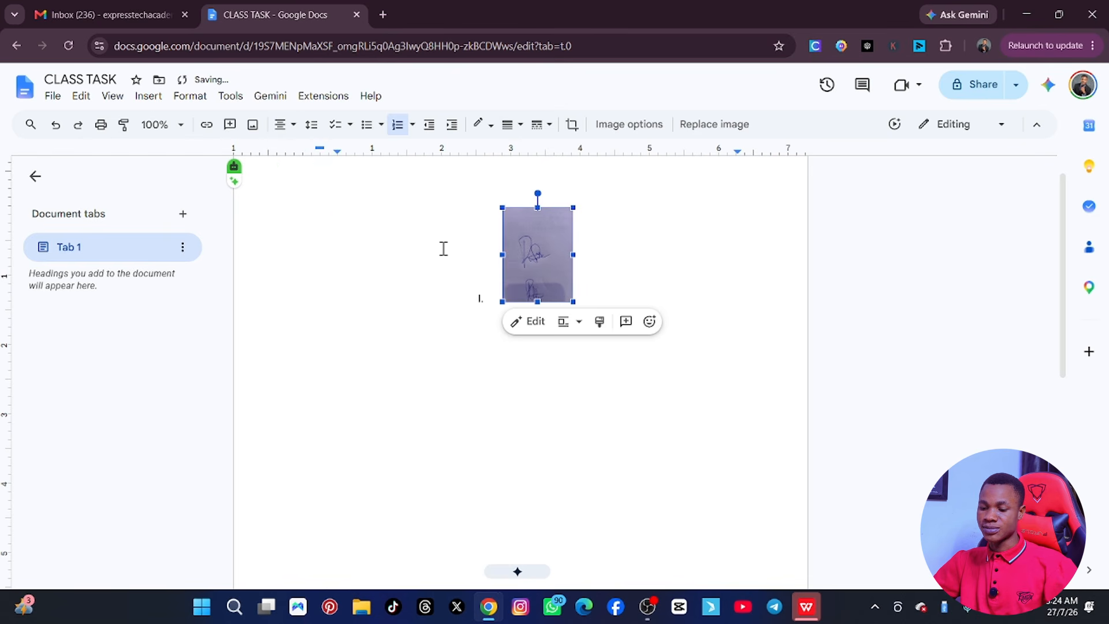
{"action": "left_click", "coordinate": [293, 128]}
{"action": "left_click", "coordinate": [286, 150]}
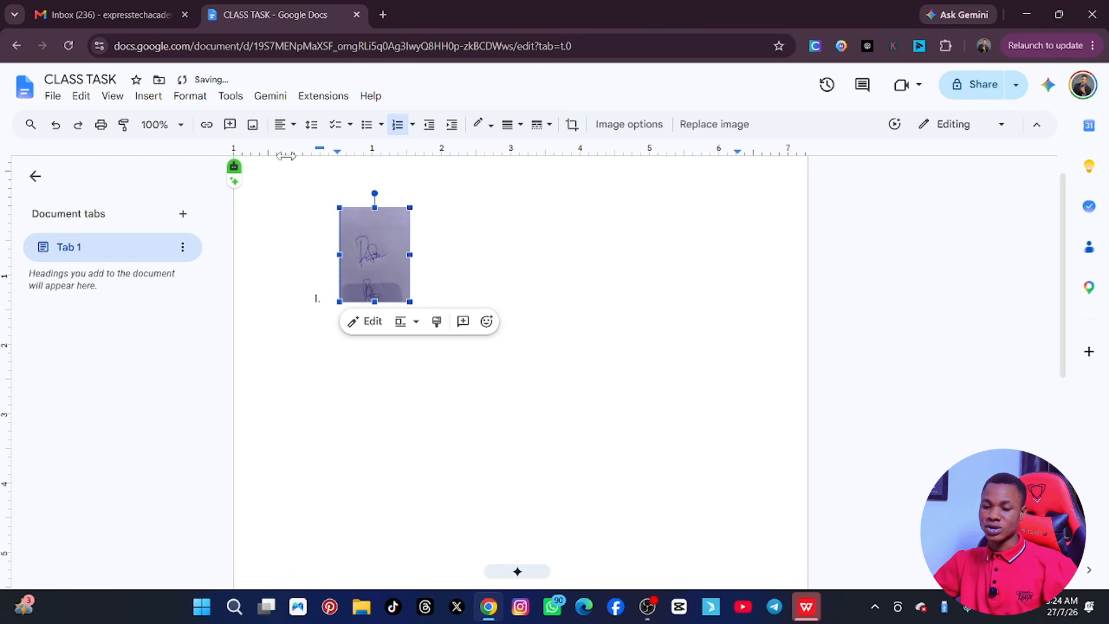
Add a new line below the image and remove its list numbering
{"action": "scroll", "coordinate": [316, 216], "scroll_direction": "up", "scroll_amount": 1}
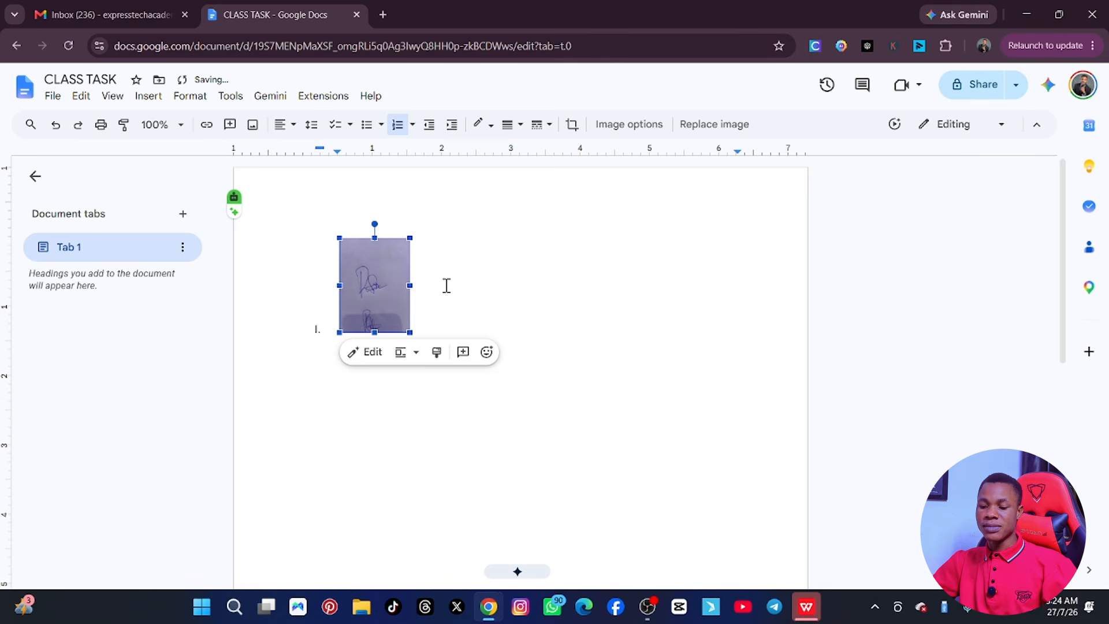
{"action": "left_click", "coordinate": [428, 324]}
{"action": "key", "text": "Return"}
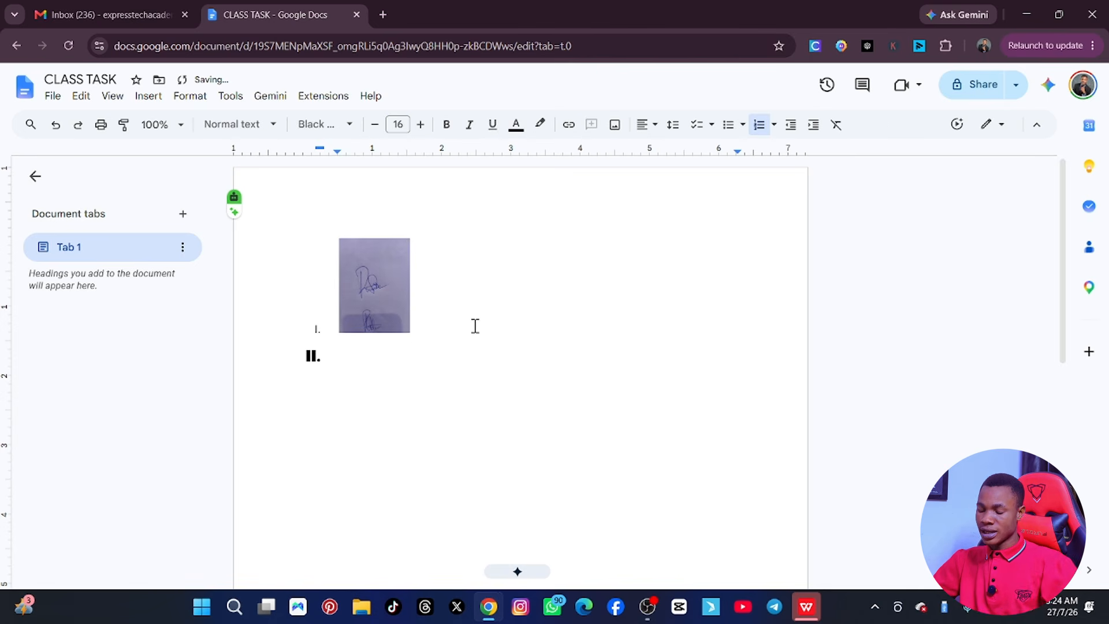
{"action": "key", "text": "BackSpace"}
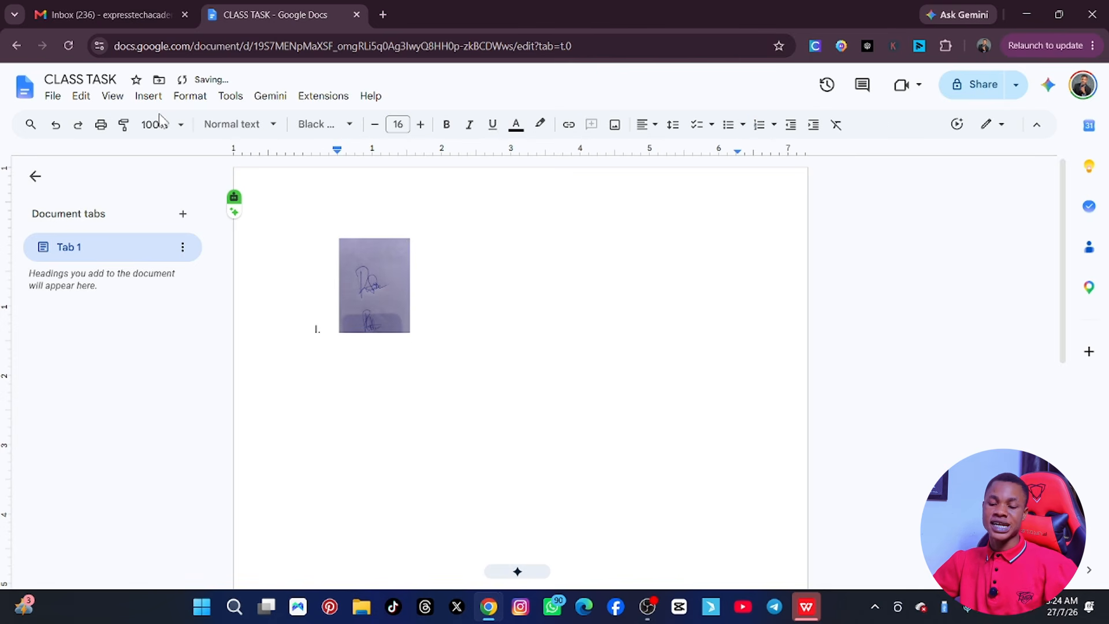
Insert a table with 7 columns and 5 rows below the image
{"action": "left_click", "coordinate": [150, 96]}
{"action": "mouse_move", "coordinate": [183, 149]}
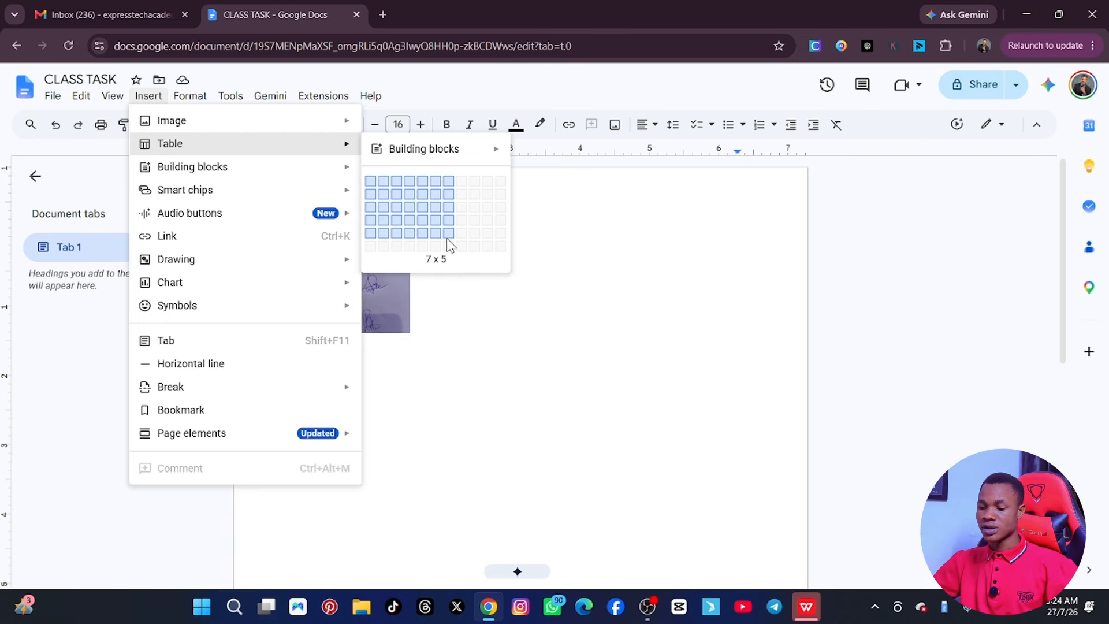
{"action": "left_click", "coordinate": [450, 242]}
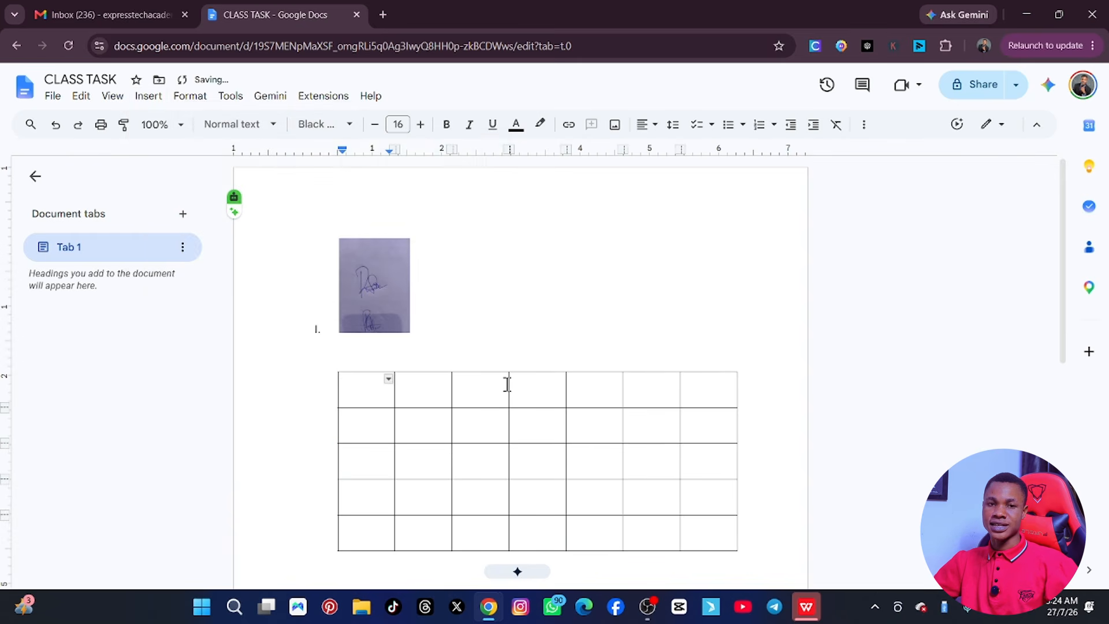
{"action": "scroll", "coordinate": [504, 383], "scroll_direction": "down", "scroll_amount": 3}
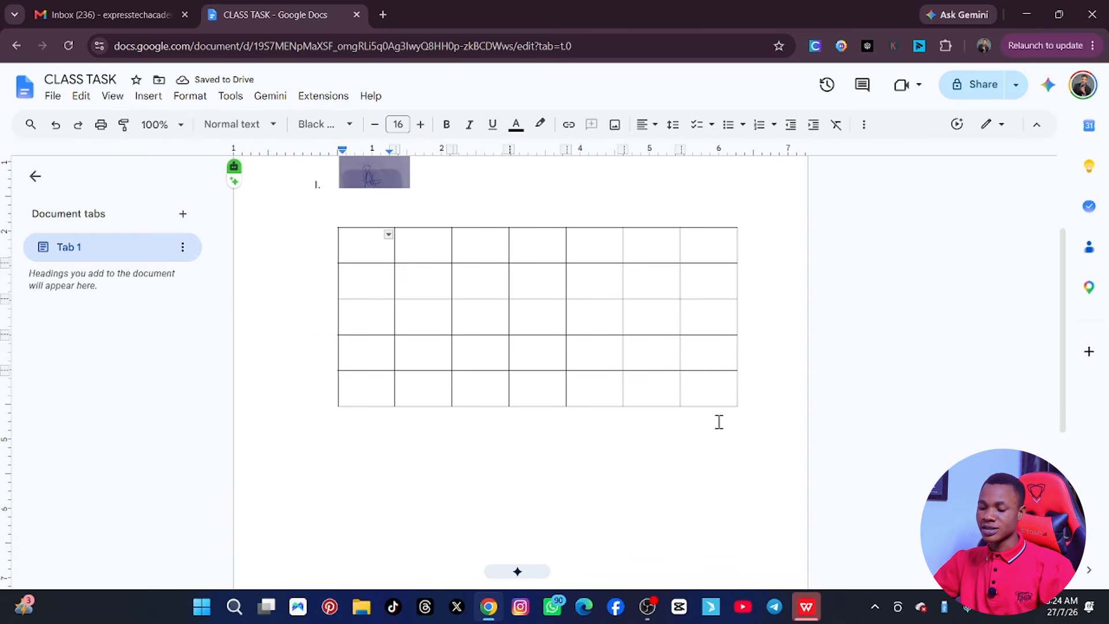
{"action": "left_click", "coordinate": [716, 417]}
{"action": "left_click", "coordinate": [479, 392]}
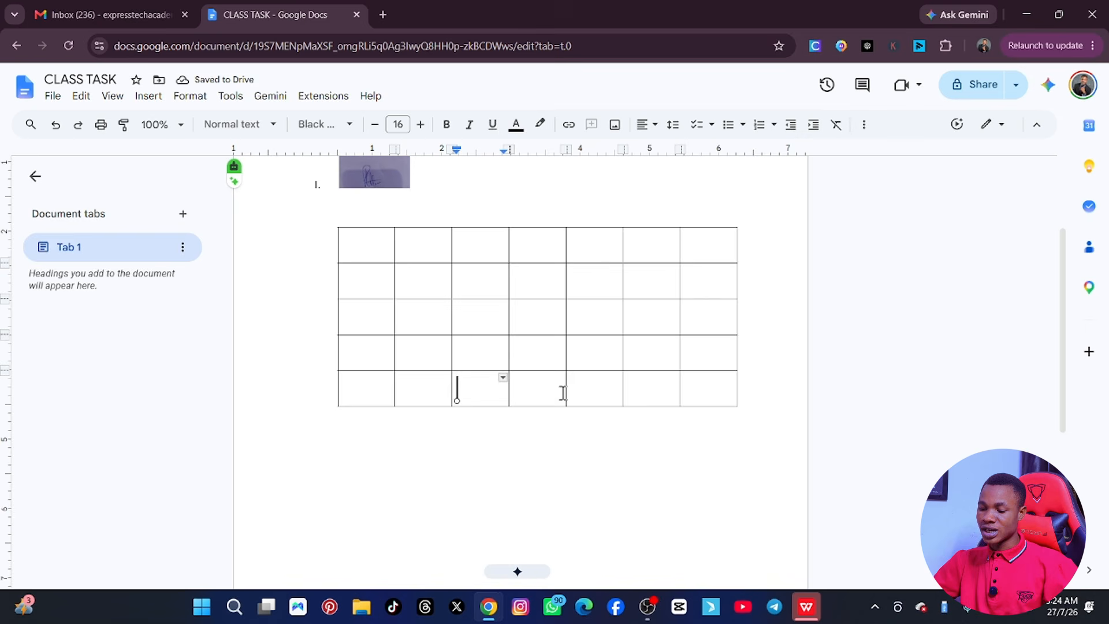
{"action": "left_click", "coordinate": [739, 401]}
{"action": "left_click", "coordinate": [671, 441]}
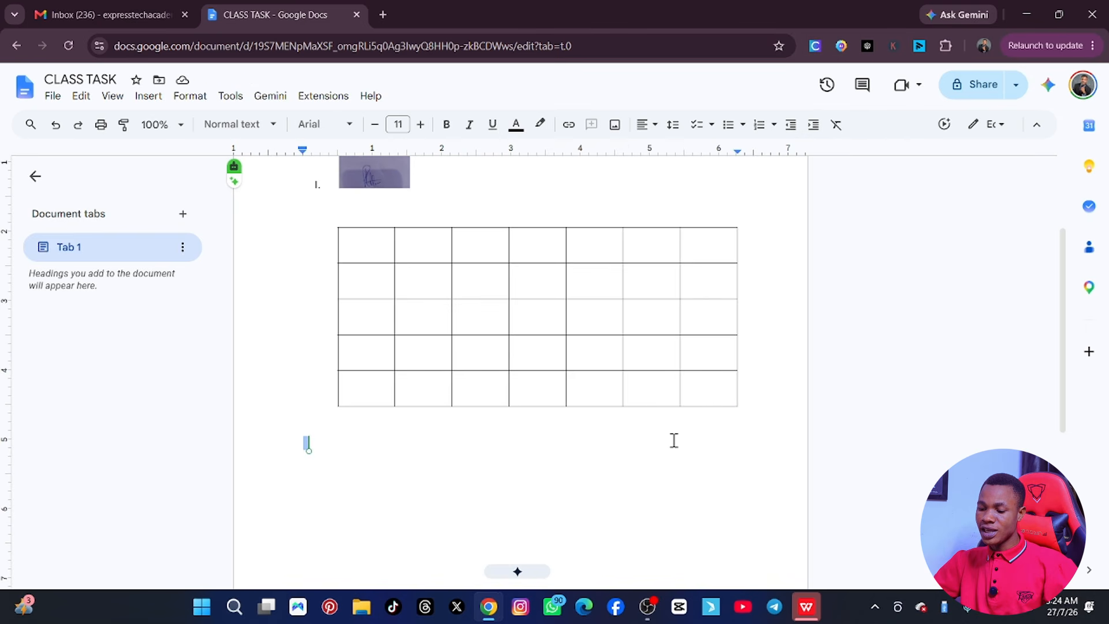
{"action": "left_click", "coordinate": [664, 379]}
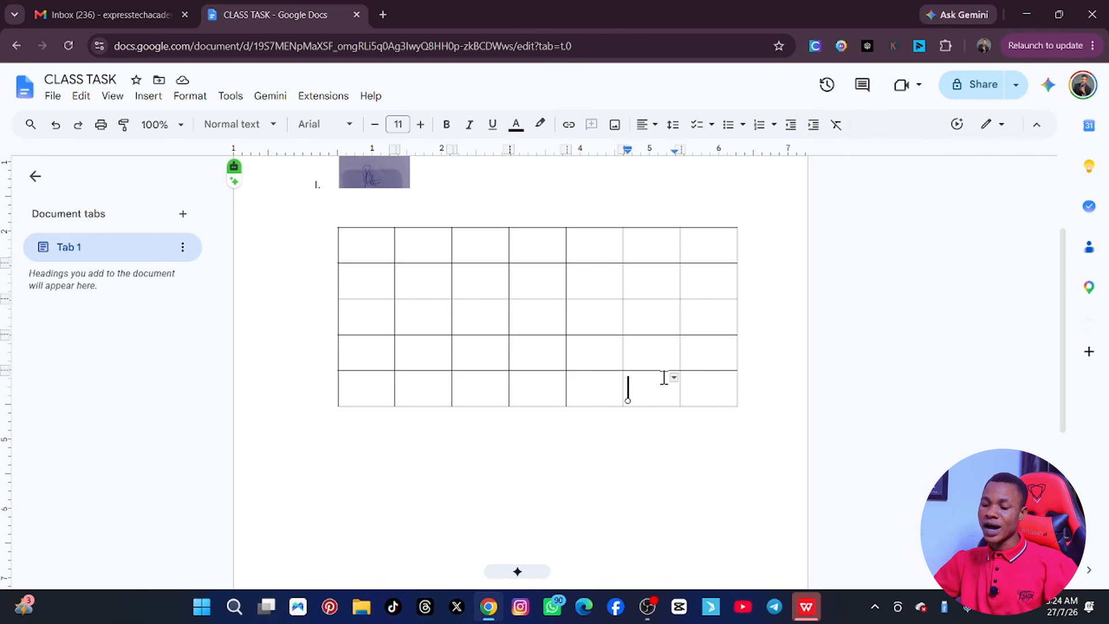
{"action": "right_click", "coordinate": [737, 406]}
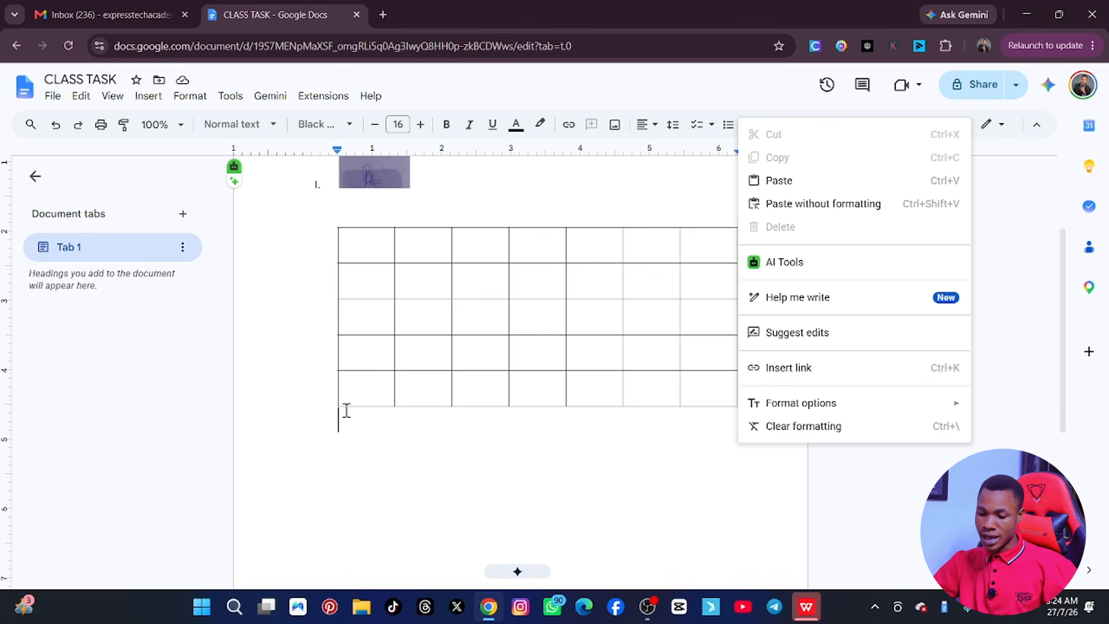
Add four rows to the lower end of the table
{"action": "left_click_drag", "start_coordinate": [331, 423], "coordinate": [333, 436]}
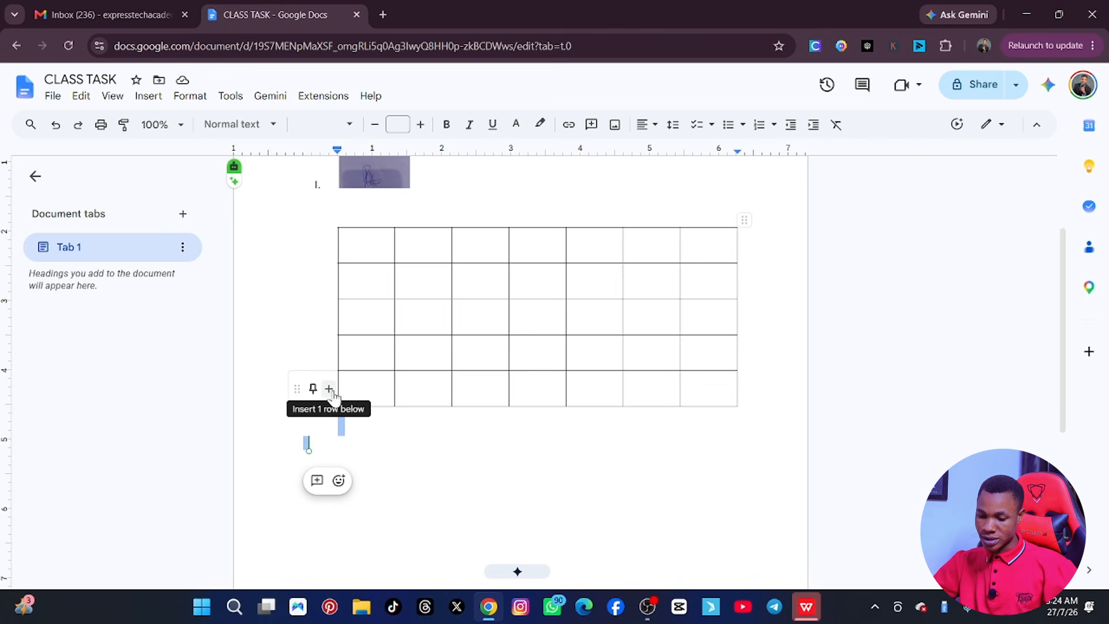
{"action": "left_click", "coordinate": [329, 390]}
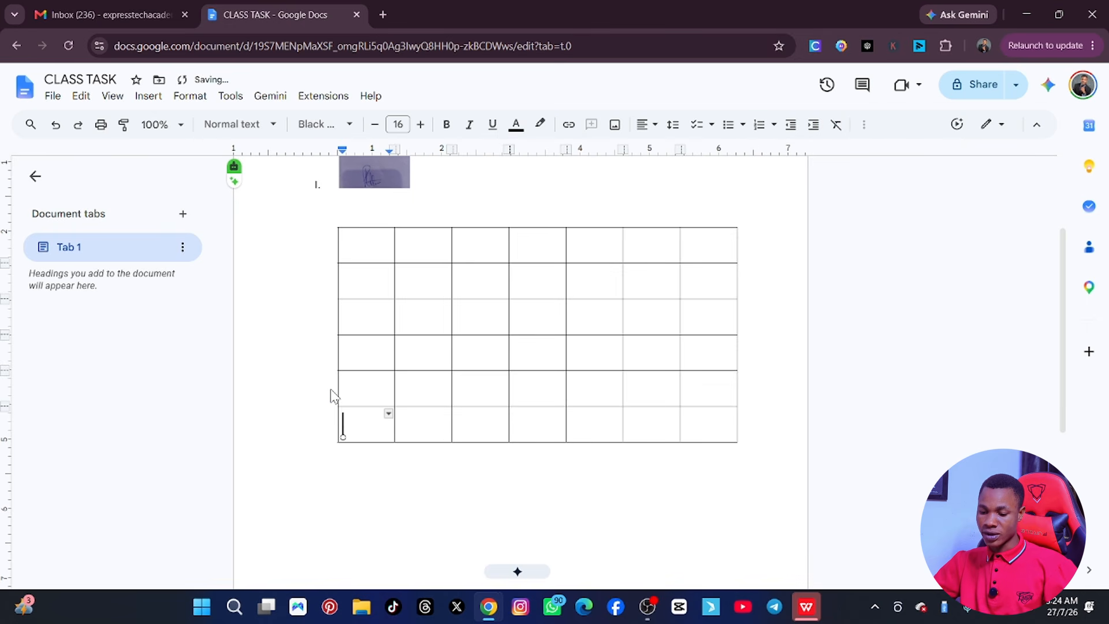
{"action": "mouse_move", "coordinate": [334, 425]}
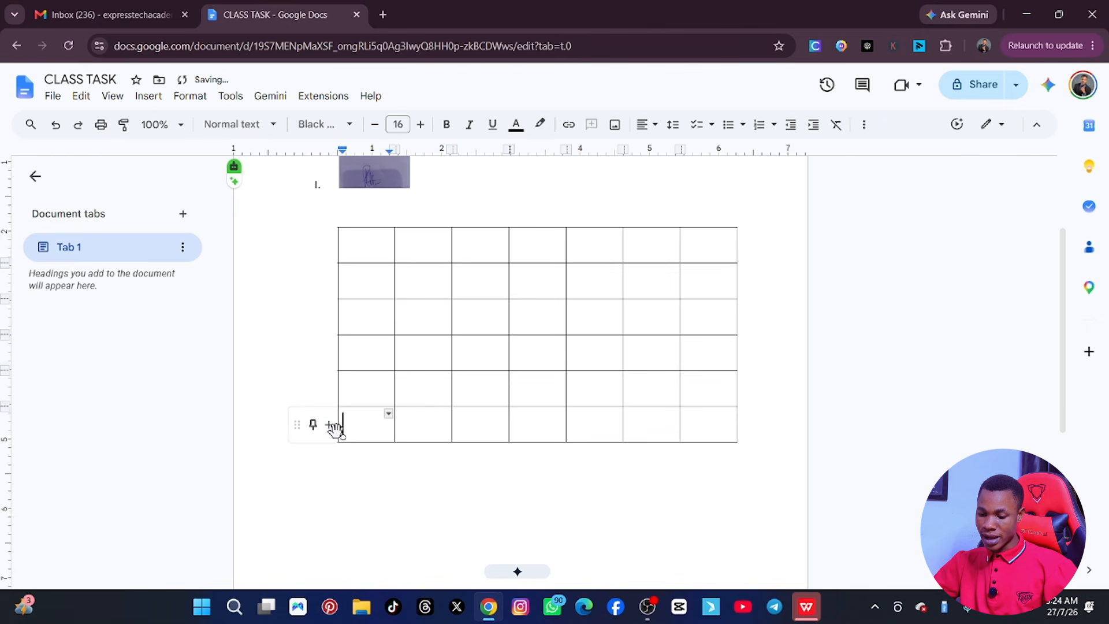
{"action": "left_click", "coordinate": [329, 425]}
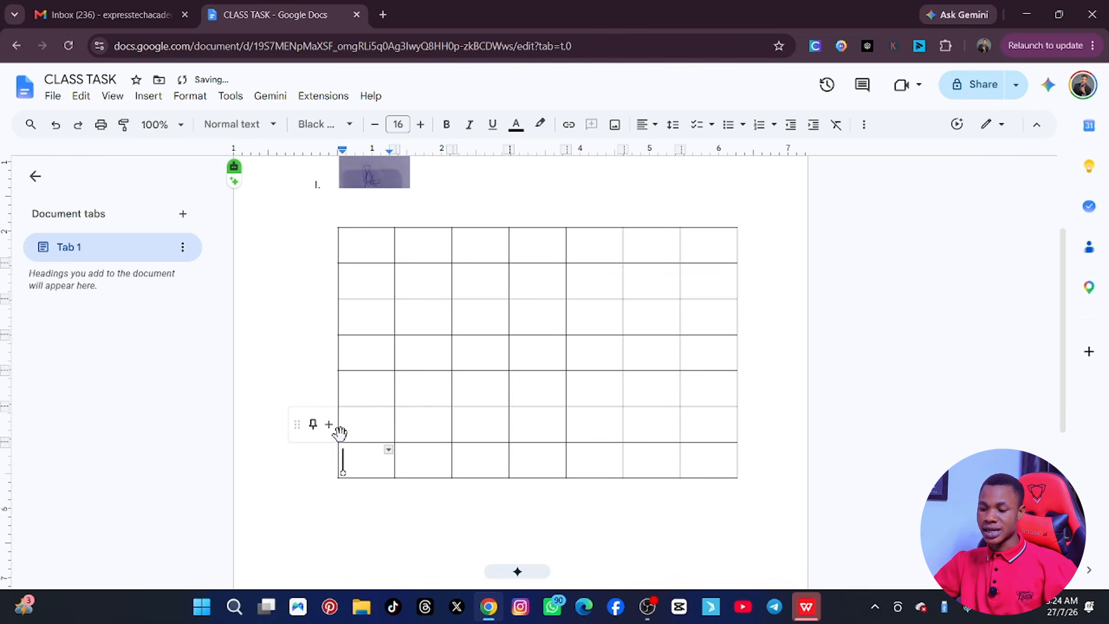
{"action": "left_click", "coordinate": [329, 460]}
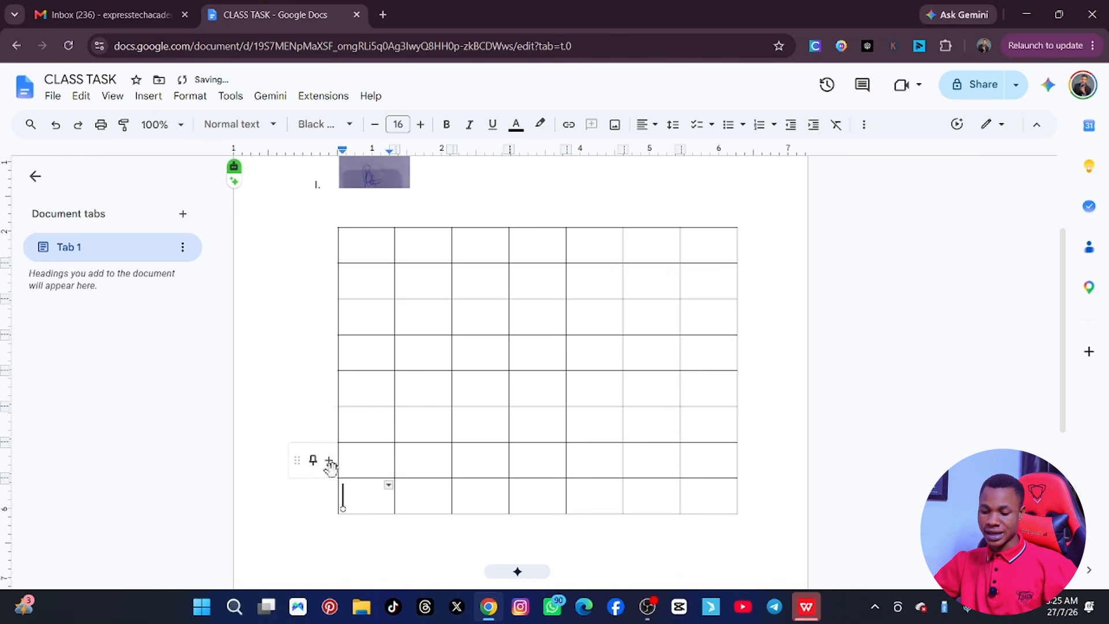
{"action": "left_click", "coordinate": [330, 460]}
Open the document's sharing settings and set general access to Anyone with the link
{"action": "scroll", "coordinate": [478, 318], "scroll_direction": "up", "scroll_amount": 2}
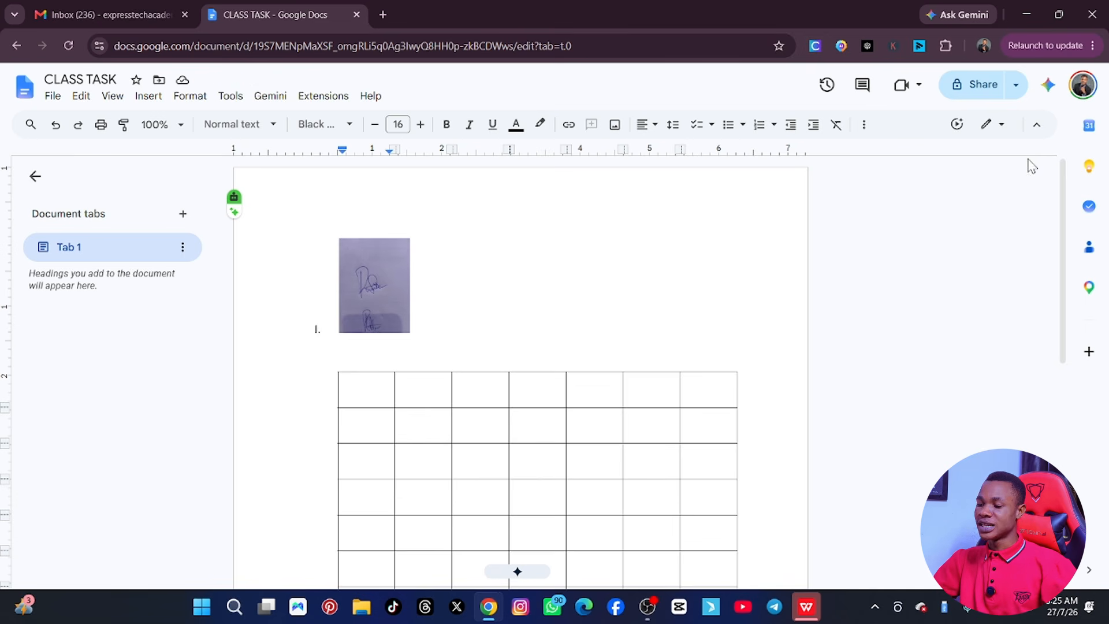
{"action": "left_click", "coordinate": [983, 86]}
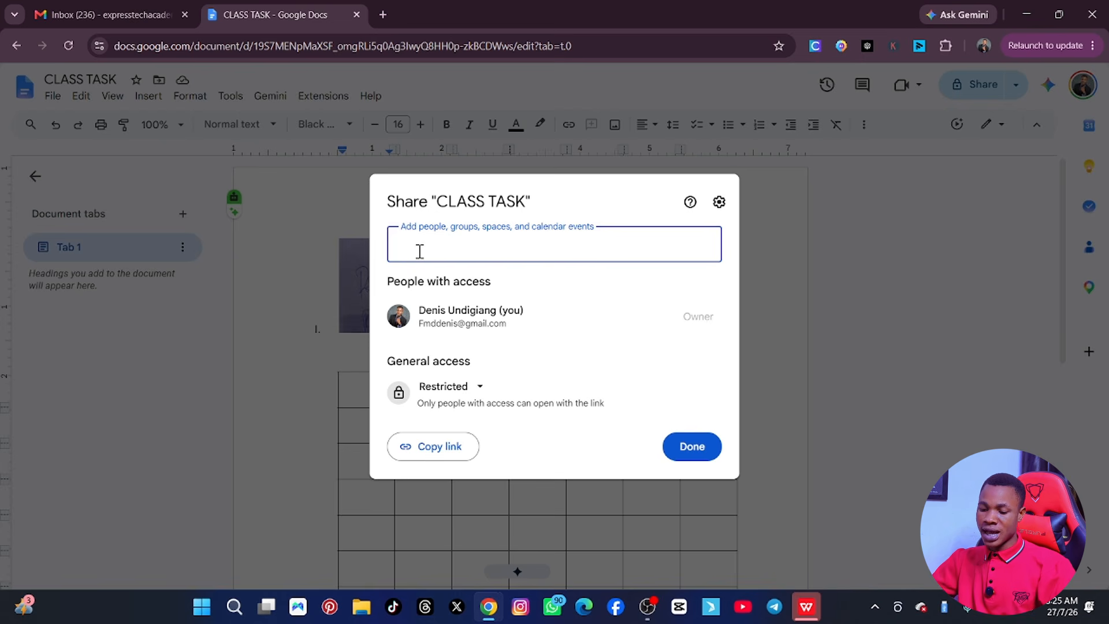
{"action": "left_click", "coordinate": [480, 386]}
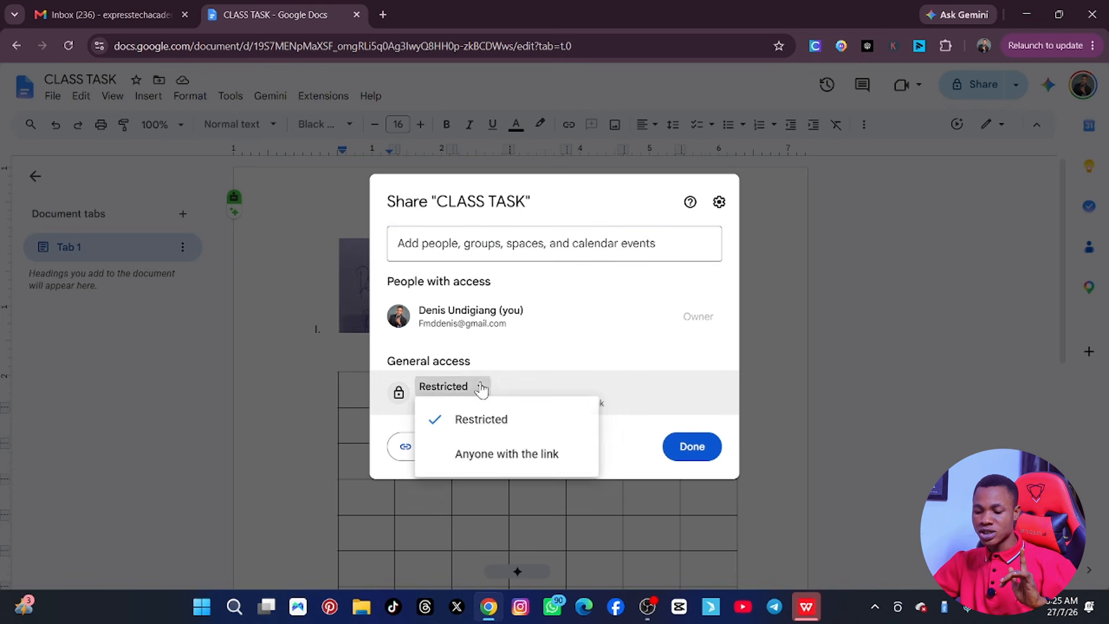
{"action": "left_click", "coordinate": [487, 453]}
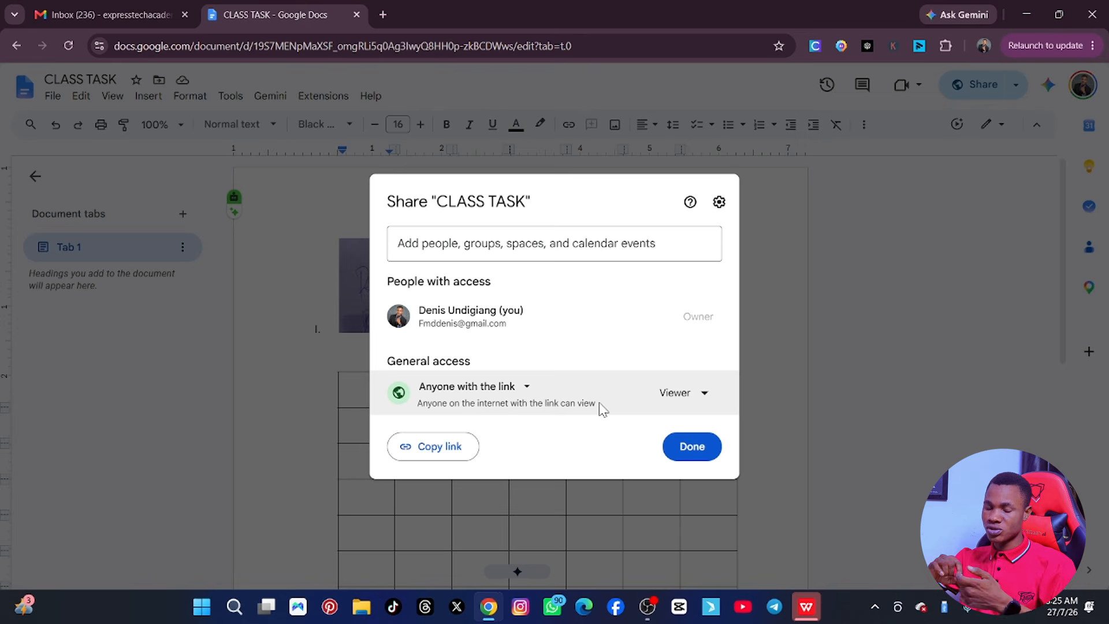
Try the Editor role for link access and switch it back to Viewer
{"action": "left_click", "coordinate": [706, 392]}
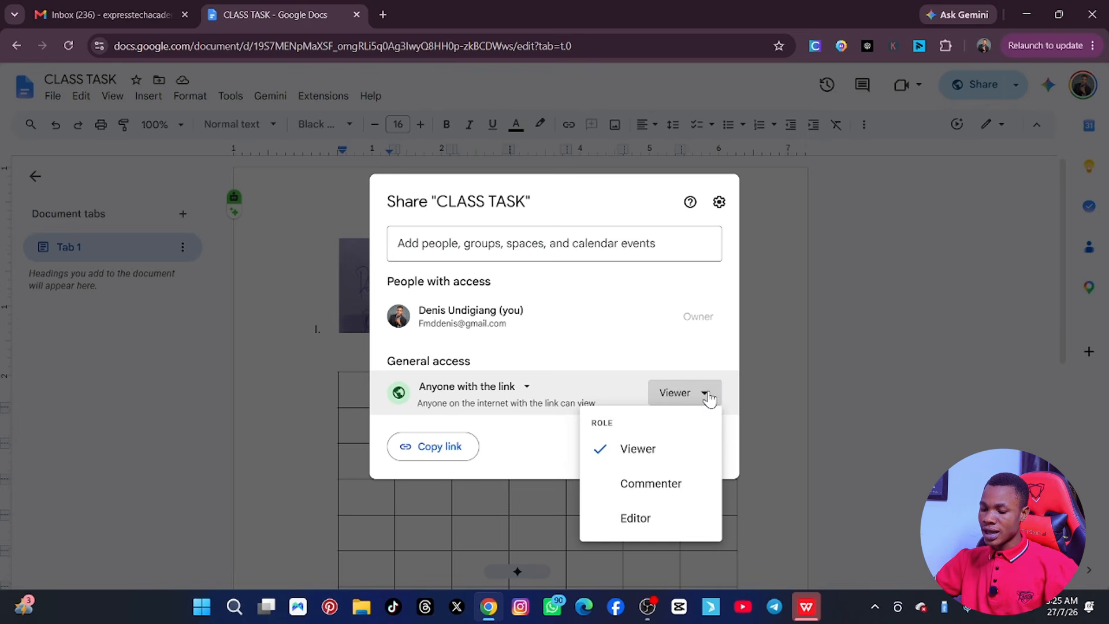
{"action": "left_click", "coordinate": [651, 515]}
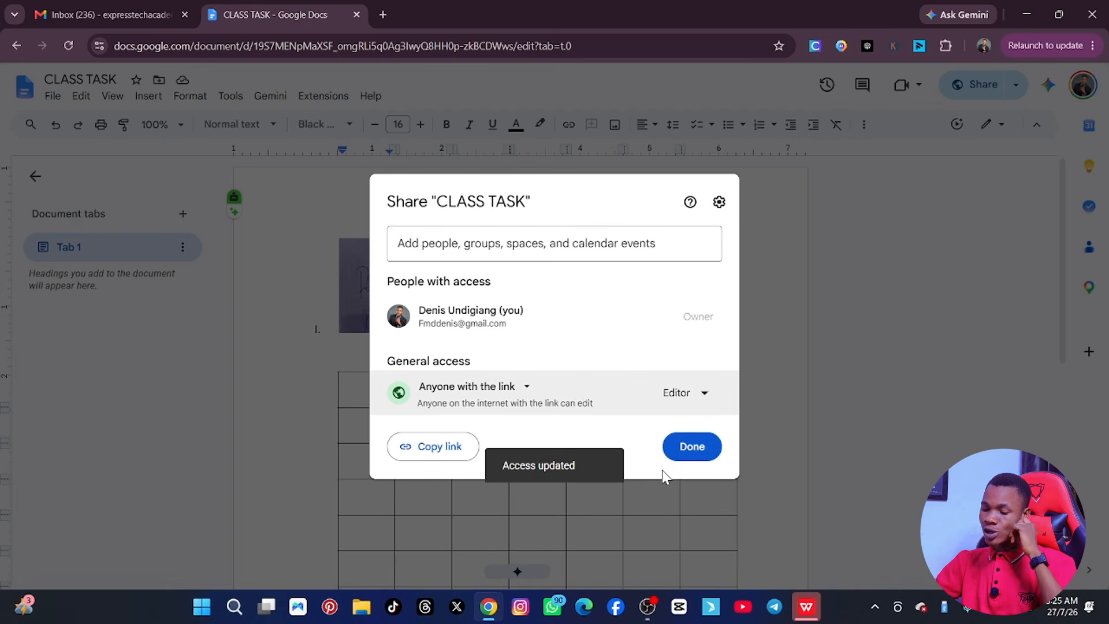
{"action": "left_click", "coordinate": [708, 396]}
{"action": "left_click", "coordinate": [638, 449]}
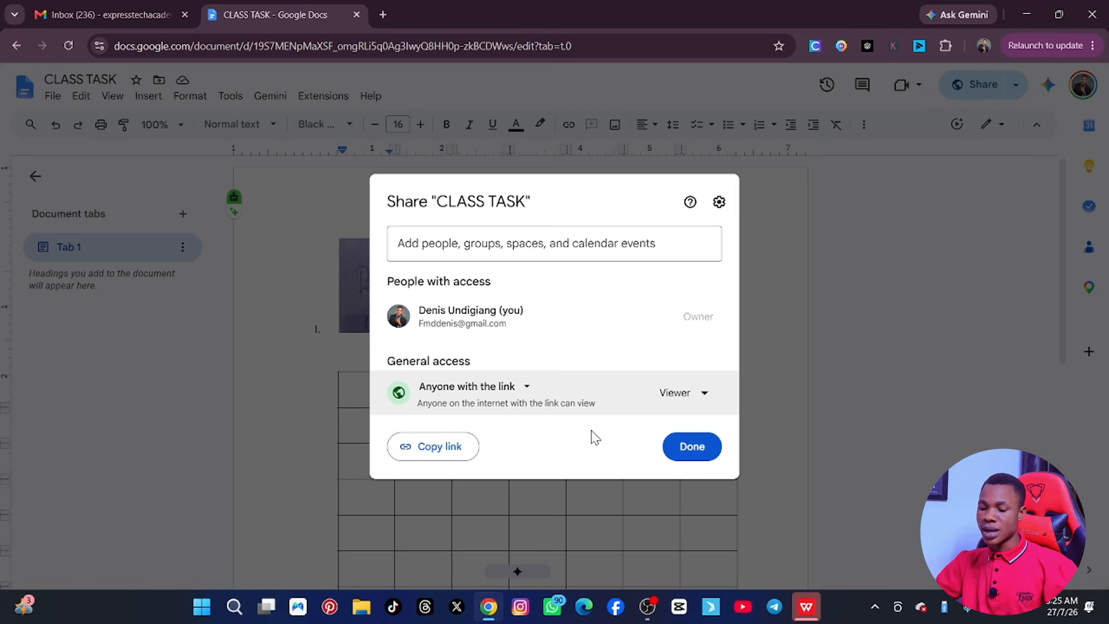
Close the sharing settings, reopen them to review the link access, and finish
{"action": "left_click", "coordinate": [465, 242]}
{"action": "left_click", "coordinate": [350, 231]}
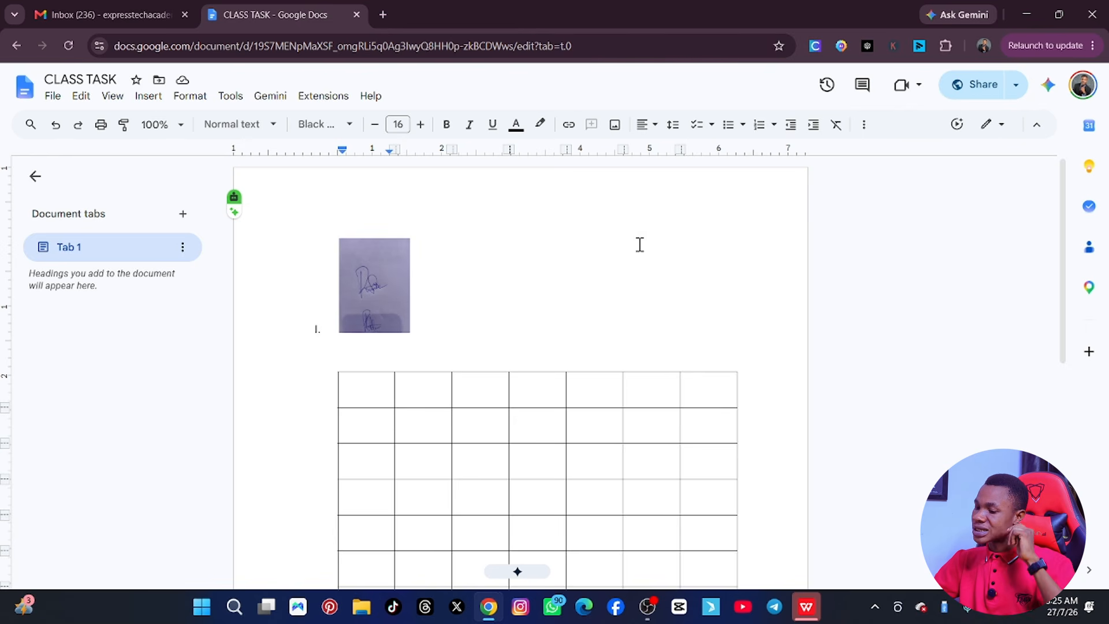
{"action": "left_click", "coordinate": [980, 84]}
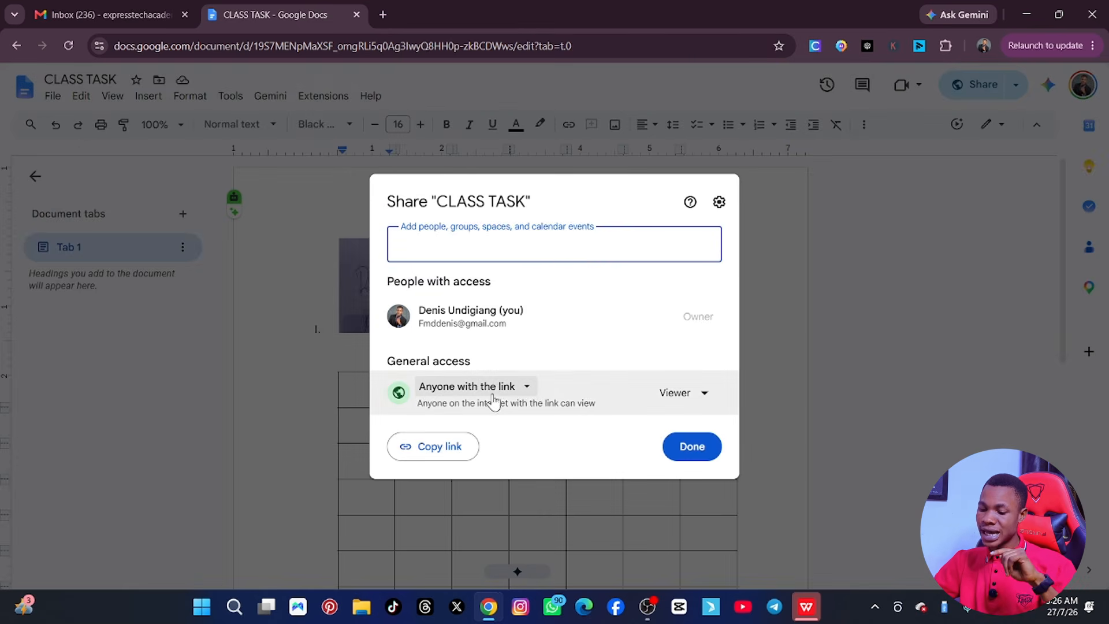
{"action": "left_click", "coordinate": [691, 450]}
{"action": "scroll", "coordinate": [531, 359], "scroll_direction": "down", "scroll_amount": 5}
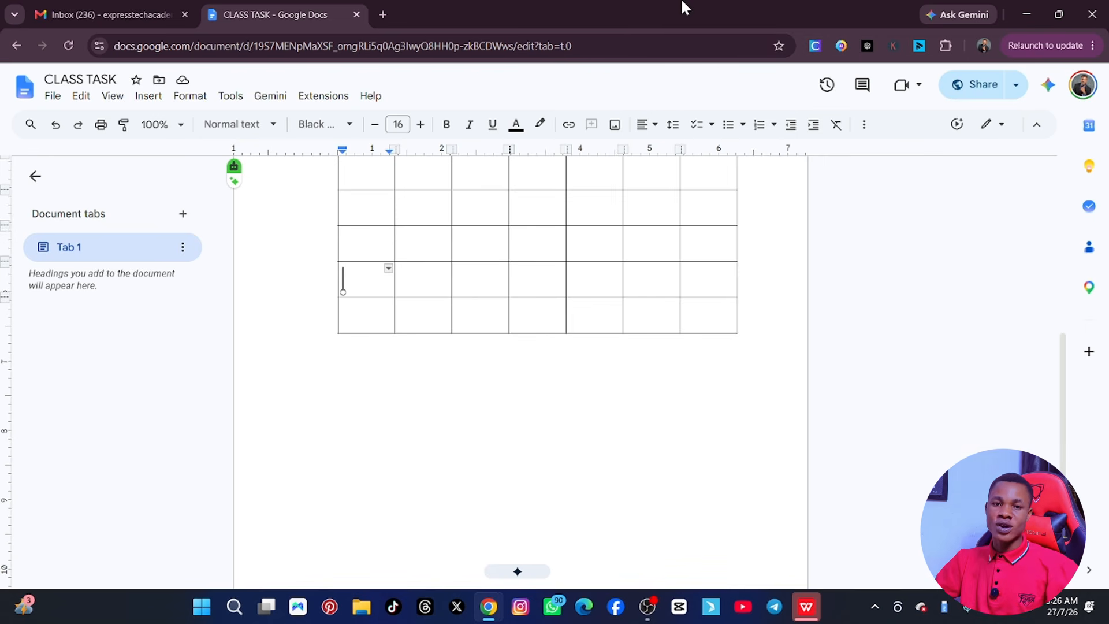
Open Google Meet in a new browser tab and dismiss the note-taking announcement
{"action": "left_click", "coordinate": [383, 17]}
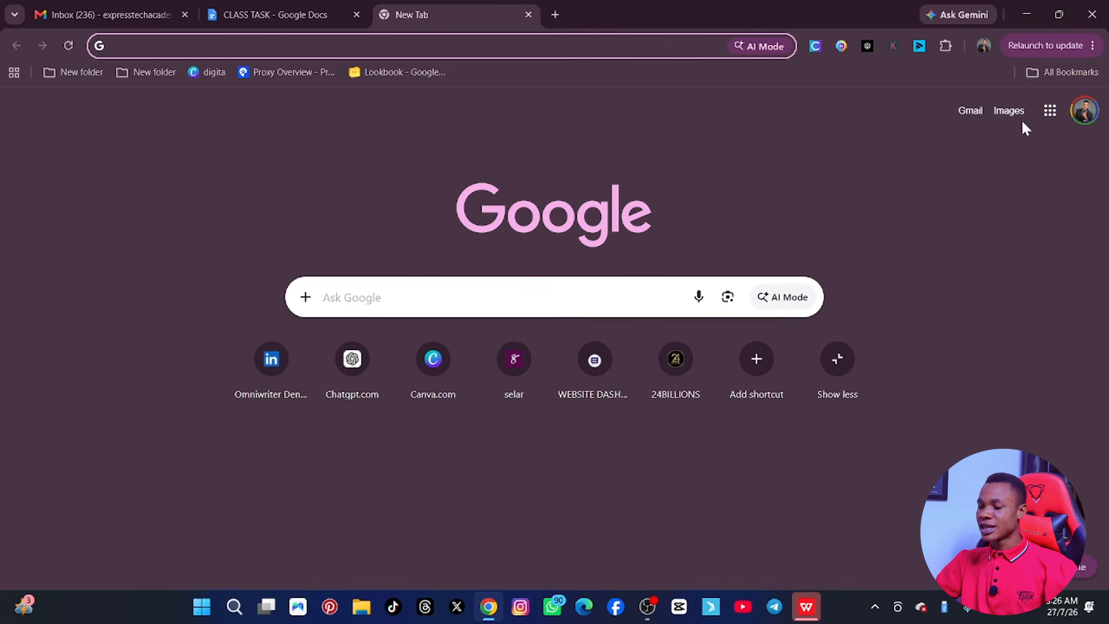
{"action": "left_click", "coordinate": [1050, 112]}
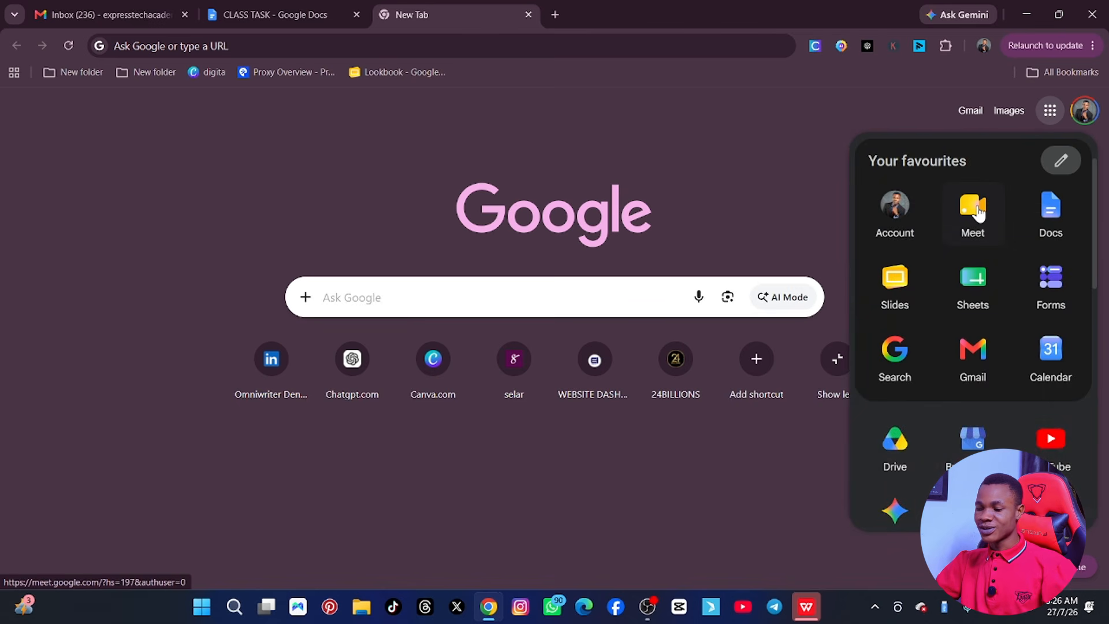
{"action": "left_click", "coordinate": [975, 213]}
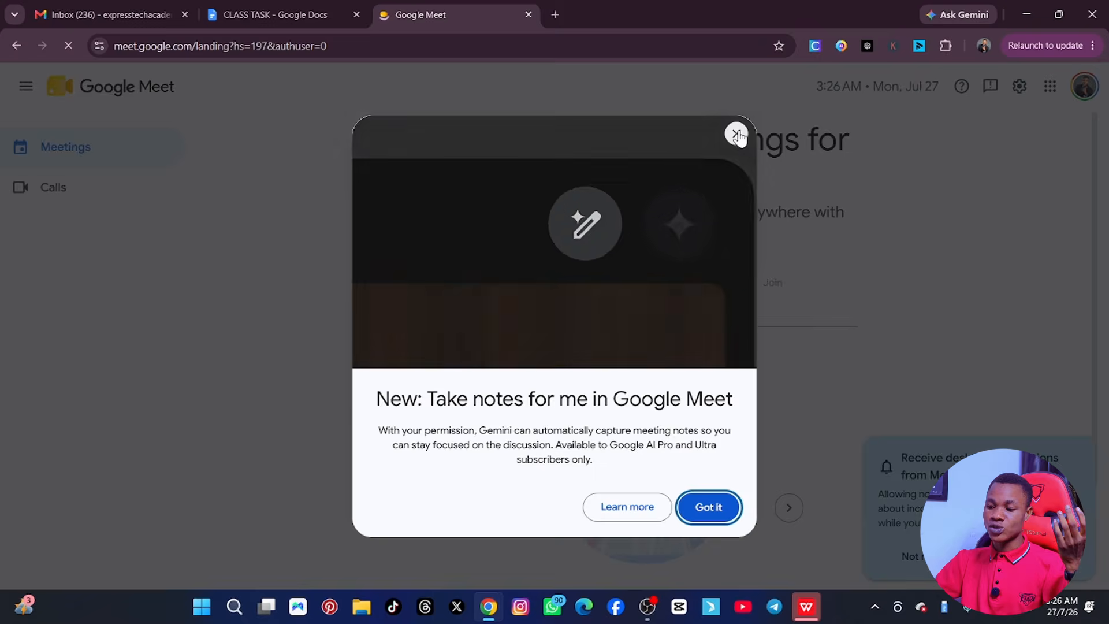
{"action": "left_click", "coordinate": [737, 133]}
{"action": "left_click", "coordinate": [728, 499]}
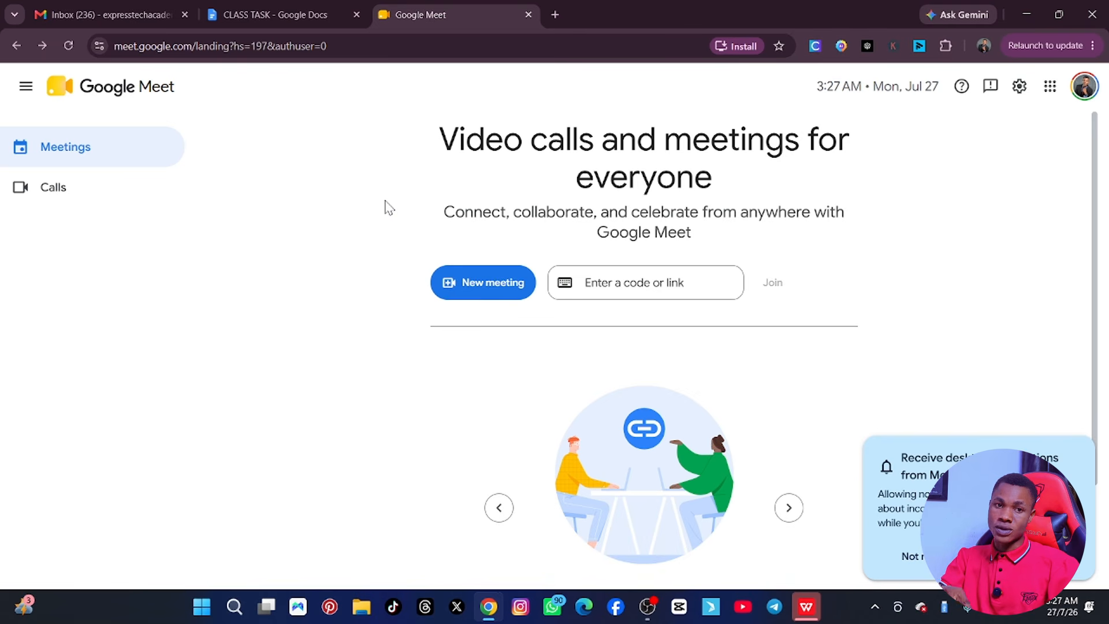
{"action": "left_click", "coordinate": [635, 282]}
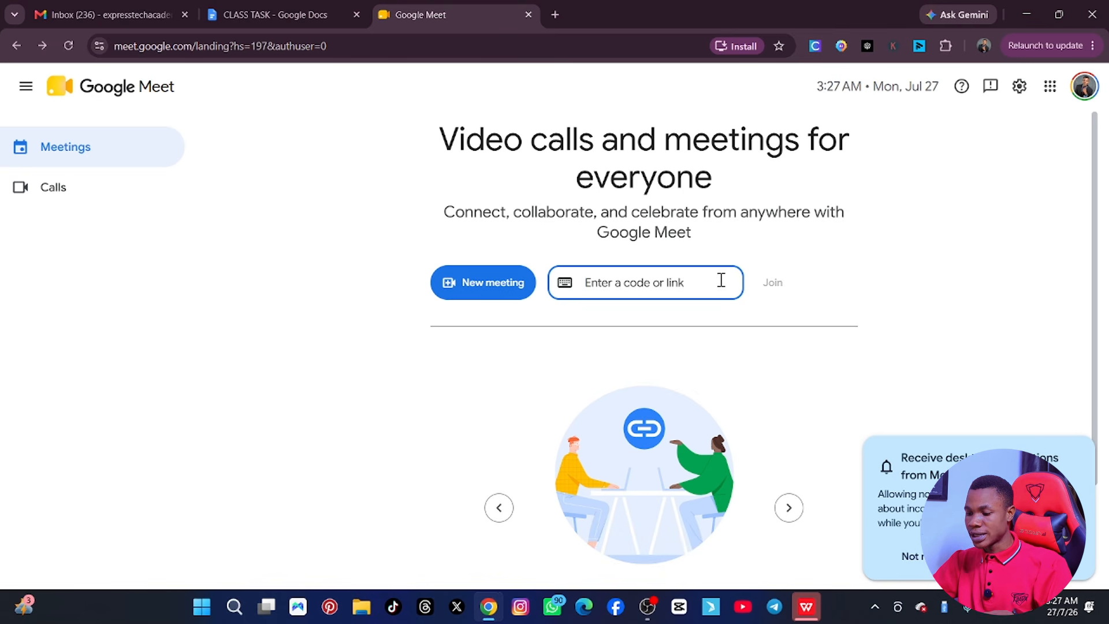
{"action": "left_click", "coordinate": [906, 558]}
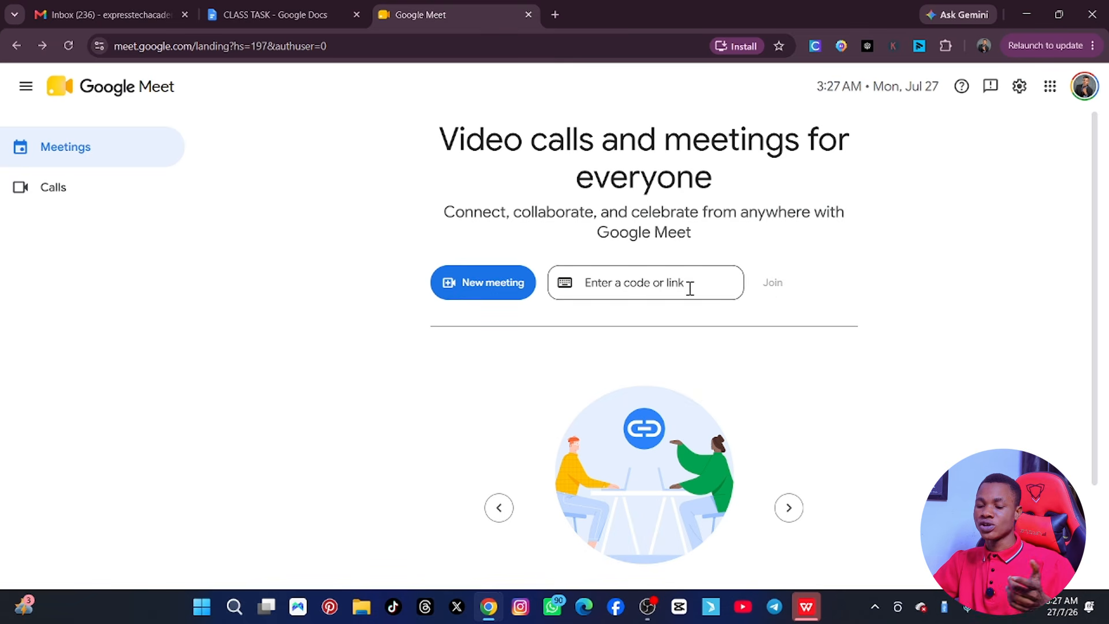
{"action": "left_click", "coordinate": [495, 292]}
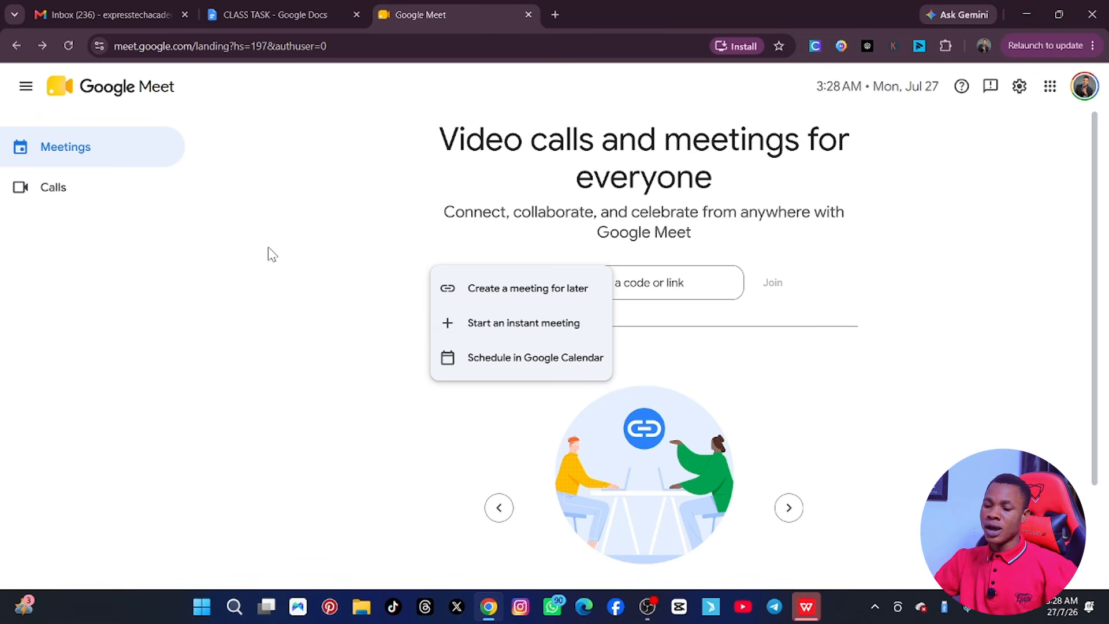
{"action": "left_click", "coordinate": [260, 192]}
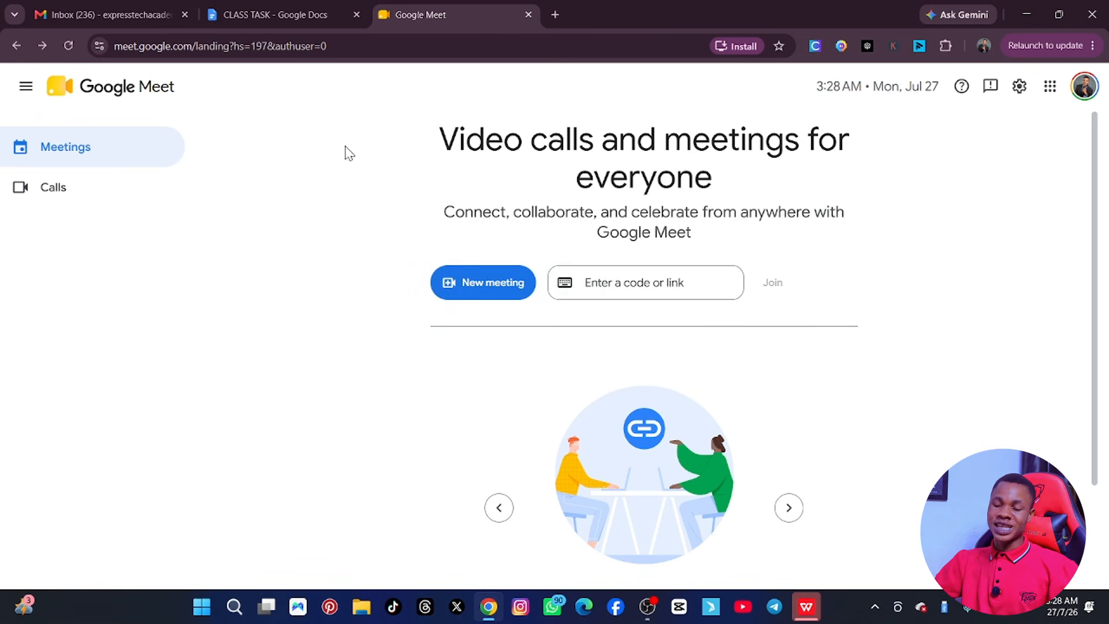
Open Google Forms in a new browser tab and create a blank form without the Gemini assistant
{"action": "left_click", "coordinate": [556, 14]}
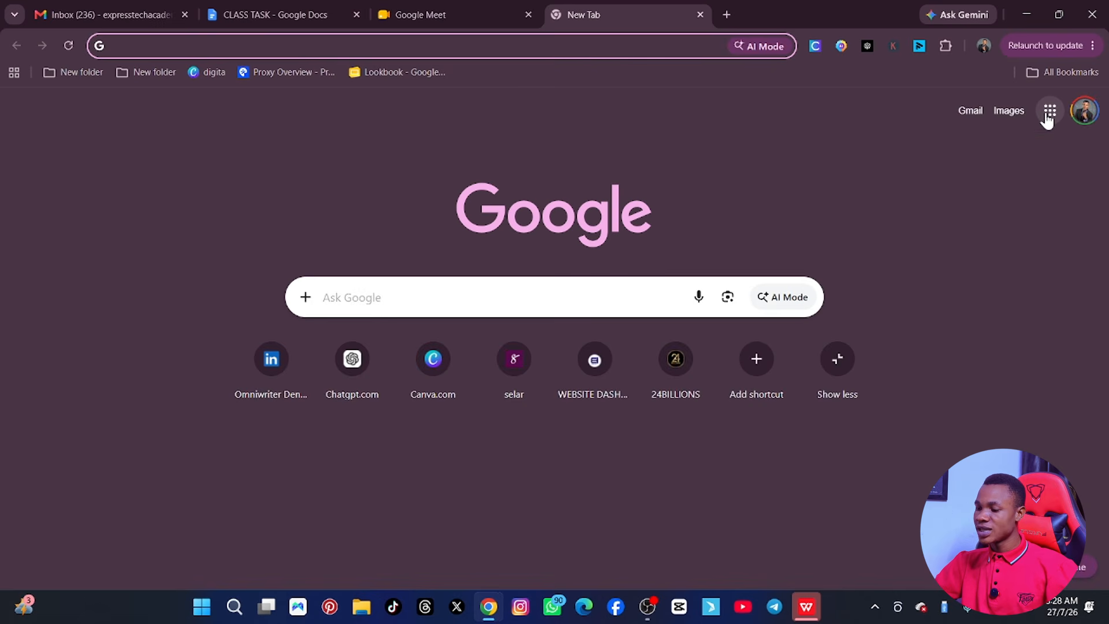
{"action": "left_click", "coordinate": [1050, 113]}
{"action": "left_click", "coordinate": [1052, 286]}
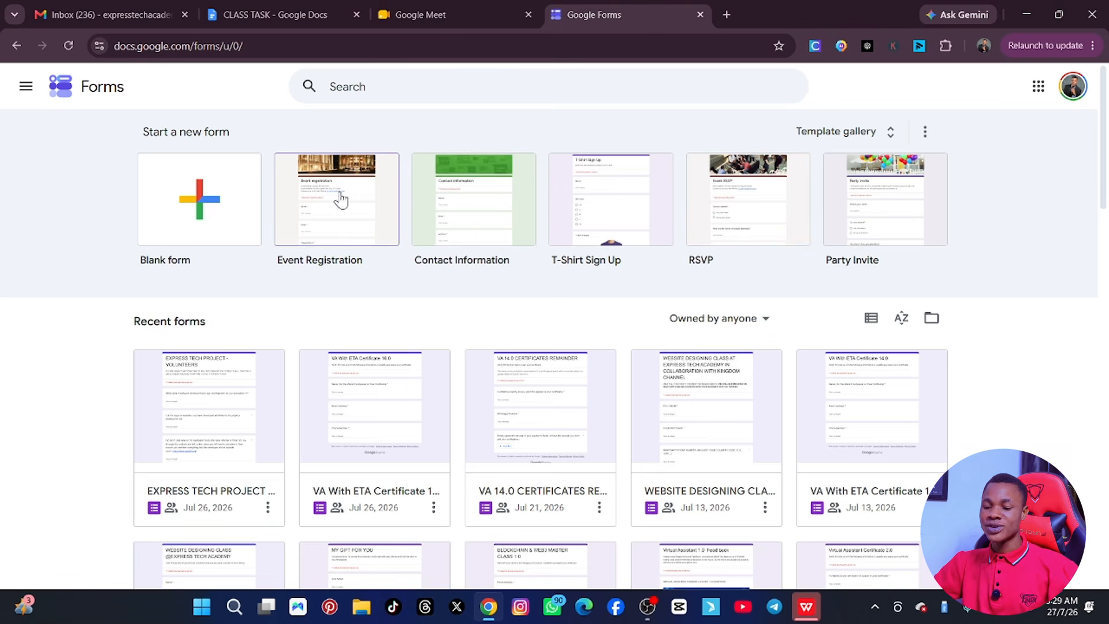
{"action": "left_click", "coordinate": [195, 203]}
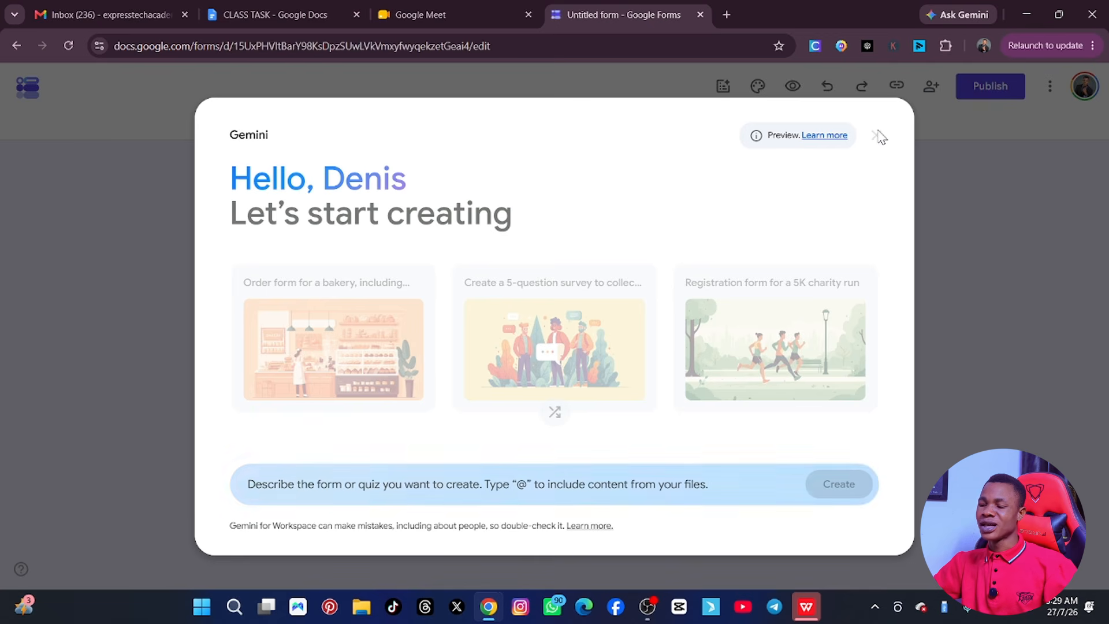
{"action": "left_click", "coordinate": [876, 136]}
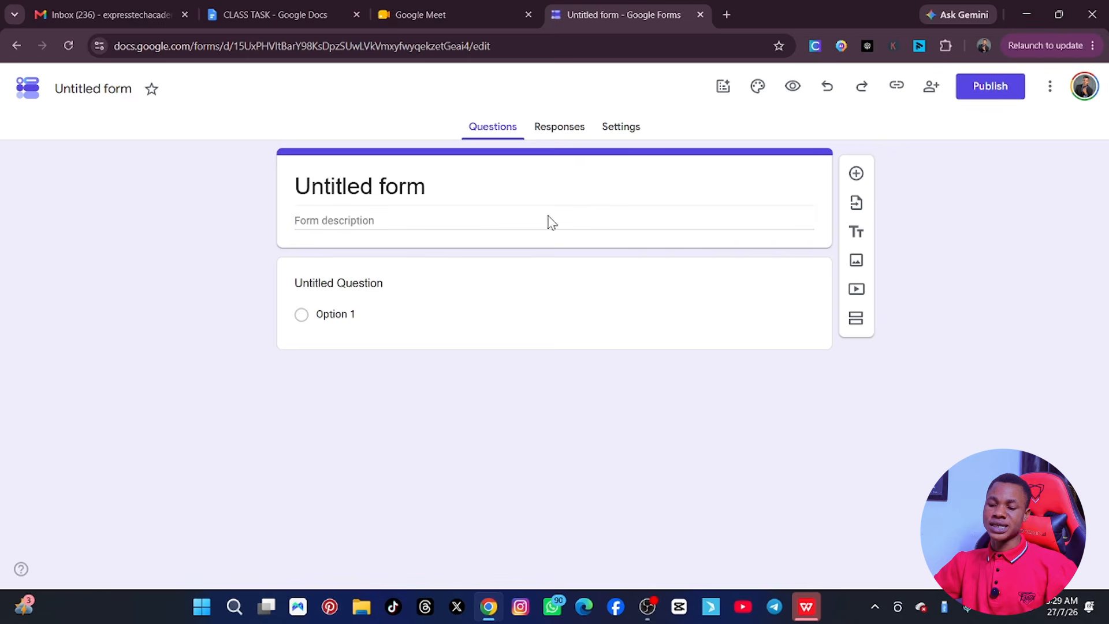
{"action": "left_click", "coordinate": [387, 186]}
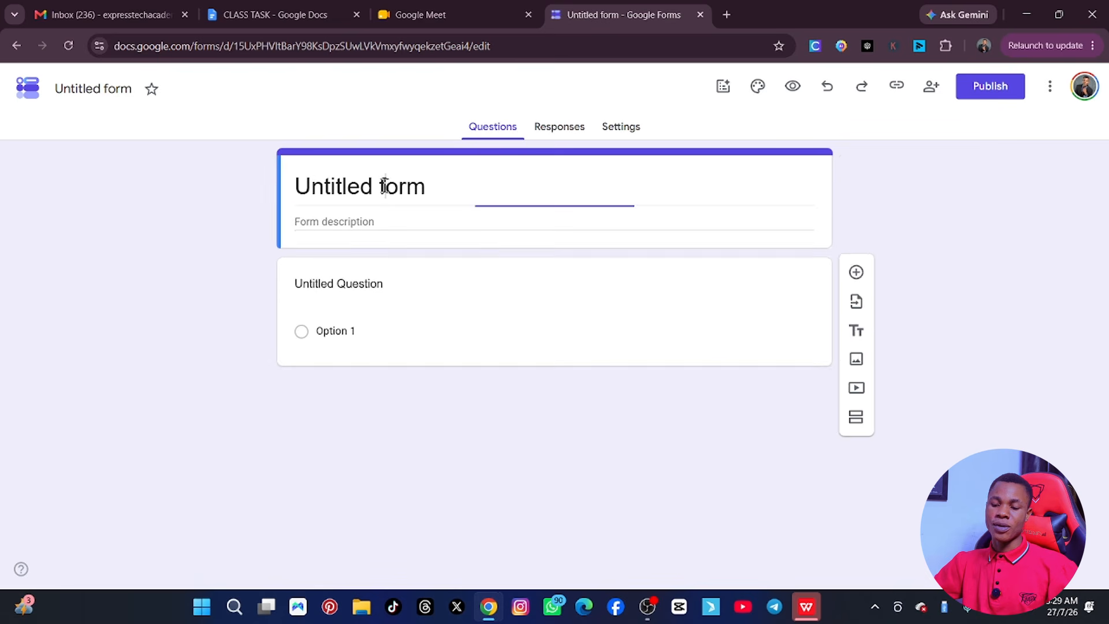
{"action": "triple_click", "coordinate": [440, 188]}
{"action": "type", "text": "ET"}
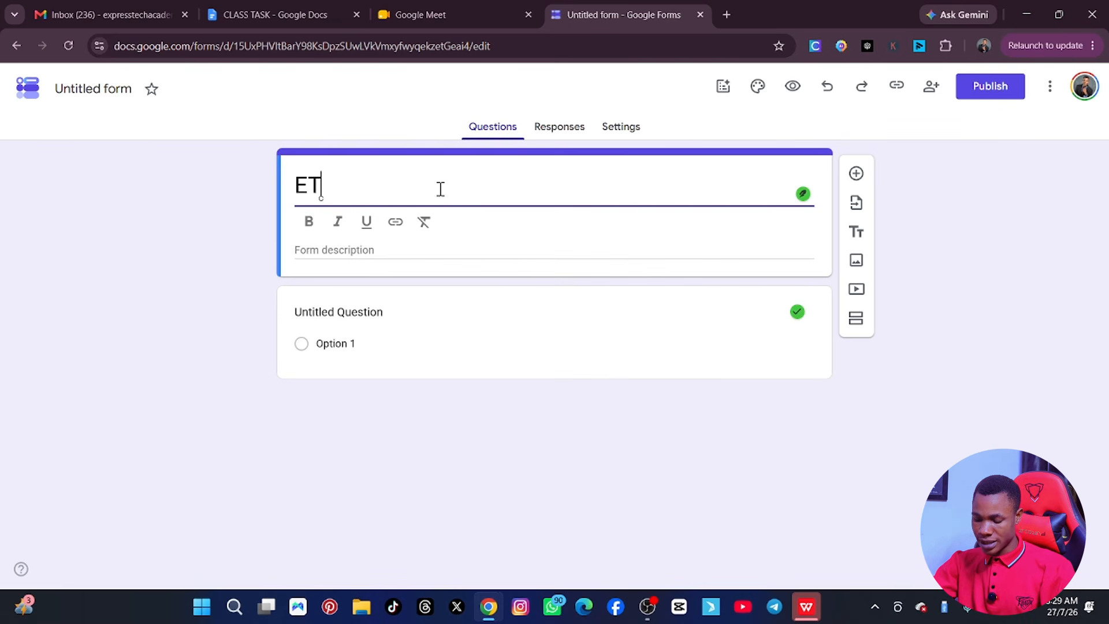
{"action": "key", "text": "BackSpace"}
{"action": "key", "text": "BackSpace"}
{"action": "key", "text": "ctrl+z"}
Add the text "VA WITH ETA CERTIFICATE" to the form's title
{"action": "type", "text": "VA"}
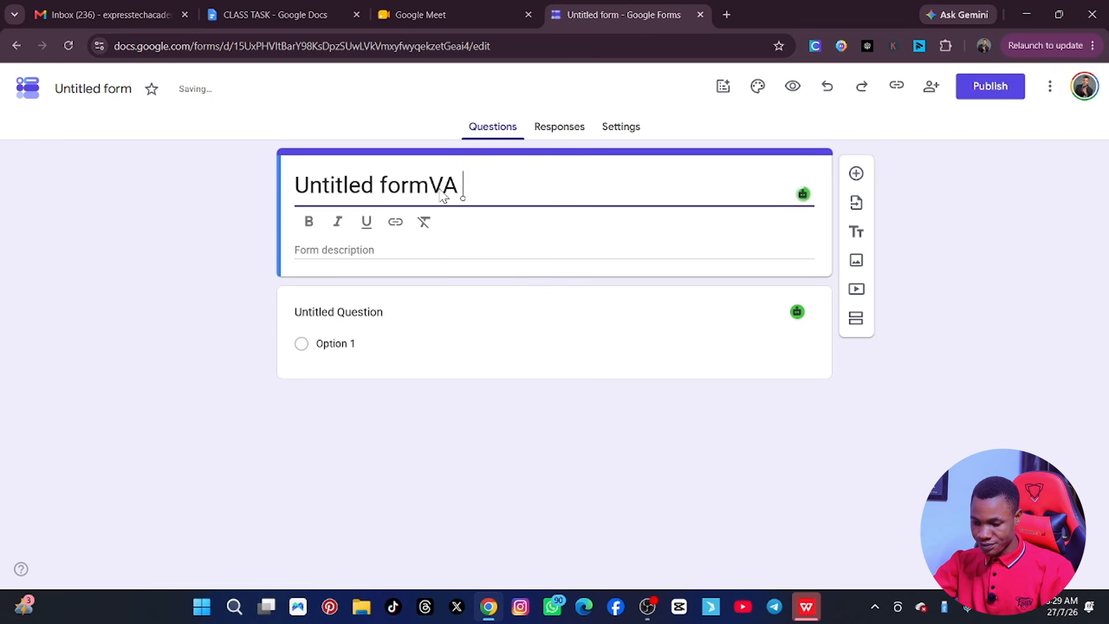
{"action": "triple_click", "coordinate": [441, 187]}
{"action": "key", "text": "BackSpace"}
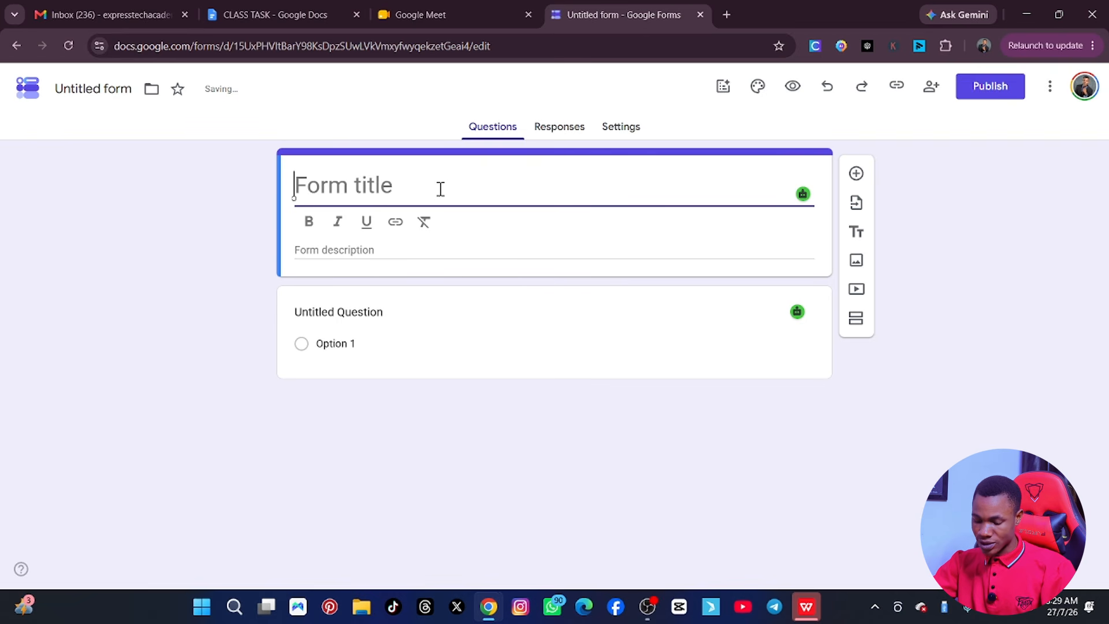
{"action": "key", "text": "ctrl+z"}
{"action": "type", "text": "VA WIT"}
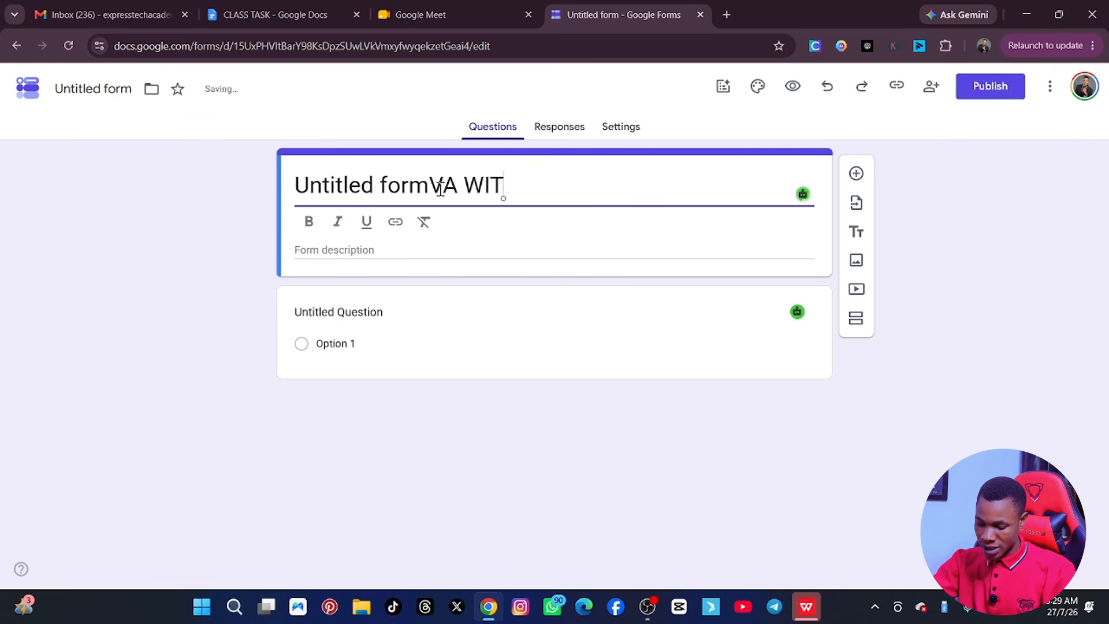
{"action": "type", "text": "H ETA CERTIFICATE"}
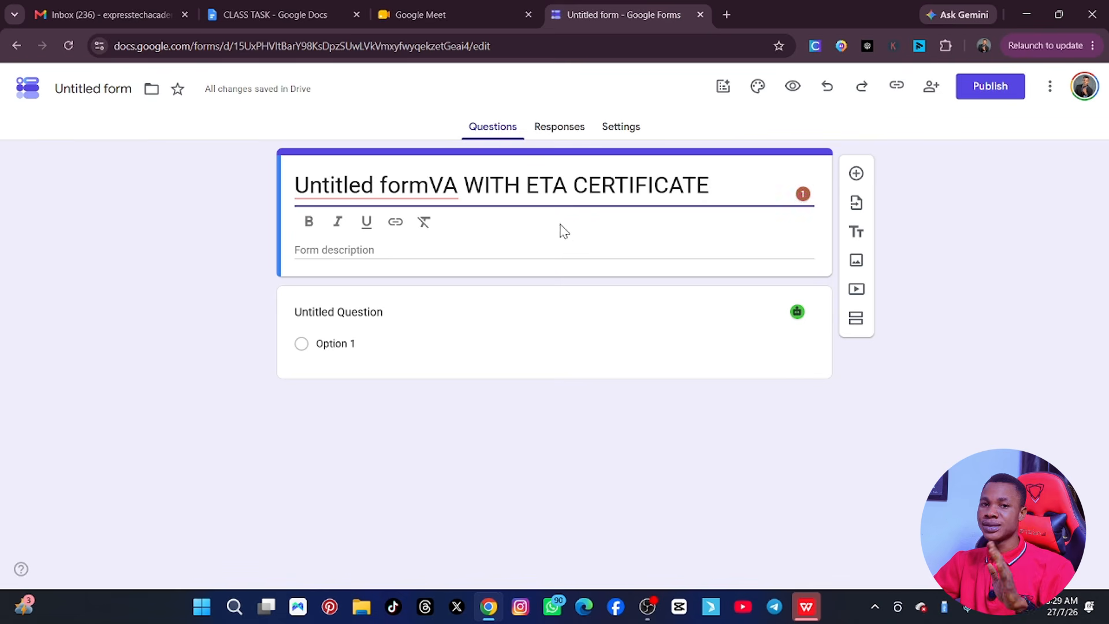
Enter the form description "PLEASE FILL THE FORM BELOW WITH THE RIGHT INFOMATION"
{"action": "left_click", "coordinate": [344, 250]}
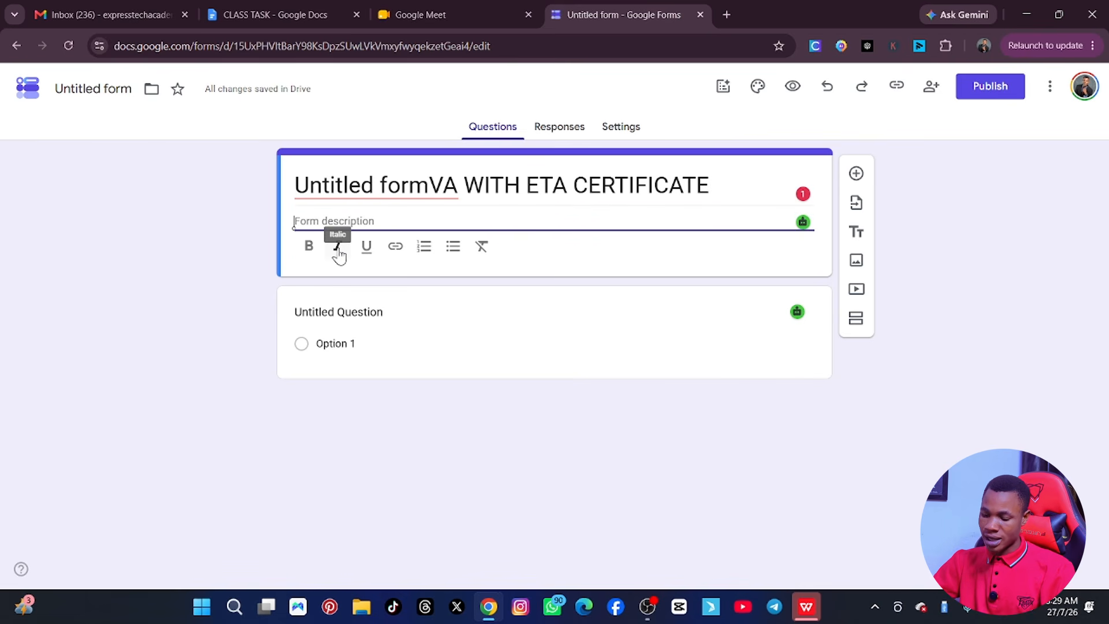
{"action": "type", "text": "PLEASE FILL T"}
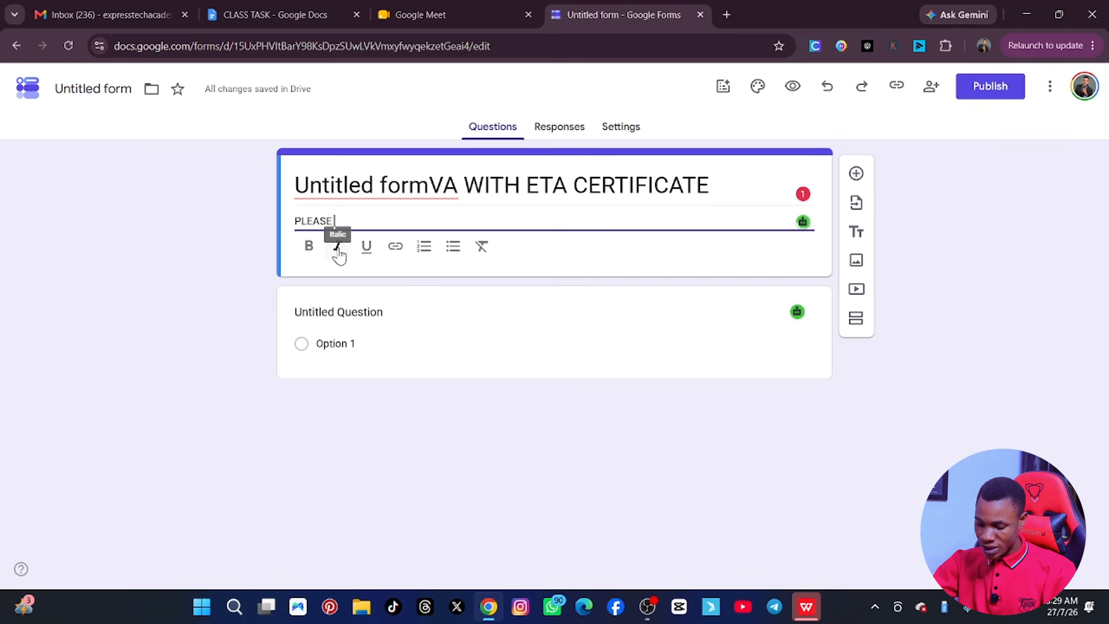
{"action": "type", "text": "HE FORM BELOW WITH THE RIGHT"}
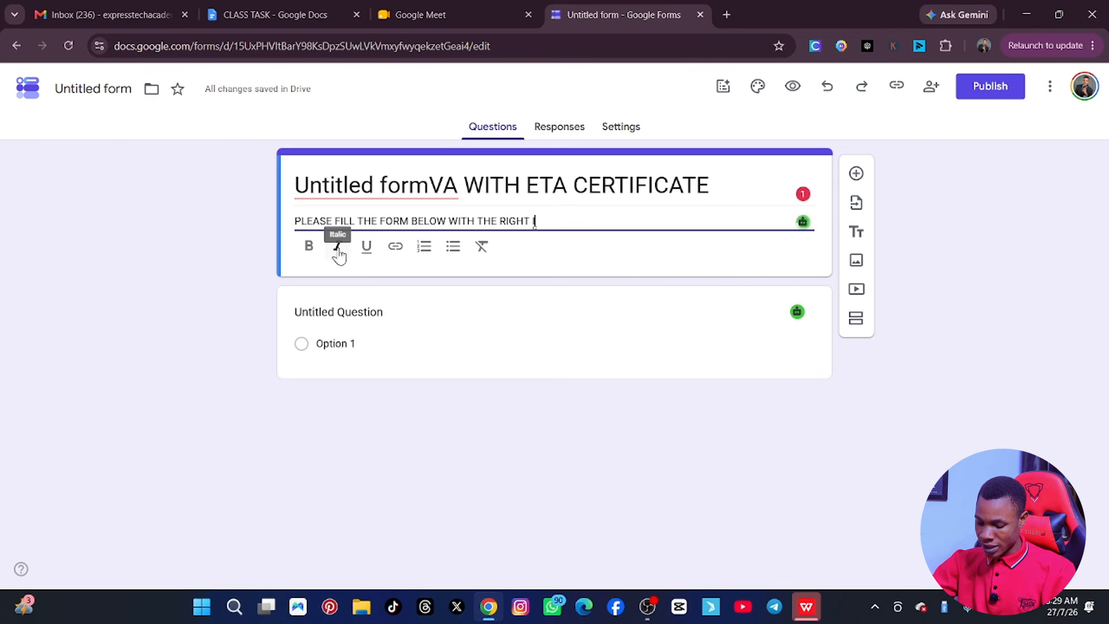
{"action": "type", "text": "MATION"}
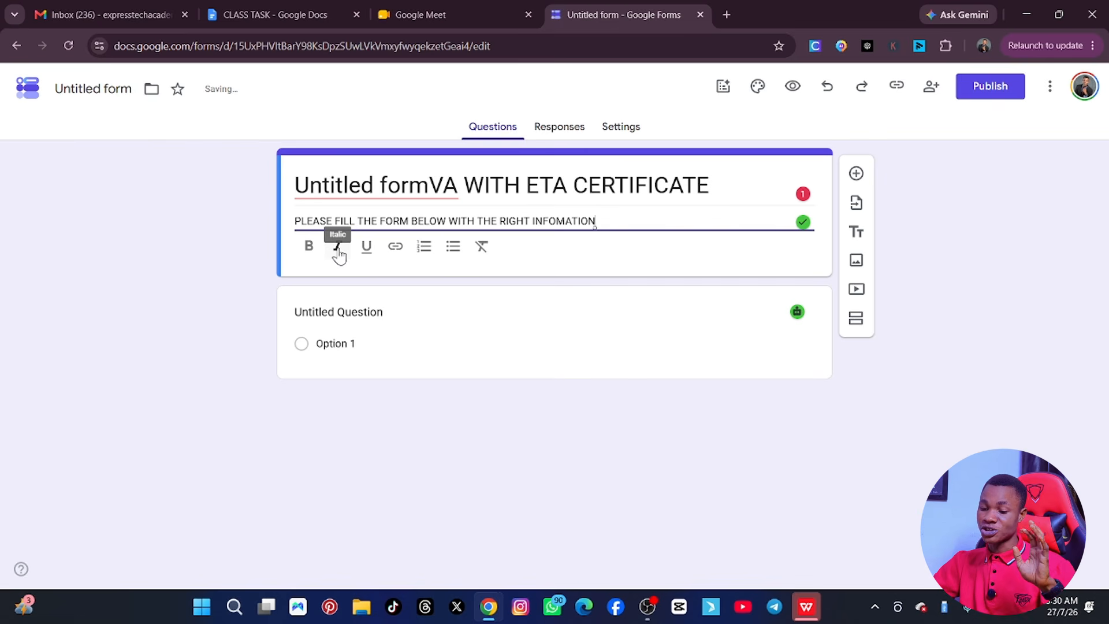
Delete the leftover words "Untitled form" from the start of the form title, leaving "VA WITH ETA CERTIFICATE"
{"action": "left_click", "coordinate": [434, 188]}
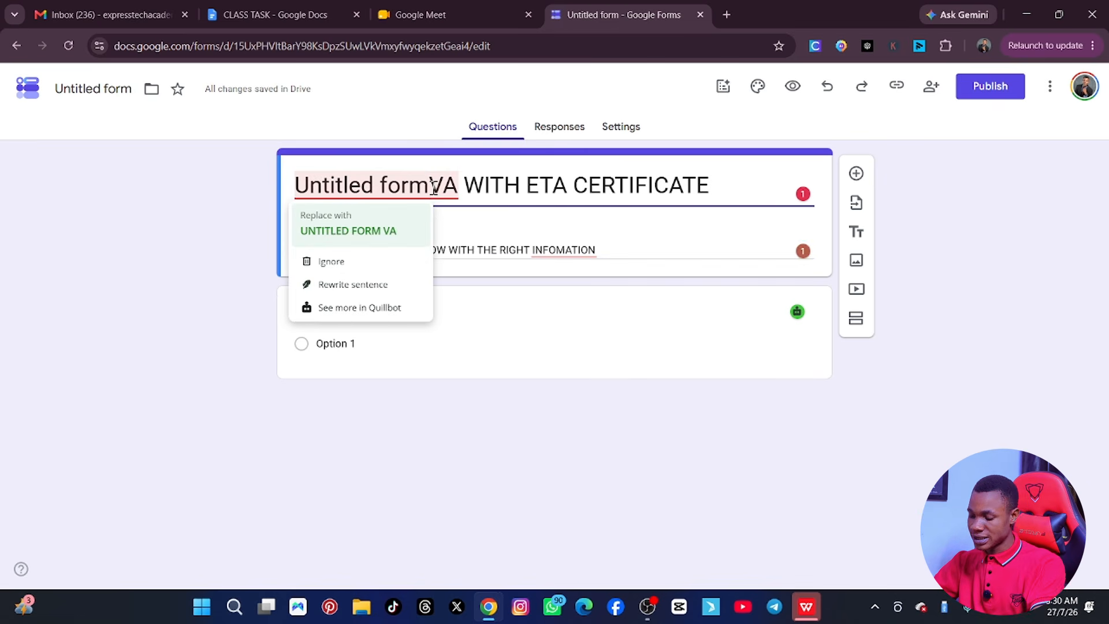
{"action": "key", "text": "BackSpace"}
{"action": "key", "text": "BackSpace"}
{"action": "key", "text": "BackSpace"}
{"action": "key", "text": "BackSpace"}
{"action": "key", "text": "BackSpace"}
{"action": "key", "text": "BackSpace"}
{"action": "key", "text": "BackSpace"}
{"action": "key", "text": "BackSpace"}
{"action": "key", "text": "BackSpace"}
{"action": "key", "text": "BackSpace"}
{"action": "key", "text": "BackSpace"}
{"action": "key", "text": "BackSpace"}
{"action": "key", "text": "BackSpace"}
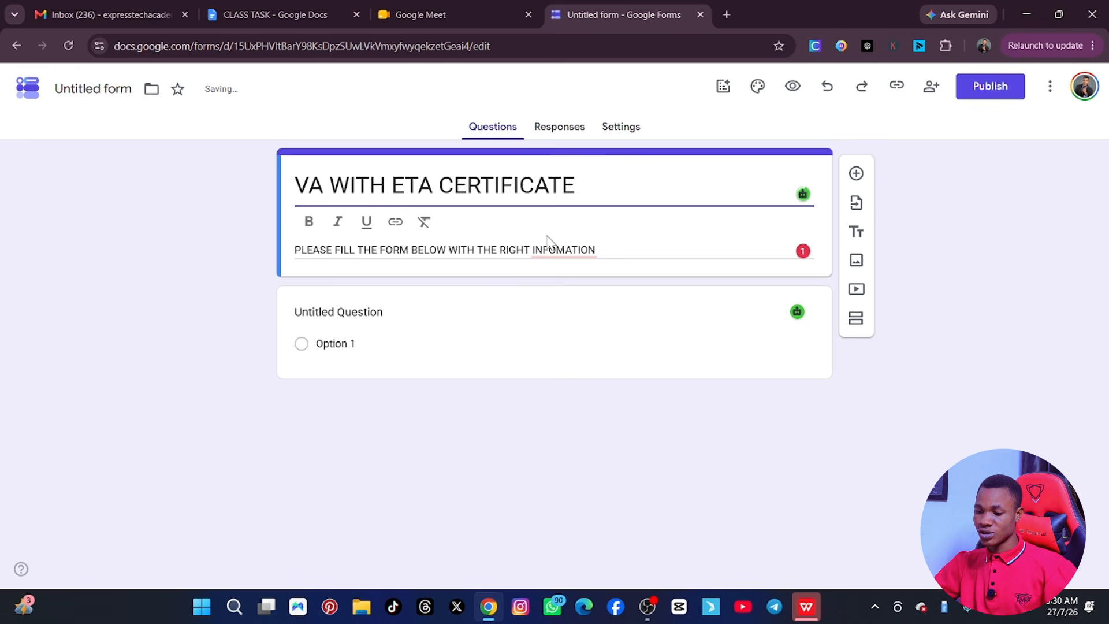
Correct the form description to read PLEASE FILL THE FORM BELOW WITH THE RIGHT INFORMATION
{"action": "mouse_move", "coordinate": [548, 245]}
{"action": "left_click", "coordinate": [569, 289]}
{"action": "type", "text": "."}
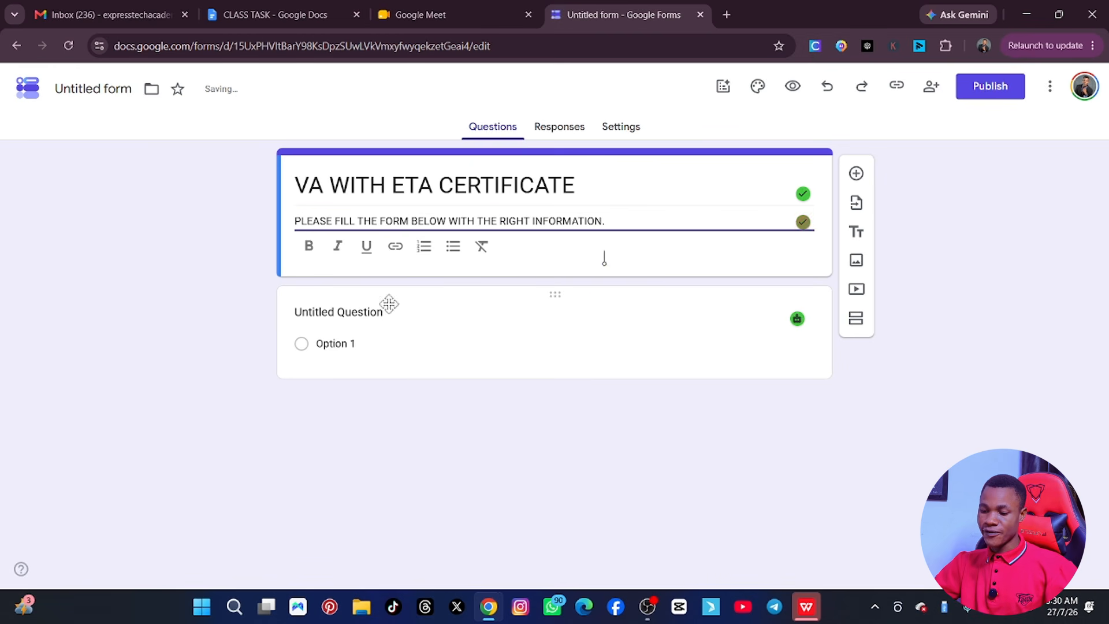
Title the untitled first question NAME and set its answer type to Paragraph
{"action": "left_click", "coordinate": [359, 309]}
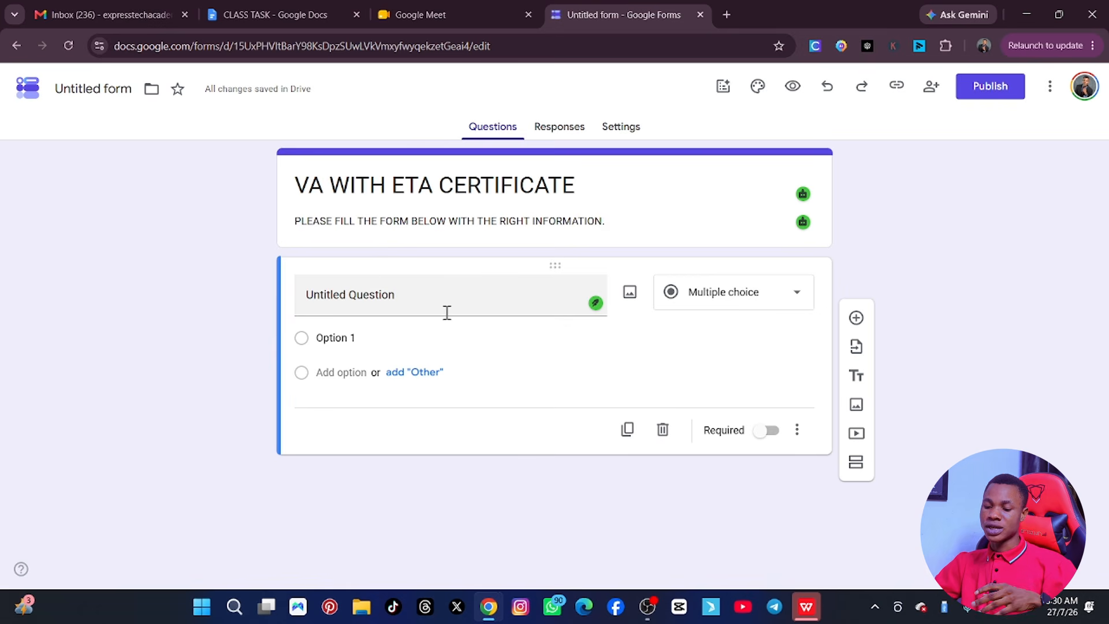
{"action": "triple_click", "coordinate": [409, 300]}
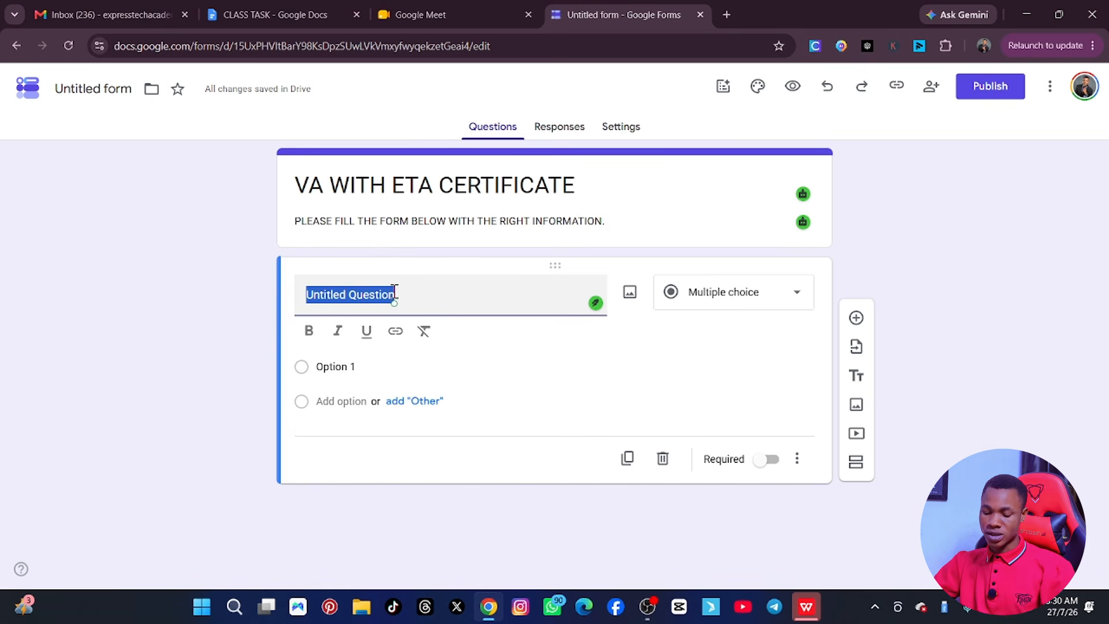
{"action": "type", "text": "NAME"}
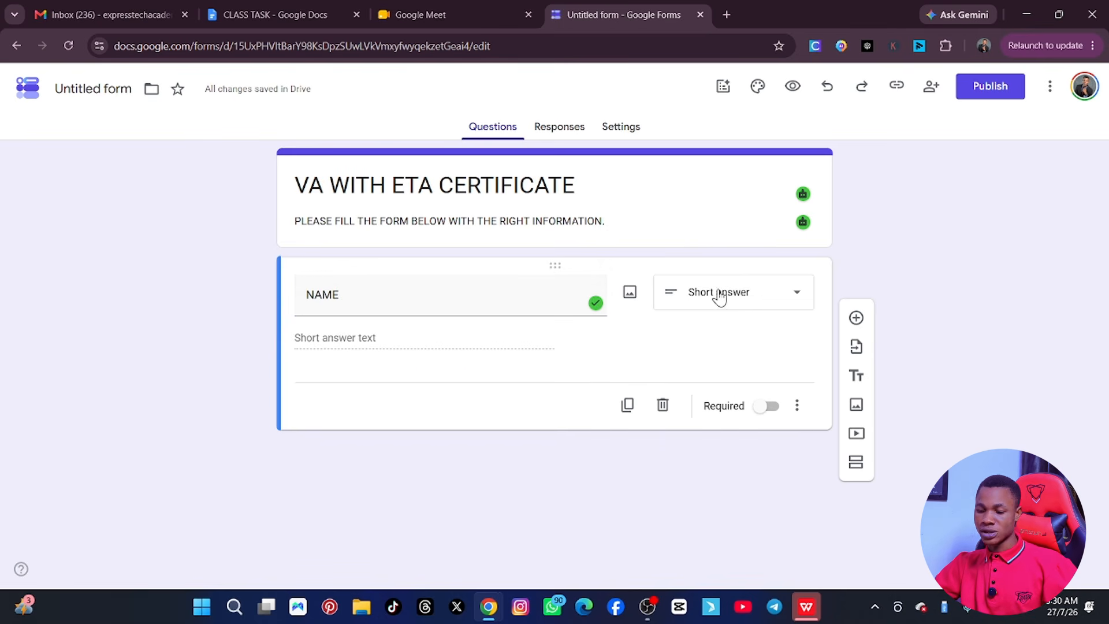
{"action": "left_click", "coordinate": [792, 300]}
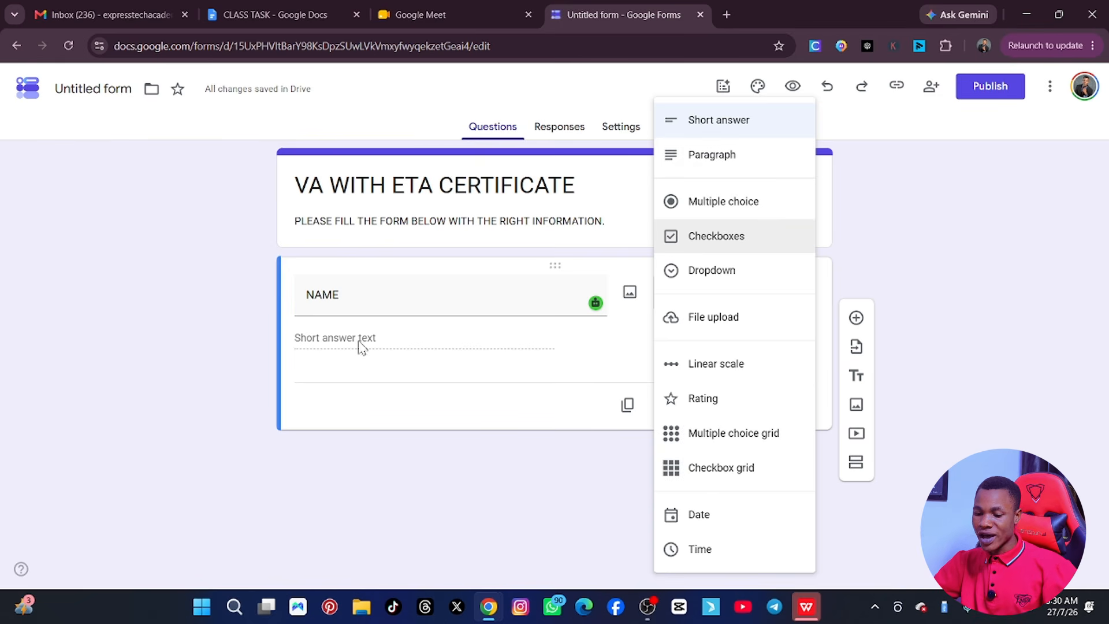
{"action": "left_click", "coordinate": [699, 158]}
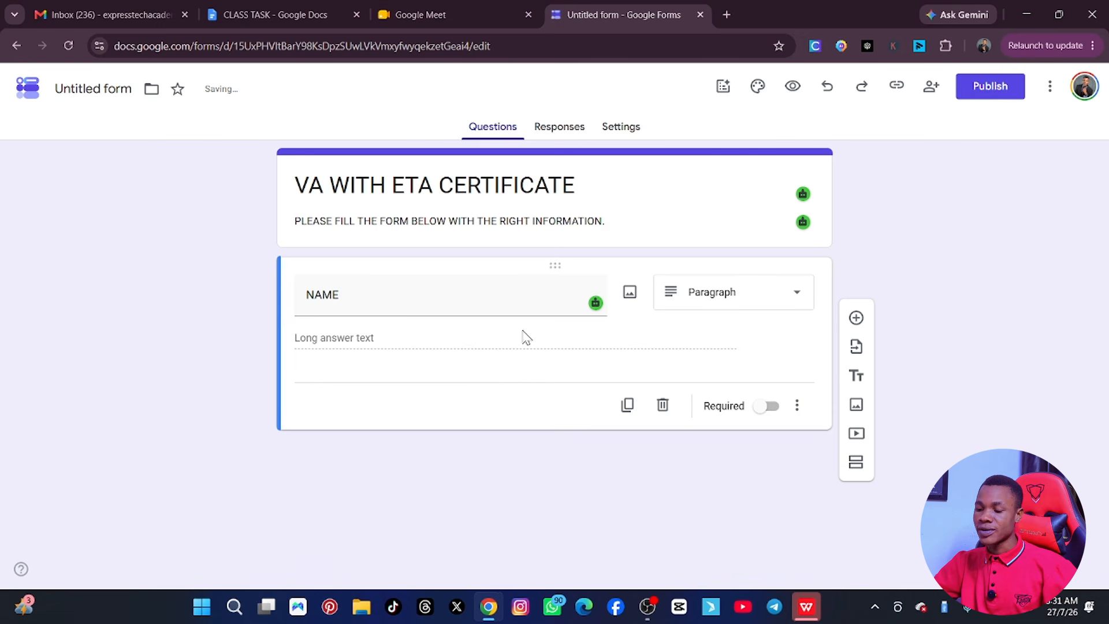
{"action": "left_click", "coordinate": [797, 292]}
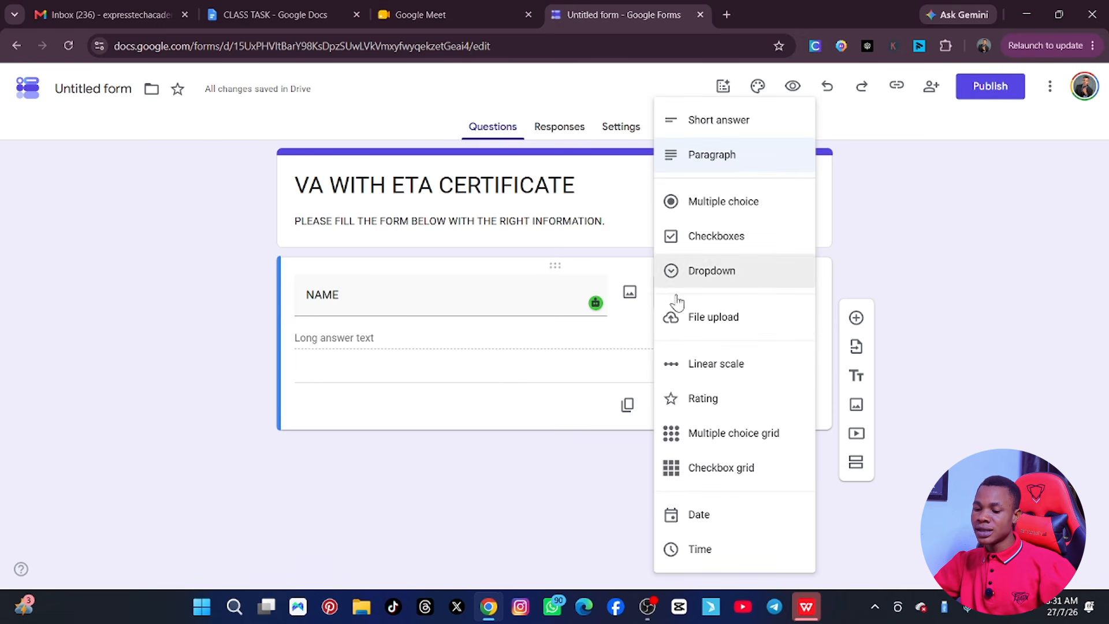
{"action": "left_click", "coordinate": [378, 278]}
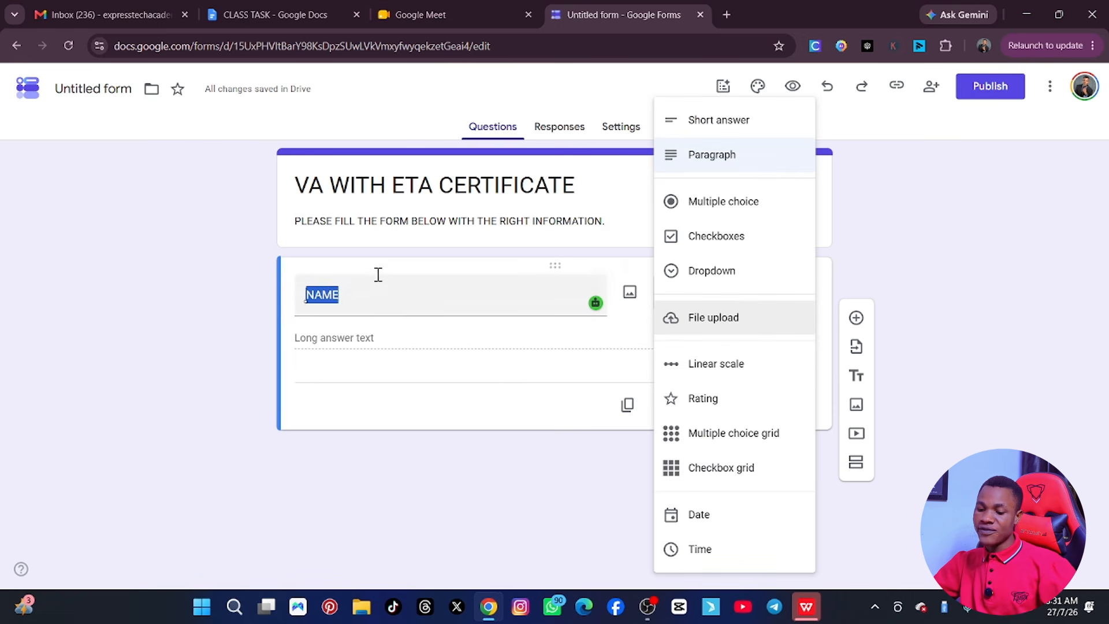
{"action": "left_click", "coordinate": [1001, 268]}
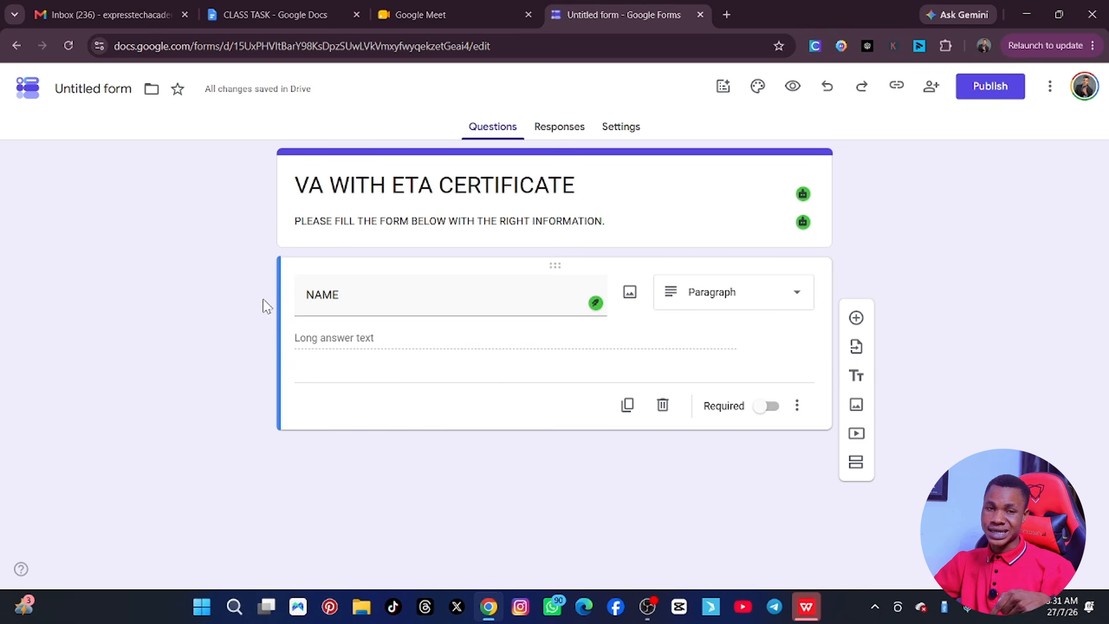
{"action": "left_click", "coordinate": [855, 317]}
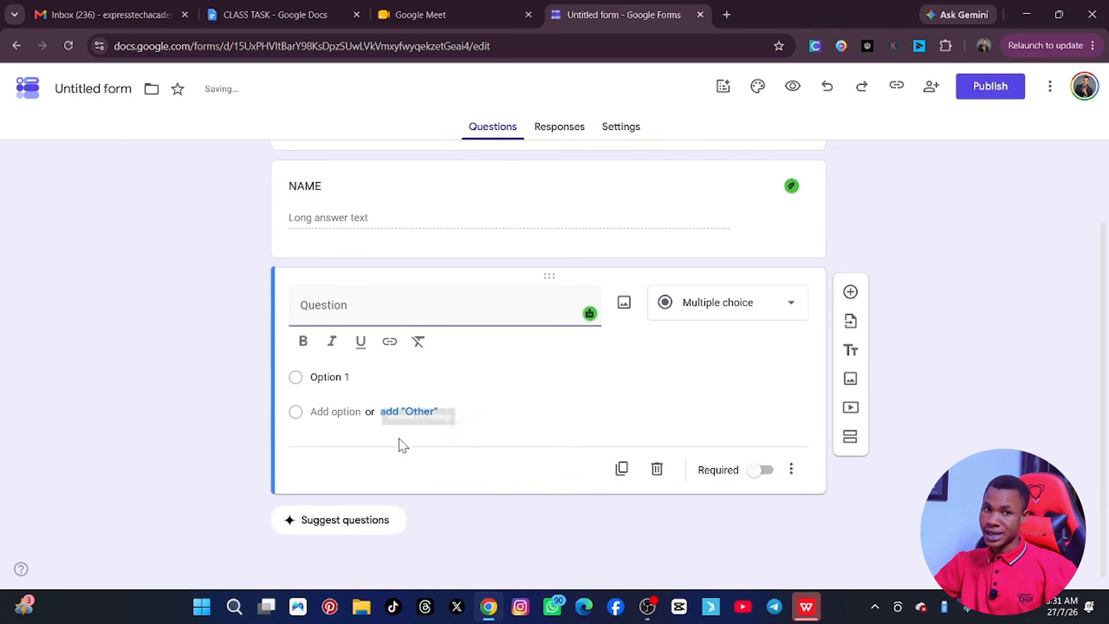
{"action": "scroll", "coordinate": [398, 447], "scroll_direction": "down", "scroll_amount": 2}
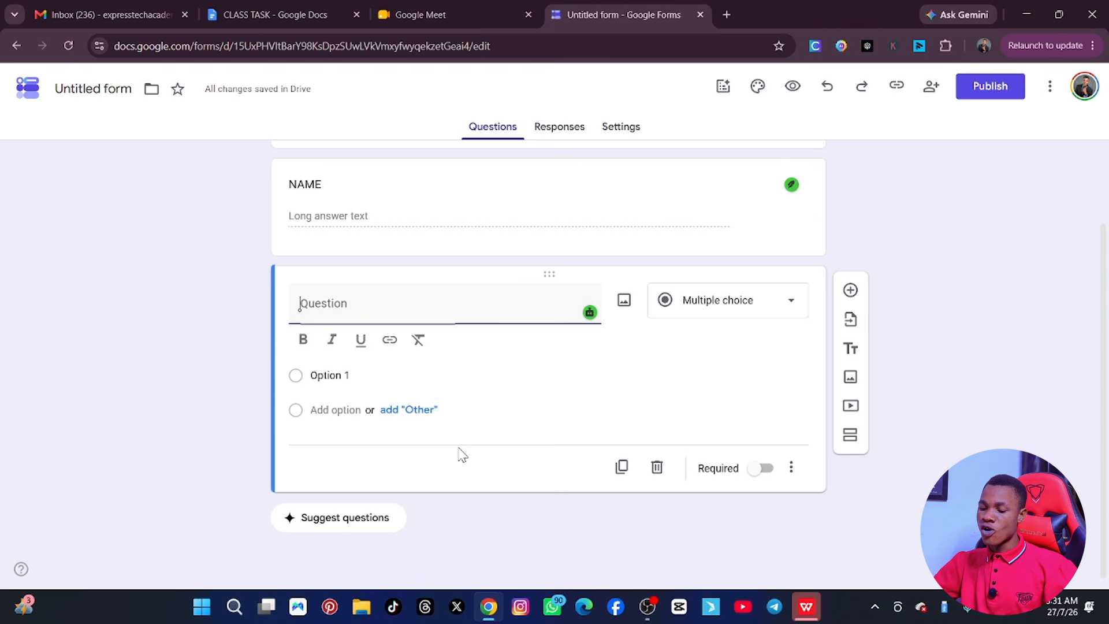
{"action": "left_click", "coordinate": [658, 468]}
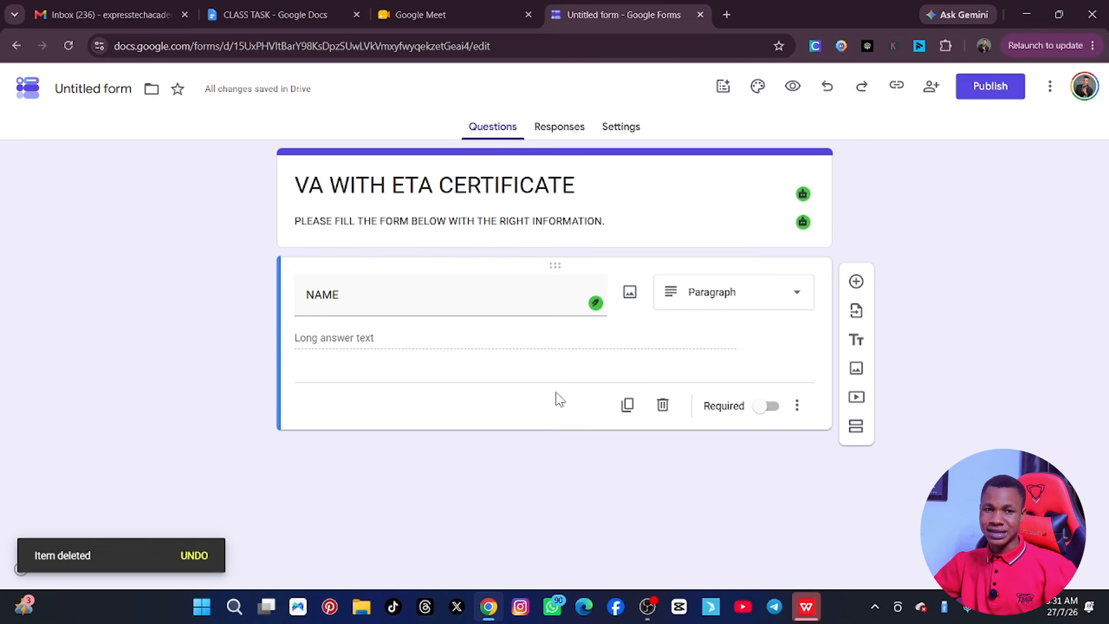
Duplicate the NAME question, retitle the copy PHONE NUMBER and set its answer type to Short answer
{"action": "left_click", "coordinate": [626, 404]}
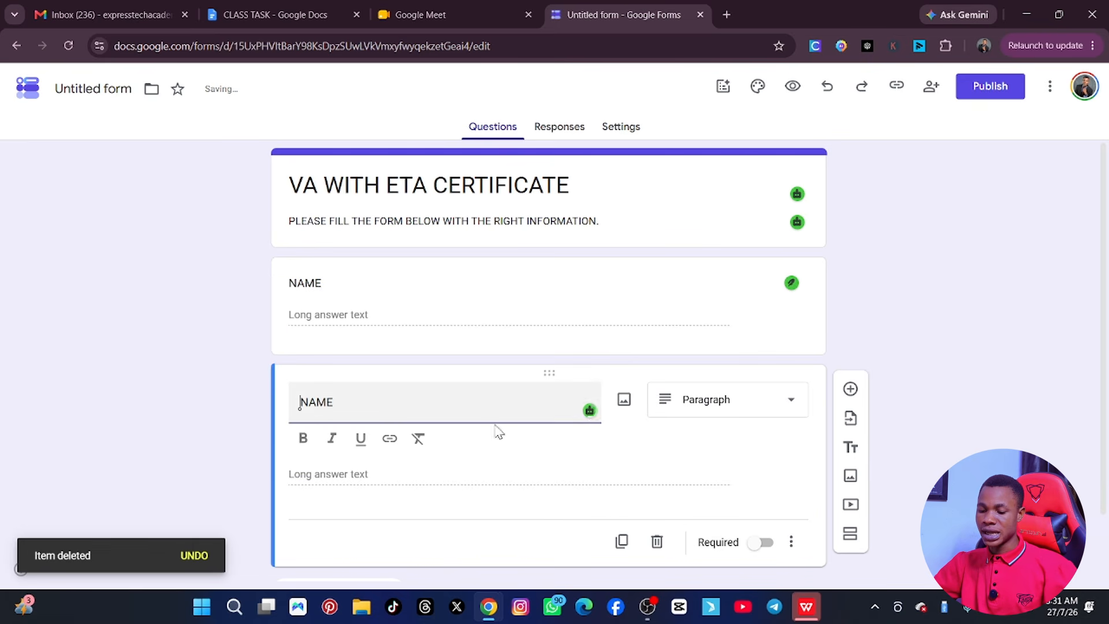
{"action": "left_click", "coordinate": [390, 403]}
{"action": "double_click", "coordinate": [390, 404]}
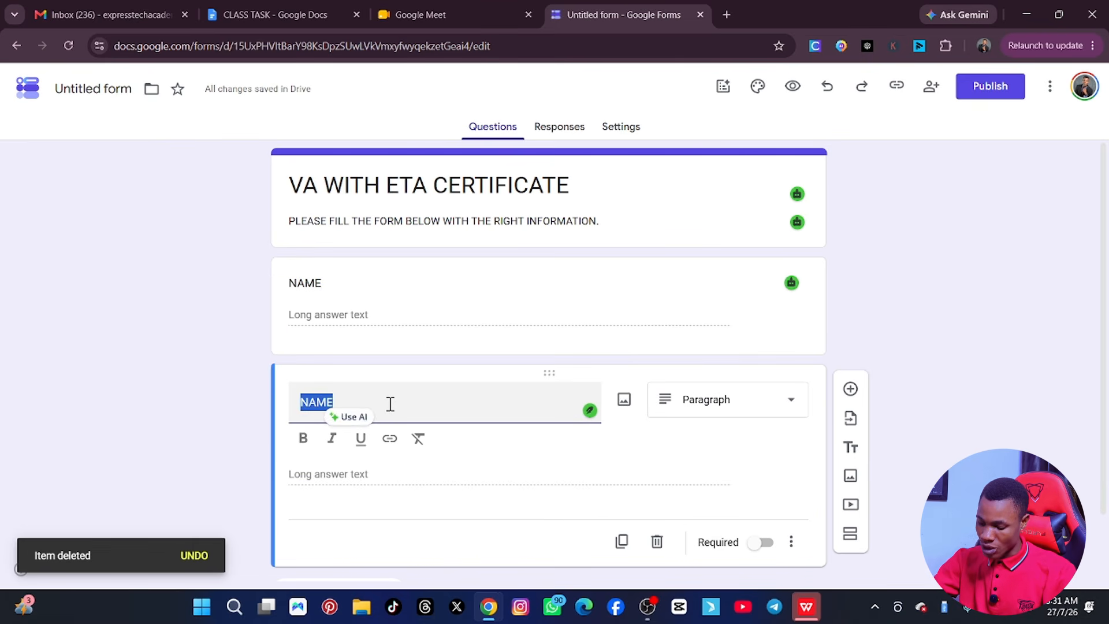
{"action": "type", "text": "PHONE NUMBER"}
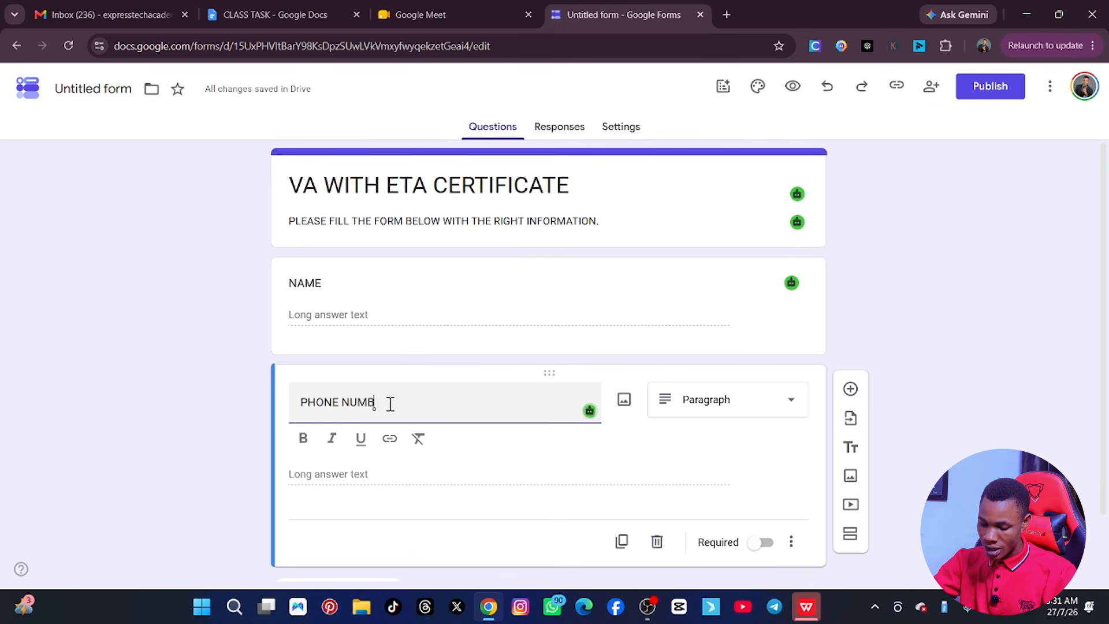
{"action": "left_click", "coordinate": [785, 412]}
{"action": "left_click", "coordinate": [737, 121]}
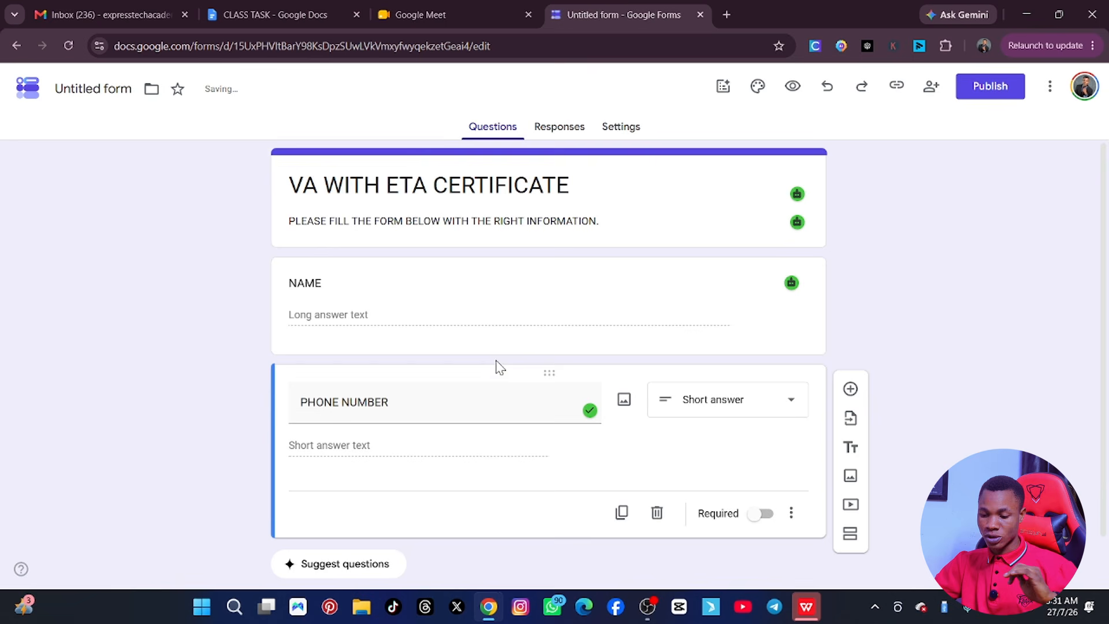
Duplicate the PHONE NUMBER question and retitle the copy RATE THIS CLASS
{"action": "left_click", "coordinate": [621, 466]}
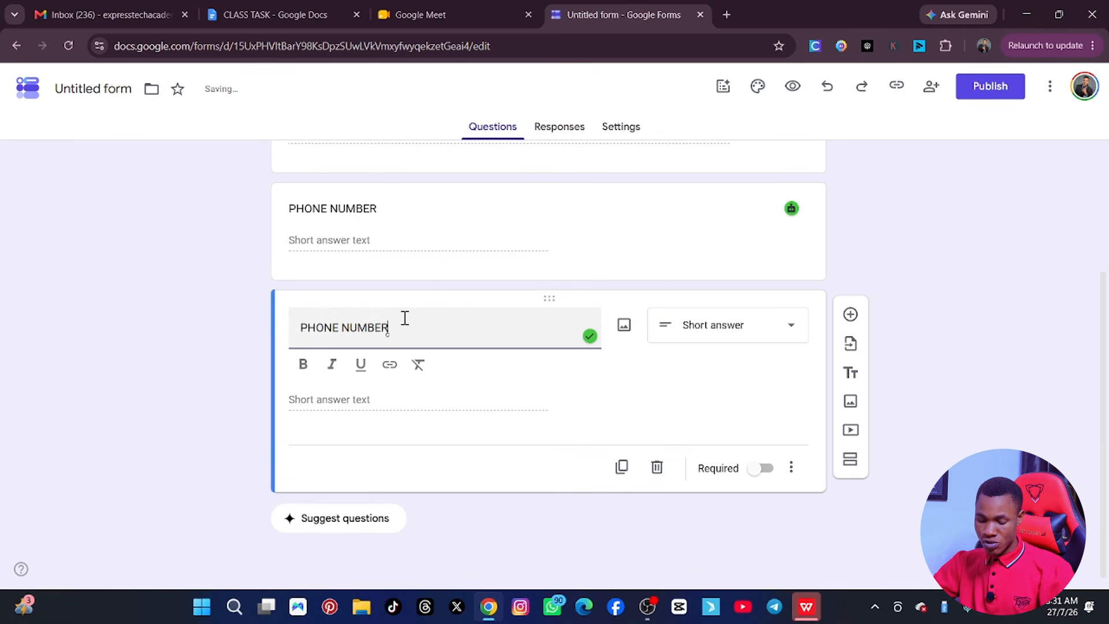
{"action": "key", "text": "ctrl+a"}
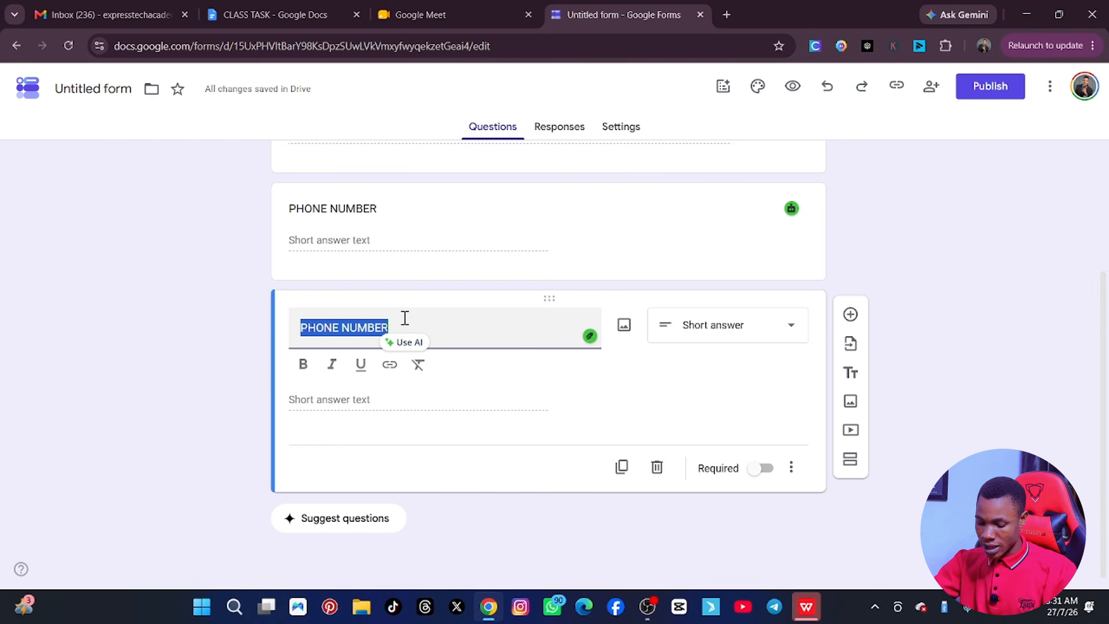
{"action": "type", "text": "DESCR"}
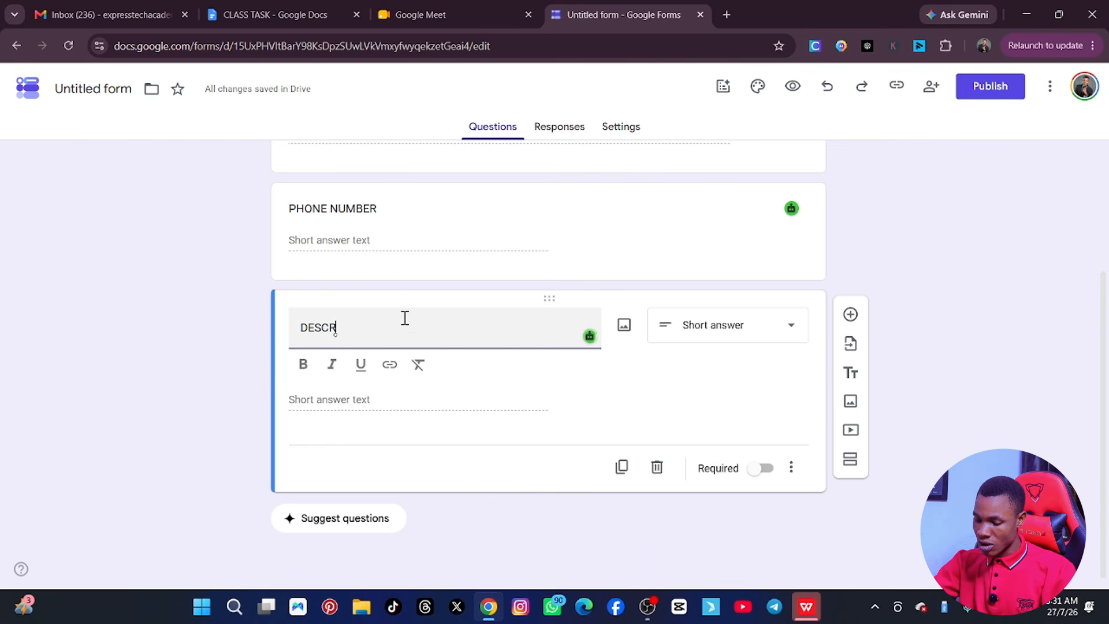
{"action": "key", "text": "BackSpace"}
{"action": "key", "text": "BackSpace"}
{"action": "key", "text": "BackSpace"}
{"action": "key", "text": "BackSpace"}
{"action": "key", "text": "BackSpace"}
{"action": "type", "text": "RATE"}
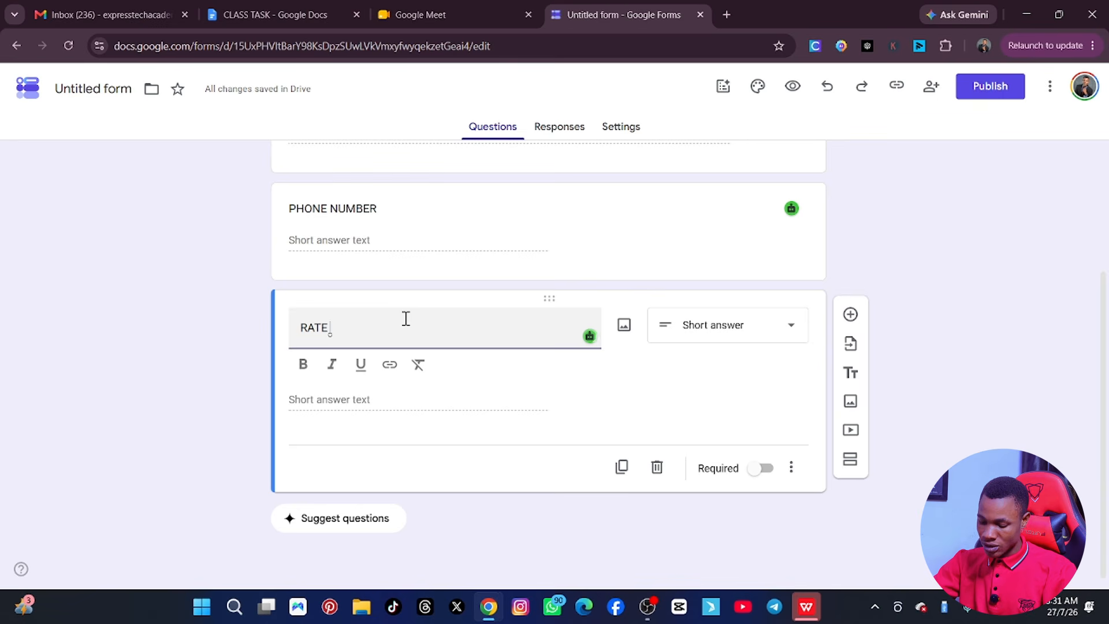
{"action": "type", "text": " THIS CLASS"}
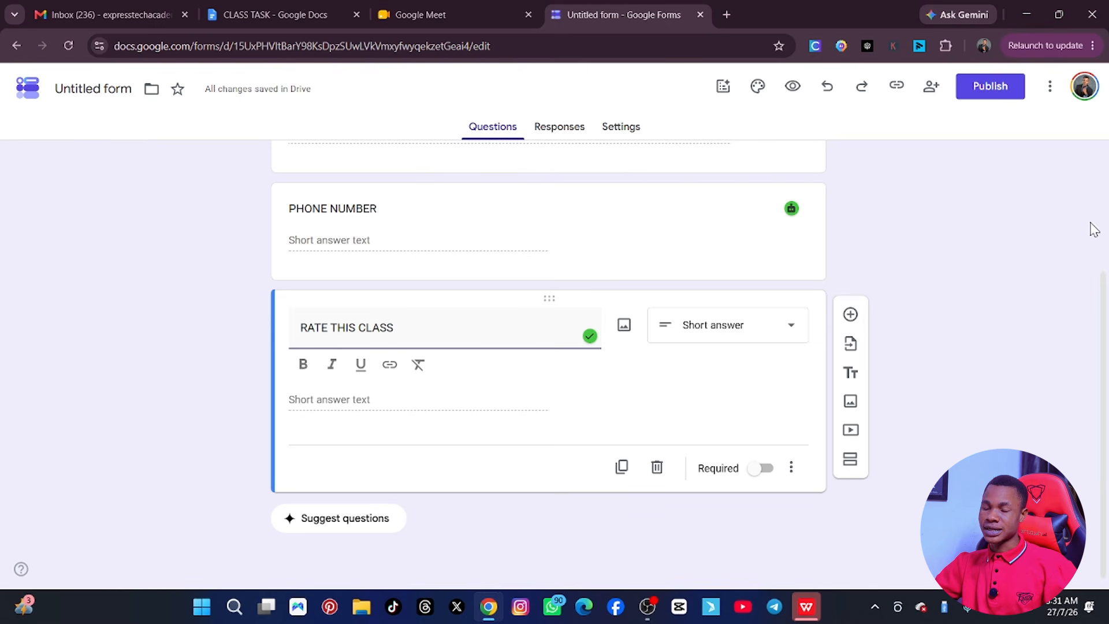
Change the RATE THIS CLASS question to a Rating type with 5 levels and the star symbol
{"action": "left_click", "coordinate": [782, 325]}
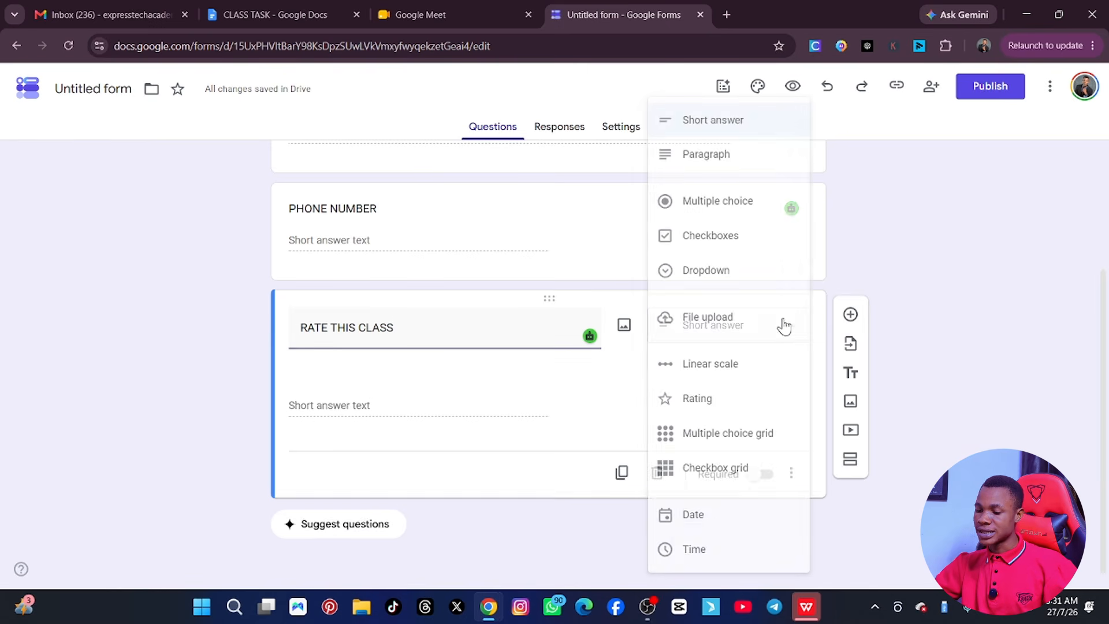
{"action": "left_click", "coordinate": [706, 406]}
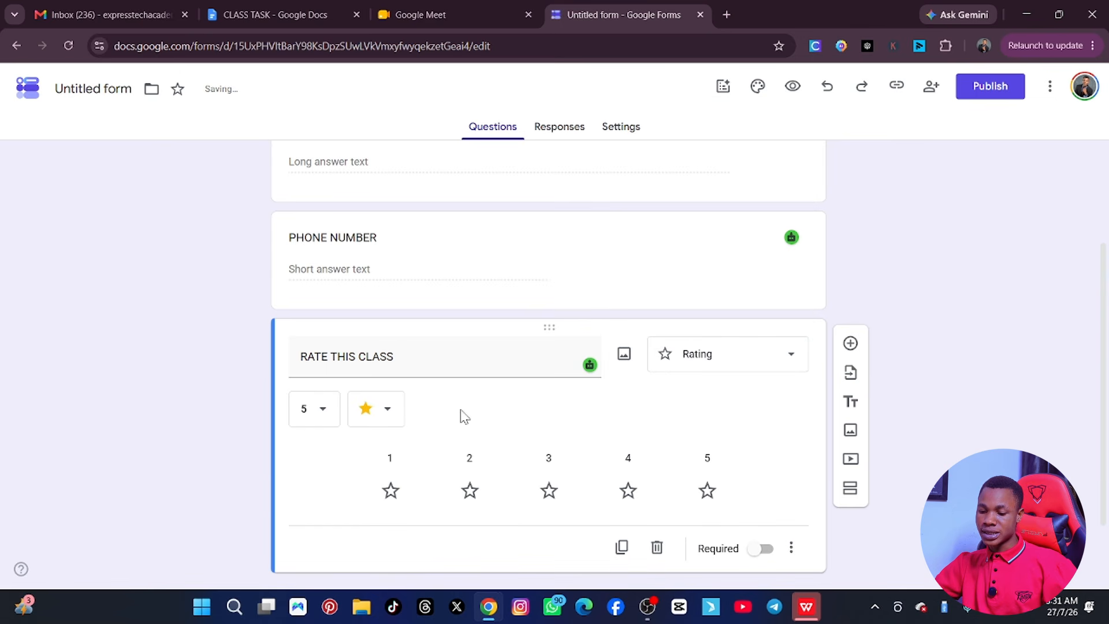
{"action": "left_click", "coordinate": [390, 415]}
{"action": "left_click", "coordinate": [379, 413]}
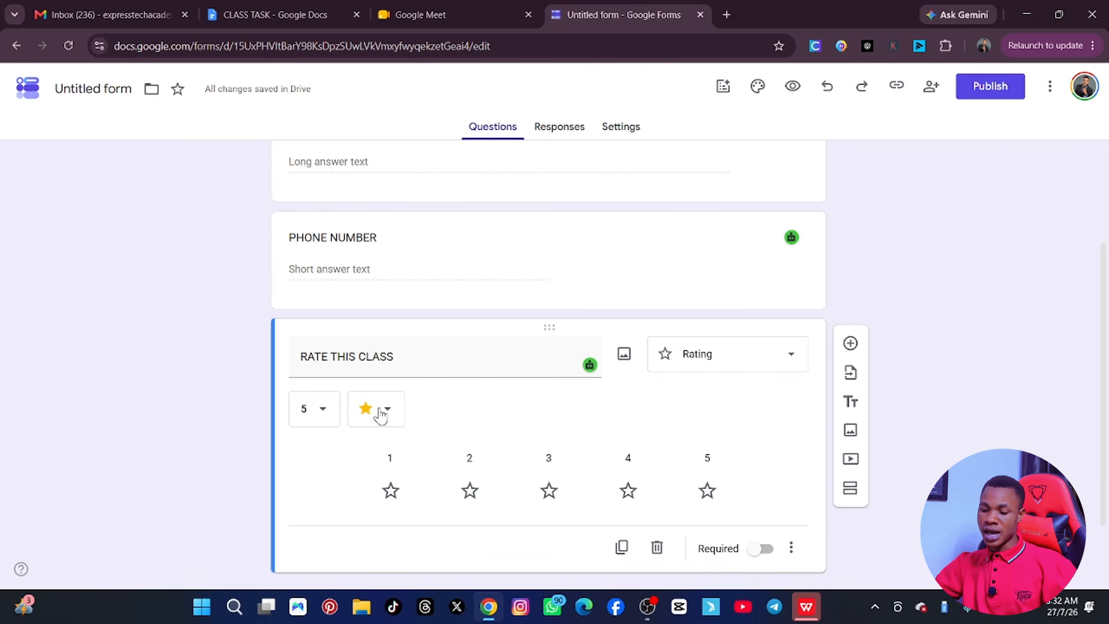
{"action": "left_click", "coordinate": [330, 415]}
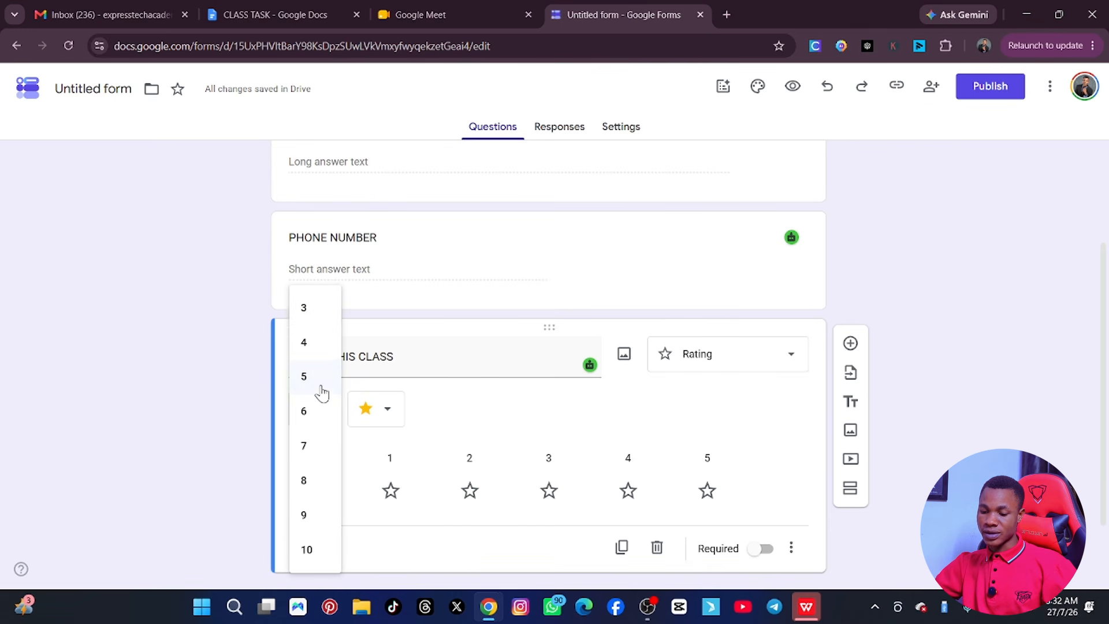
{"action": "left_click", "coordinate": [319, 386]}
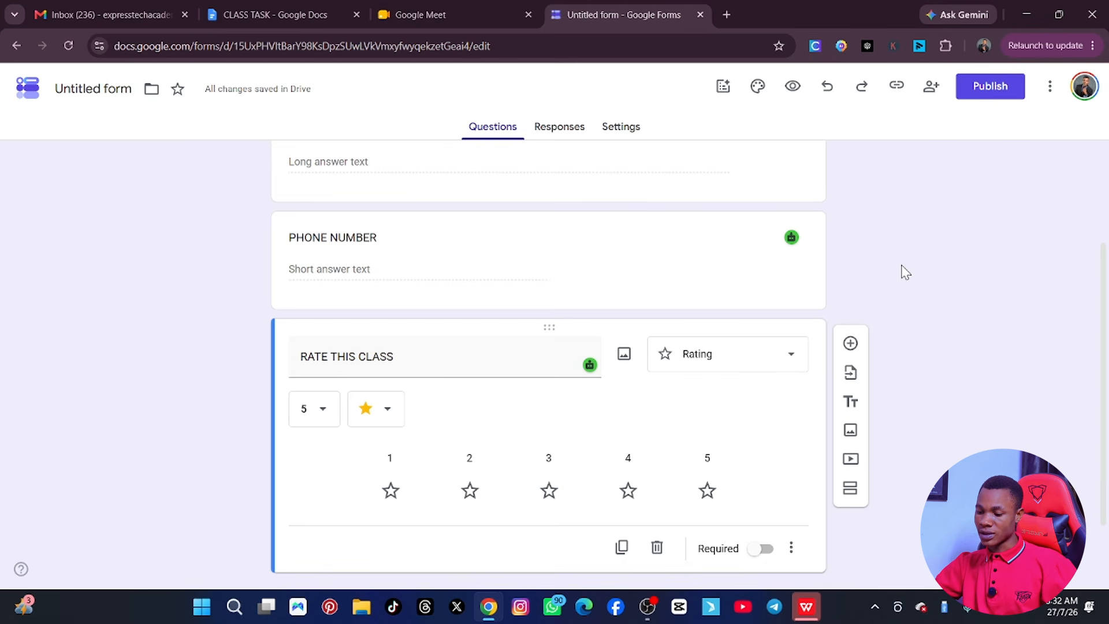
Duplicate the RATE THIS CLASS question and retitle the copy UPLAD YOUR CV
{"action": "left_click", "coordinate": [670, 263]}
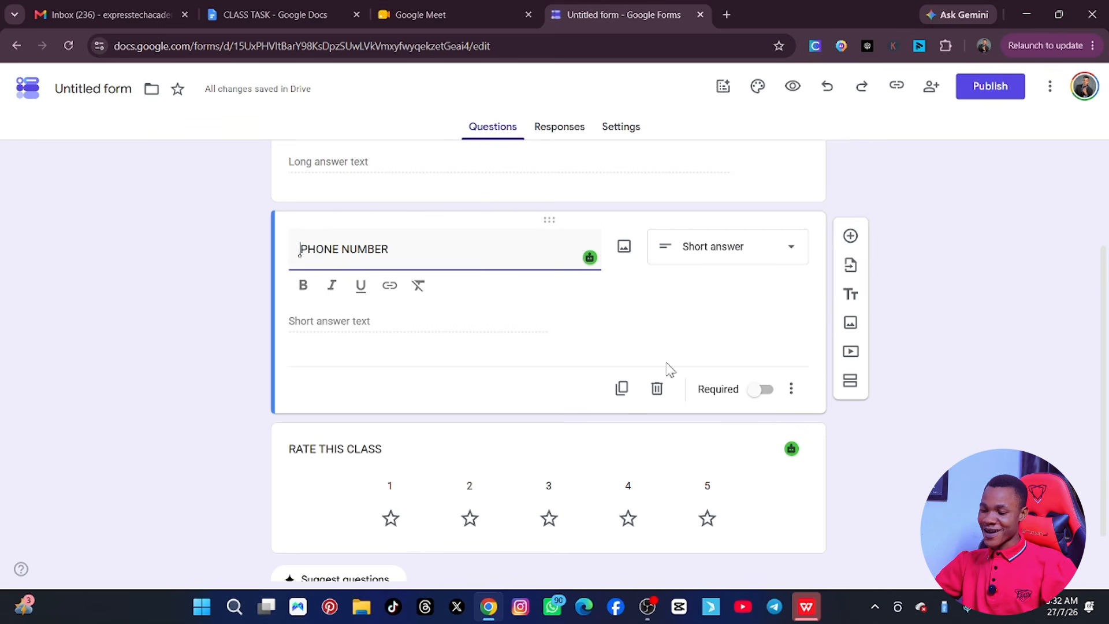
{"action": "scroll", "coordinate": [612, 423], "scroll_direction": "down", "scroll_amount": 1}
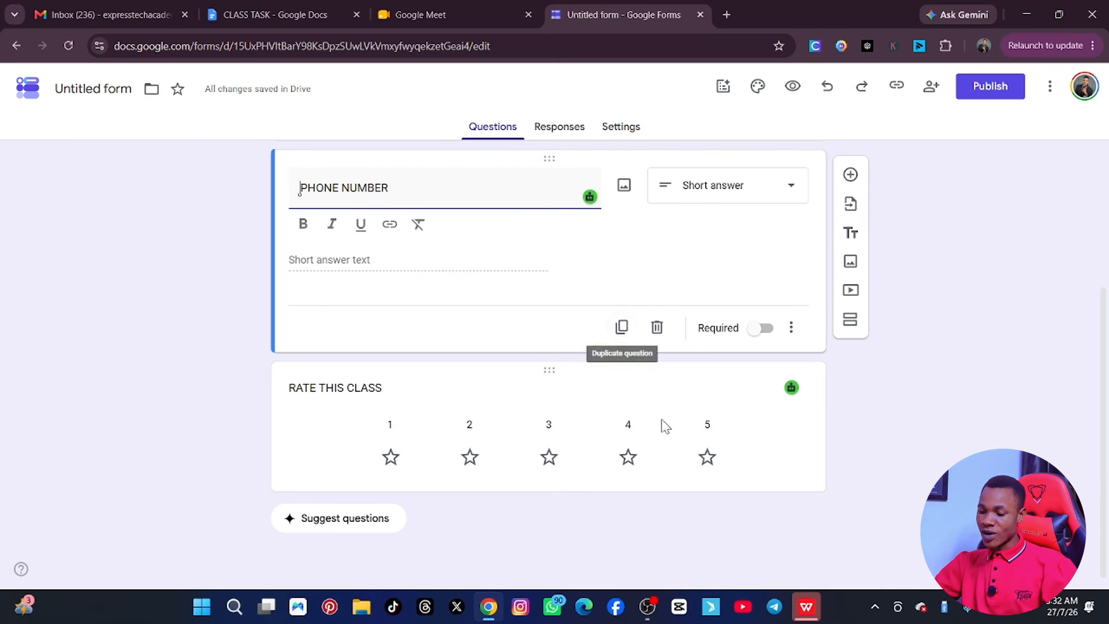
{"action": "left_click", "coordinate": [611, 417]}
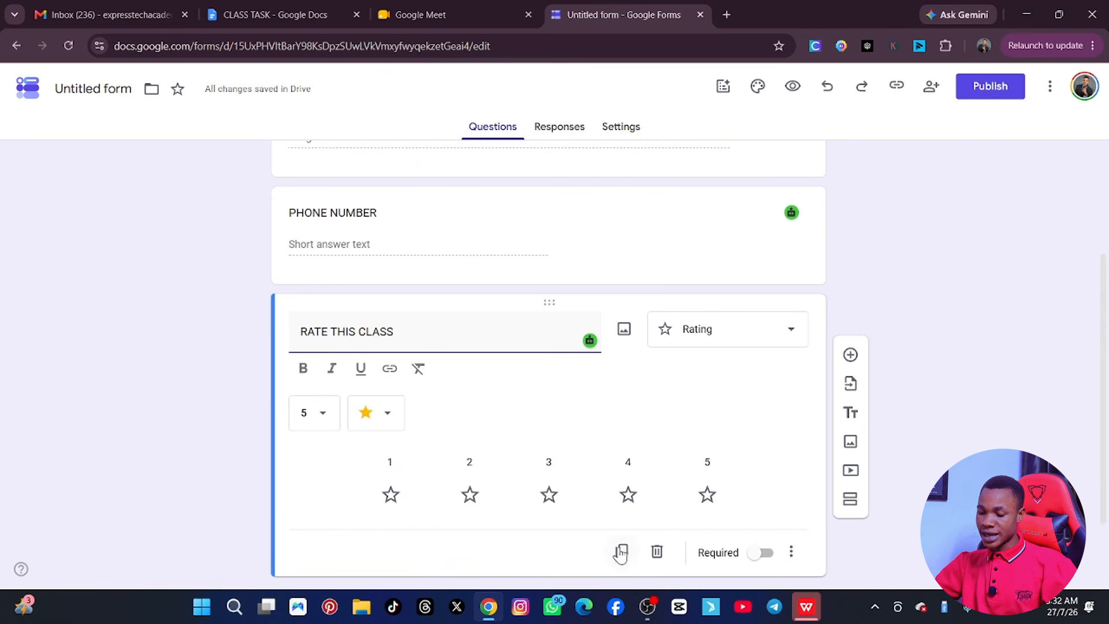
{"action": "left_click", "coordinate": [621, 552]}
{"action": "left_click", "coordinate": [408, 283]}
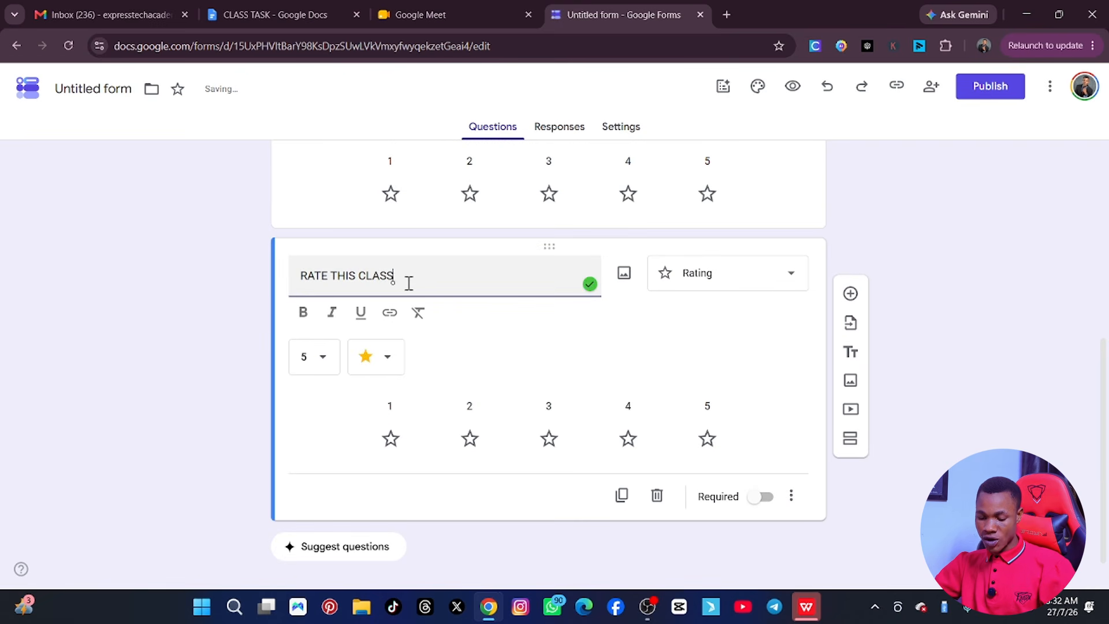
{"action": "key", "text": "ctrl+a"}
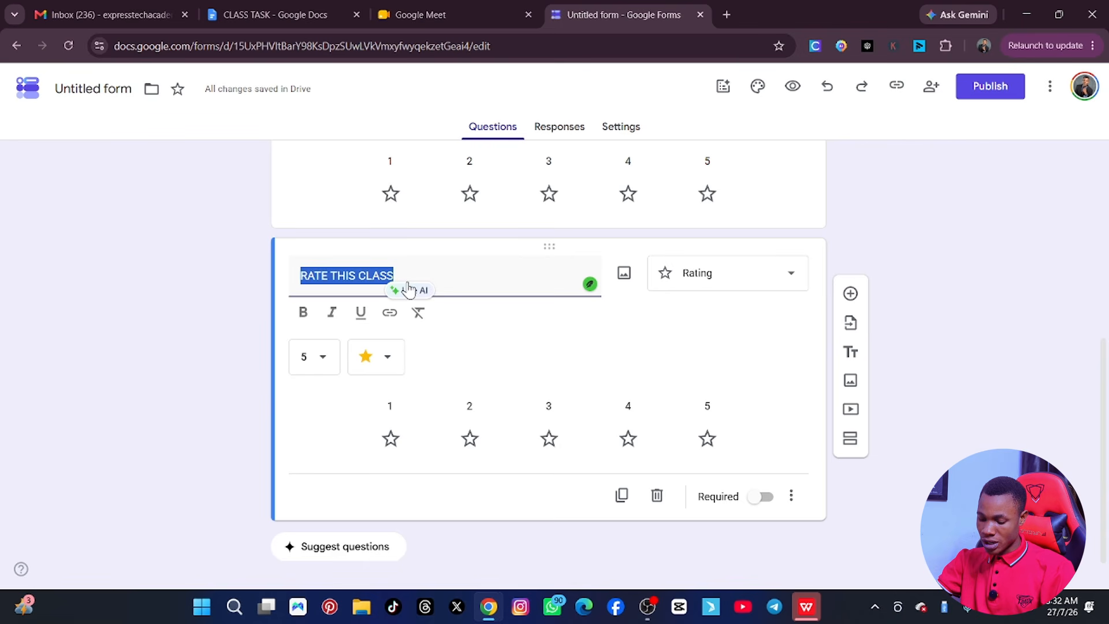
{"action": "type", "text": "UPLAD YOUR CV"}
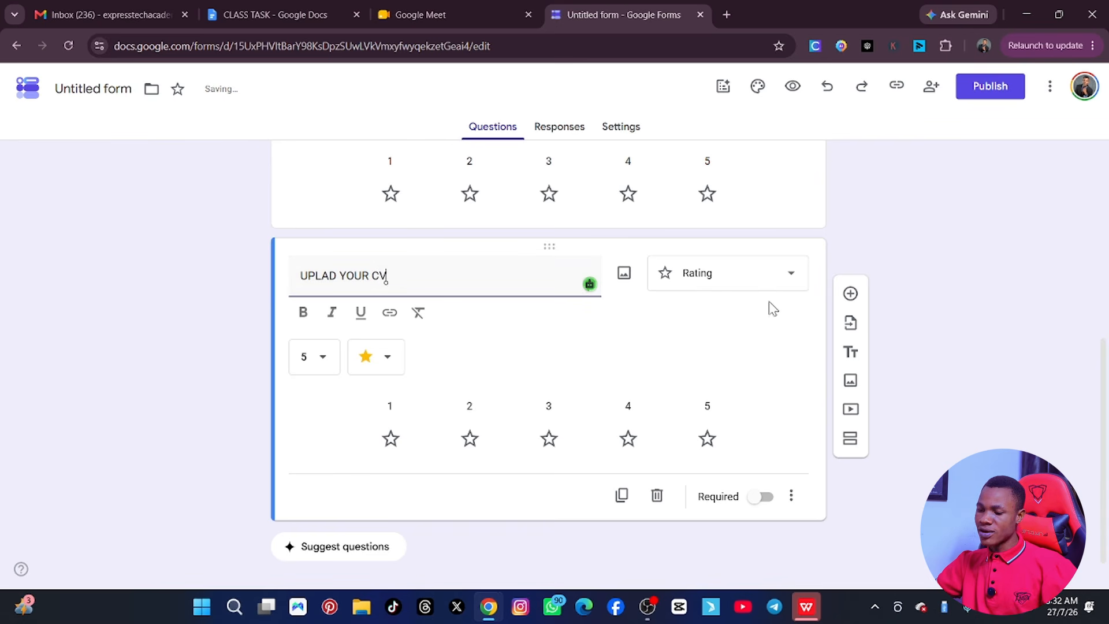
Change the UPLAD YOUR CV question's type to File upload and allow respondents to upload files to Drive
{"action": "left_click", "coordinate": [759, 282]}
{"action": "left_click", "coordinate": [710, 301]}
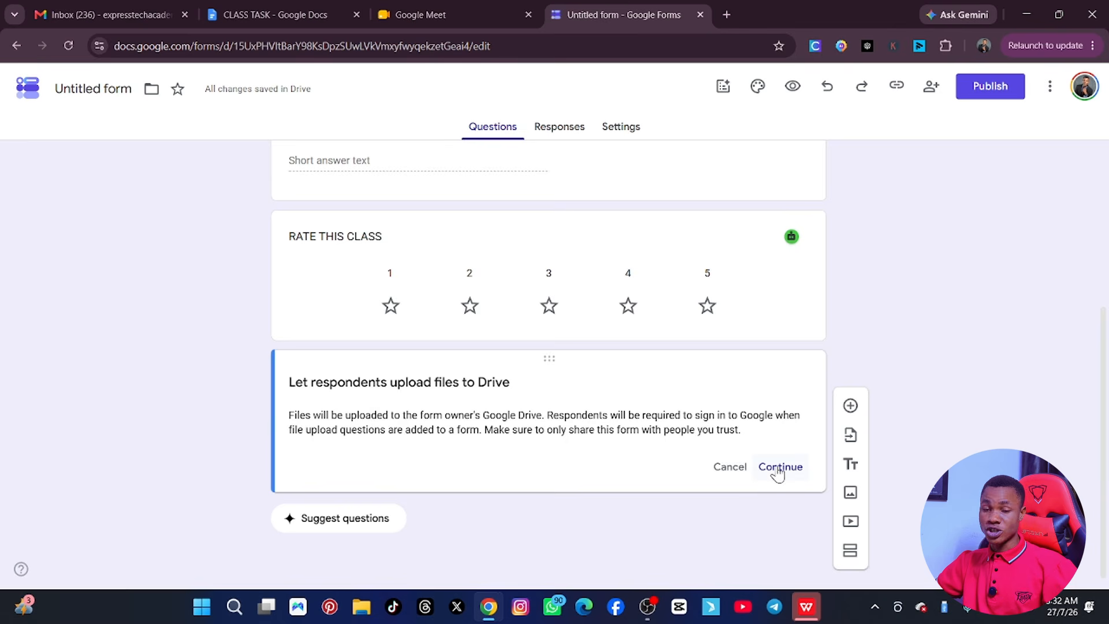
{"action": "left_click", "coordinate": [778, 468]}
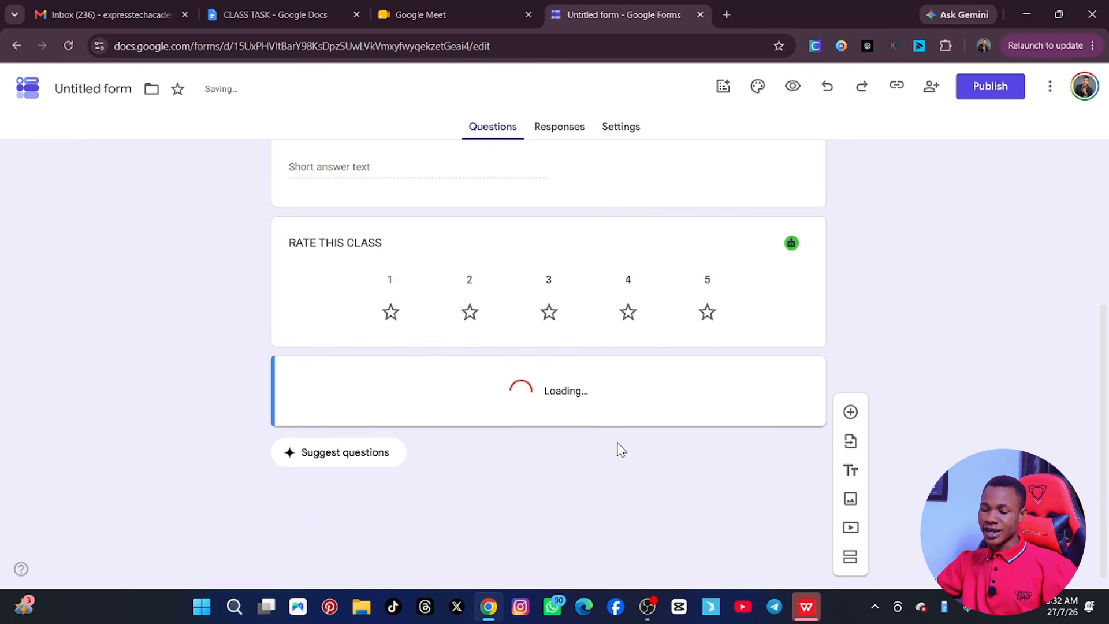
{"action": "scroll", "coordinate": [500, 439], "scroll_direction": "down", "scroll_amount": 3}
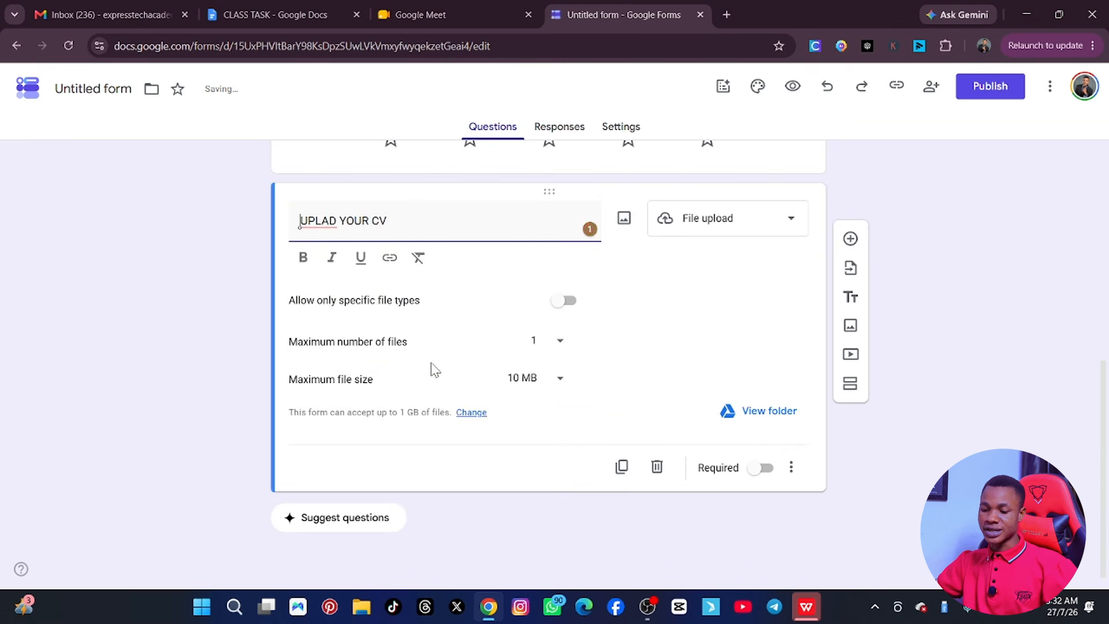
Set the UPLAD YOUR CV question's maximum file size to 100 MB and look over the whole form
{"action": "scroll", "coordinate": [489, 366], "scroll_direction": "up", "scroll_amount": 1}
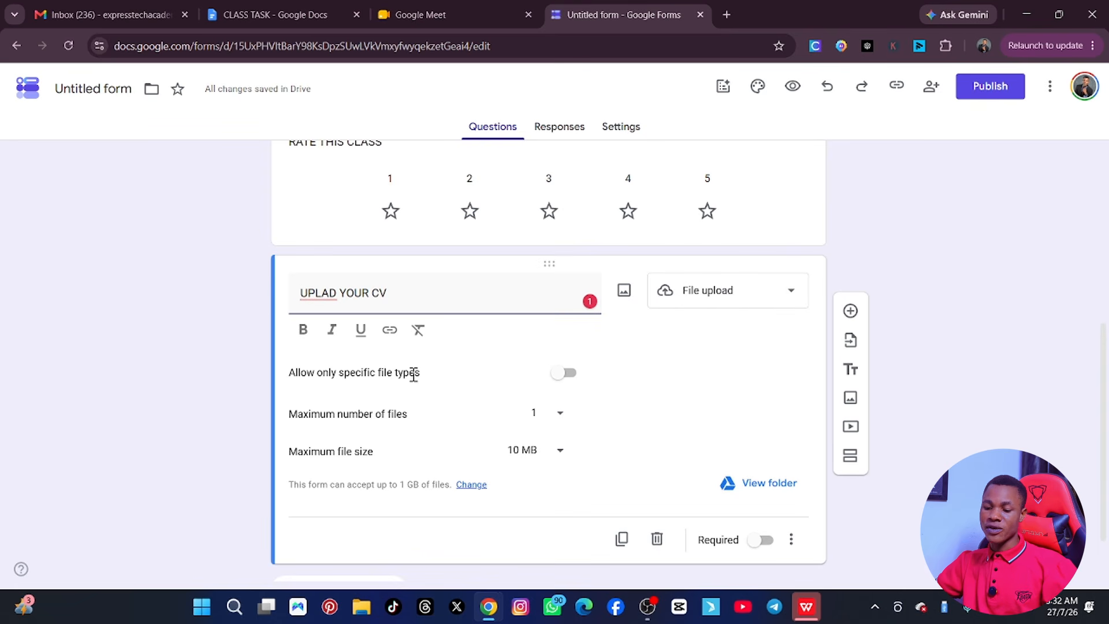
{"action": "left_click", "coordinate": [555, 452]}
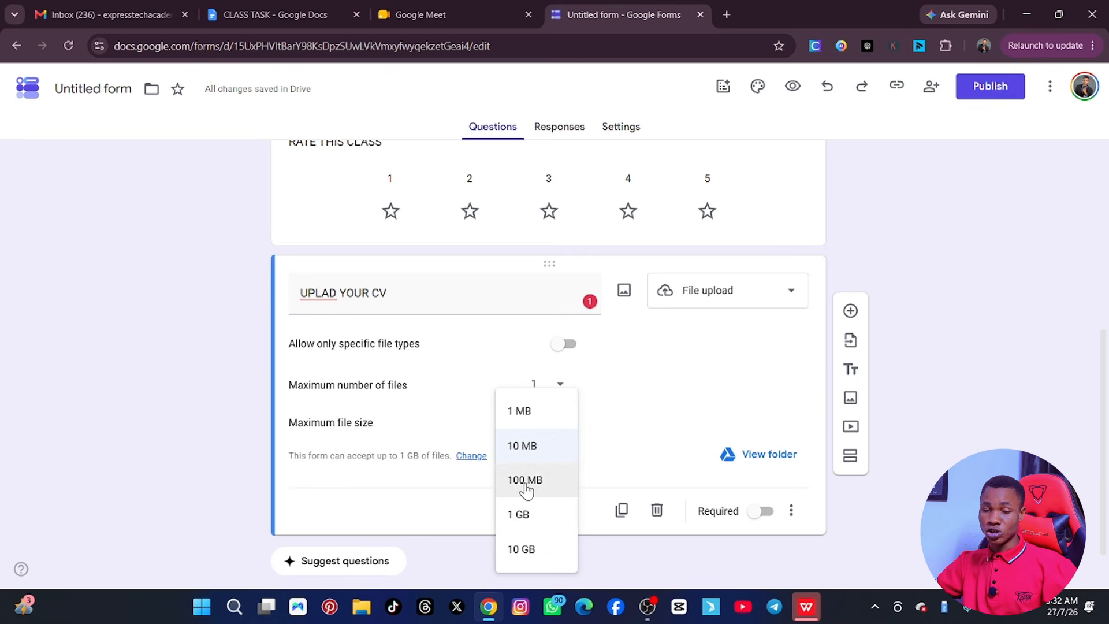
{"action": "left_click", "coordinate": [526, 484]}
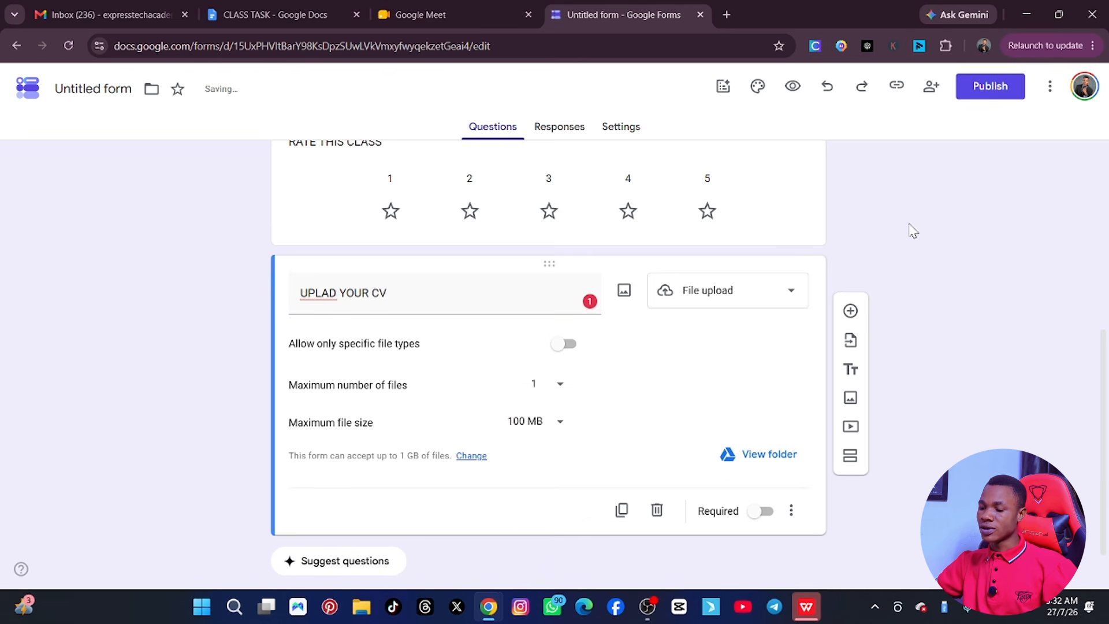
{"action": "scroll", "coordinate": [874, 354], "scroll_direction": "up", "scroll_amount": 6}
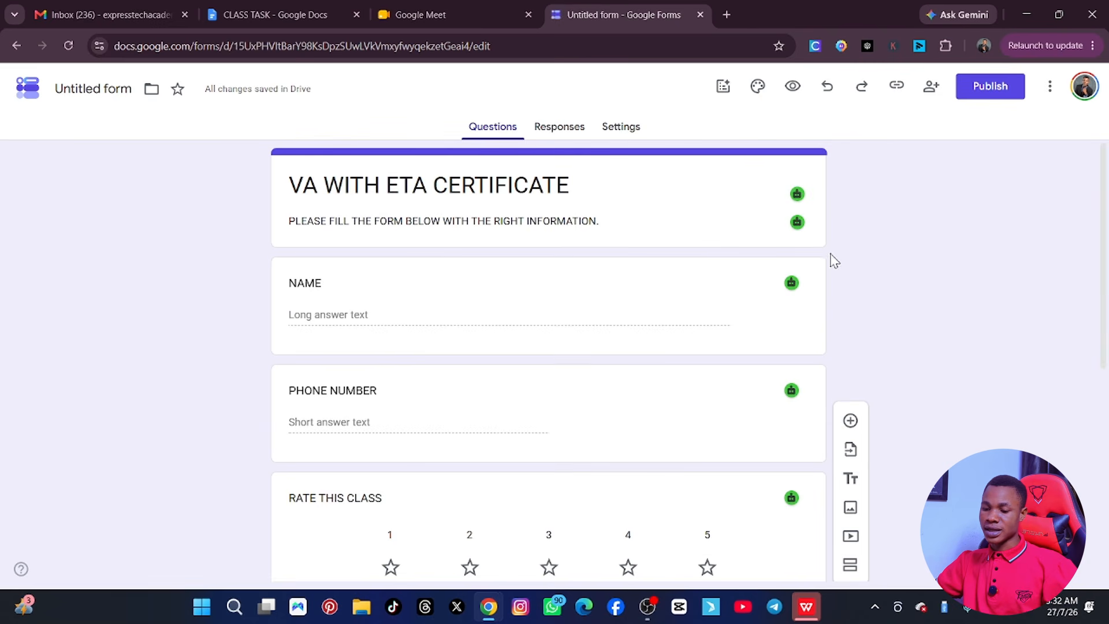
{"action": "scroll", "coordinate": [549, 297], "scroll_direction": "down", "scroll_amount": 7}
{"action": "scroll", "coordinate": [549, 353], "scroll_direction": "up", "scroll_amount": 7}
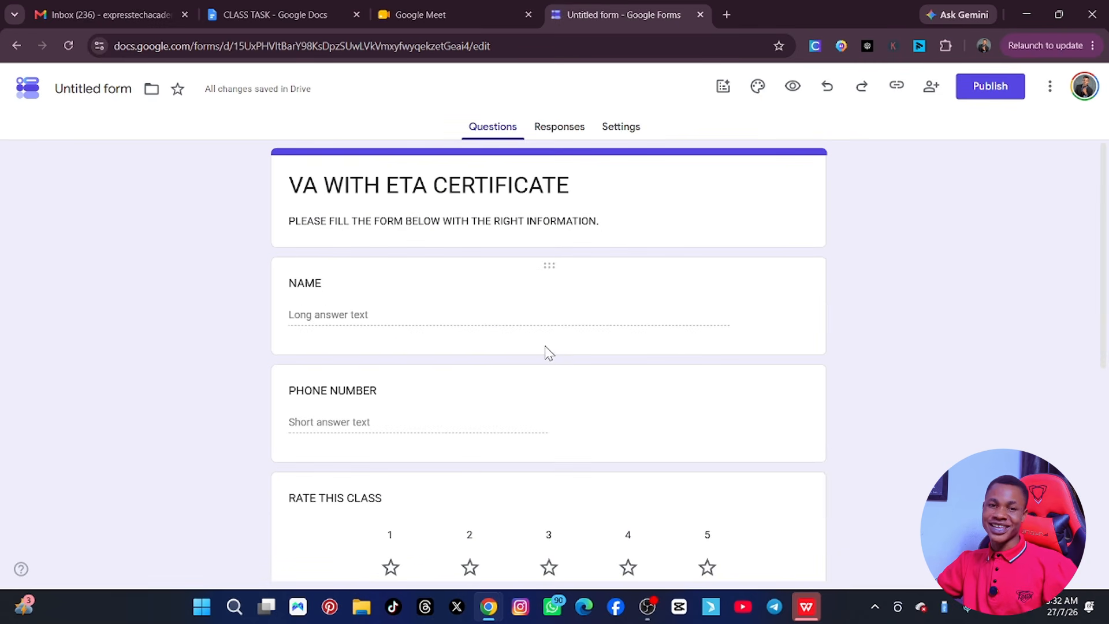
{"action": "scroll", "coordinate": [722, 275], "scroll_direction": "down", "scroll_amount": 7}
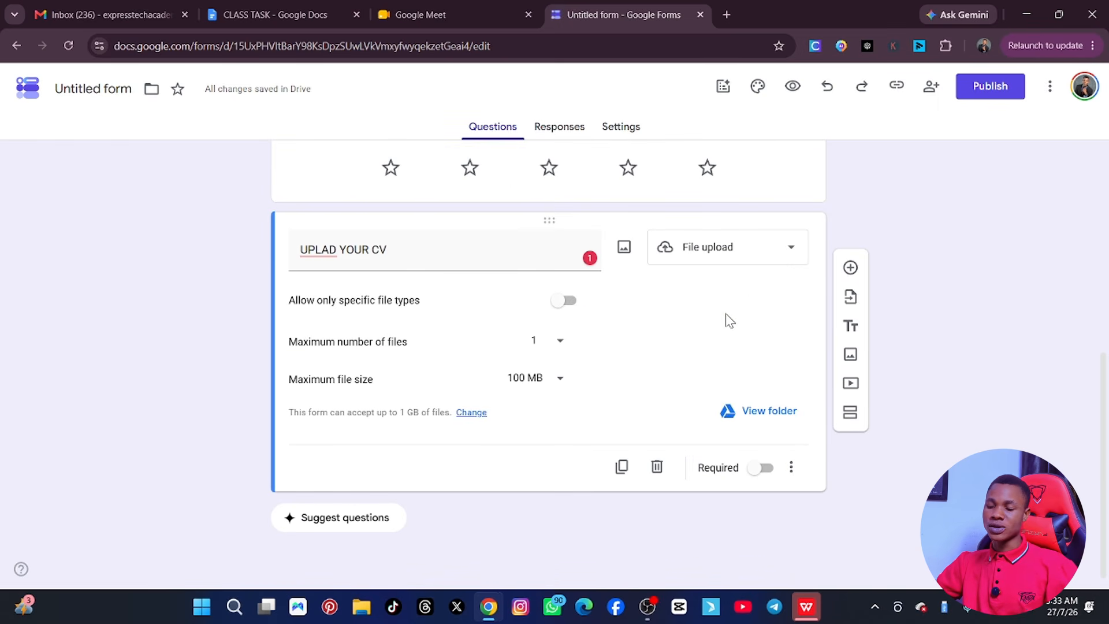
Change the UPLAD YOUR CV question's type to Dropdown
{"action": "left_click", "coordinate": [785, 261]}
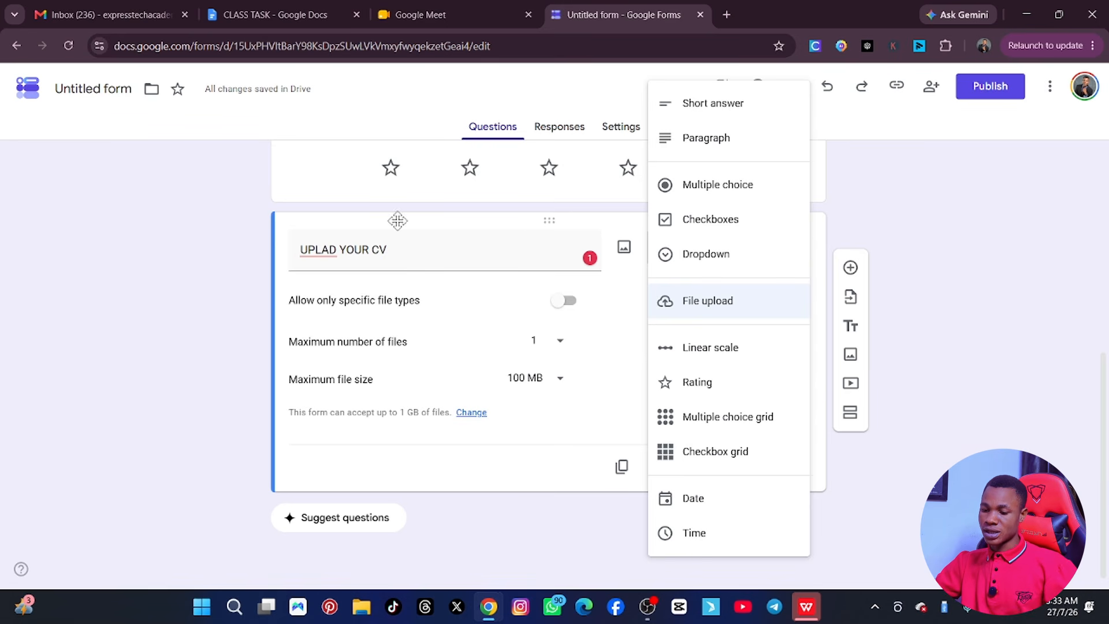
{"action": "left_click", "coordinate": [222, 324]}
{"action": "left_click", "coordinate": [785, 253]}
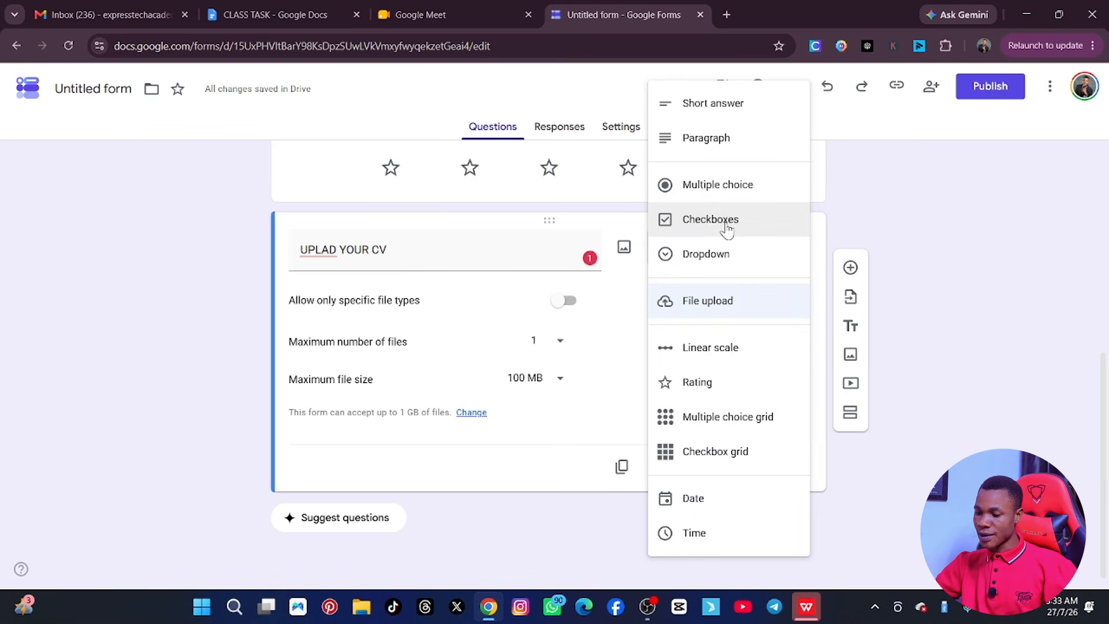
{"action": "left_click", "coordinate": [715, 258]}
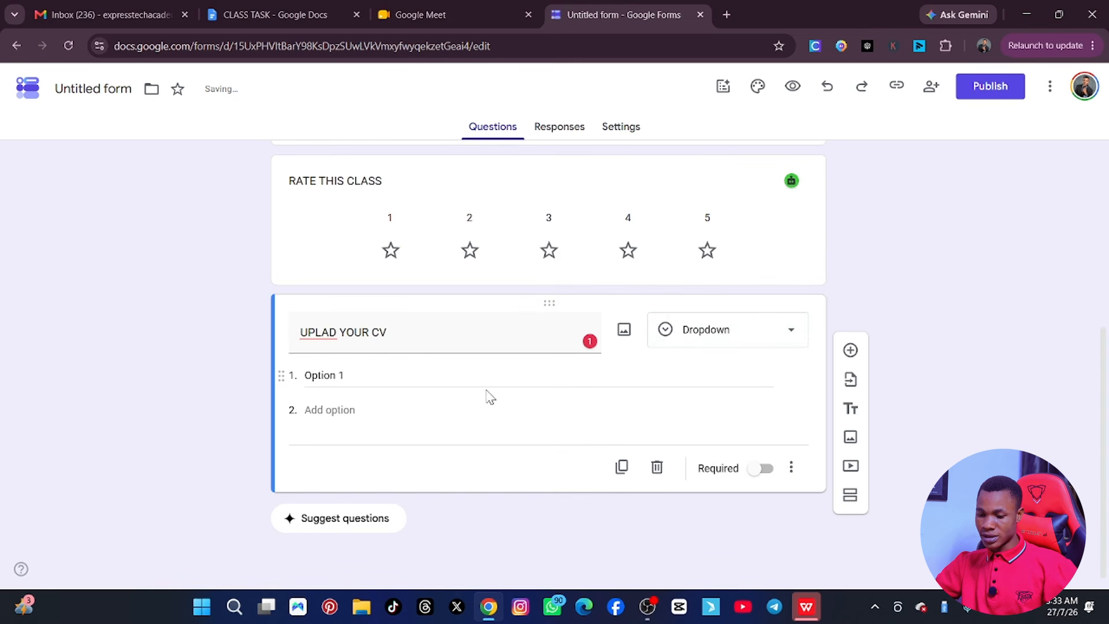
Enter GOOD and FAIR as the two dropdown options of the UPLAD YOUR CV question
{"action": "left_click", "coordinate": [341, 372]}
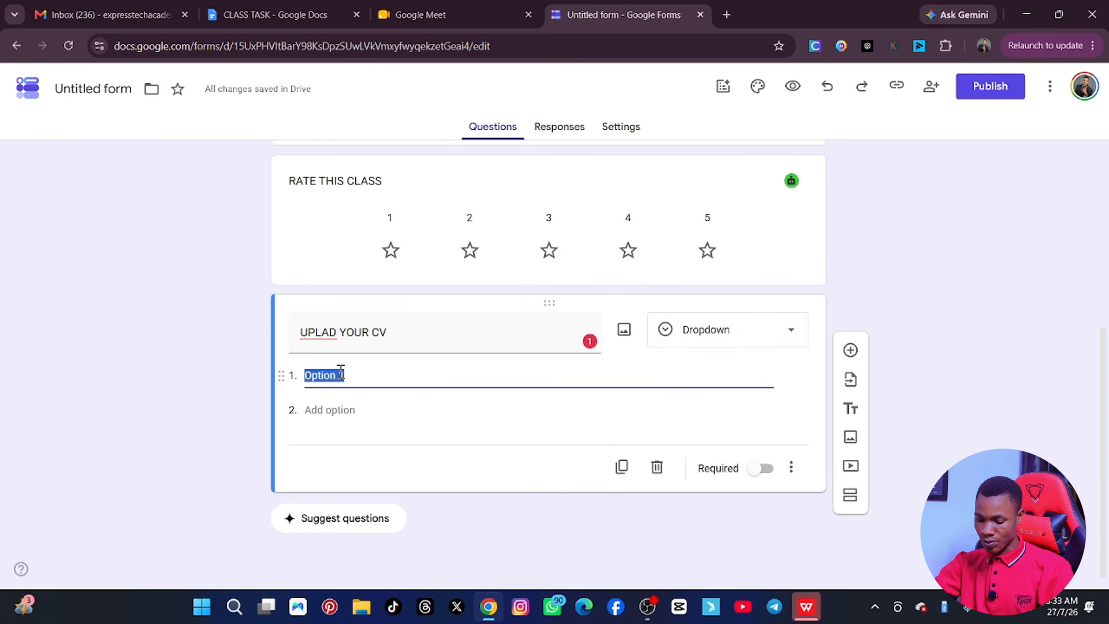
{"action": "type", "text": "GOOD"}
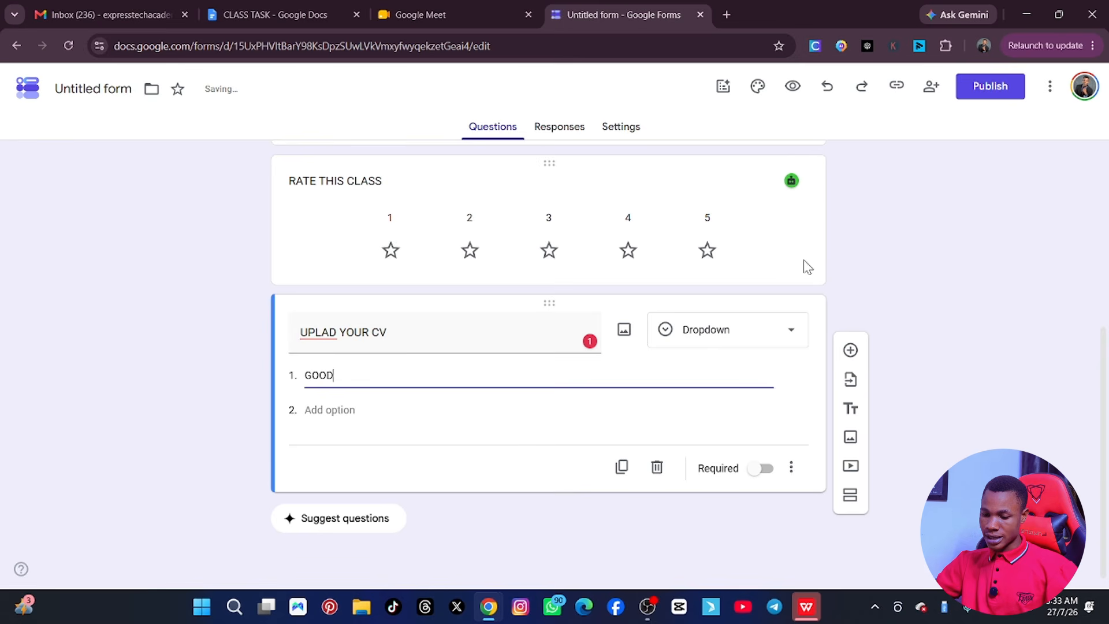
{"action": "left_click", "coordinate": [341, 410]}
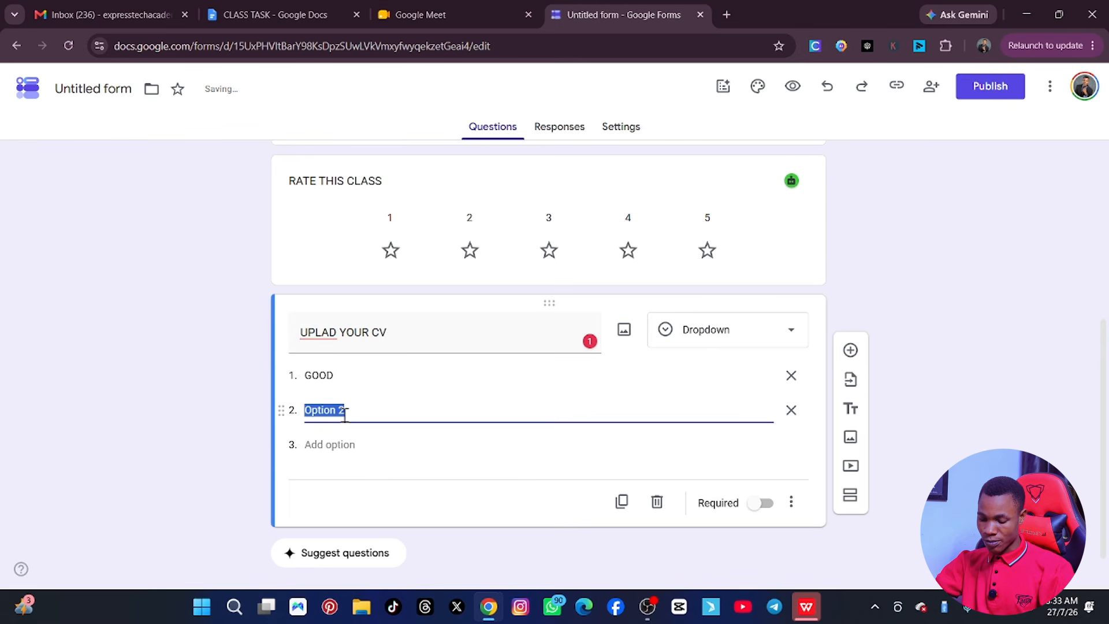
{"action": "type", "text": "FAIR"}
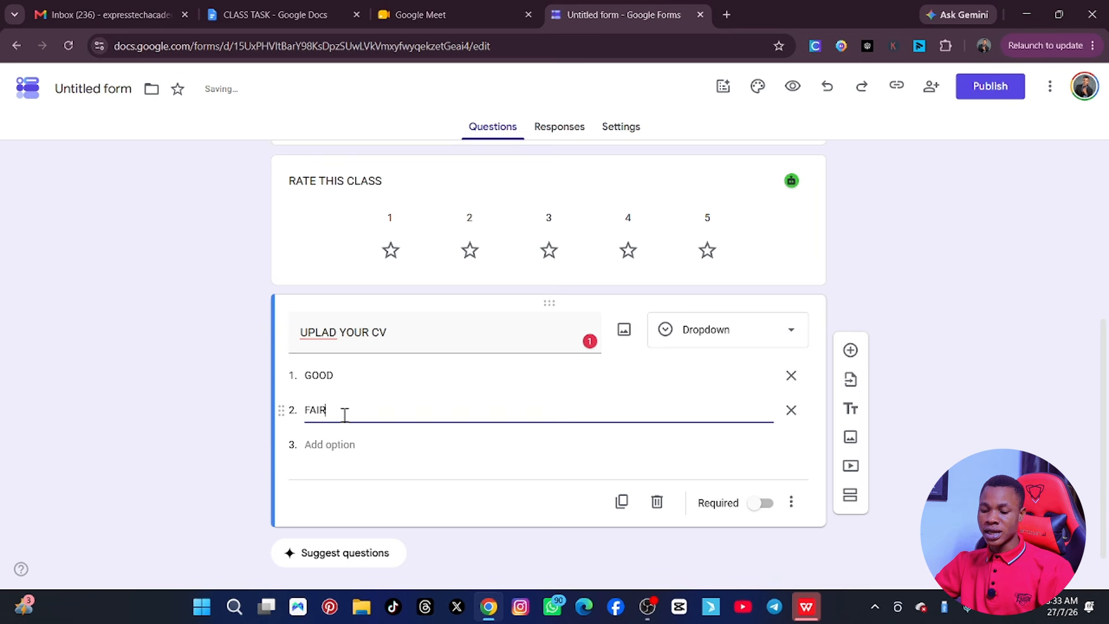
{"action": "left_click", "coordinate": [912, 260]}
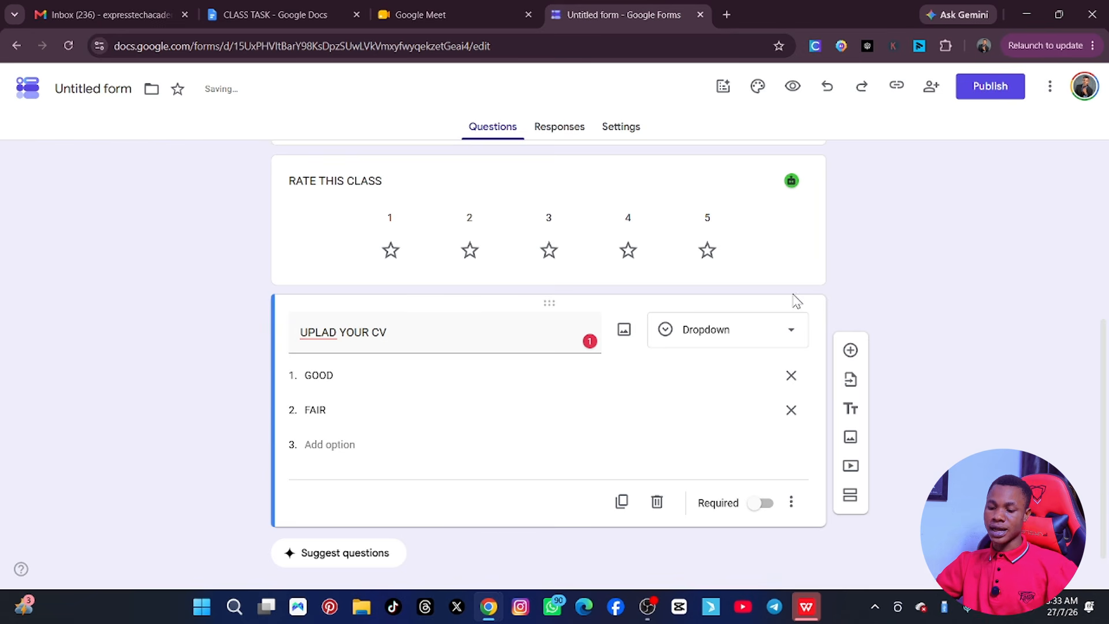
{"action": "left_click", "coordinate": [799, 327]}
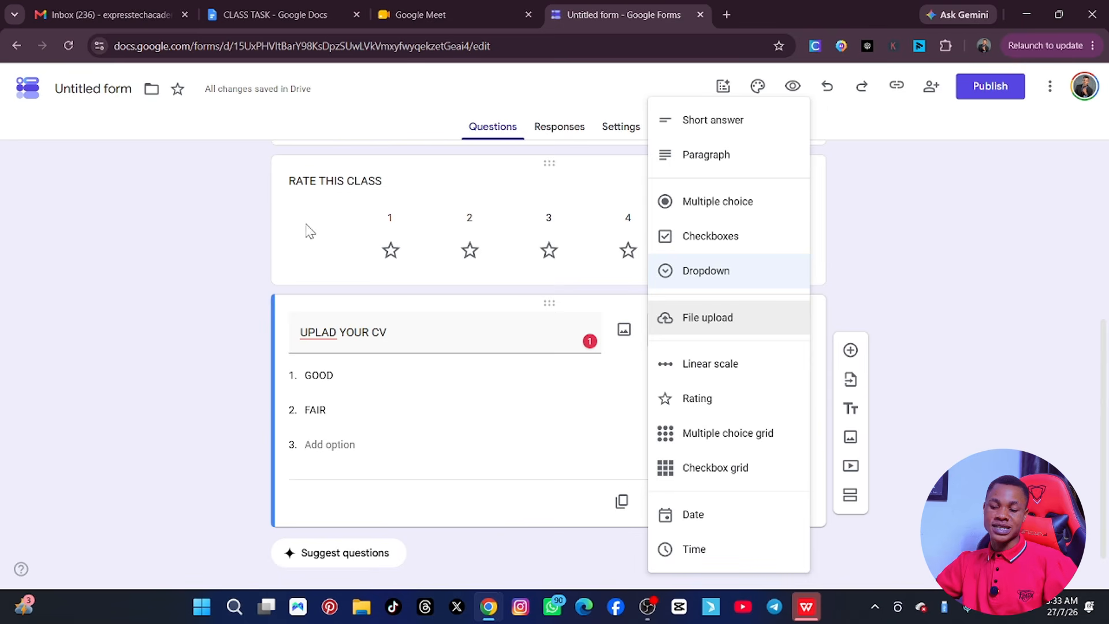
{"action": "left_click", "coordinate": [223, 189]}
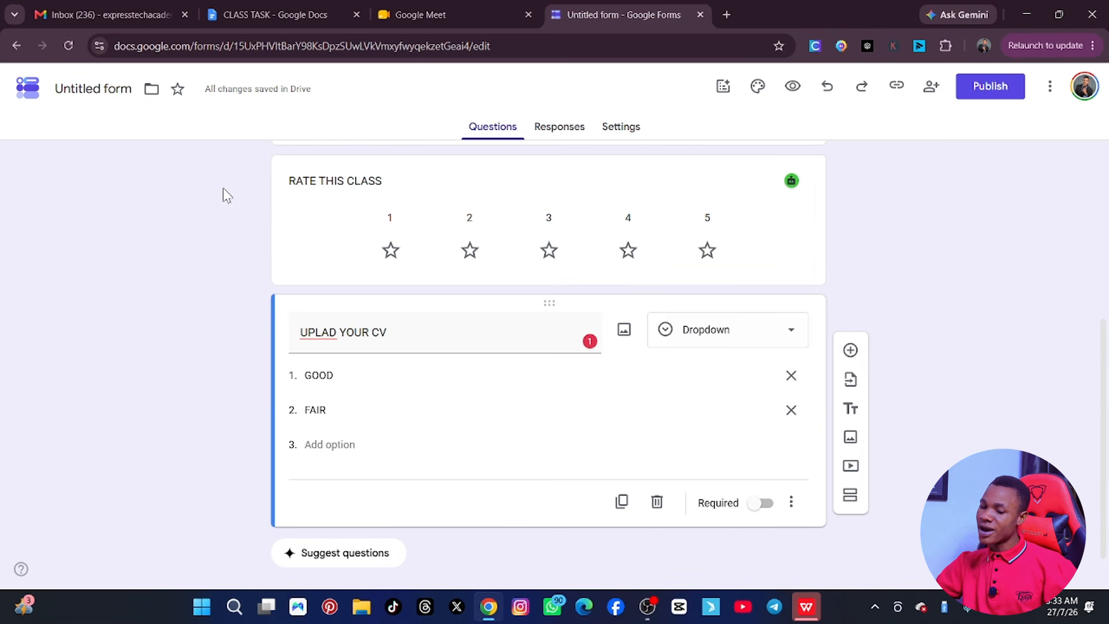
Name the form file VA WITH ETA CERTIFICATE and publish it for anyone with the link
{"action": "left_click", "coordinate": [101, 89]}
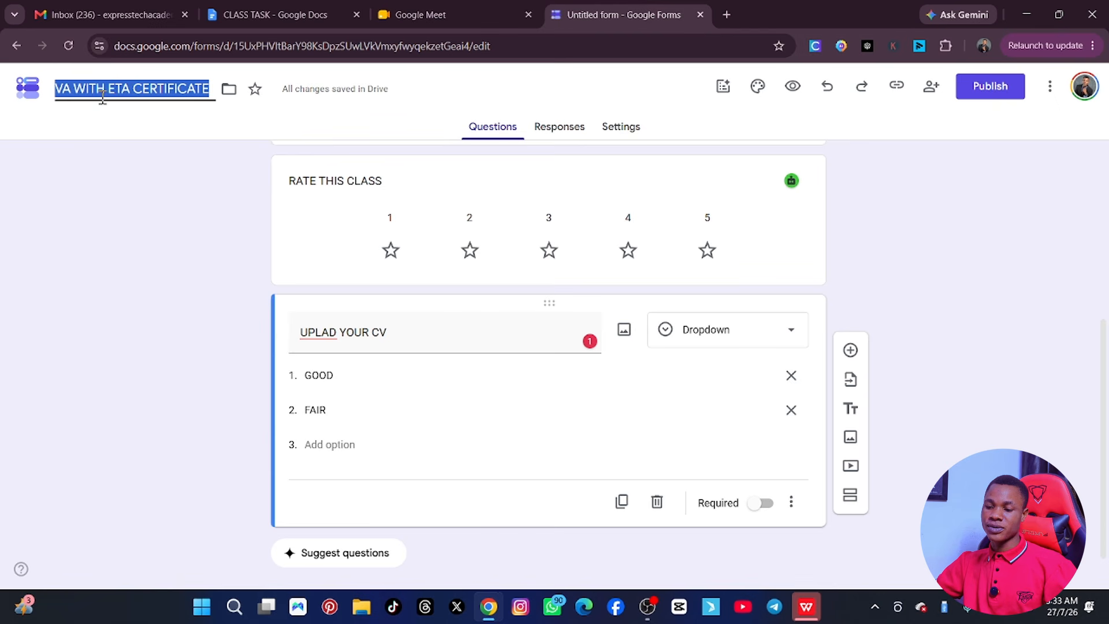
{"action": "left_click", "coordinate": [167, 222]}
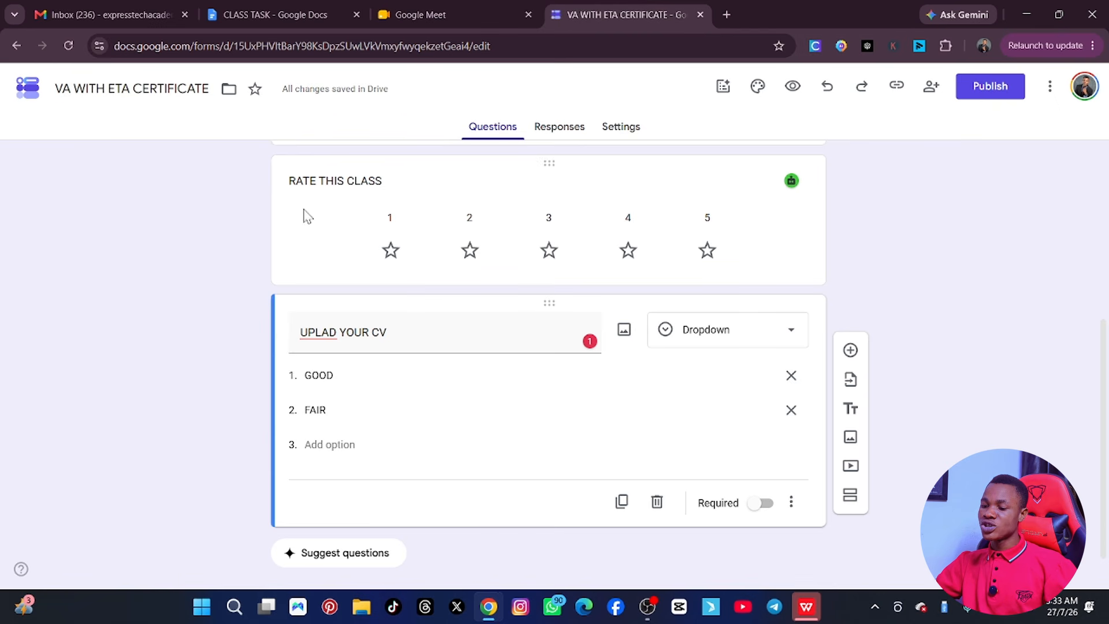
{"action": "left_click", "coordinate": [993, 85]}
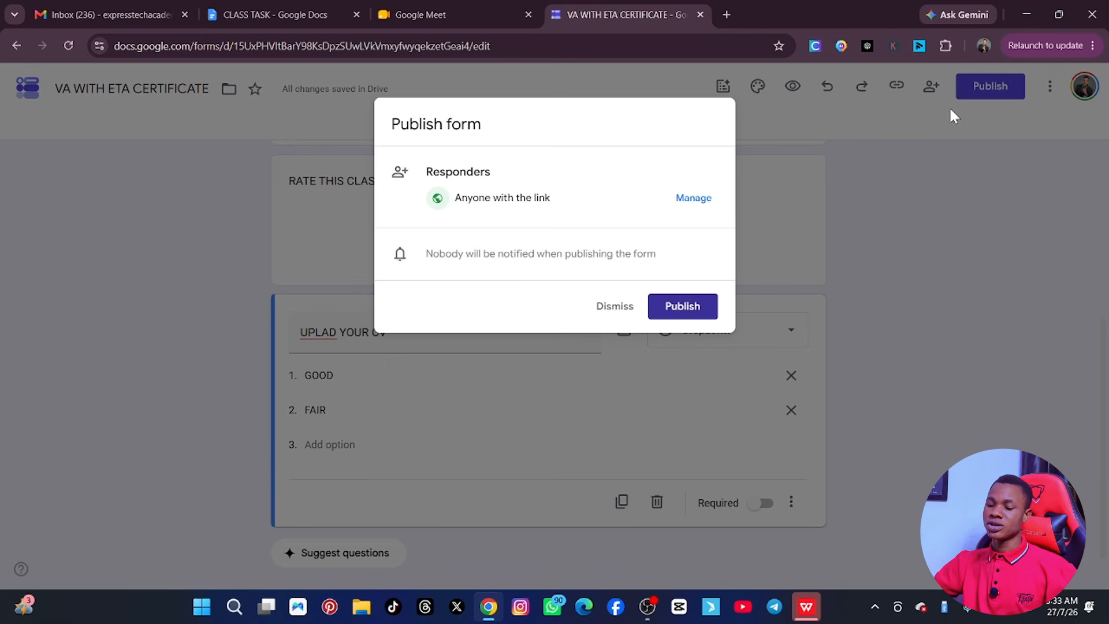
{"action": "left_click", "coordinate": [684, 307]}
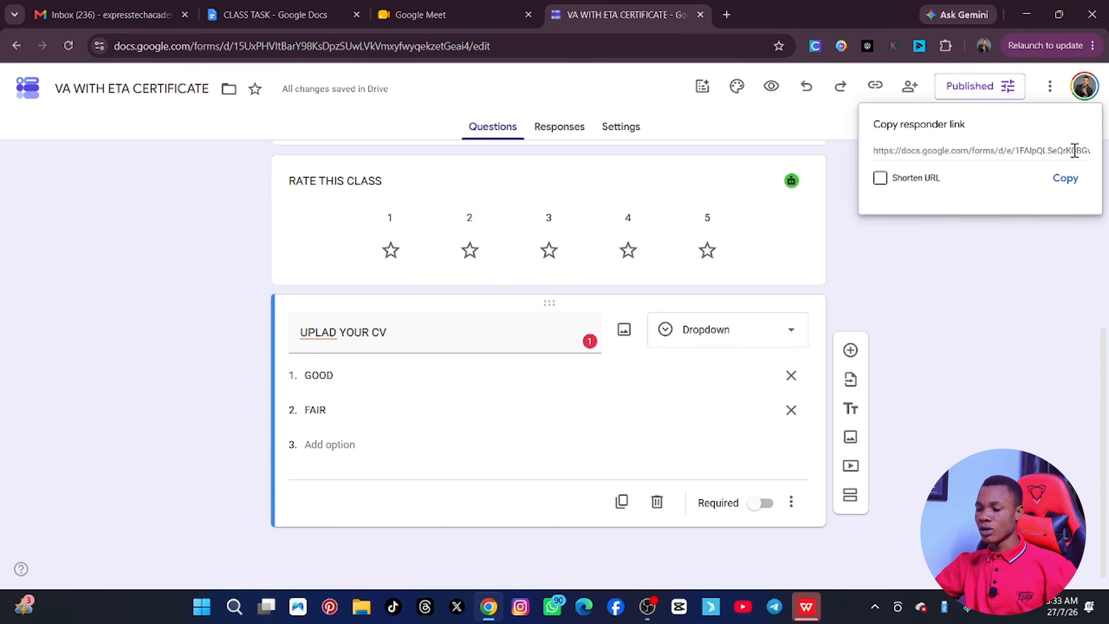
Copy the responder link as a shortened URL and check the form's sharing settings
{"action": "left_click", "coordinate": [884, 181]}
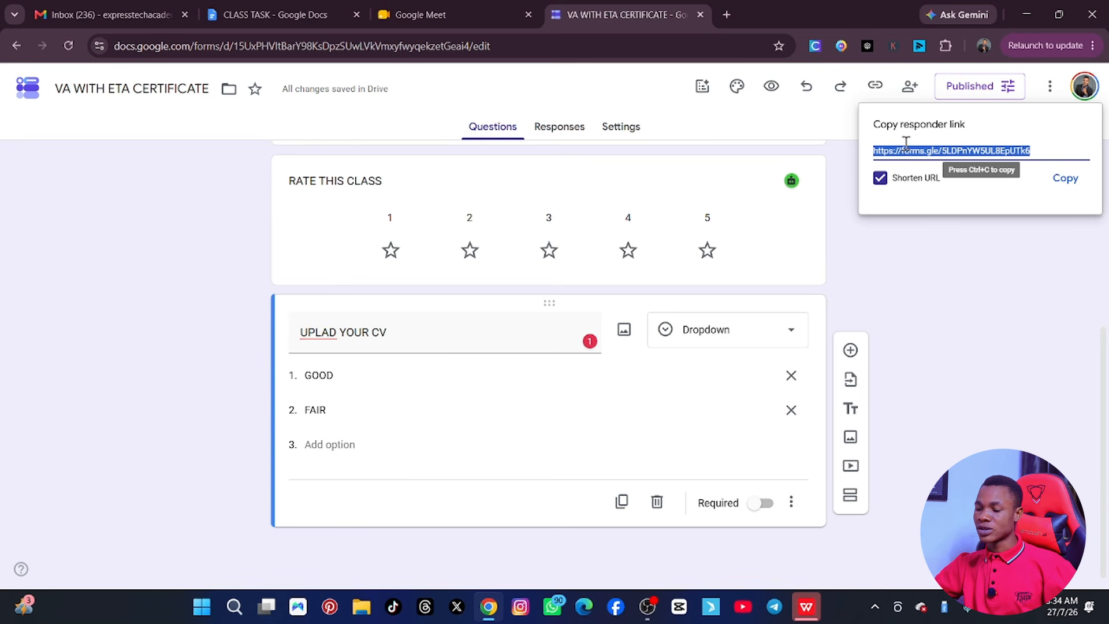
{"action": "left_click", "coordinate": [1065, 180]}
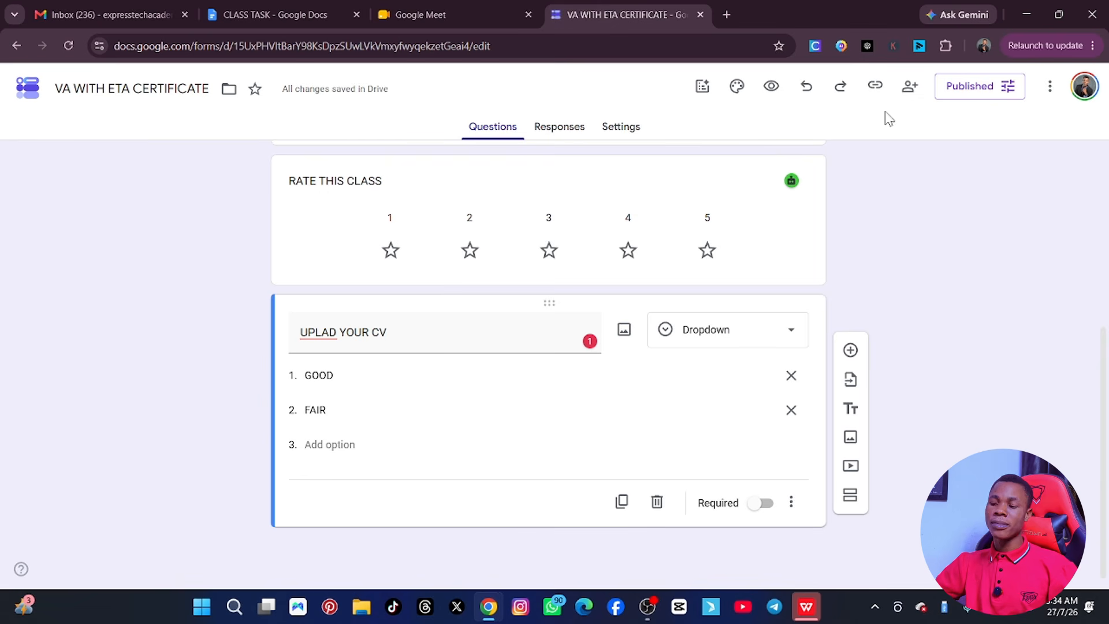
{"action": "left_click", "coordinate": [909, 87]}
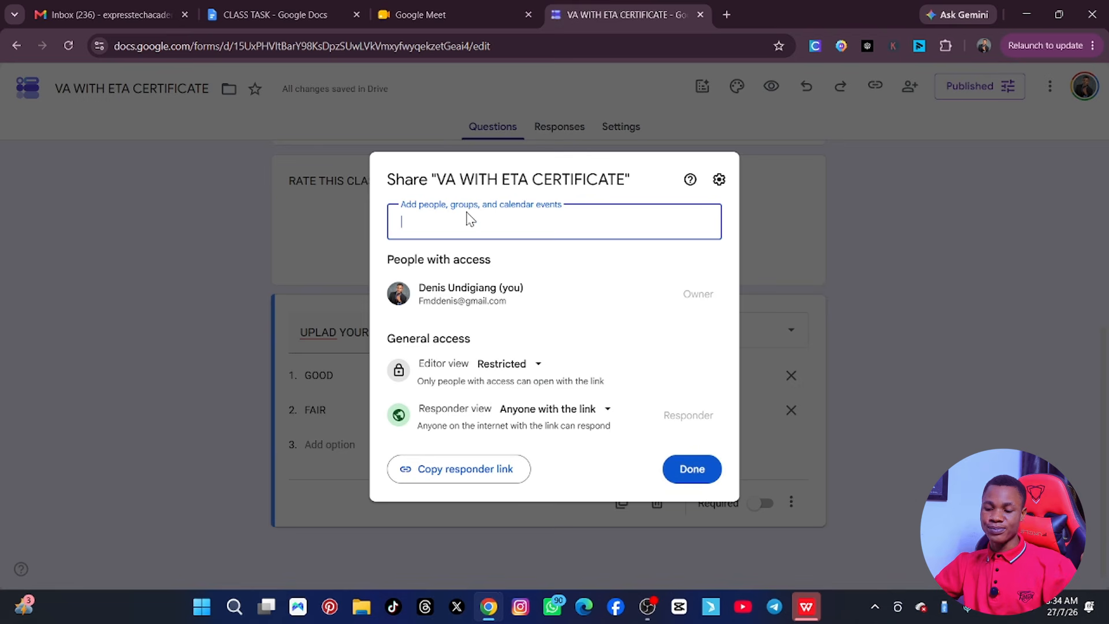
{"action": "left_click", "coordinate": [703, 464]}
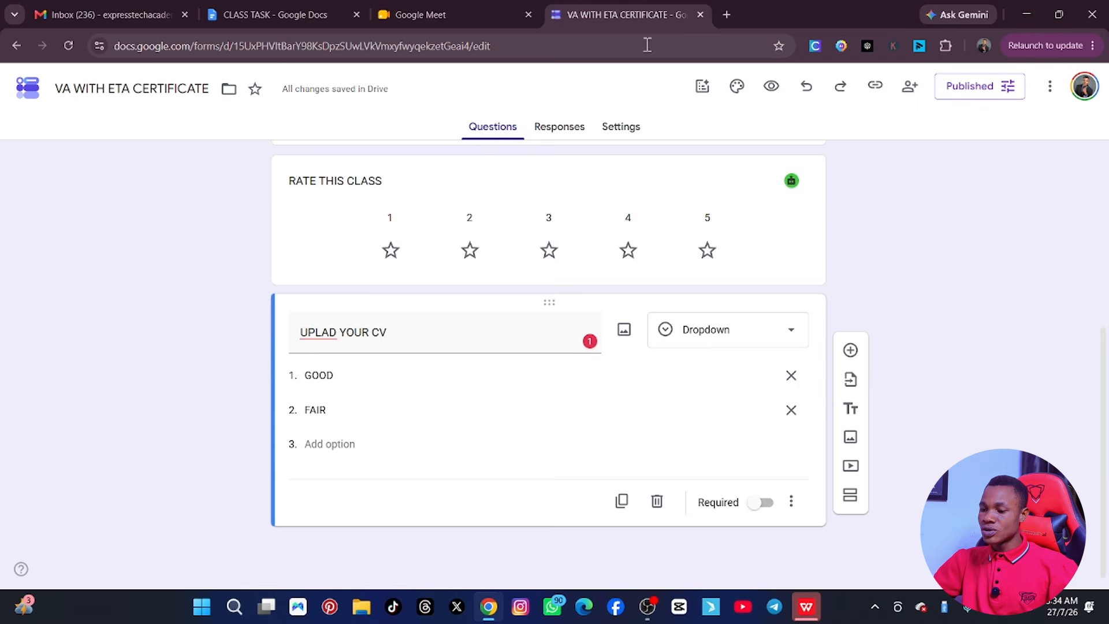
Switch to Google Slides in a new browser tab and look through the recent presentations
{"action": "left_click", "coordinate": [727, 14]}
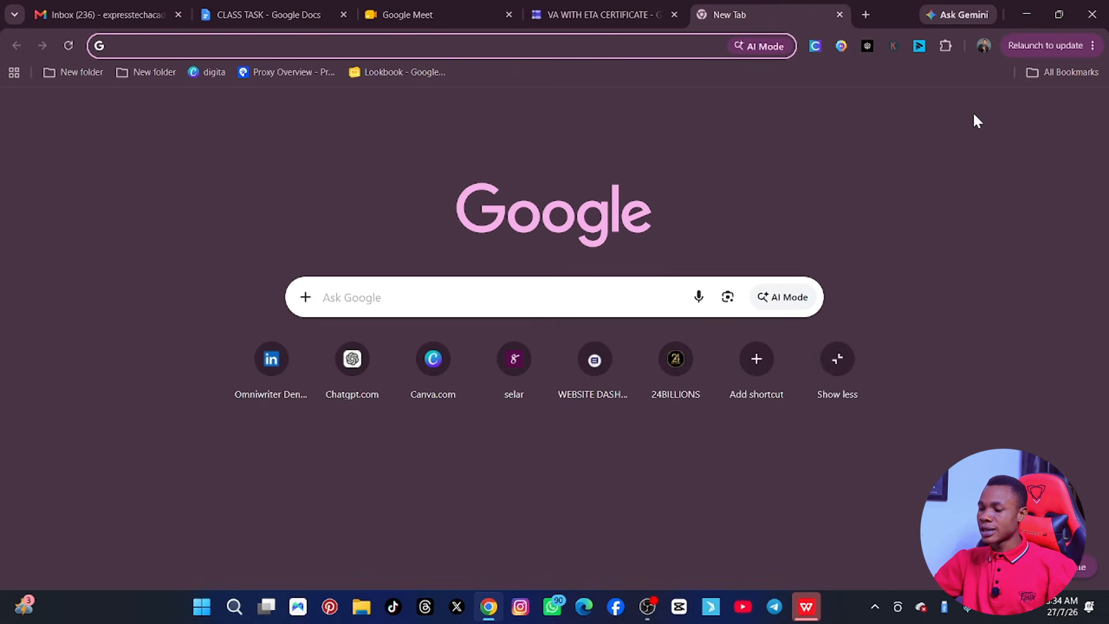
{"action": "left_click", "coordinate": [1050, 112]}
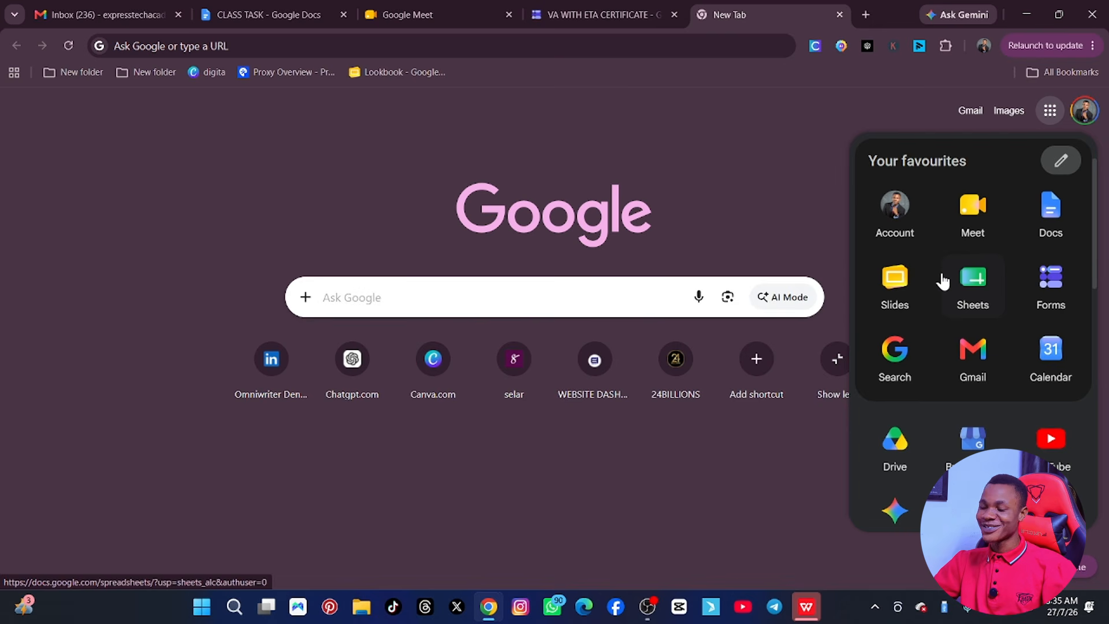
{"action": "left_click", "coordinate": [902, 289]}
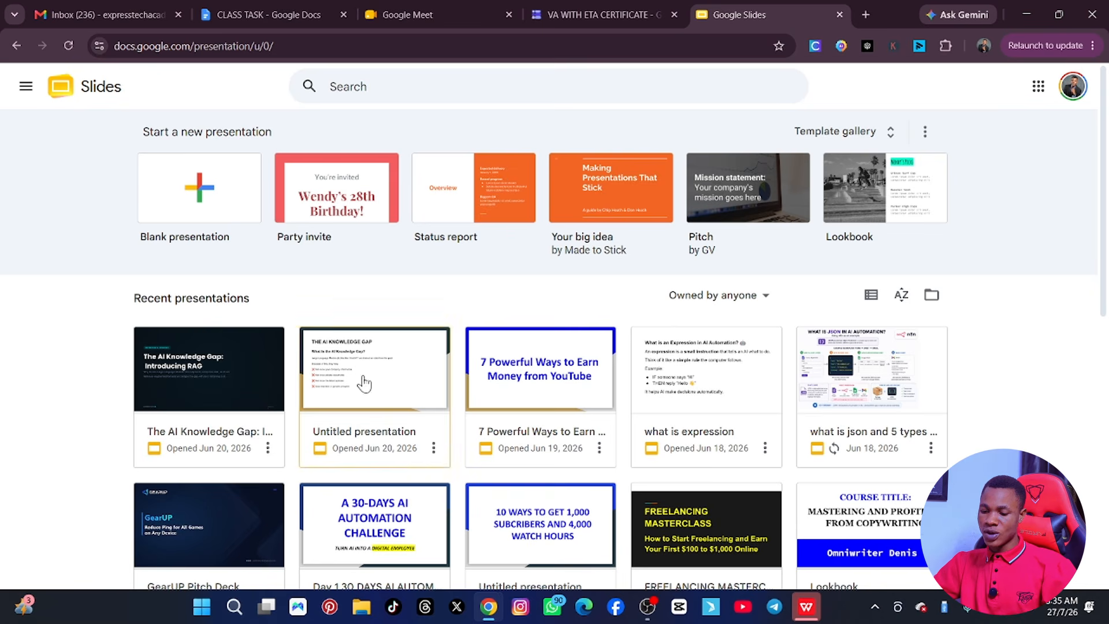
{"action": "scroll", "coordinate": [456, 430], "scroll_direction": "down", "scroll_amount": 1}
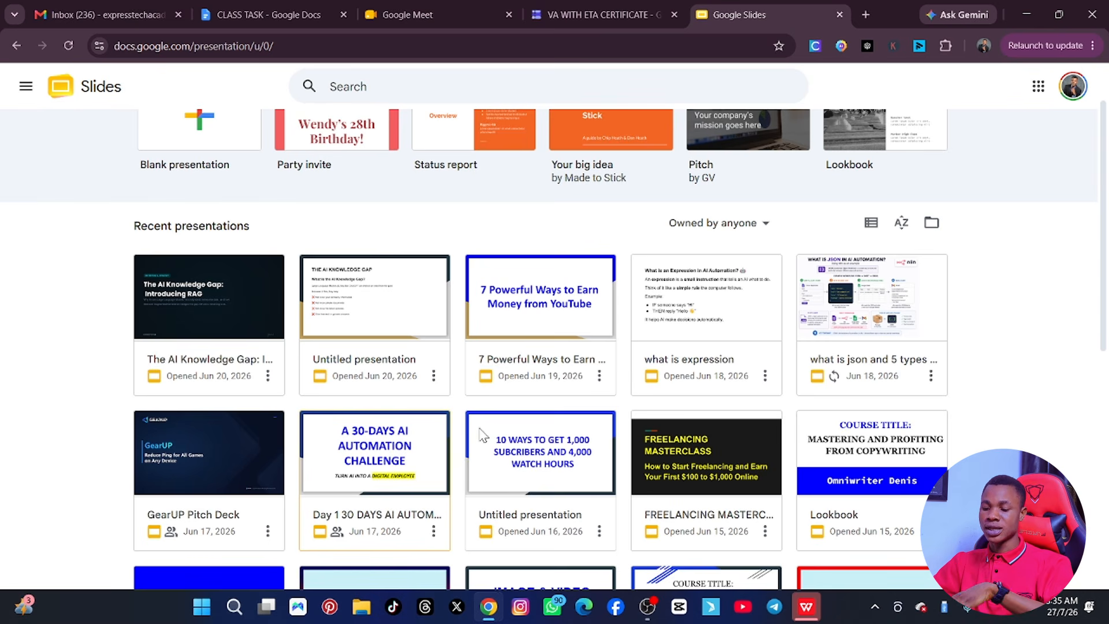
{"action": "scroll", "coordinate": [768, 335], "scroll_direction": "down", "scroll_amount": 4}
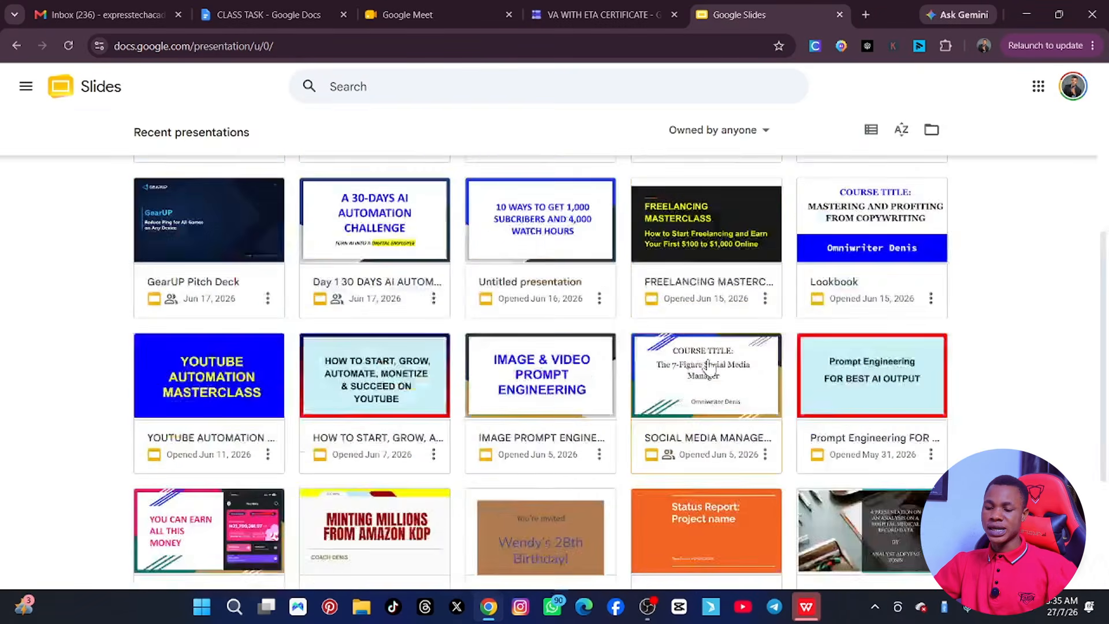
{"action": "scroll", "coordinate": [653, 364], "scroll_direction": "up", "scroll_amount": 5}
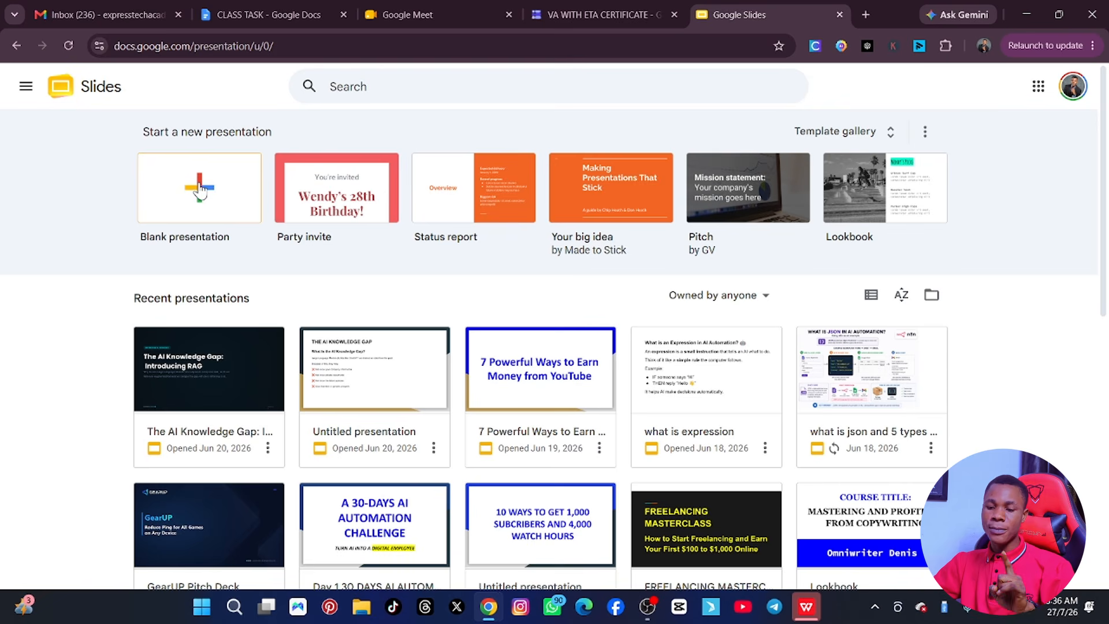
Browse the full template gallery and create a presentation from the "Your big idea" template
{"action": "left_click", "coordinate": [844, 138]}
{"action": "scroll", "coordinate": [657, 247], "scroll_direction": "down", "scroll_amount": 9}
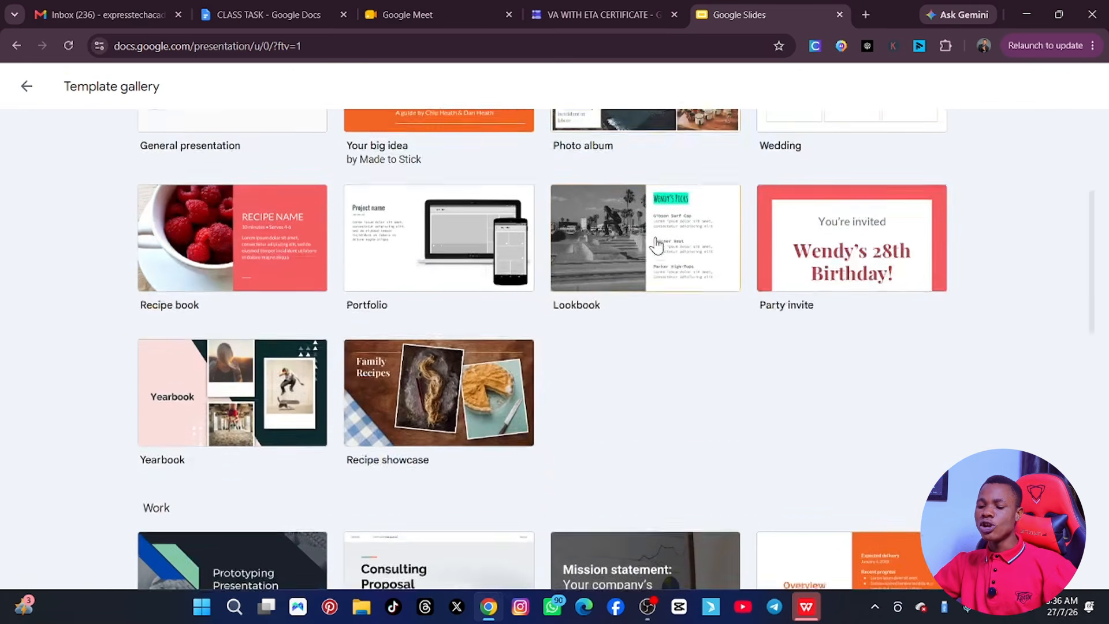
{"action": "scroll", "coordinate": [655, 244], "scroll_direction": "up", "scroll_amount": 10}
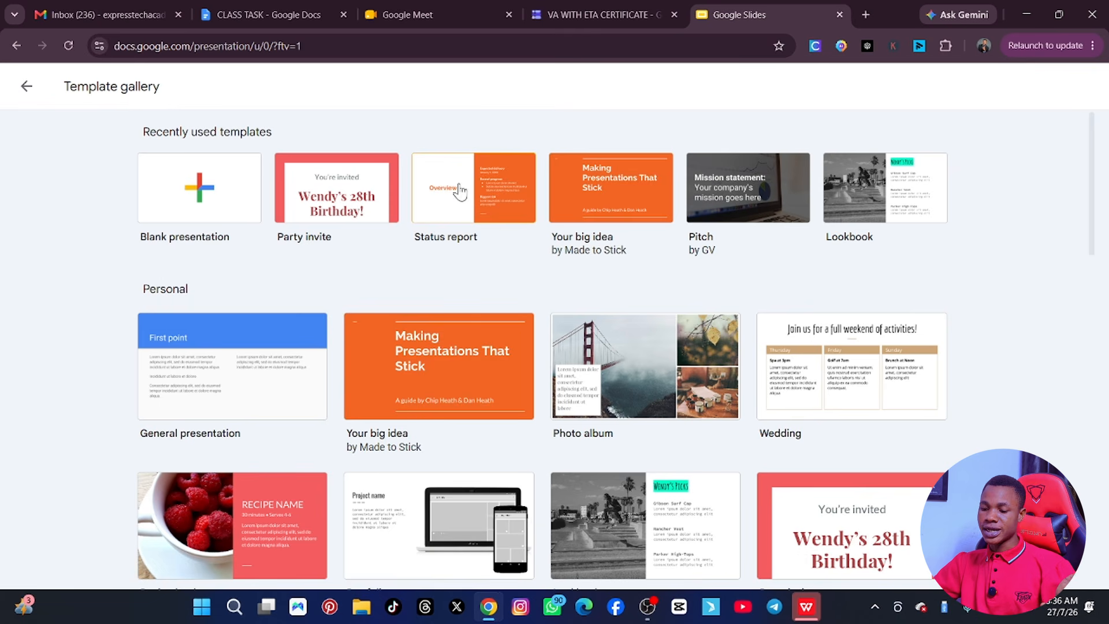
{"action": "left_click", "coordinate": [604, 183]}
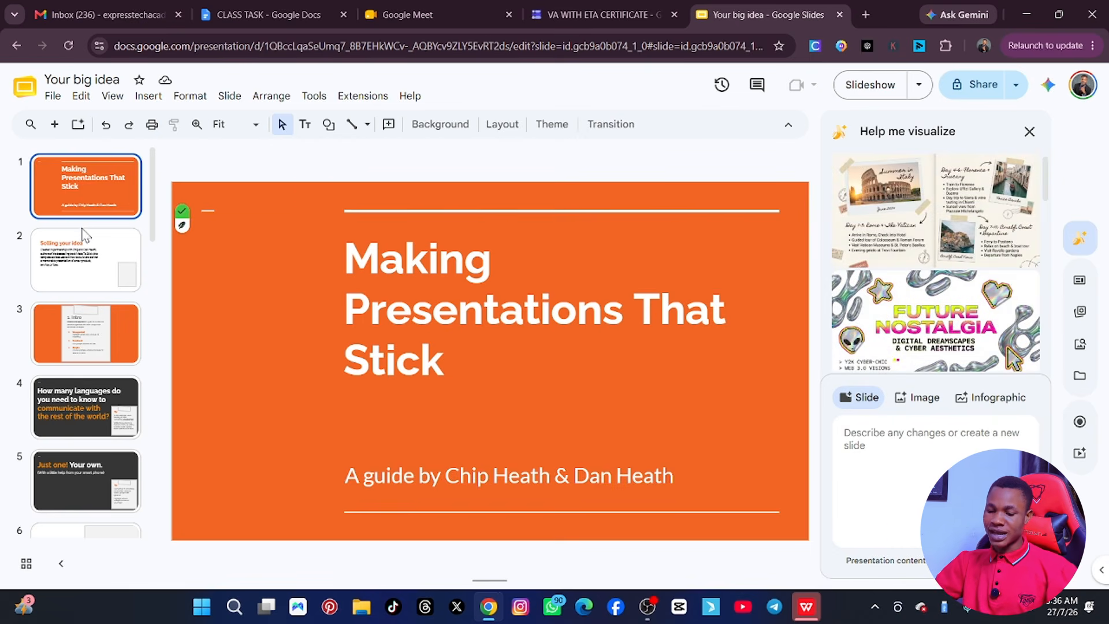
View slides 2, 3 and 4 of the template presentation
{"action": "left_click", "coordinate": [92, 282]}
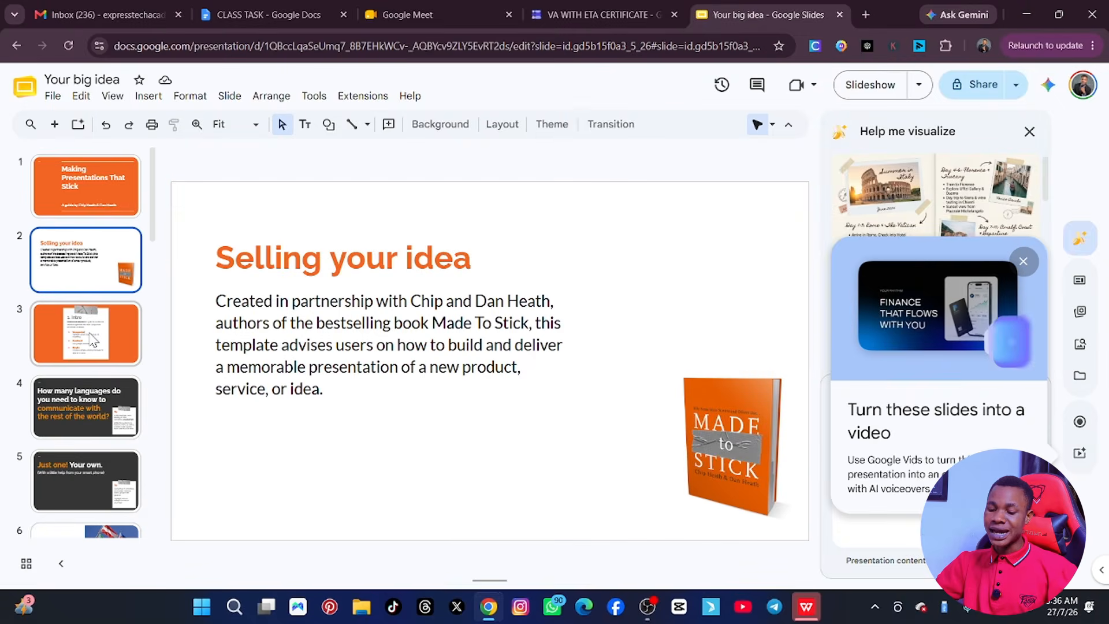
{"action": "left_click", "coordinate": [88, 338]}
{"action": "left_click", "coordinate": [75, 398]}
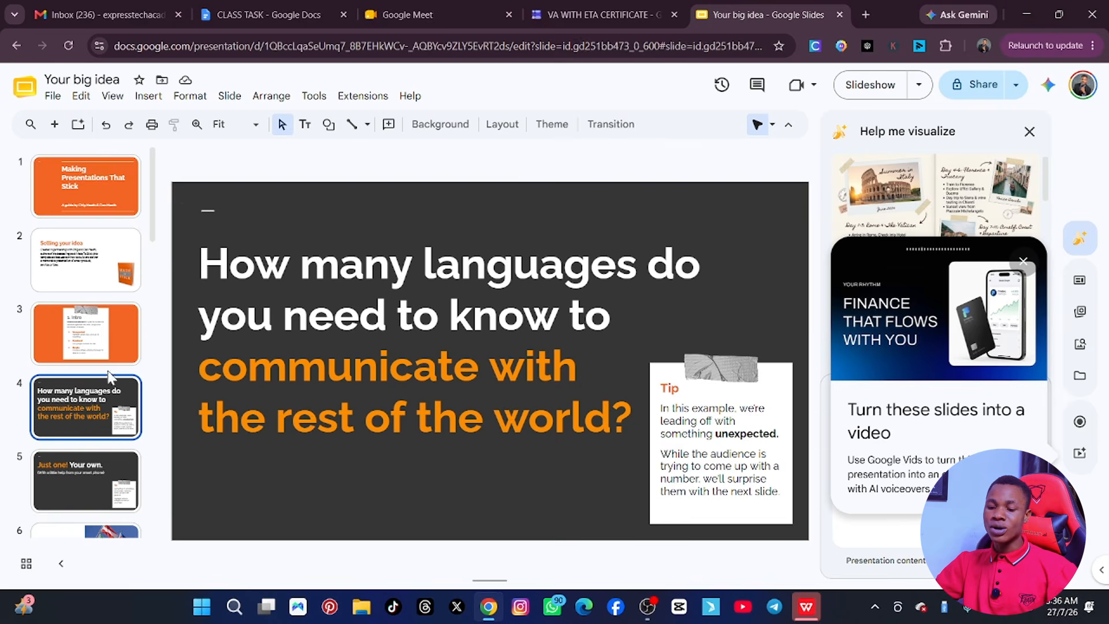
Replace the heading on the title slide with "VA CLASS"
{"action": "left_click", "coordinate": [87, 186]}
{"action": "left_click", "coordinate": [430, 283]}
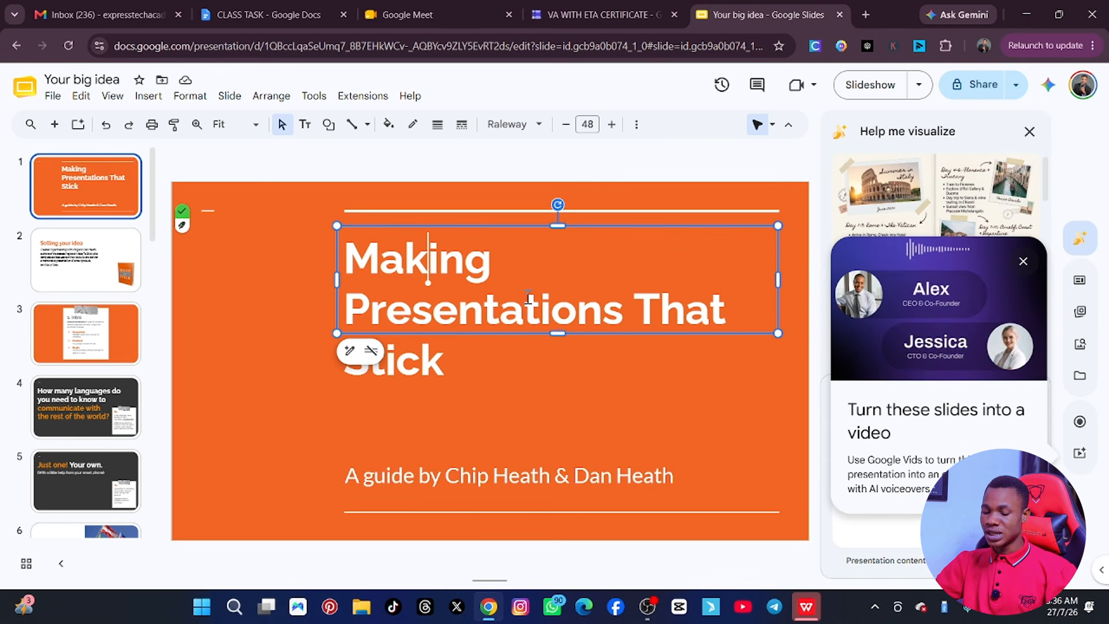
{"action": "key", "text": "ctrl+a"}
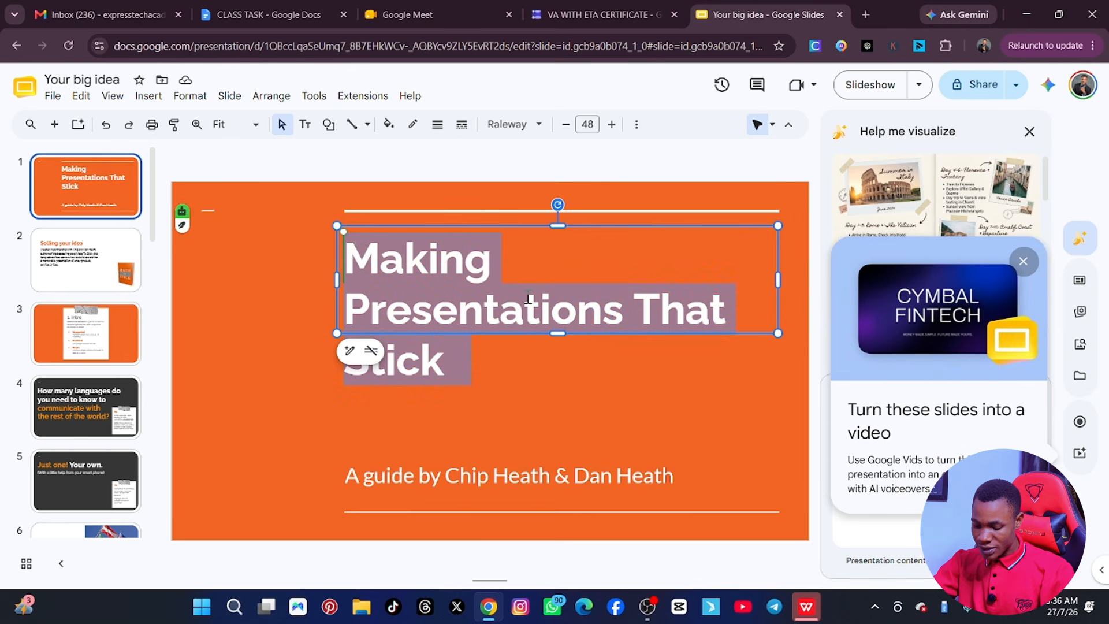
{"action": "type", "text": "VA CLASS"}
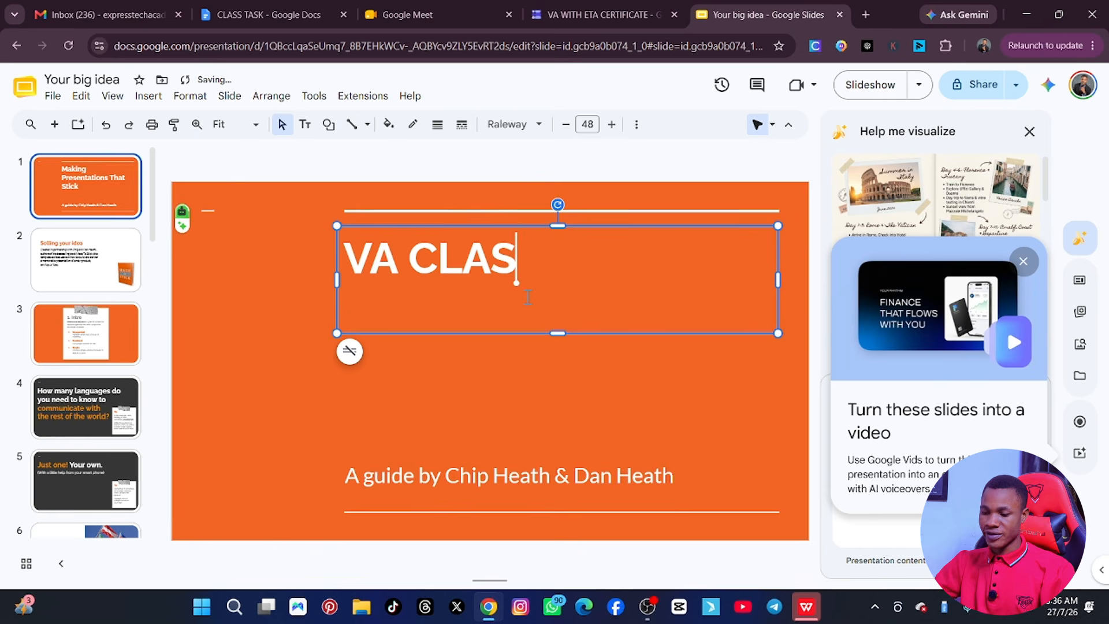
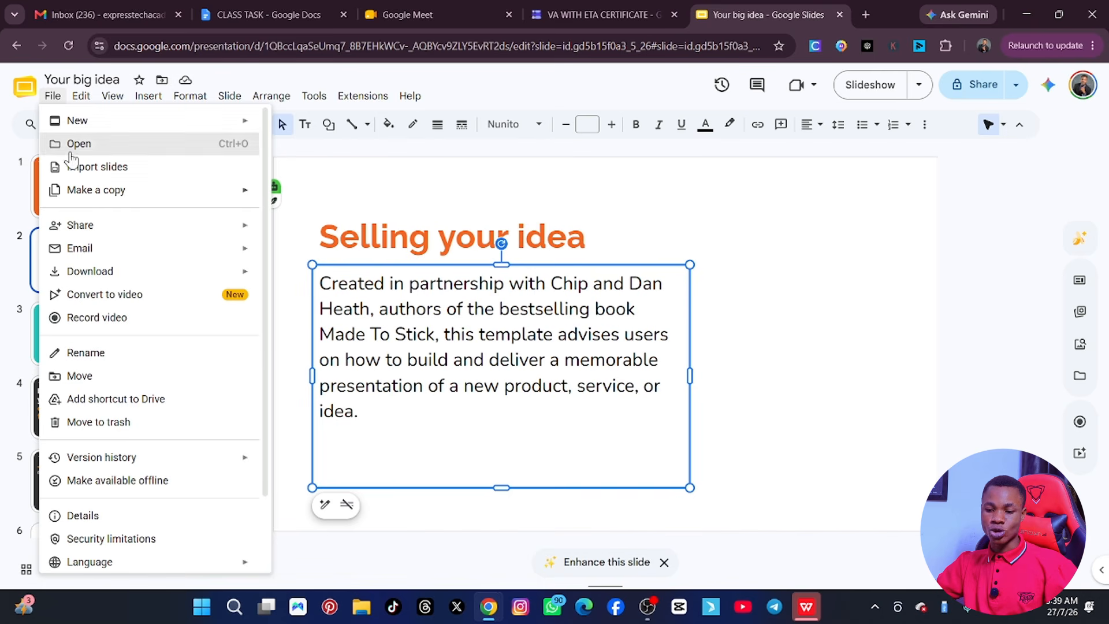
Preview the presentation as a slideshow from the first slide, then exit back to editing
{"action": "mouse_move", "coordinate": [101, 120]}
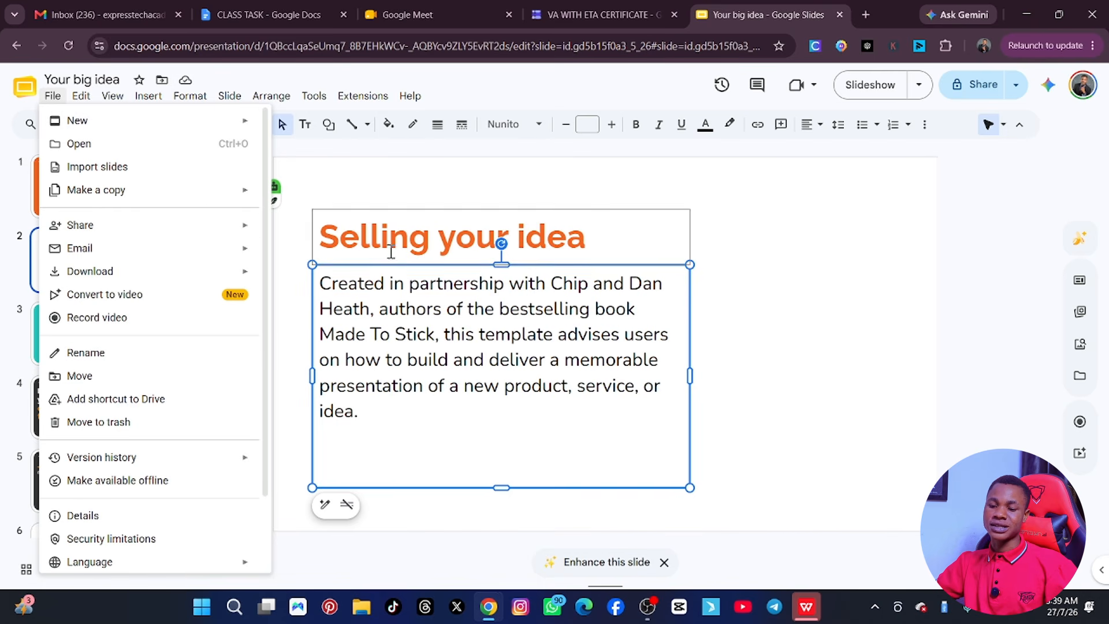
{"action": "left_click", "coordinate": [759, 245]}
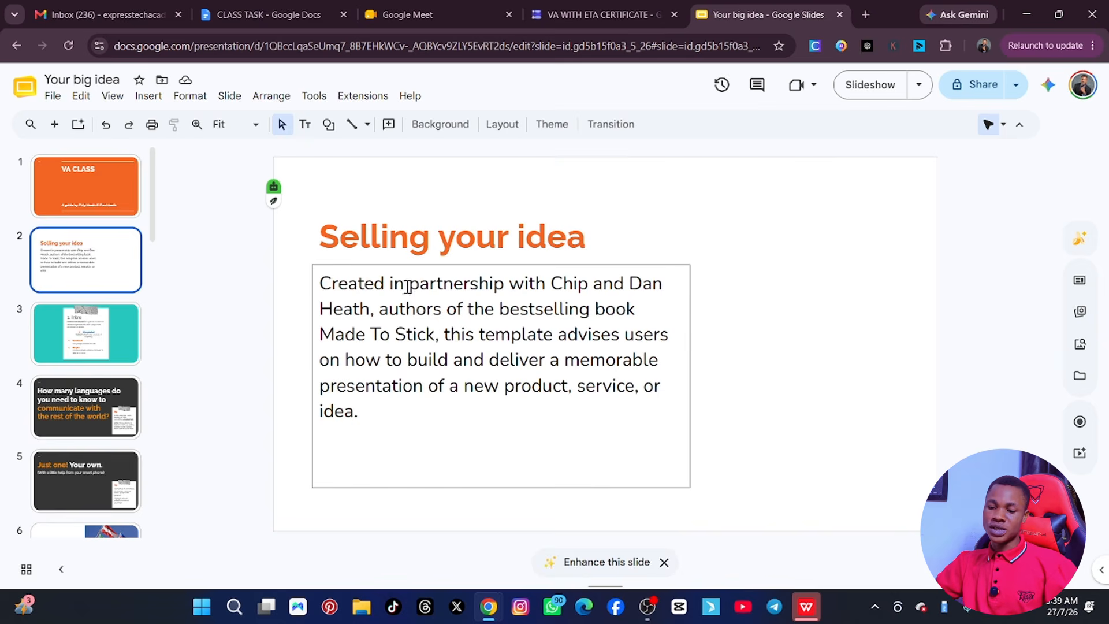
{"action": "scroll", "coordinate": [378, 272], "scroll_direction": "up", "scroll_amount": 1}
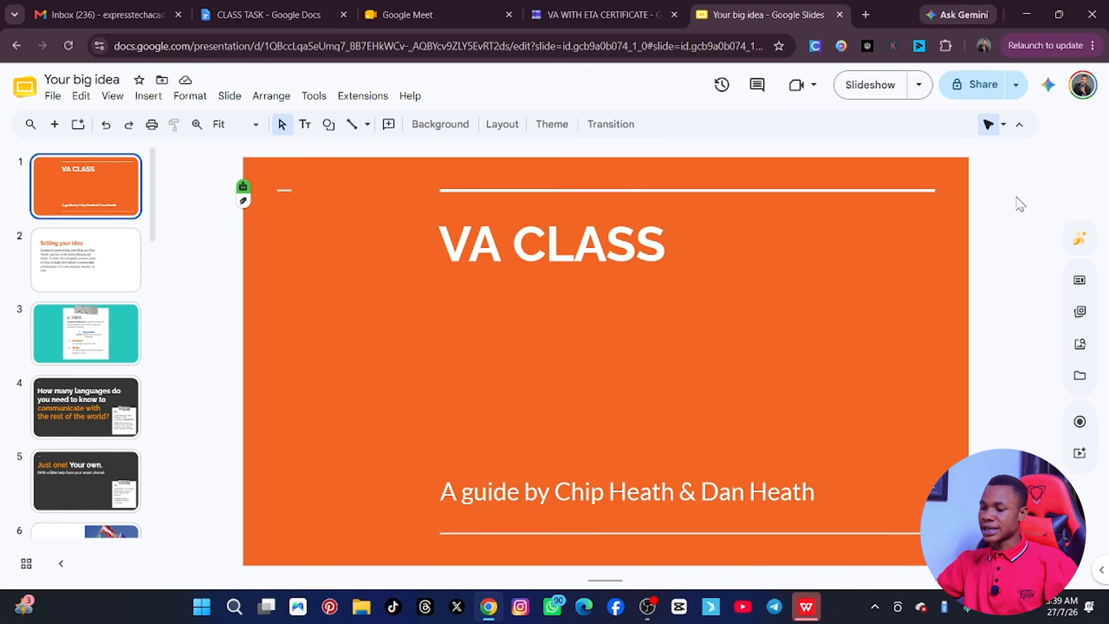
{"action": "left_click", "coordinate": [866, 85]}
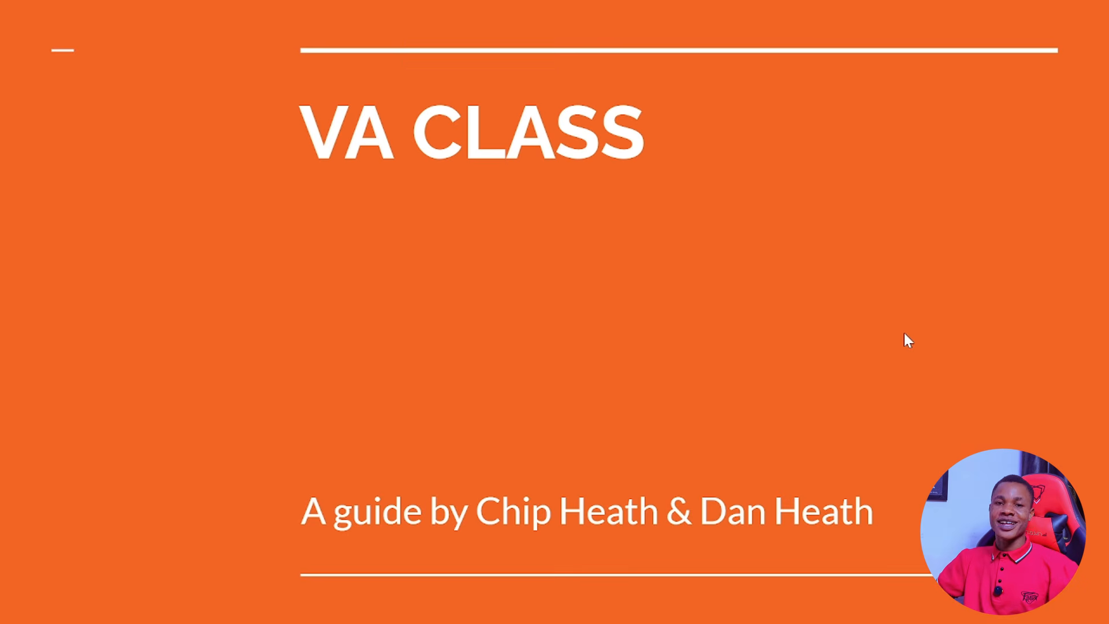
{"action": "key", "text": "Escape"}
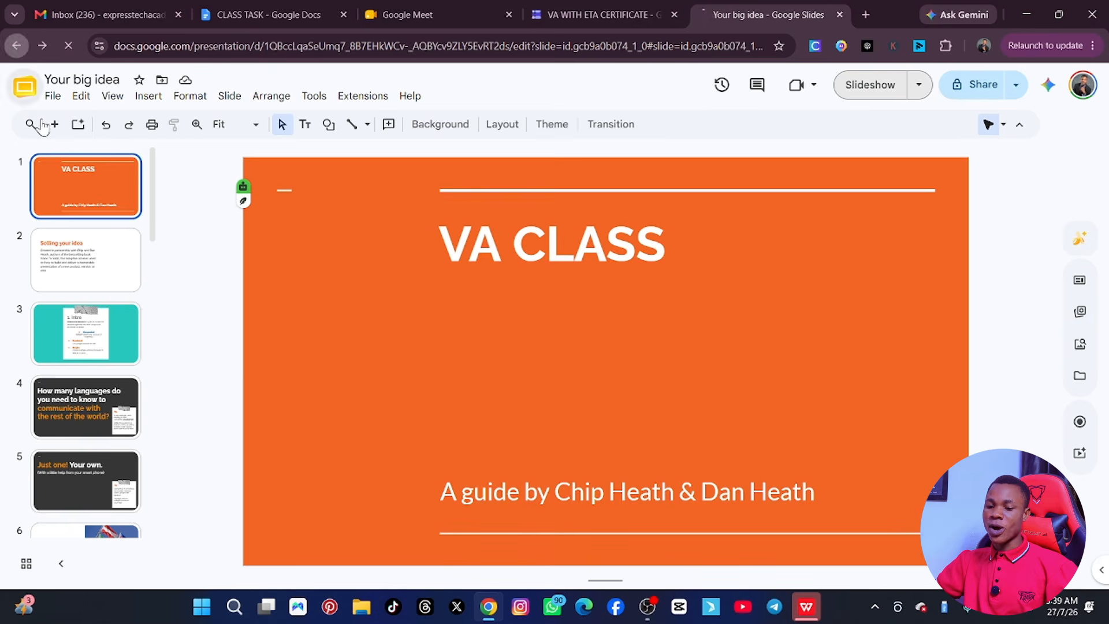
Return to the template gallery, look through the templates and create a blank presentation, dismissing the welcome dialog
{"action": "left_click", "coordinate": [16, 45]}
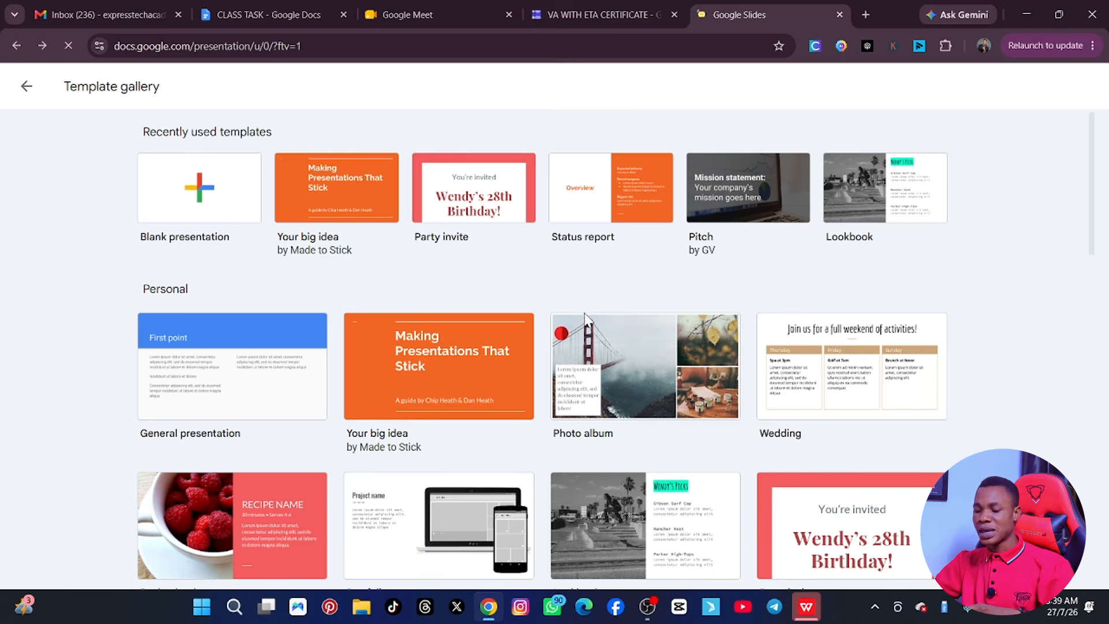
{"action": "scroll", "coordinate": [586, 324], "scroll_direction": "down", "scroll_amount": 12}
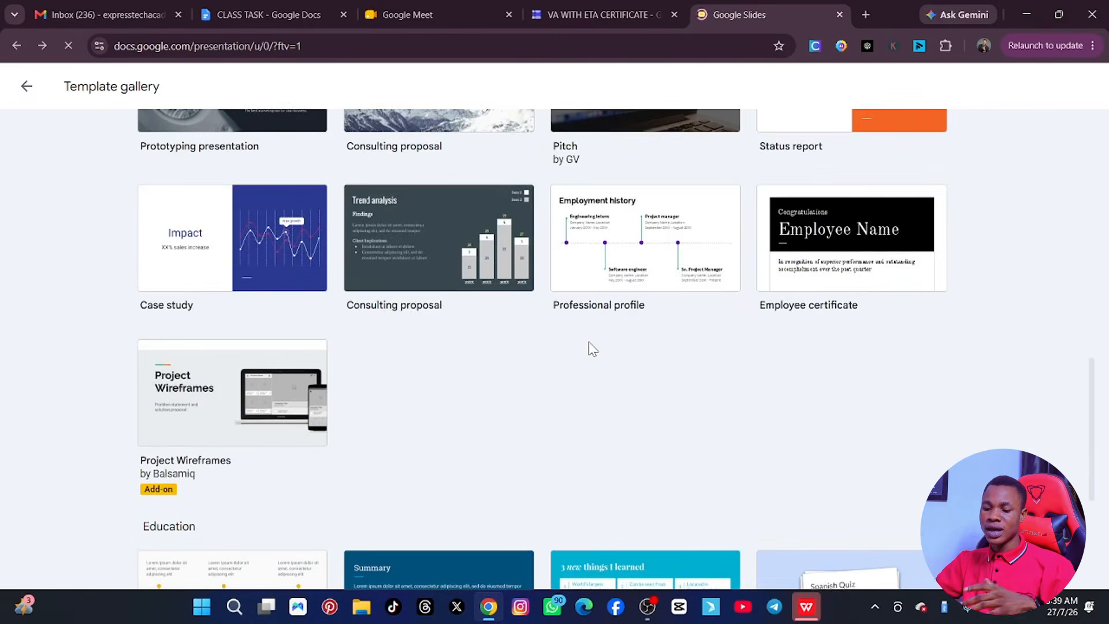
{"action": "scroll", "coordinate": [593, 350], "scroll_direction": "down", "scroll_amount": 5}
{"action": "scroll", "coordinate": [588, 344], "scroll_direction": "up", "scroll_amount": 20}
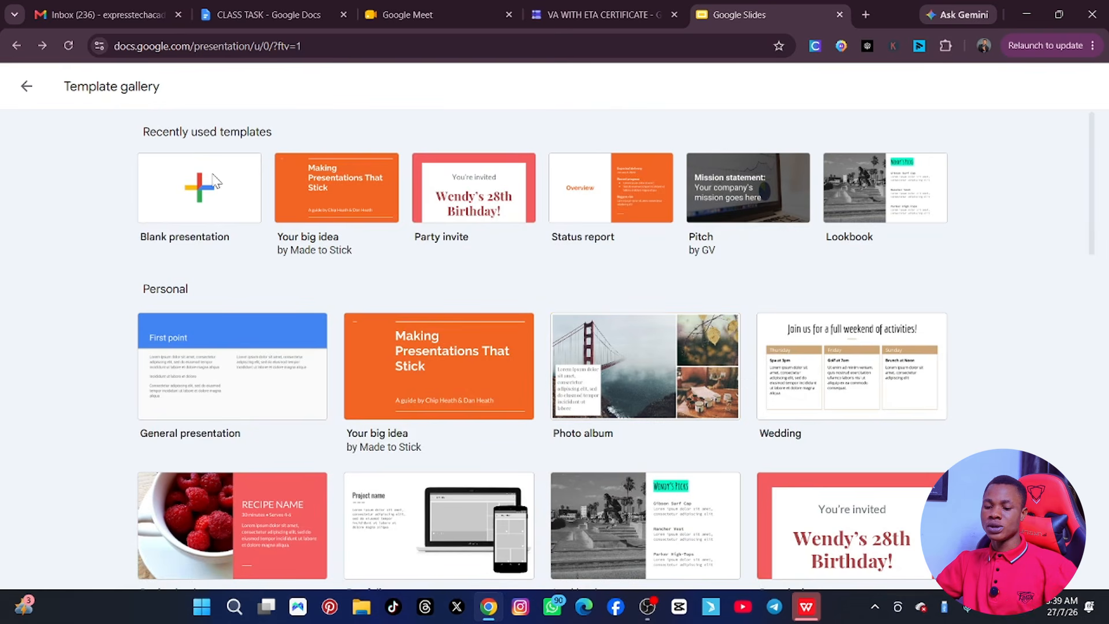
{"action": "left_click", "coordinate": [202, 191]}
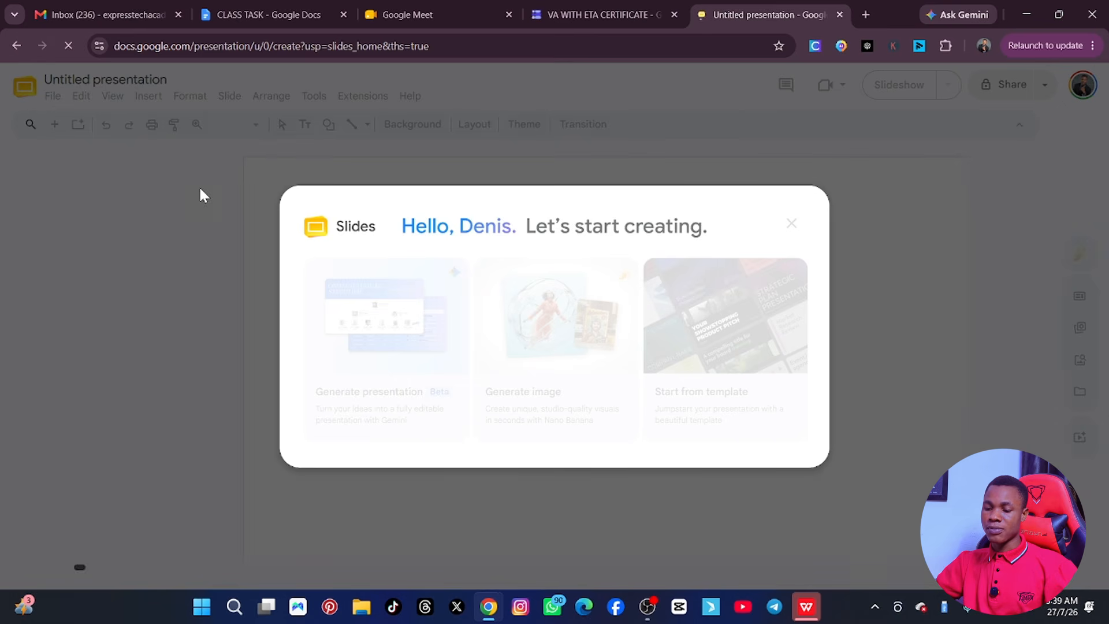
{"action": "left_click", "coordinate": [792, 225]}
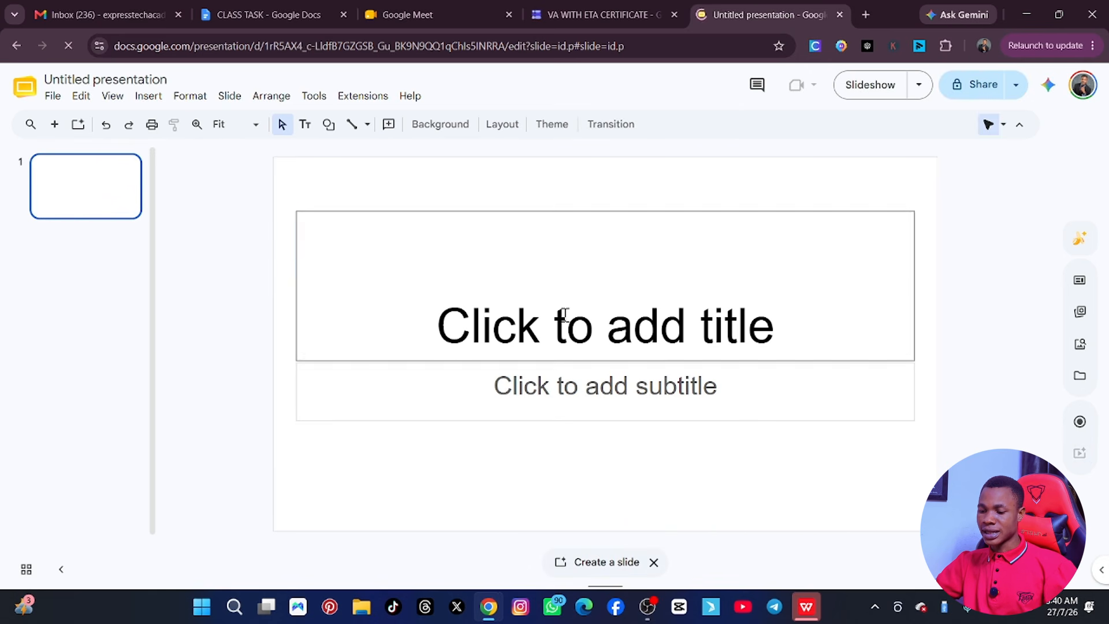
Enter "VA CLASS WITH ETA" as the title of the first slide
{"action": "left_click", "coordinate": [636, 316]}
{"action": "double_click", "coordinate": [635, 316]}
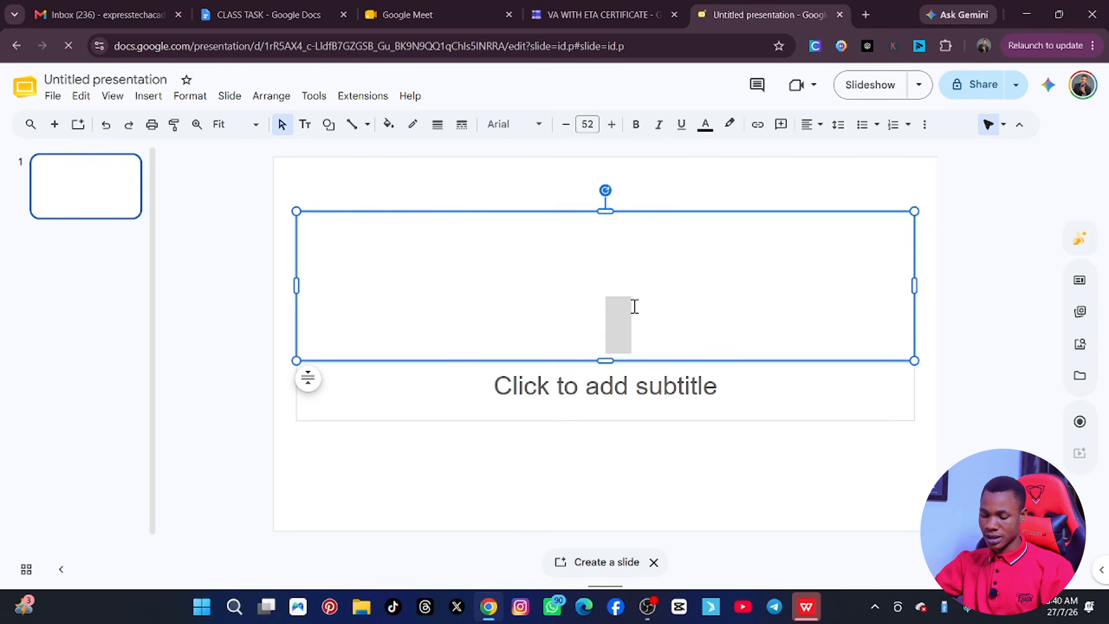
{"action": "type", "text": "C"}
{"action": "key", "text": "BackSpace"}
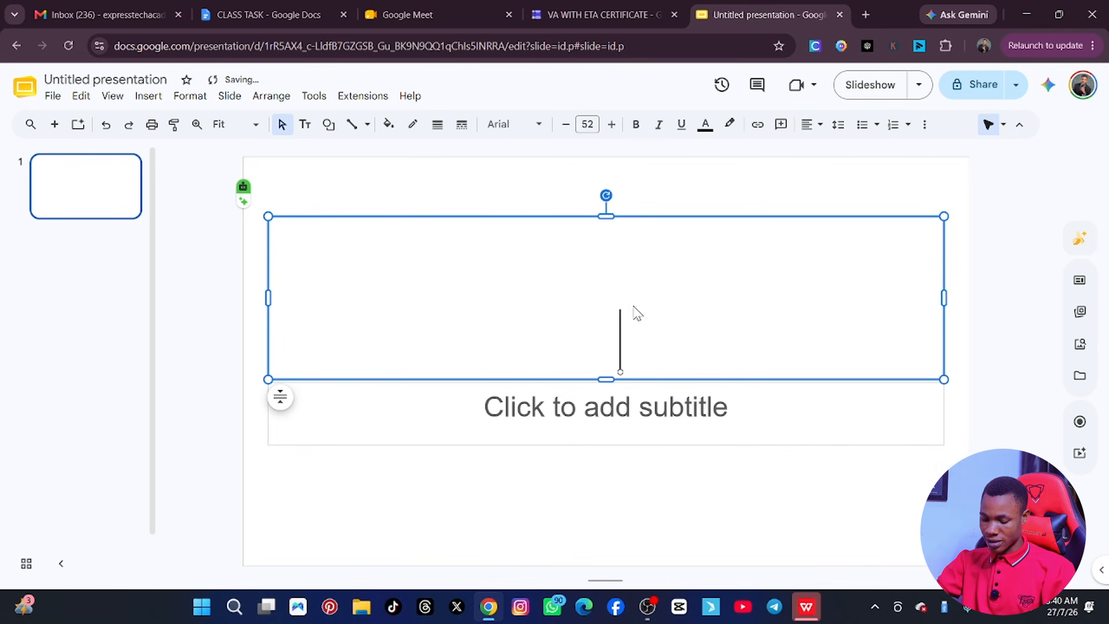
{"action": "type", "text": "VA CLA"}
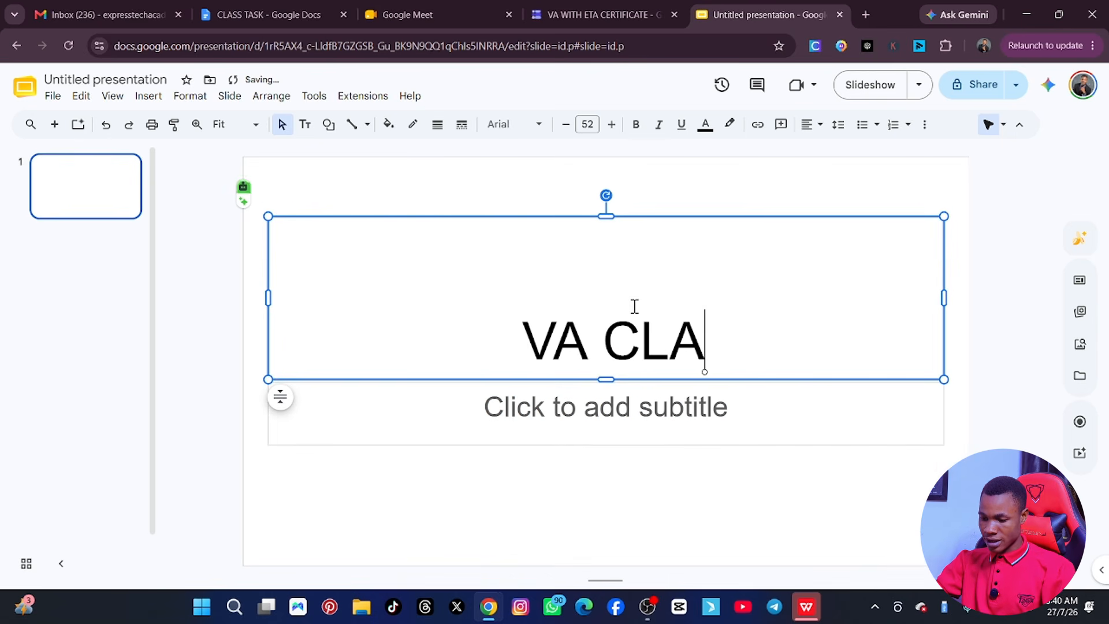
{"action": "type", "text": "SS WITH ETA"}
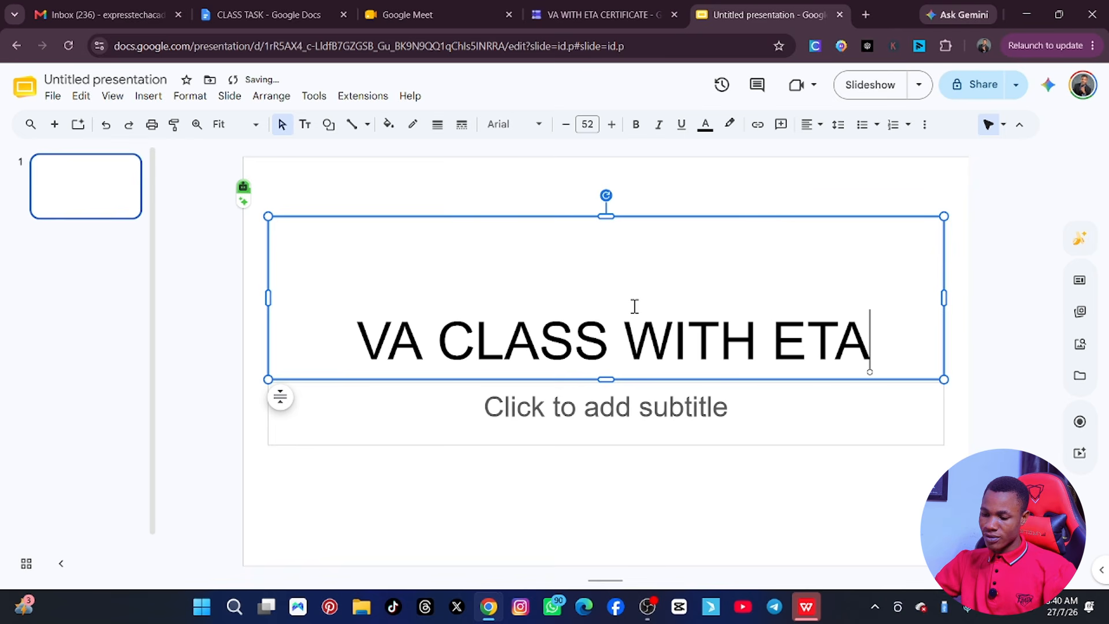
Enter the coach's title and name as the slide's subtitle
{"action": "left_click", "coordinate": [669, 407]}
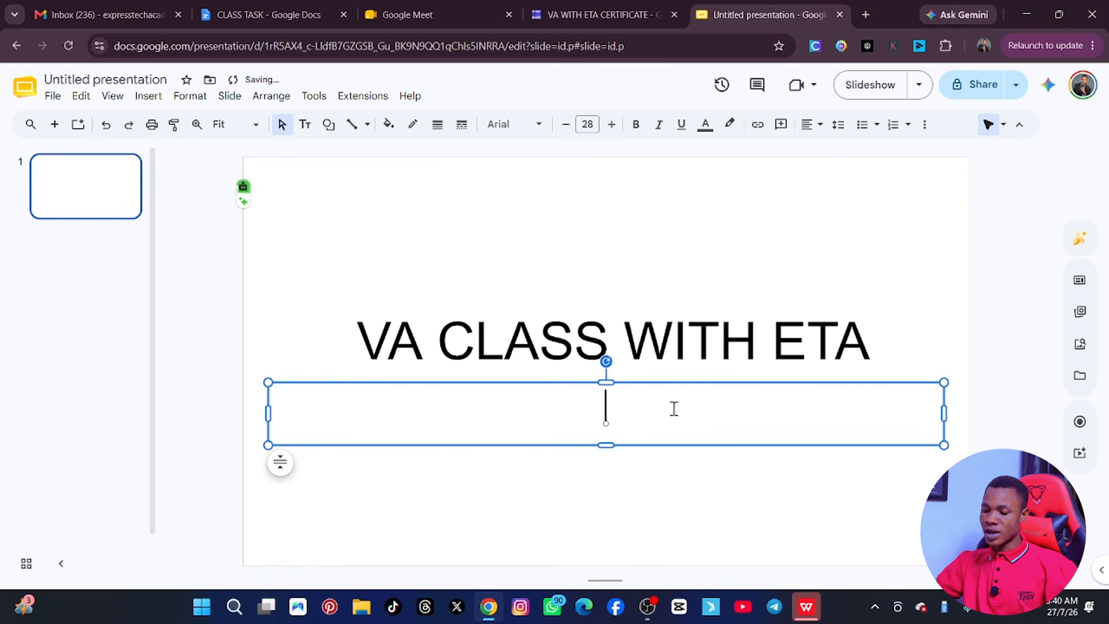
{"action": "type", "text": "COACVH"}
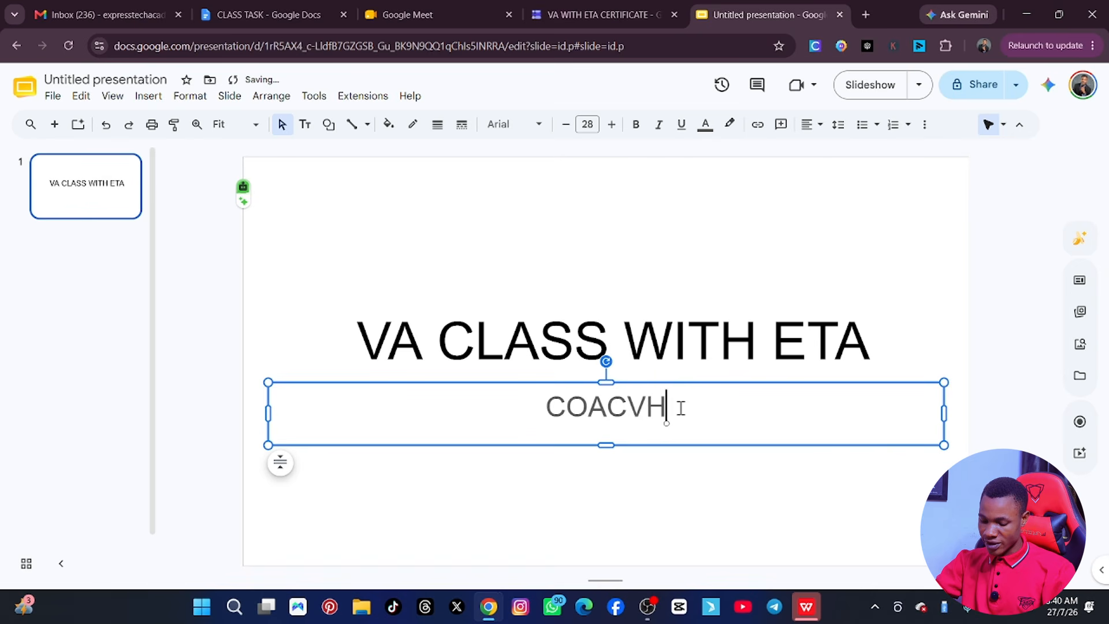
{"action": "type", "text": " DENIS"}
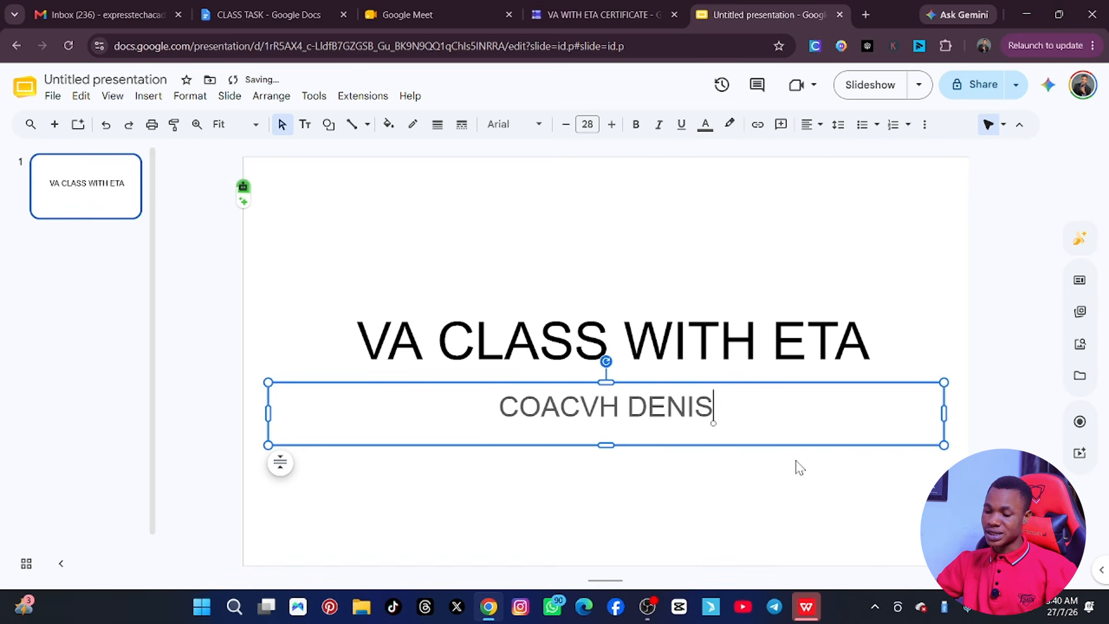
Delete the subtitle box and move the title box slightly lower on the slide
{"action": "left_click", "coordinate": [955, 398]}
{"action": "left_click", "coordinate": [924, 387]}
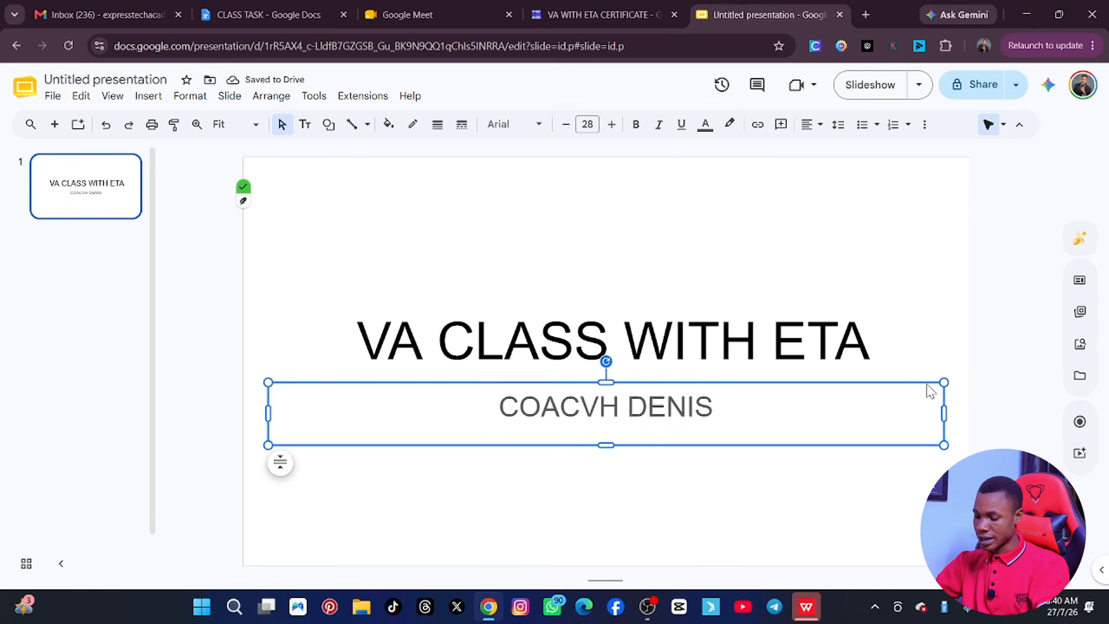
{"action": "key", "text": "Delete"}
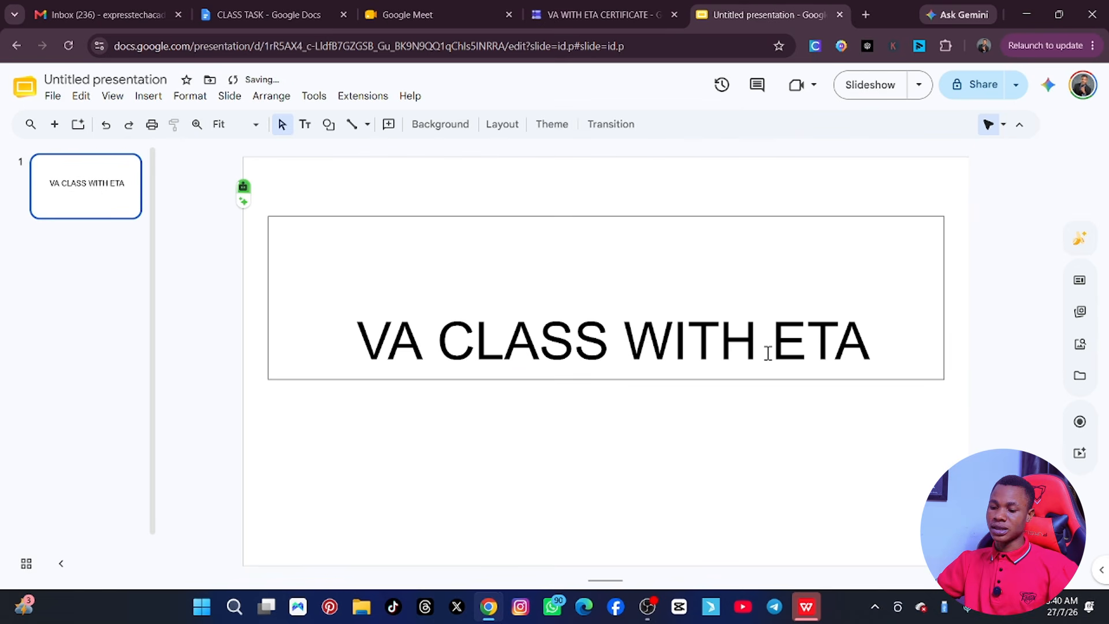
{"action": "left_click", "coordinate": [692, 236]}
{"action": "left_click_drag", "start_coordinate": [697, 278], "coordinate": [697, 278]}
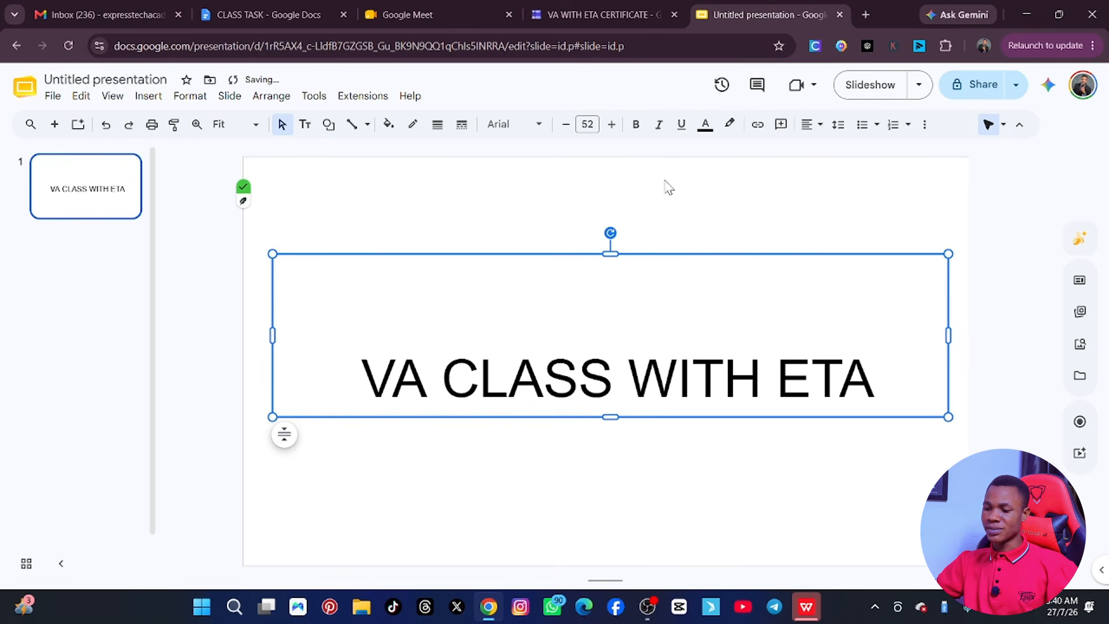
Format the slide title as bold red text with font size 57
{"action": "left_click", "coordinate": [706, 124]}
{"action": "left_click", "coordinate": [724, 262]}
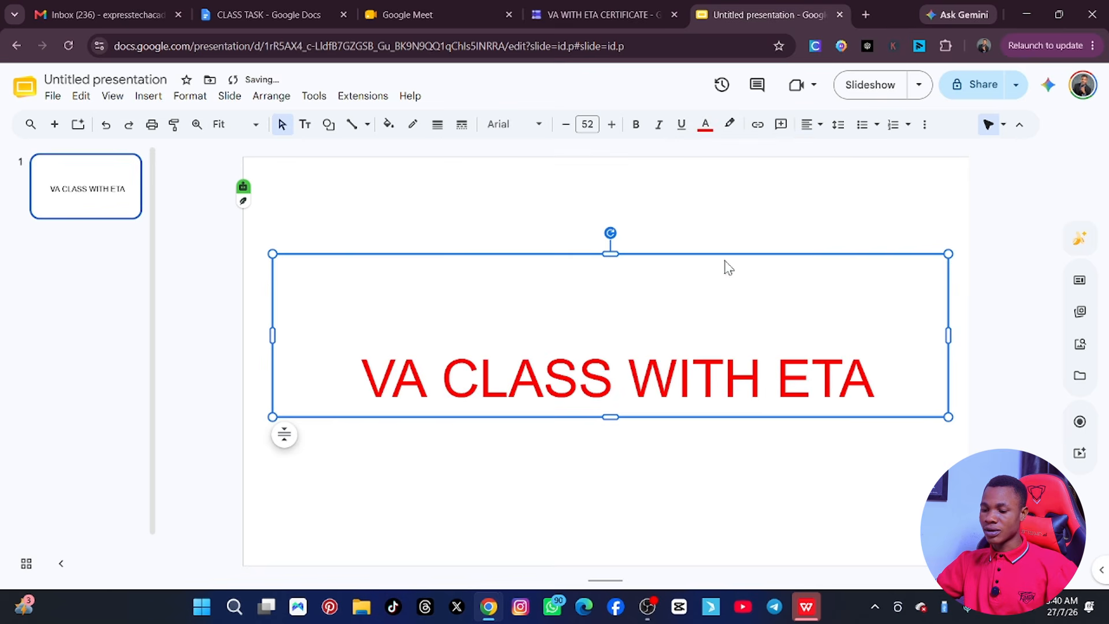
{"action": "left_click", "coordinate": [636, 125]}
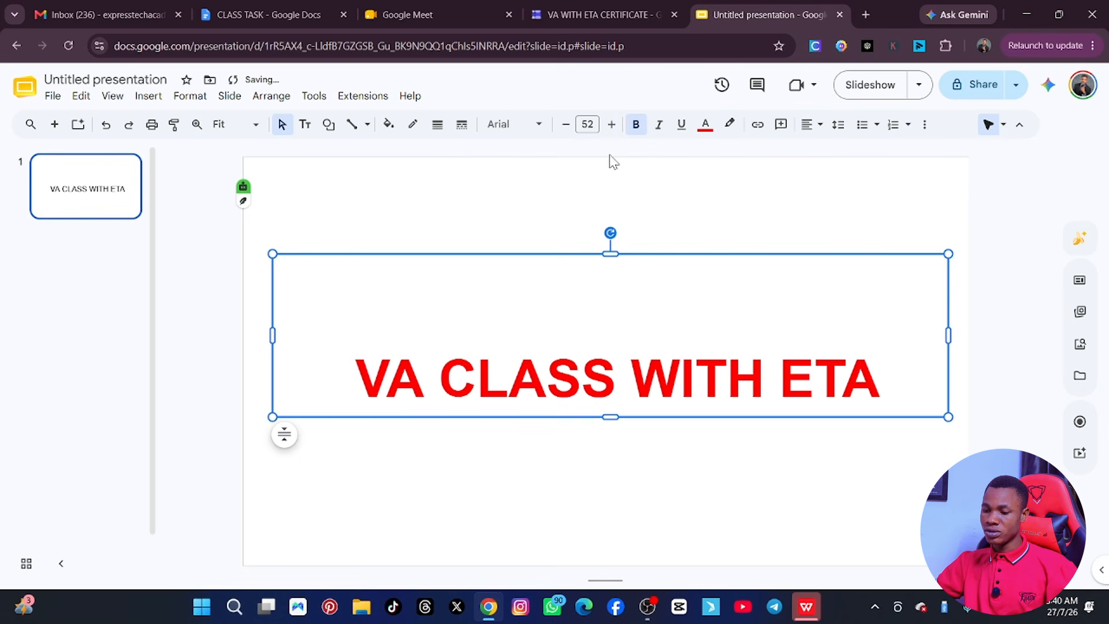
{"action": "left_click", "coordinate": [611, 125]}
{"action": "left_click", "coordinate": [611, 125]}
{"action": "left_click", "coordinate": [611, 125]}
{"action": "left_click", "coordinate": [611, 125]}
{"action": "left_click", "coordinate": [611, 125]}
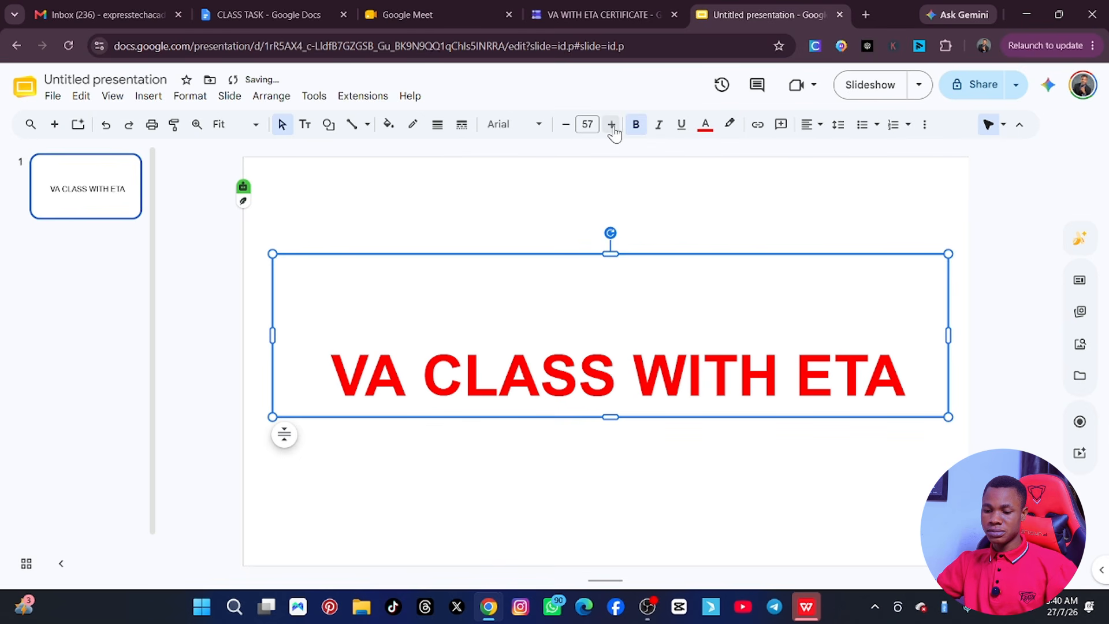
{"action": "left_click", "coordinate": [460, 194]}
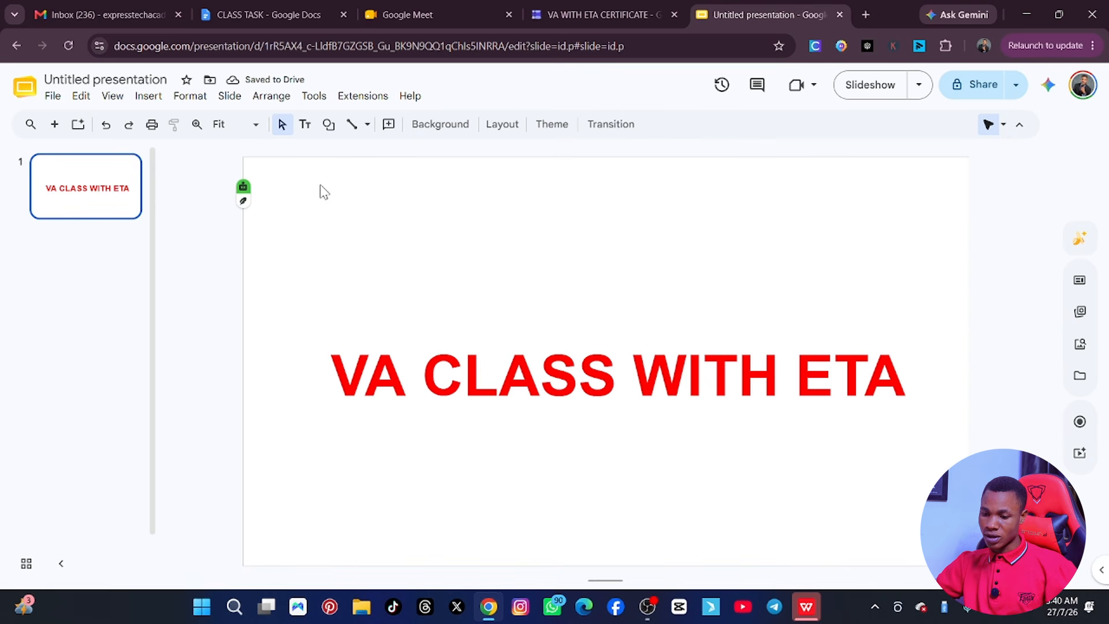
Set the slide's background to solid bright green
{"action": "left_click", "coordinate": [440, 124]}
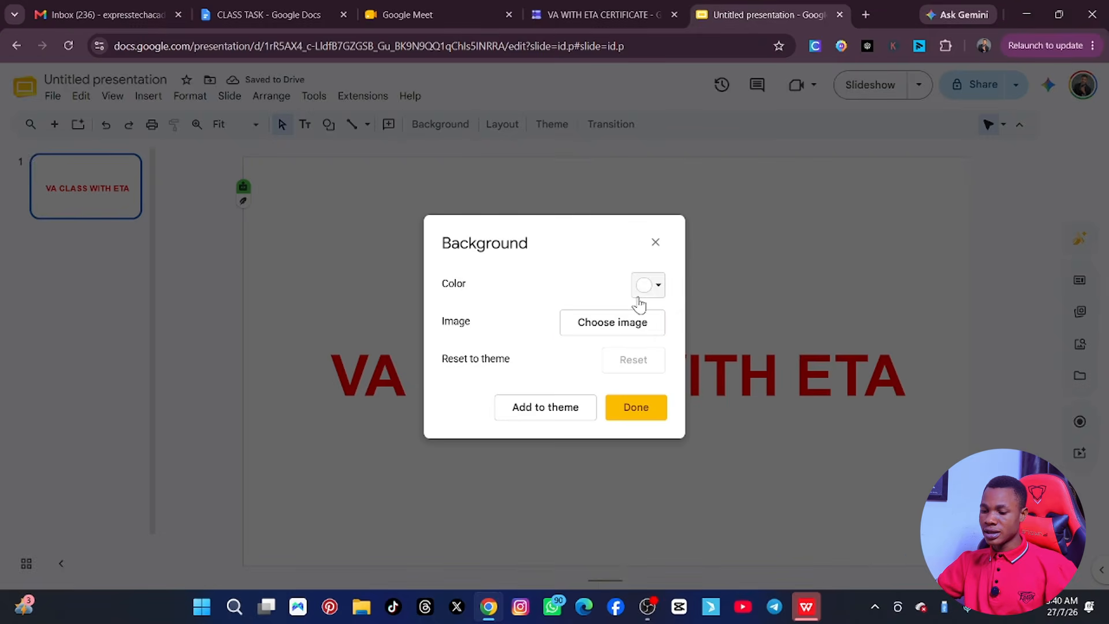
{"action": "left_click", "coordinate": [658, 288]}
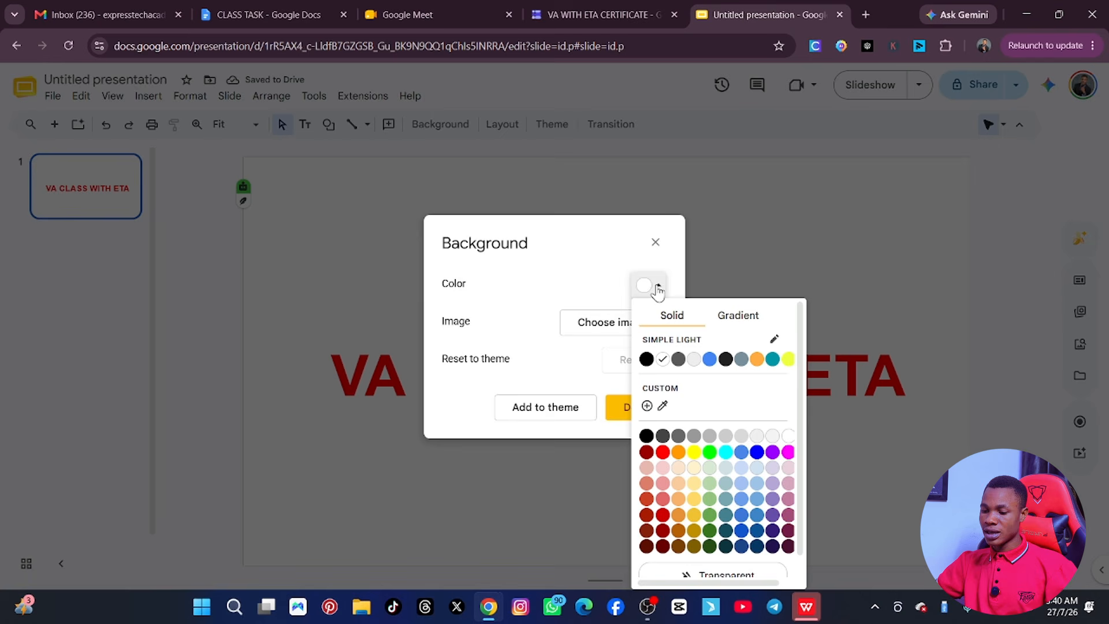
{"action": "left_click", "coordinate": [709, 452]}
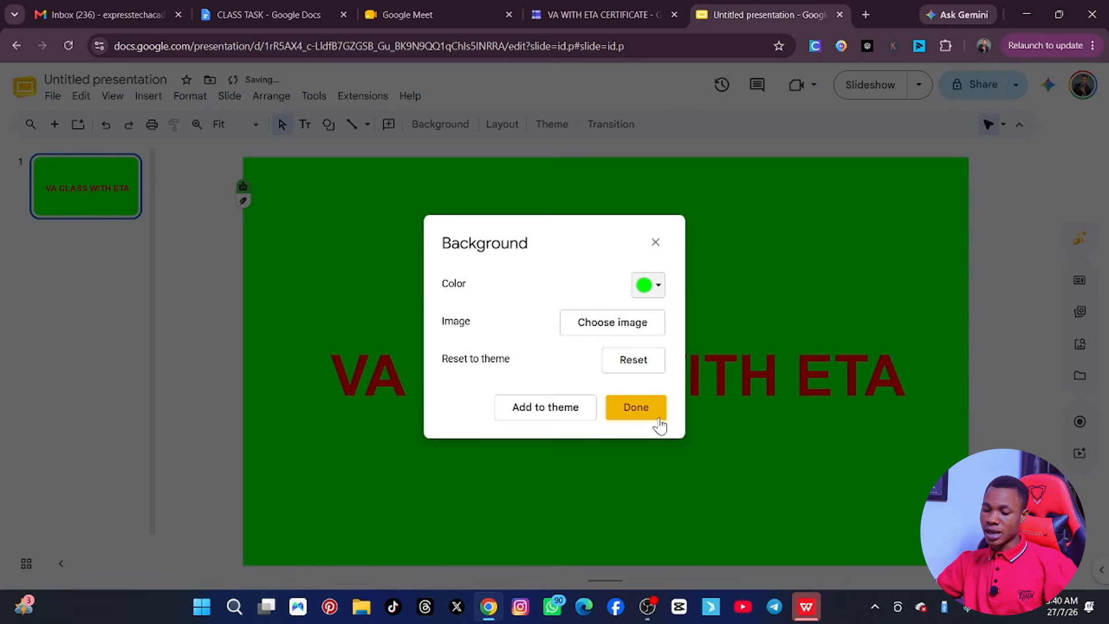
{"action": "left_click", "coordinate": [646, 407]}
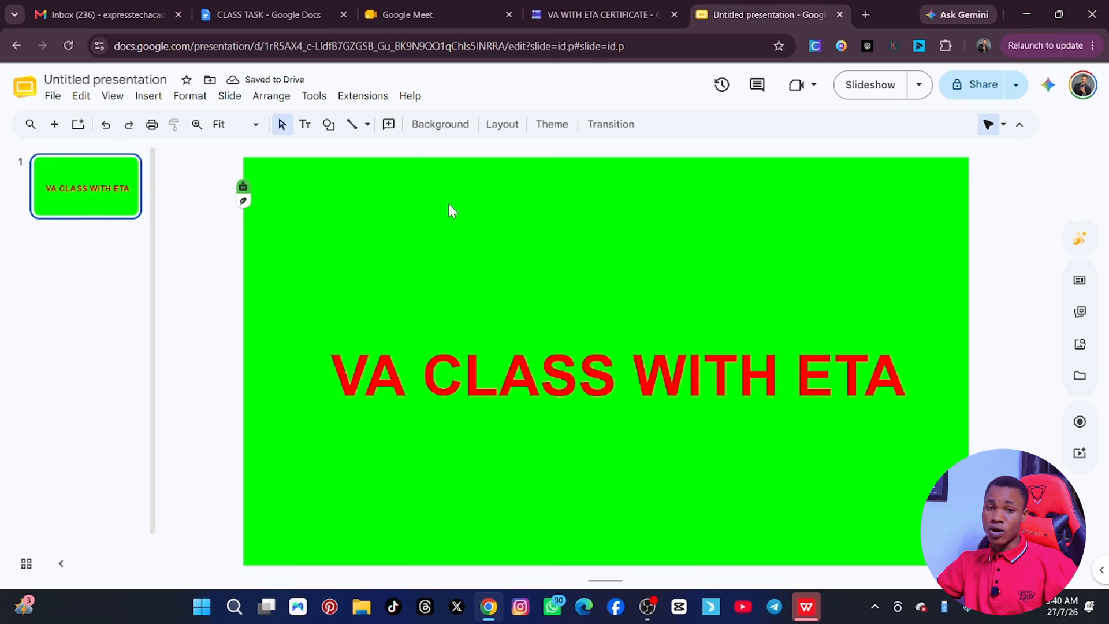
Search Google Images for "DONALD TRUMP" as a source for the slide's background image
{"action": "left_click", "coordinate": [440, 125]}
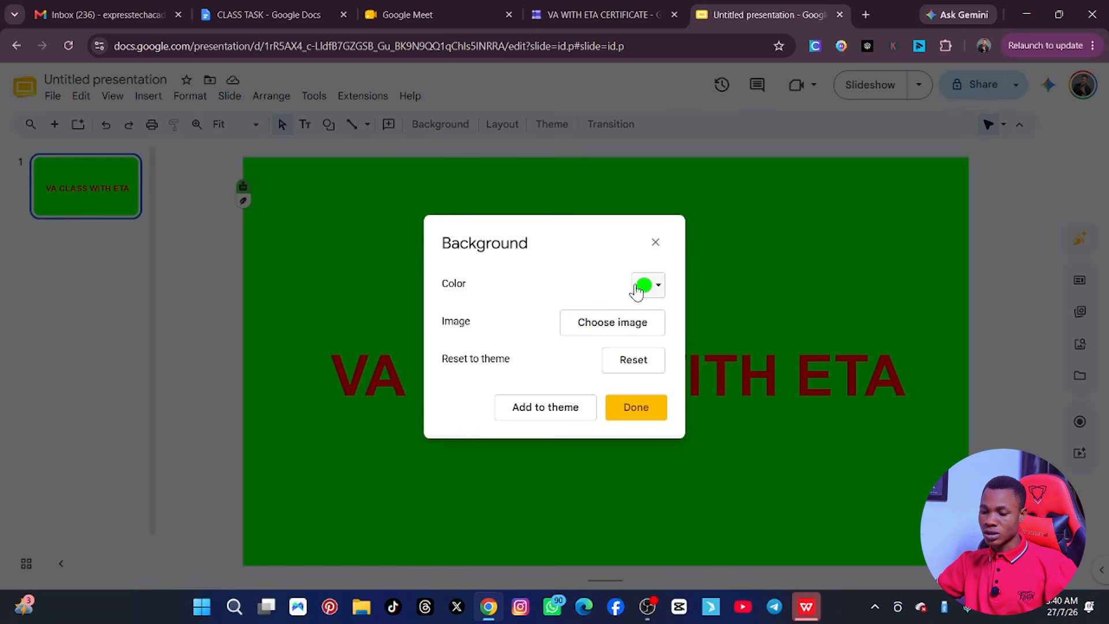
{"action": "left_click", "coordinate": [617, 325]}
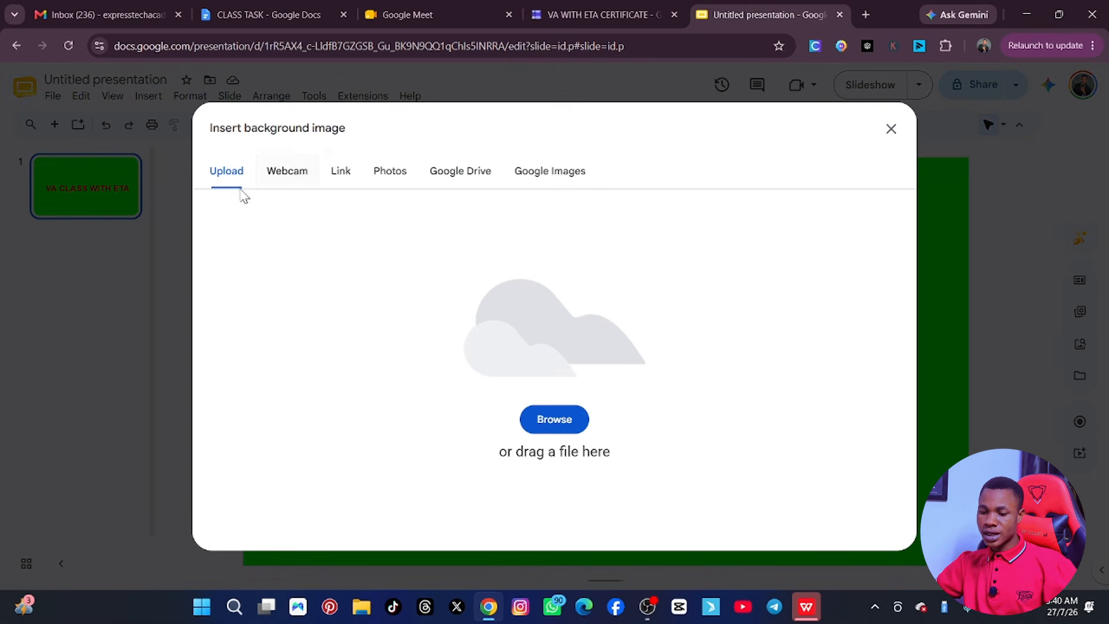
{"action": "left_click", "coordinate": [388, 180]}
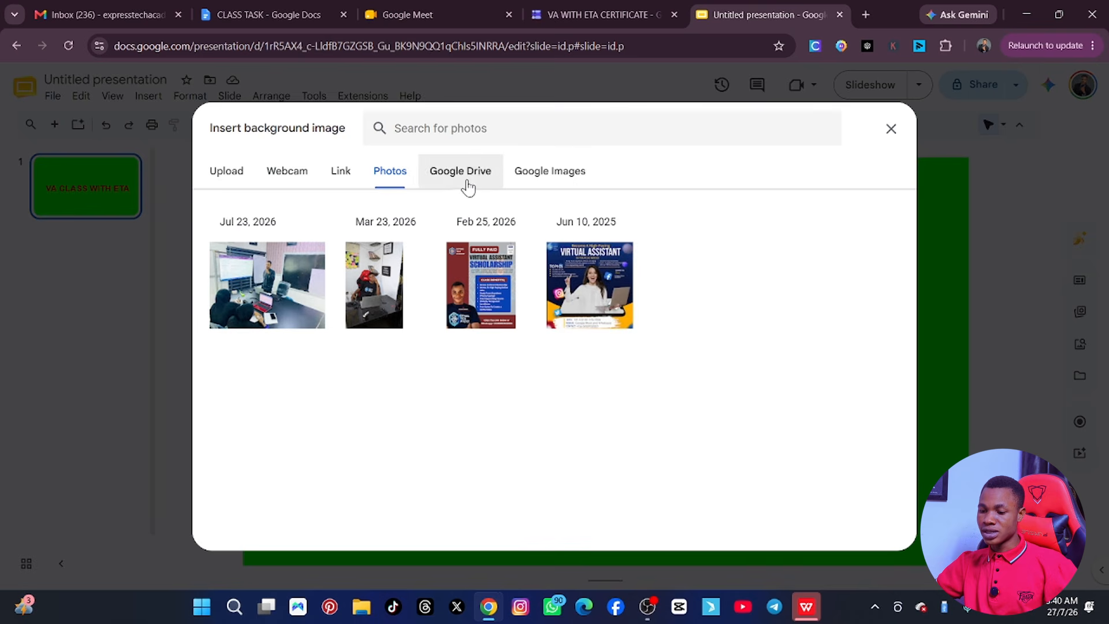
{"action": "left_click", "coordinate": [572, 186]}
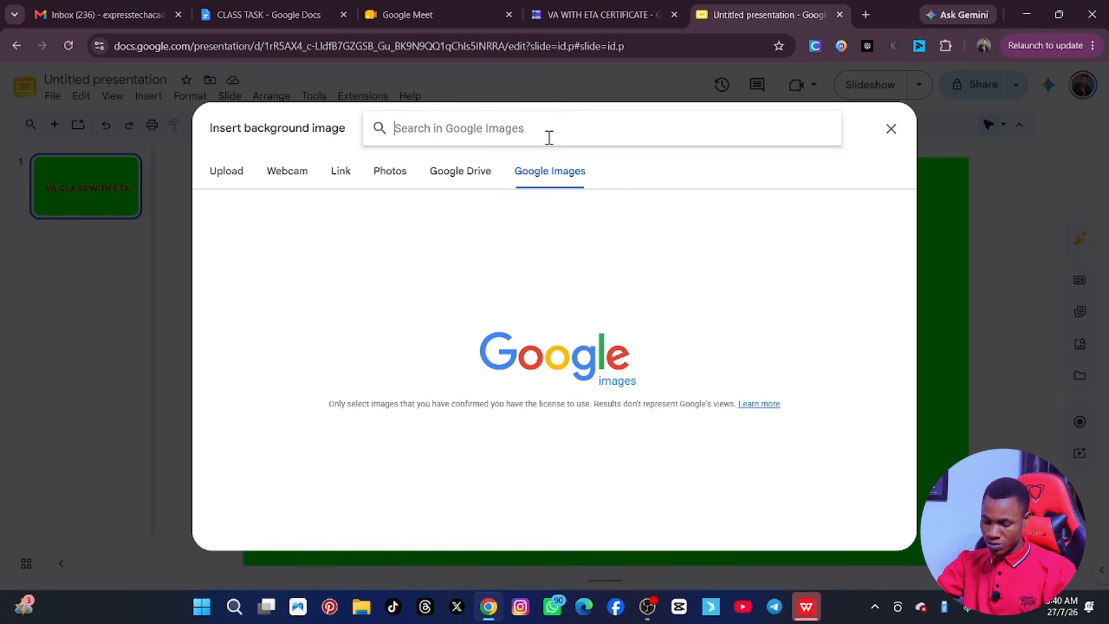
{"action": "type", "text": "V"}
{"action": "key", "text": "BackSpace"}
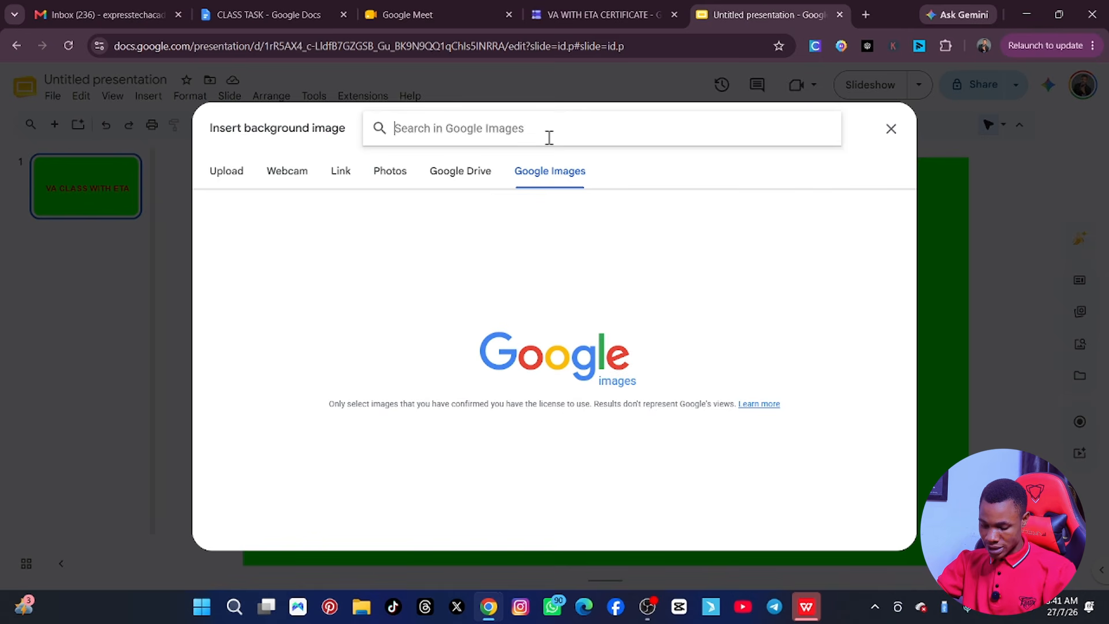
{"action": "type", "text": "DONALD TRUMP"}
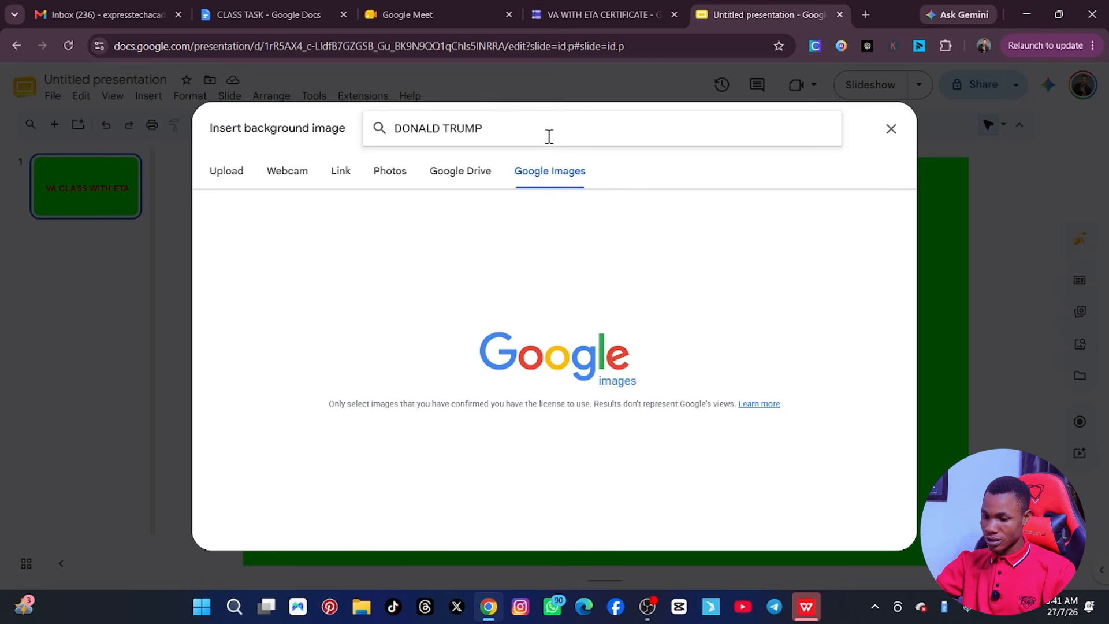
{"action": "key", "text": "Return"}
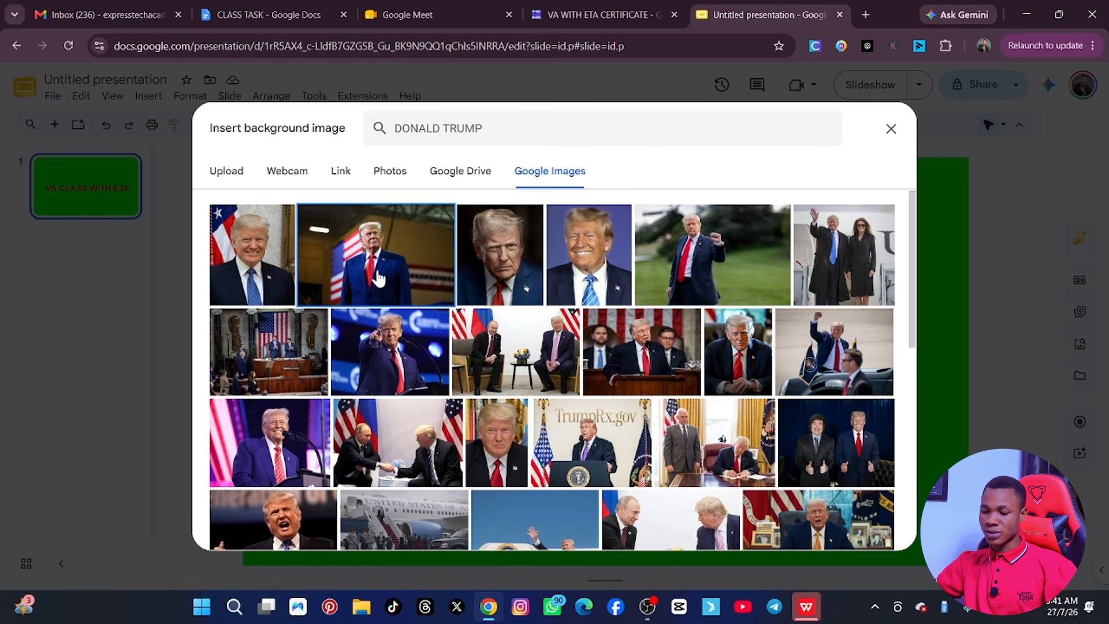
Set the photo of Donald Trump standing in front of the American flag as the slide's background
{"action": "left_click", "coordinate": [379, 278]}
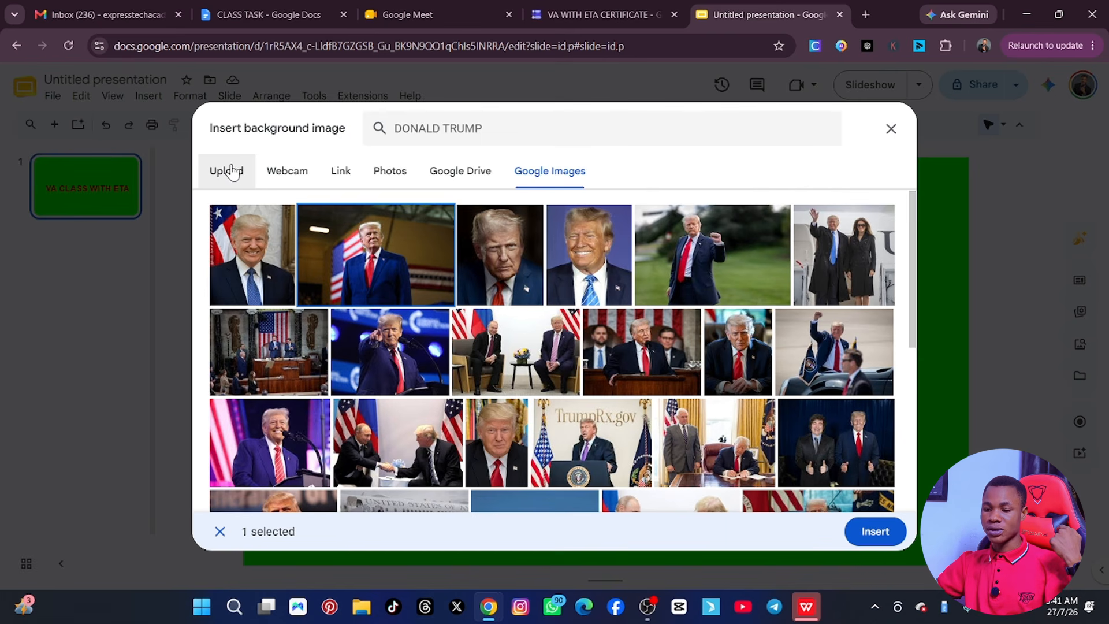
{"action": "left_click", "coordinate": [877, 532]}
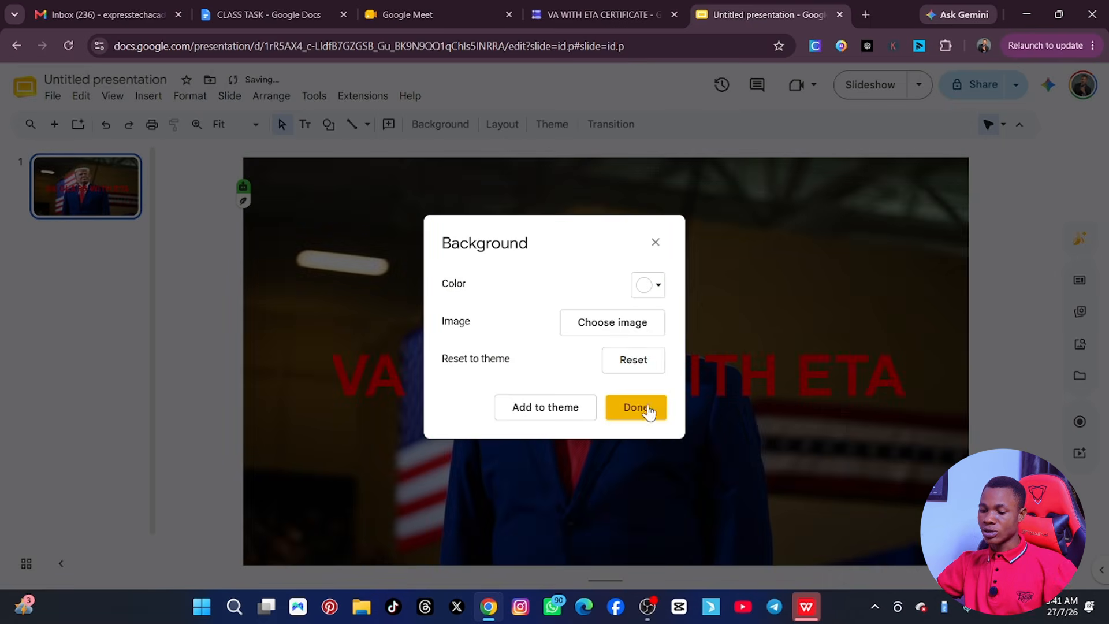
{"action": "left_click", "coordinate": [646, 410]}
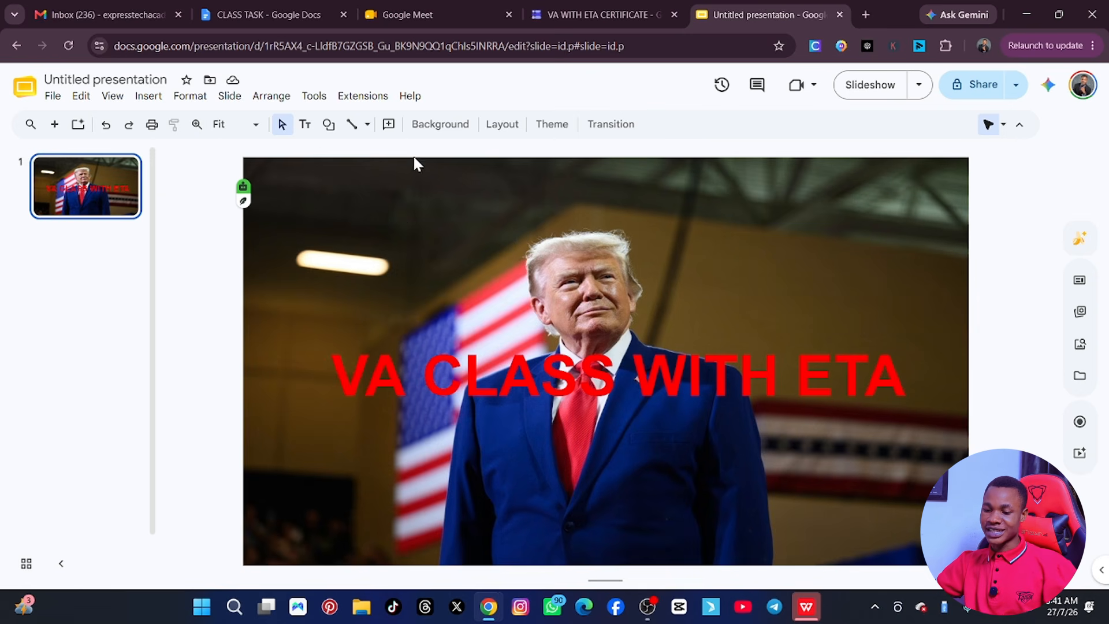
{"action": "left_click", "coordinate": [434, 123]}
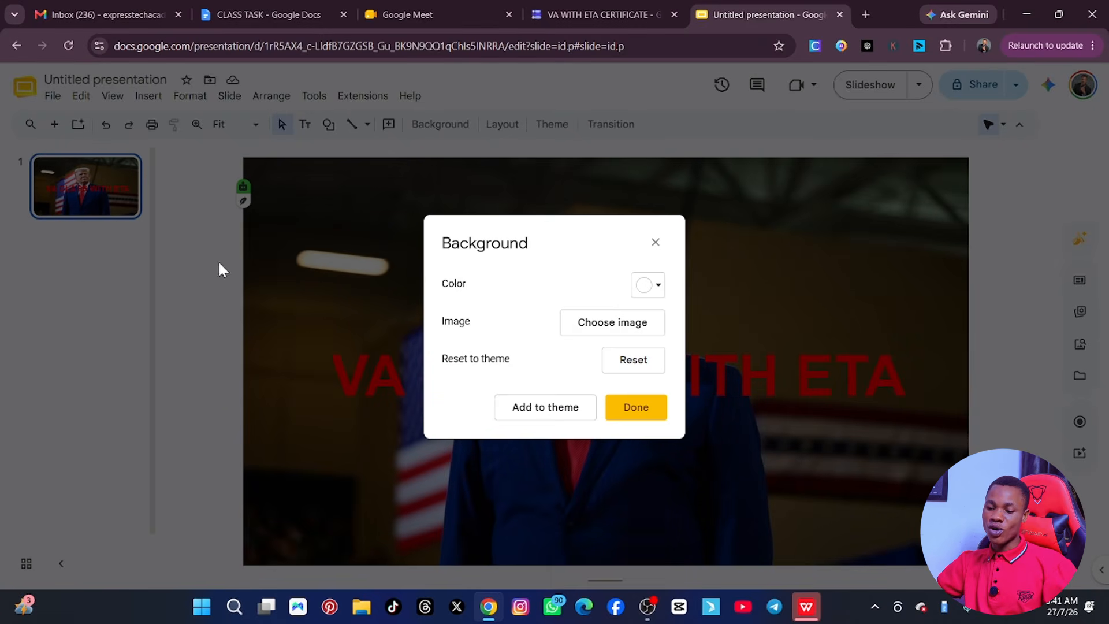
{"action": "left_click", "coordinate": [657, 243]}
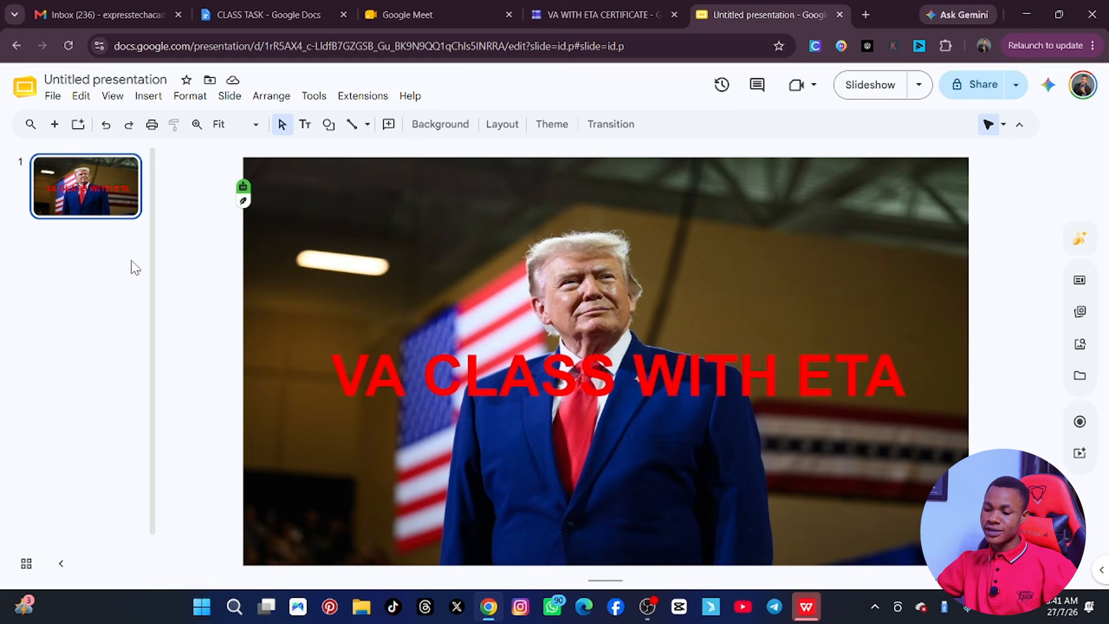
Add two new title-and-body slides after the first slide
{"action": "left_click", "coordinate": [55, 123]}
{"action": "left_click", "coordinate": [55, 123]}
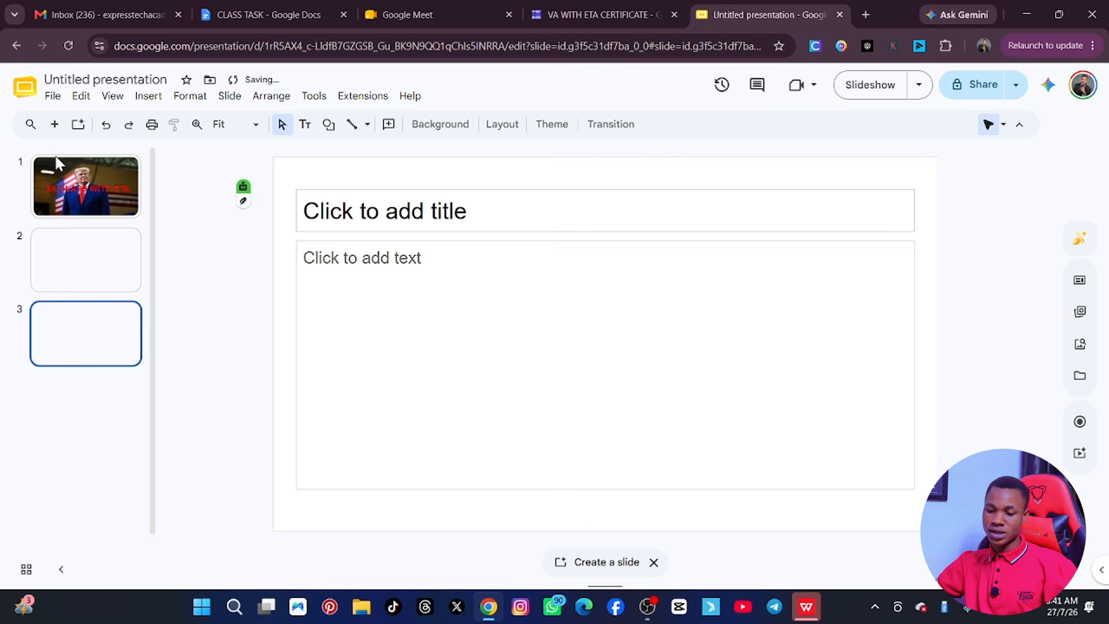
{"action": "left_click", "coordinate": [90, 262]}
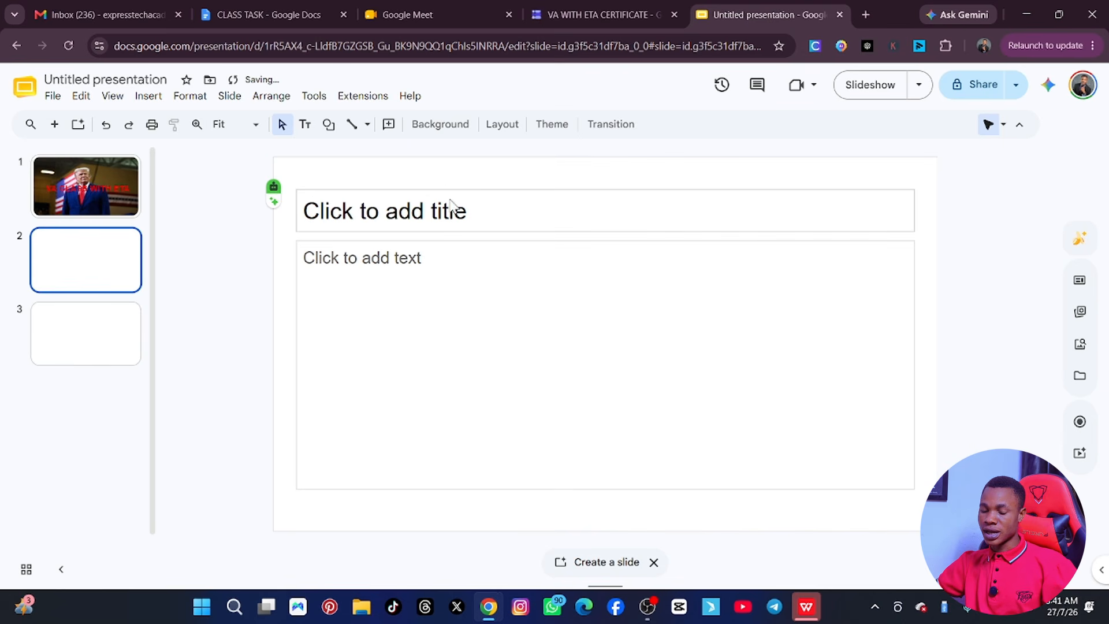
Duplicate the first slide and return to the original
{"action": "left_click", "coordinate": [74, 190]}
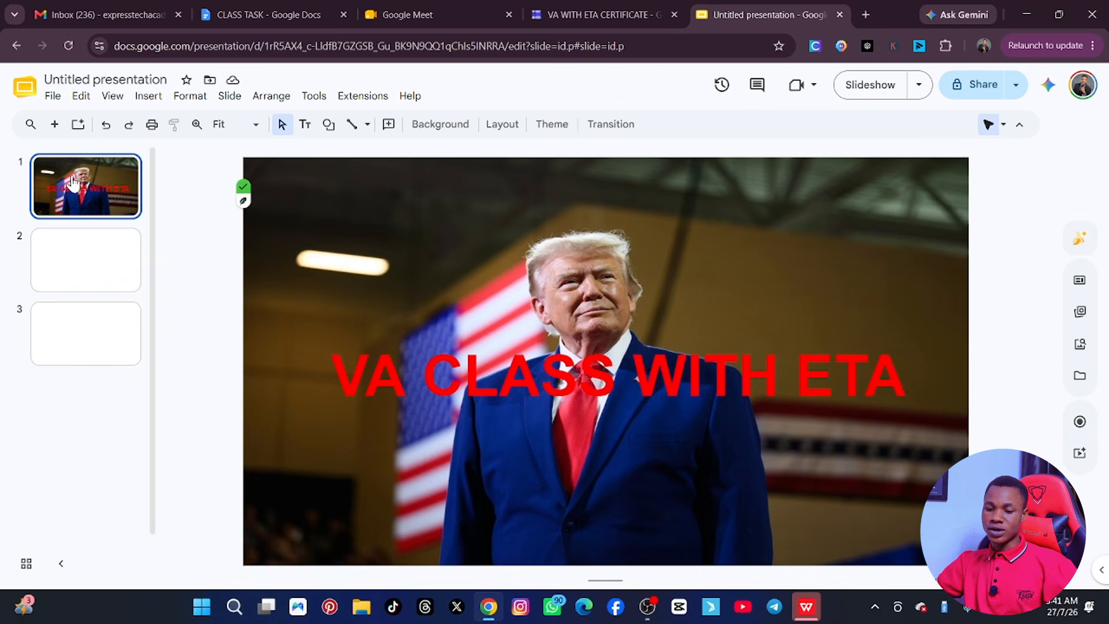
{"action": "right_click", "coordinate": [72, 183]}
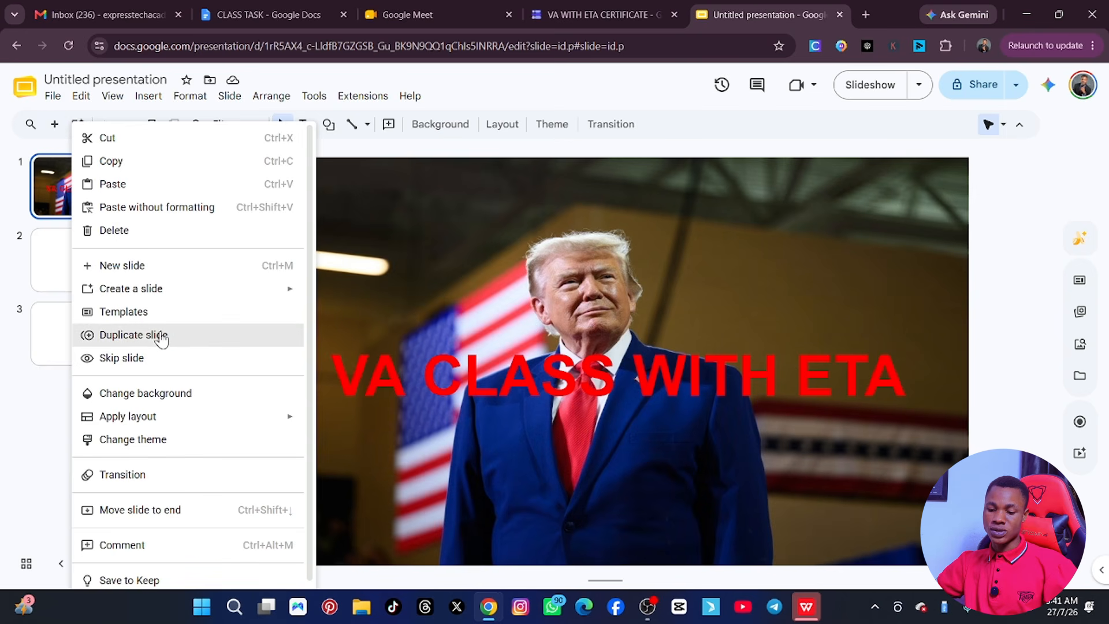
{"action": "left_click", "coordinate": [142, 336]}
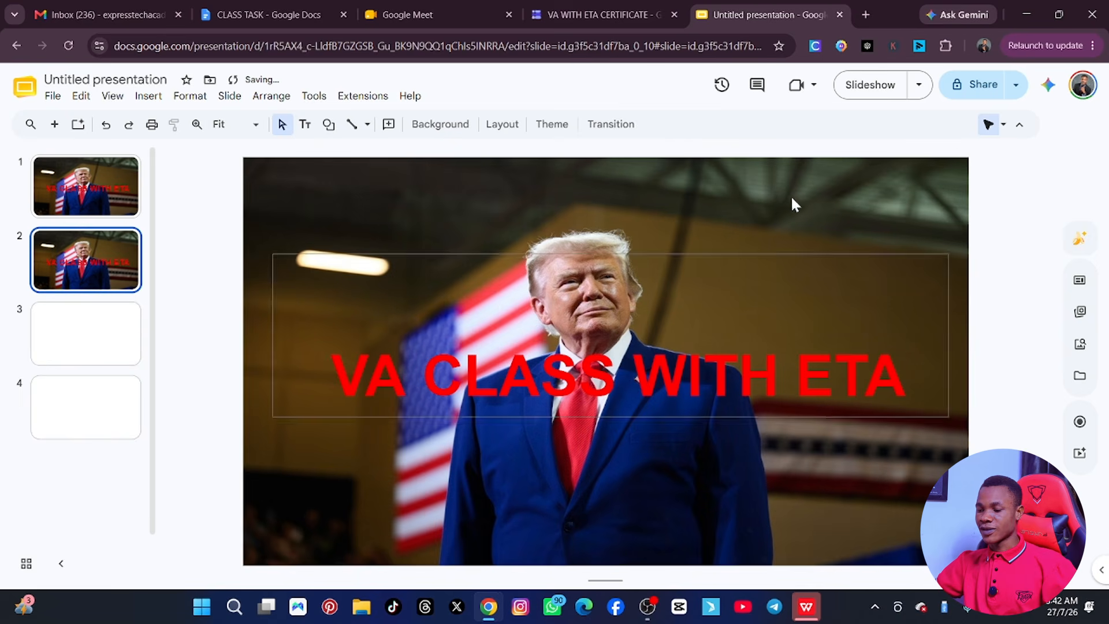
{"action": "key", "text": "Down"}
{"action": "key", "text": "Up"}
{"action": "key", "text": "Up"}
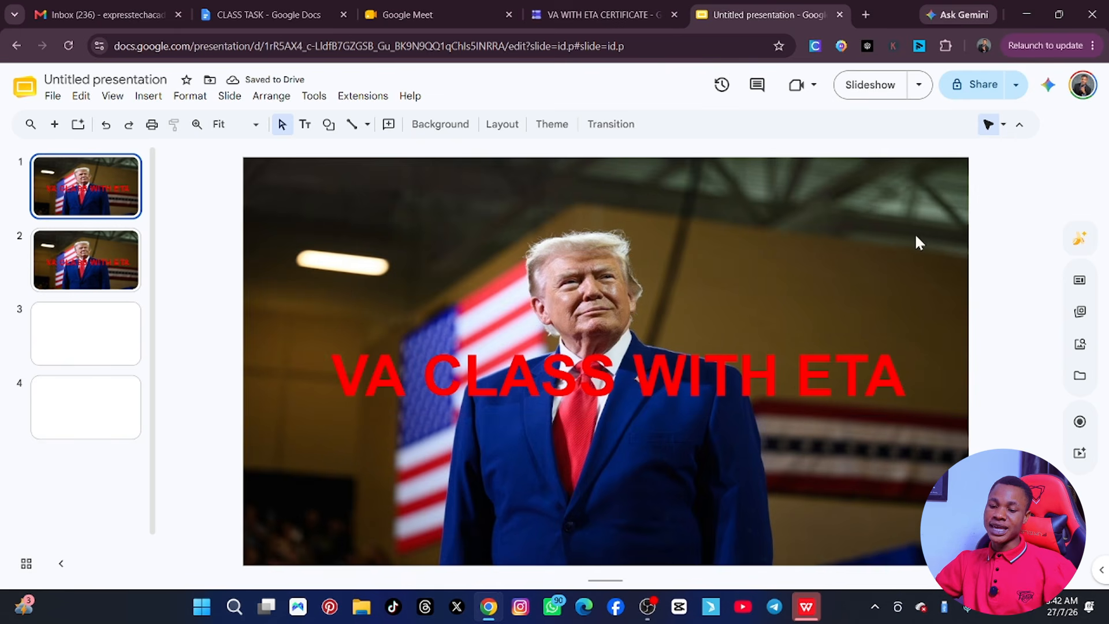
Rename the presentation as VA CLASS WITH ETA
{"action": "left_click", "coordinate": [124, 77]}
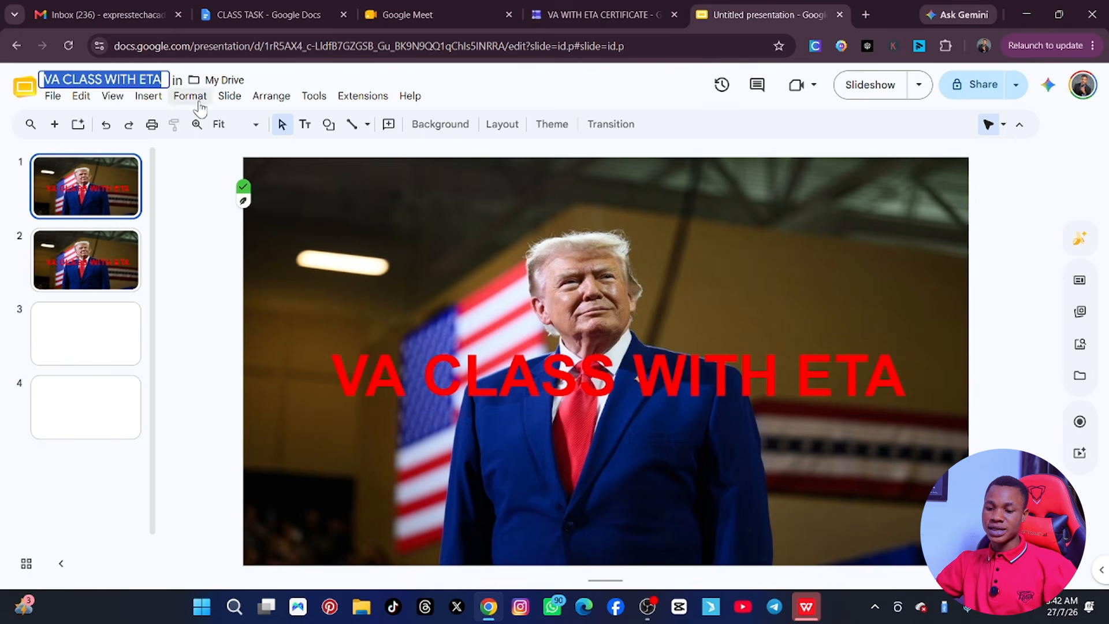
{"action": "left_click", "coordinate": [149, 97]}
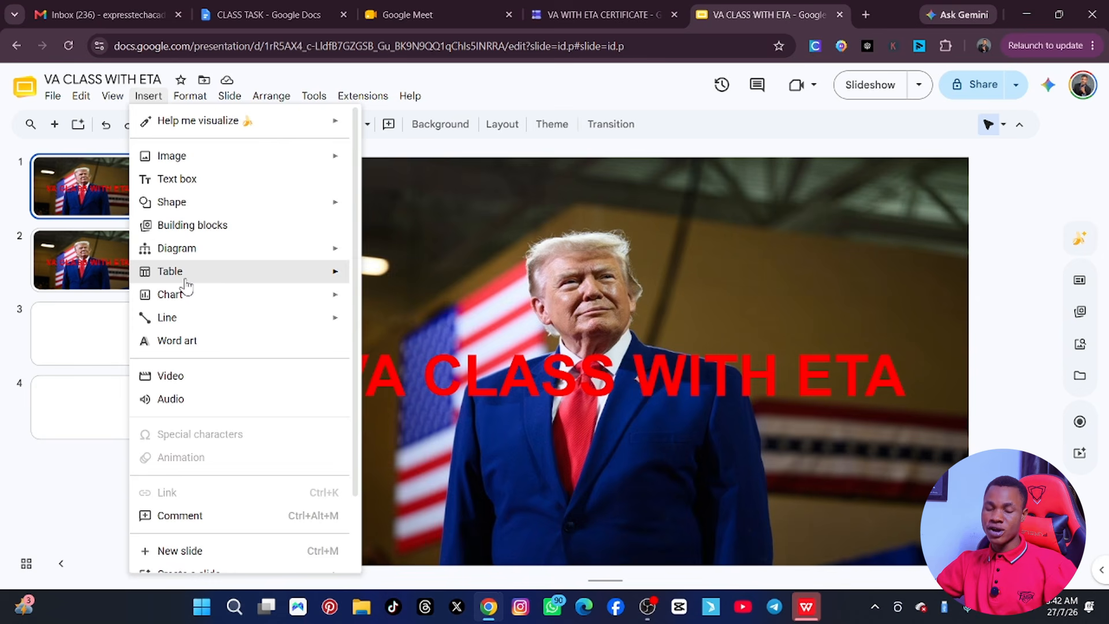
{"action": "mouse_move", "coordinate": [184, 281]}
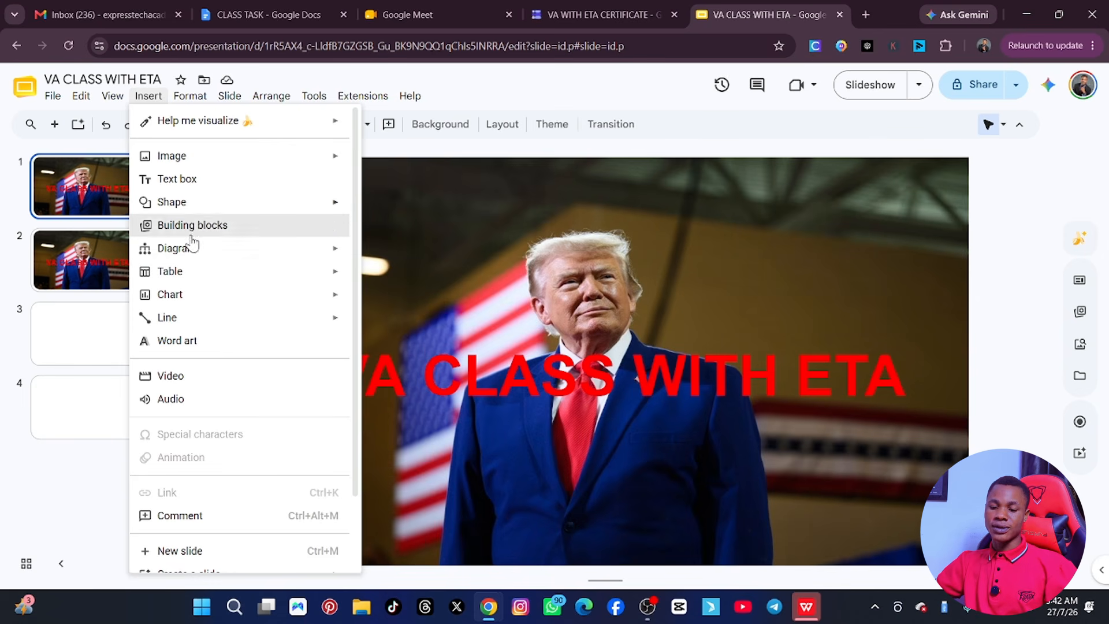
{"action": "left_click", "coordinate": [53, 98]}
{"action": "left_click", "coordinate": [53, 98]}
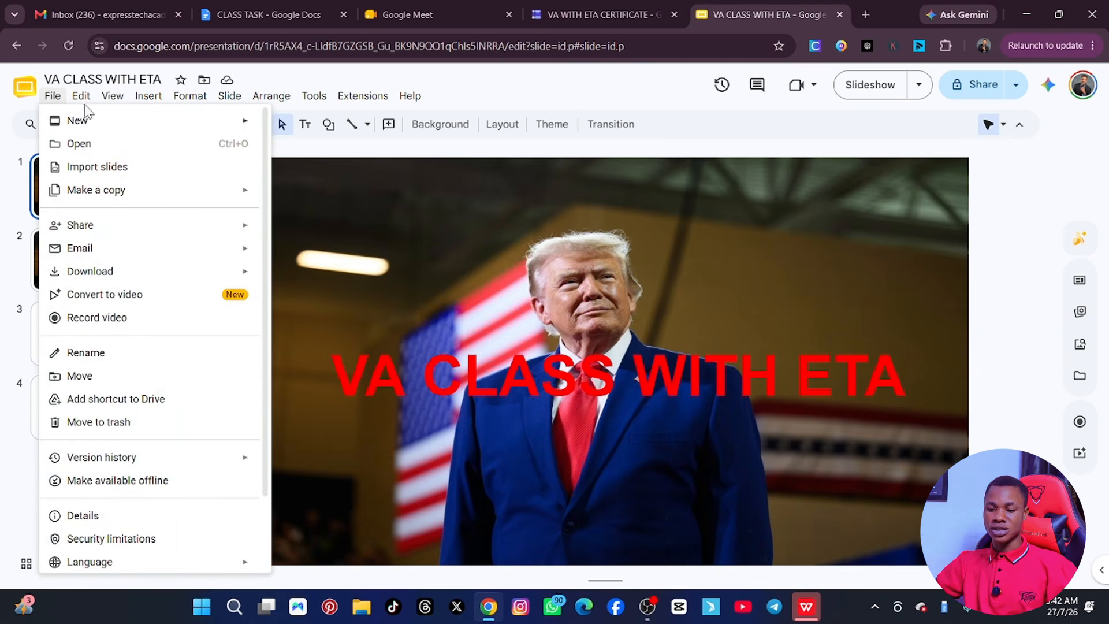
{"action": "mouse_move", "coordinate": [84, 104]}
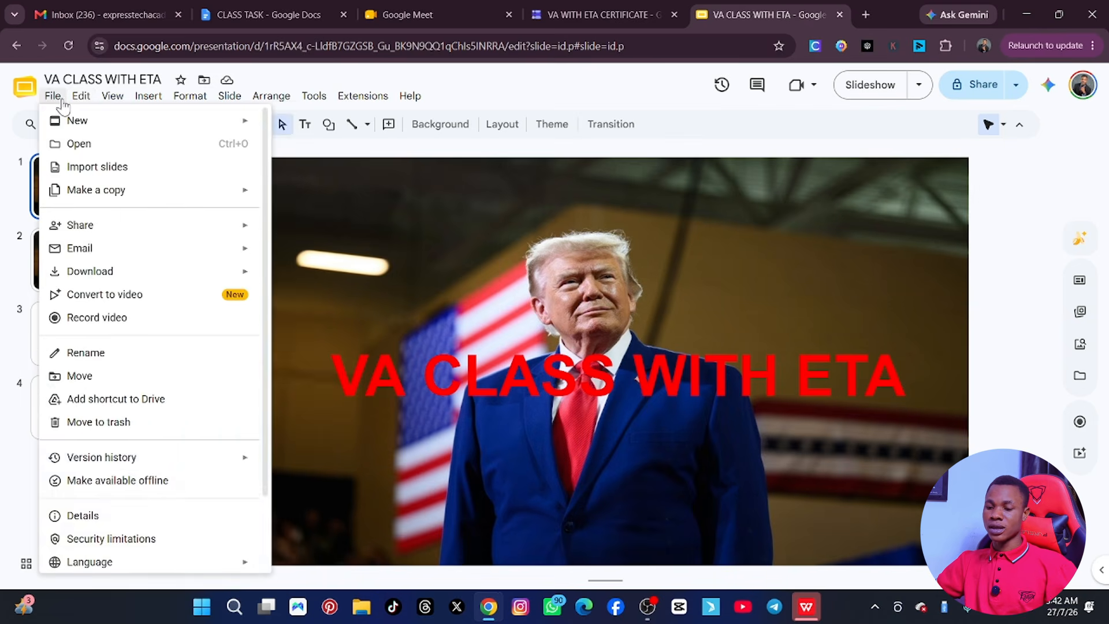
{"action": "left_click", "coordinate": [687, 217]}
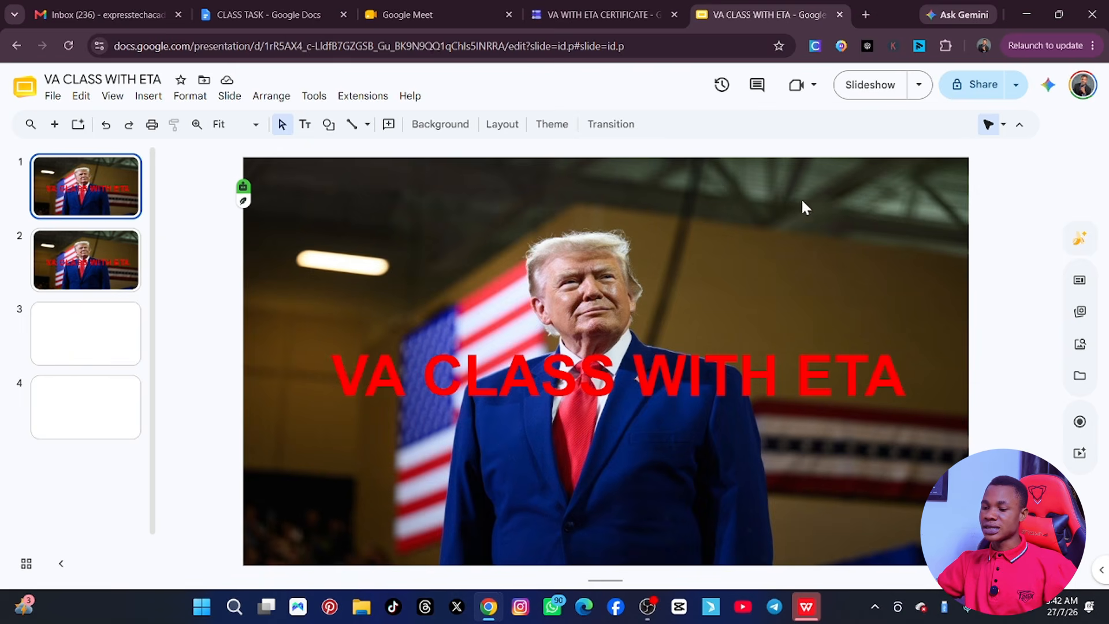
Share the presentation with anyone who has the link, giving them the Commenter role
{"action": "left_click", "coordinate": [976, 87]}
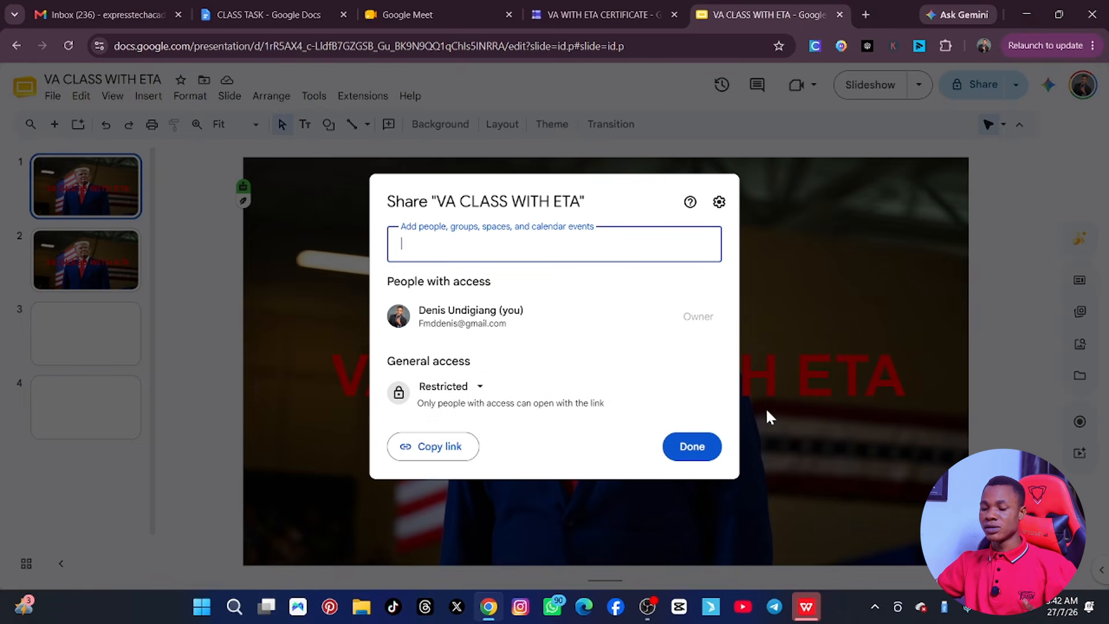
{"action": "left_click", "coordinate": [701, 447]}
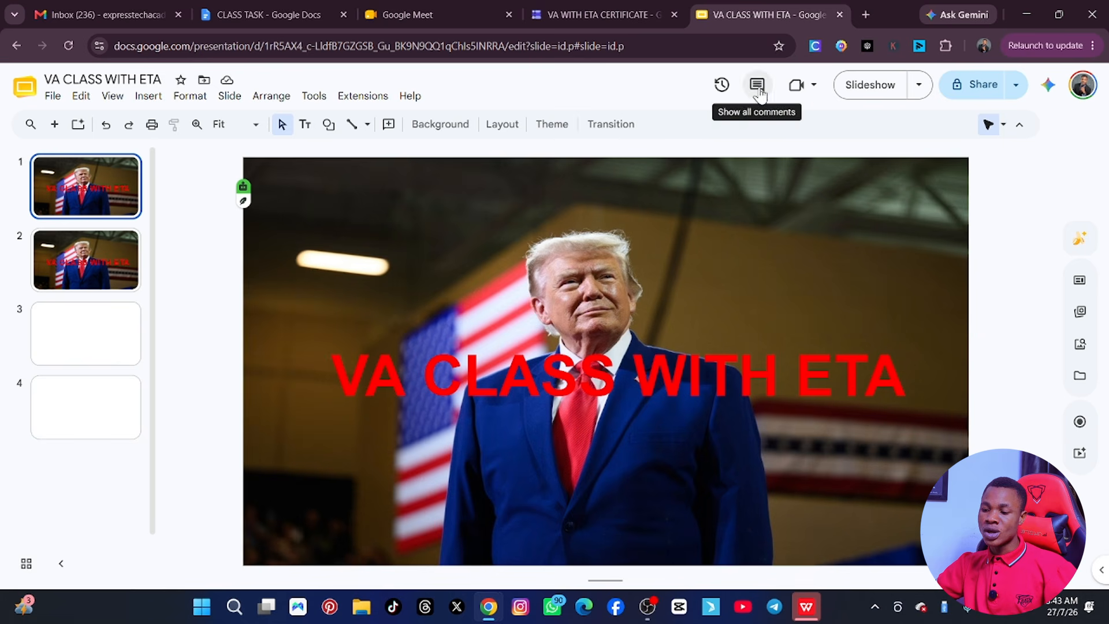
{"action": "left_click", "coordinate": [981, 88]}
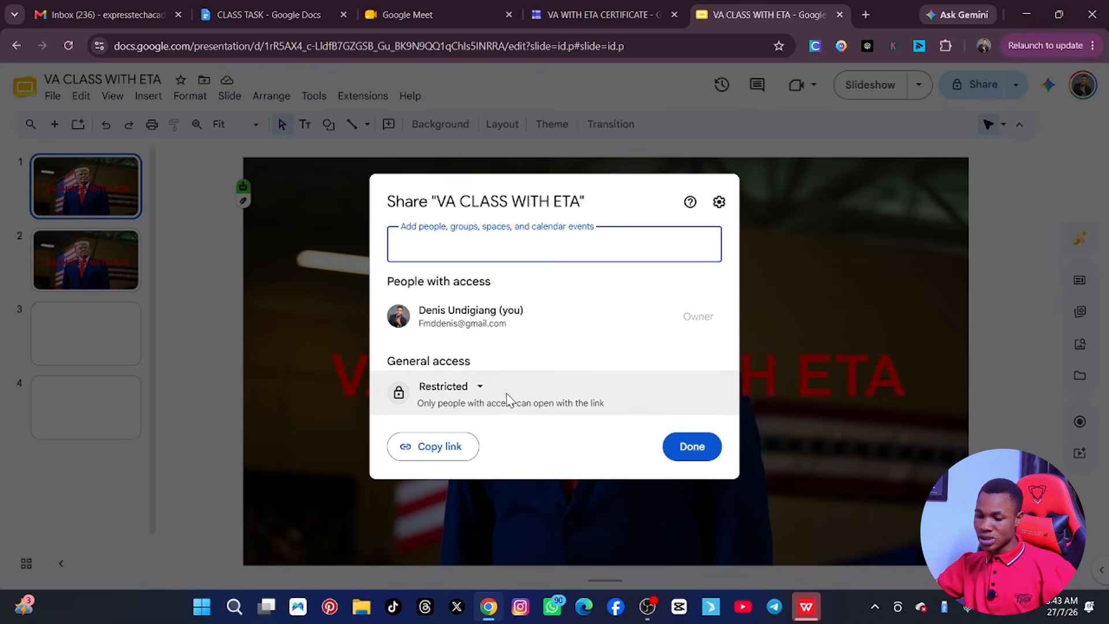
{"action": "left_click", "coordinate": [480, 387]}
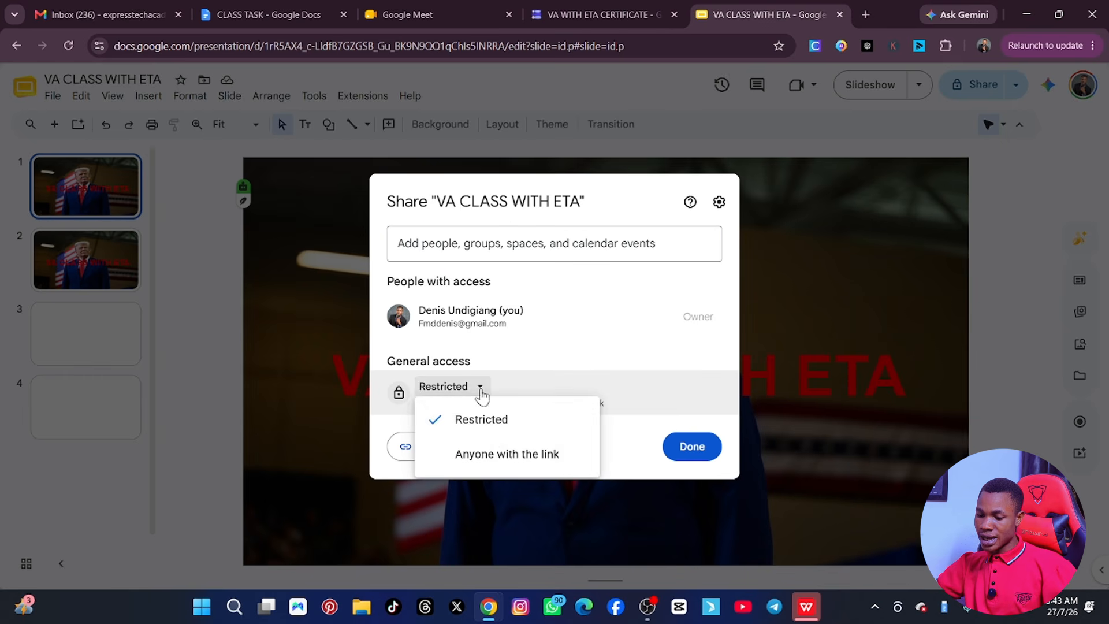
{"action": "left_click", "coordinate": [497, 453]}
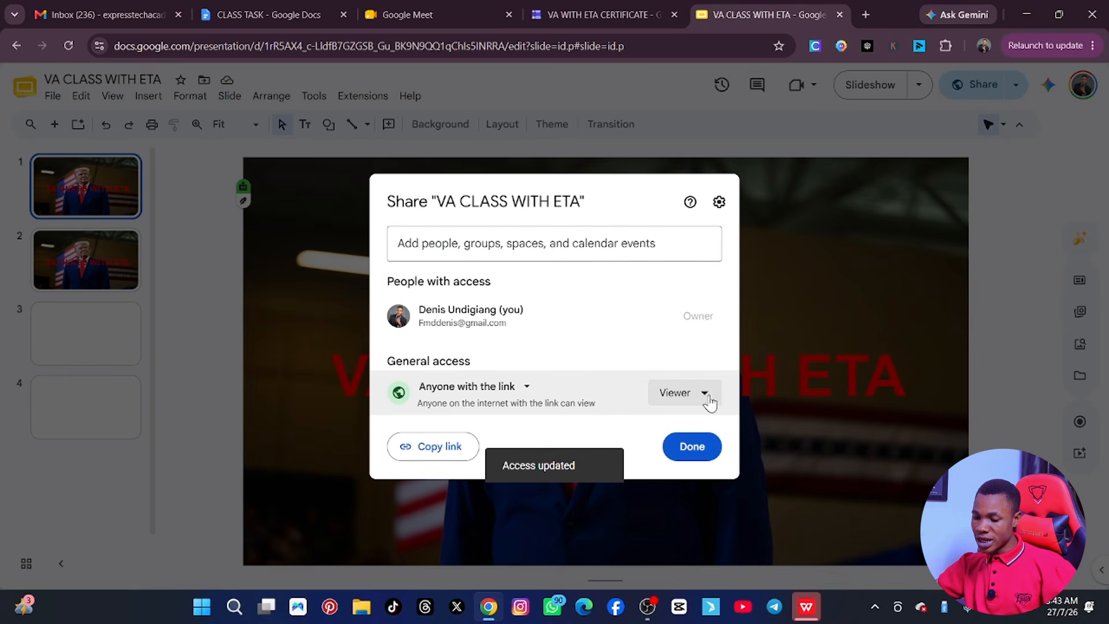
{"action": "left_click", "coordinate": [706, 395]}
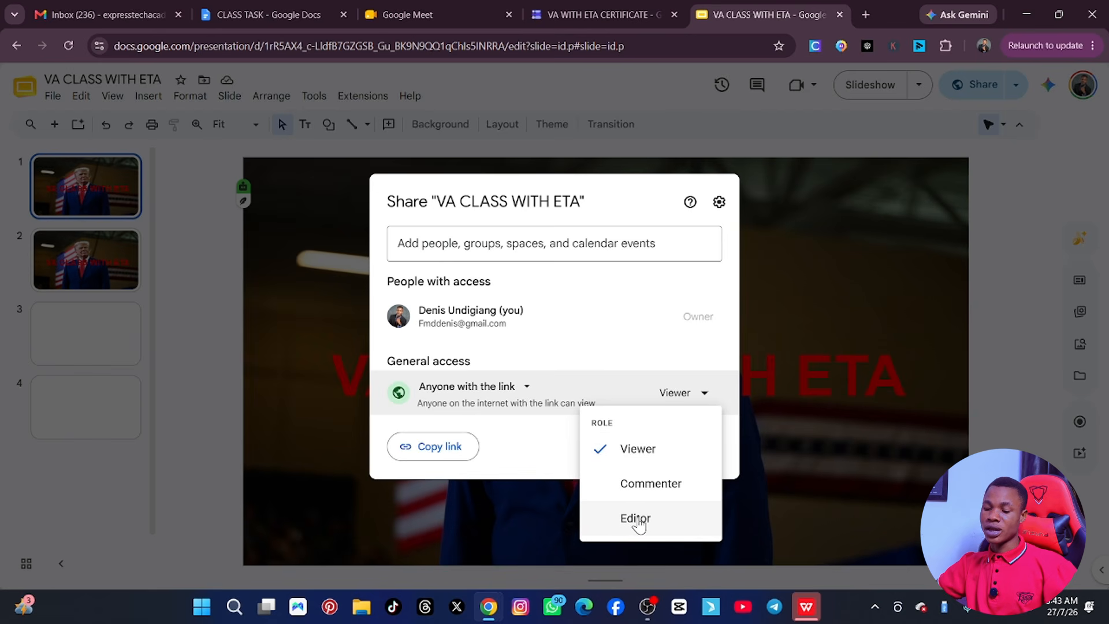
{"action": "left_click", "coordinate": [655, 488]}
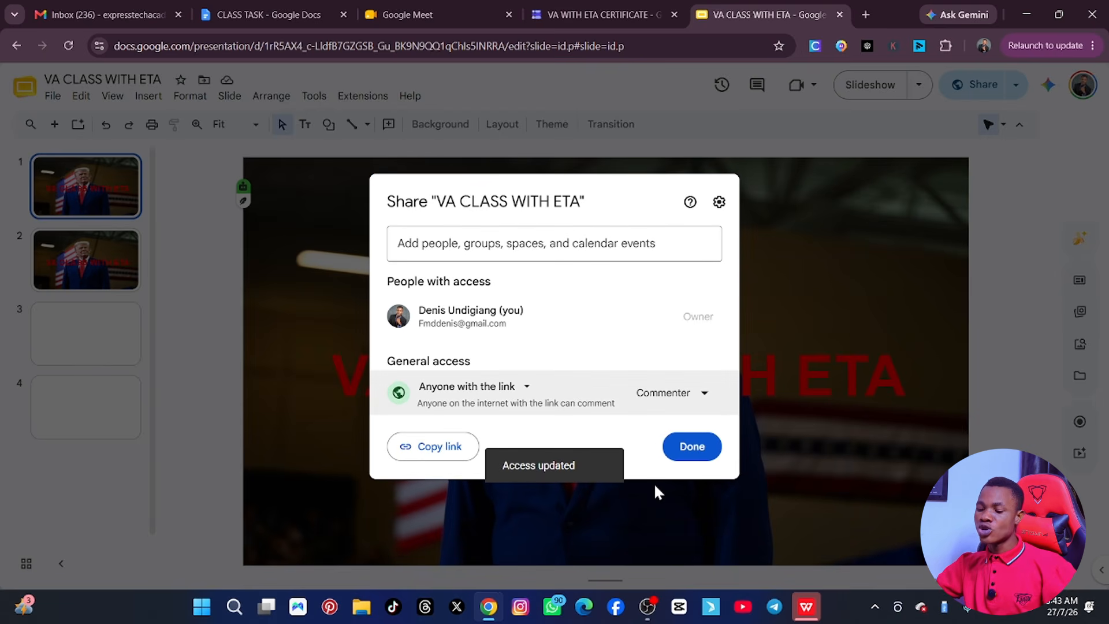
{"action": "left_click", "coordinate": [704, 456]}
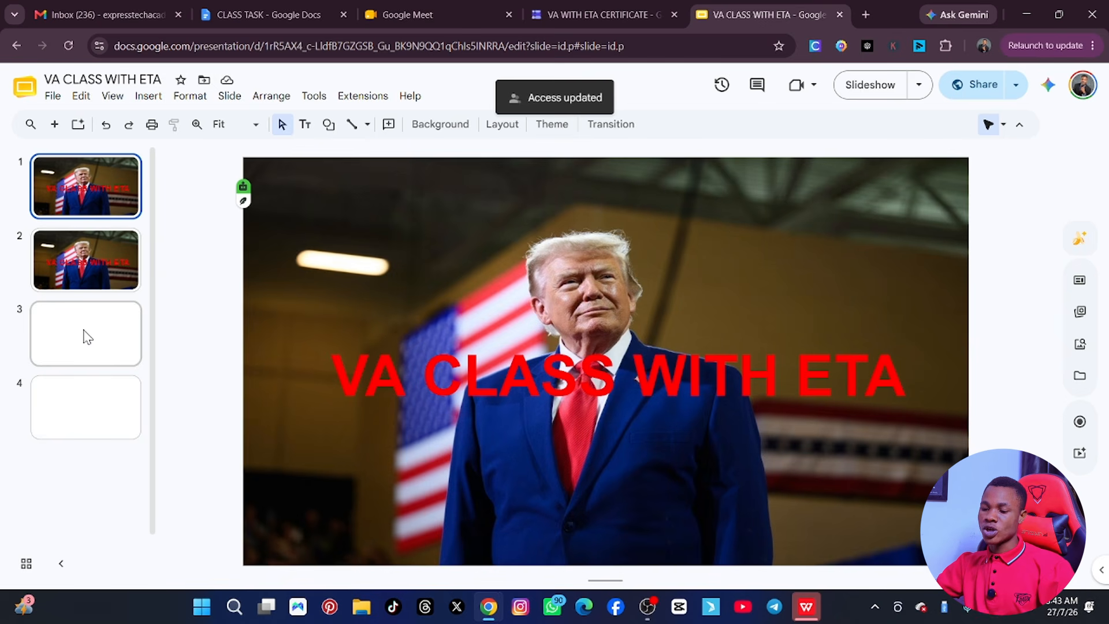
Show the presentation's comments, then check the CLASS TASK document, Google Meet and the certificate form for a comment option and return
{"action": "left_click", "coordinate": [758, 86]}
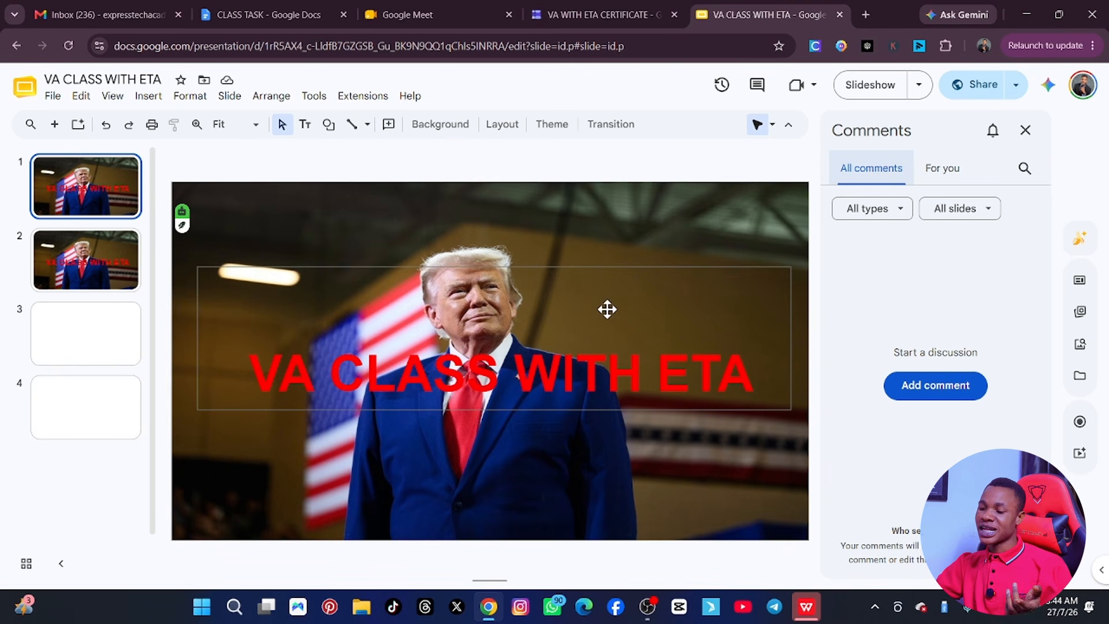
{"action": "left_click", "coordinate": [270, 15]}
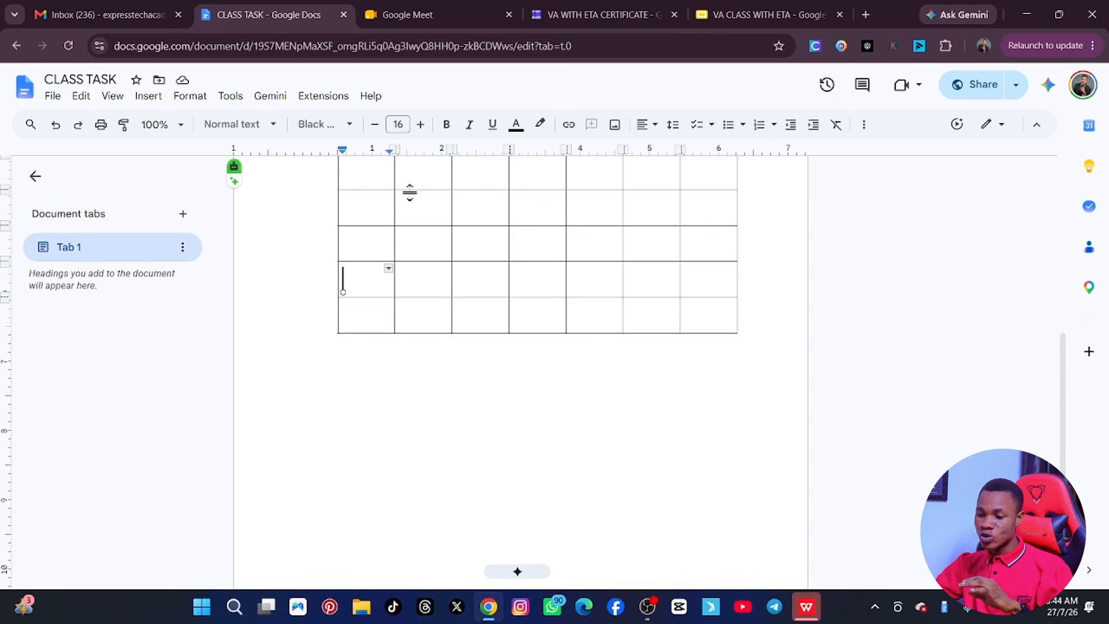
{"action": "left_click", "coordinate": [862, 86]}
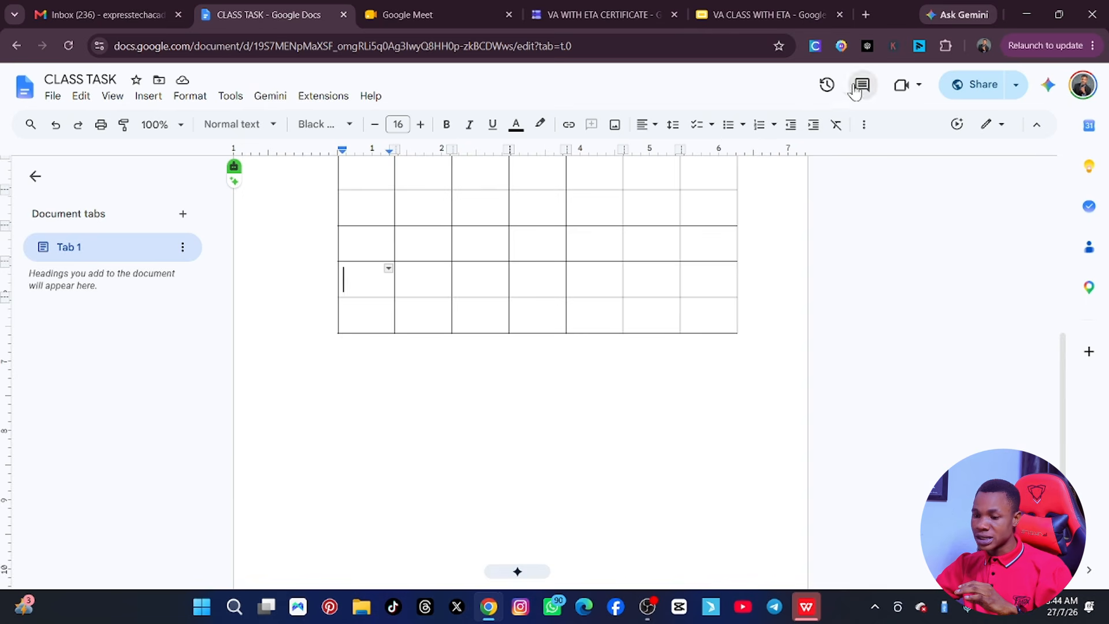
{"action": "left_click", "coordinate": [411, 17]}
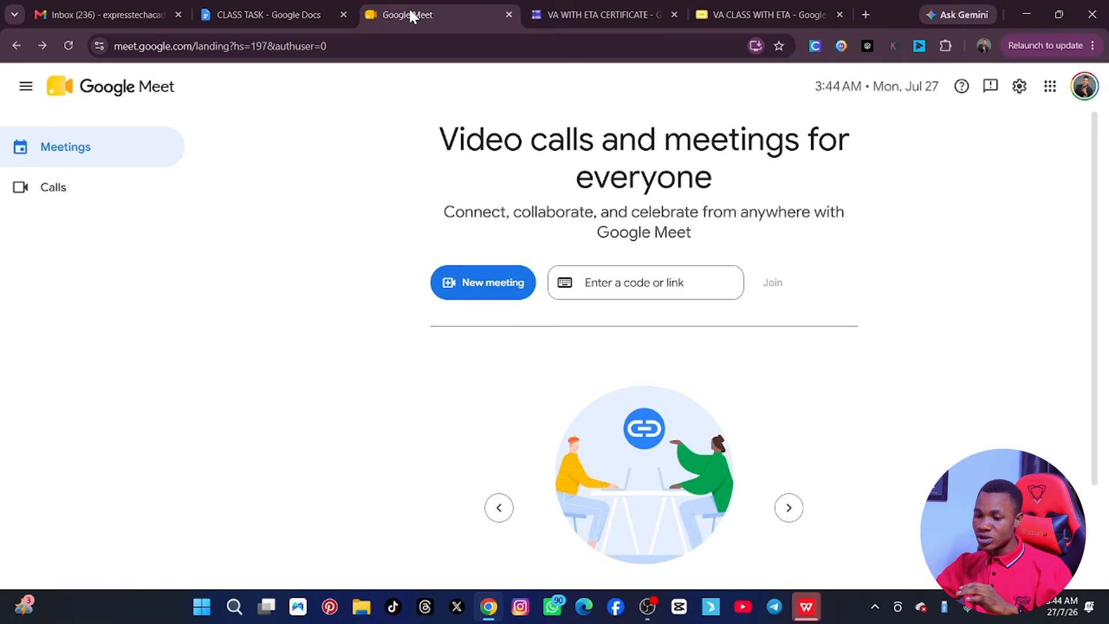
{"action": "left_click", "coordinate": [594, 13]}
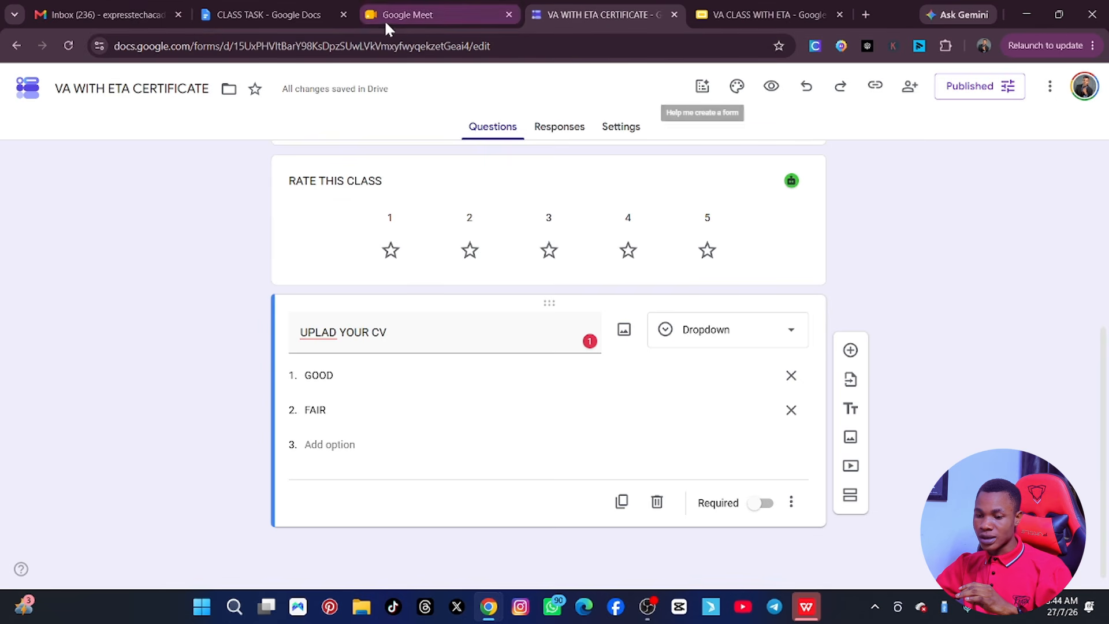
{"action": "left_click", "coordinate": [263, 15]}
{"action": "left_click", "coordinate": [744, 14]}
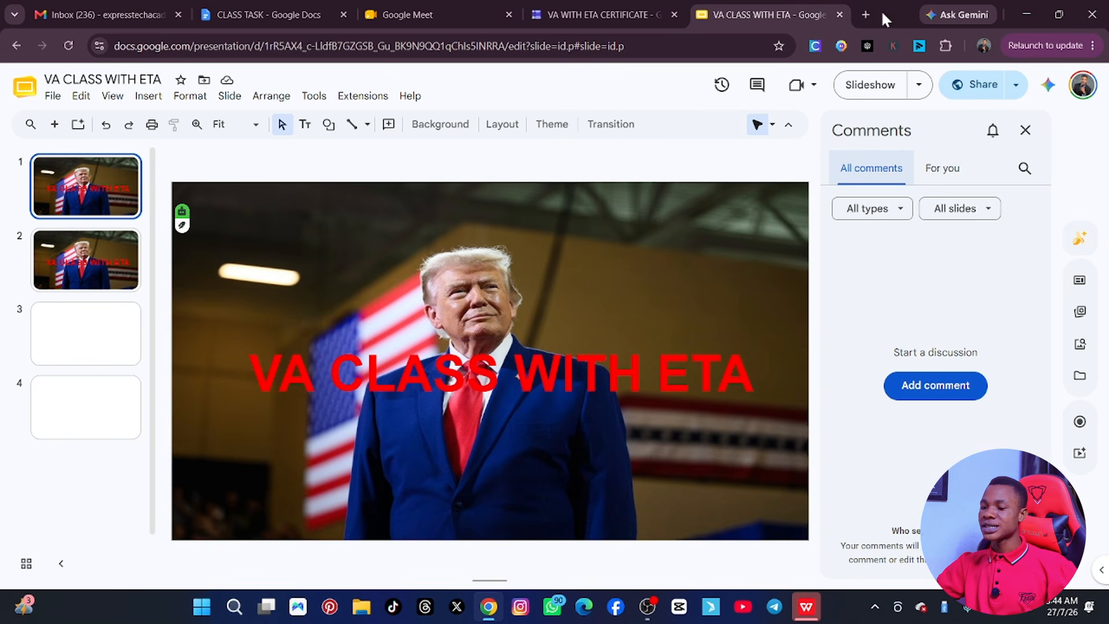
Open Google Calendar from the Google apps in a new browser tab
{"action": "left_click", "coordinate": [867, 14]}
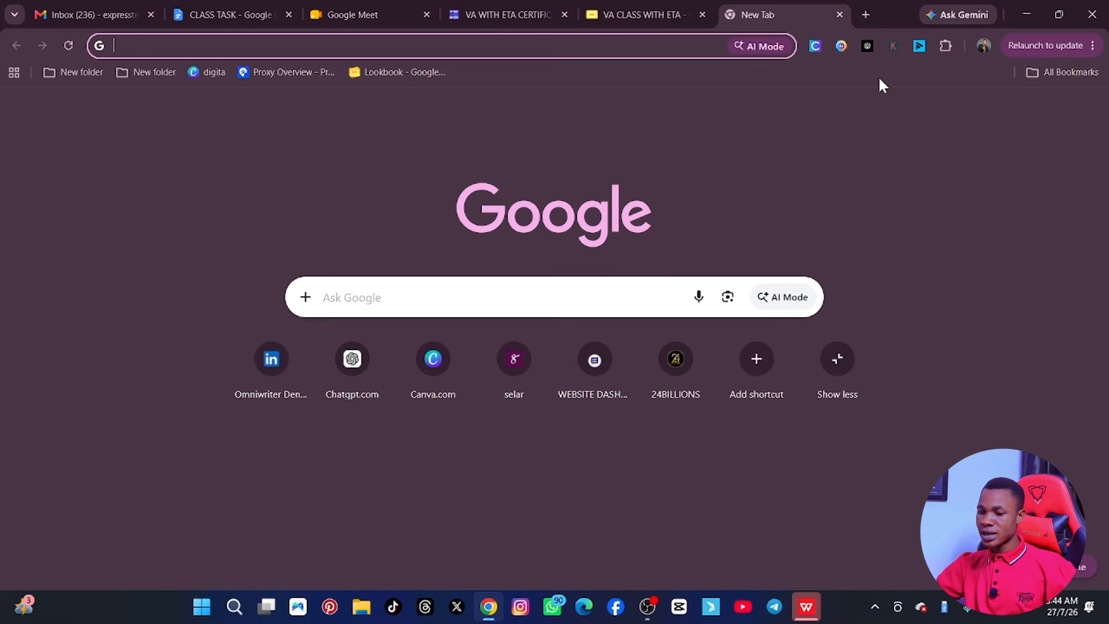
{"action": "left_click", "coordinate": [1050, 111]}
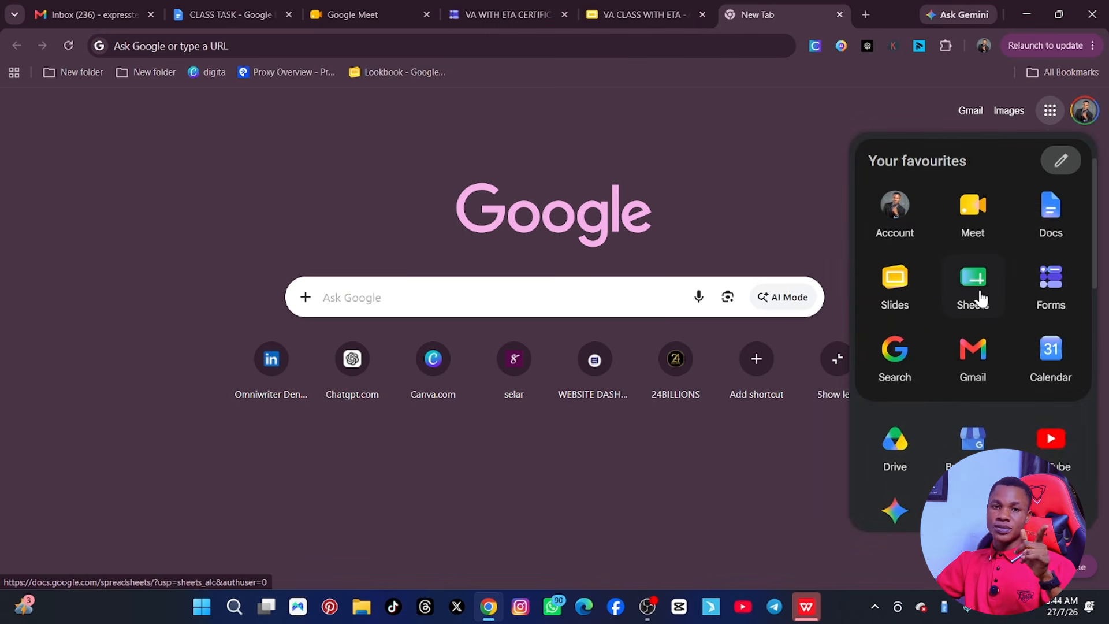
{"action": "scroll", "coordinate": [980, 298], "scroll_direction": "down", "scroll_amount": 3}
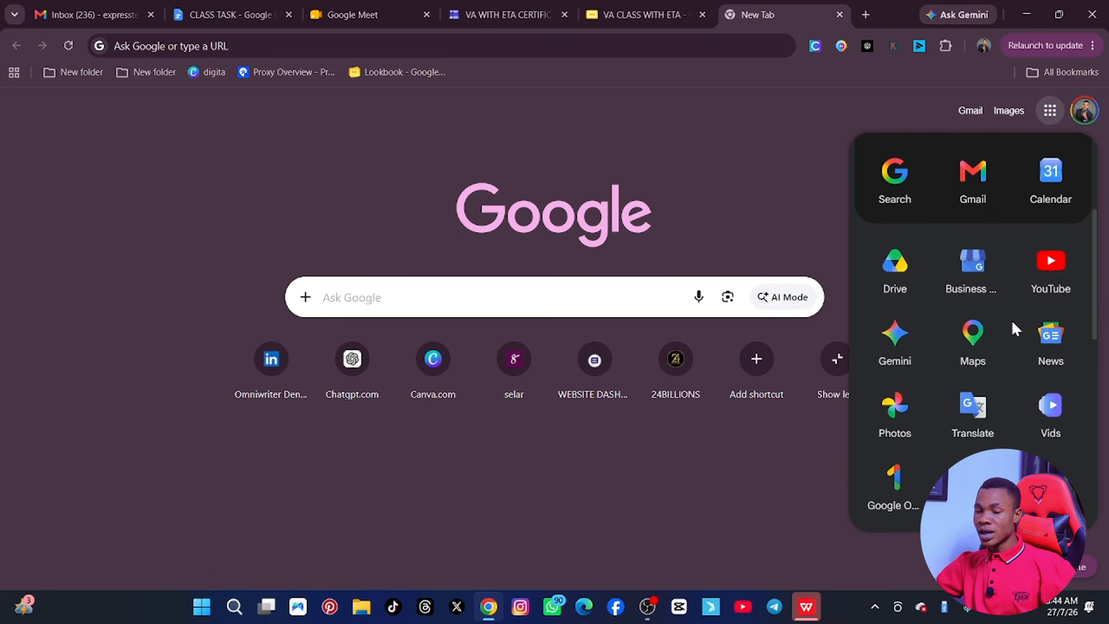
{"action": "scroll", "coordinate": [1012, 323], "scroll_direction": "up", "scroll_amount": 2}
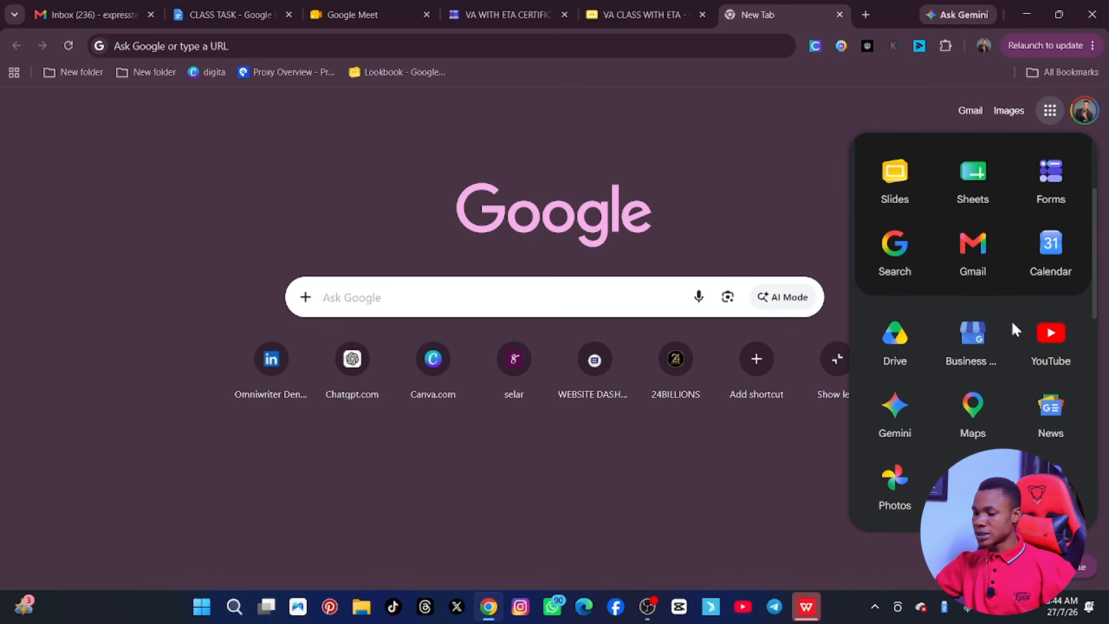
{"action": "scroll", "coordinate": [1011, 329], "scroll_direction": "up", "scroll_amount": 2}
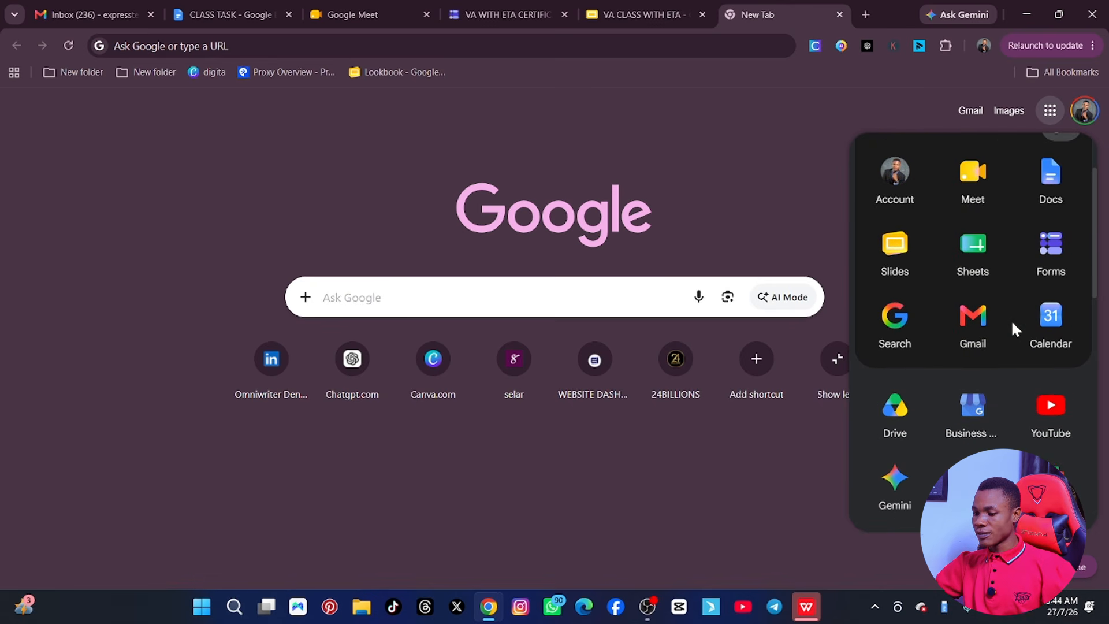
{"action": "left_click", "coordinate": [1055, 321]}
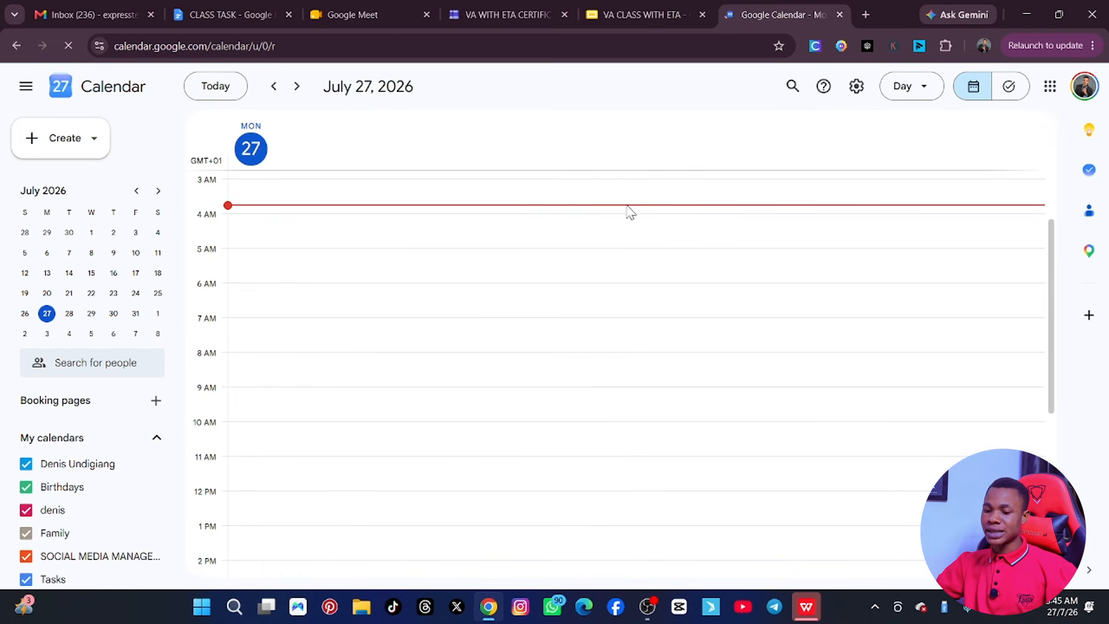
{"action": "scroll", "coordinate": [241, 208], "scroll_direction": "up", "scroll_amount": 2}
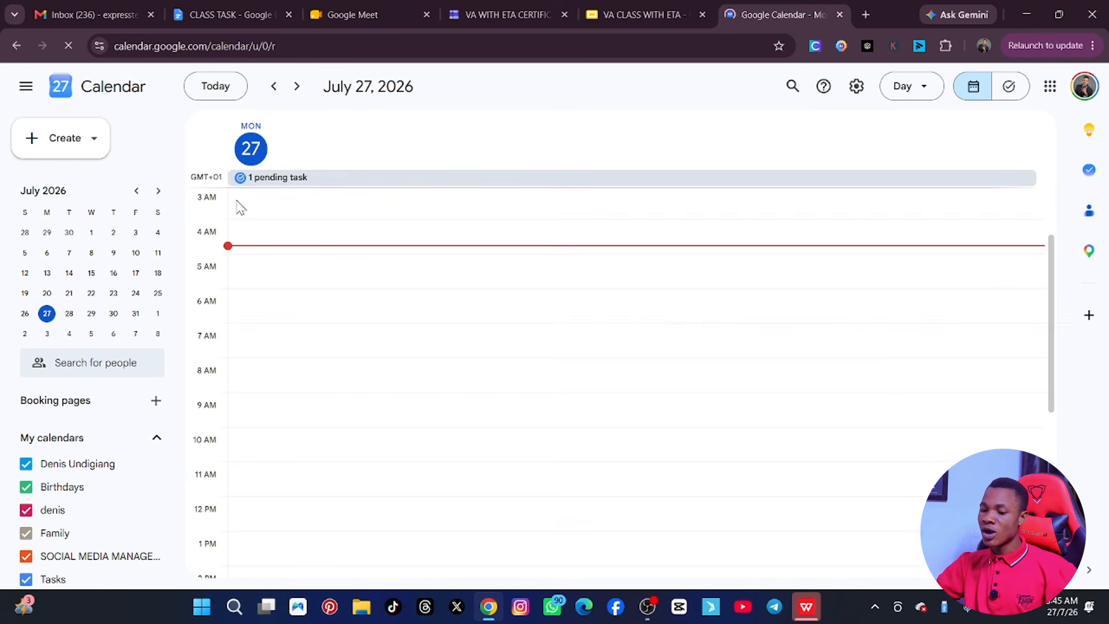
Check which Google account is signed in for Calendar and for Gmail, and return to Calendar
{"action": "left_click", "coordinate": [1085, 86]}
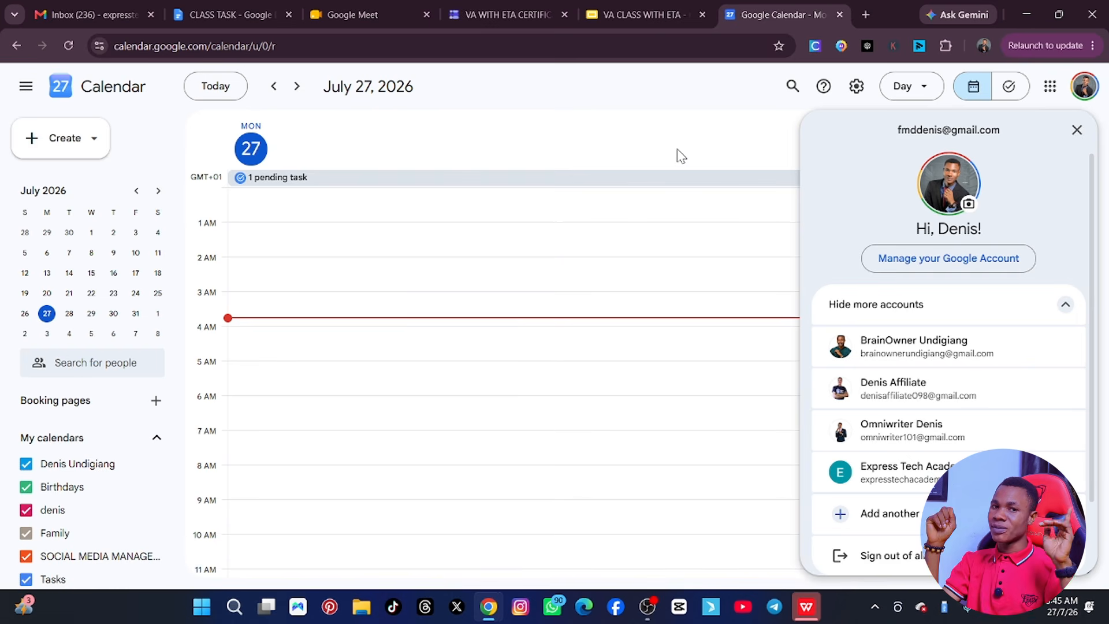
{"action": "left_click", "coordinate": [91, 12]}
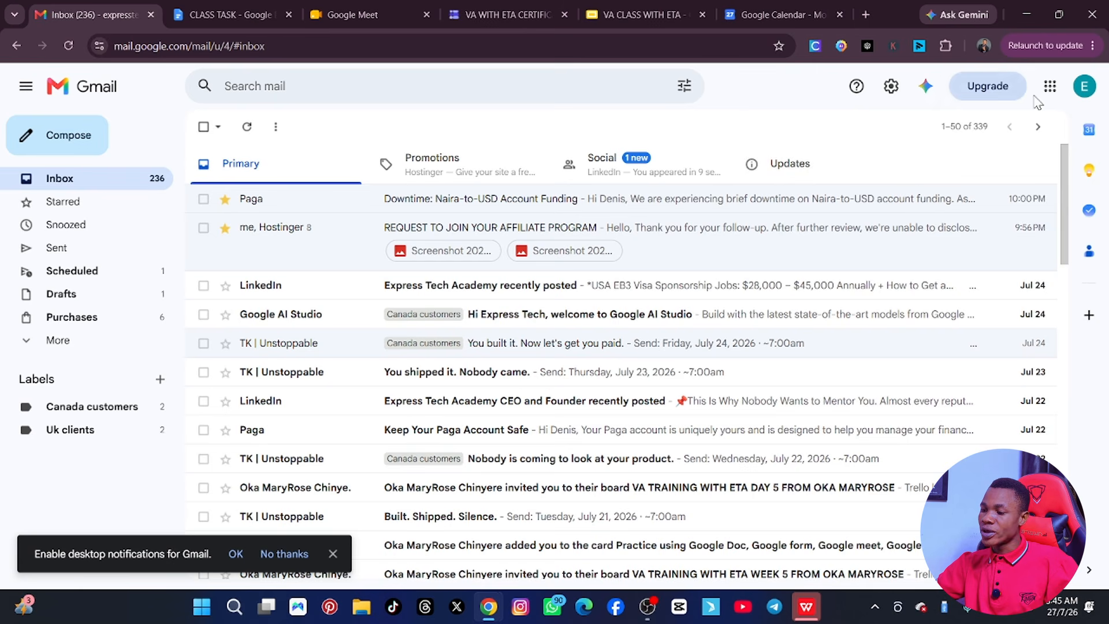
{"action": "left_click", "coordinate": [1085, 86]}
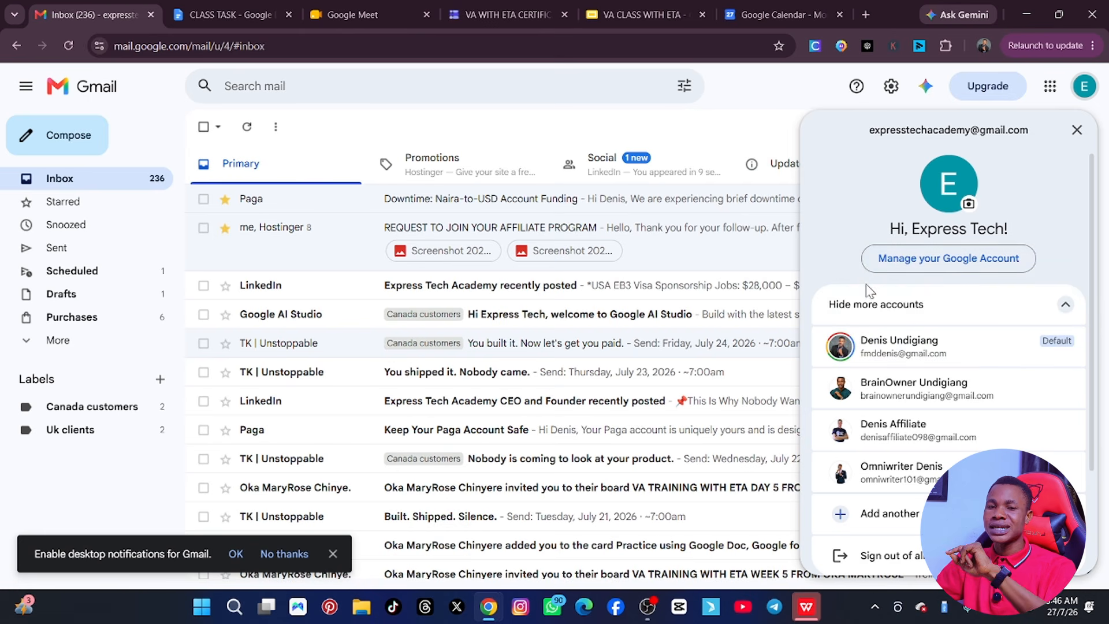
{"action": "left_click", "coordinate": [714, 134]}
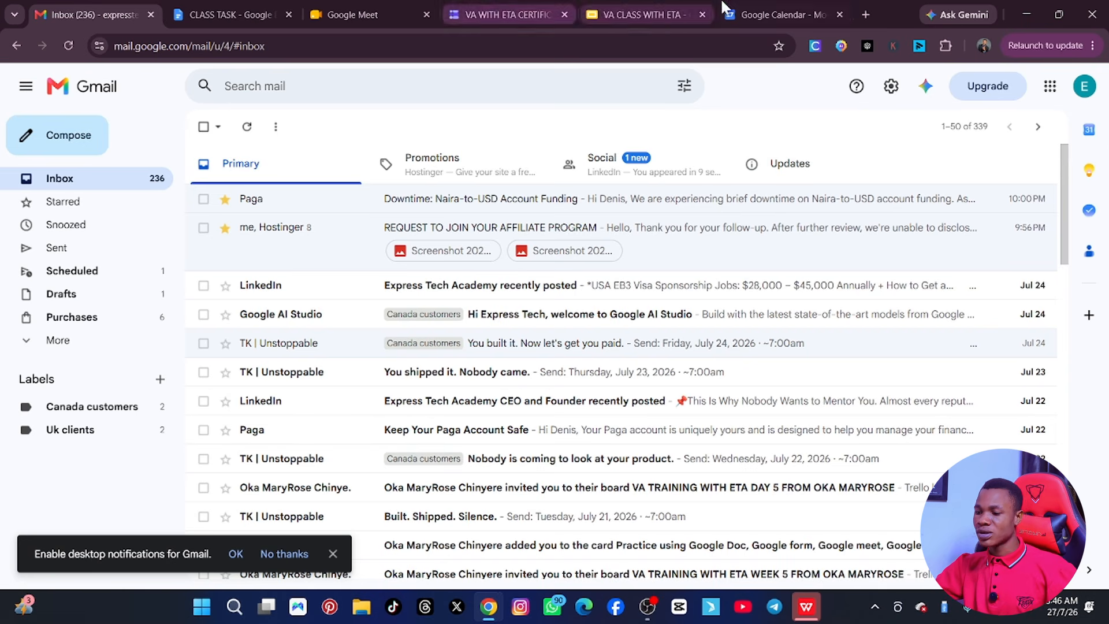
{"action": "left_click", "coordinate": [758, 15]}
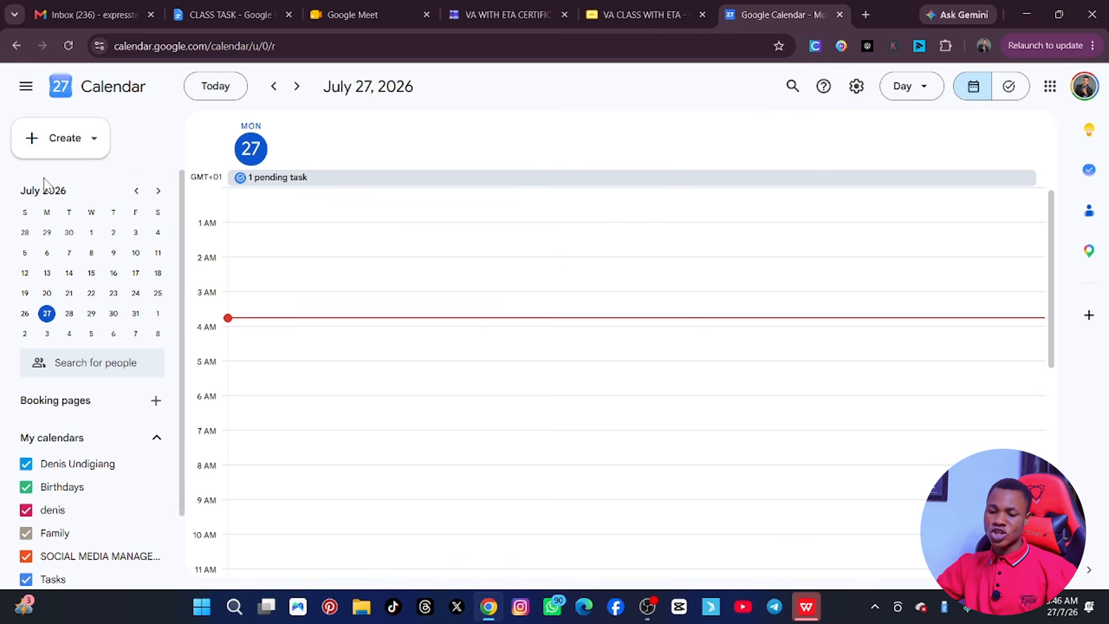
Create an appointment schedule titled MEETING WITH plus the host's first name, with an appointment duration of 1.5 hours
{"action": "left_click", "coordinate": [57, 146]}
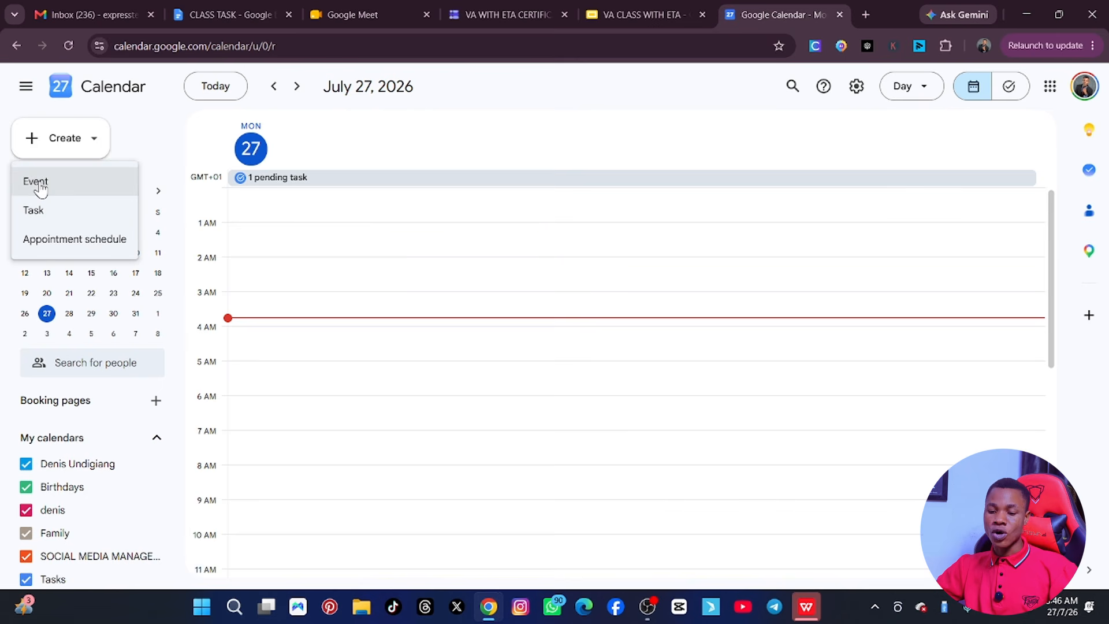
{"action": "left_click", "coordinate": [52, 243]}
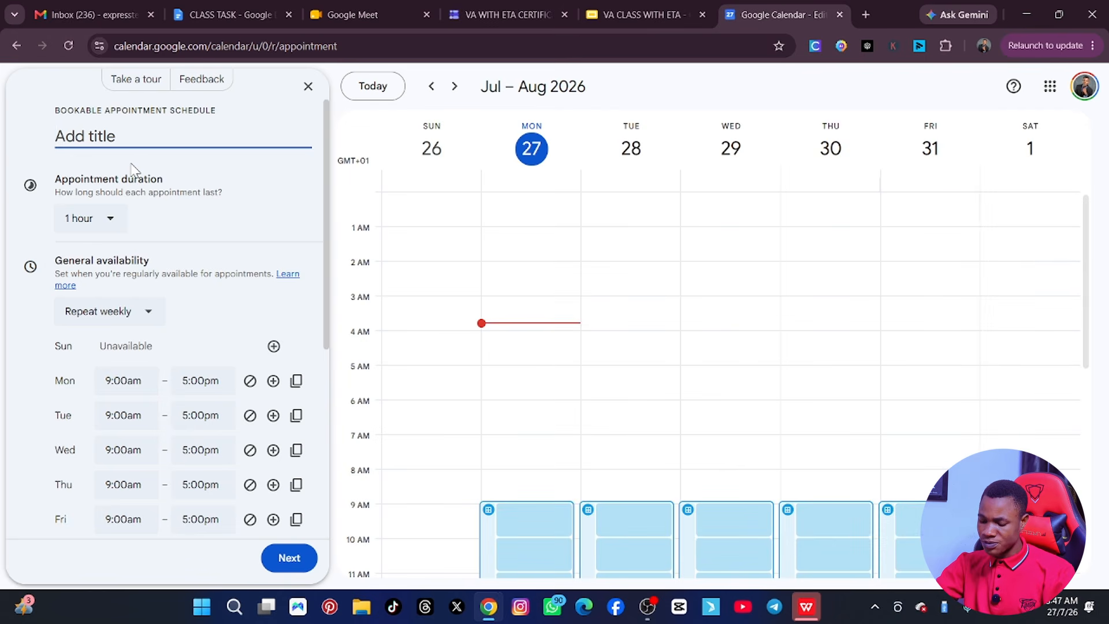
{"action": "type", "text": "MEETIN"}
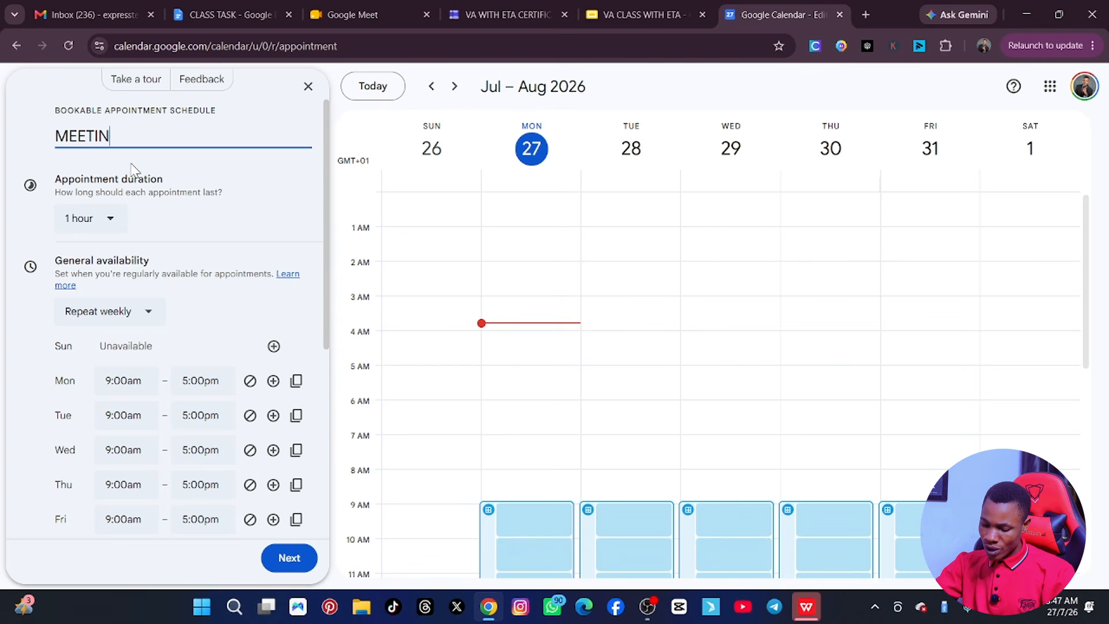
{"action": "type", "text": "G WITH DENIS"}
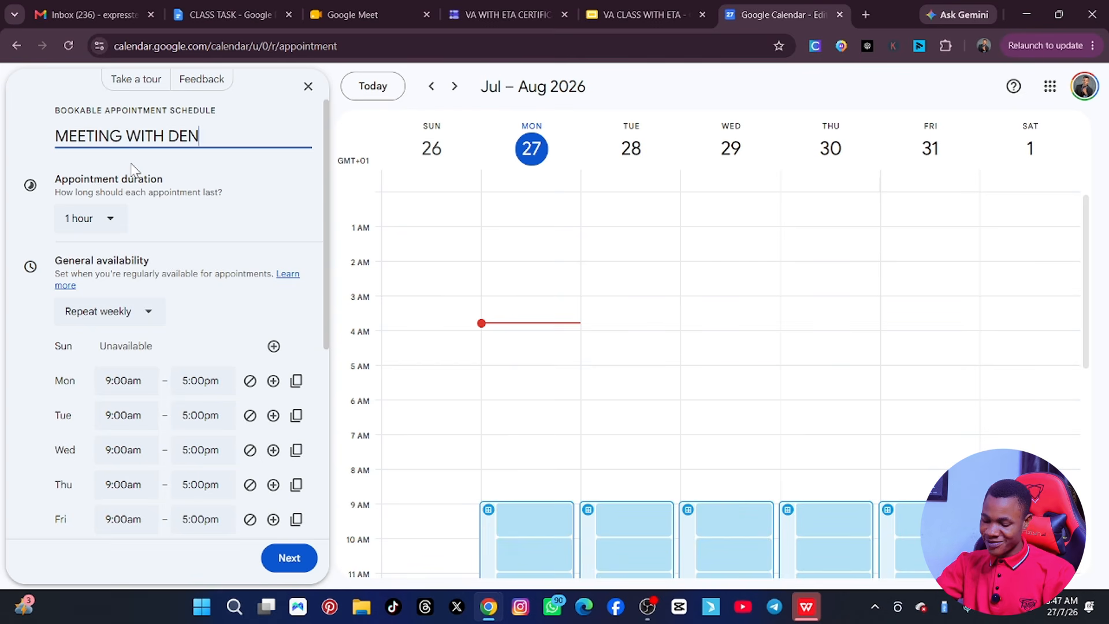
{"action": "left_click", "coordinate": [107, 221]}
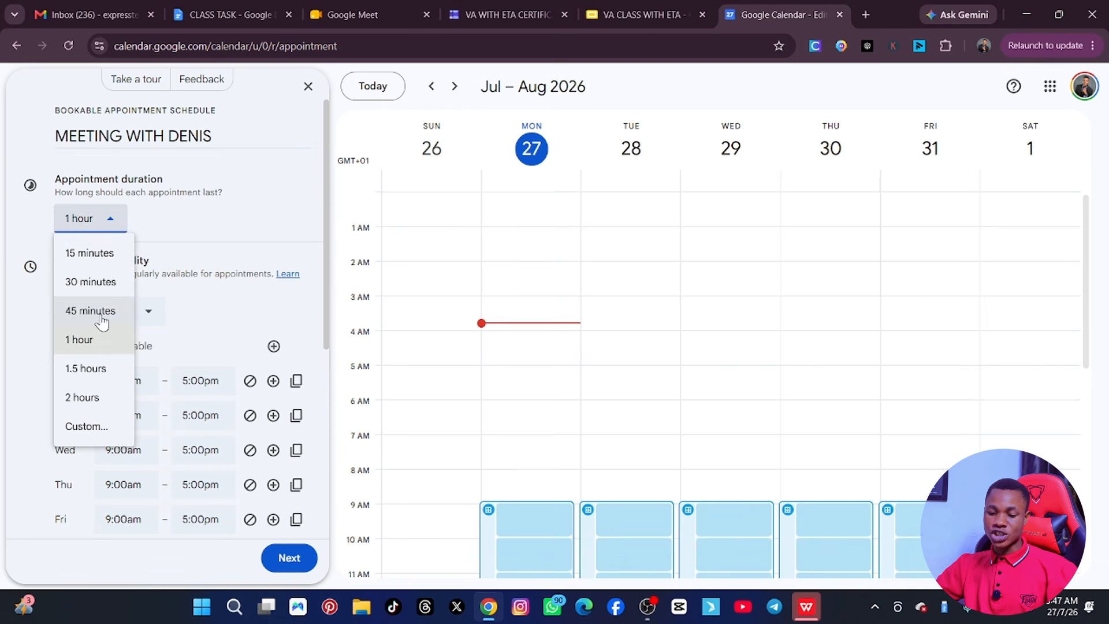
{"action": "left_click", "coordinate": [94, 367]}
Set Tuesday's availability to start at 3:00pm
{"action": "scroll", "coordinate": [136, 376], "scroll_direction": "down", "scroll_amount": 2}
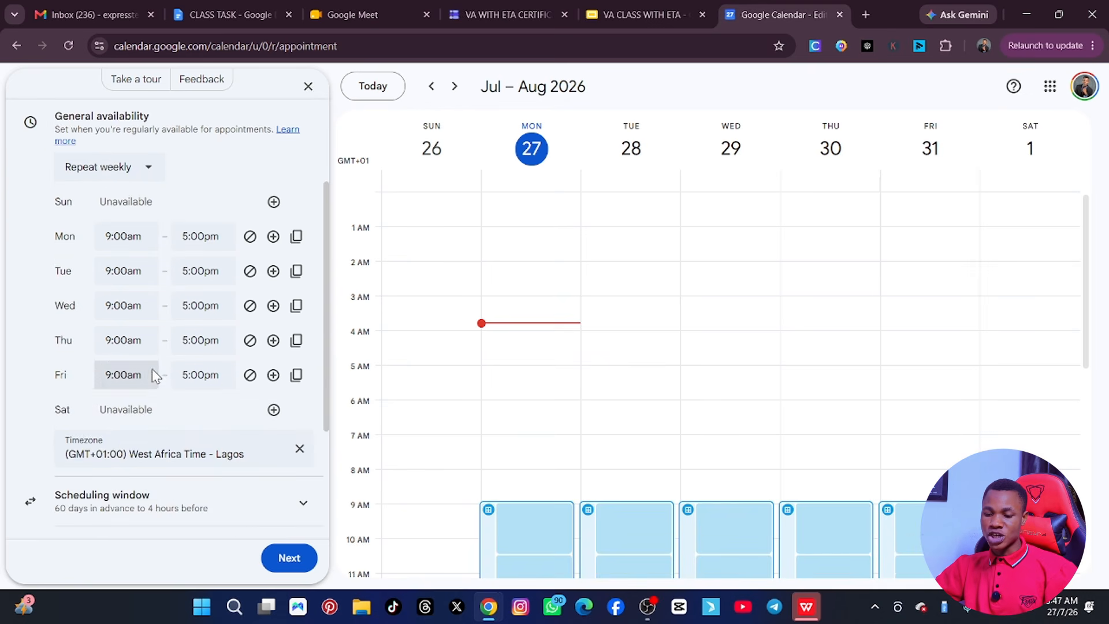
{"action": "left_click", "coordinate": [124, 276]}
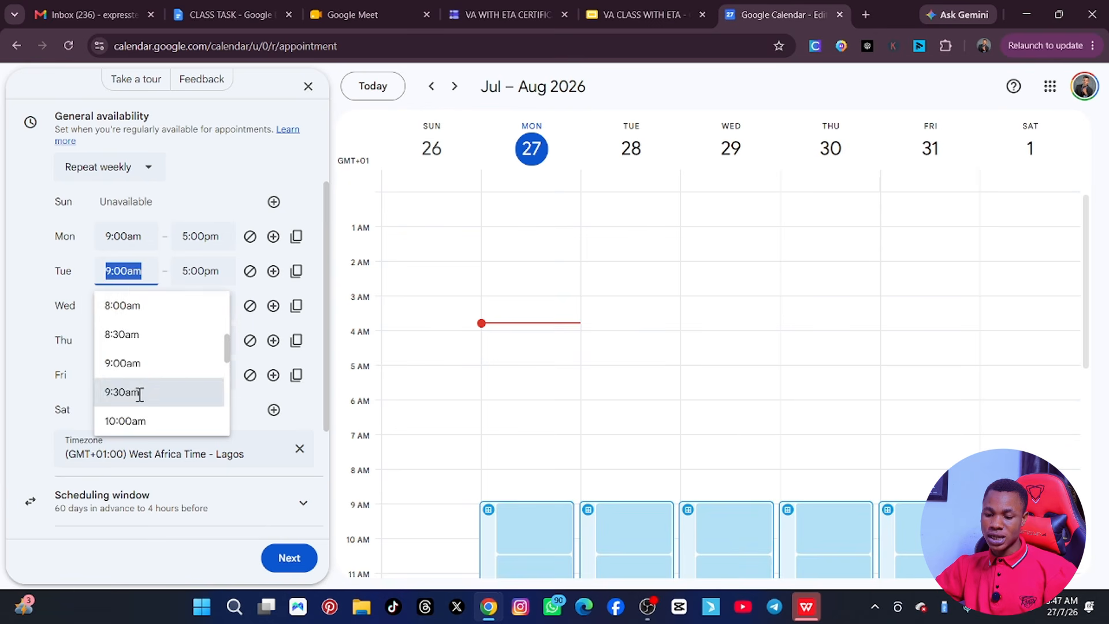
{"action": "scroll", "coordinate": [137, 399], "scroll_direction": "down", "scroll_amount": 3}
{"action": "scroll", "coordinate": [134, 408], "scroll_direction": "down", "scroll_amount": 4}
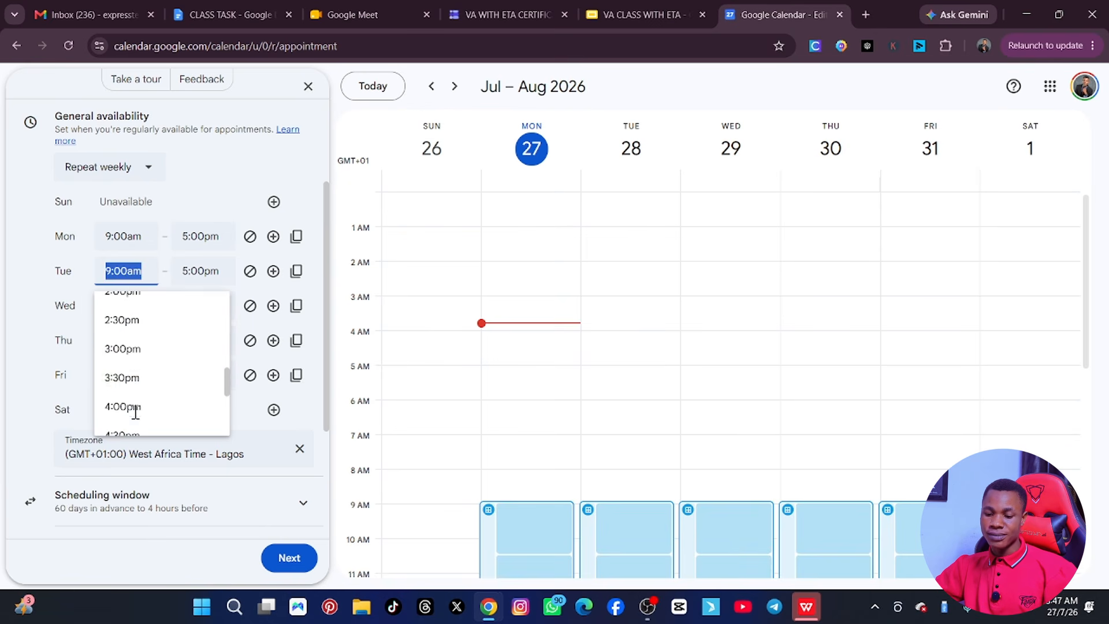
{"action": "left_click", "coordinate": [123, 348]}
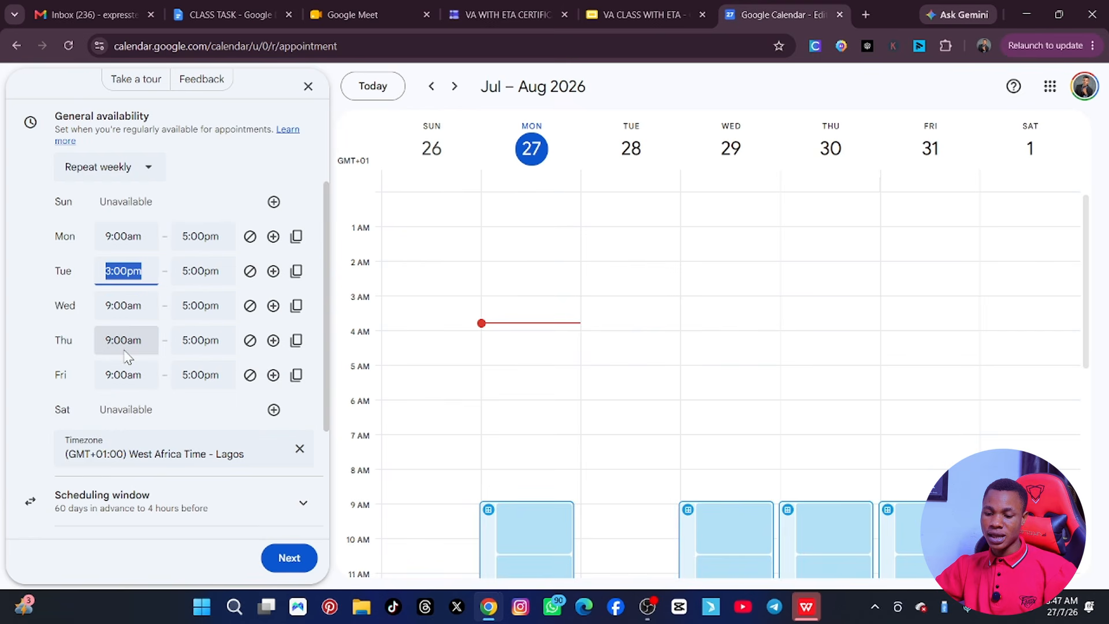
{"action": "left_click", "coordinate": [206, 273]}
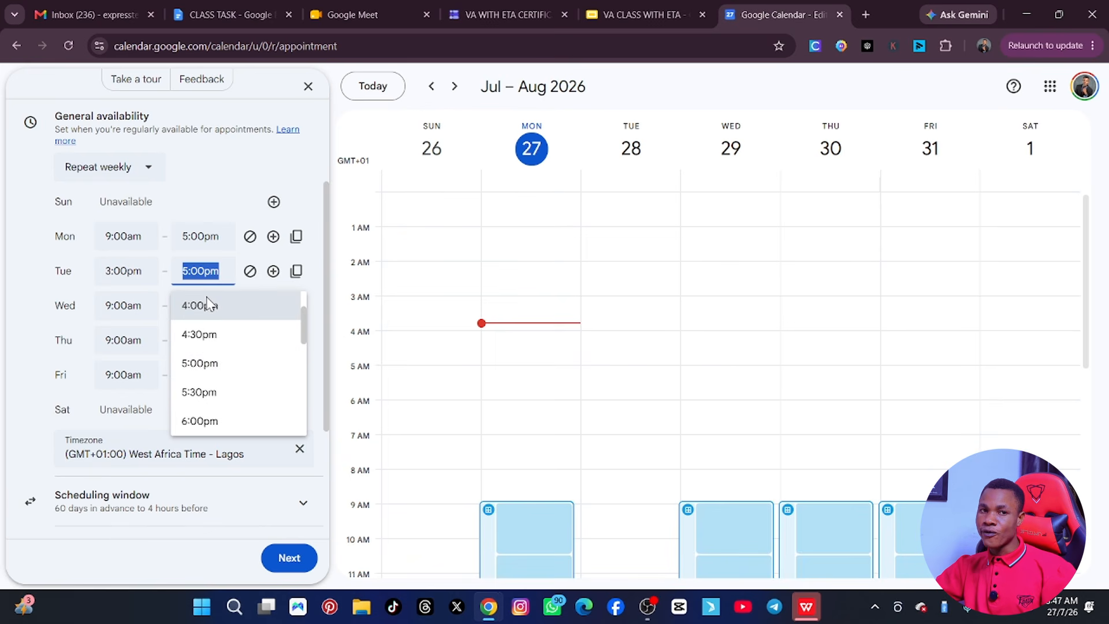
{"action": "scroll", "coordinate": [204, 362], "scroll_direction": "down", "scroll_amount": 3}
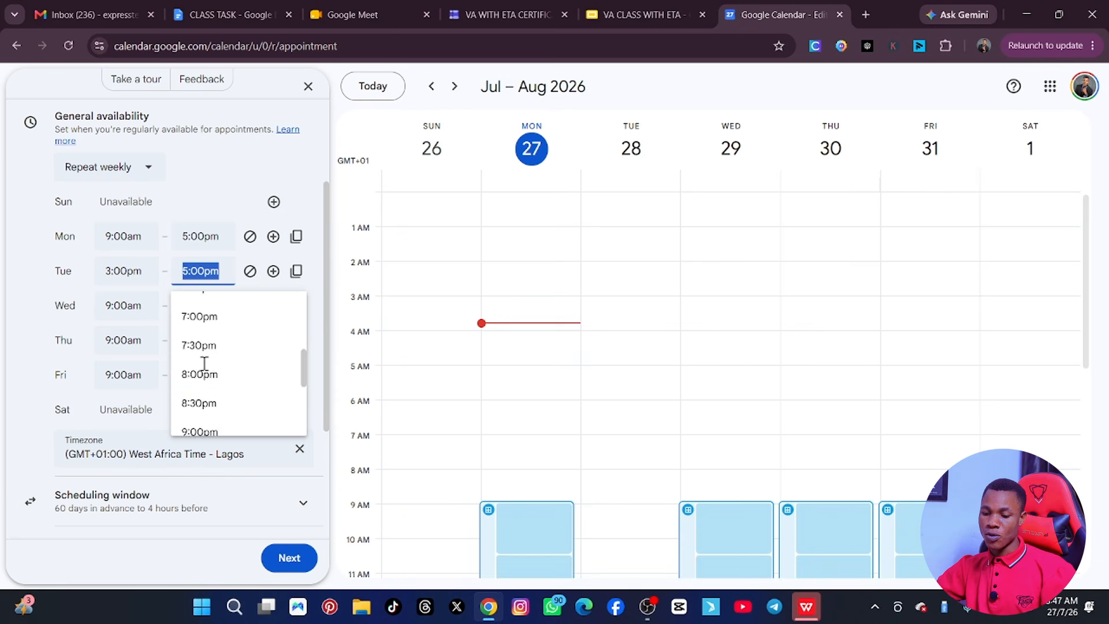
{"action": "scroll", "coordinate": [204, 363], "scroll_direction": "down", "scroll_amount": 1}
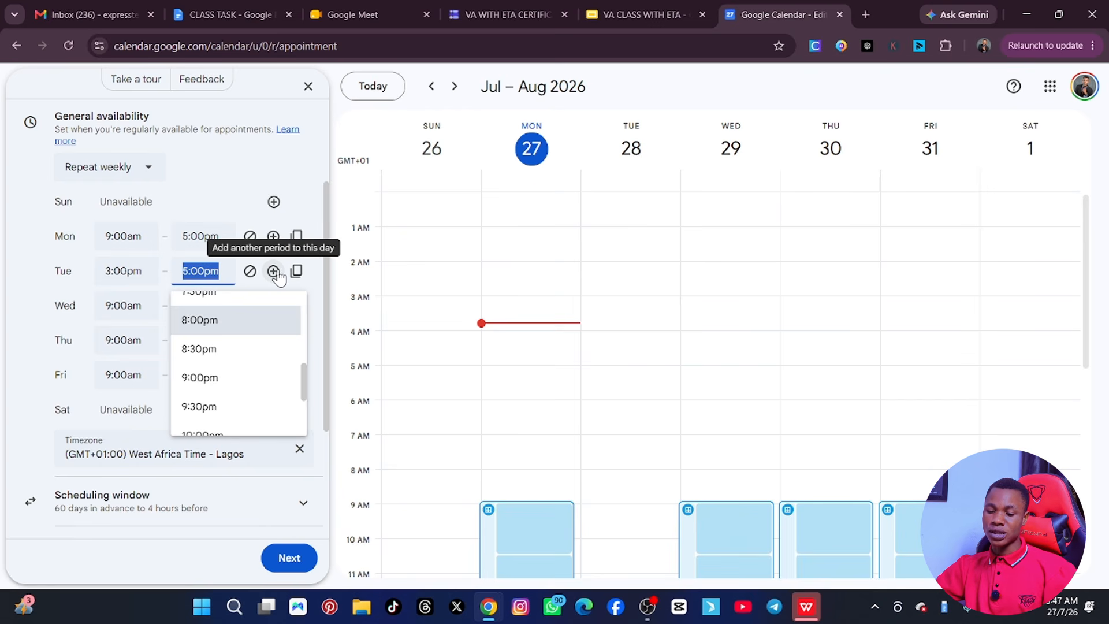
{"action": "left_click", "coordinate": [197, 193]}
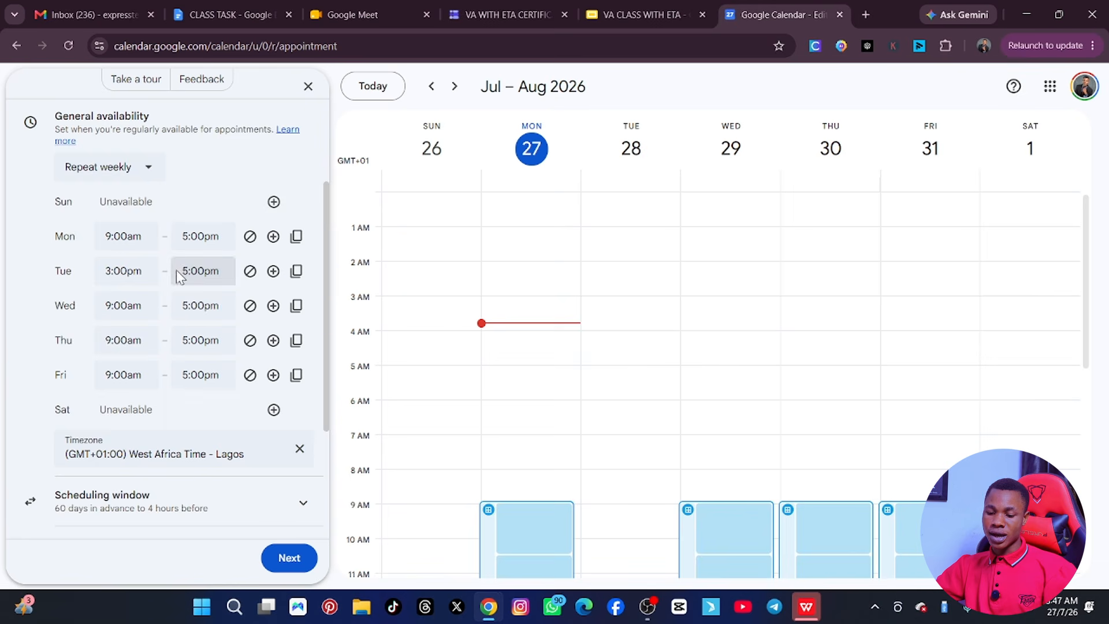
Expand the scheduling window and review the limits on how early and how late appointments can be booked
{"action": "scroll", "coordinate": [177, 283], "scroll_direction": "down", "scroll_amount": 3}
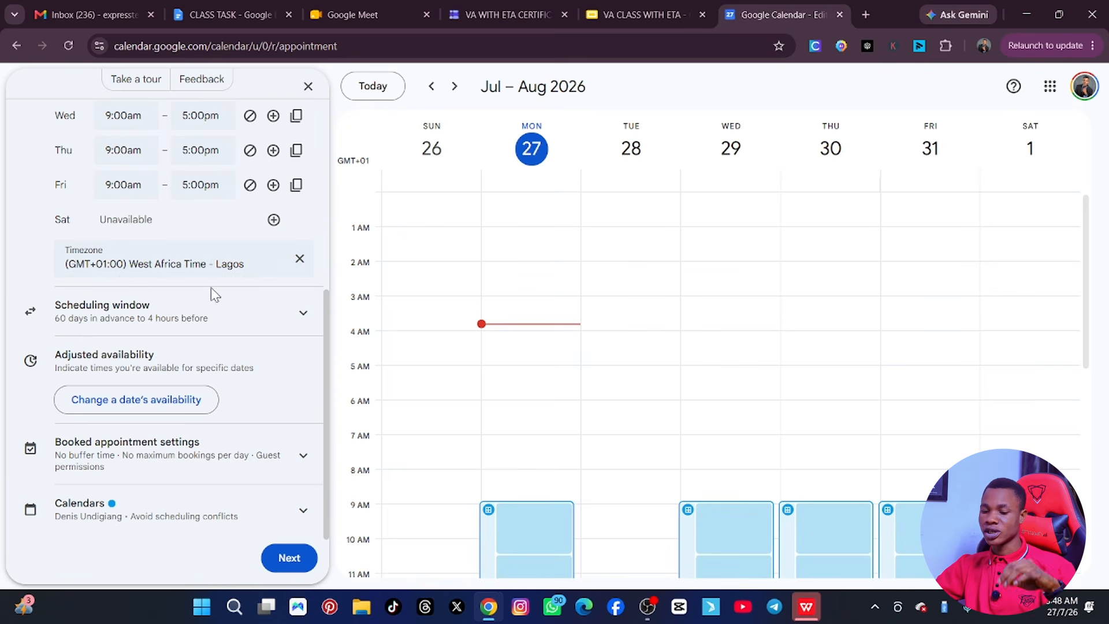
{"action": "left_click", "coordinate": [309, 314]}
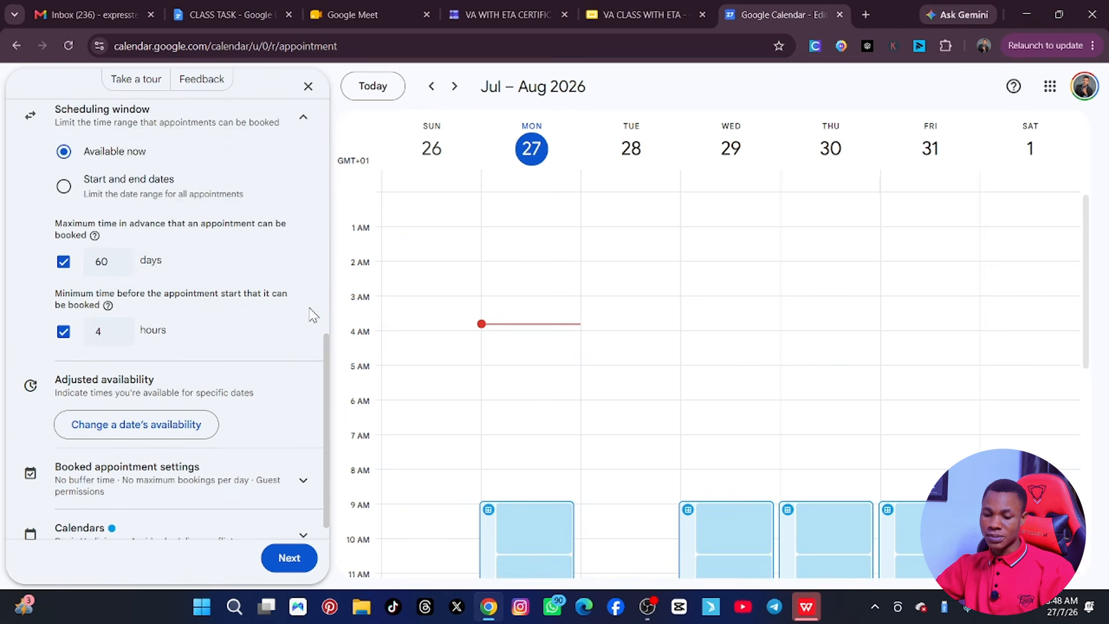
{"action": "scroll", "coordinate": [128, 245], "scroll_direction": "down", "scroll_amount": 1}
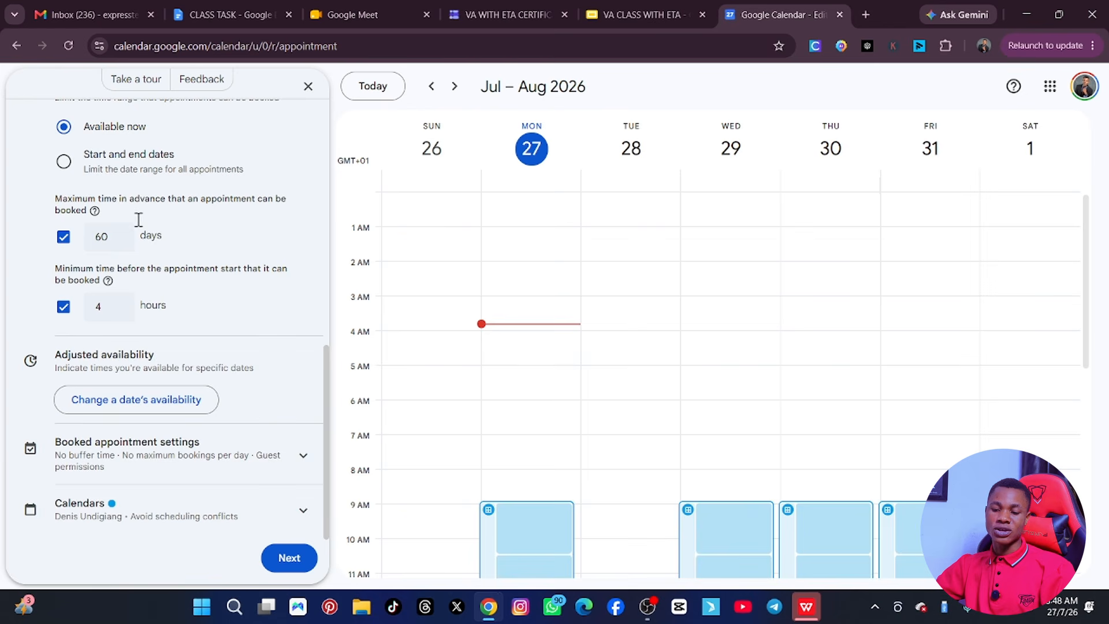
{"action": "scroll", "coordinate": [108, 188], "scroll_direction": "up", "scroll_amount": 4}
{"action": "scroll", "coordinate": [117, 233], "scroll_direction": "down", "scroll_amount": 4}
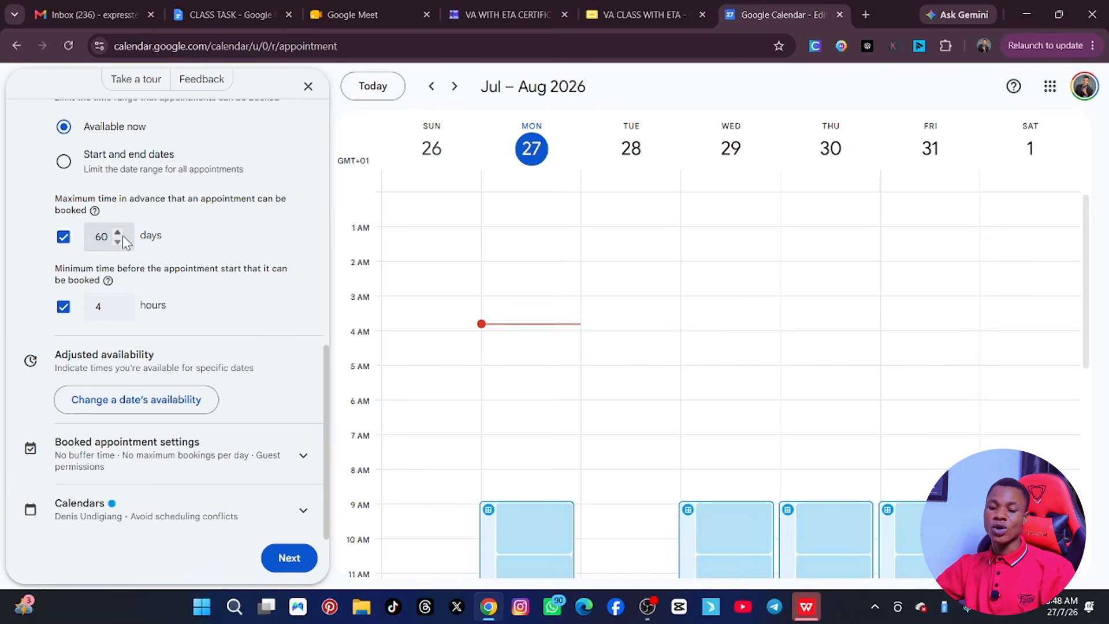
Collapse the scheduling window and review the booked appointment settings for buffer time, maximum bookings and guest permissions
{"action": "scroll", "coordinate": [124, 238], "scroll_direction": "up", "scroll_amount": 3}
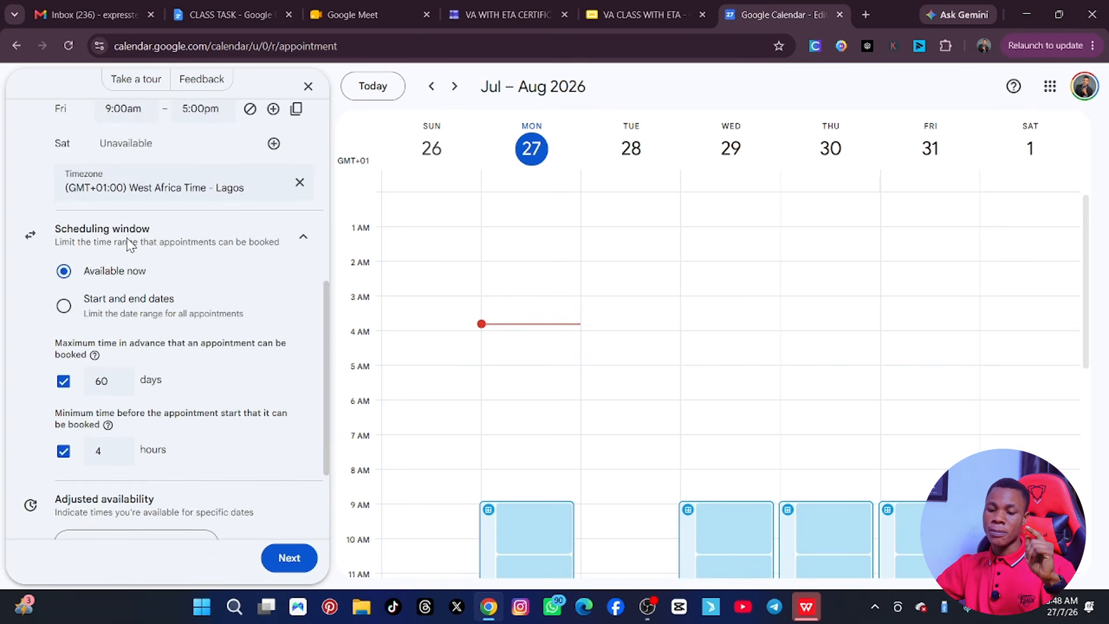
{"action": "left_click", "coordinate": [304, 237]}
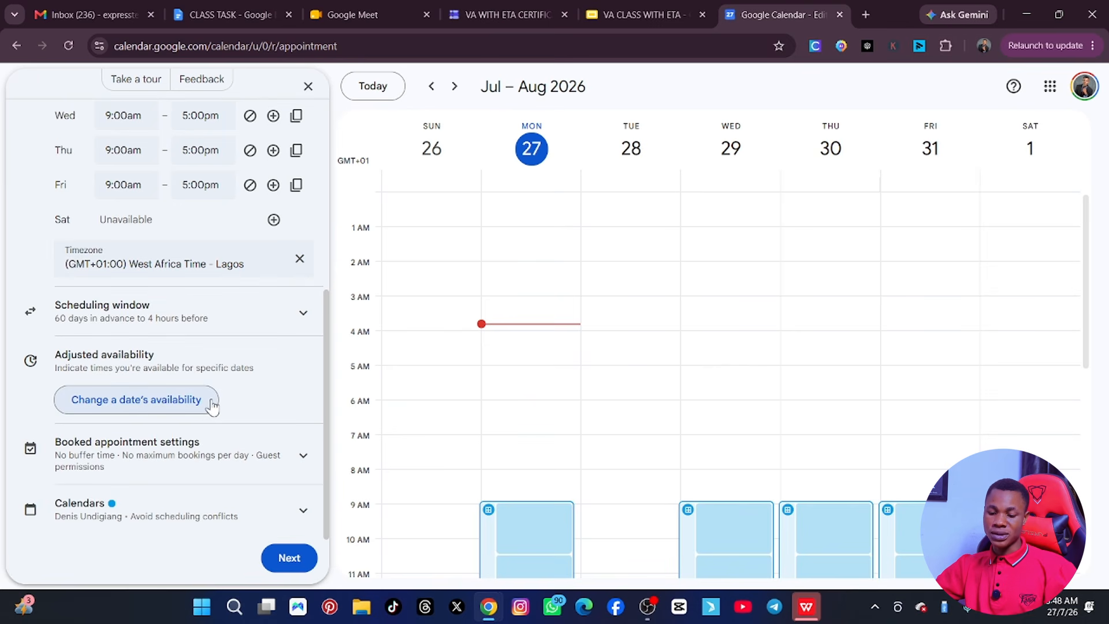
{"action": "left_click", "coordinate": [310, 453]}
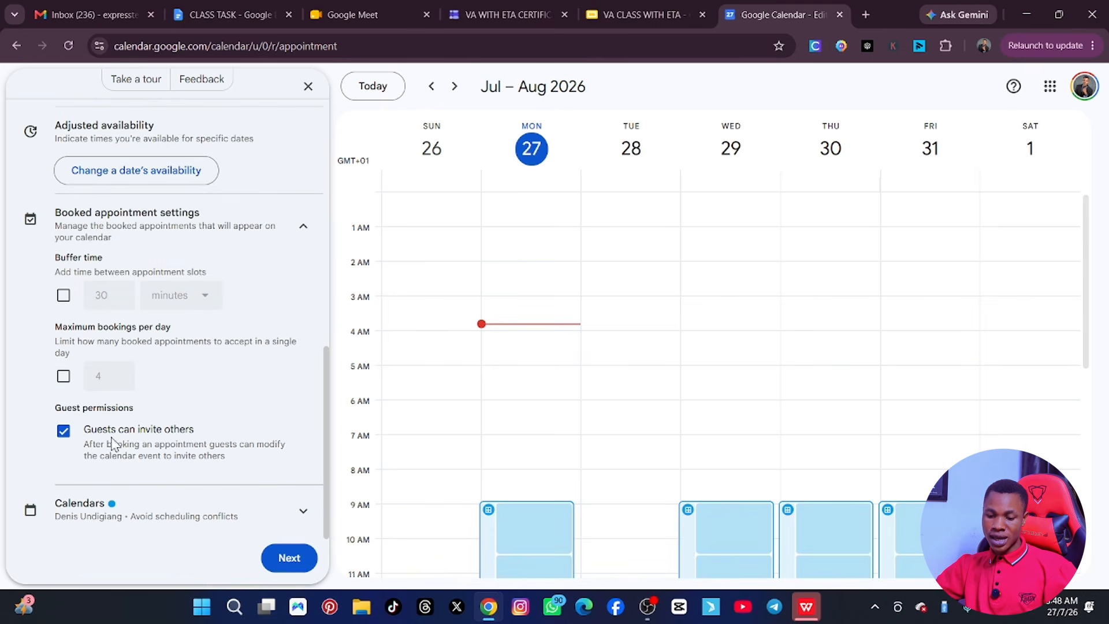
{"action": "left_click", "coordinate": [299, 227]}
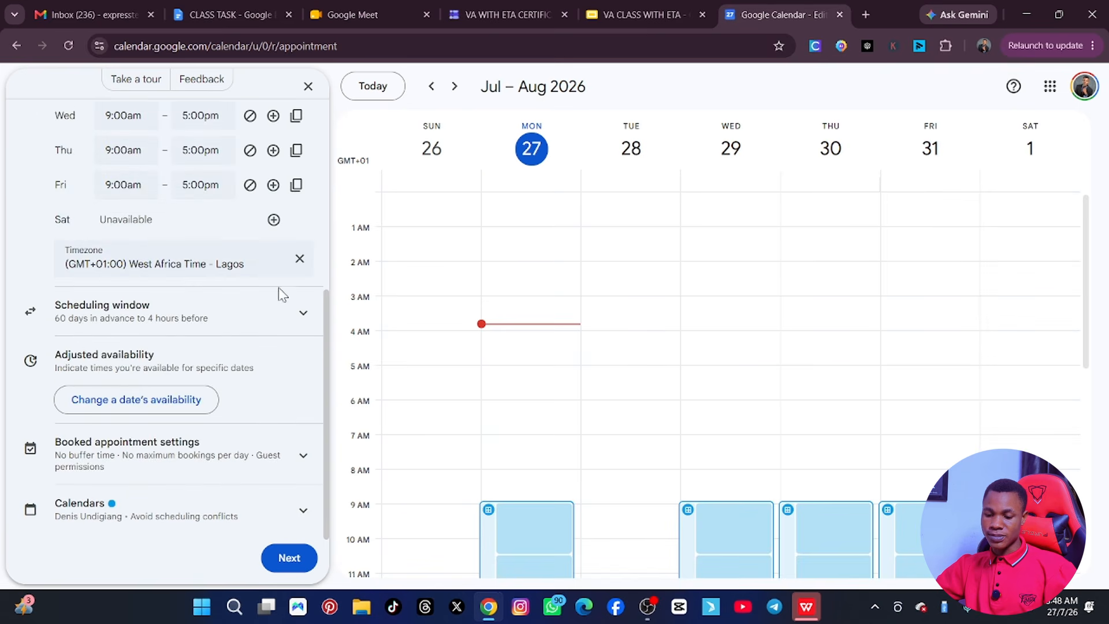
Expand the schedule's calendar settings and set the appointment color to red
{"action": "left_click", "coordinate": [303, 510]}
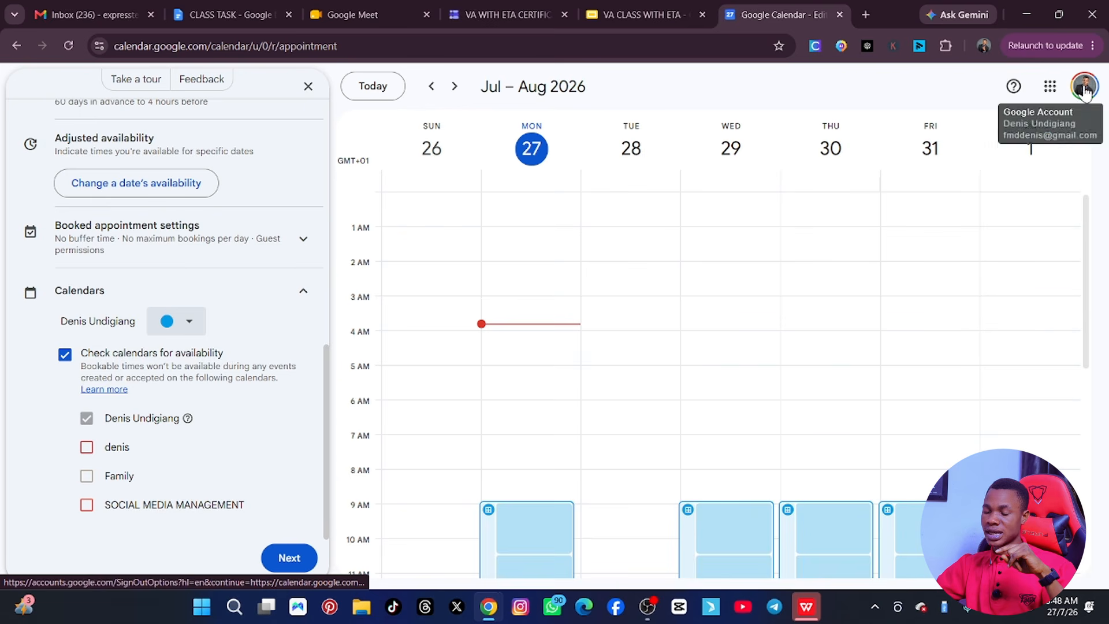
{"action": "left_click", "coordinate": [188, 324]}
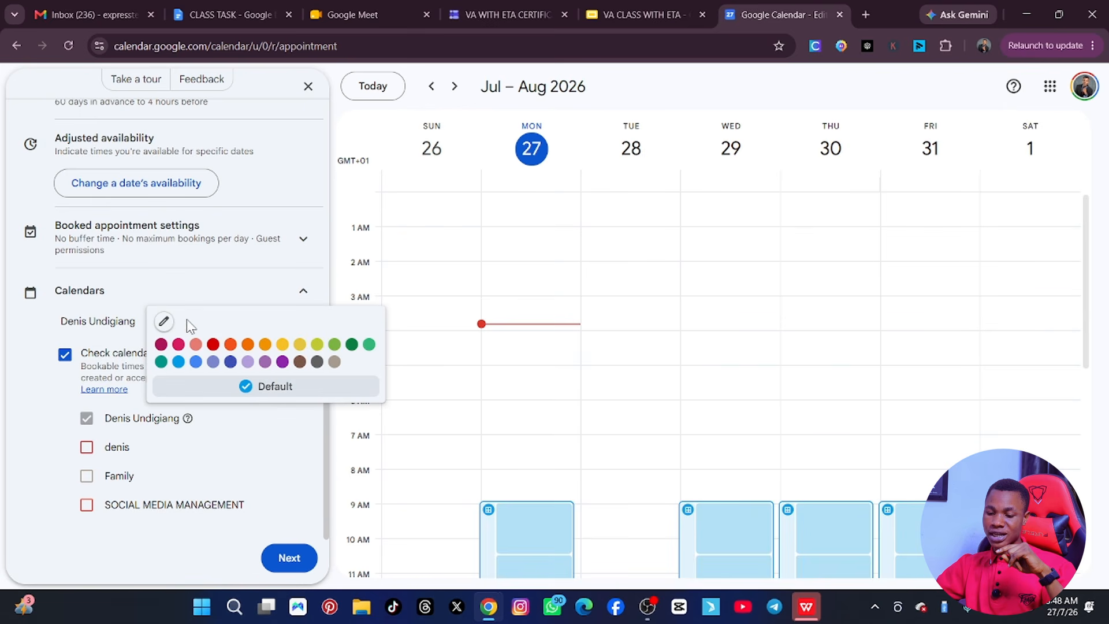
{"action": "left_click", "coordinate": [214, 345]}
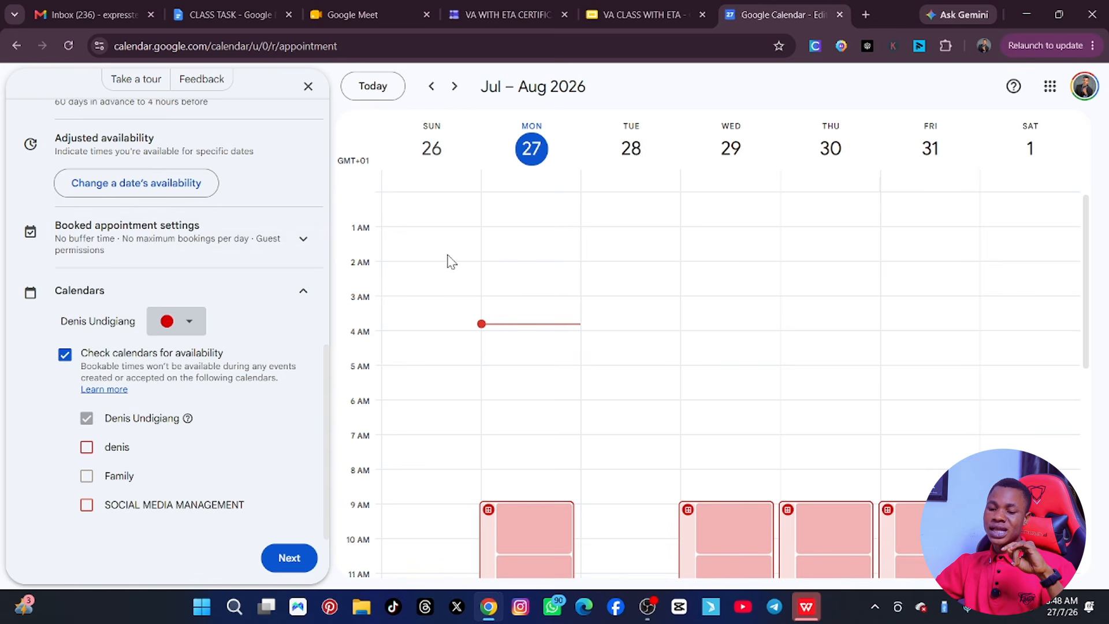
Examine the weekly availability hours against the bookable slots shown on the calendar grid
{"action": "scroll", "coordinate": [310, 263], "scroll_direction": "up", "scroll_amount": 5}
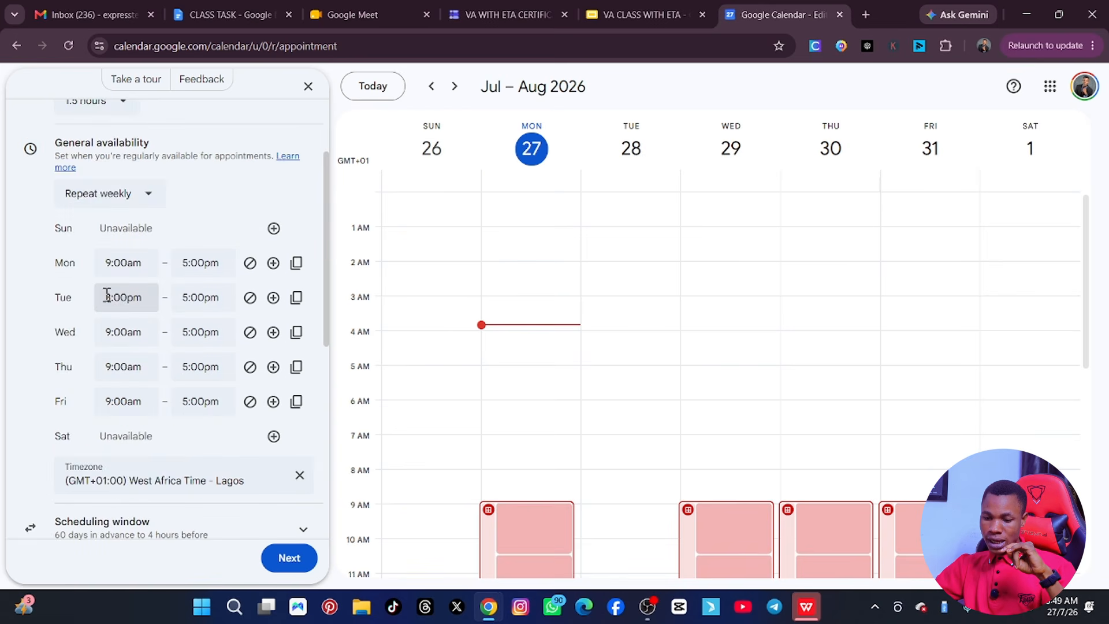
{"action": "scroll", "coordinate": [174, 271], "scroll_direction": "up", "scroll_amount": 2}
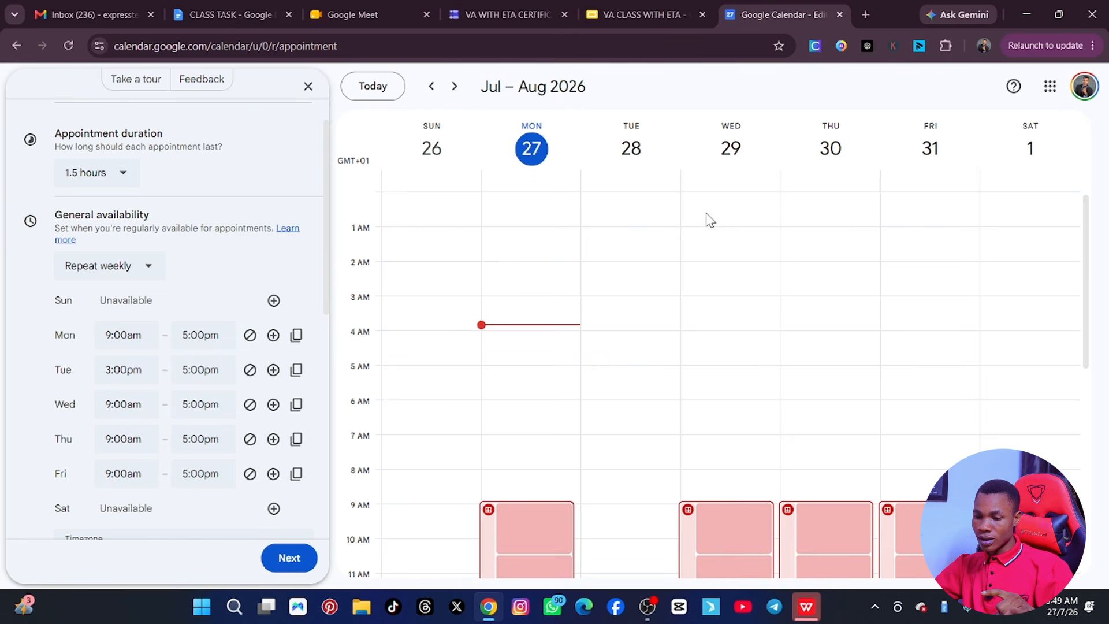
{"action": "scroll", "coordinate": [745, 248], "scroll_direction": "down", "scroll_amount": 4}
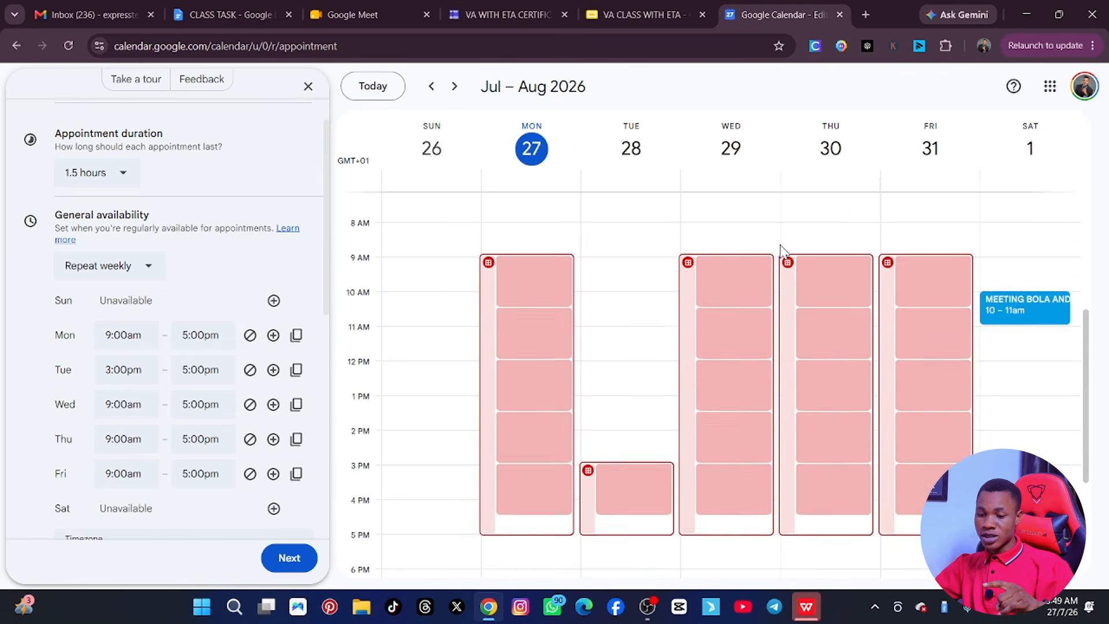
{"action": "scroll", "coordinate": [780, 249], "scroll_direction": "up", "scroll_amount": 4}
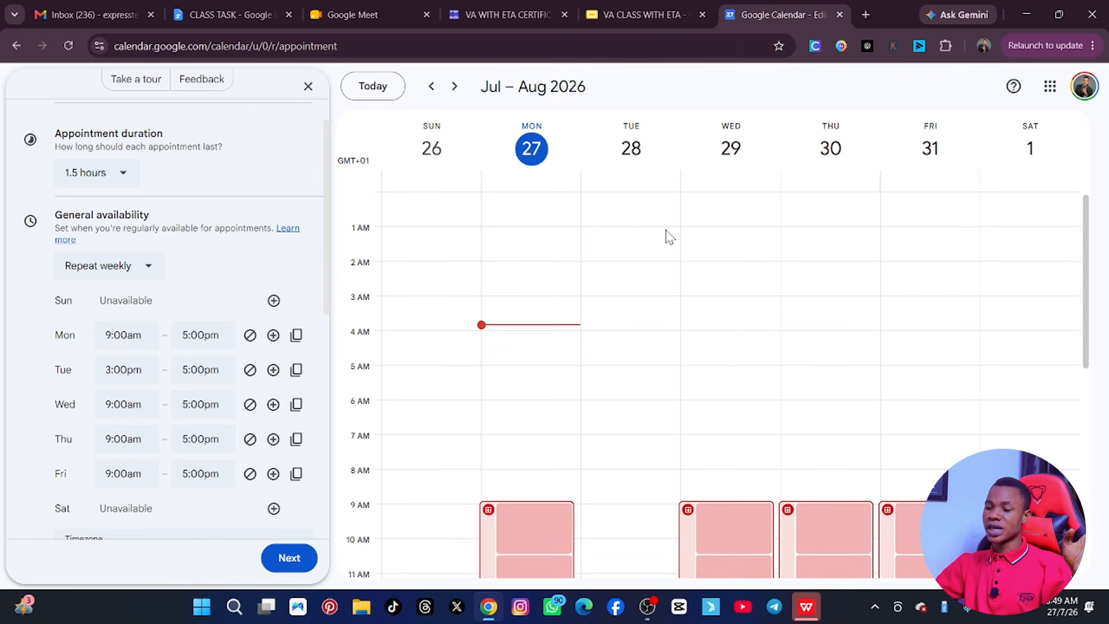
{"action": "scroll", "coordinate": [128, 335], "scroll_direction": "down", "scroll_amount": 1}
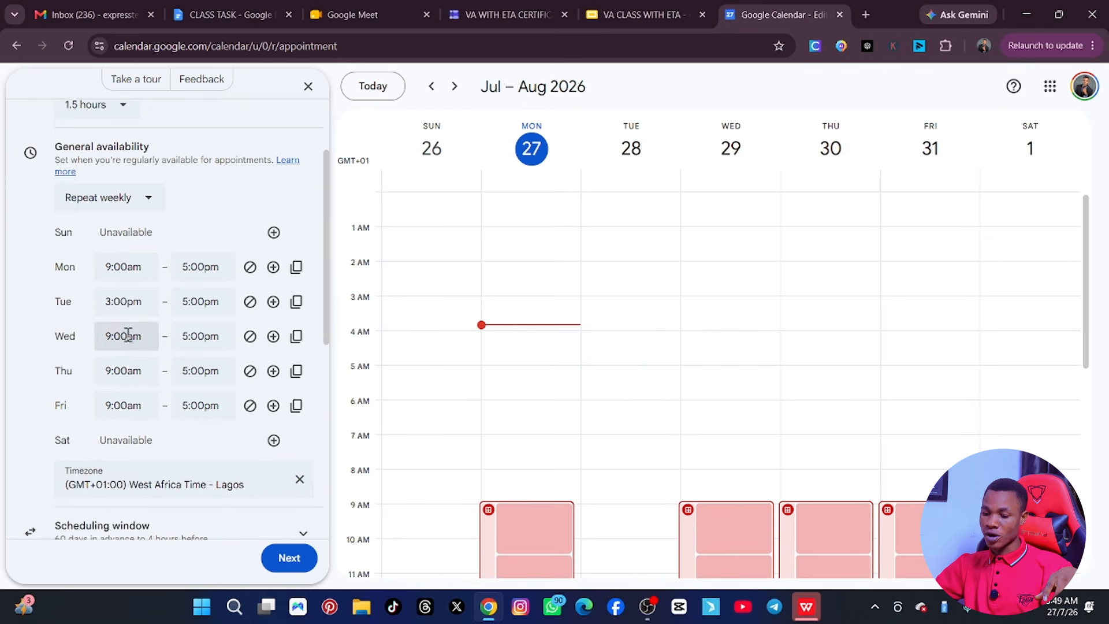
{"action": "scroll", "coordinate": [128, 335], "scroll_direction": "down", "scroll_amount": 1}
{"action": "scroll", "coordinate": [740, 369], "scroll_direction": "down", "scroll_amount": 3}
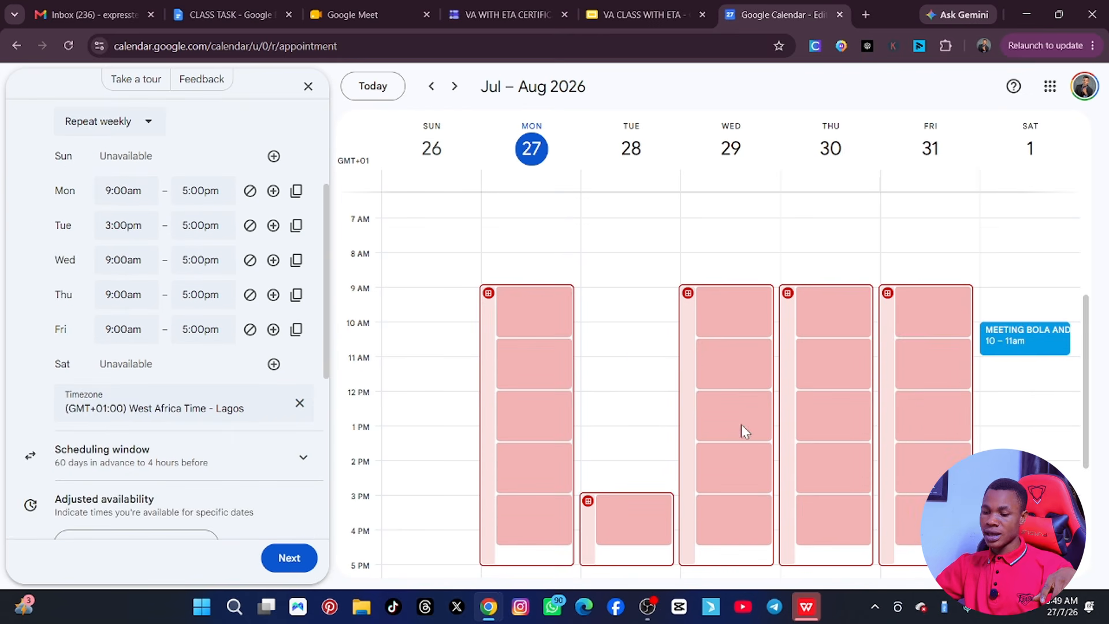
{"action": "scroll", "coordinate": [273, 453], "scroll_direction": "down", "scroll_amount": 5}
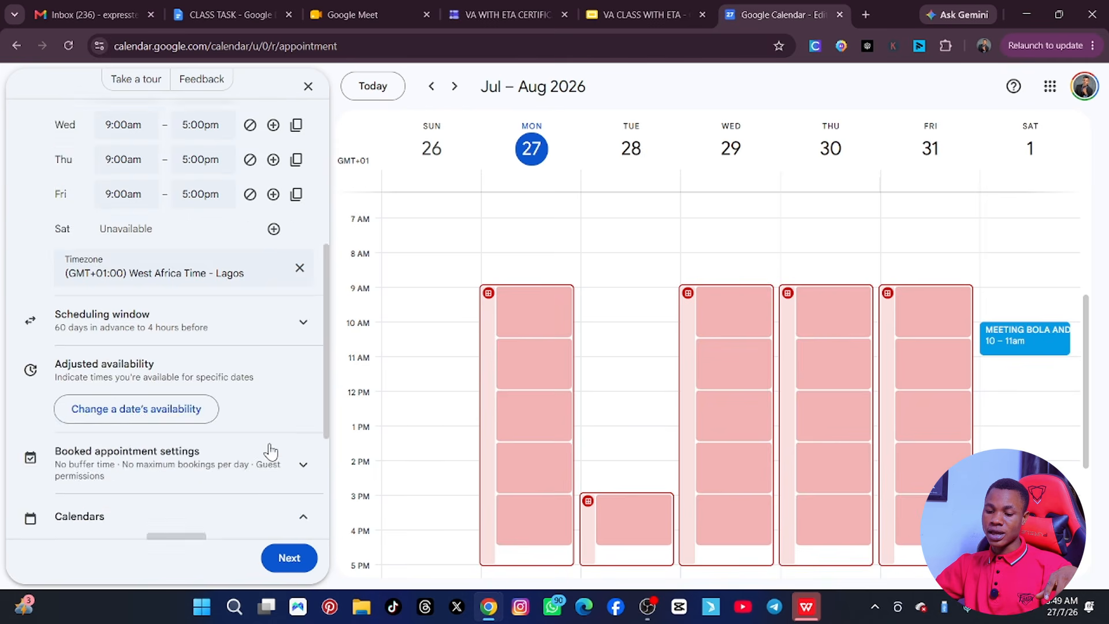
Proceed to the booking page details and set the meeting location to Google Meet video conferencing
{"action": "left_click", "coordinate": [266, 553]}
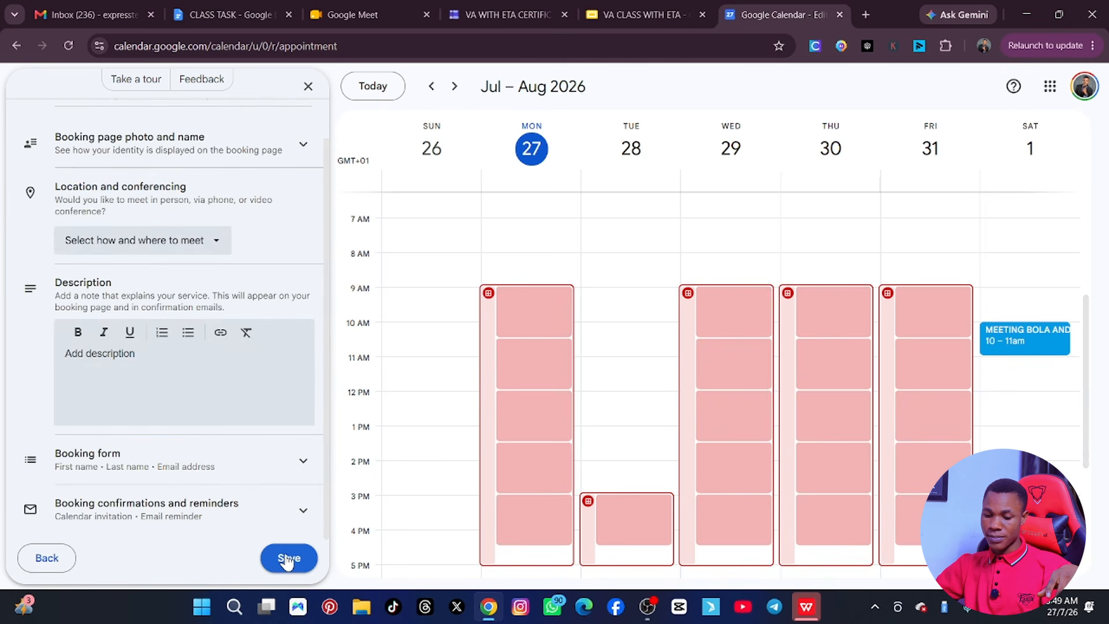
{"action": "left_click", "coordinate": [193, 245]}
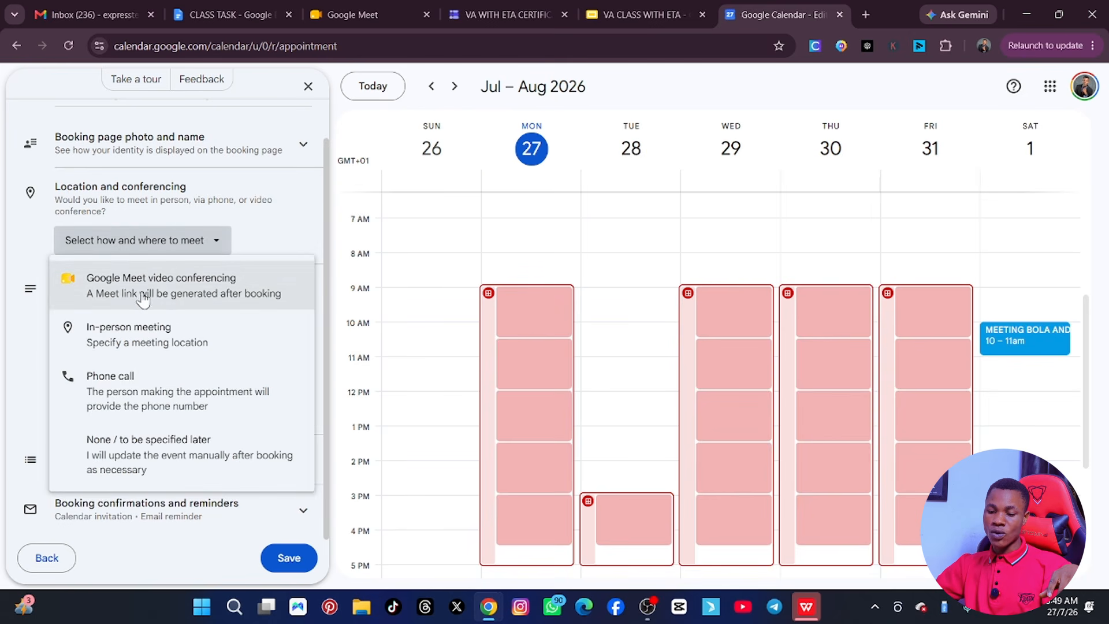
{"action": "left_click", "coordinate": [164, 292]}
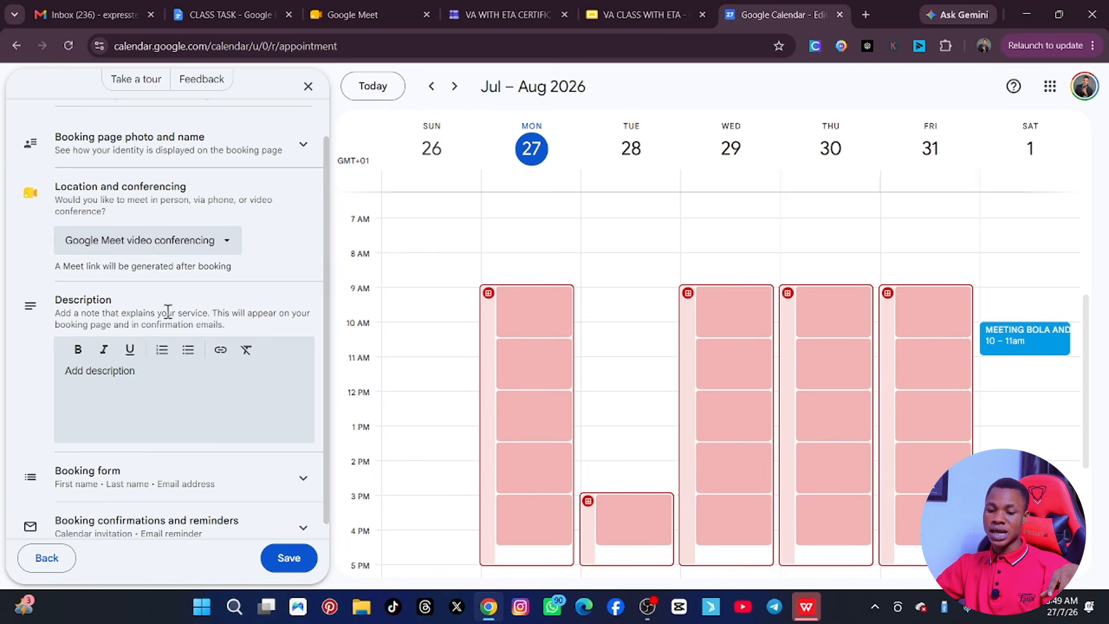
Look over the description and booking form sections, and close the appointment schedule, discarding its unsaved changes
{"action": "scroll", "coordinate": [151, 294], "scroll_direction": "down", "scroll_amount": 1}
{"action": "left_click", "coordinate": [146, 369]}
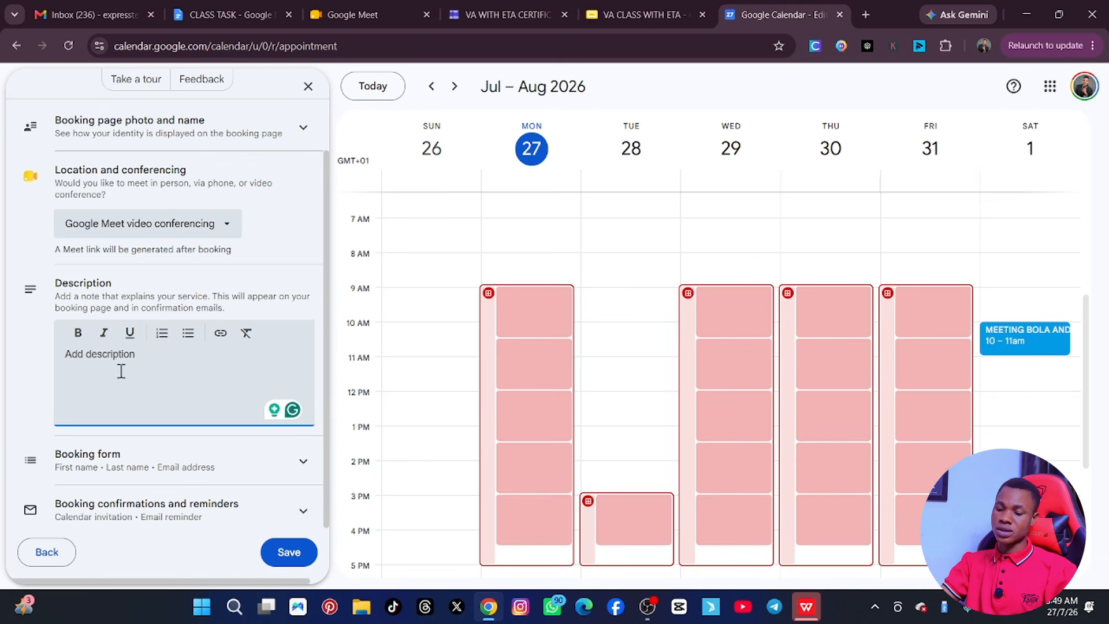
{"action": "scroll", "coordinate": [171, 416], "scroll_direction": "down", "scroll_amount": 1}
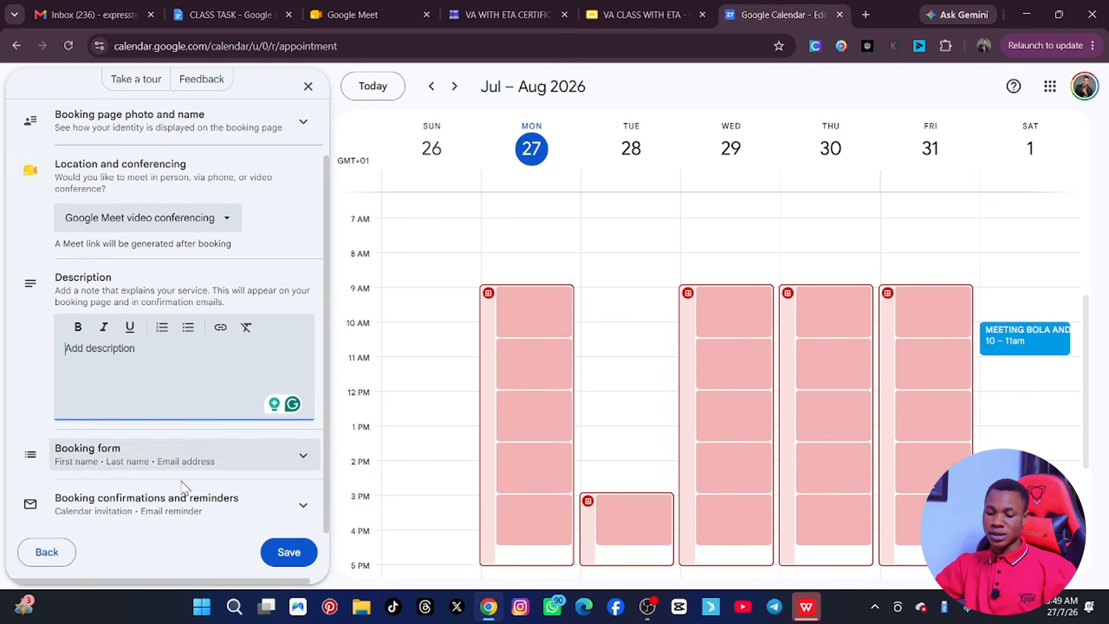
{"action": "left_click", "coordinate": [288, 552]}
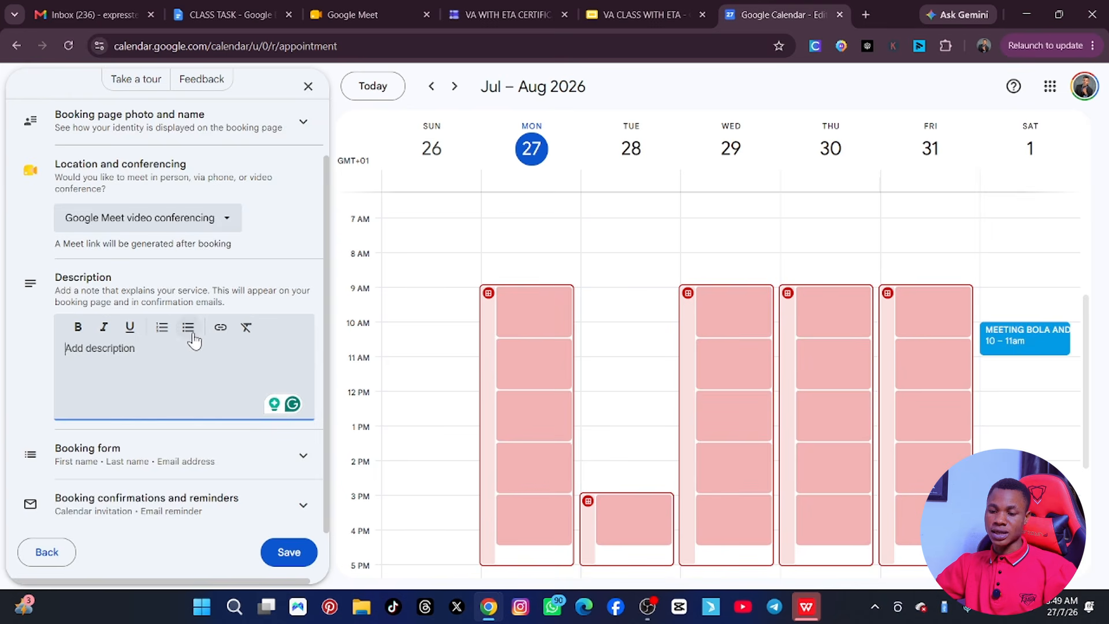
{"action": "scroll", "coordinate": [242, 382], "scroll_direction": "up", "scroll_amount": 1}
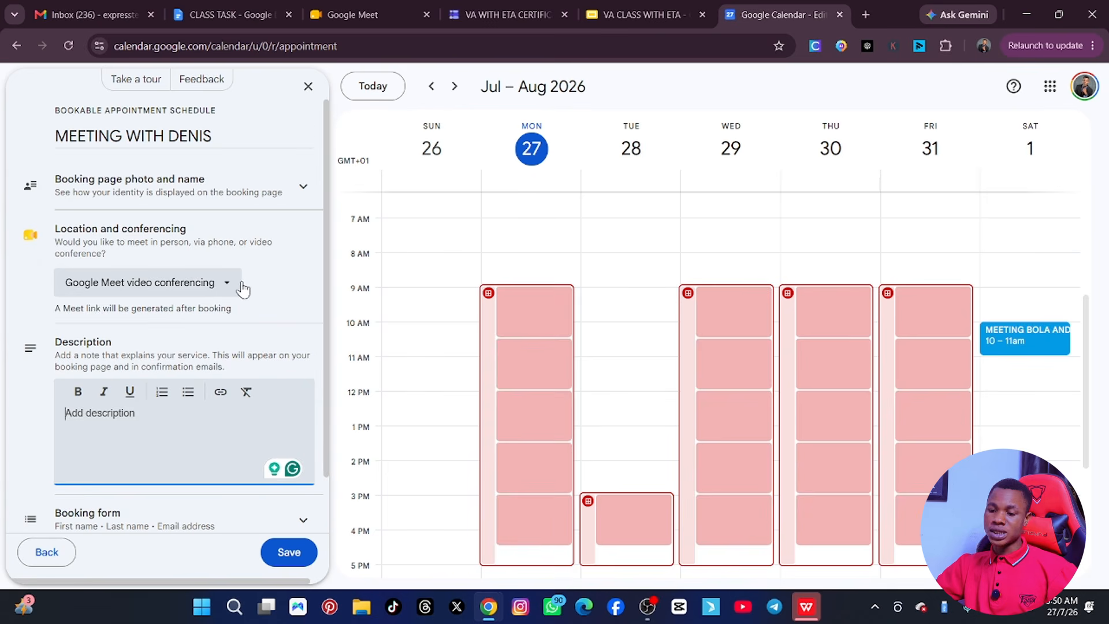
{"action": "left_click", "coordinate": [310, 88]}
{"action": "left_click", "coordinate": [623, 359]}
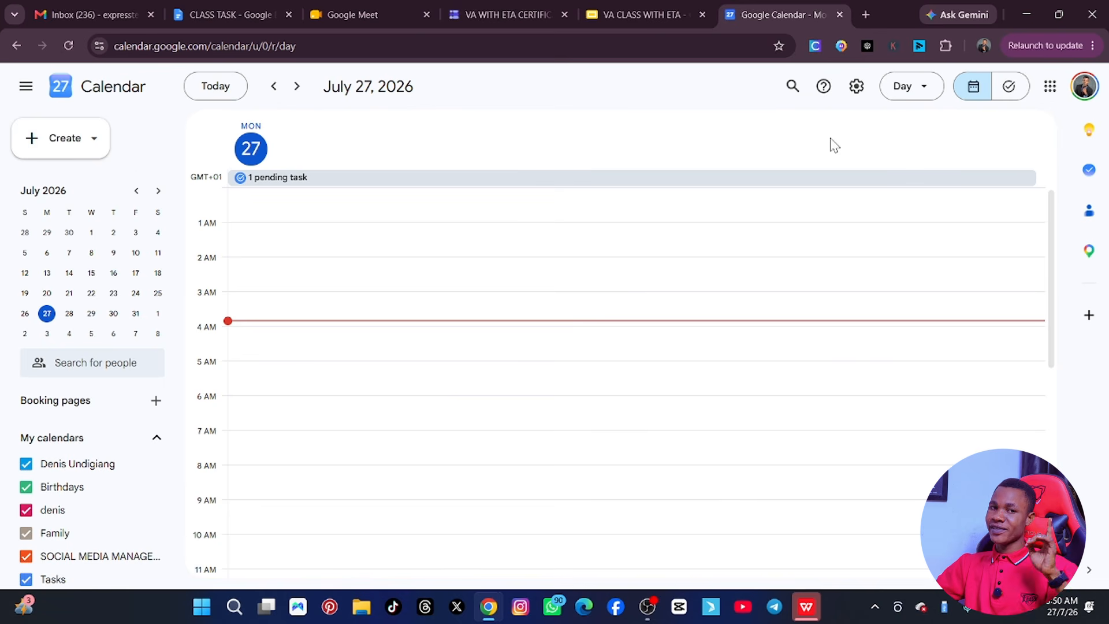
Create a new calendar event titled MEETIONG followed by the host's first name
{"action": "left_click", "coordinate": [60, 152]}
{"action": "left_click", "coordinate": [62, 186]}
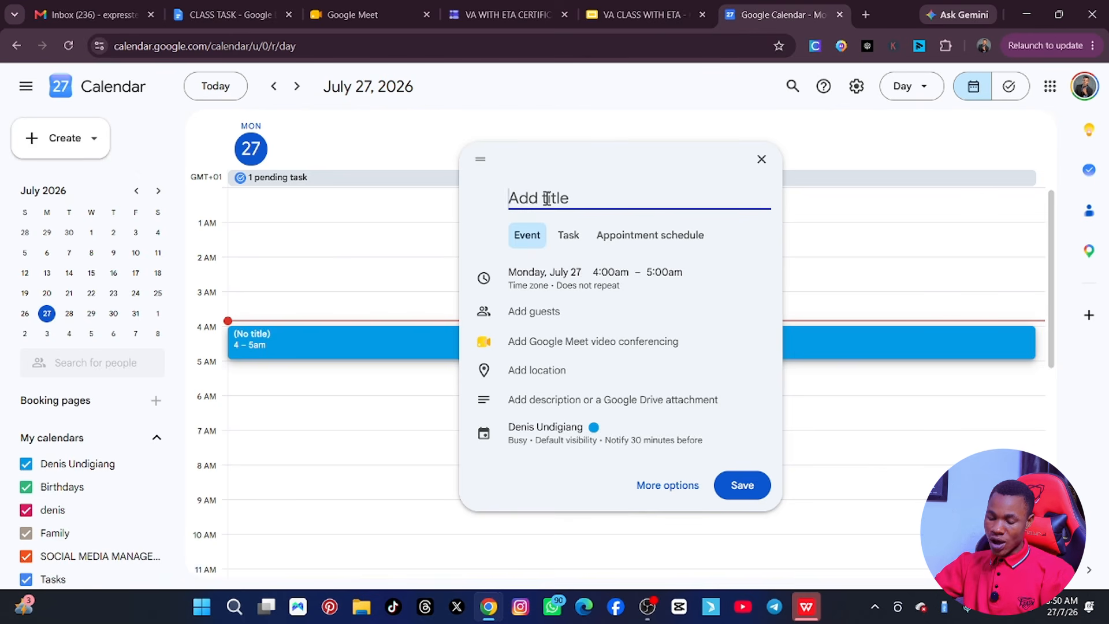
{"action": "type", "text": "MEETION"}
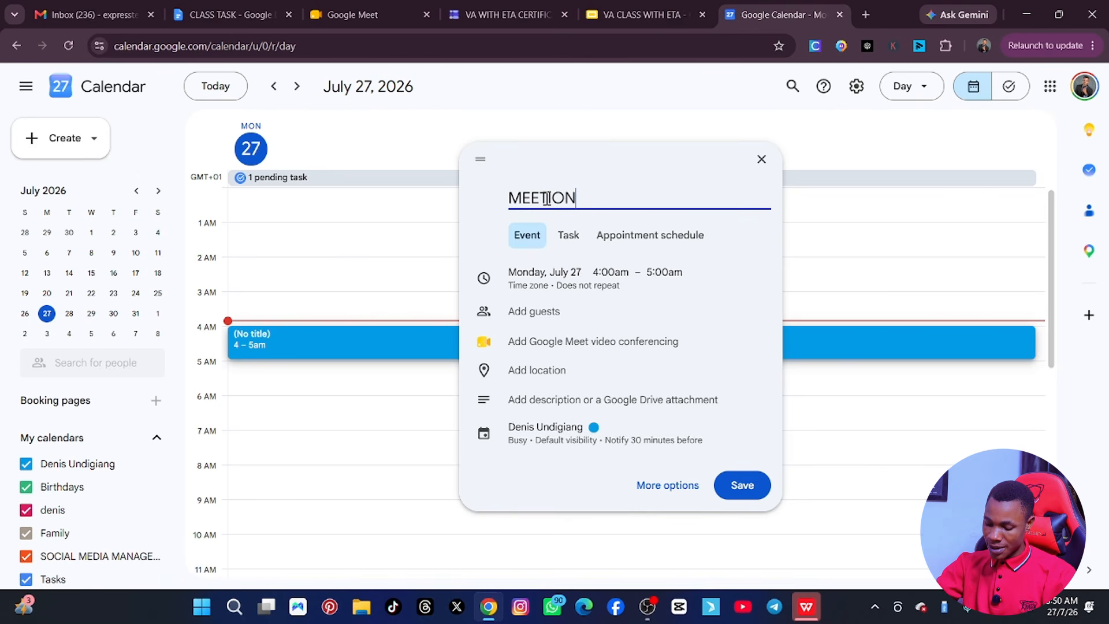
{"action": "type", "text": "G DENOS"}
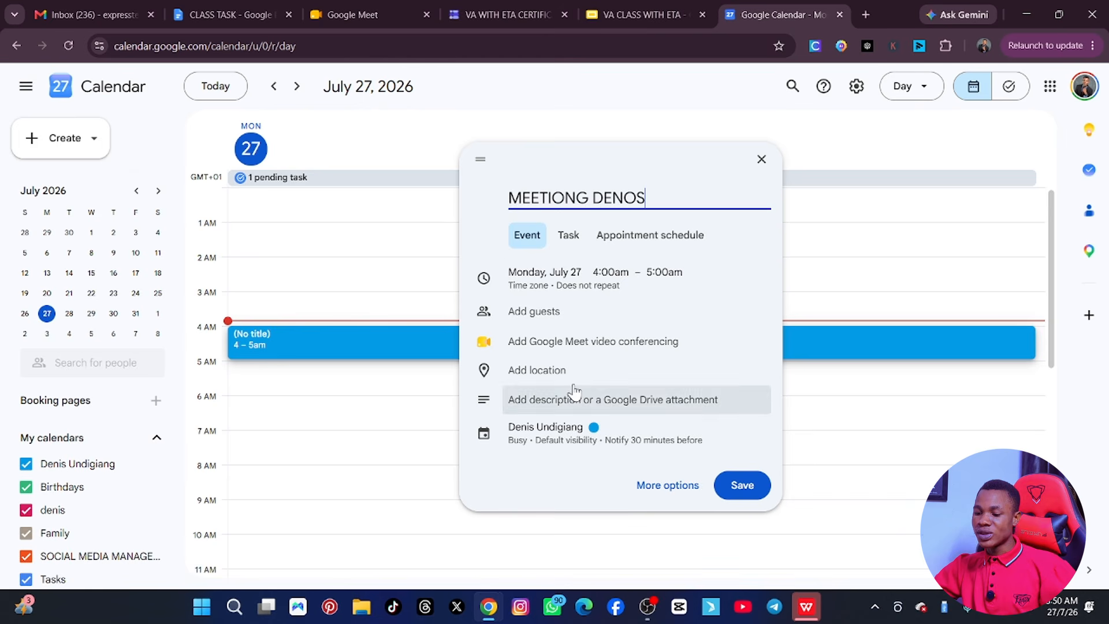
Review the event's end-time choices and recurrence options
{"action": "left_click", "coordinate": [659, 286]}
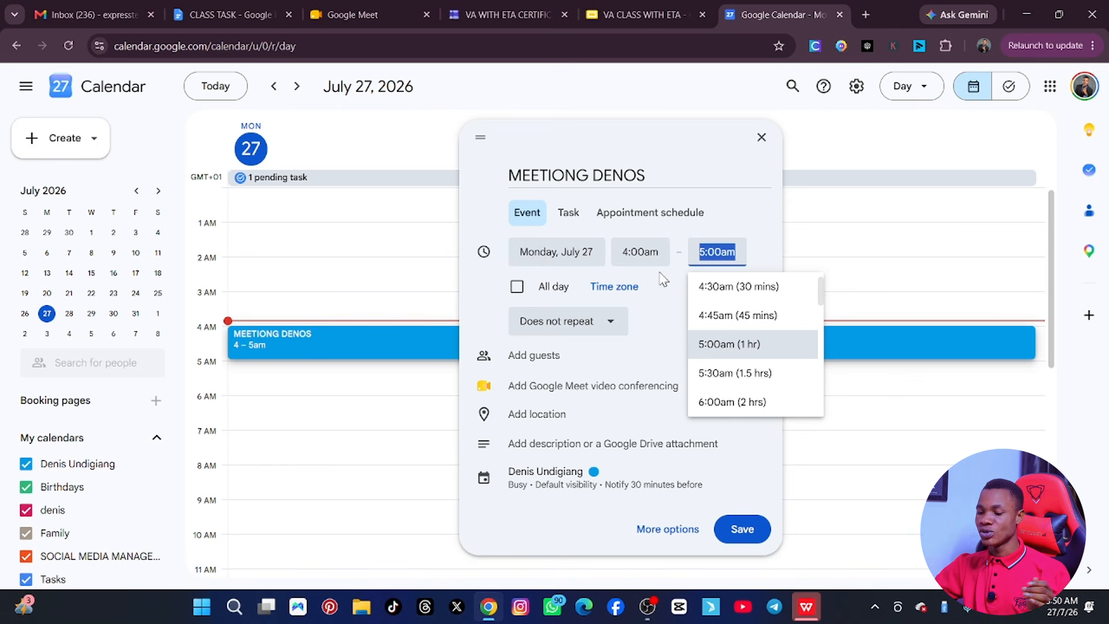
{"action": "left_click", "coordinate": [610, 322]}
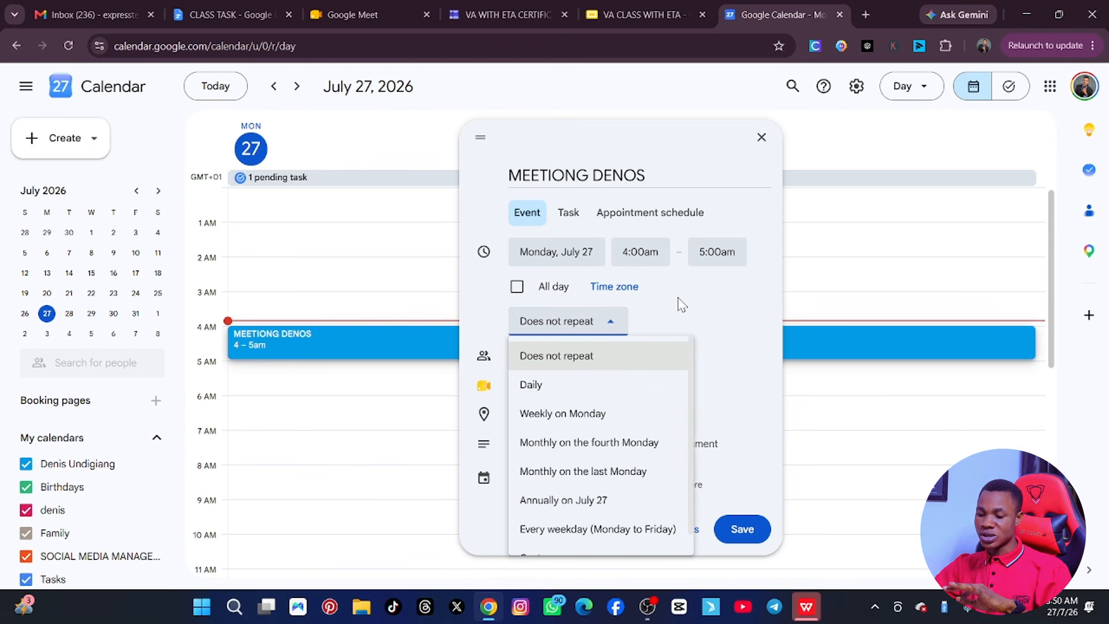
{"action": "left_click", "coordinate": [602, 320]}
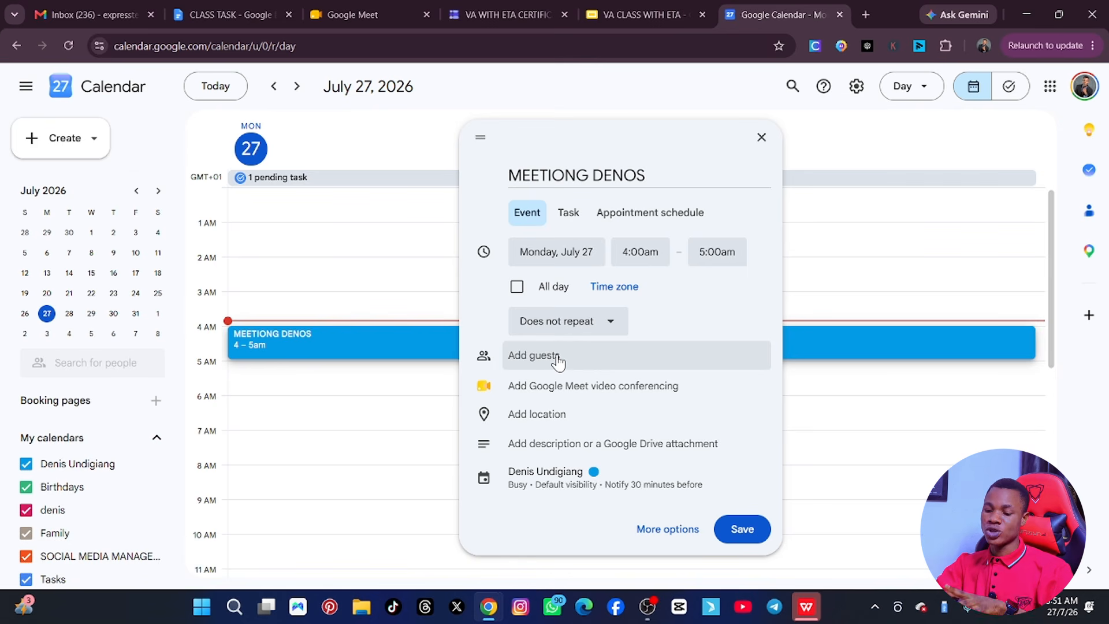
Add Google Meet video conferencing to the event, check its availability and notification settings, and save it
{"action": "left_click", "coordinate": [589, 387]}
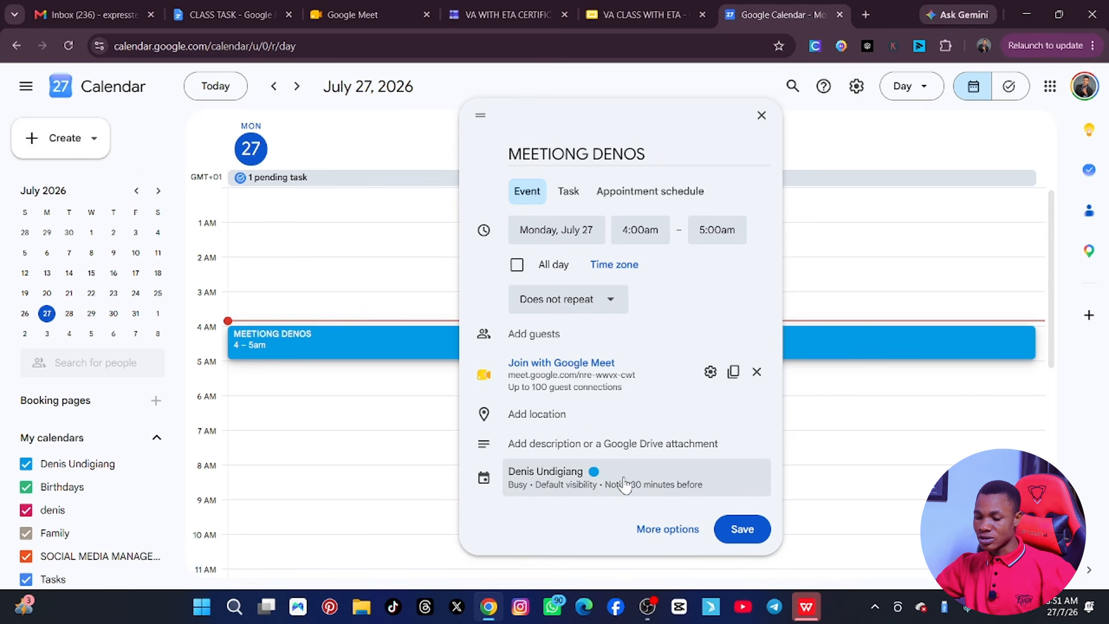
{"action": "left_click", "coordinate": [605, 485]}
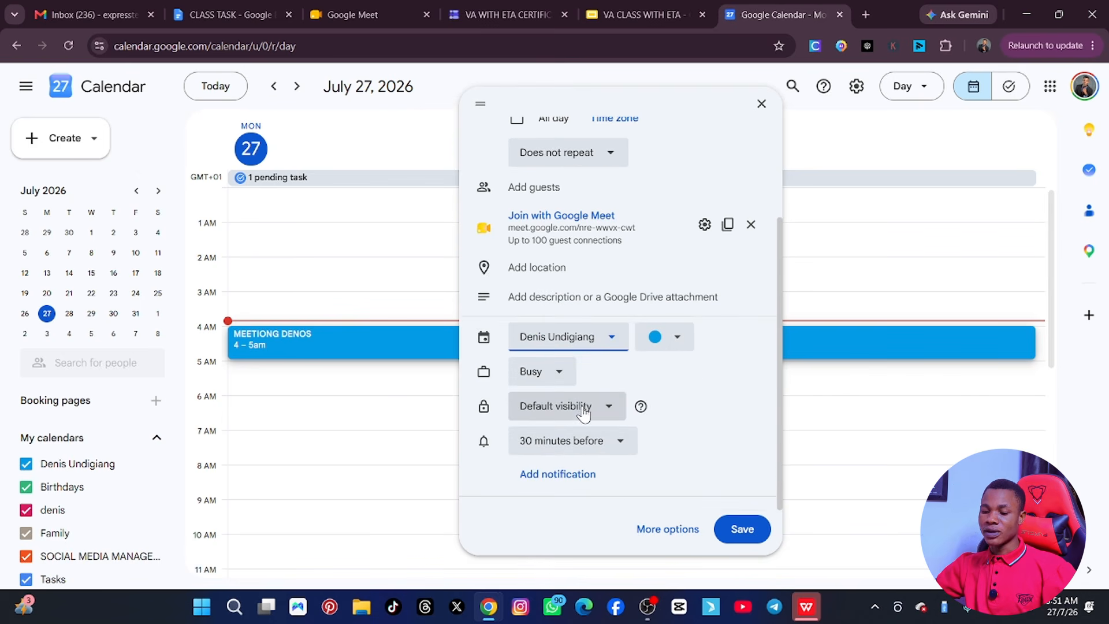
{"action": "scroll", "coordinate": [584, 407], "scroll_direction": "up", "scroll_amount": 3}
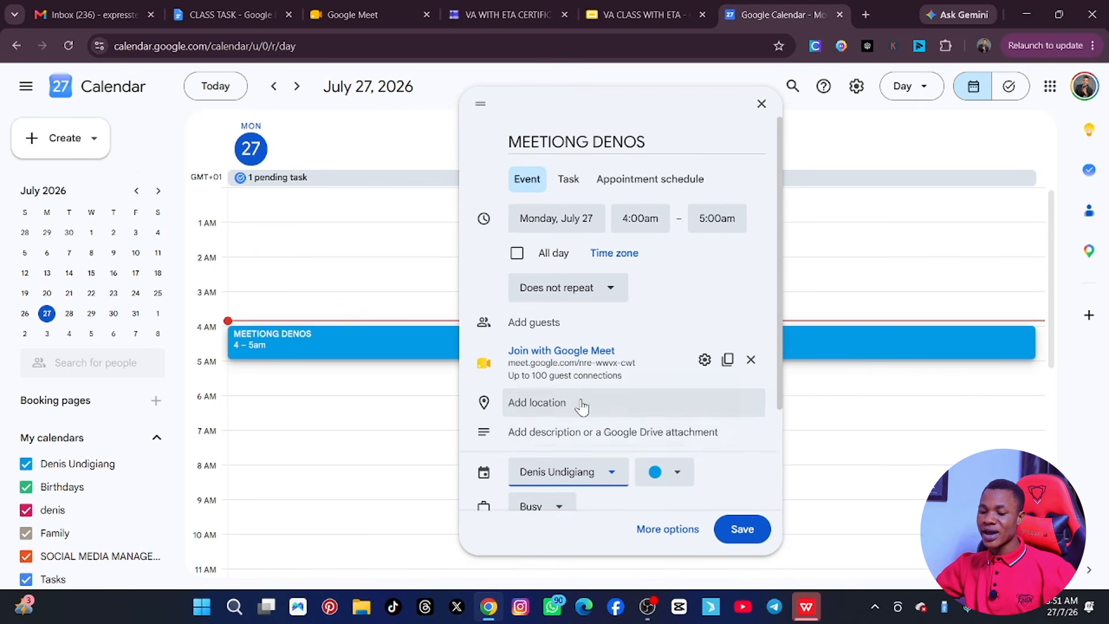
{"action": "left_click", "coordinate": [744, 530]}
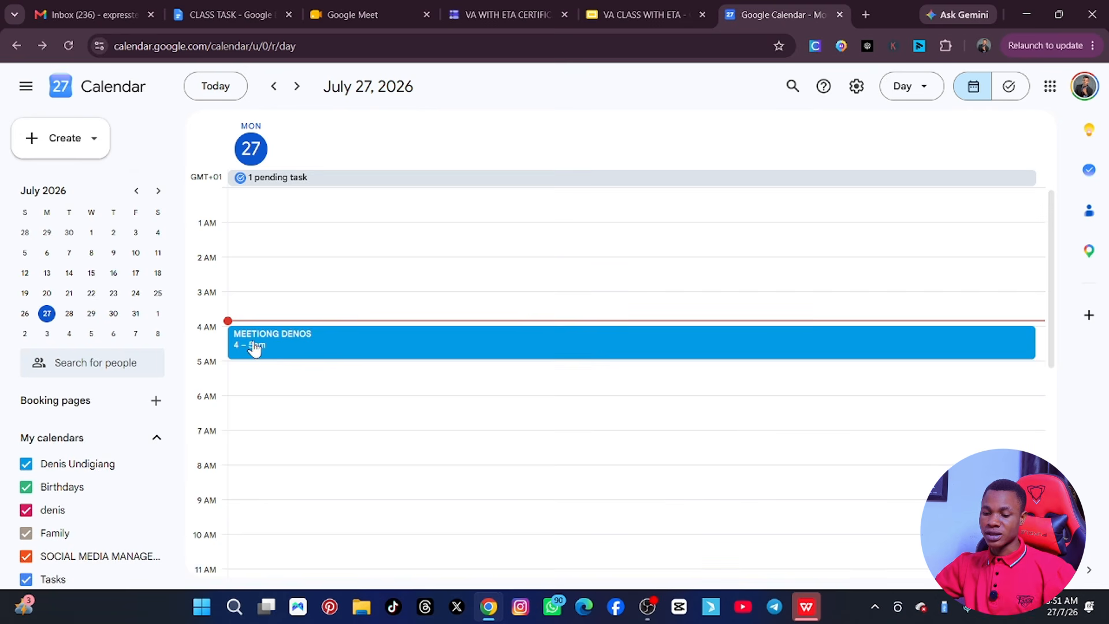
Create an untitled event on Thursday, July 30 from 4:00am to 5:00am and save it
{"action": "left_click", "coordinate": [69, 157]}
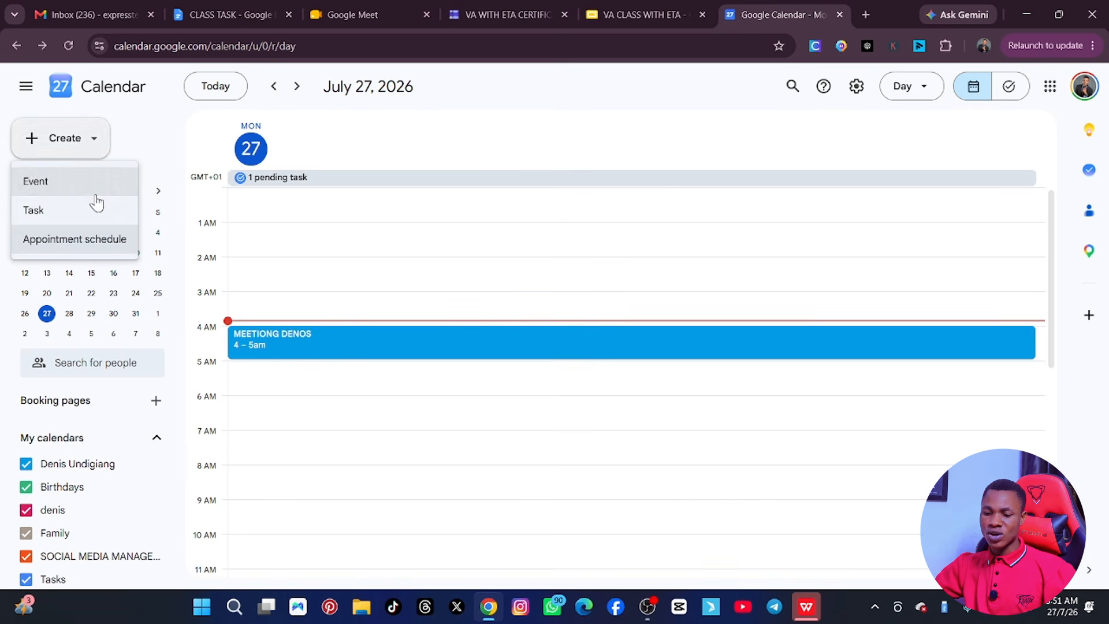
{"action": "left_click", "coordinate": [64, 188]}
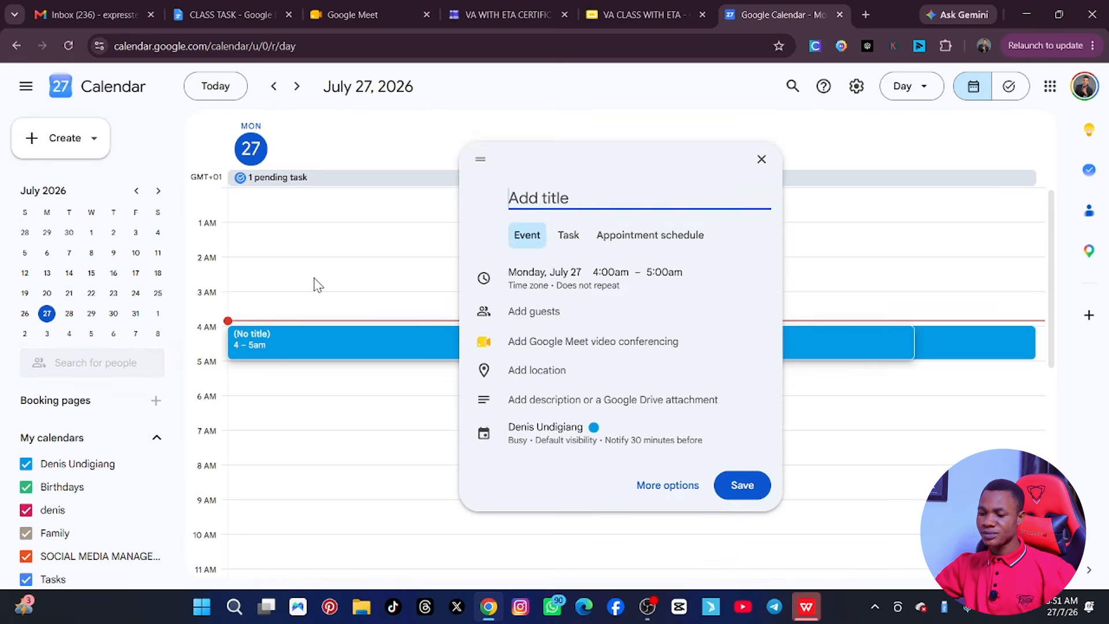
{"action": "left_click", "coordinate": [612, 286]}
{"action": "left_click", "coordinate": [580, 246]}
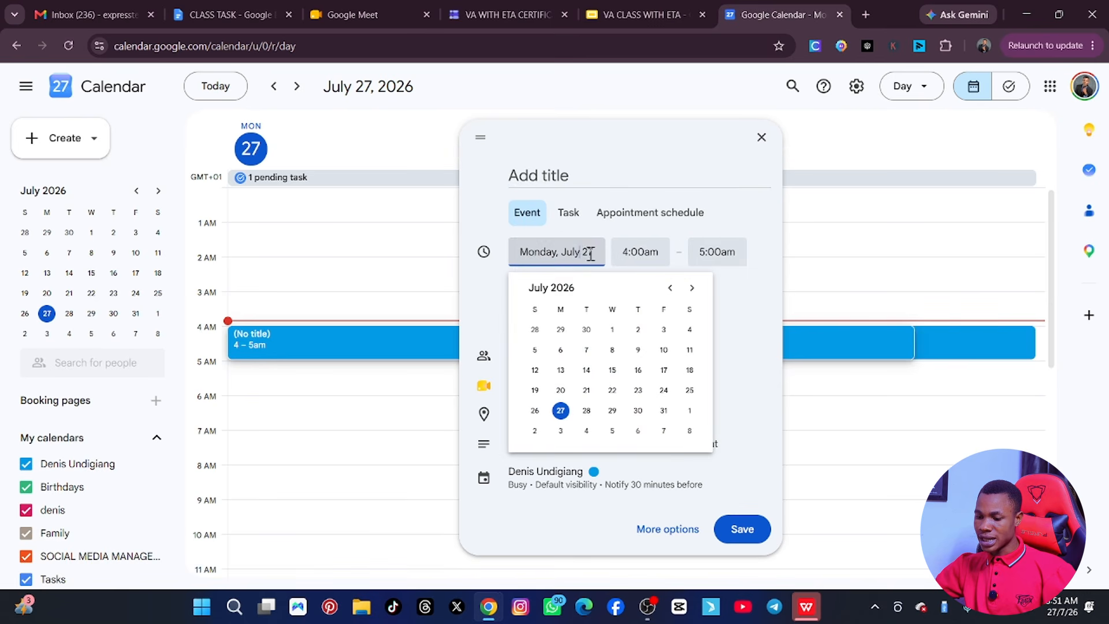
{"action": "left_click", "coordinate": [587, 414]}
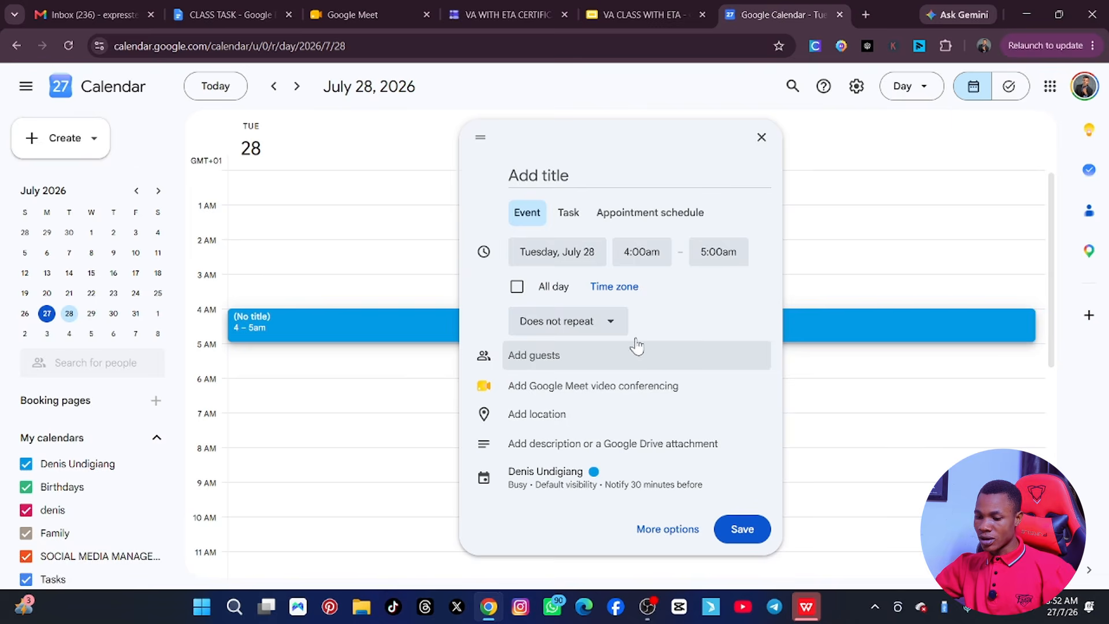
{"action": "left_click", "coordinate": [595, 263]}
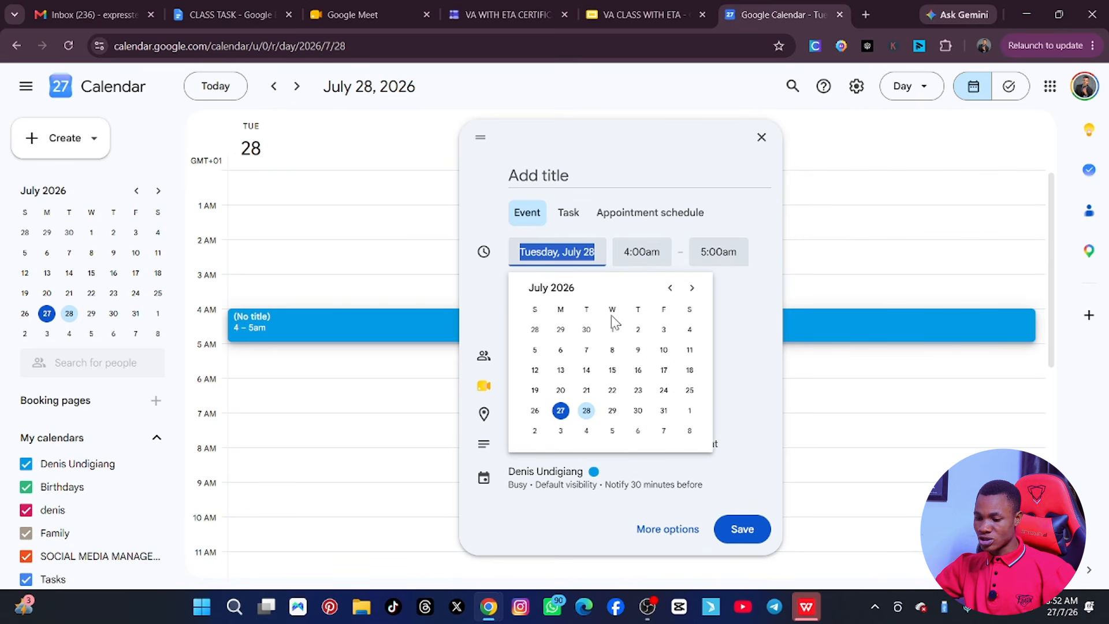
{"action": "left_click", "coordinate": [638, 410]}
{"action": "left_click", "coordinate": [653, 252]}
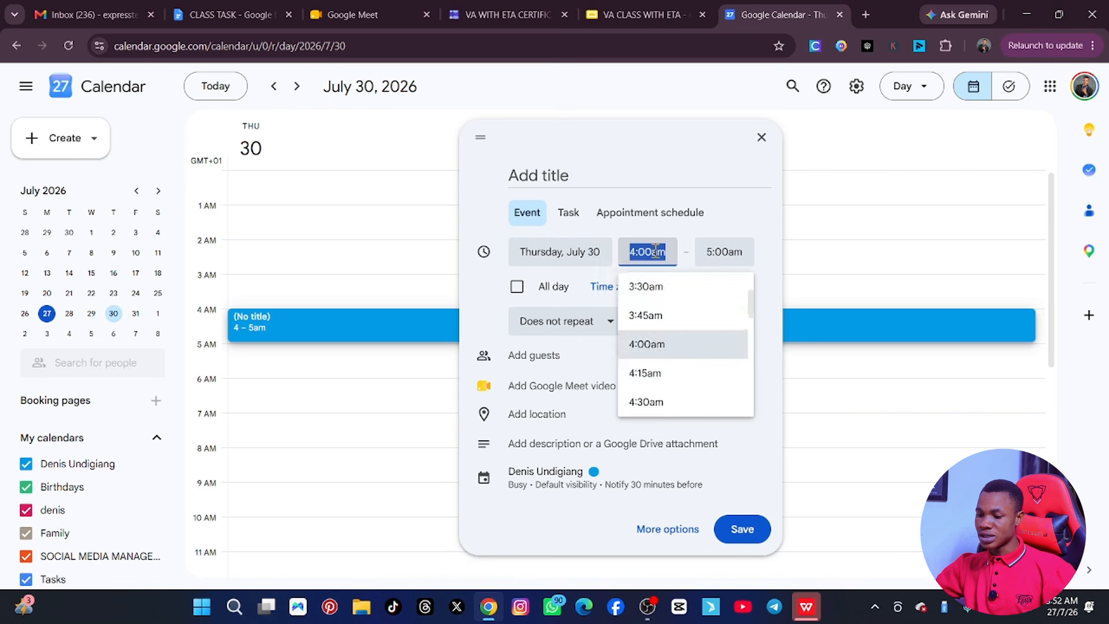
{"action": "left_click", "coordinate": [594, 175]}
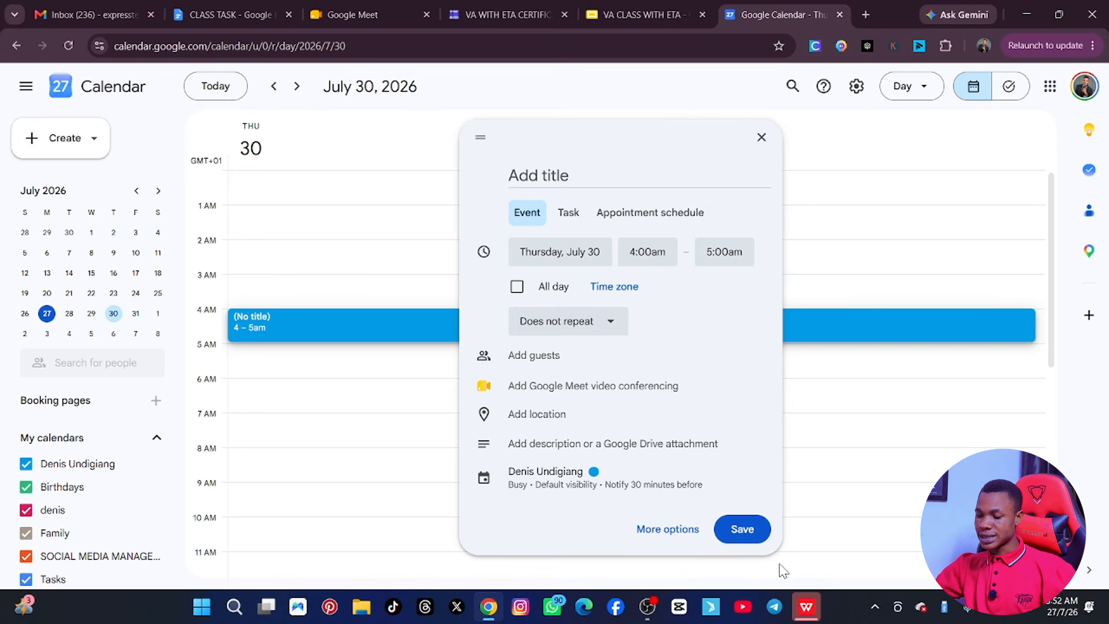
{"action": "left_click", "coordinate": [743, 528]}
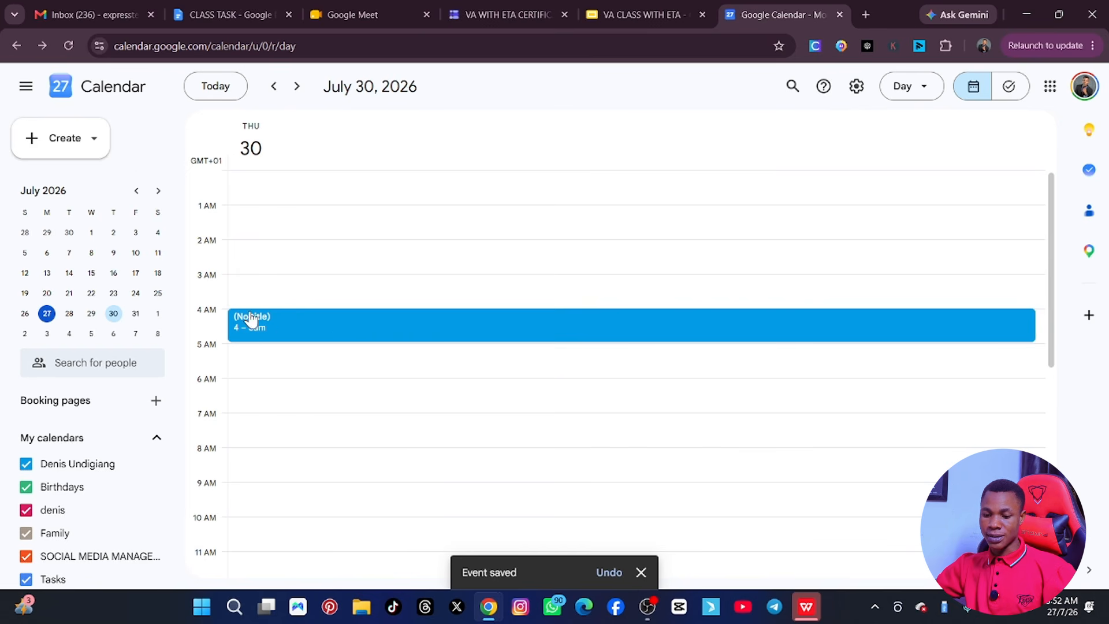
Review the day schedules for July 27 and July 15, and look over the list of calendars
{"action": "left_click", "coordinate": [48, 314]}
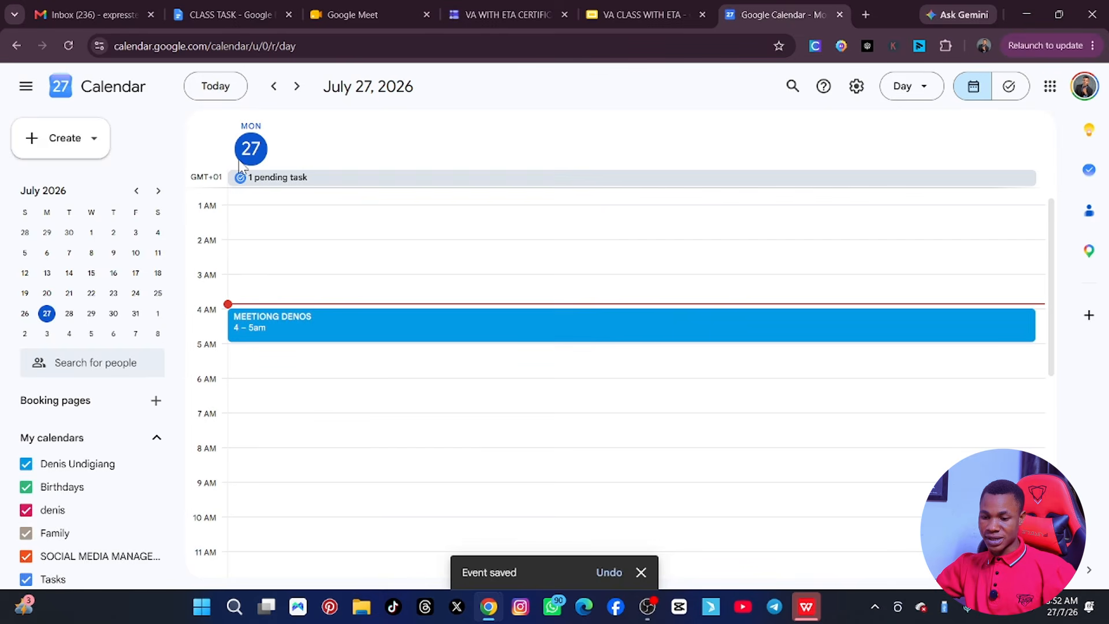
{"action": "left_click", "coordinate": [92, 273]}
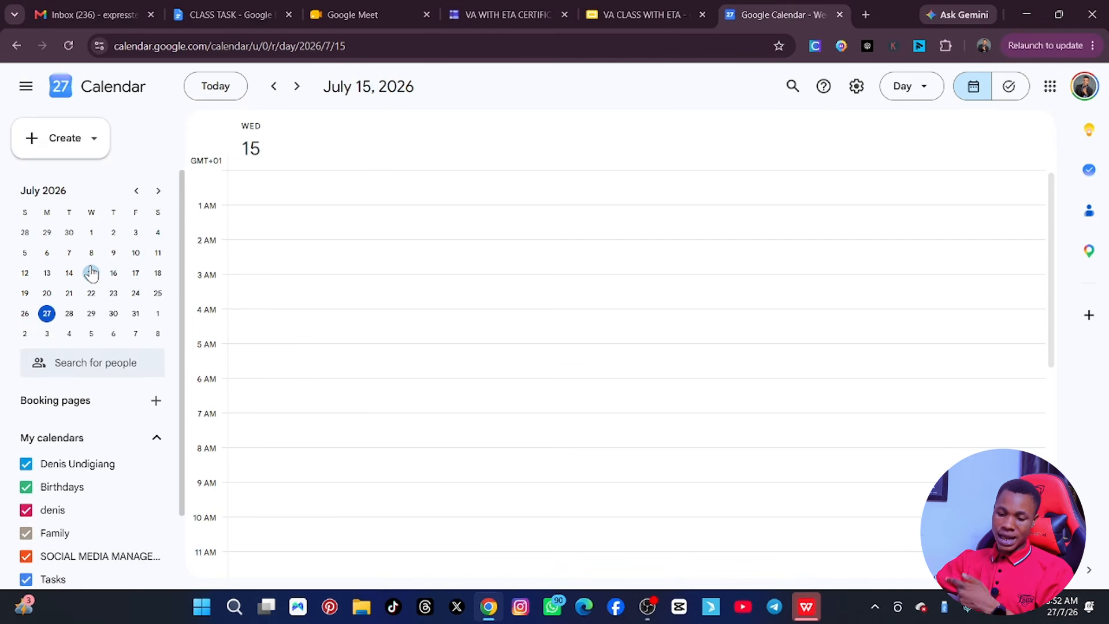
{"action": "scroll", "coordinate": [64, 483], "scroll_direction": "down", "scroll_amount": 3}
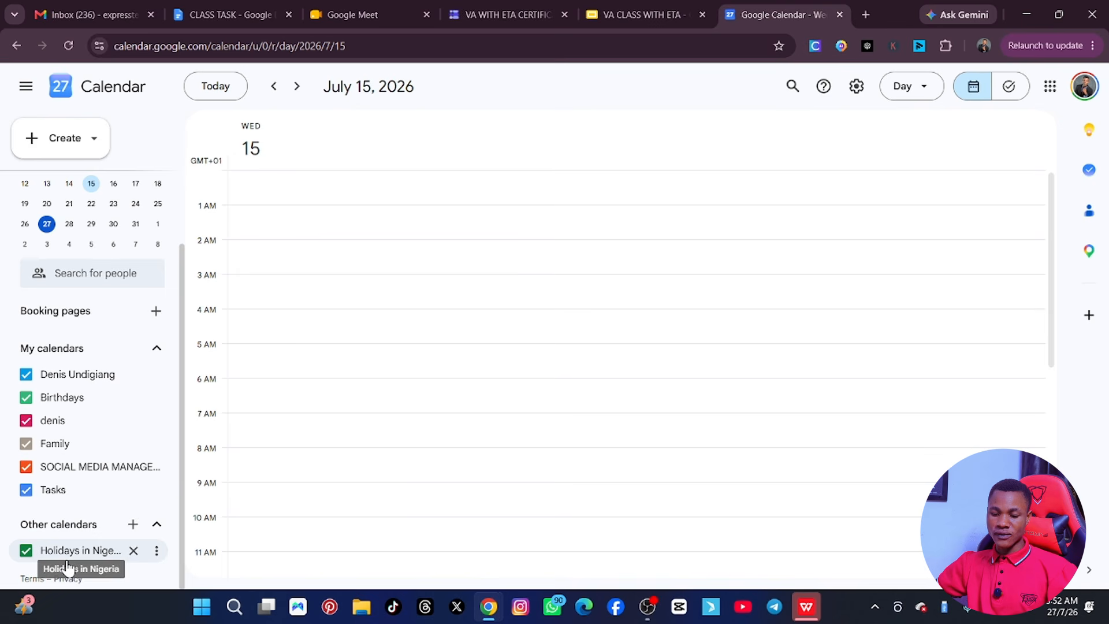
{"action": "scroll", "coordinate": [142, 474], "scroll_direction": "up", "scroll_amount": 3}
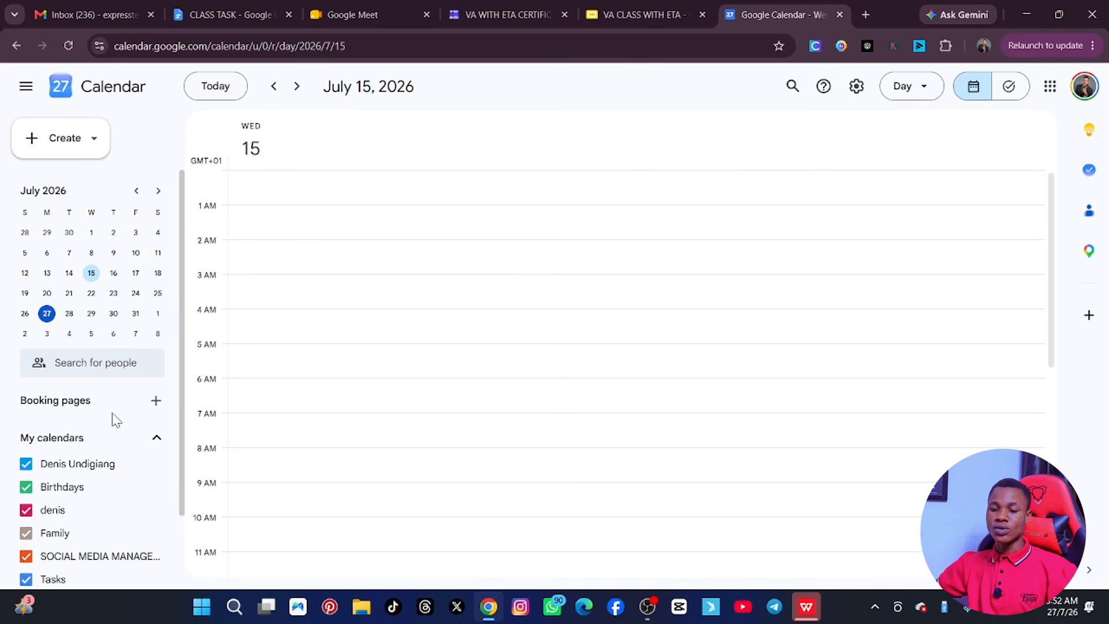
{"action": "scroll", "coordinate": [126, 417], "scroll_direction": "down", "scroll_amount": 3}
{"action": "scroll", "coordinate": [124, 421], "scroll_direction": "up", "scroll_amount": 3}
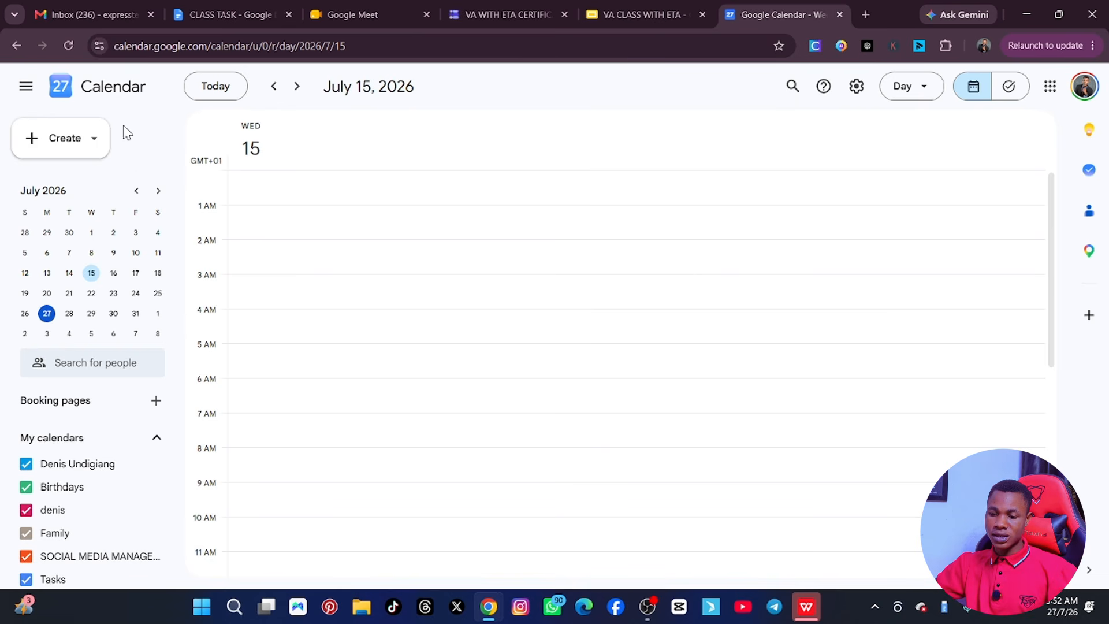
Look over the new task form for July 15 and close it without saving
{"action": "left_click", "coordinate": [95, 142]}
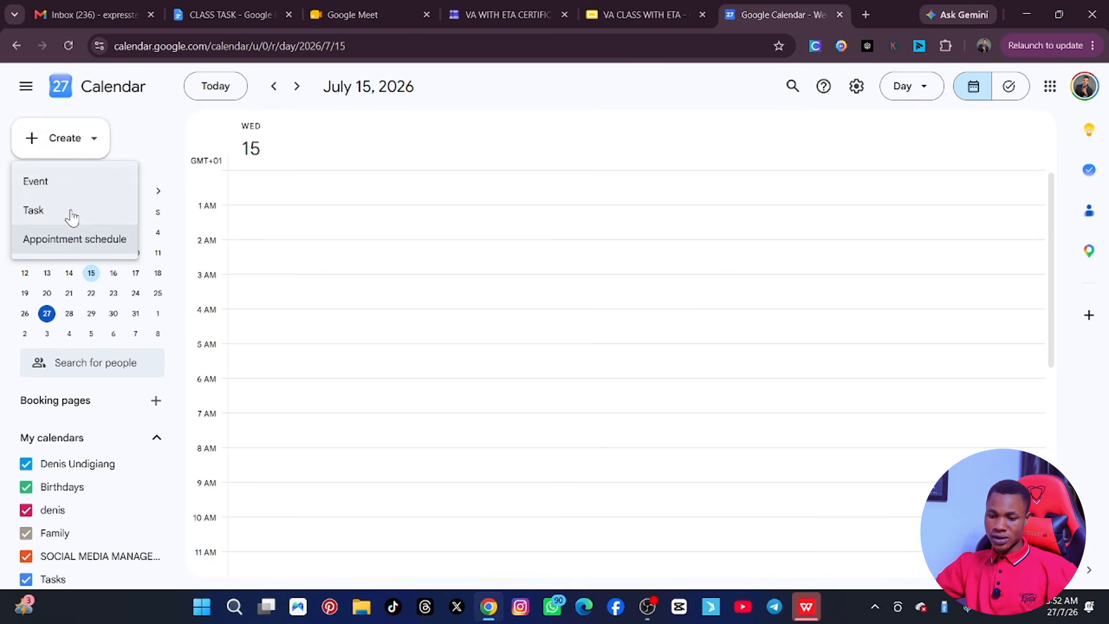
{"action": "left_click", "coordinate": [36, 210]}
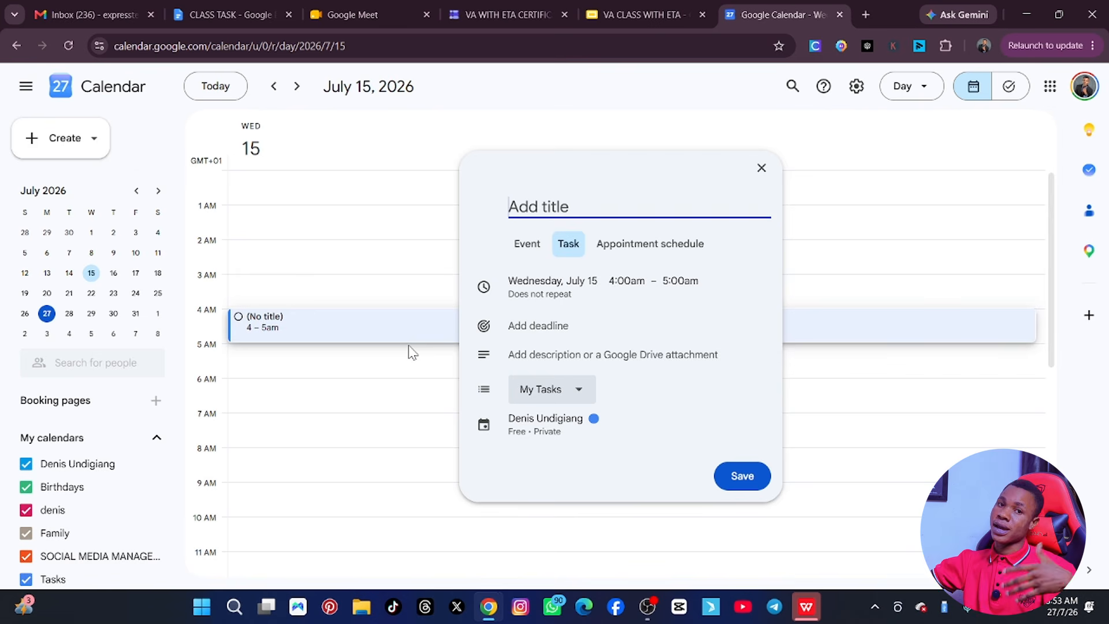
{"action": "left_click", "coordinate": [761, 168]}
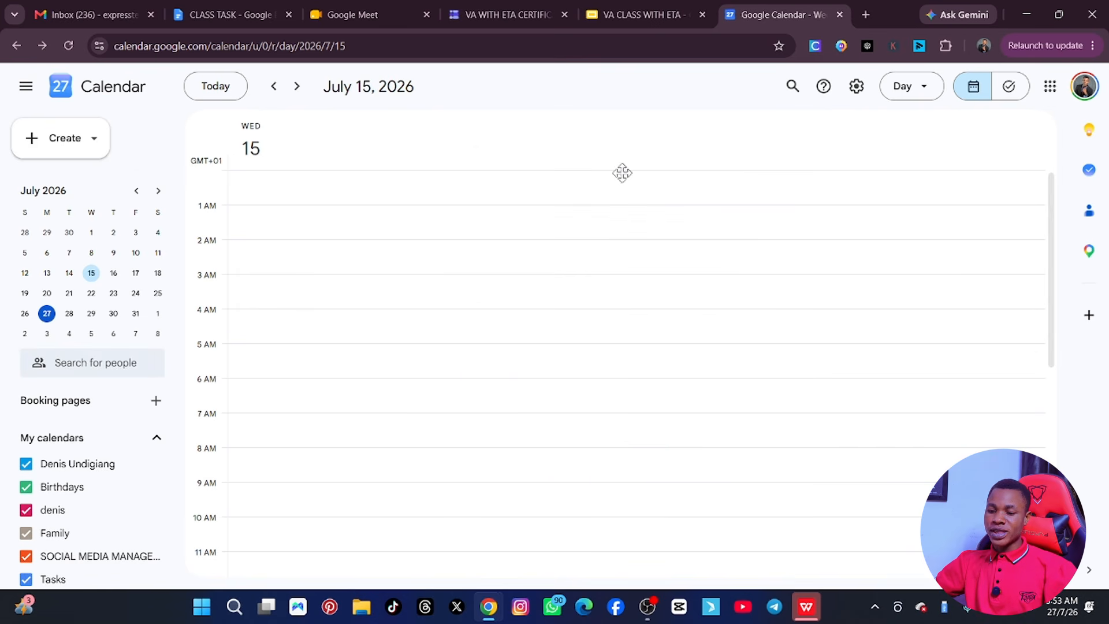
{"action": "left_click", "coordinate": [26, 89]}
{"action": "left_click", "coordinate": [26, 89]}
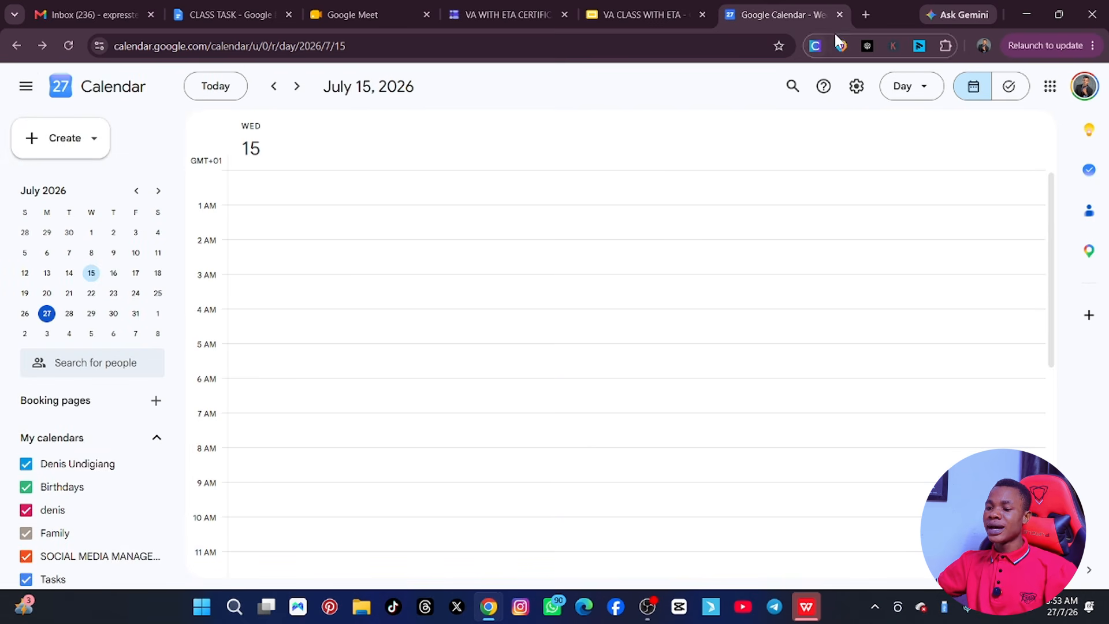
Open Google Drive in a new browser tab
{"action": "left_click", "coordinate": [865, 15]}
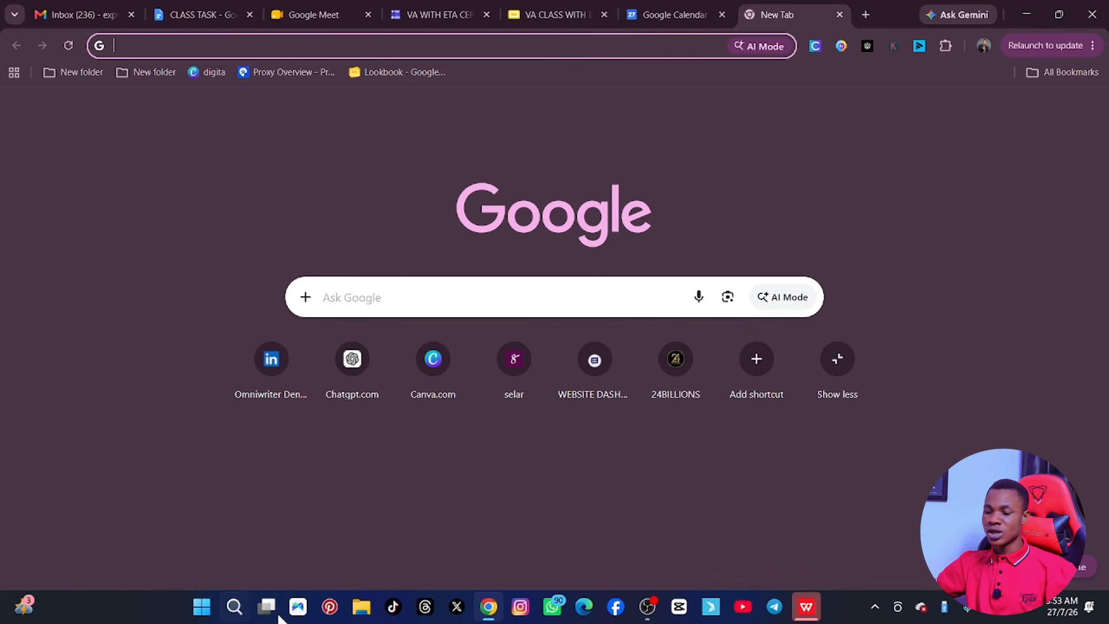
{"action": "left_click", "coordinate": [1047, 113]}
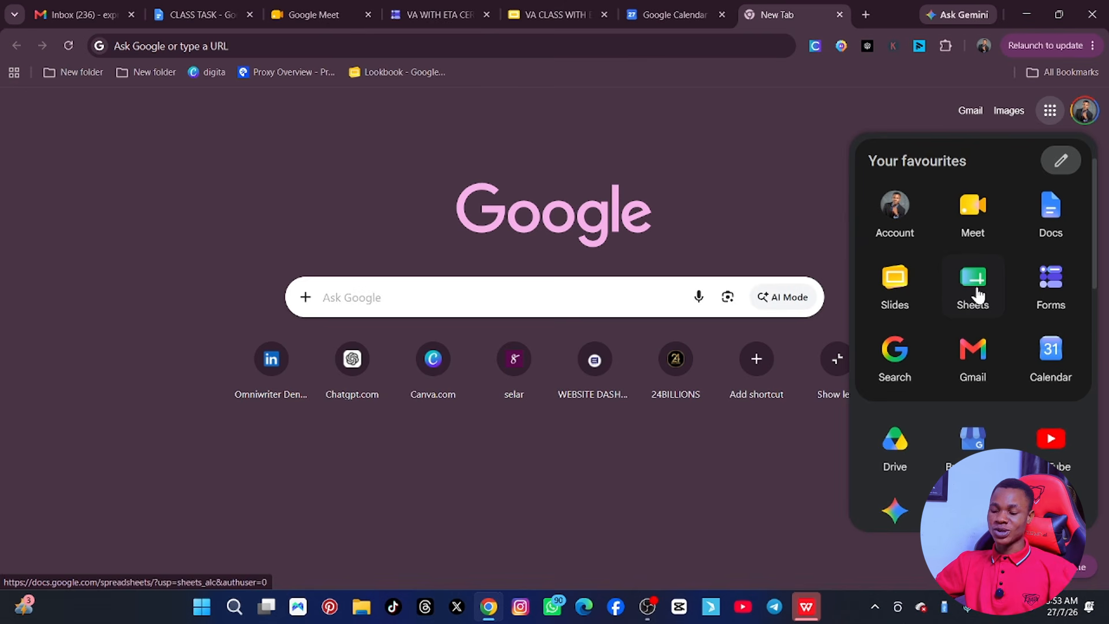
{"action": "left_click", "coordinate": [890, 440]}
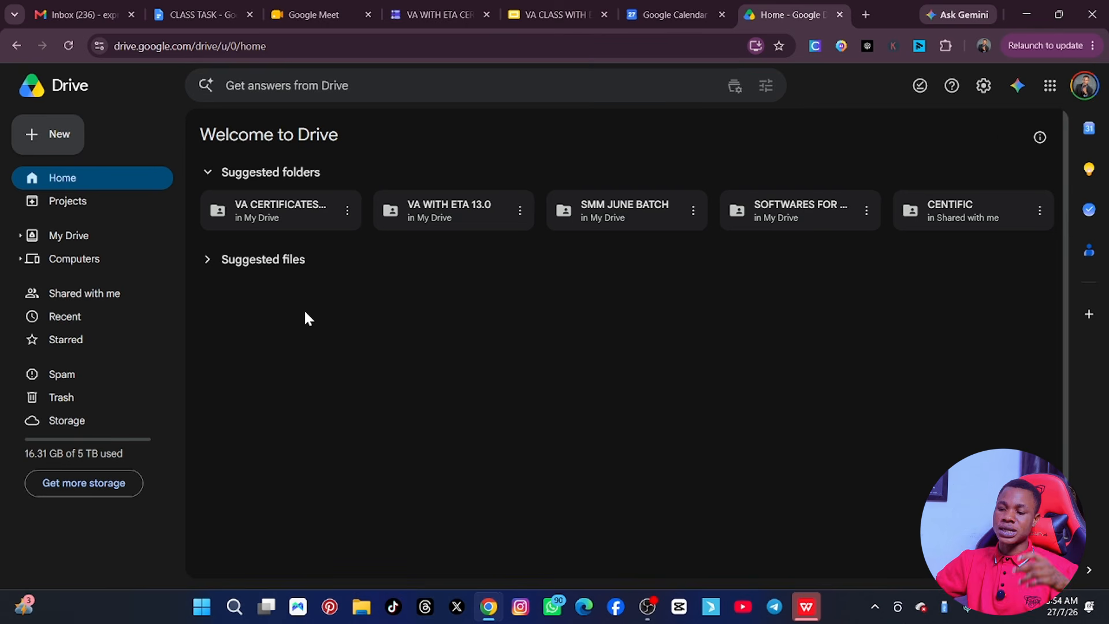
Revisit the open CLASS TASK document, VA WITH ETA CERTIFICATE form and VA CLASS WITH ETA presentation, and return to Google Drive
{"action": "left_click", "coordinate": [183, 13]}
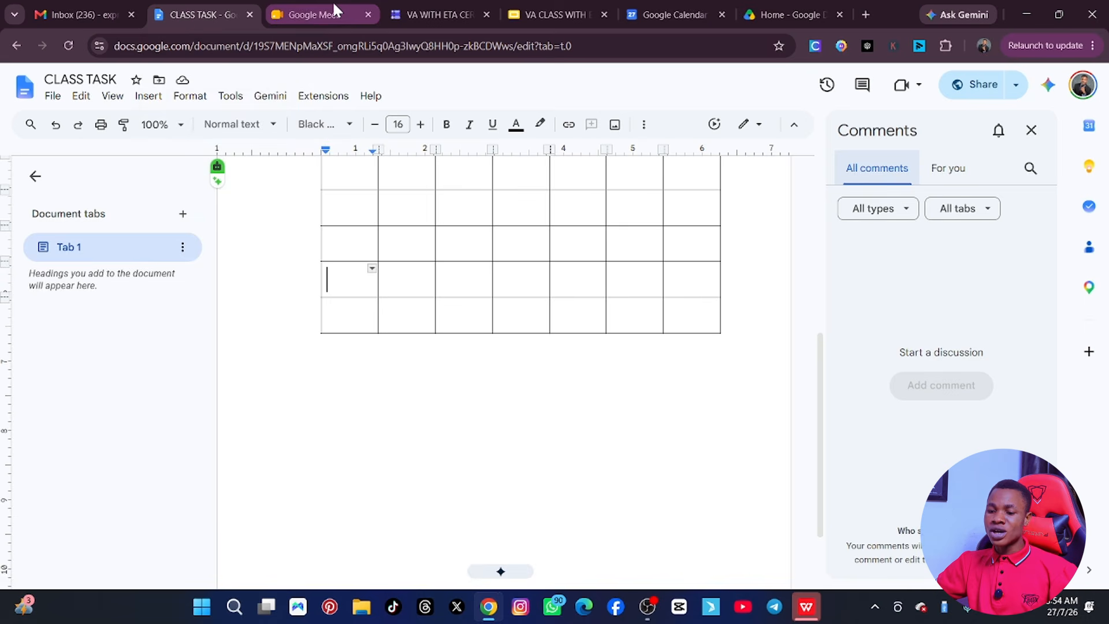
{"action": "left_click", "coordinate": [431, 6]}
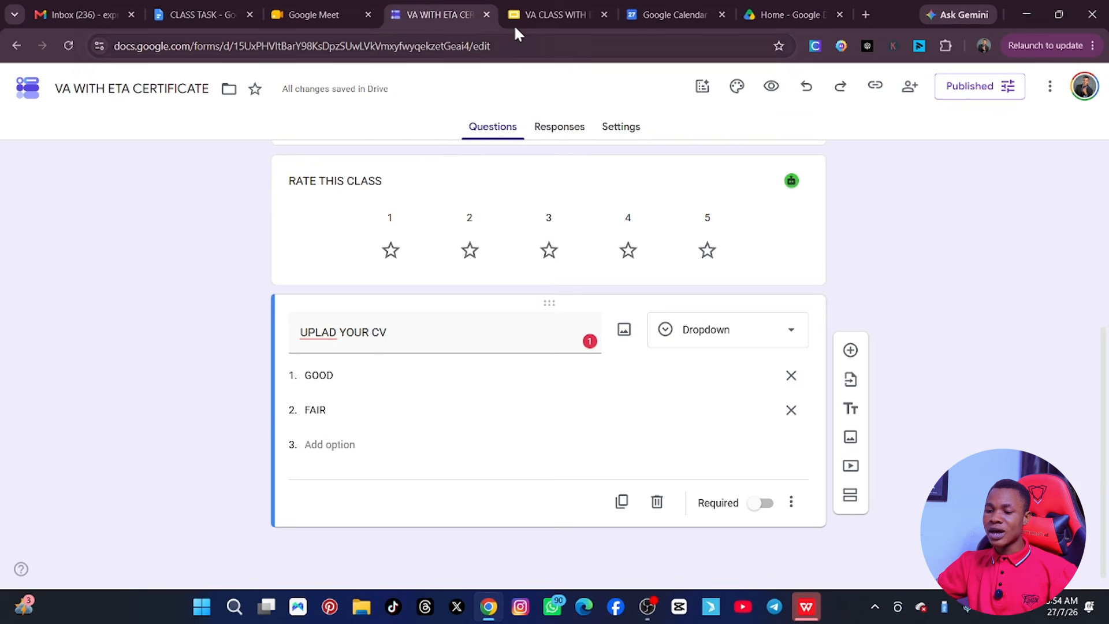
{"action": "left_click", "coordinate": [541, 5]}
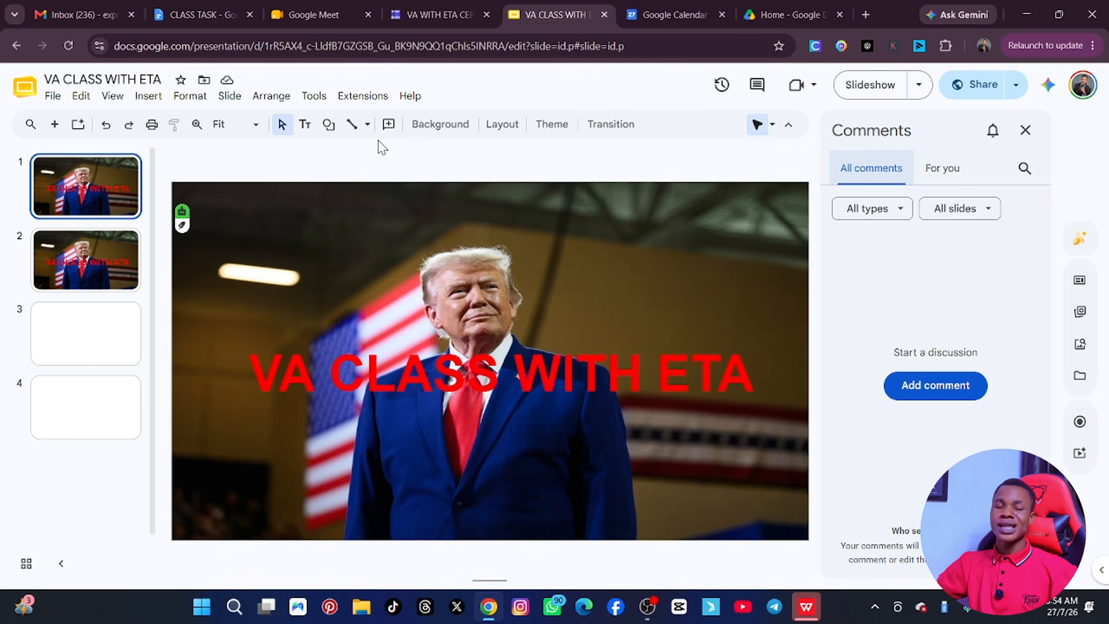
{"action": "left_click", "coordinate": [785, 12]}
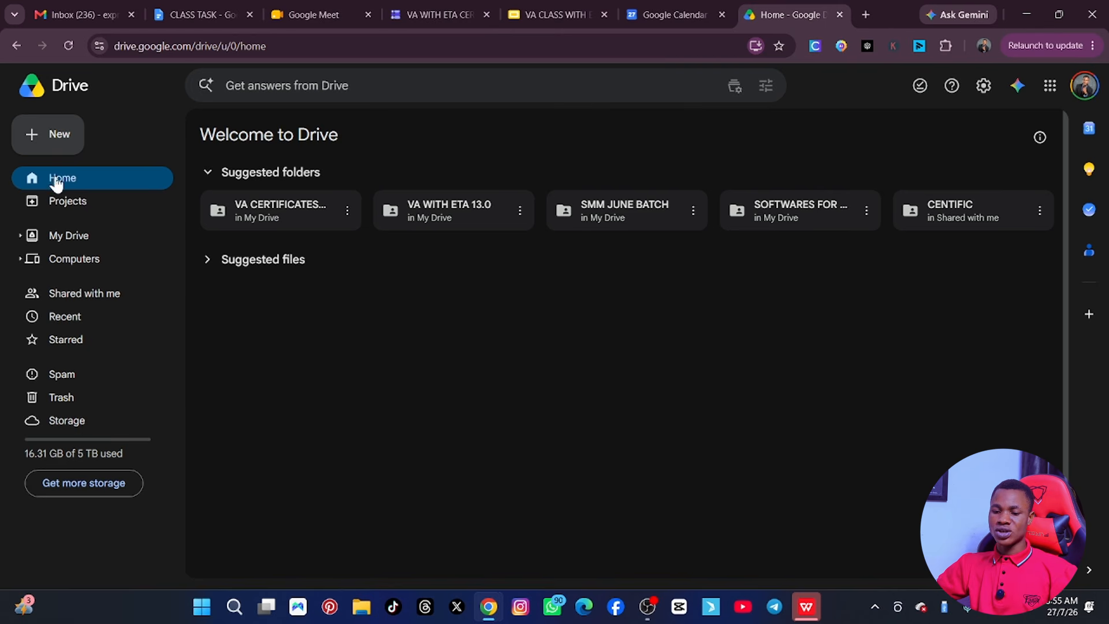
Examine the kinds of folders, uploads and Google files that can be created in Drive
{"action": "left_click", "coordinate": [58, 145]}
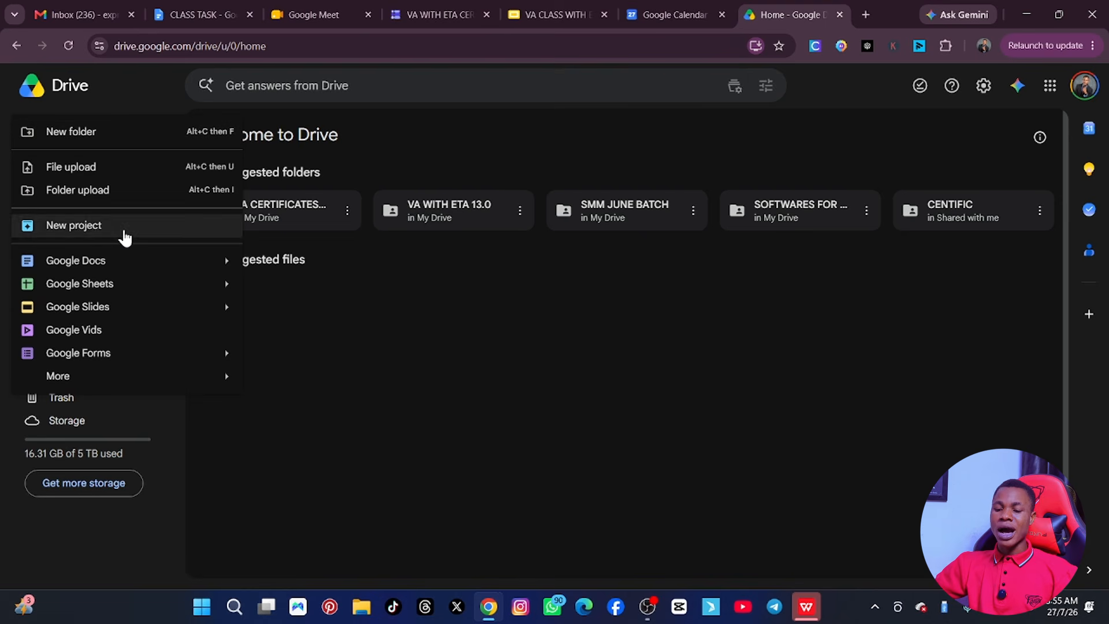
{"action": "mouse_move", "coordinate": [88, 355]}
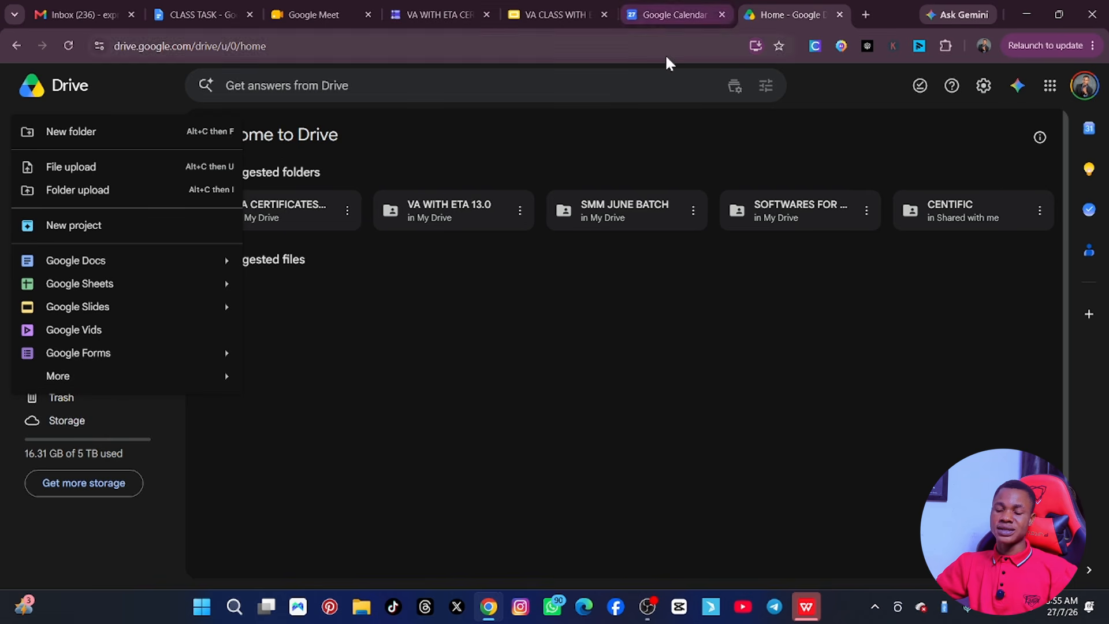
{"action": "left_click", "coordinate": [358, 278]}
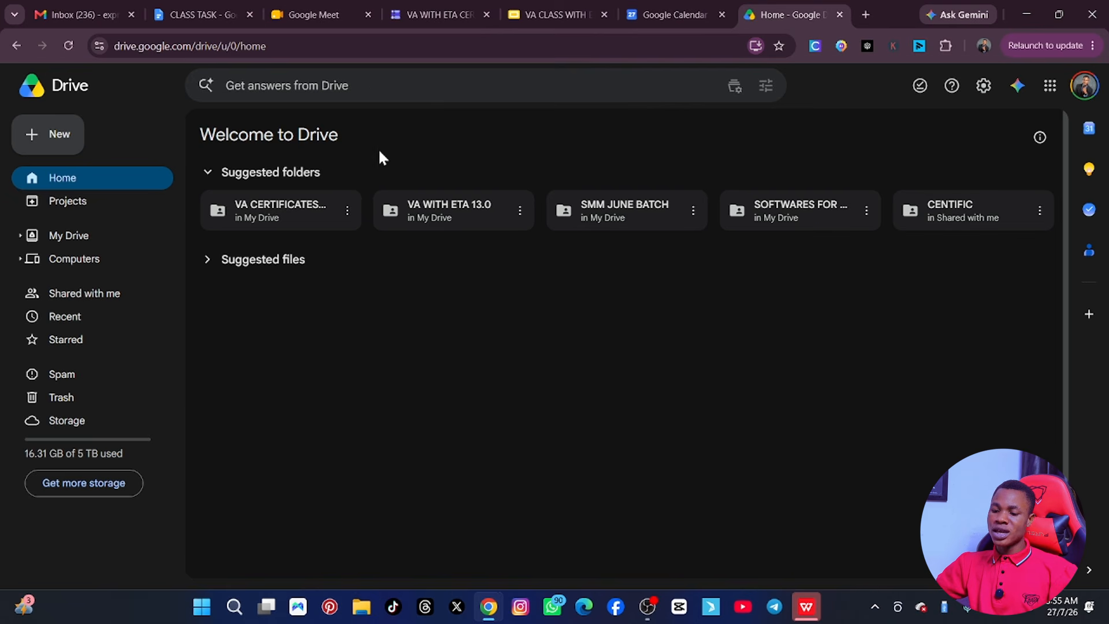
Change the VA CERTIFICATES folder color to red and mark the folder as not a helpful suggestion
{"action": "left_click", "coordinate": [348, 212]}
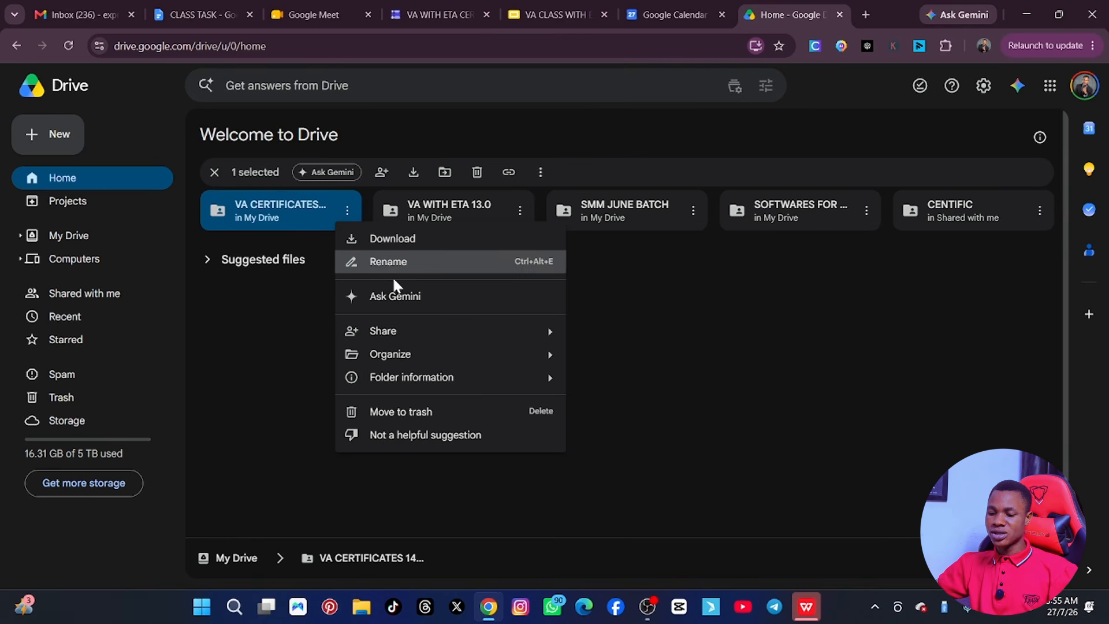
{"action": "mouse_move", "coordinate": [416, 344]}
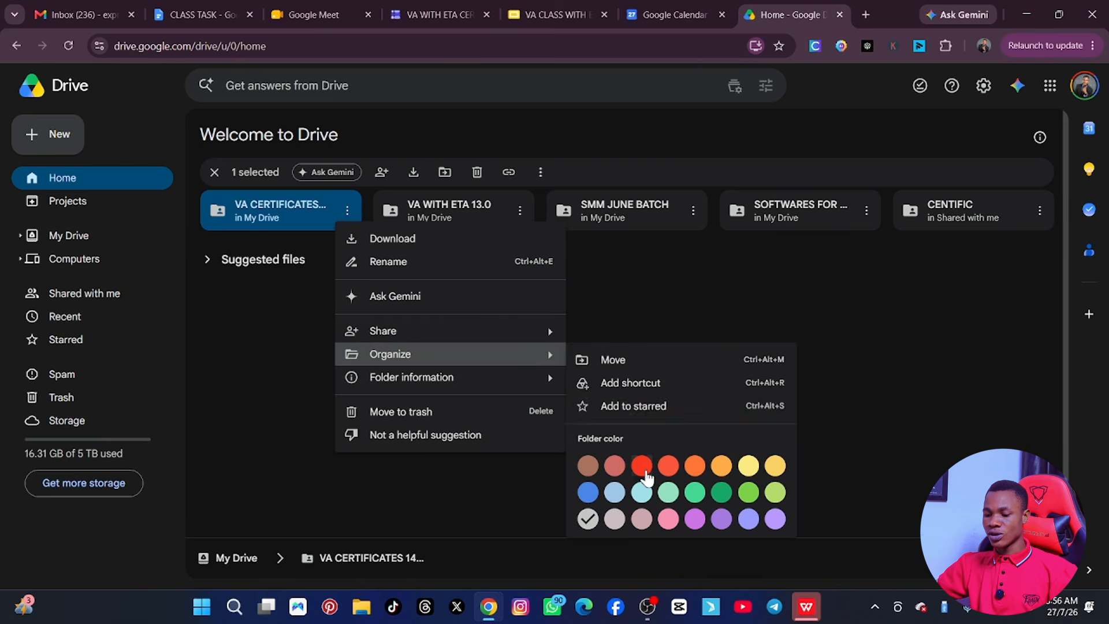
{"action": "left_click", "coordinate": [572, 449]}
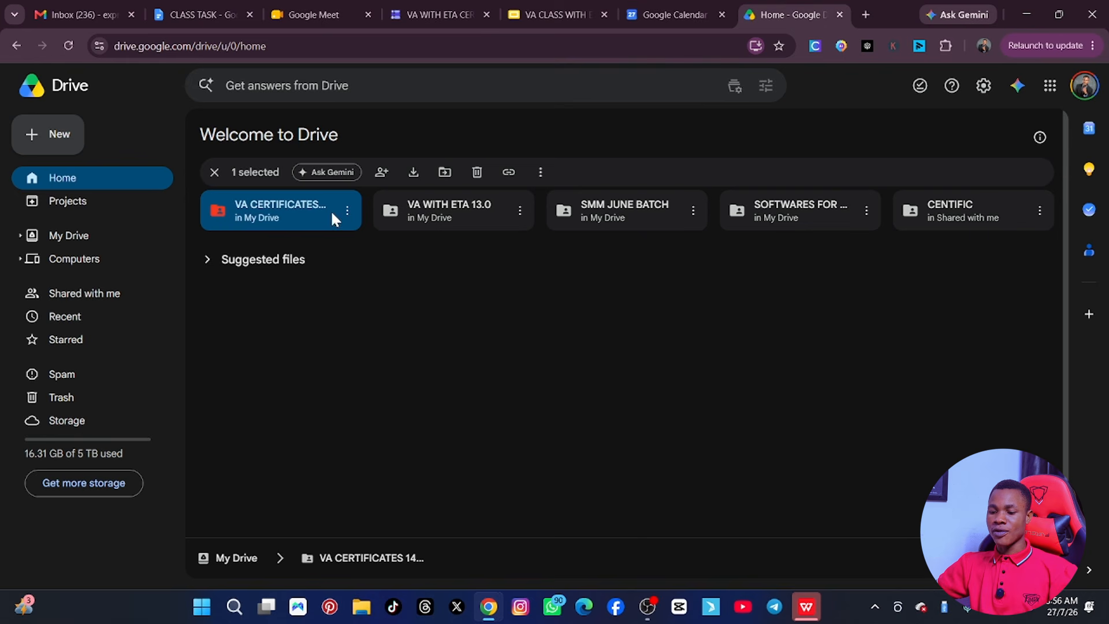
{"action": "left_click", "coordinate": [347, 211]}
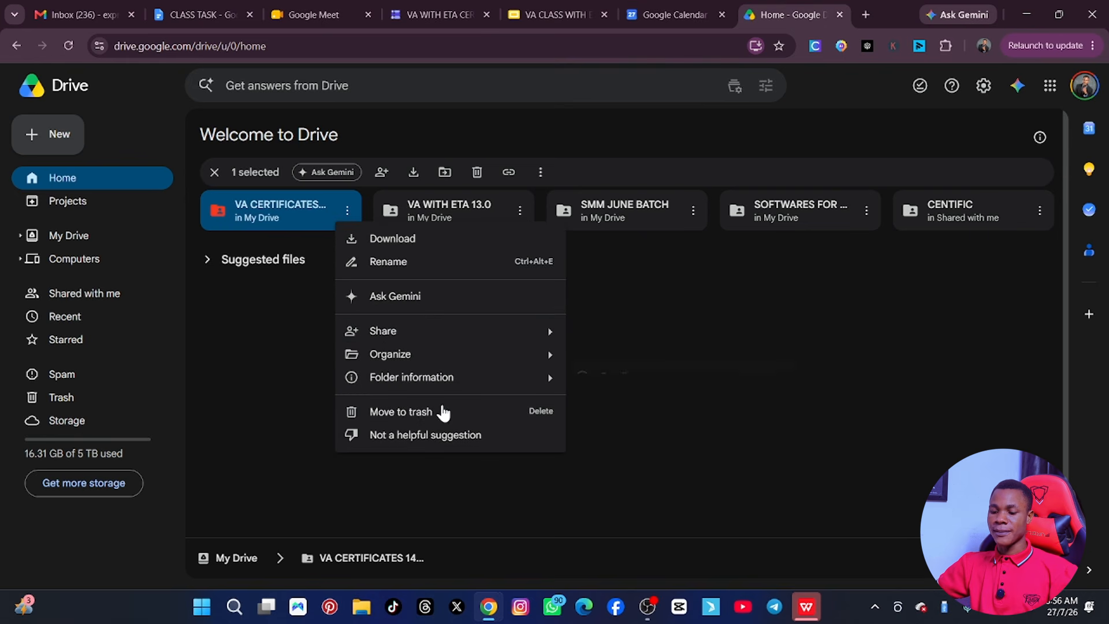
{"action": "left_click", "coordinate": [457, 437]}
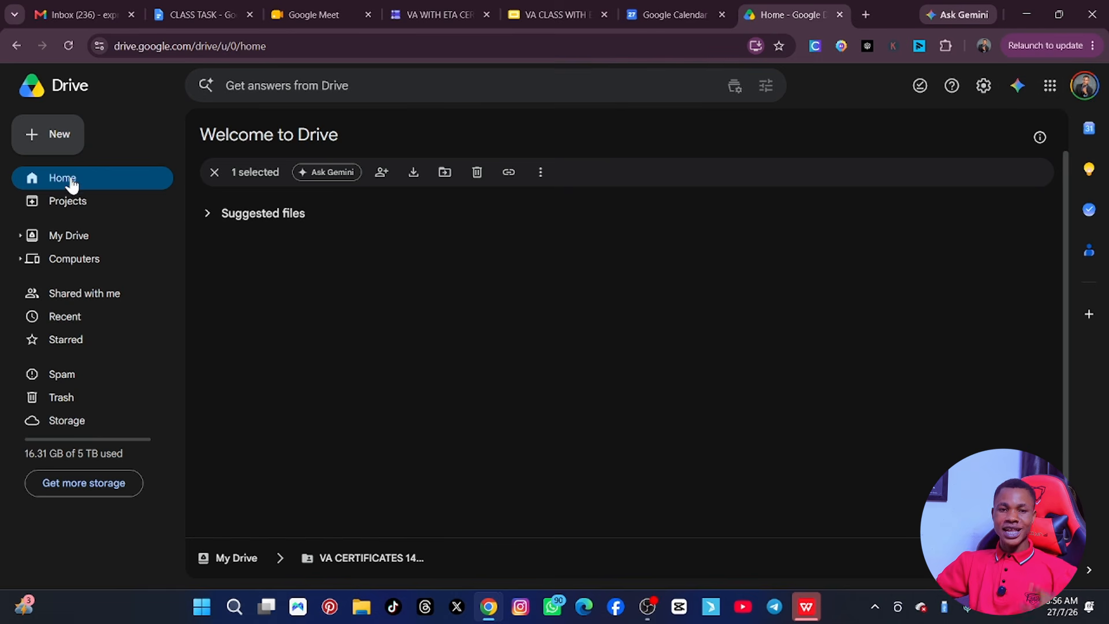
Open Google Sheets in a new browser tab
{"action": "left_click", "coordinate": [865, 14]}
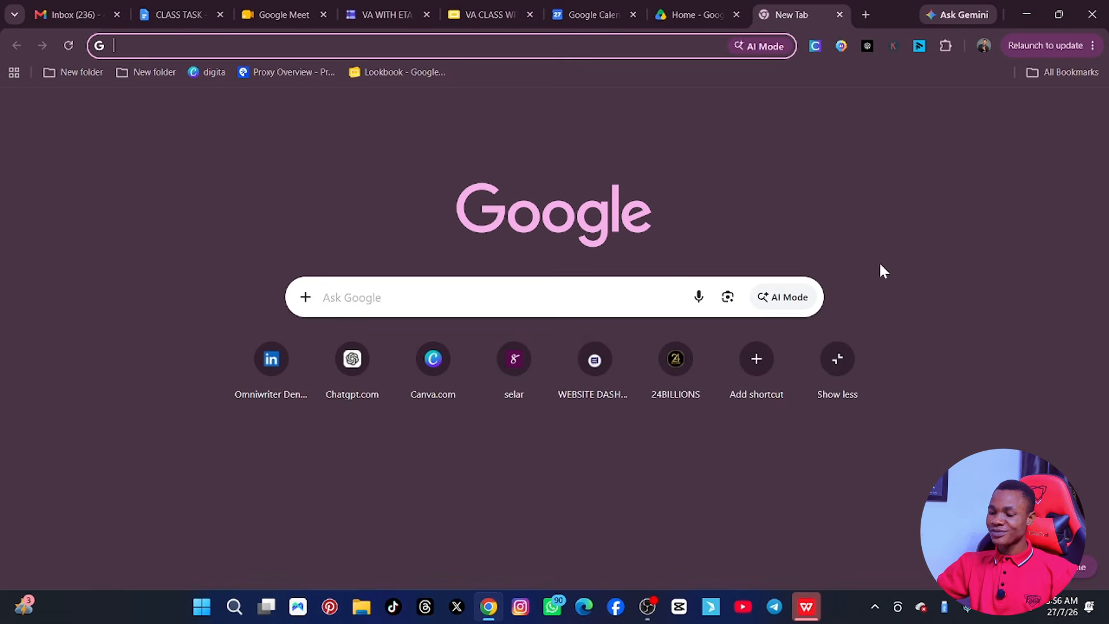
{"action": "left_click", "coordinate": [1051, 111]}
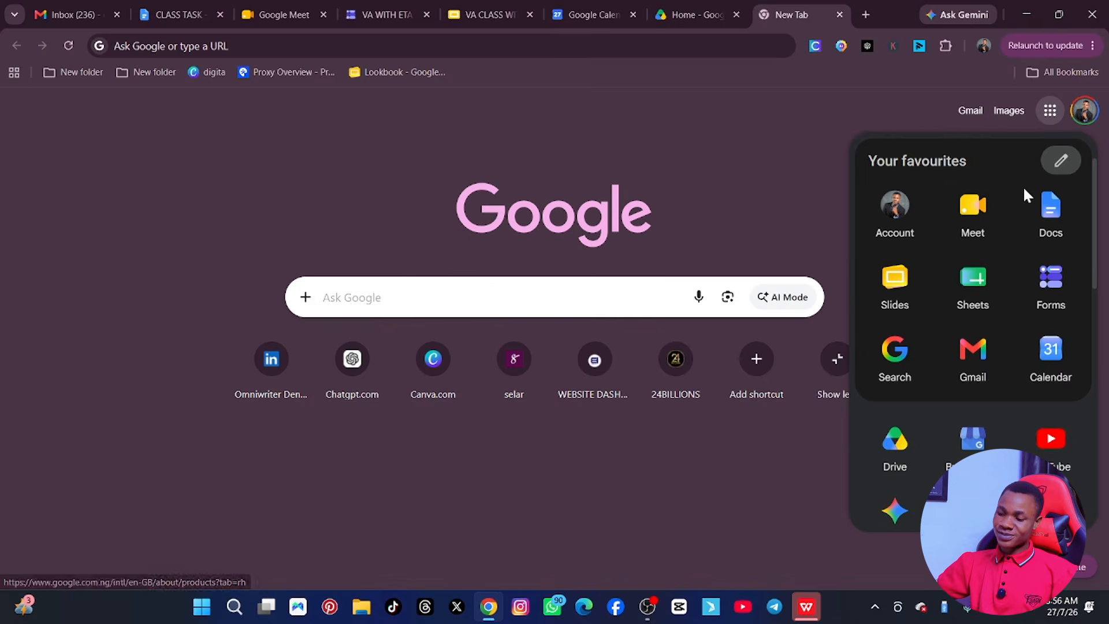
{"action": "left_click", "coordinate": [977, 295]}
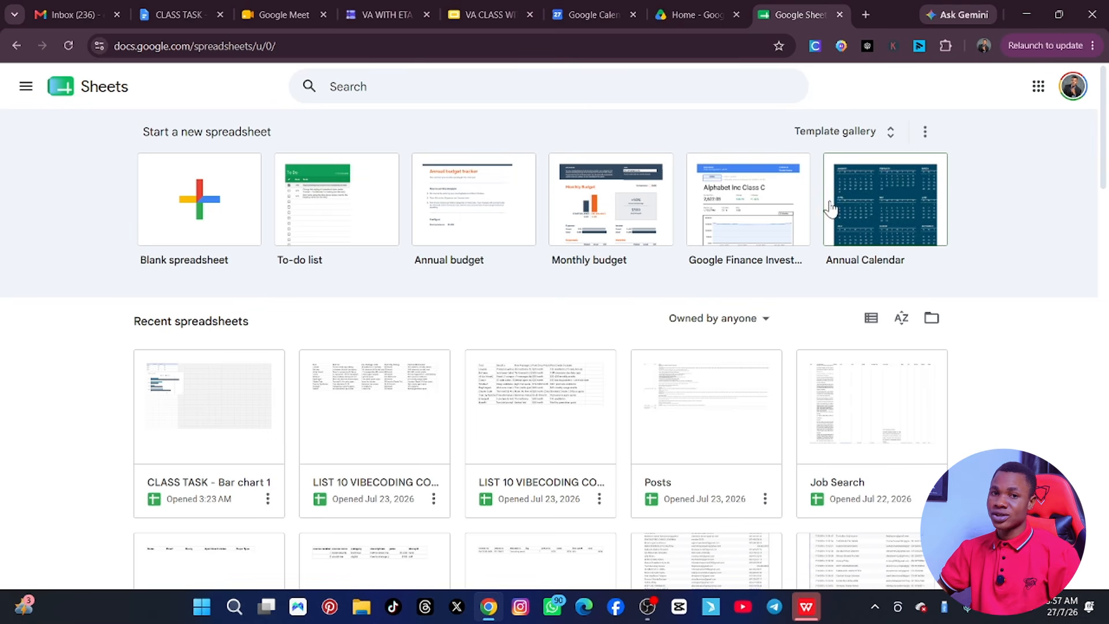
Browse the spreadsheet template gallery, including the personal, work, project management and education templates
{"action": "left_click", "coordinate": [831, 135]}
{"action": "scroll", "coordinate": [693, 306], "scroll_direction": "down", "scroll_amount": 6}
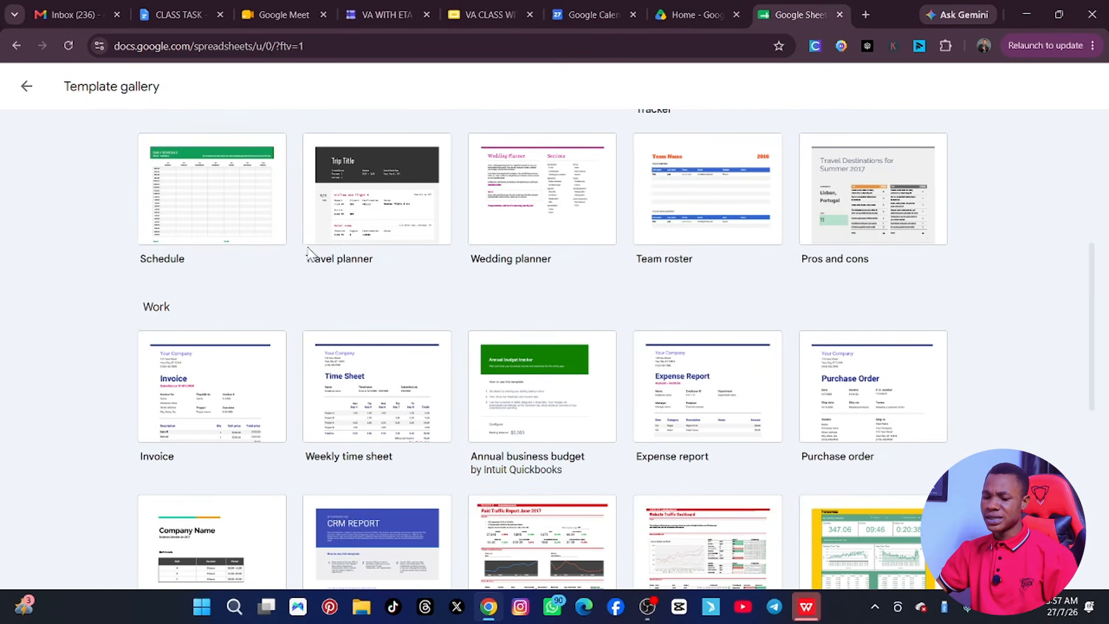
{"action": "scroll", "coordinate": [347, 278], "scroll_direction": "down", "scroll_amount": 6}
{"action": "scroll", "coordinate": [503, 312], "scroll_direction": "up", "scroll_amount": 5}
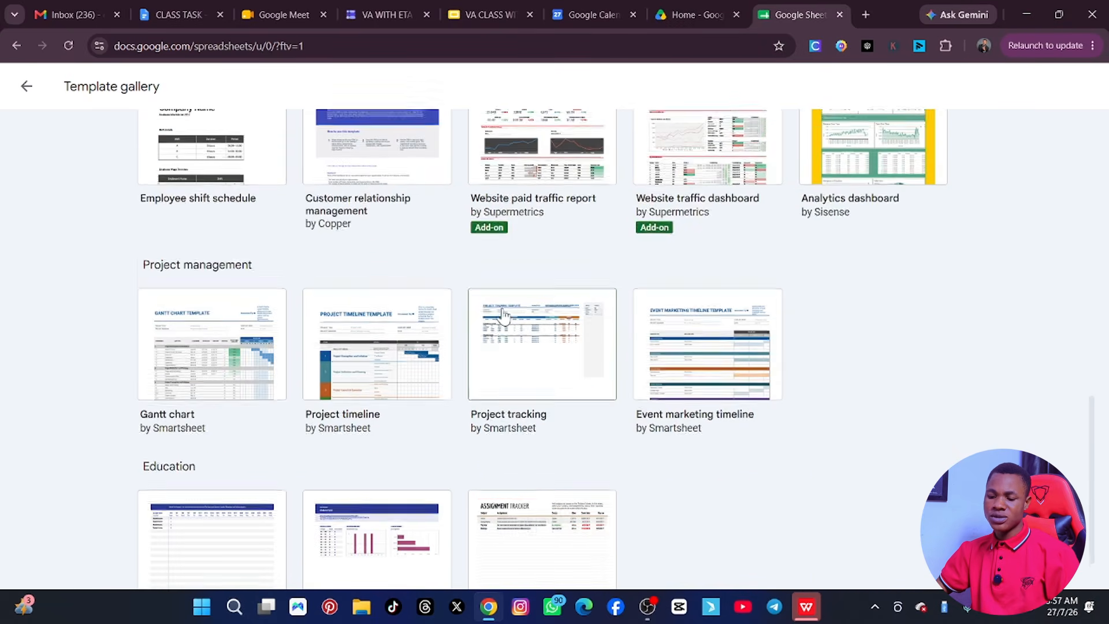
{"action": "scroll", "coordinate": [503, 315], "scroll_direction": "up", "scroll_amount": 6}
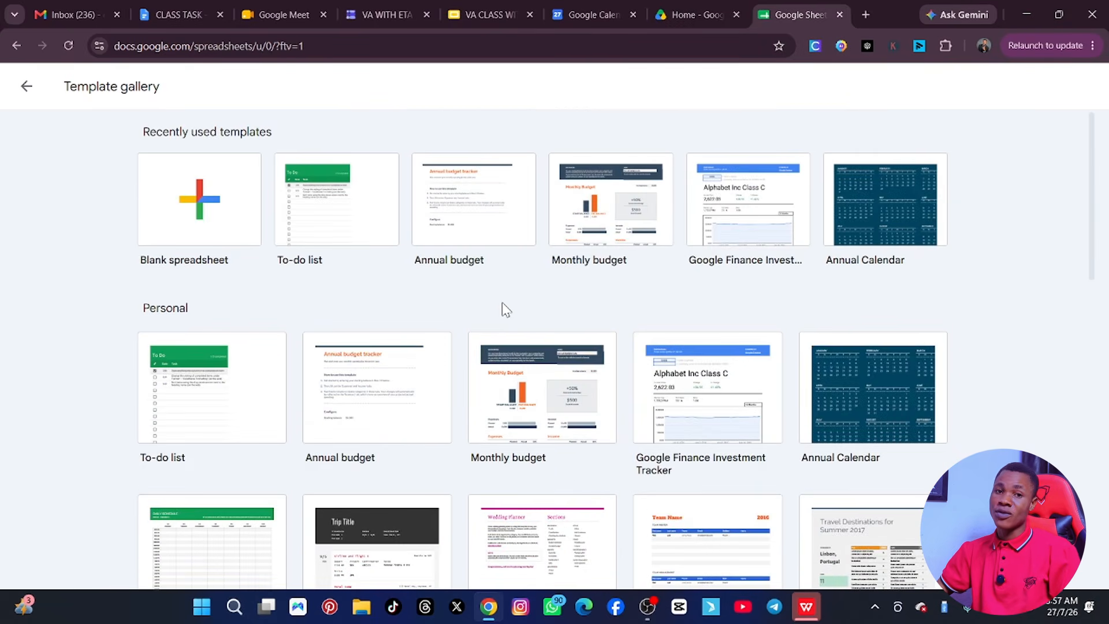
Create a blank spreadsheet and name it CLASS WORK
{"action": "left_click", "coordinate": [197, 199]}
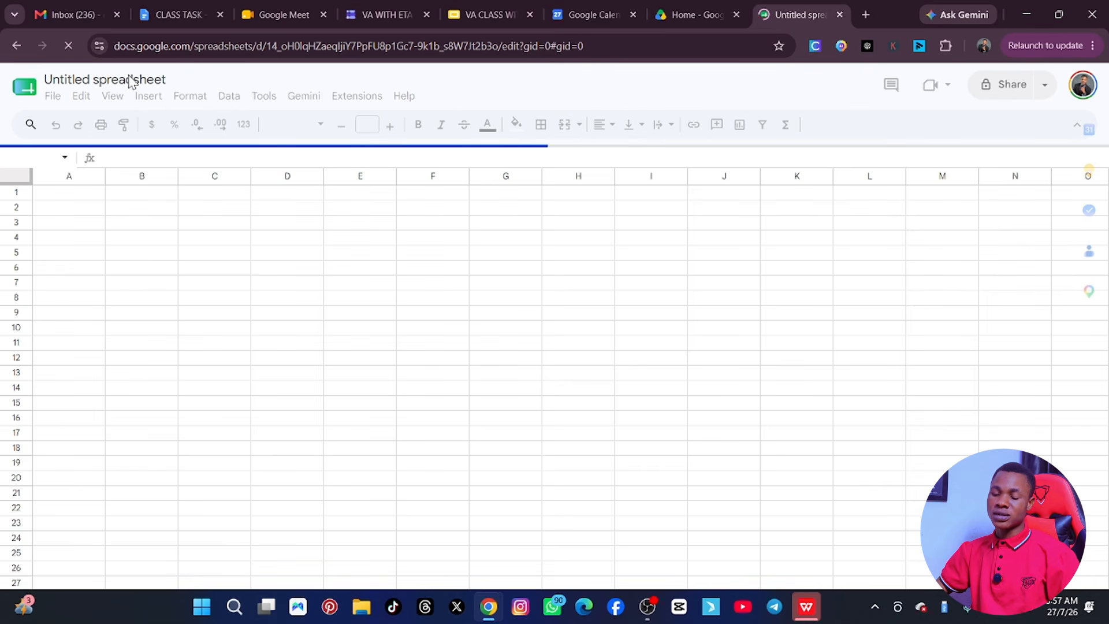
{"action": "left_click", "coordinate": [129, 80]}
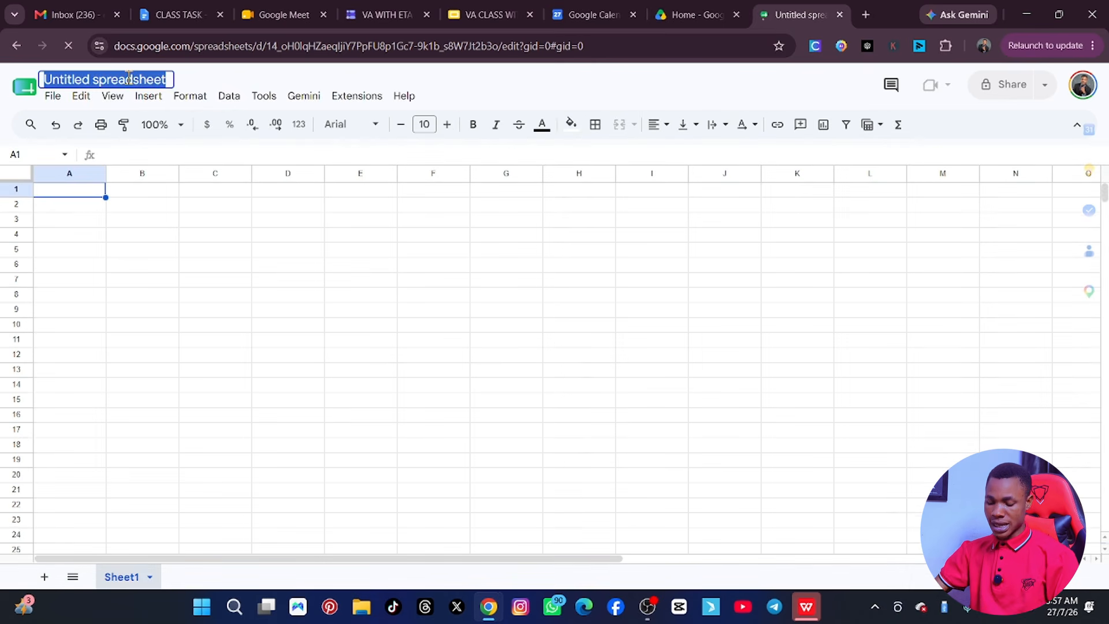
{"action": "type", "text": "DEN"}
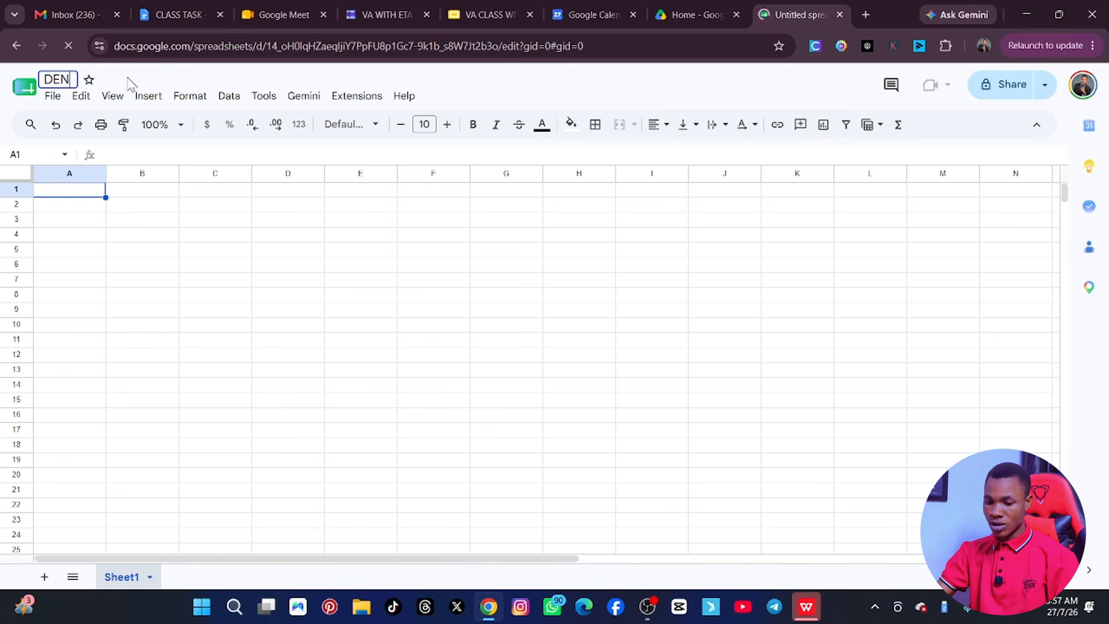
{"action": "key", "text": "BackSpace"}
{"action": "key", "text": "BackSpace"}
{"action": "key", "text": "BackSpace"}
{"action": "type", "text": "CLASS WORK"}
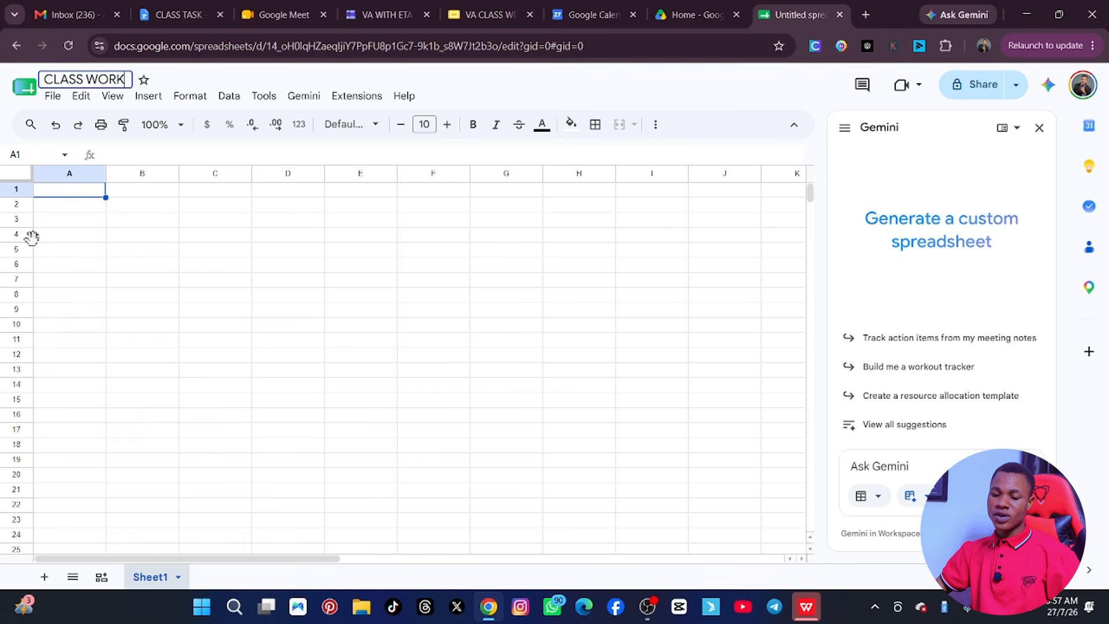
{"action": "left_click", "coordinate": [114, 242]}
{"action": "left_click", "coordinate": [70, 193]}
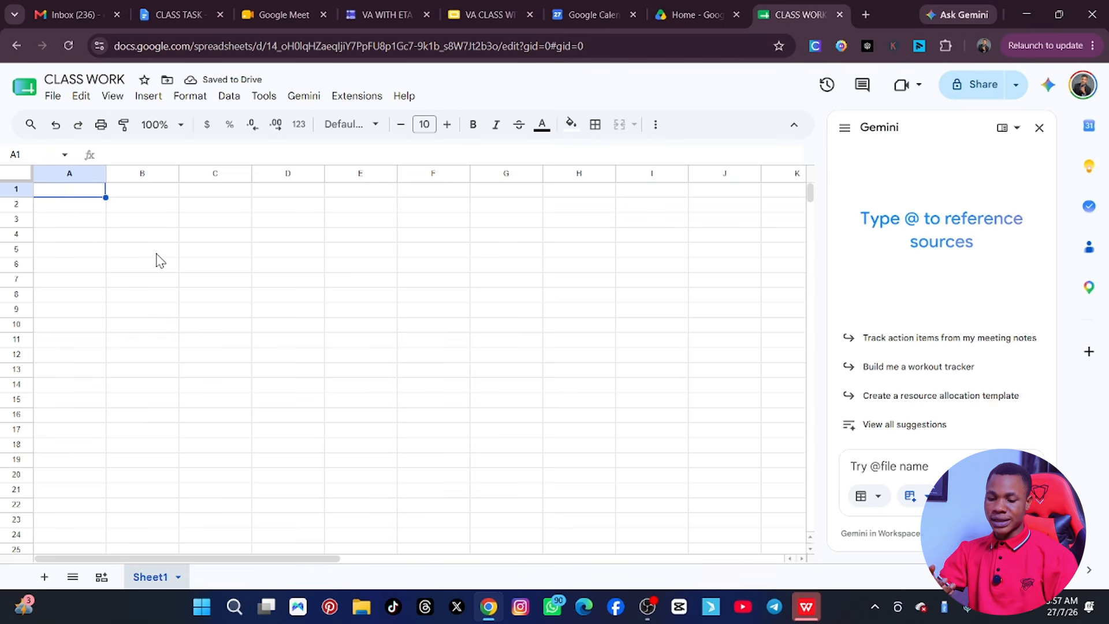
{"action": "type", "text": "WEB "}
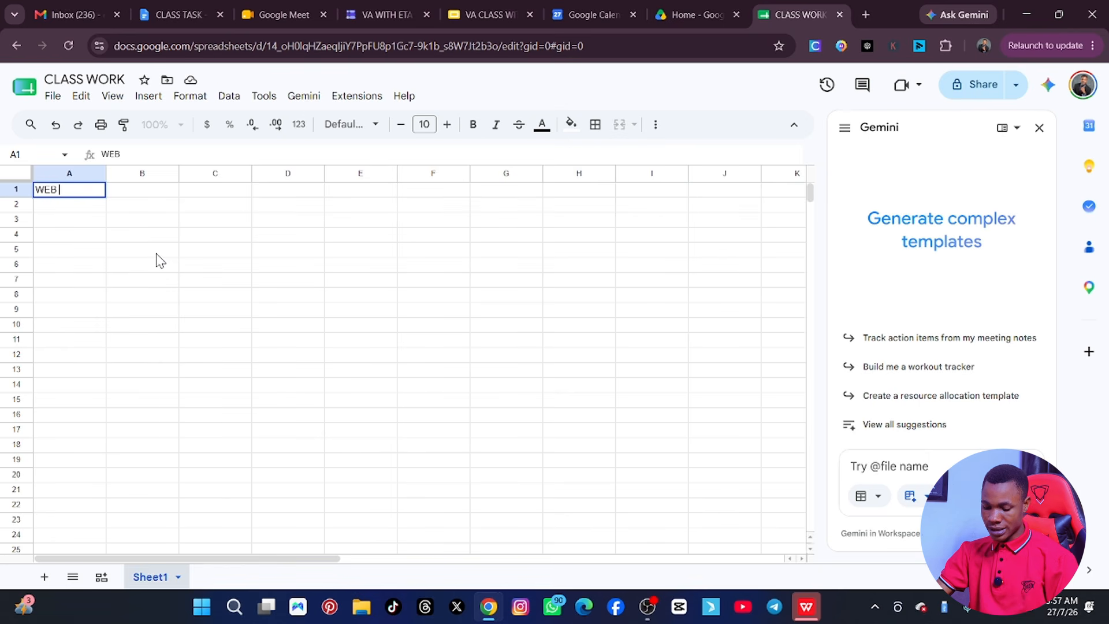
{"action": "type", "text": "DESIGN"}
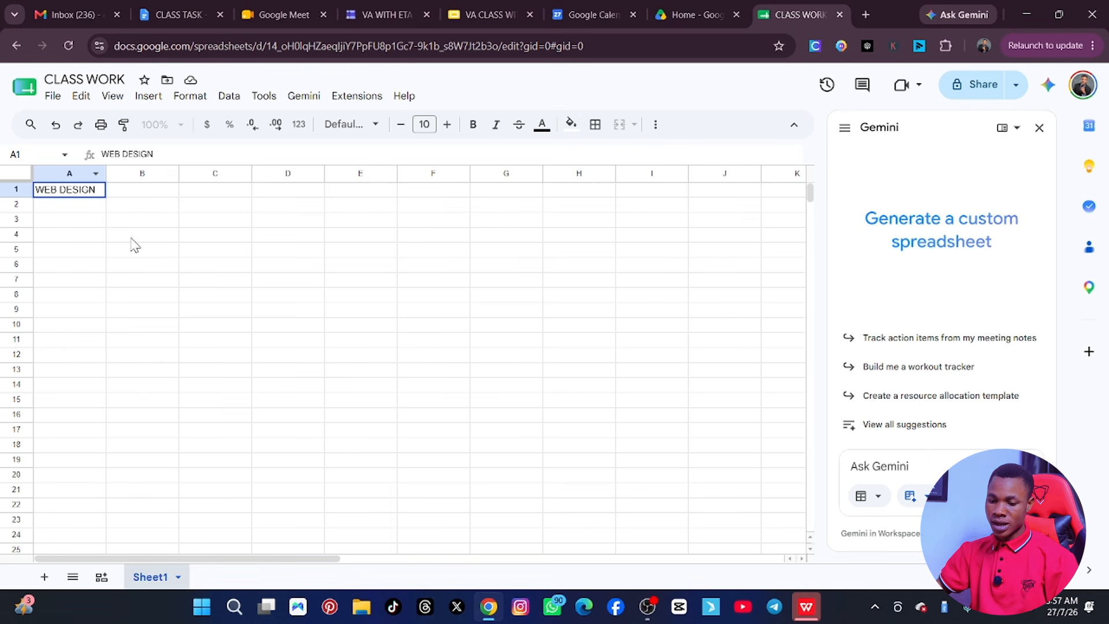
{"action": "key", "text": "ctrl+a"}
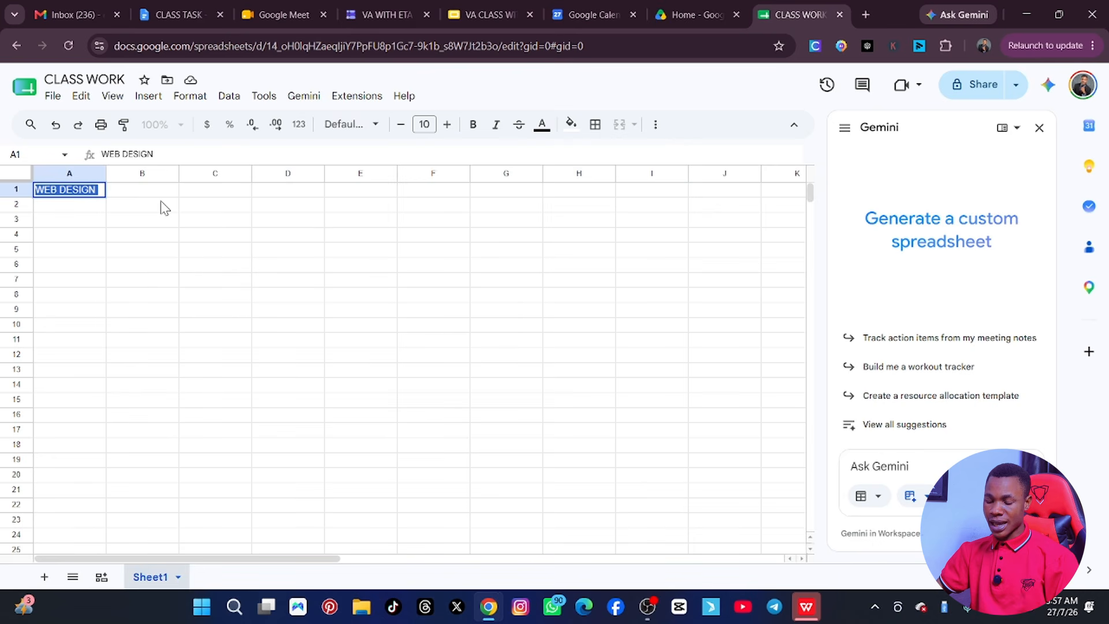
{"action": "left_click", "coordinate": [171, 225]}
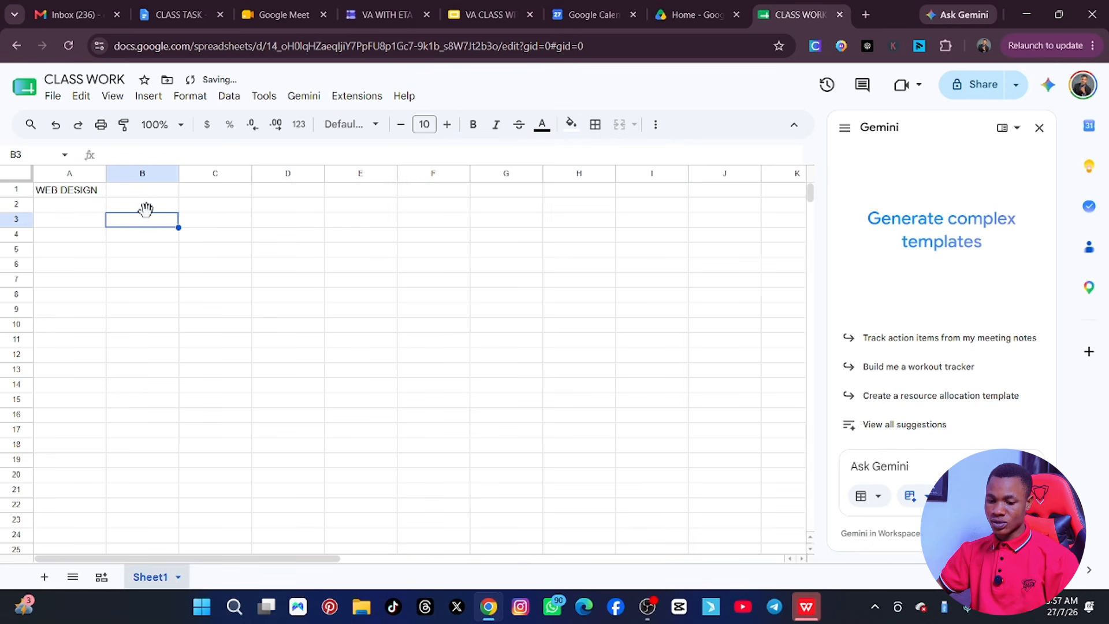
{"action": "double_click", "coordinate": [75, 191]}
{"action": "key", "text": "ctrl+a"}
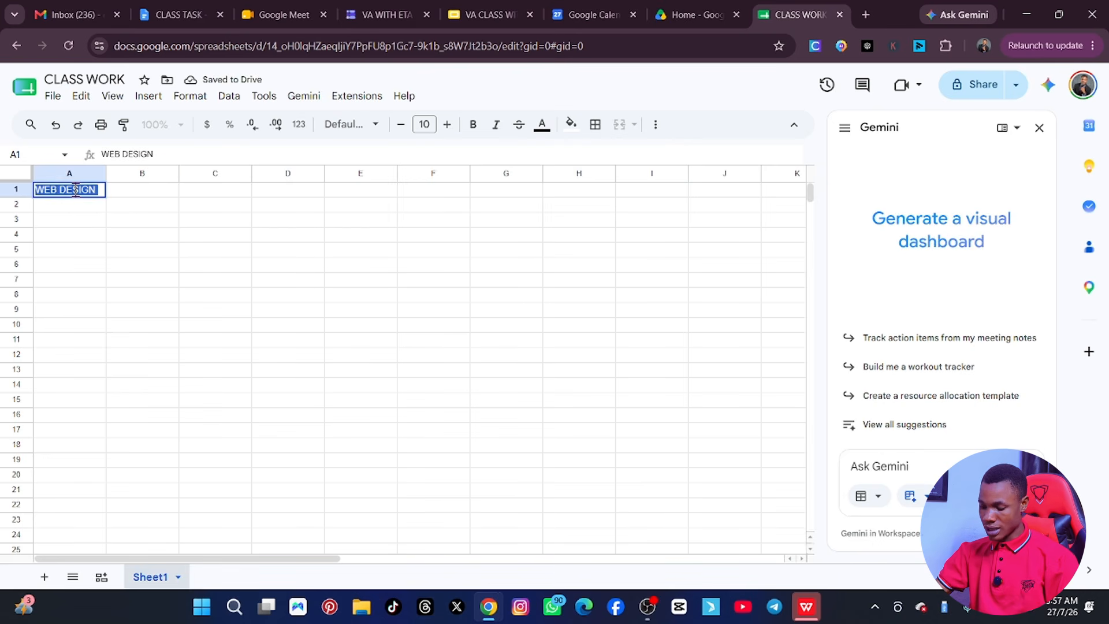
{"action": "key", "text": "BackSpace"}
{"action": "left_click", "coordinate": [125, 264]}
Merge cells A1 through G1 into a single heading cell
{"action": "left_click_drag", "start_coordinate": [73, 192], "coordinate": [376, 189]}
{"action": "left_click_drag", "start_coordinate": [514, 184], "coordinate": [520, 193]}
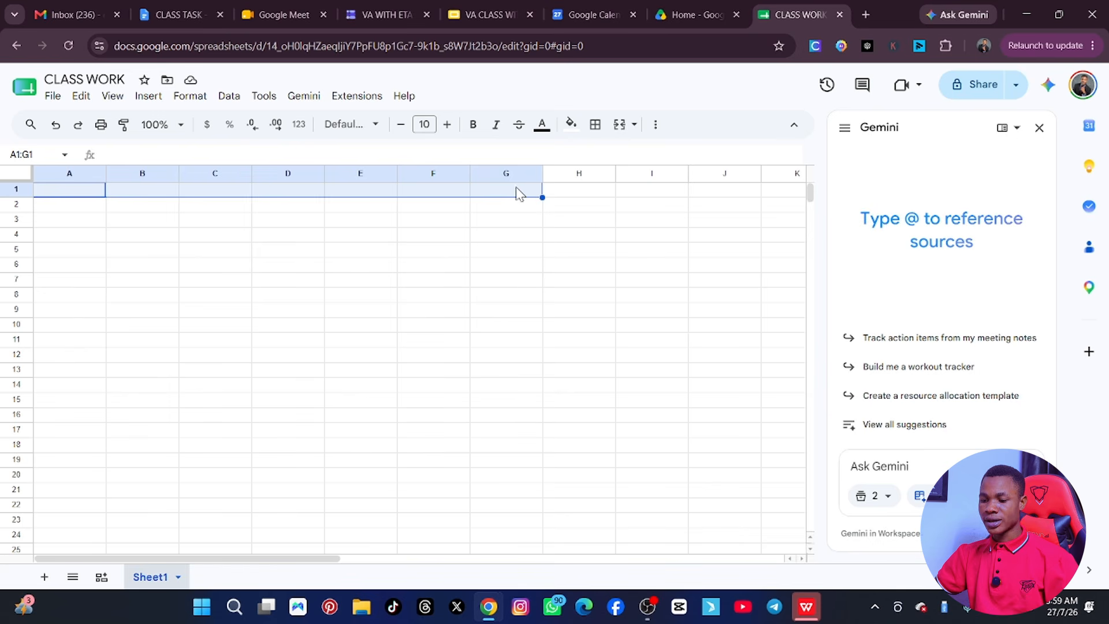
{"action": "left_click", "coordinate": [619, 125]}
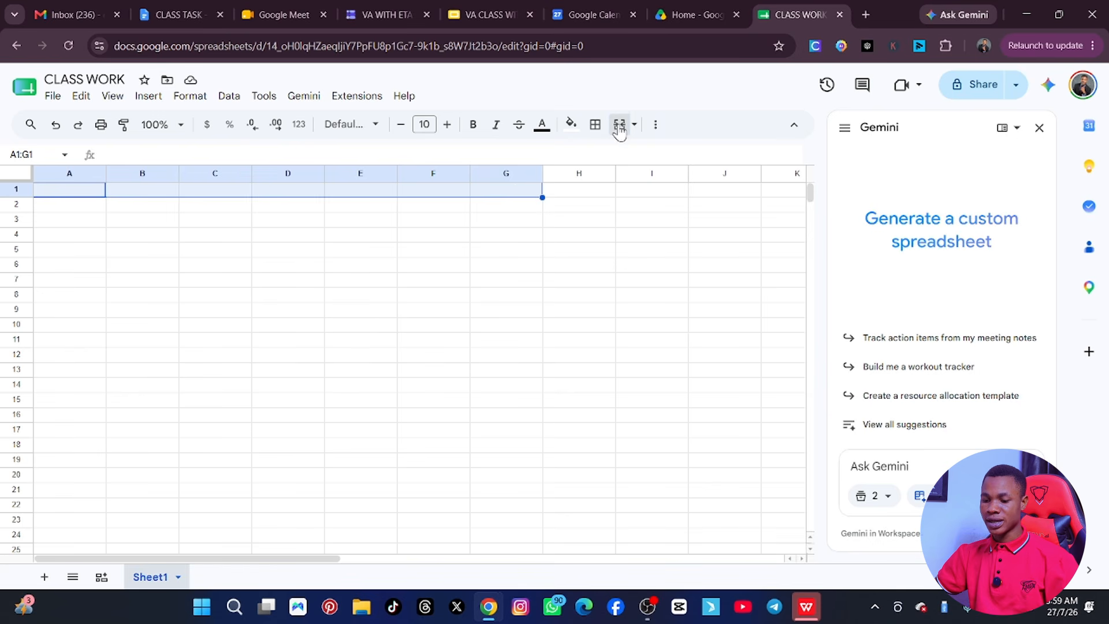
{"action": "left_click", "coordinate": [251, 300]}
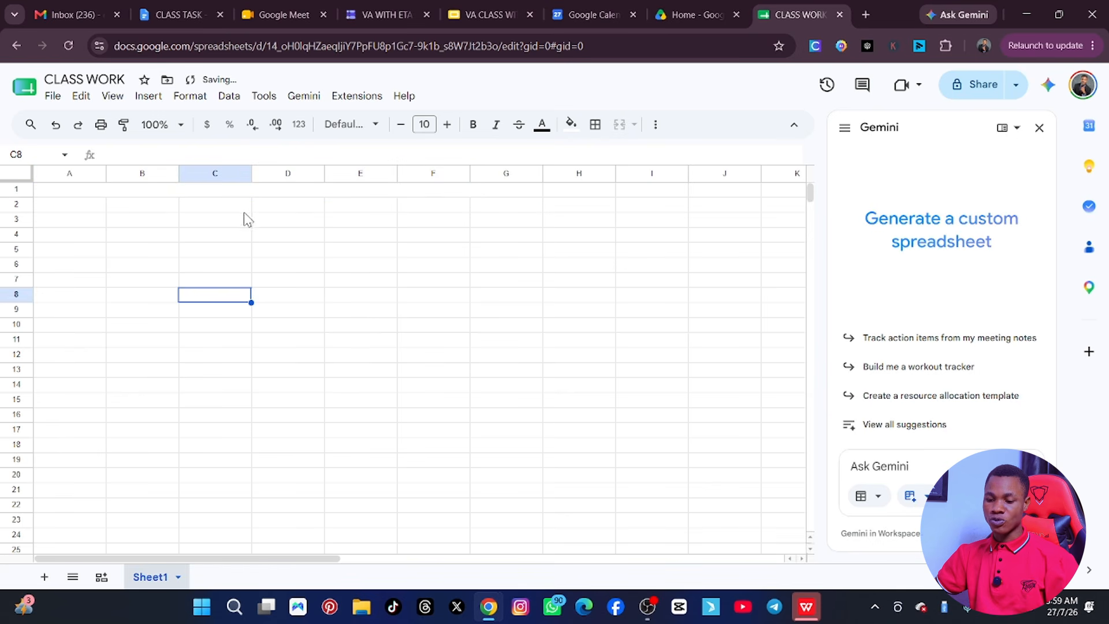
Enter CLASS WORK as the heading in the merged cell A1:G1
{"action": "left_click", "coordinate": [242, 193]}
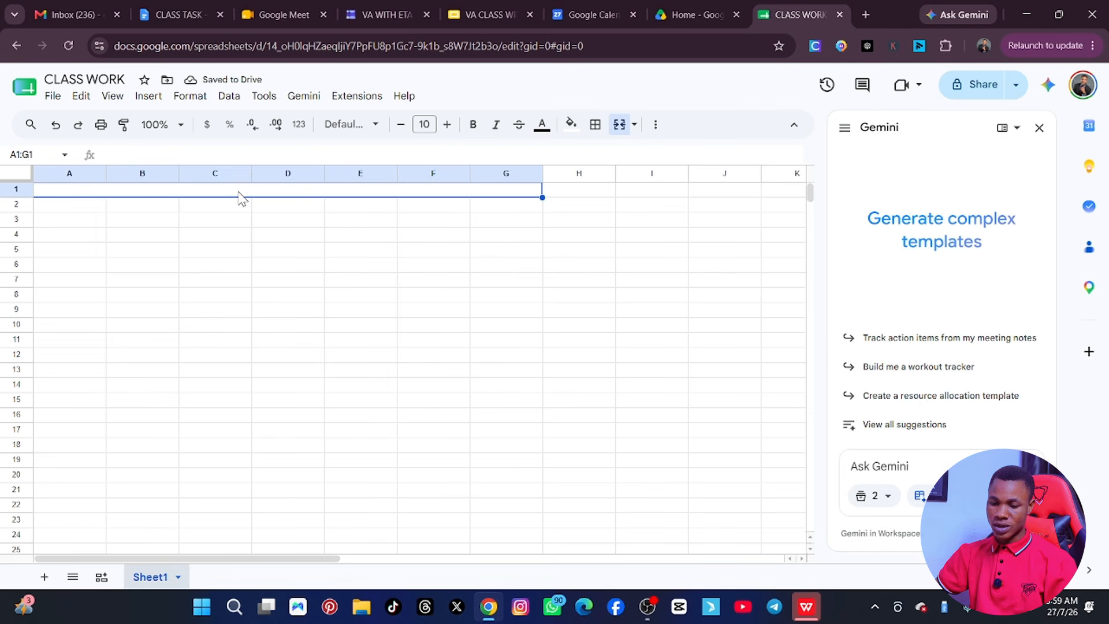
{"action": "type", "text": "CLASS "}
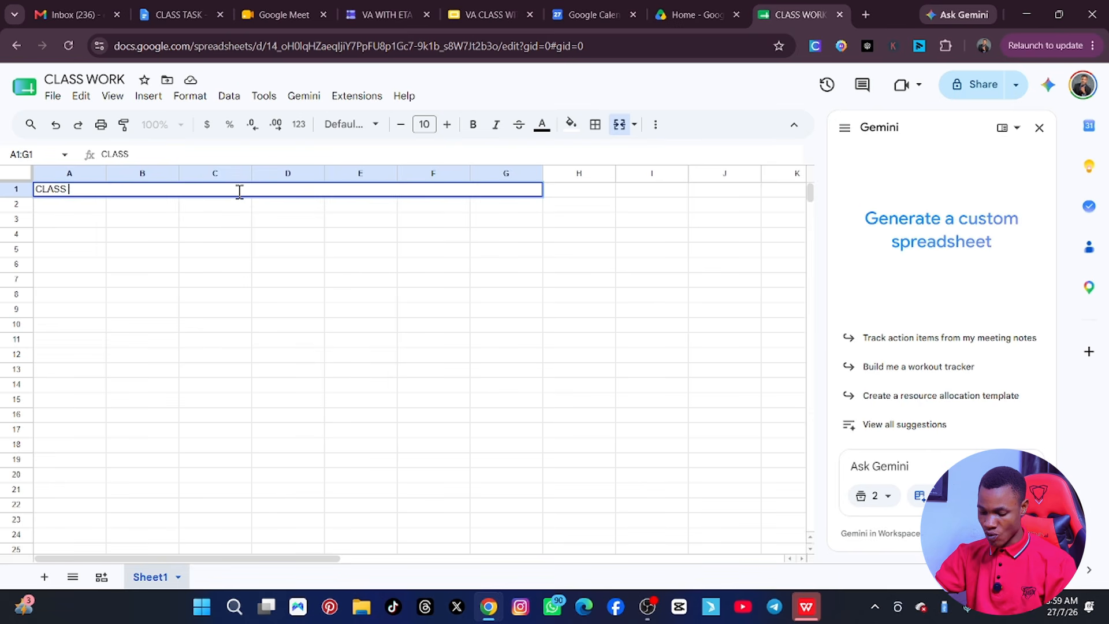
{"action": "type", "text": "WORK"}
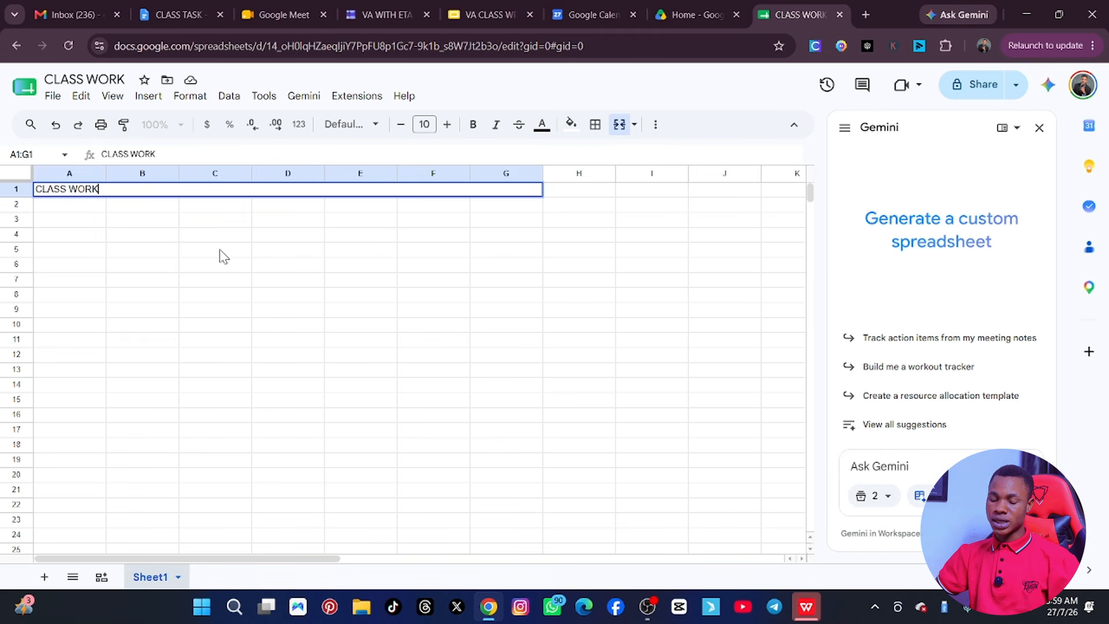
{"action": "left_click", "coordinate": [220, 250]}
Make the heading in the merged first row bold and center it horizontally
{"action": "left_click", "coordinate": [113, 193]}
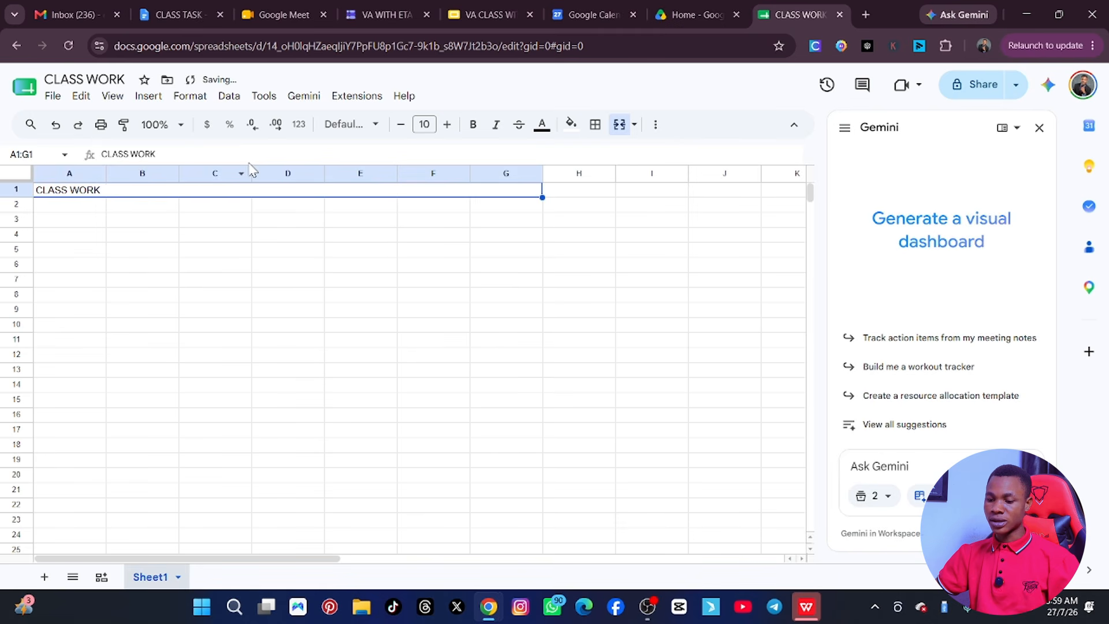
{"action": "left_click", "coordinate": [473, 125]}
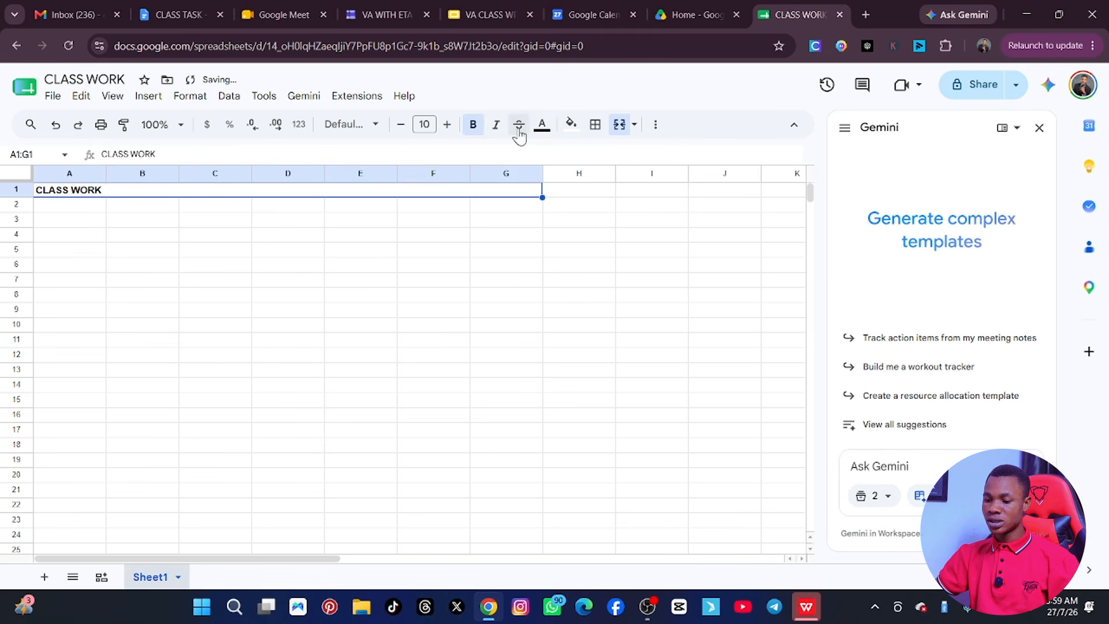
{"action": "left_click", "coordinate": [655, 126]}
{"action": "left_click", "coordinate": [417, 155]}
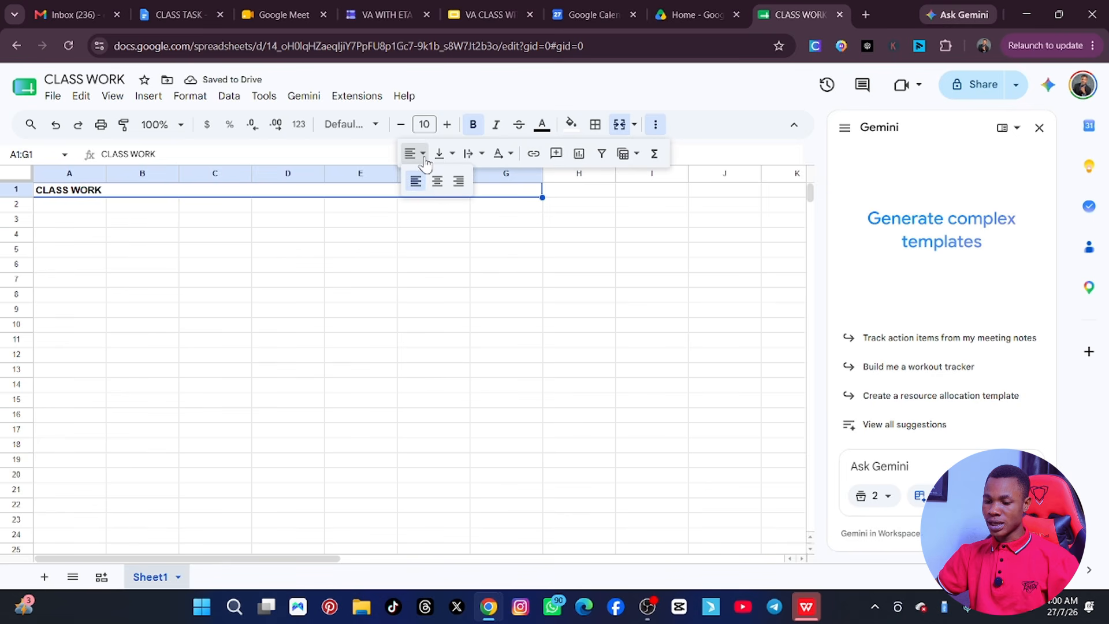
{"action": "left_click", "coordinate": [438, 181]}
{"action": "left_click", "coordinate": [421, 282]}
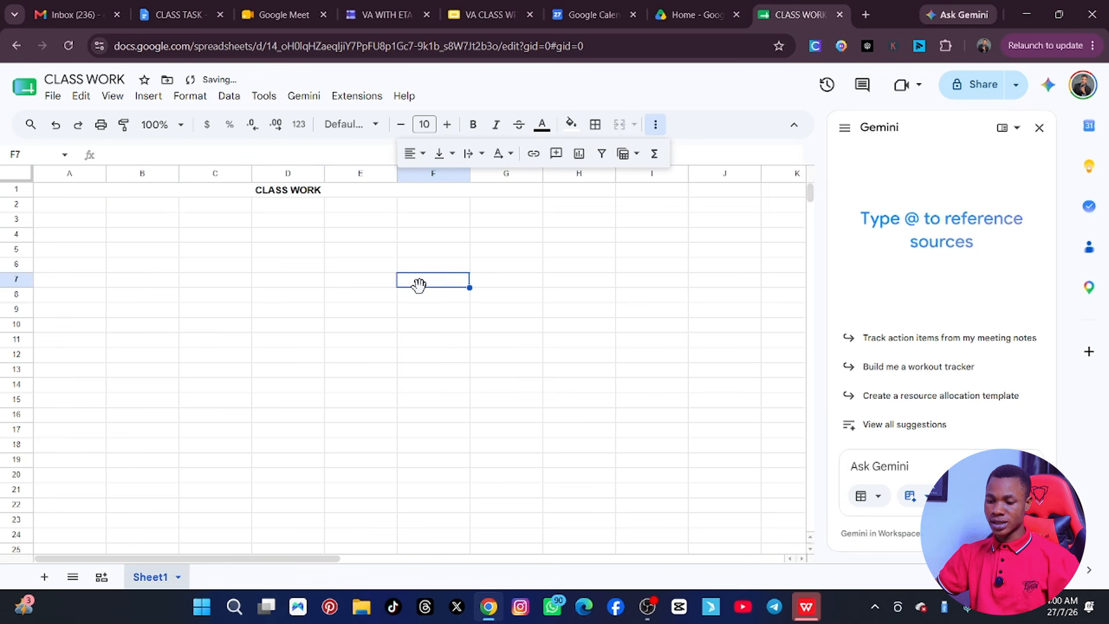
Replace the heading text in the merged first row with PRICE LIST
{"action": "left_click", "coordinate": [69, 208]}
{"action": "left_click", "coordinate": [301, 194]}
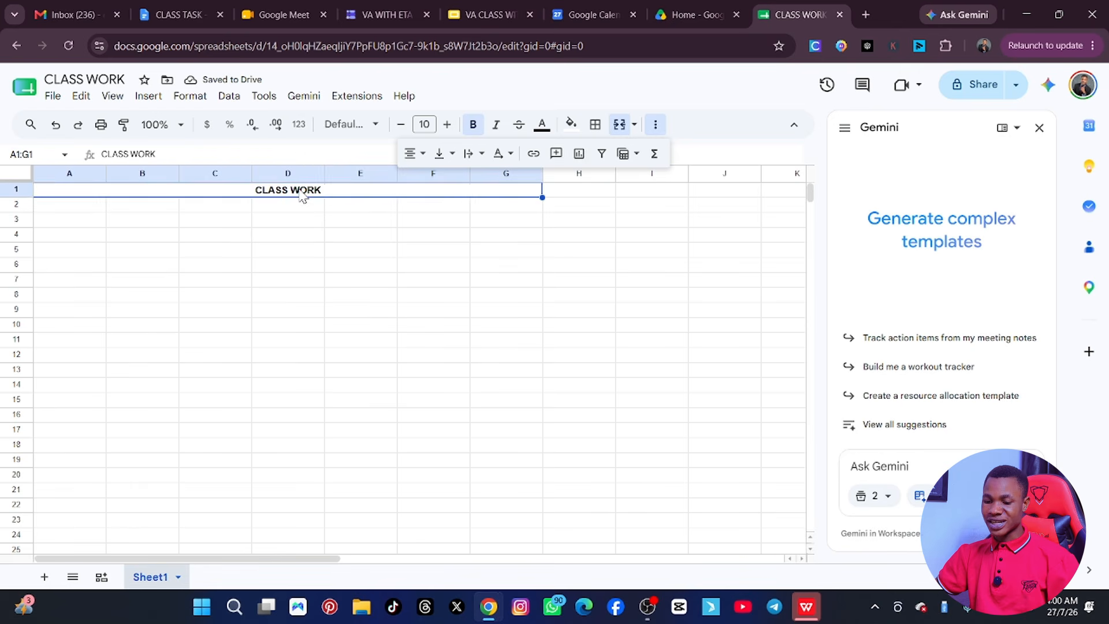
{"action": "double_click", "coordinate": [300, 191]}
{"action": "key", "text": "ctrl+a"}
{"action": "type", "text": "P"}
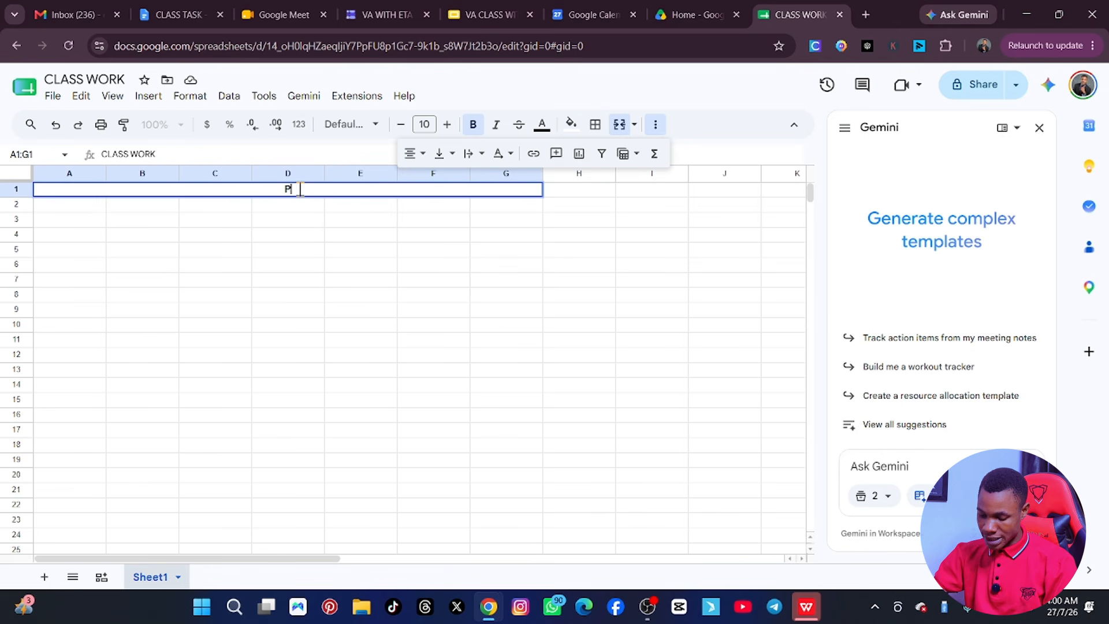
{"action": "type", "text": "RICE LIST"}
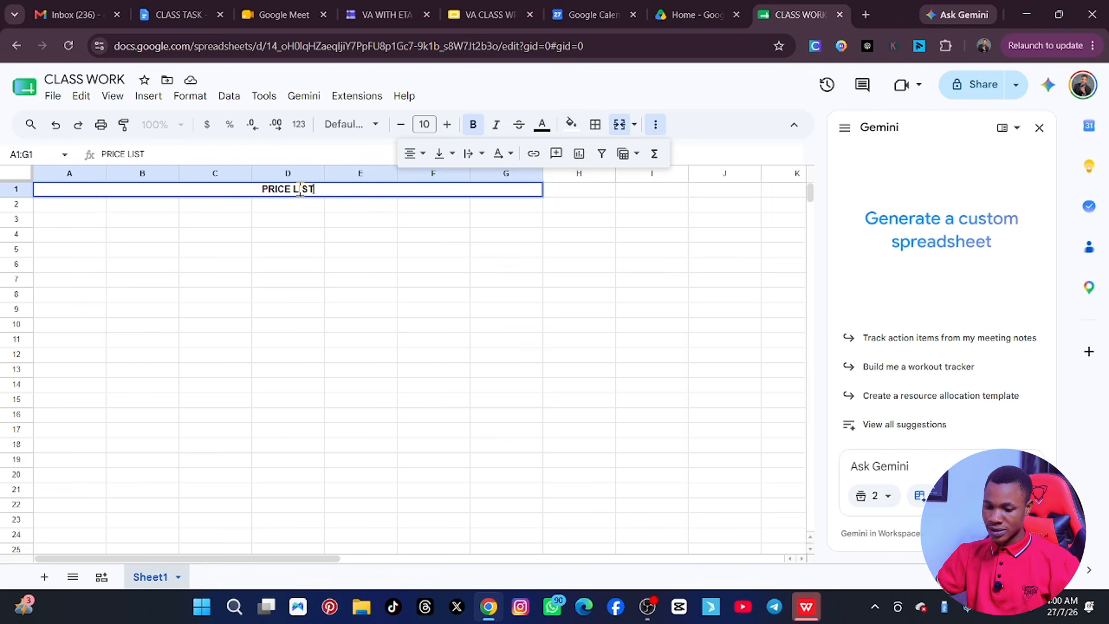
Enter WEB DESIGN in cell A2 and VA in cell A3 below the heading
{"action": "left_click", "coordinate": [69, 205]}
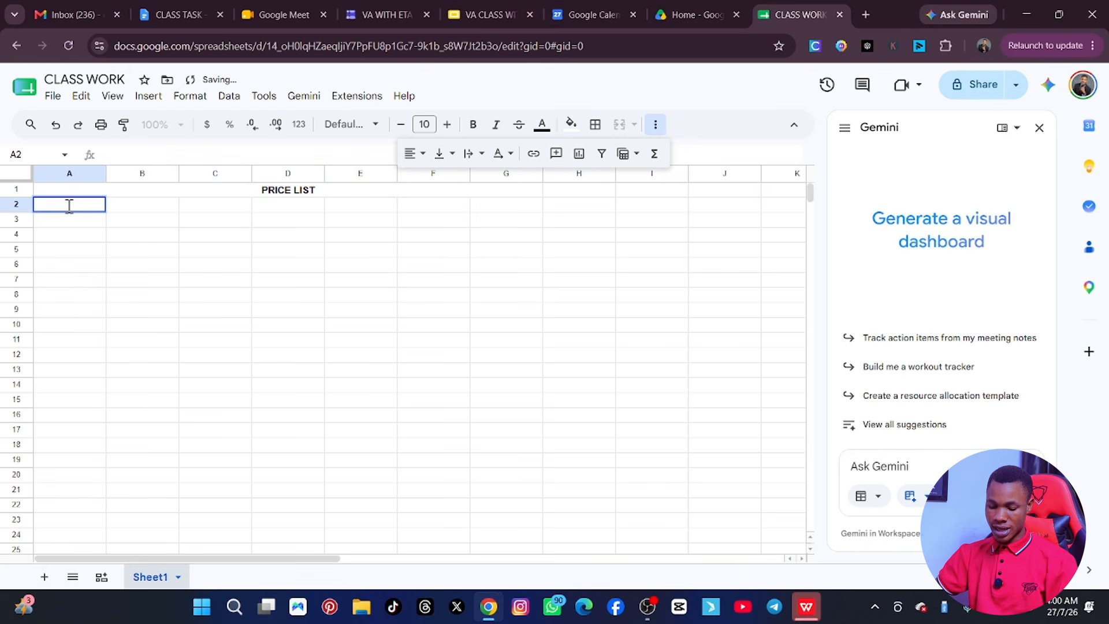
{"action": "type", "text": "WEB DE"}
{"action": "key", "text": "BackSpace"}
{"action": "key", "text": "BackSpace"}
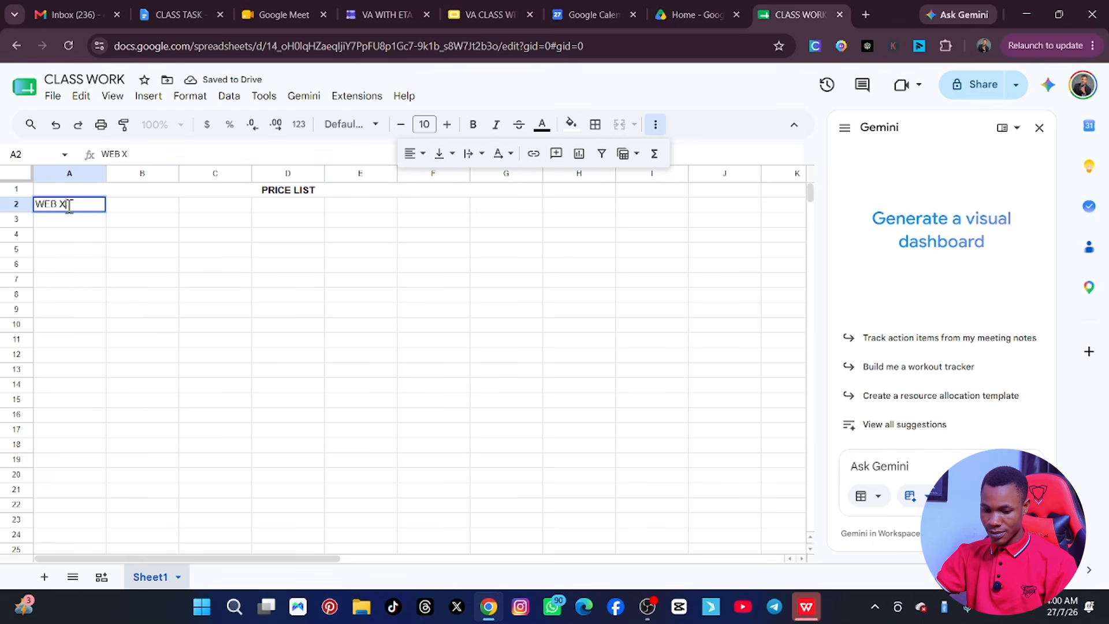
{"action": "type", "text": "DESIGN"}
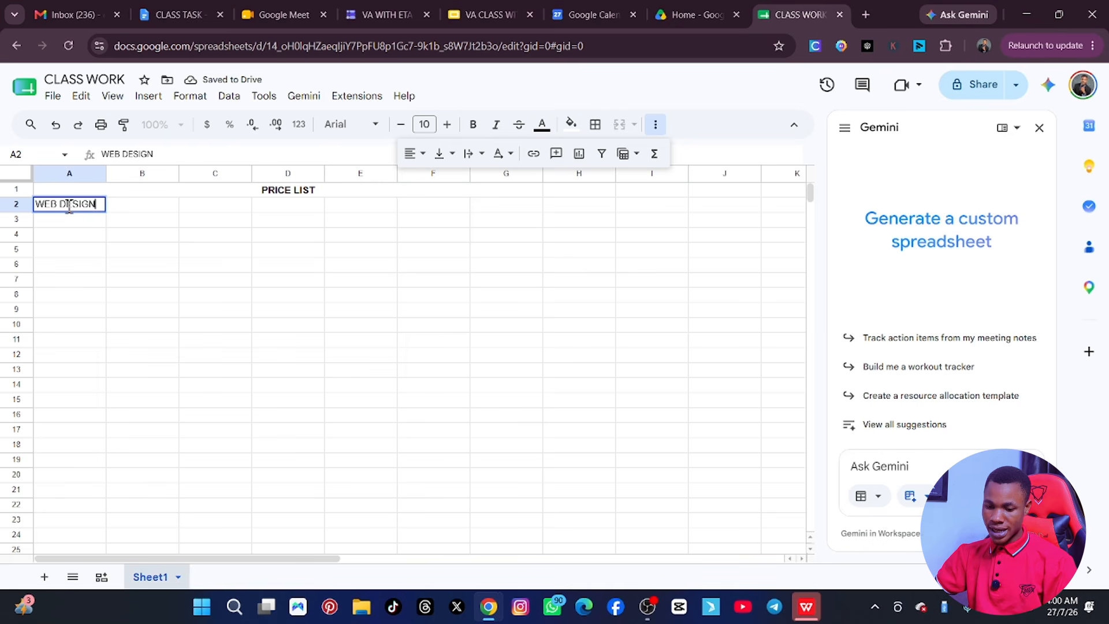
{"action": "left_click", "coordinate": [80, 225]}
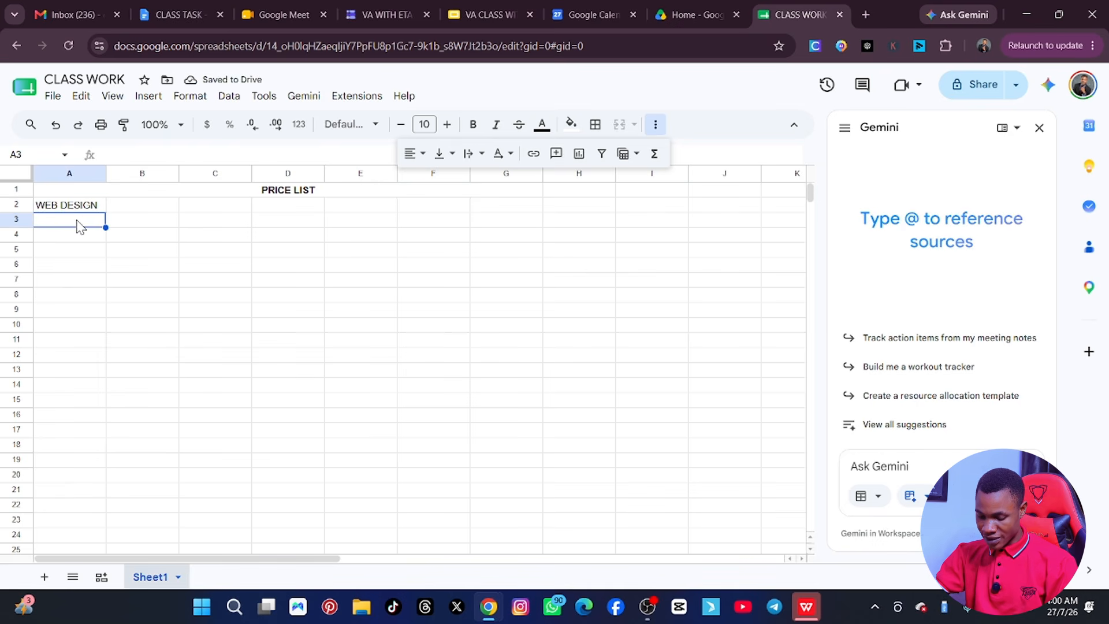
{"action": "type", "text": "VA"}
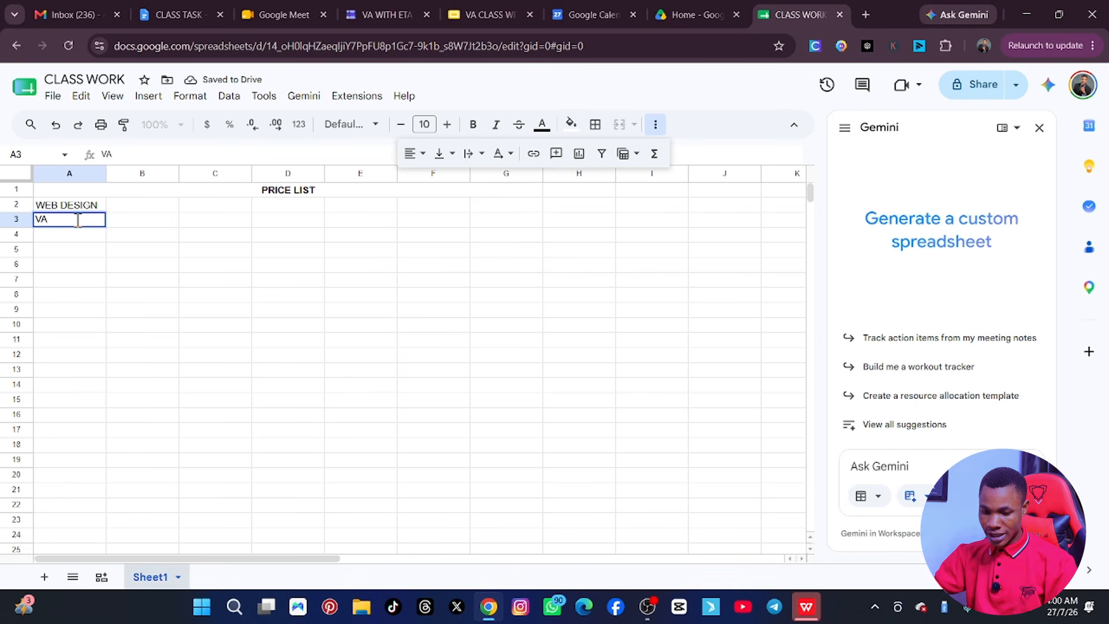
{"action": "key", "text": "Return"}
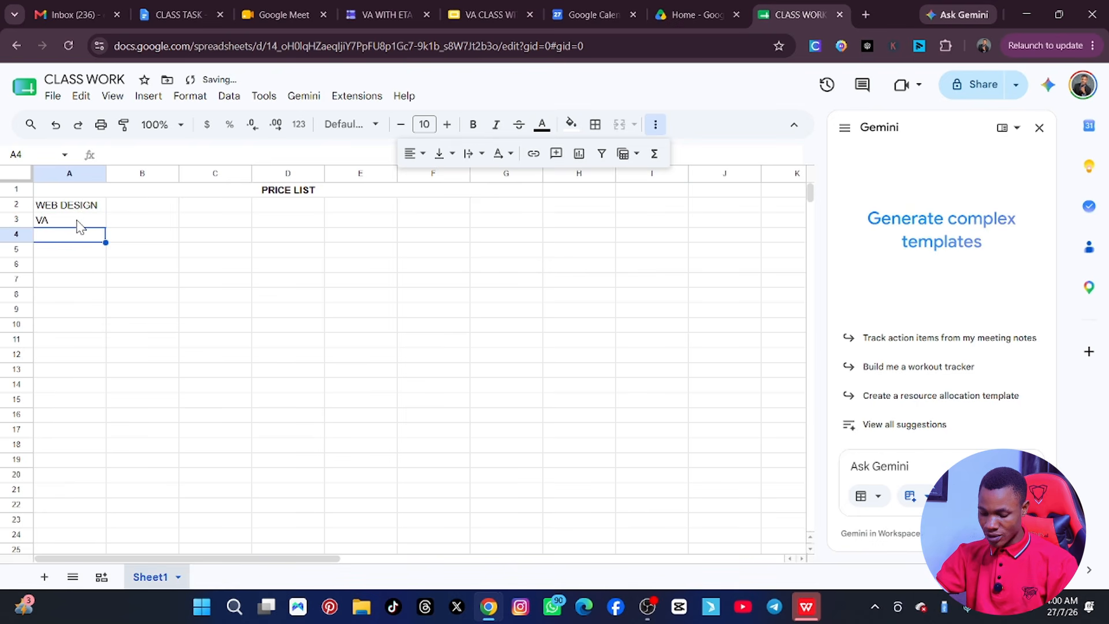
Enter GRAPHIC in cell A4 and DATA NALSYS in cell A5 to complete the list of services
{"action": "type", "text": "GRAPH"}
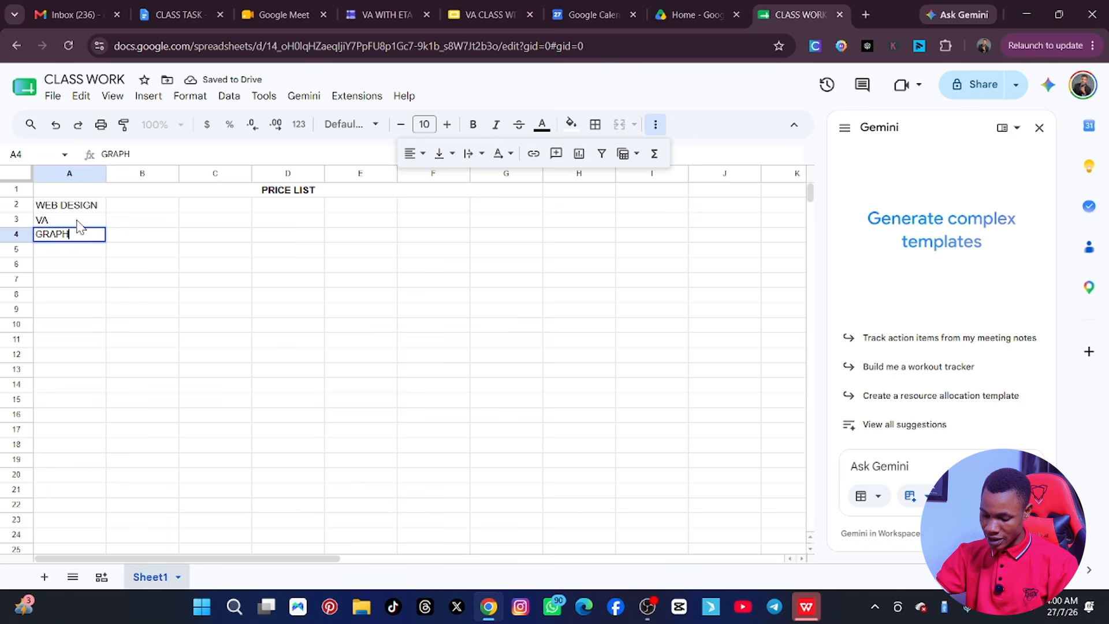
{"action": "type", "text": "IC"}
{"action": "key", "text": "Return"}
{"action": "type", "text": "DATA"}
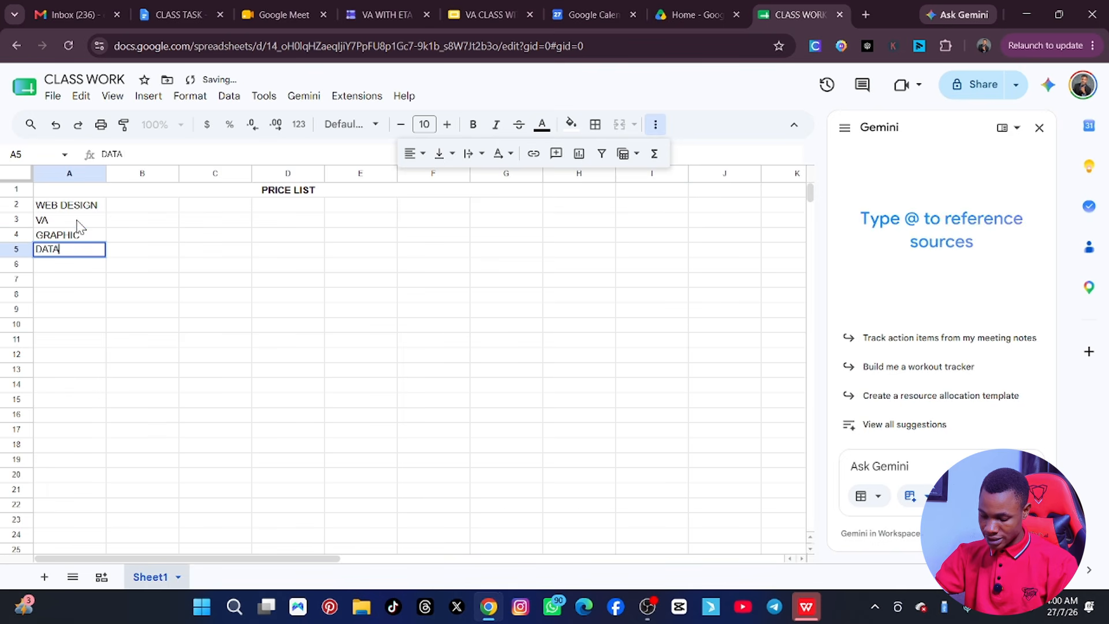
{"action": "type", "text": " NALSYS"}
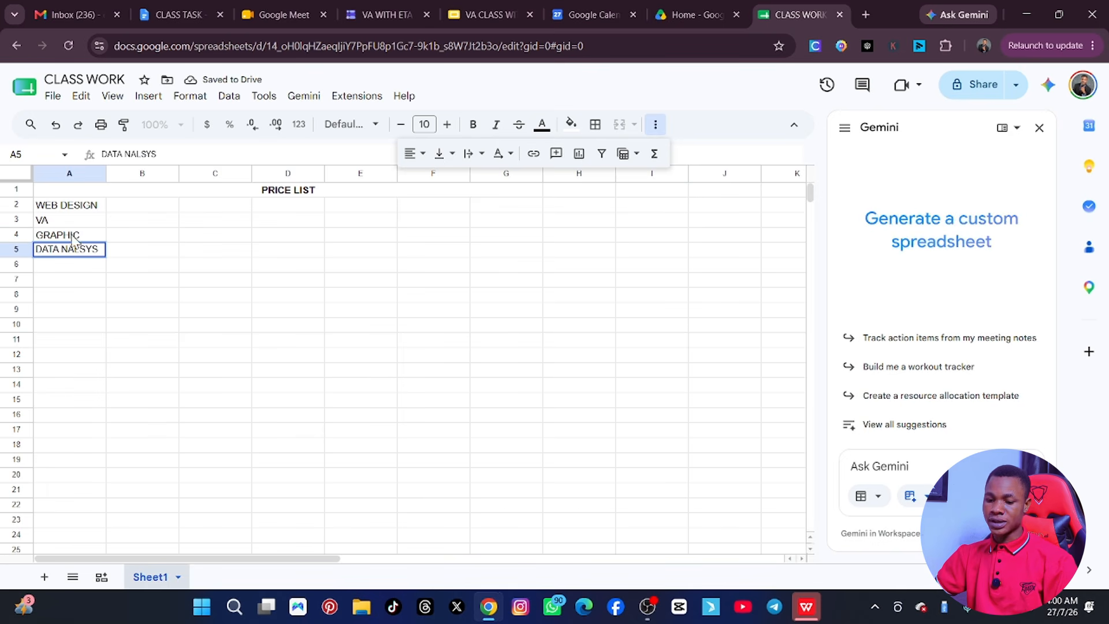
{"action": "left_click", "coordinate": [149, 282]}
Enter NIGERIA, CAMERON, GHAN and UK in cells B2 to B5 beside the services
{"action": "left_click", "coordinate": [135, 208]}
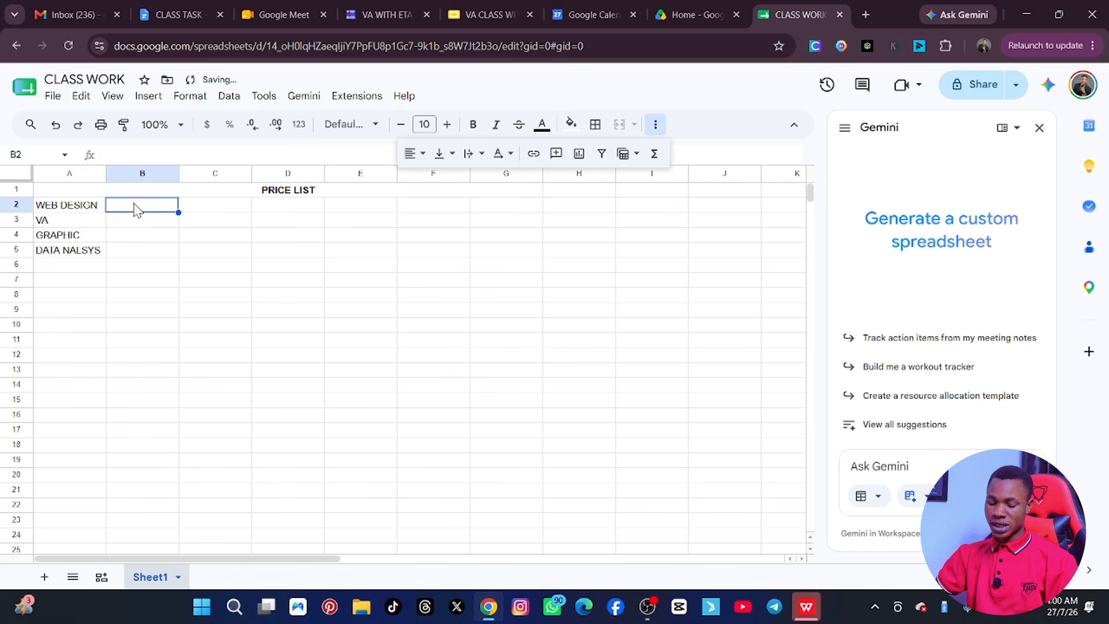
{"action": "type", "text": "NIGERIA"}
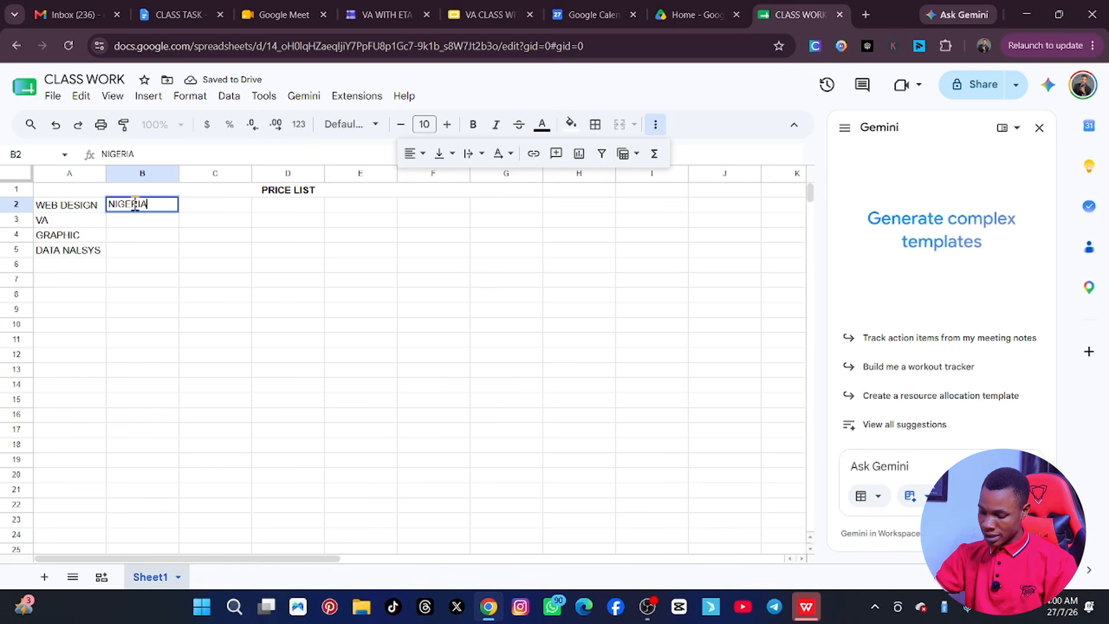
{"action": "key", "text": "Return"}
{"action": "type", "text": "CAMERON"}
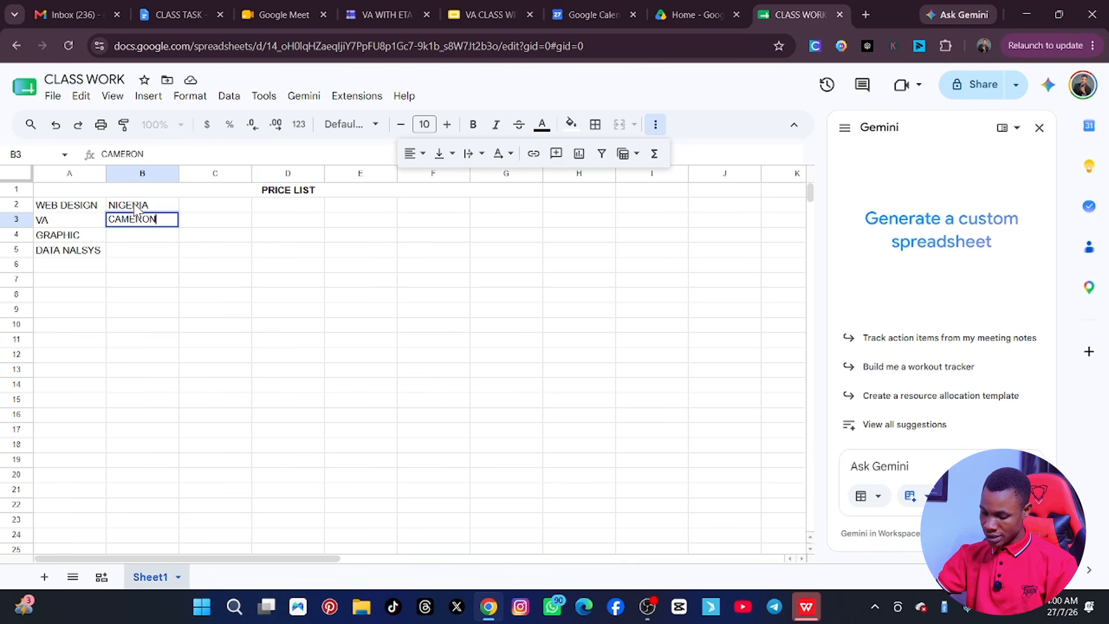
{"action": "key", "text": "Return"}
{"action": "type", "text": "GHAN"}
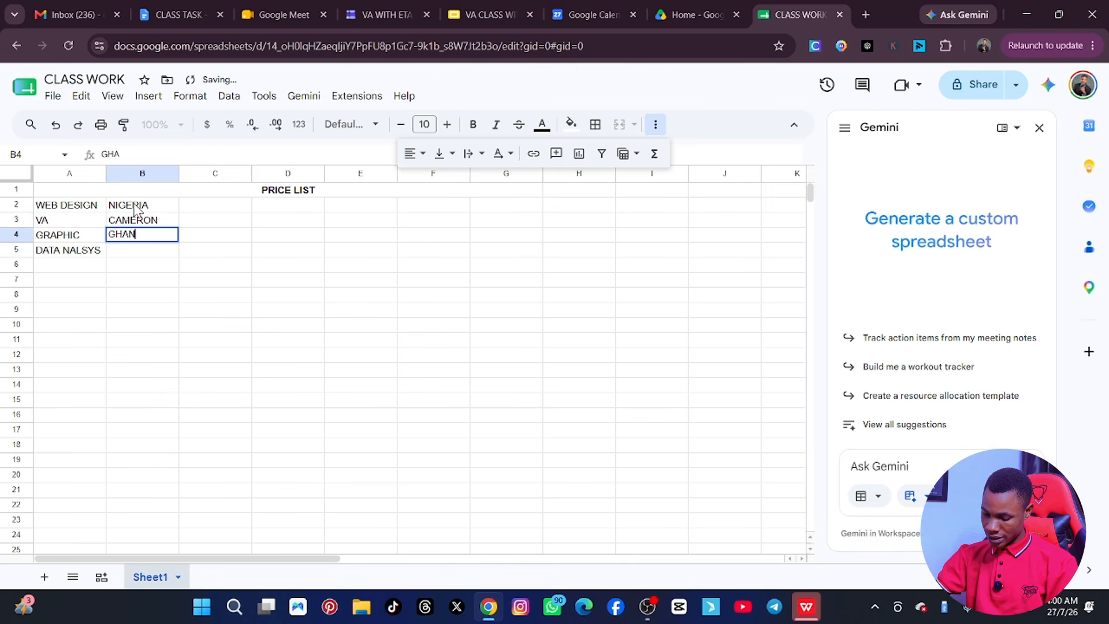
{"action": "key", "text": "Return"}
{"action": "type", "text": "UK"}
{"action": "key", "text": "Return"}
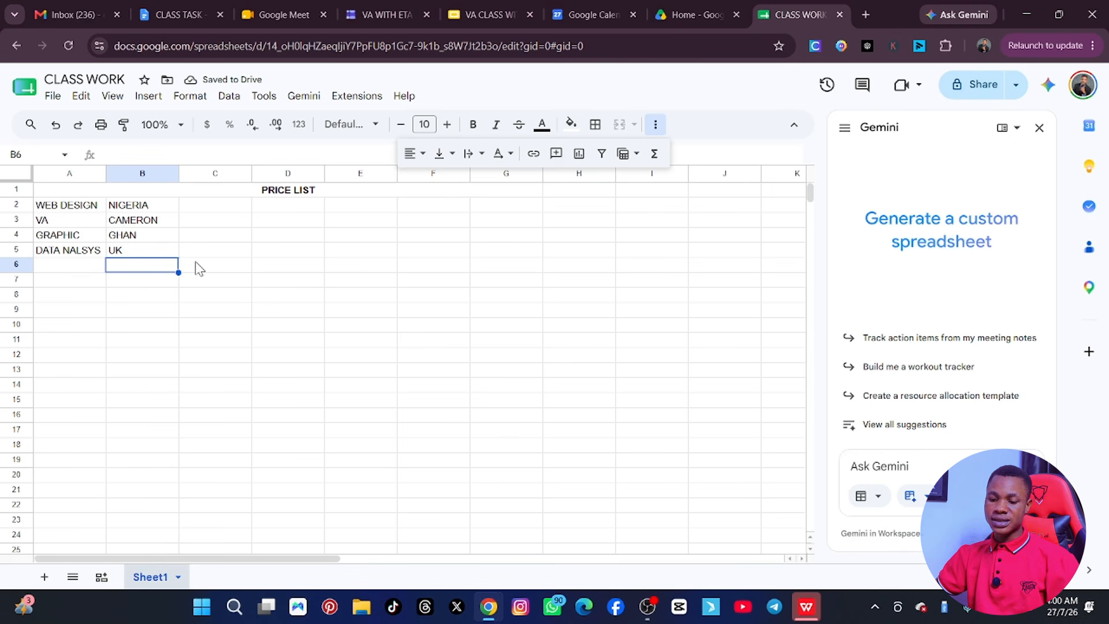
Enter the prices 1000, 200, 300 and 499 in cells C2 to C5
{"action": "left_click", "coordinate": [207, 207]}
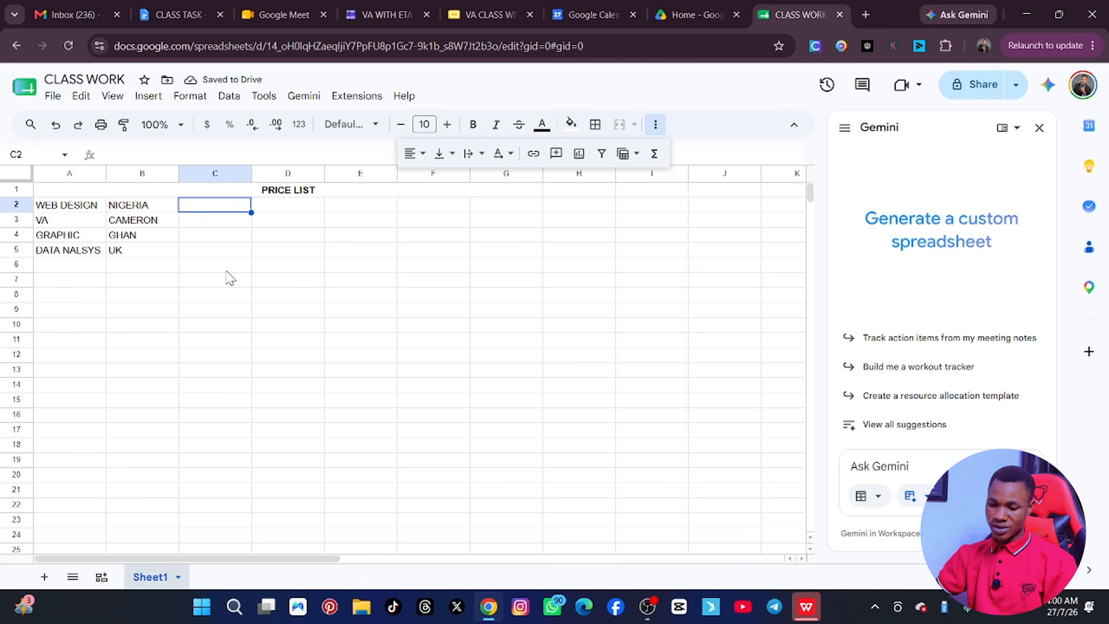
{"action": "type", "text": "1000"}
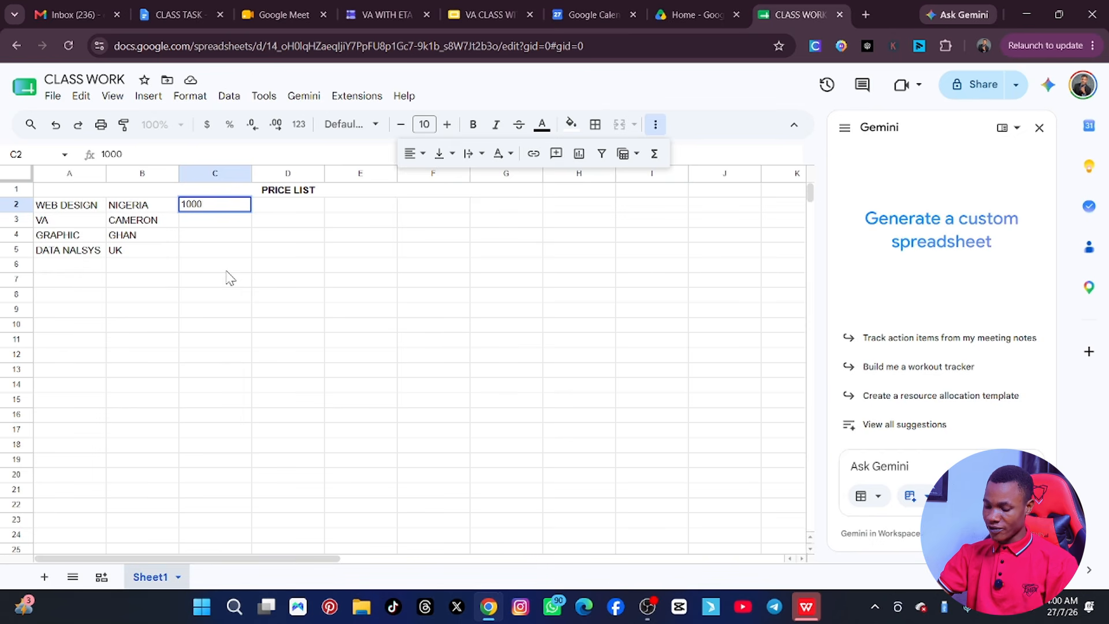
{"action": "key", "text": "Return"}
{"action": "type", "text": "200"}
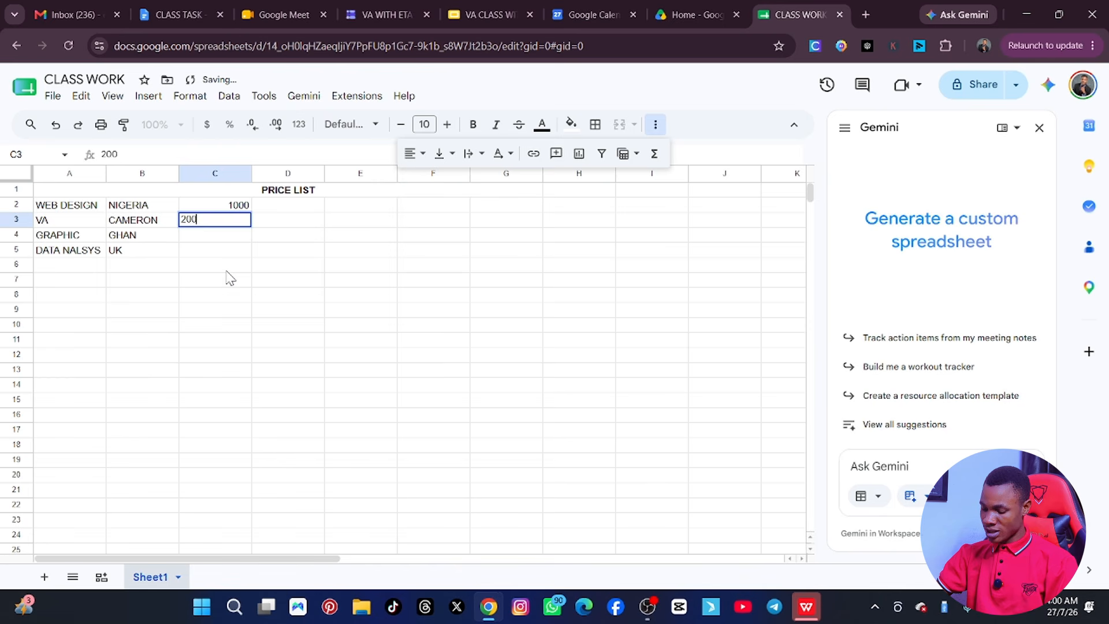
{"action": "key", "text": "Return"}
{"action": "type", "text": "300"}
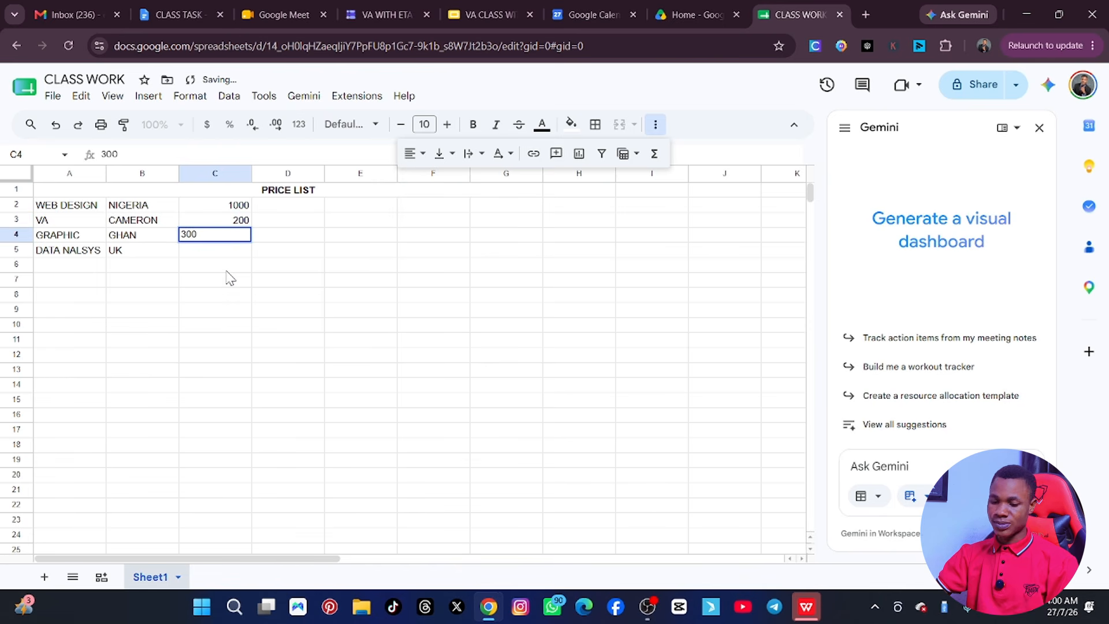
{"action": "key", "text": "Return"}
{"action": "type", "text": "499"}
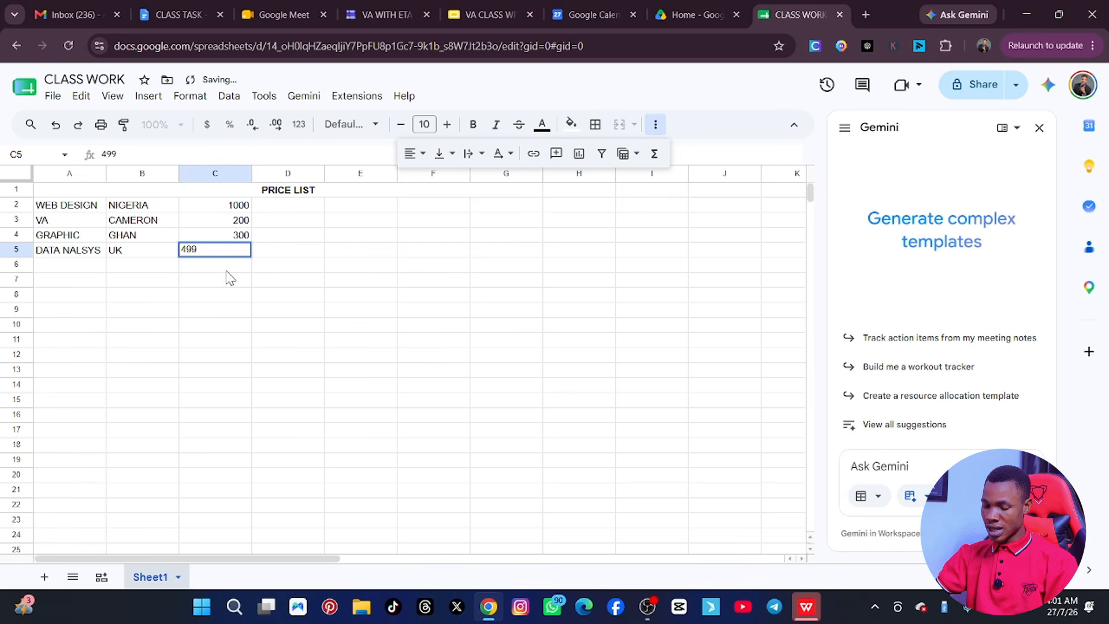
{"action": "key", "text": "Return"}
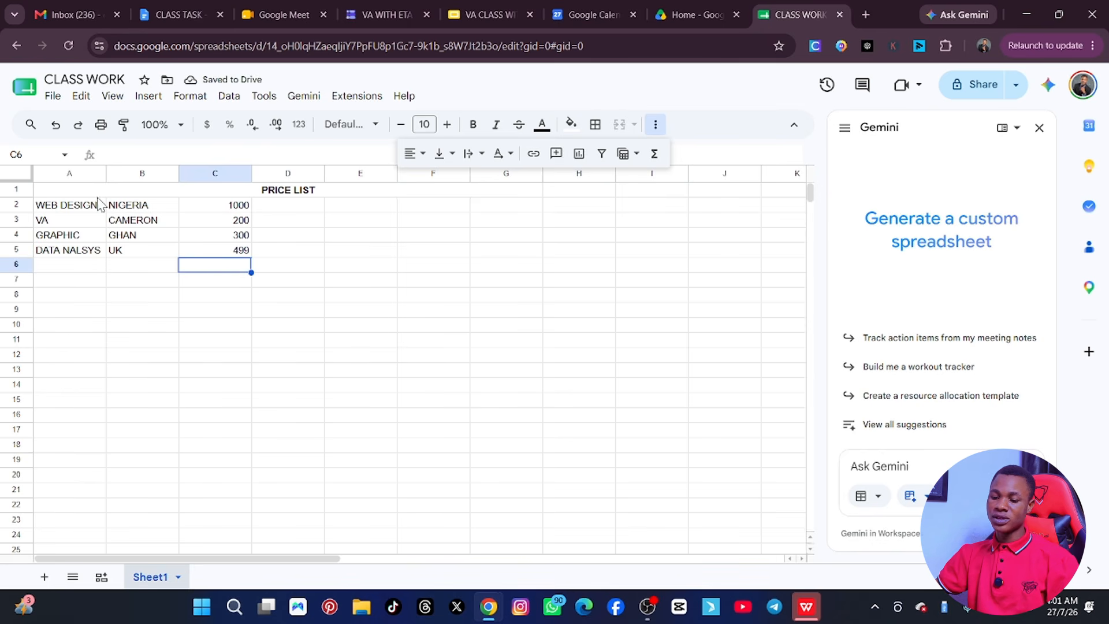
{"action": "left_click", "coordinate": [360, 294]}
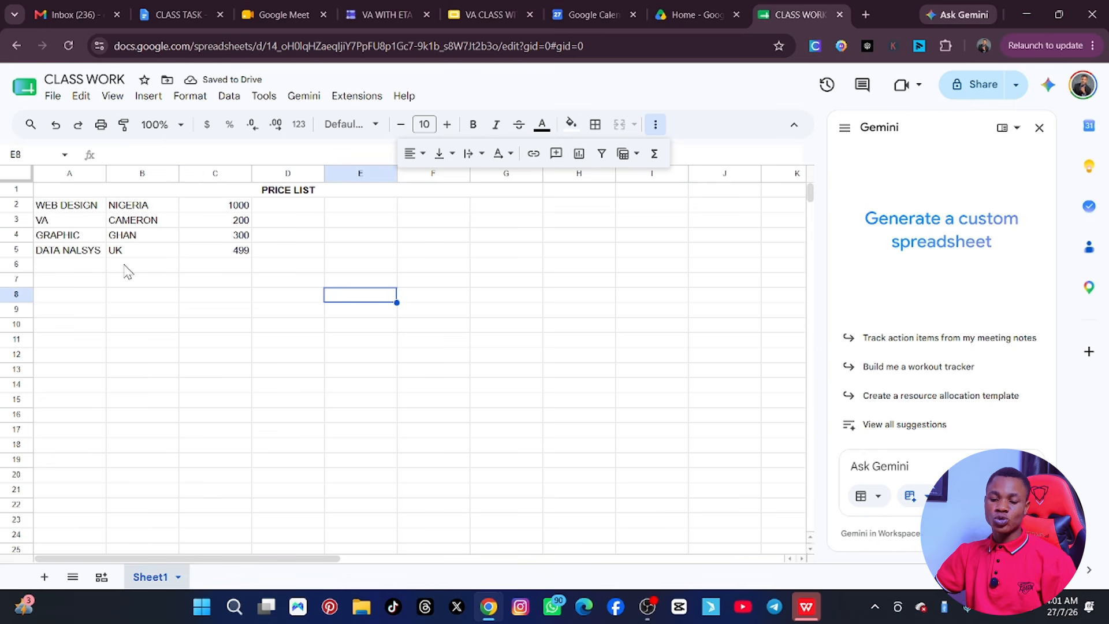
{"action": "left_click", "coordinate": [113, 282]}
{"action": "left_click", "coordinate": [576, 297]}
{"action": "left_click", "coordinate": [531, 237]}
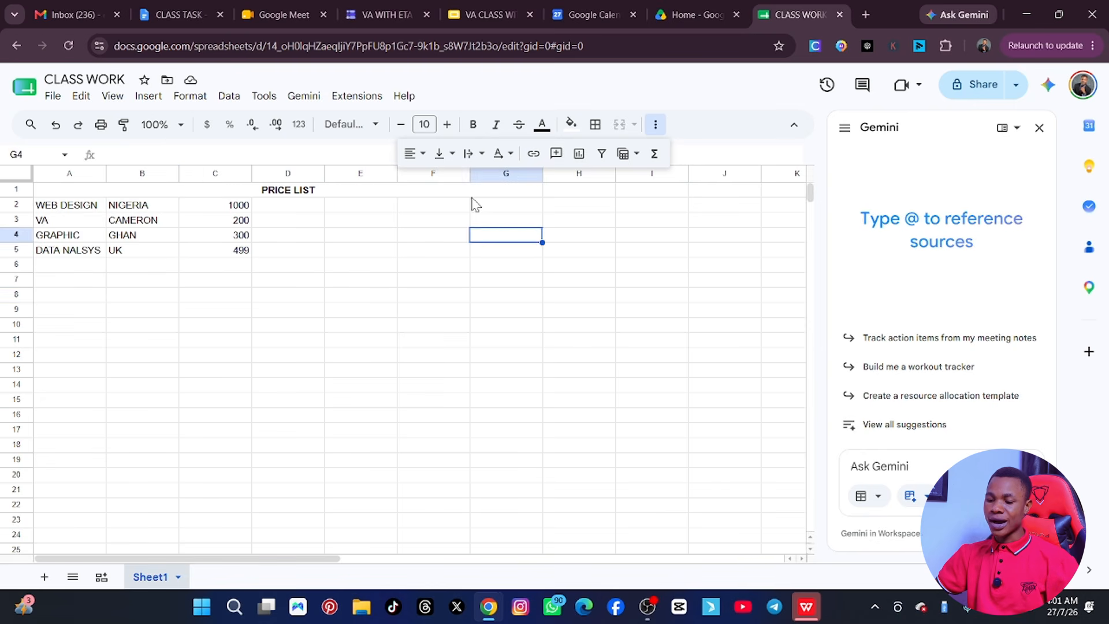
{"action": "left_click", "coordinate": [472, 197]}
{"action": "left_click", "coordinate": [384, 221]}
{"action": "left_click", "coordinate": [321, 309]}
{"action": "left_click", "coordinate": [222, 370]}
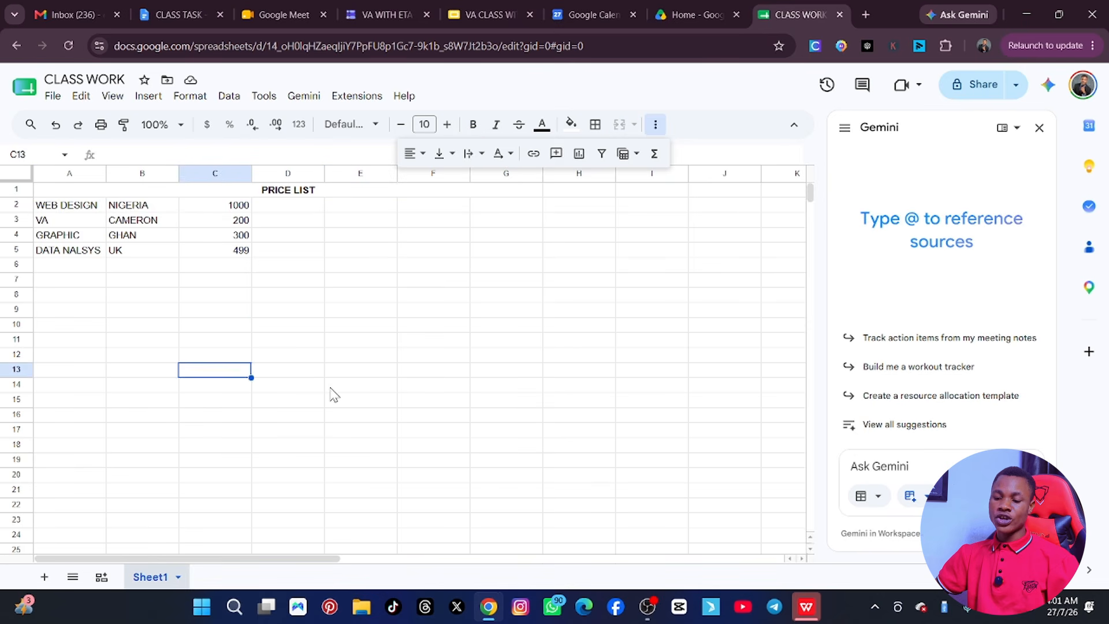
{"action": "left_click", "coordinate": [456, 385]}
{"action": "left_click", "coordinate": [551, 353]}
{"action": "left_click", "coordinate": [292, 278]}
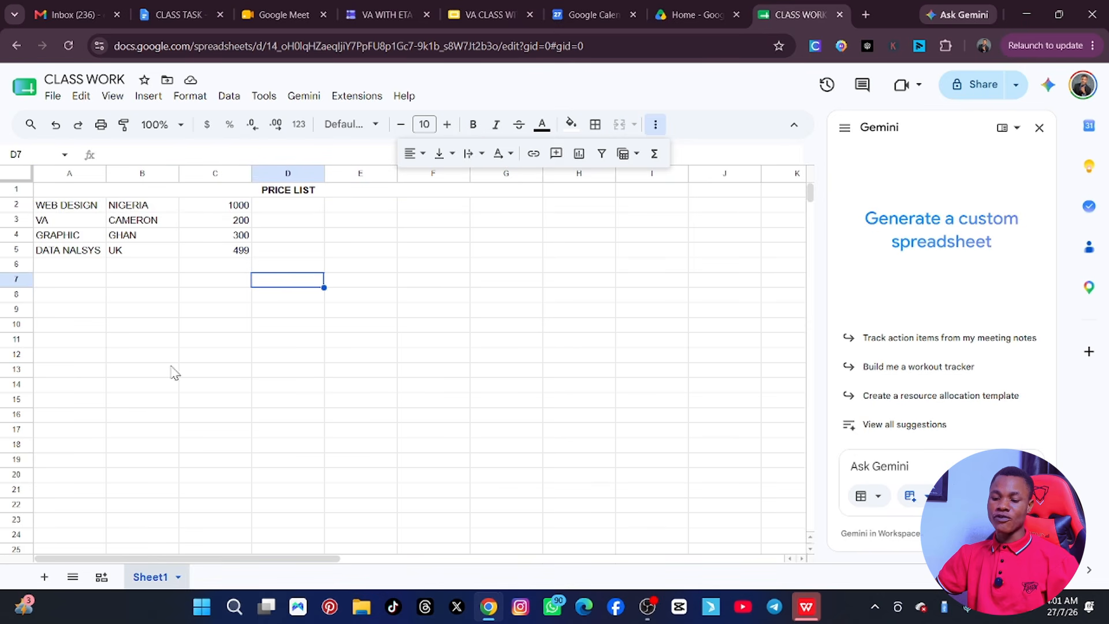
Merge the empty cells B9:I18 into one block and undo the merge
{"action": "left_click_drag", "start_coordinate": [144, 310], "coordinate": [667, 450]}
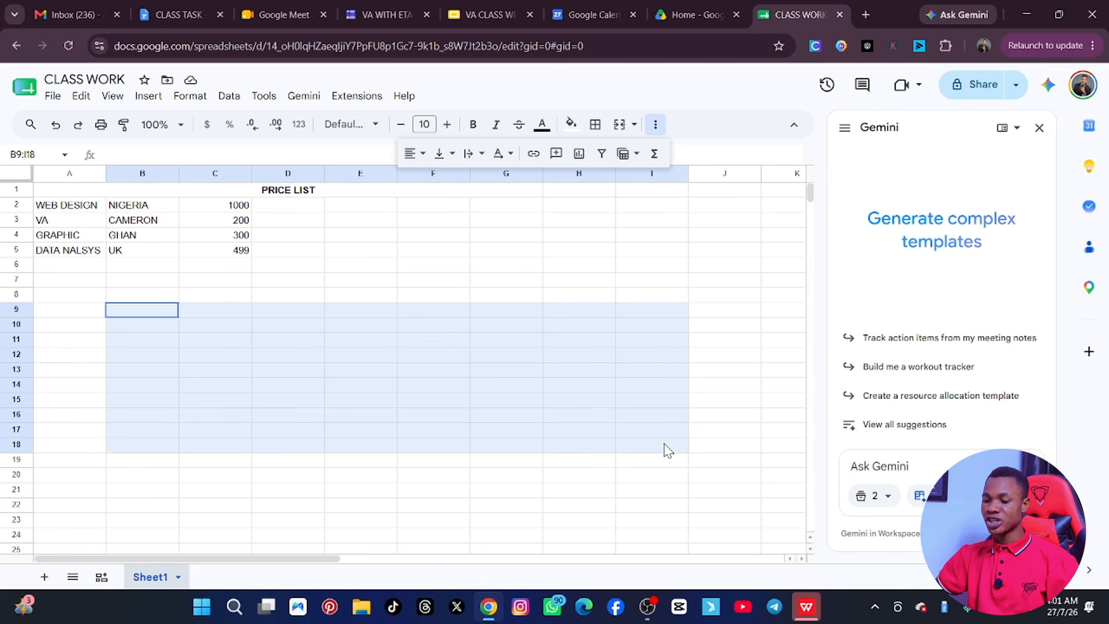
{"action": "left_click", "coordinate": [619, 124]}
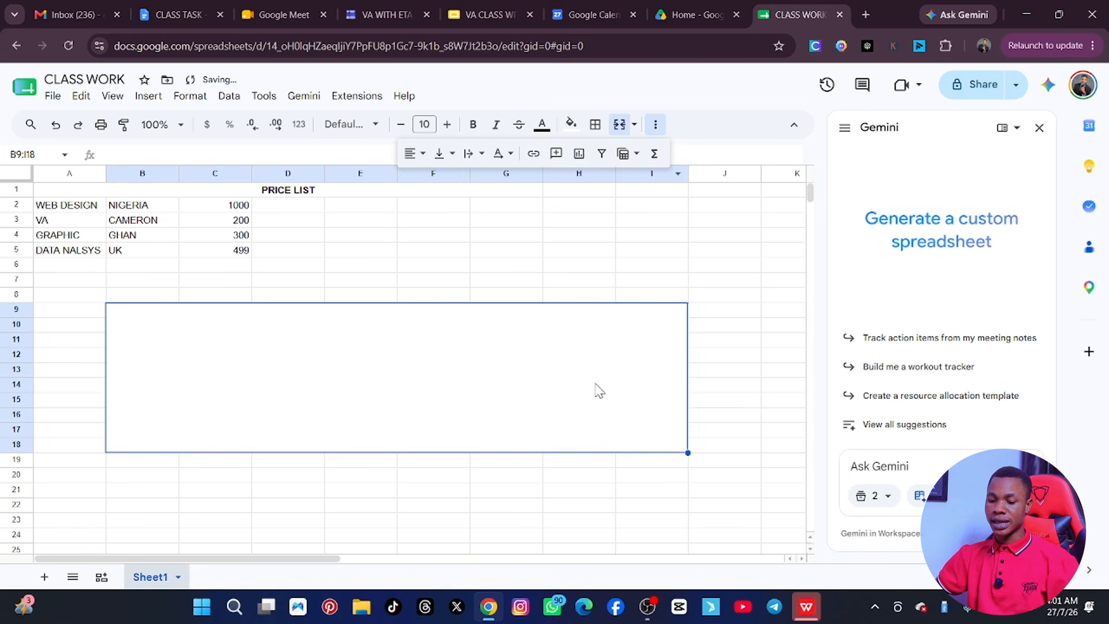
{"action": "left_click", "coordinate": [363, 255]}
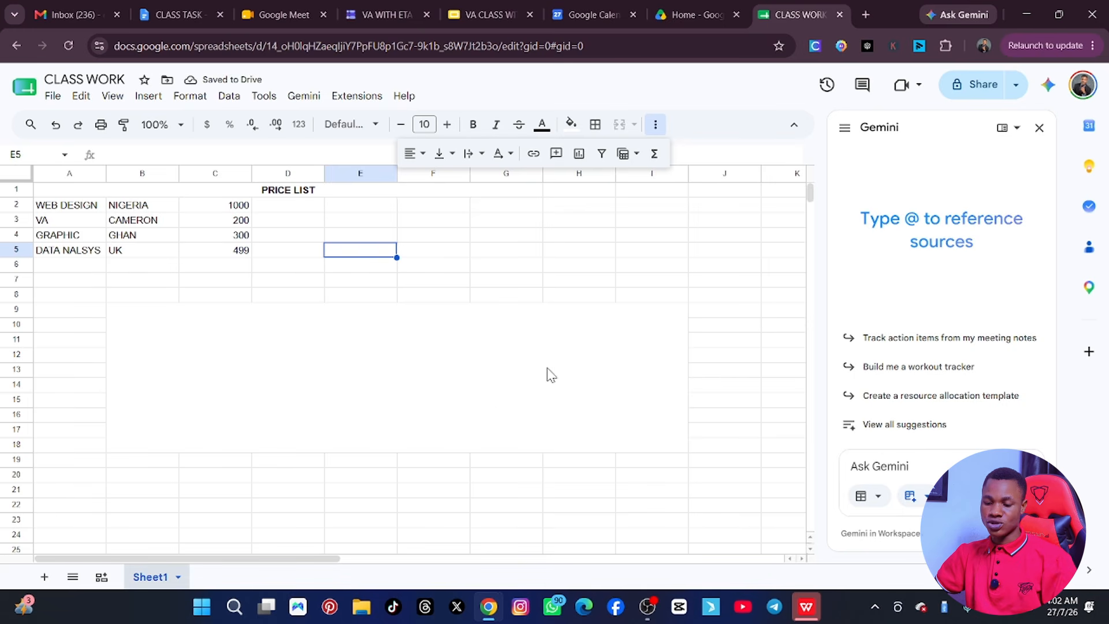
{"action": "key", "text": "ctrl+z"}
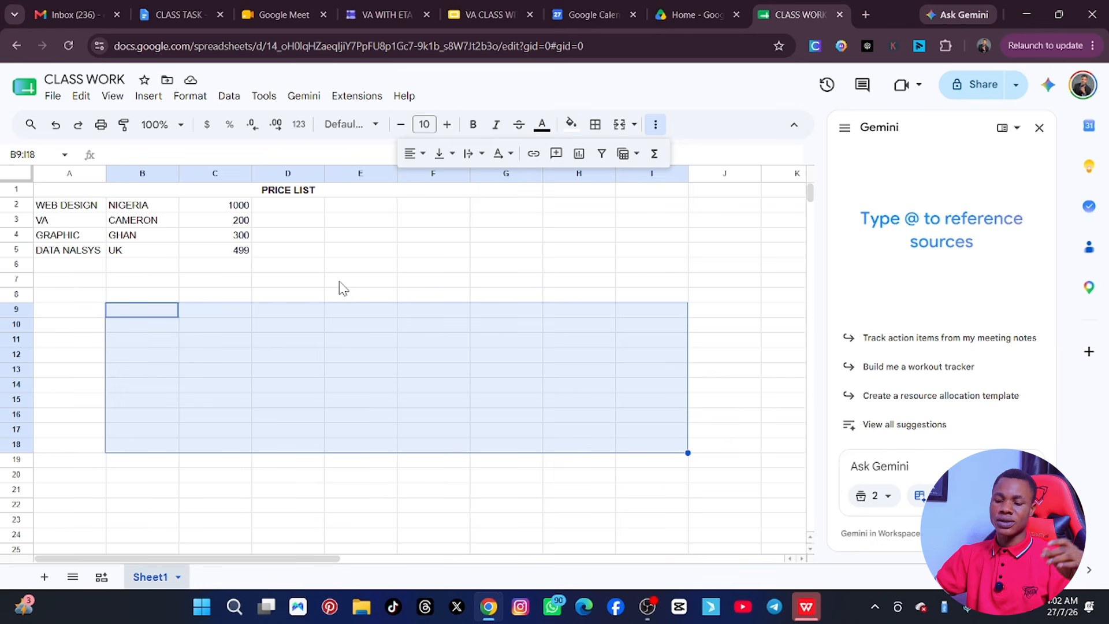
{"action": "left_click", "coordinate": [406, 312]}
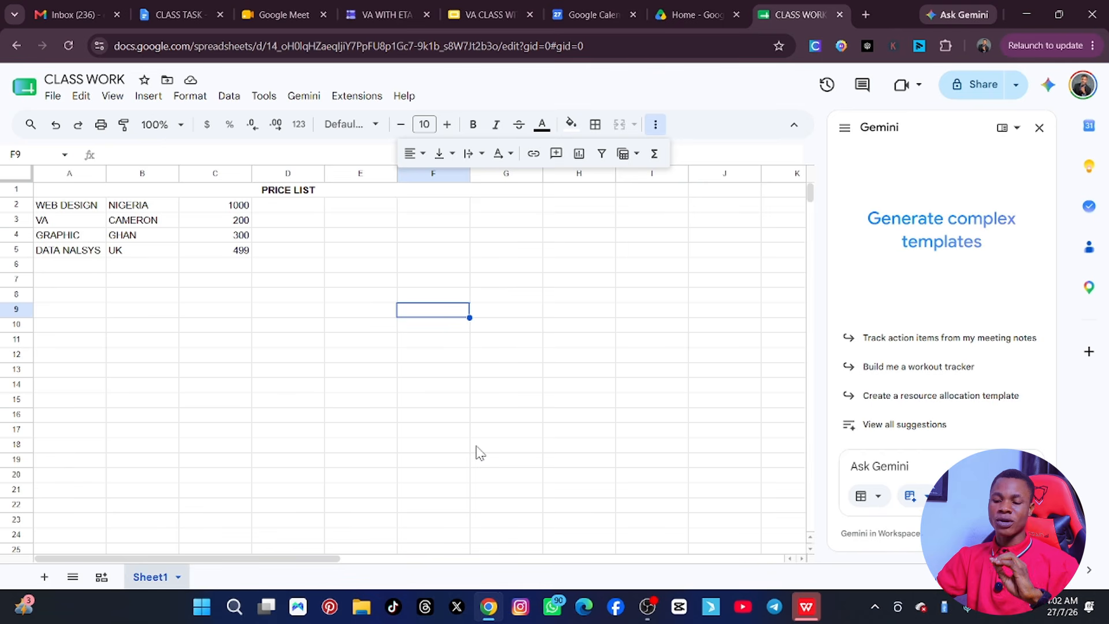
{"action": "left_click", "coordinate": [355, 435]}
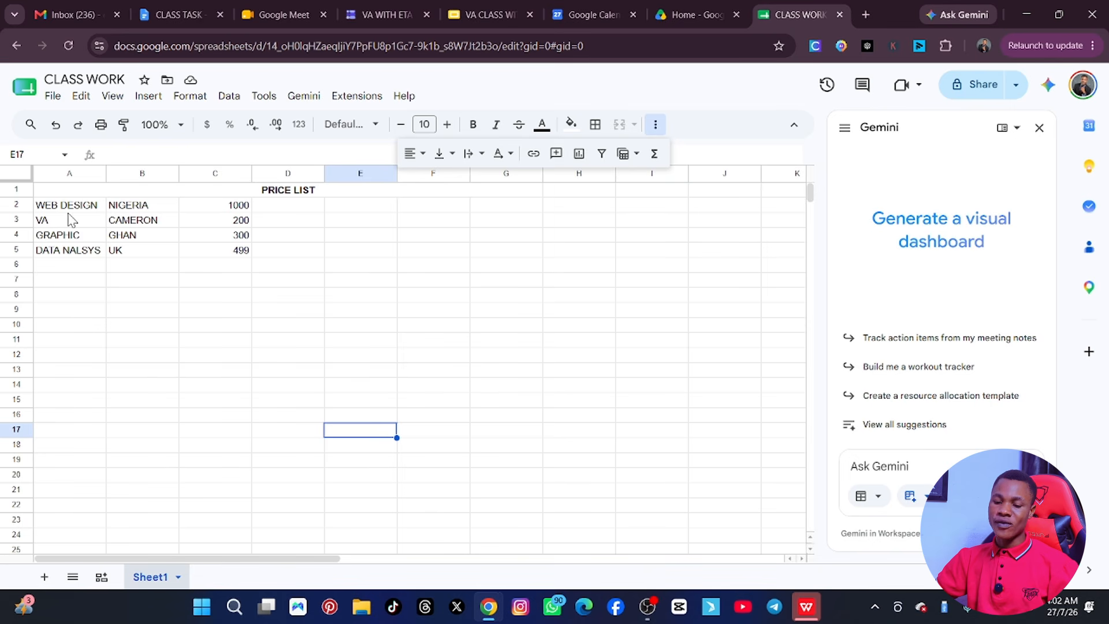
{"action": "left_click_drag", "start_coordinate": [47, 207], "coordinate": [246, 260]}
{"action": "left_click", "coordinate": [285, 329]}
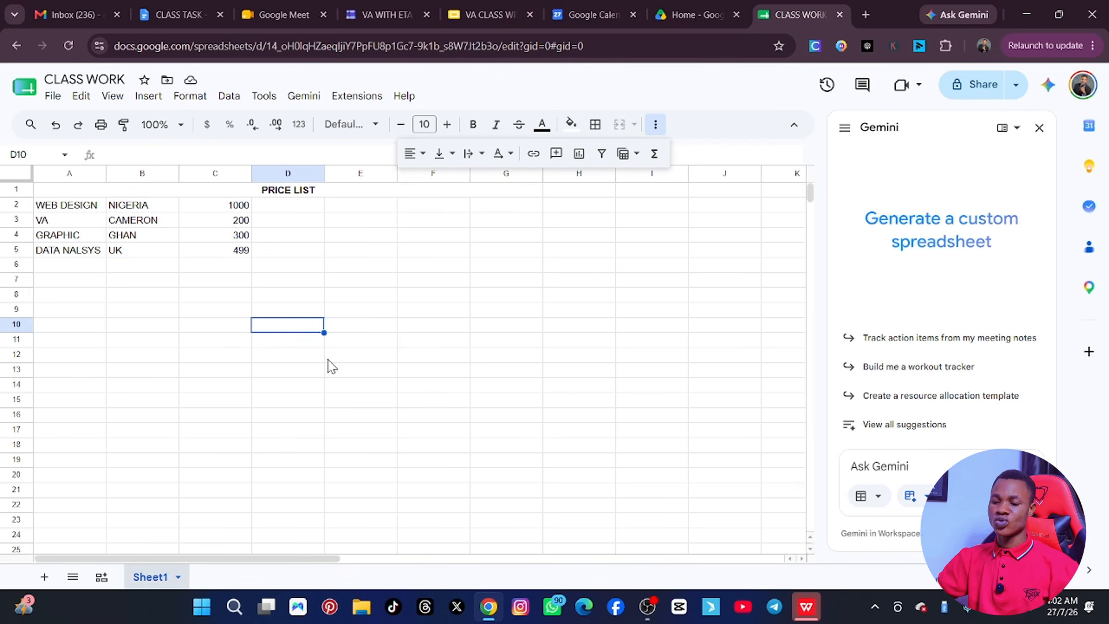
Insert a chart based on the empty cell D10 and change its type to Custom Combo
{"action": "left_click", "coordinate": [151, 97]}
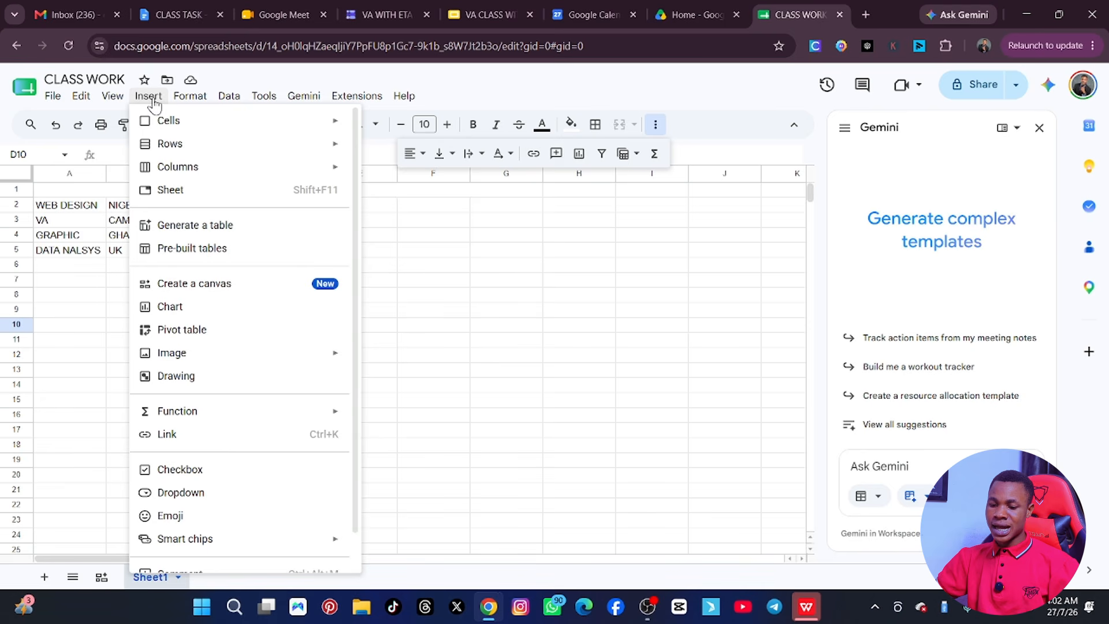
{"action": "left_click", "coordinate": [197, 317]}
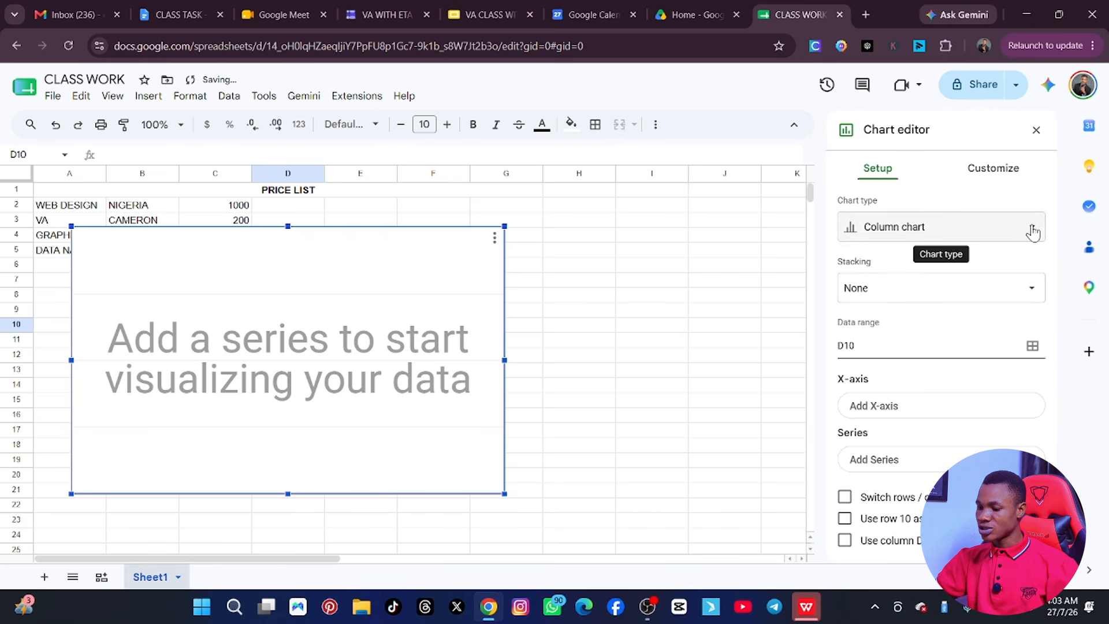
{"action": "left_click", "coordinate": [1033, 232]}
{"action": "left_click", "coordinate": [935, 351]}
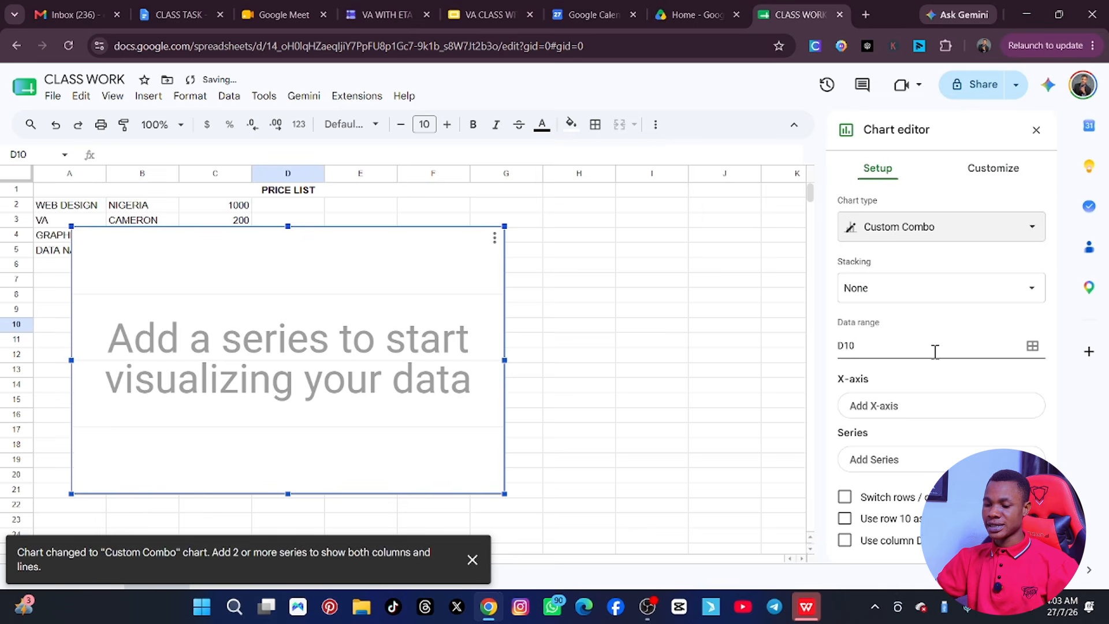
Switch the chart's stacking to Standard and back to None, and move the empty chart clear of the price data
{"action": "left_click", "coordinate": [967, 296]}
{"action": "left_click", "coordinate": [938, 309]}
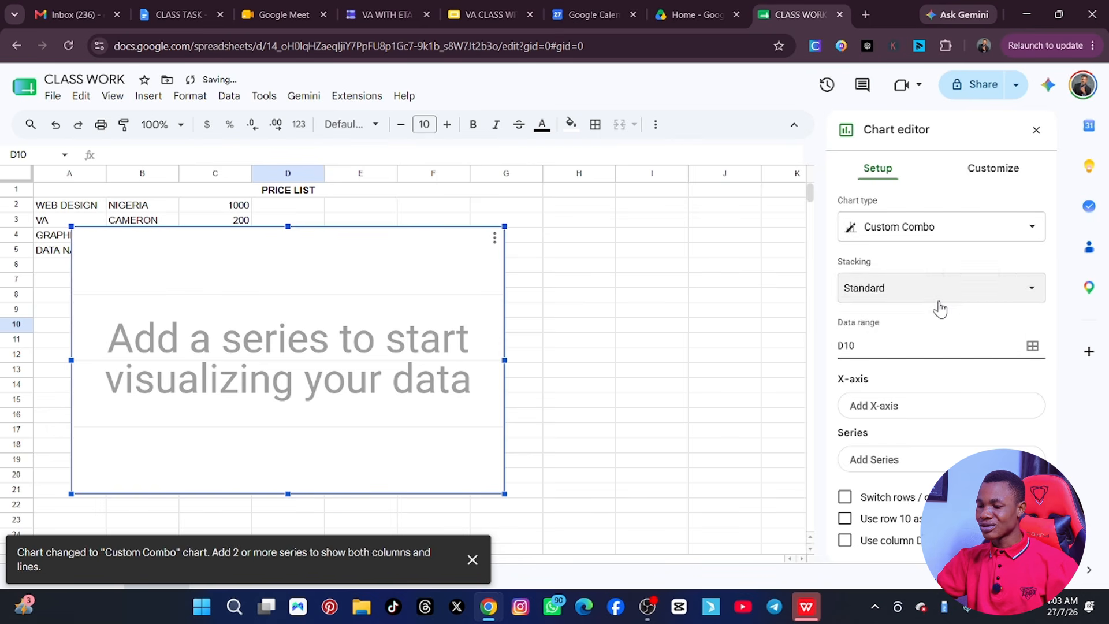
{"action": "left_click", "coordinate": [936, 289]}
{"action": "left_click", "coordinate": [914, 262]}
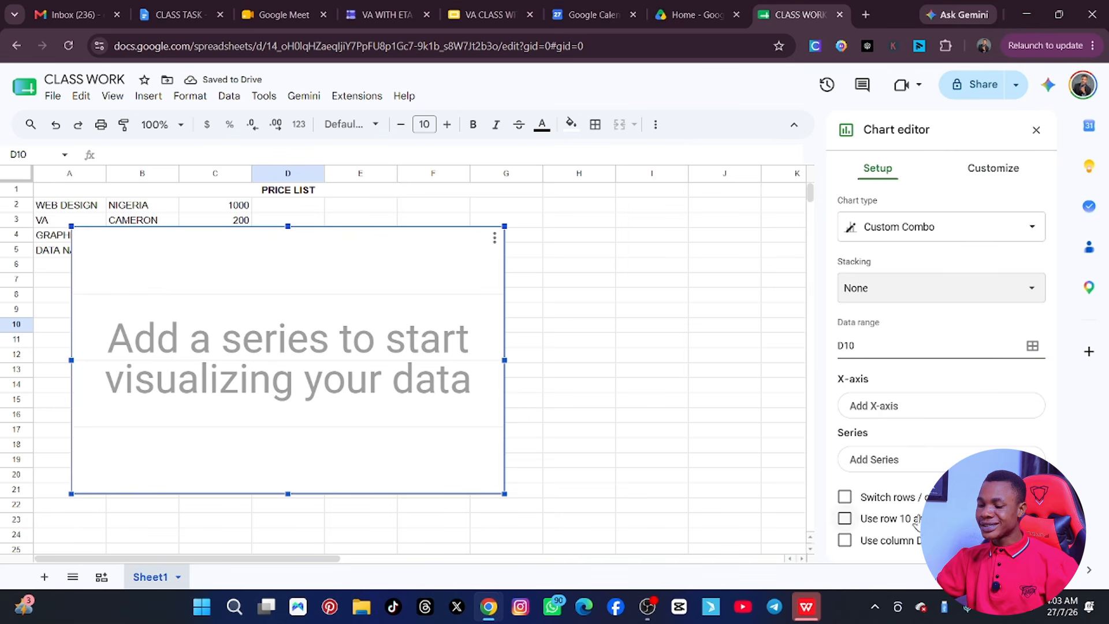
{"action": "left_click_drag", "start_coordinate": [311, 313], "coordinate": [553, 327]}
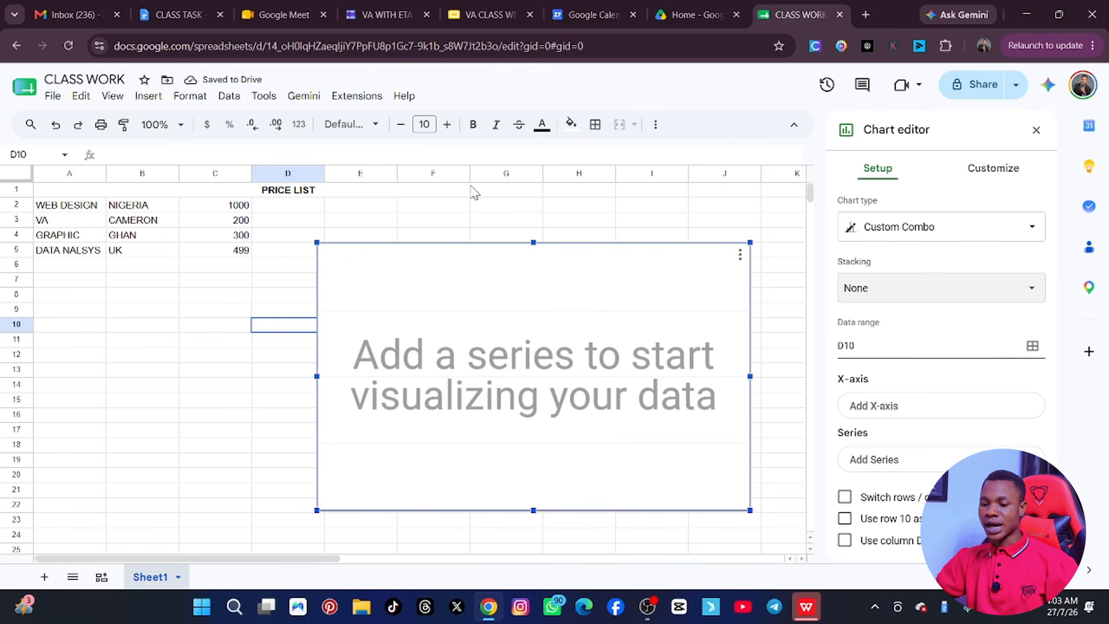
Replace the empty chart with a column chart of the price data in A2:C5
{"action": "left_click_drag", "start_coordinate": [252, 254], "coordinate": [49, 209]}
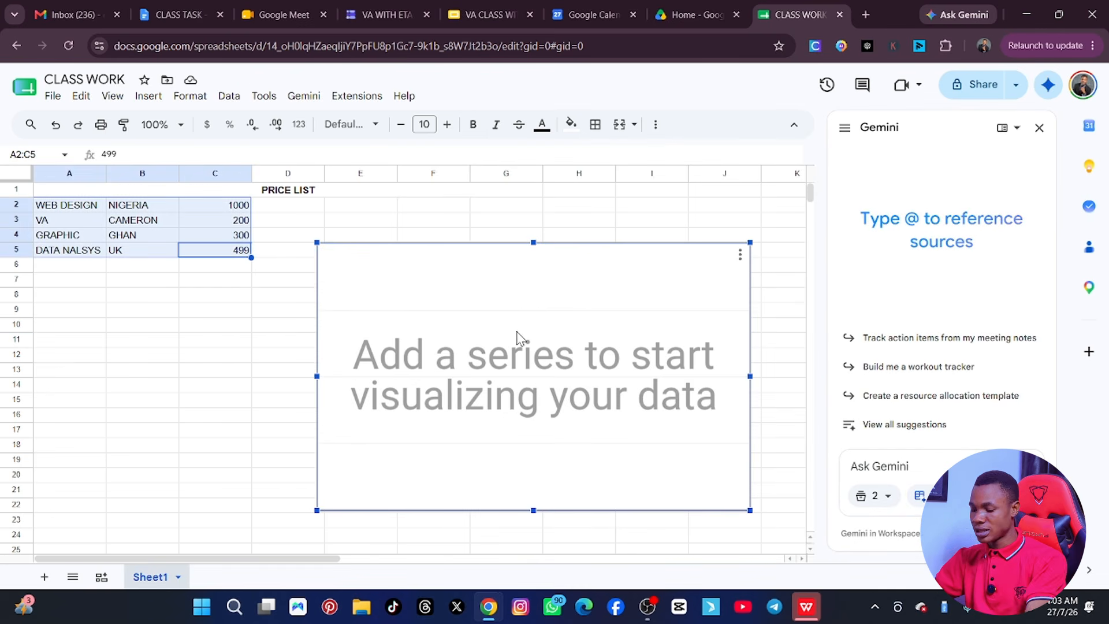
{"action": "key", "text": "Delete"}
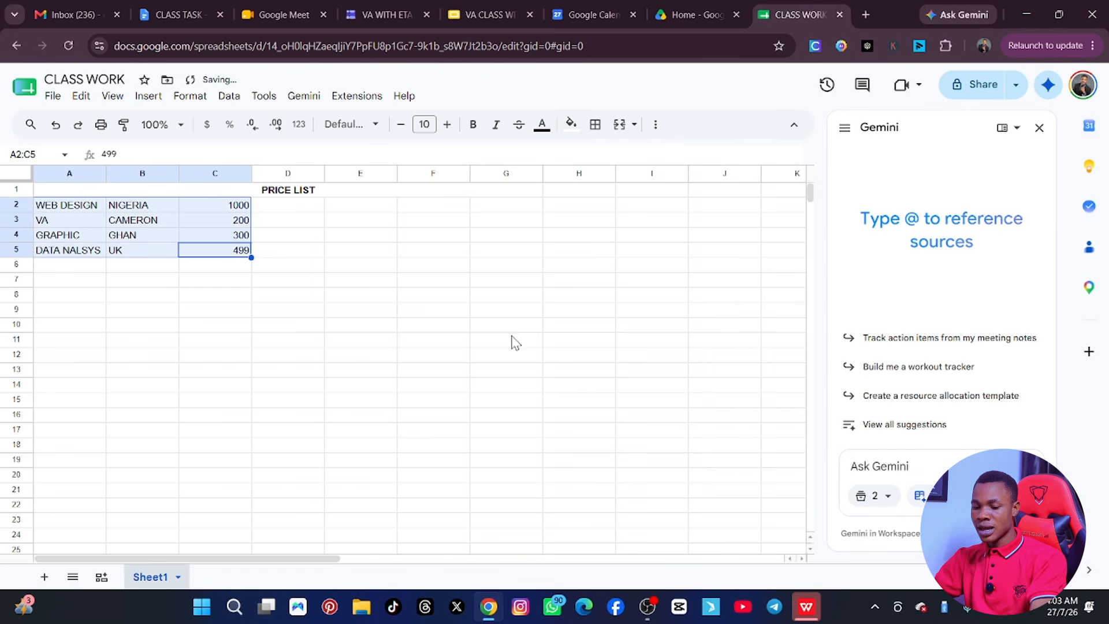
{"action": "left_click", "coordinate": [148, 96]}
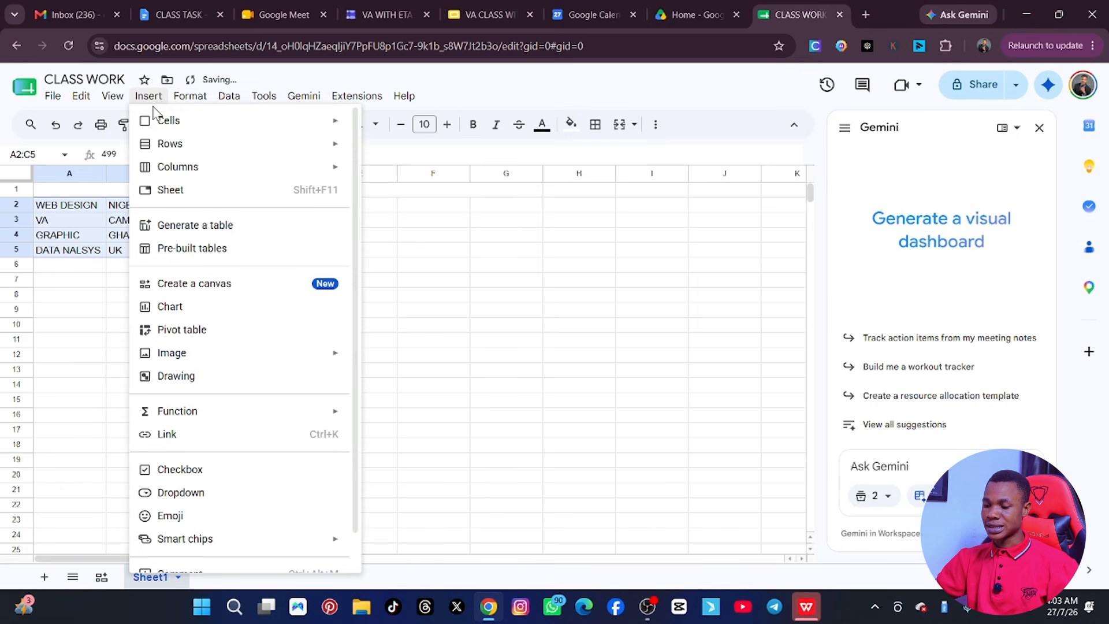
{"action": "left_click", "coordinate": [210, 308]}
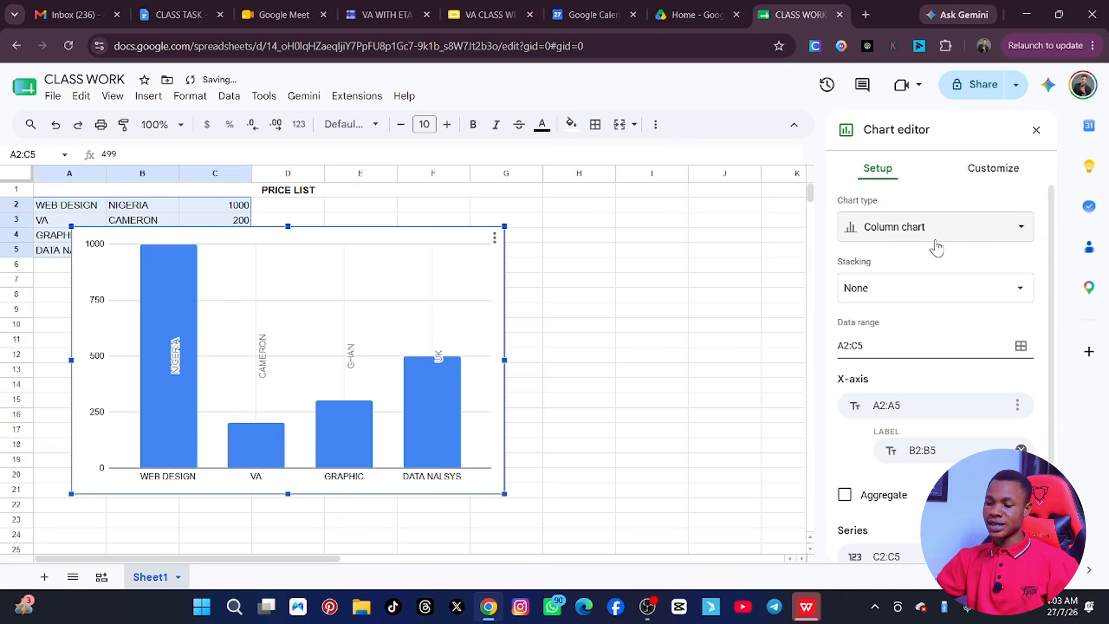
Keep the column chart type for the price chart and set its stacking to Standard
{"action": "left_click", "coordinate": [988, 231]}
{"action": "scroll", "coordinate": [942, 416], "scroll_direction": "down", "scroll_amount": 3}
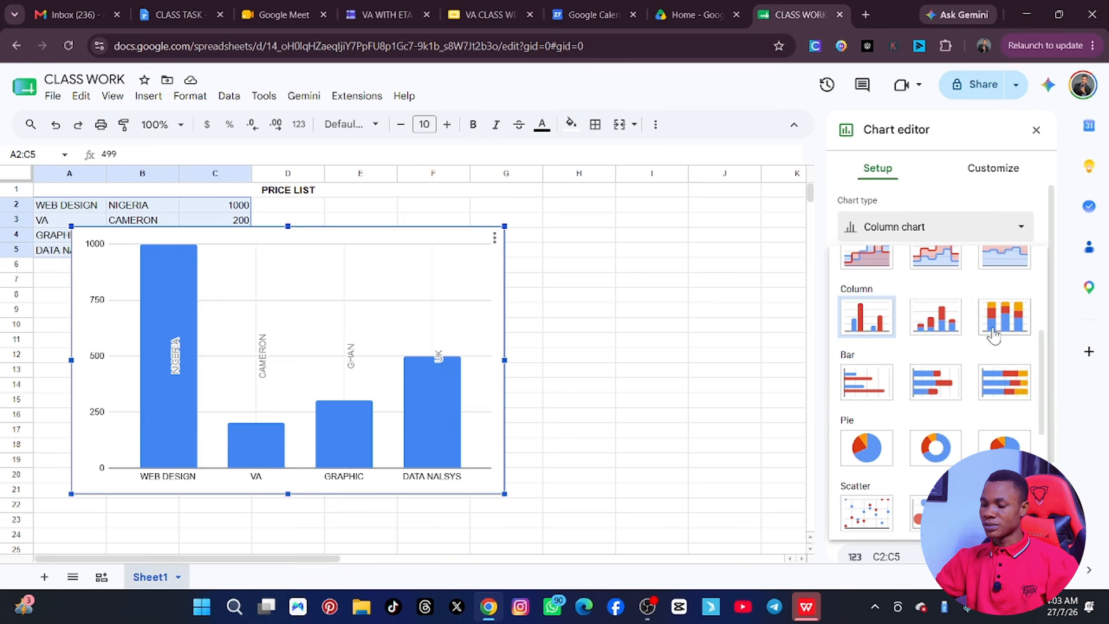
{"action": "left_click", "coordinate": [878, 317]}
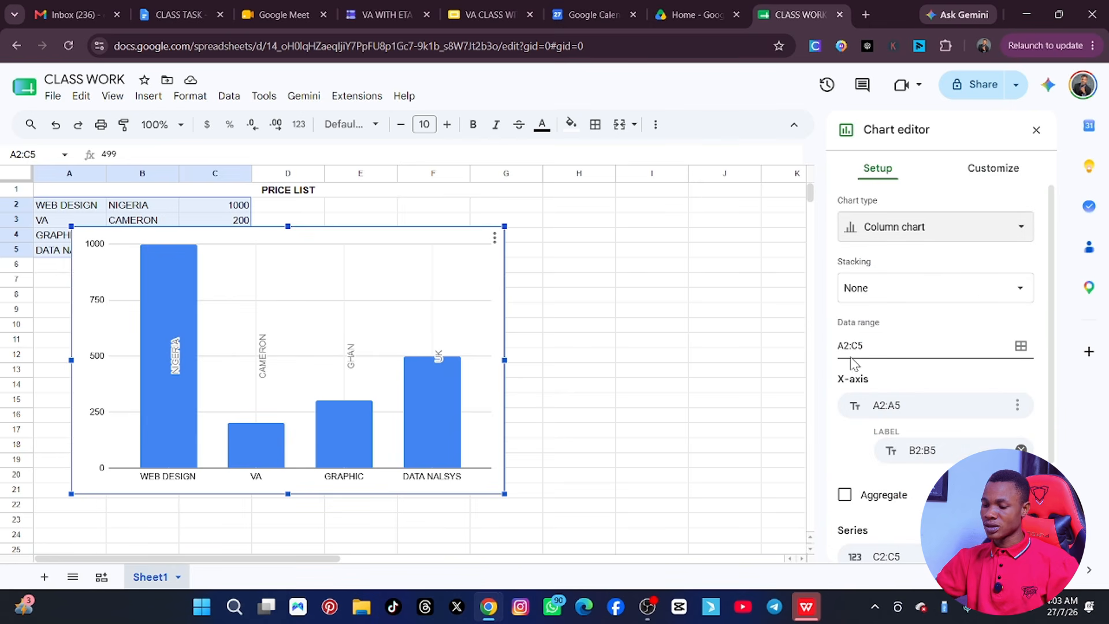
{"action": "left_click", "coordinate": [982, 296]}
{"action": "left_click", "coordinate": [924, 309]}
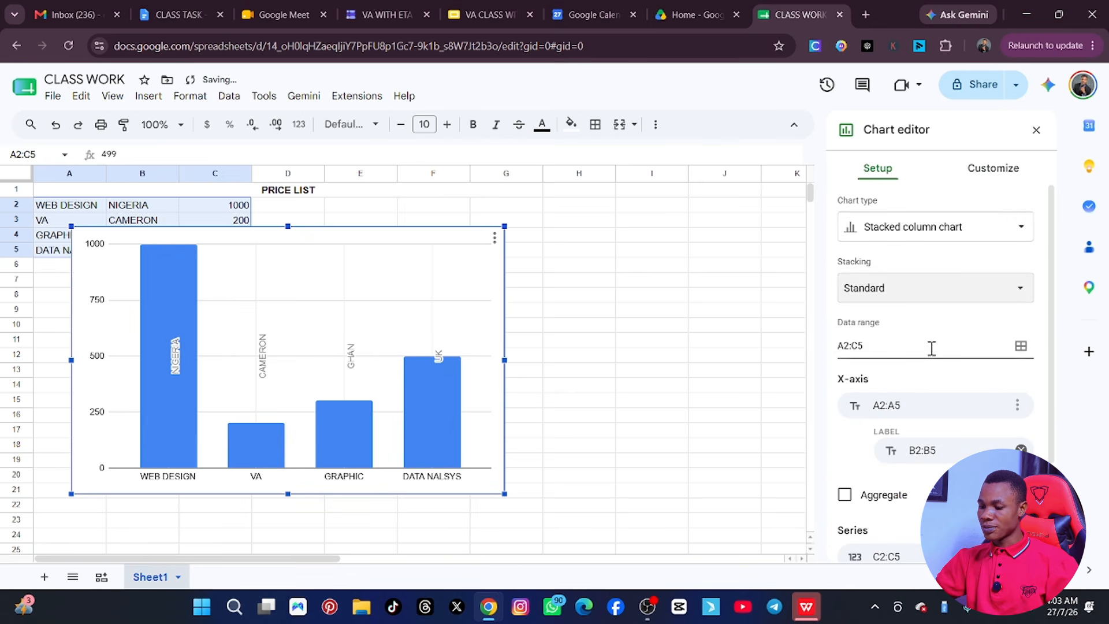
{"action": "scroll", "coordinate": [918, 372], "scroll_direction": "down", "scroll_amount": 2}
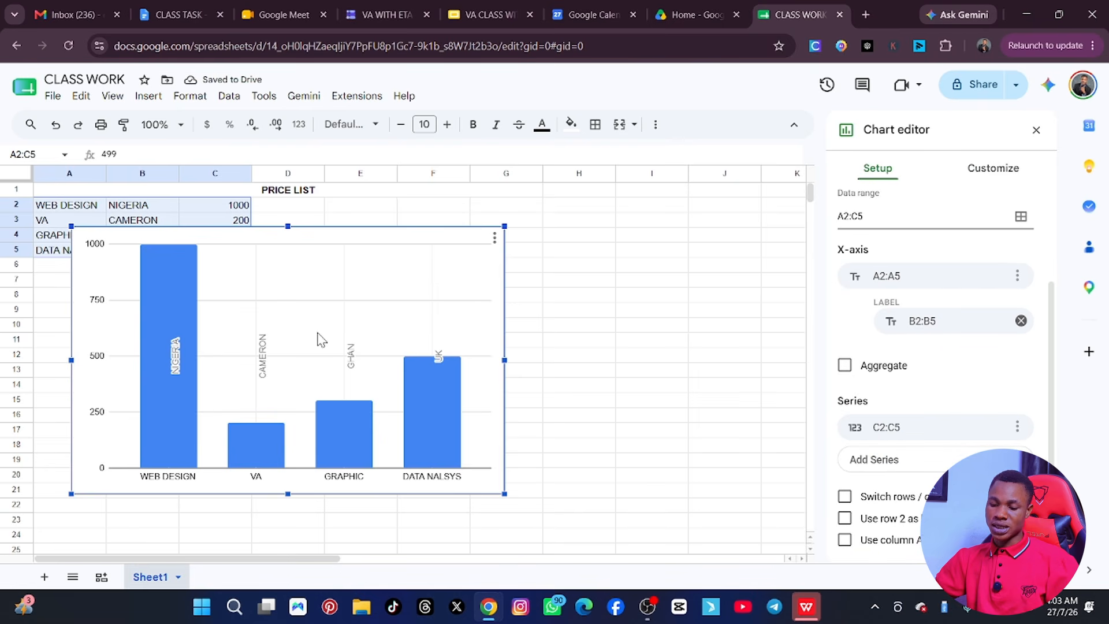
Move the price chart clear of the data table and shrink it so it sits below and beside the list
{"action": "left_click_drag", "start_coordinate": [320, 340], "coordinate": [546, 358]}
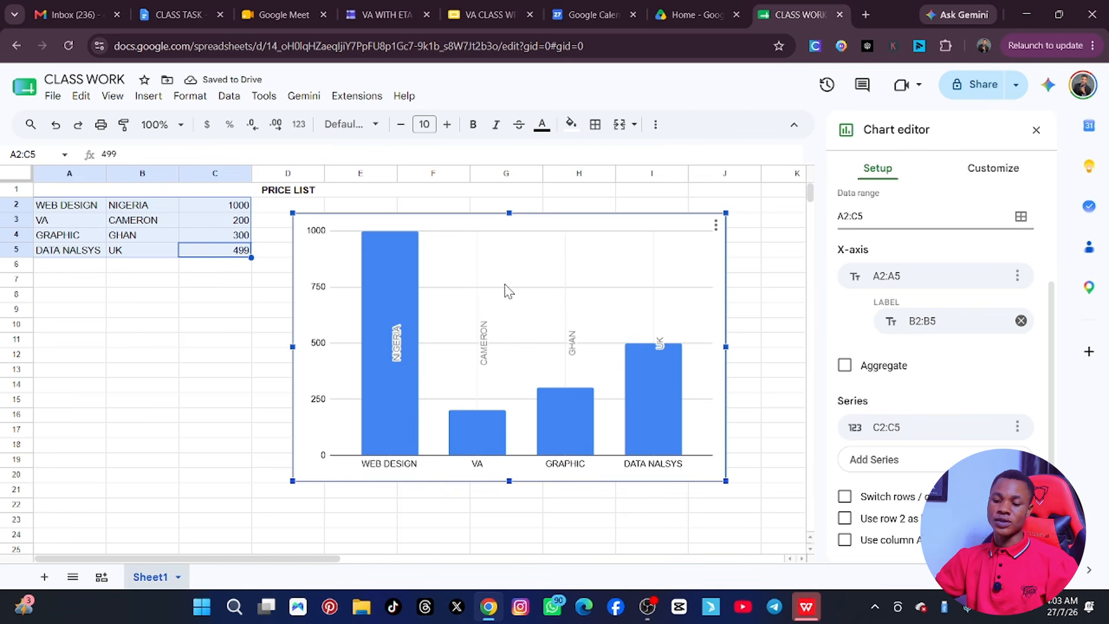
{"action": "left_click_drag", "start_coordinate": [291, 212], "coordinate": [365, 258]}
{"action": "left_click", "coordinate": [202, 280]}
{"action": "left_click", "coordinate": [568, 327]}
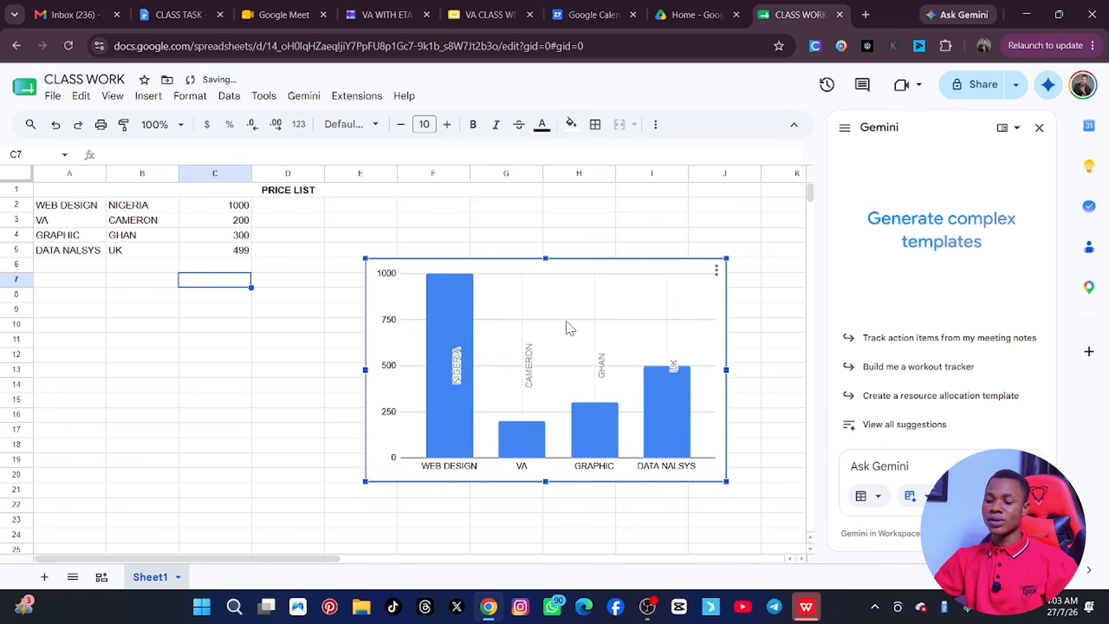
{"action": "left_click_drag", "start_coordinate": [565, 330], "coordinate": [595, 333]}
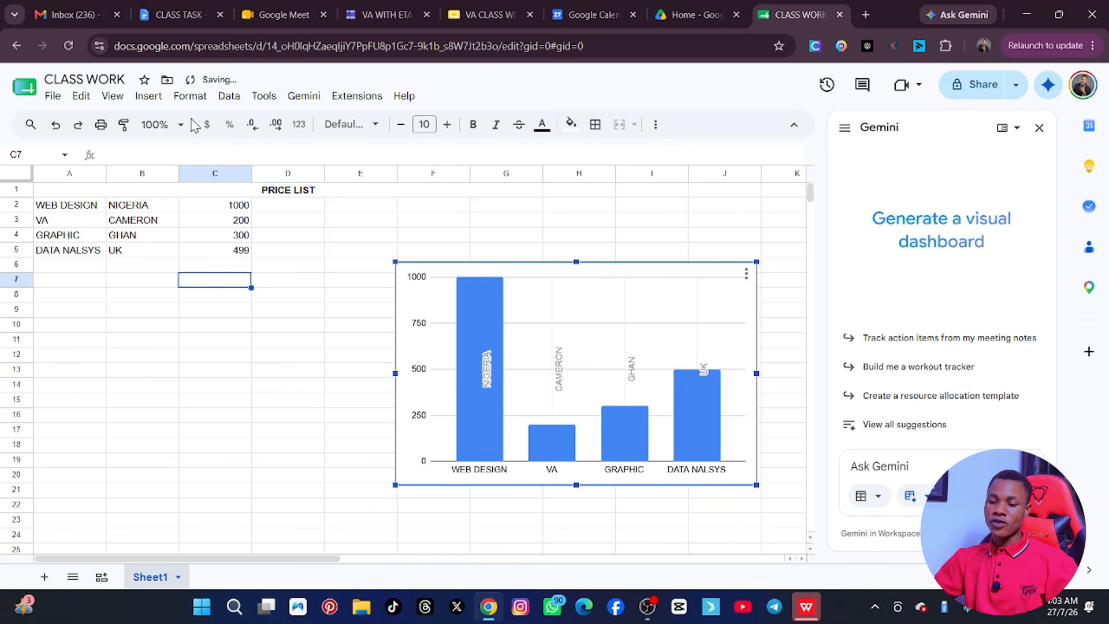
Insert one empty row below the merged PRICE LIST title row
{"action": "left_click", "coordinate": [148, 96]}
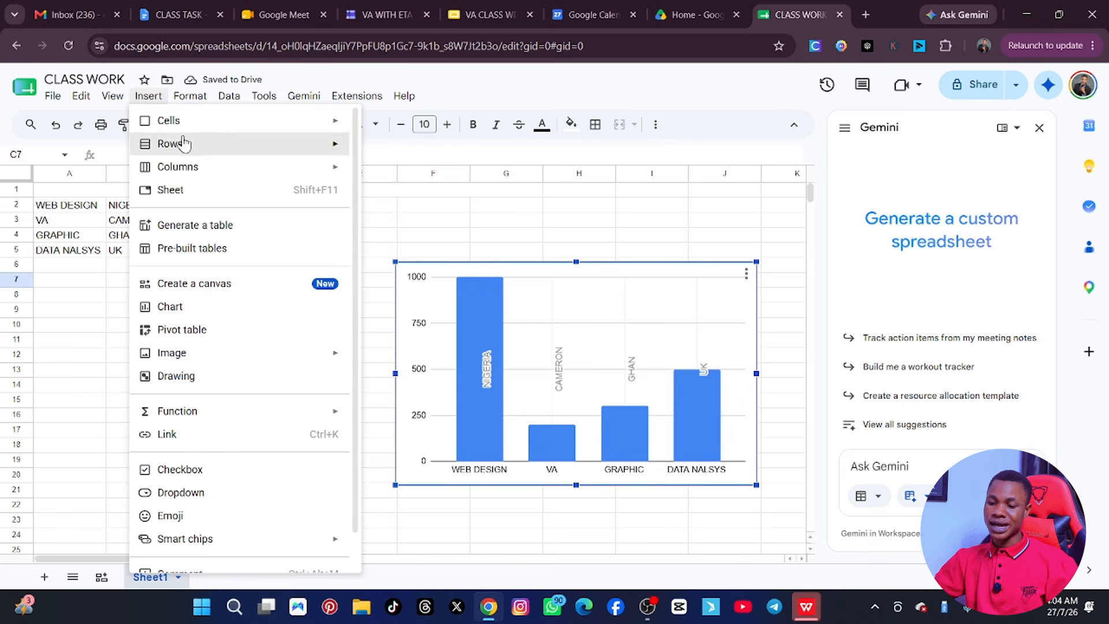
{"action": "mouse_move", "coordinate": [183, 130]}
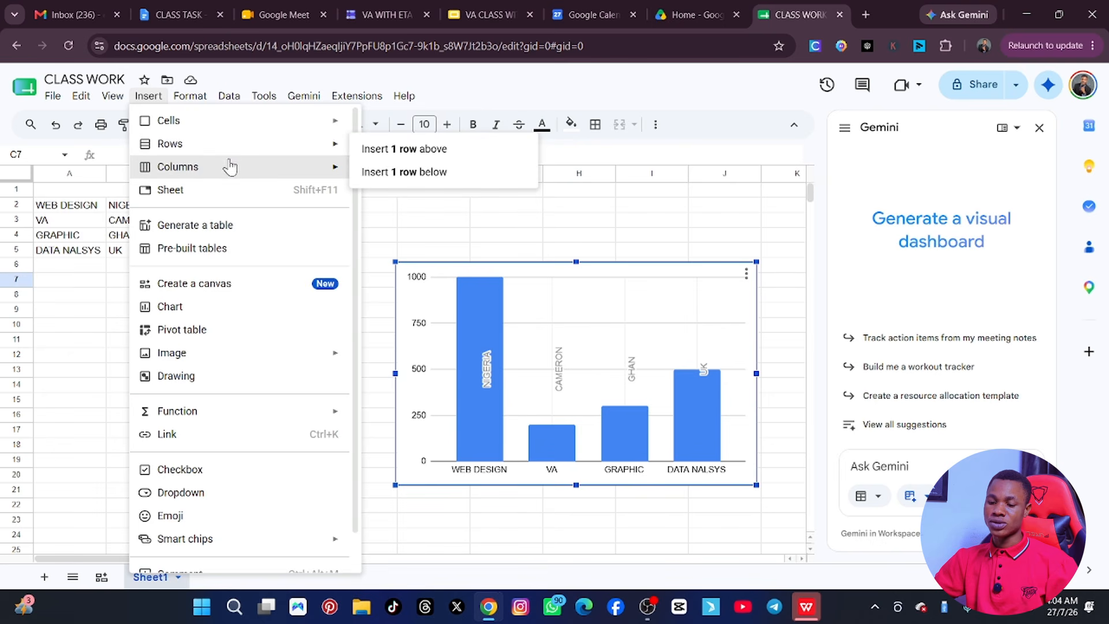
{"action": "mouse_move", "coordinate": [202, 170]}
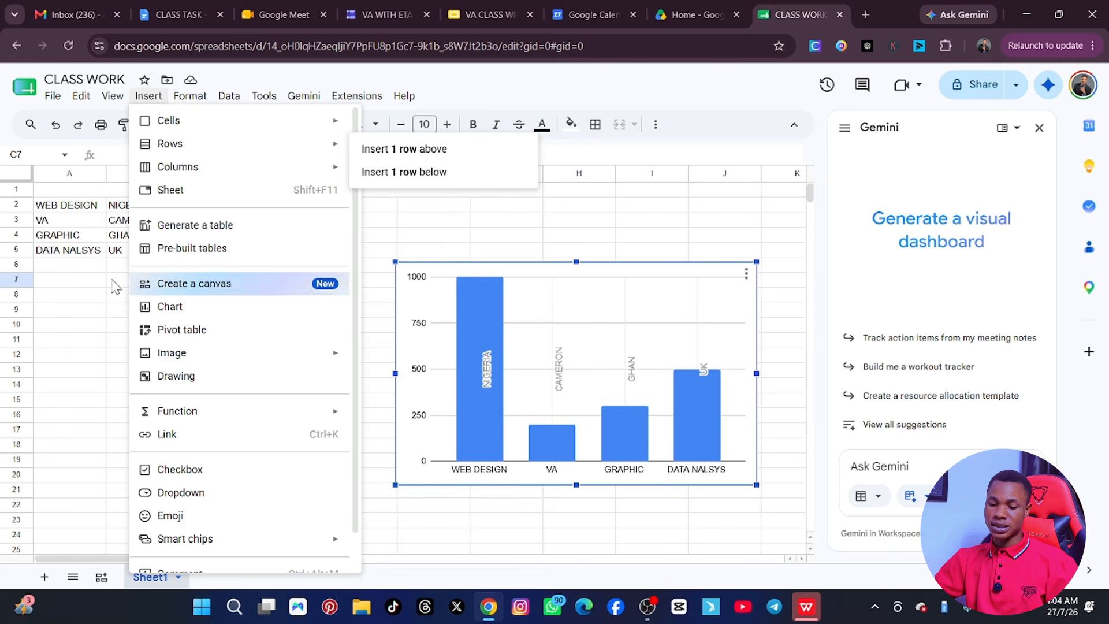
{"action": "left_click", "coordinate": [71, 253]}
{"action": "left_click", "coordinate": [136, 191]}
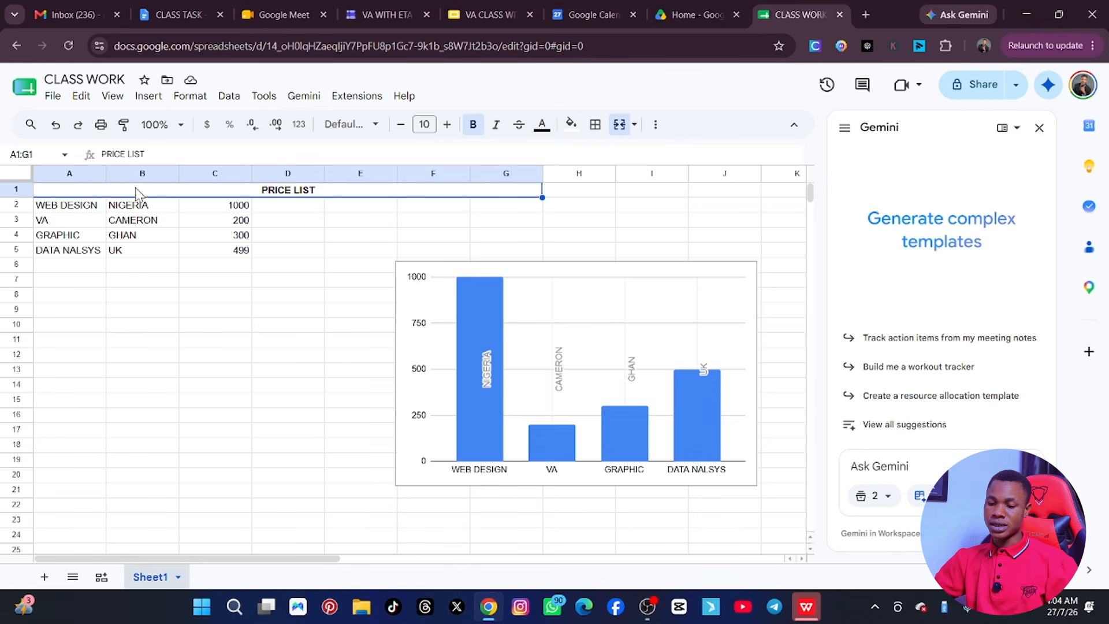
{"action": "left_click", "coordinate": [149, 96]}
{"action": "mouse_move", "coordinate": [193, 145]}
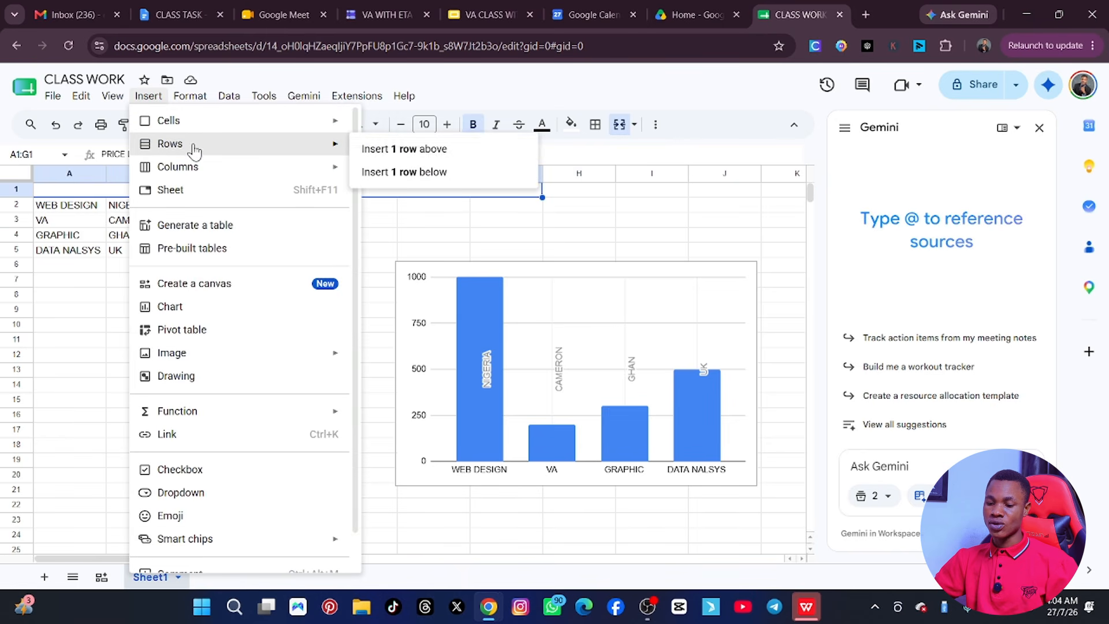
{"action": "left_click", "coordinate": [426, 175]}
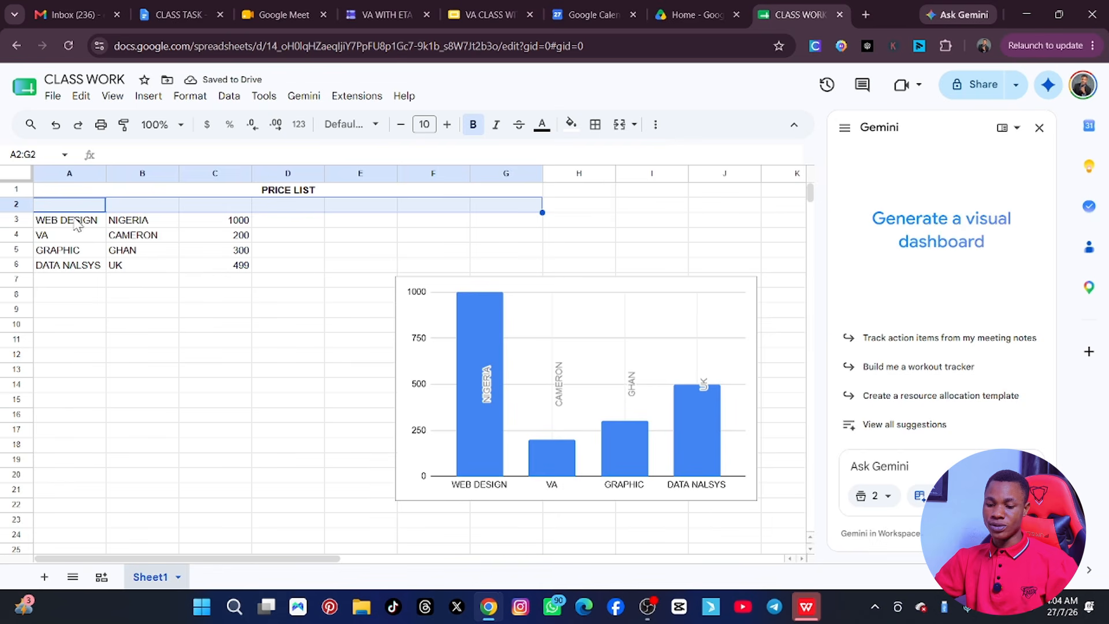
Enter the column headers COURSES, COUNTRY and PRICE in A2:C2
{"action": "type", "text": "COURSES"}
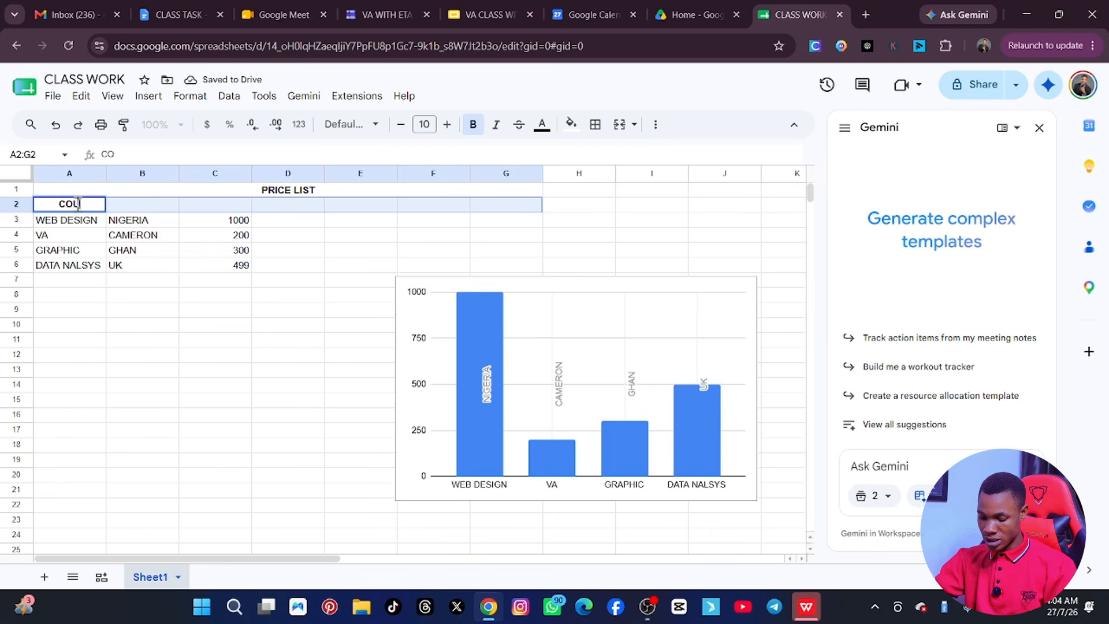
{"action": "left_click", "coordinate": [142, 206]}
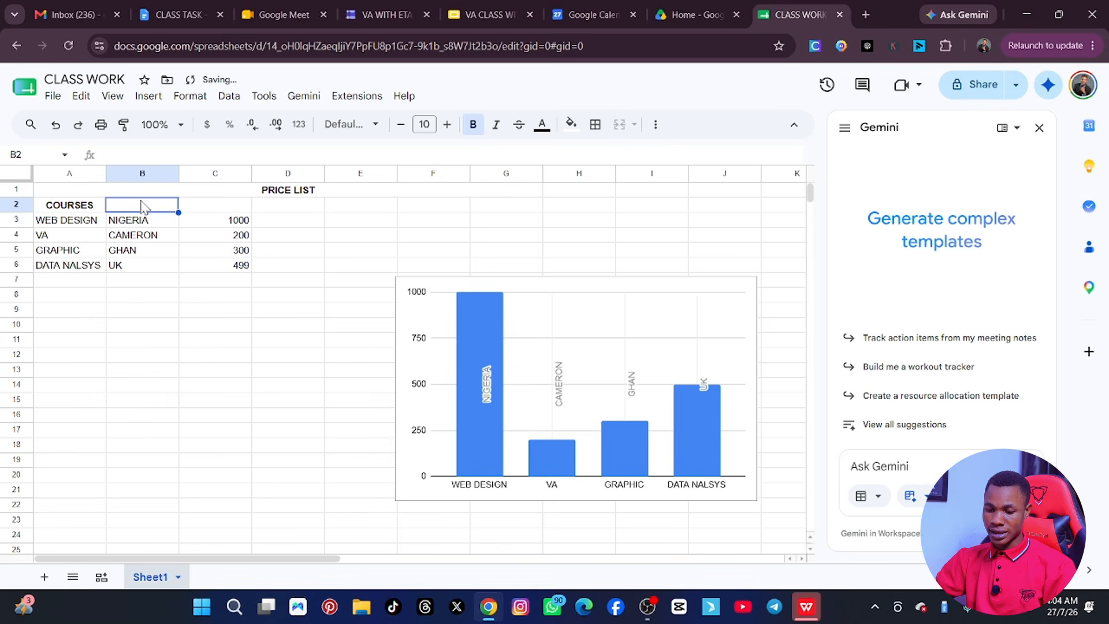
{"action": "type", "text": "COUNTRY"}
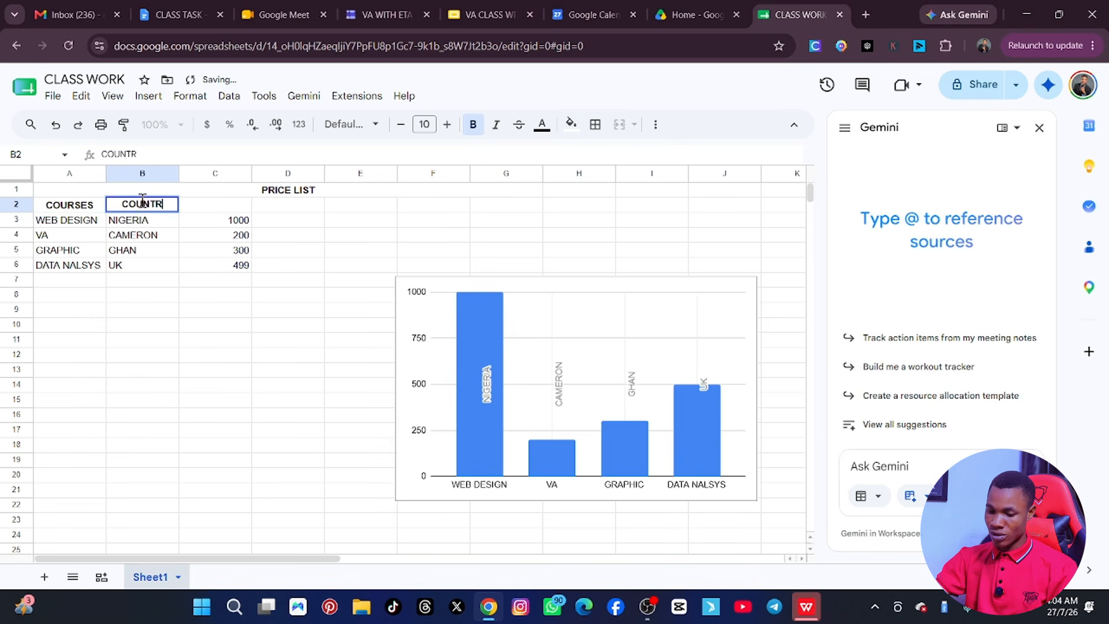
{"action": "left_click", "coordinate": [197, 208]}
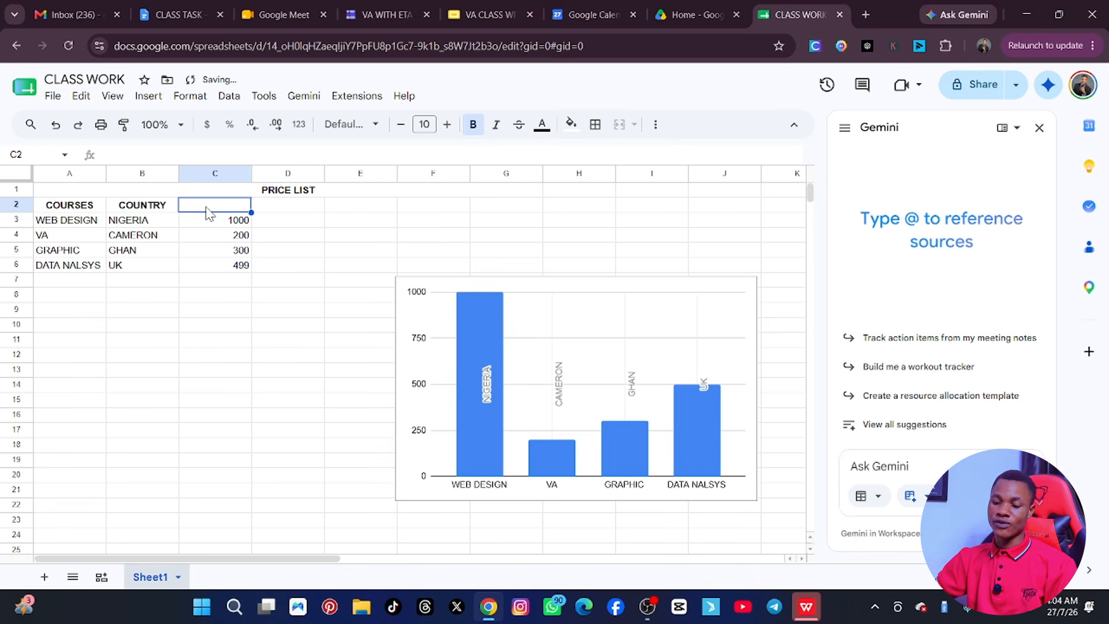
{"action": "type", "text": "PRICE"}
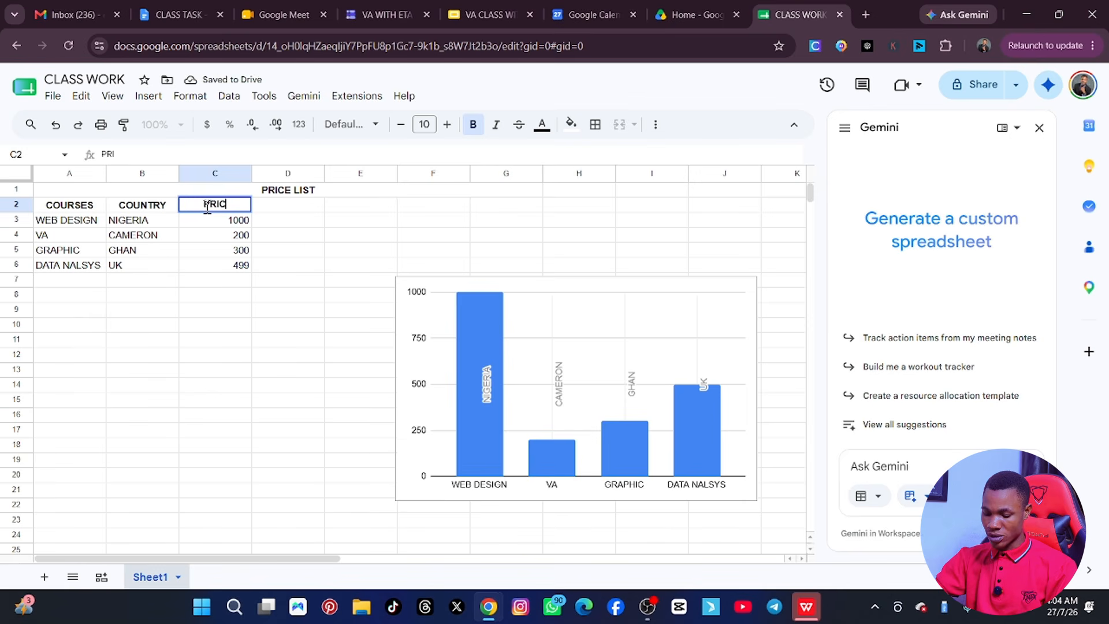
{"action": "left_click", "coordinate": [241, 319]}
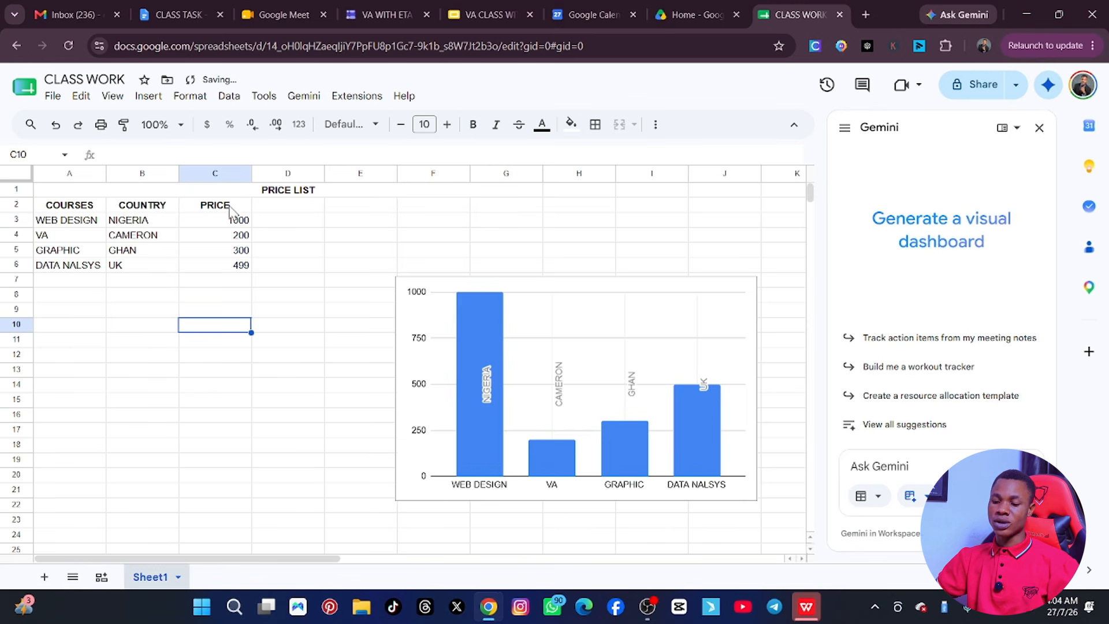
Fill the DATA NALSYS row, A6:C6, with yellow
{"action": "left_click_drag", "start_coordinate": [249, 269], "coordinate": [52, 268]}
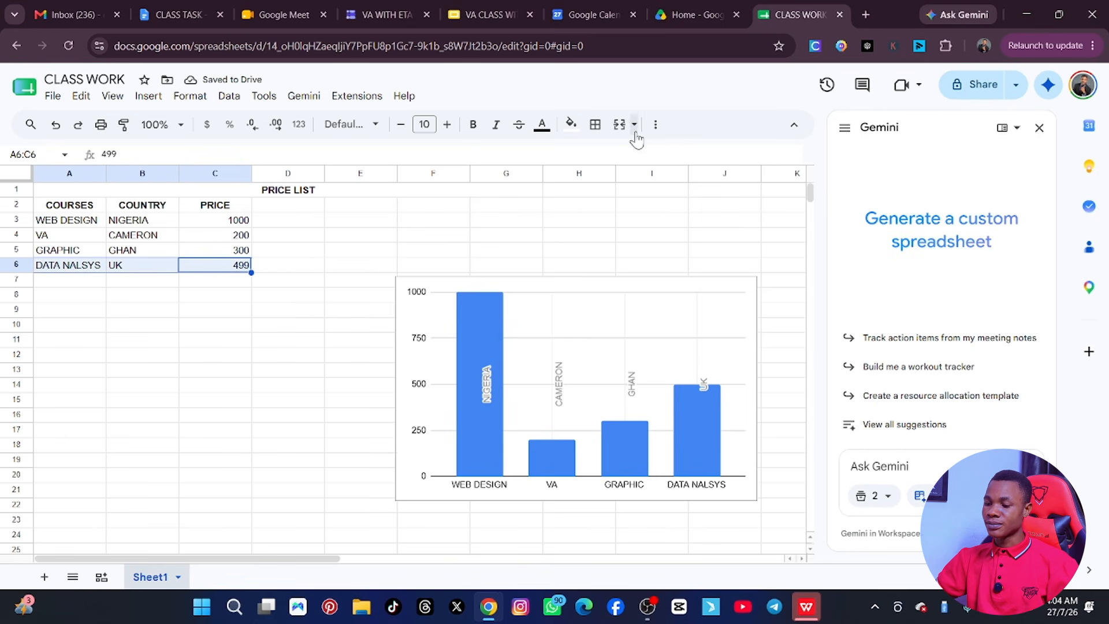
{"action": "left_click", "coordinate": [571, 125]}
{"action": "left_click", "coordinate": [570, 125]}
{"action": "left_click", "coordinate": [570, 125]}
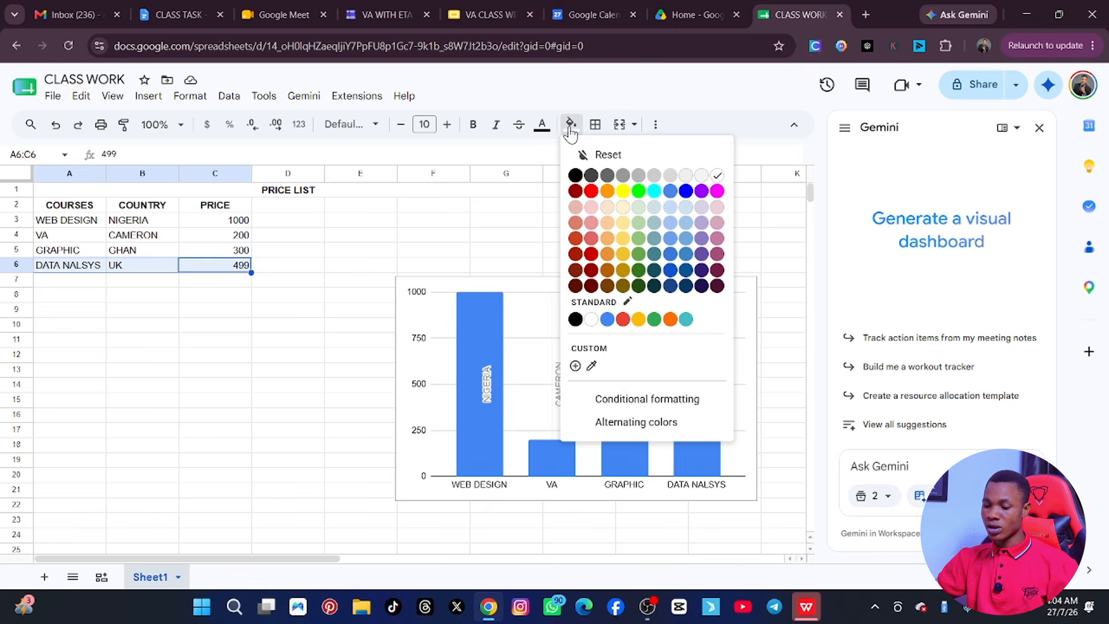
{"action": "left_click", "coordinate": [623, 191]}
{"action": "left_click", "coordinate": [359, 325]}
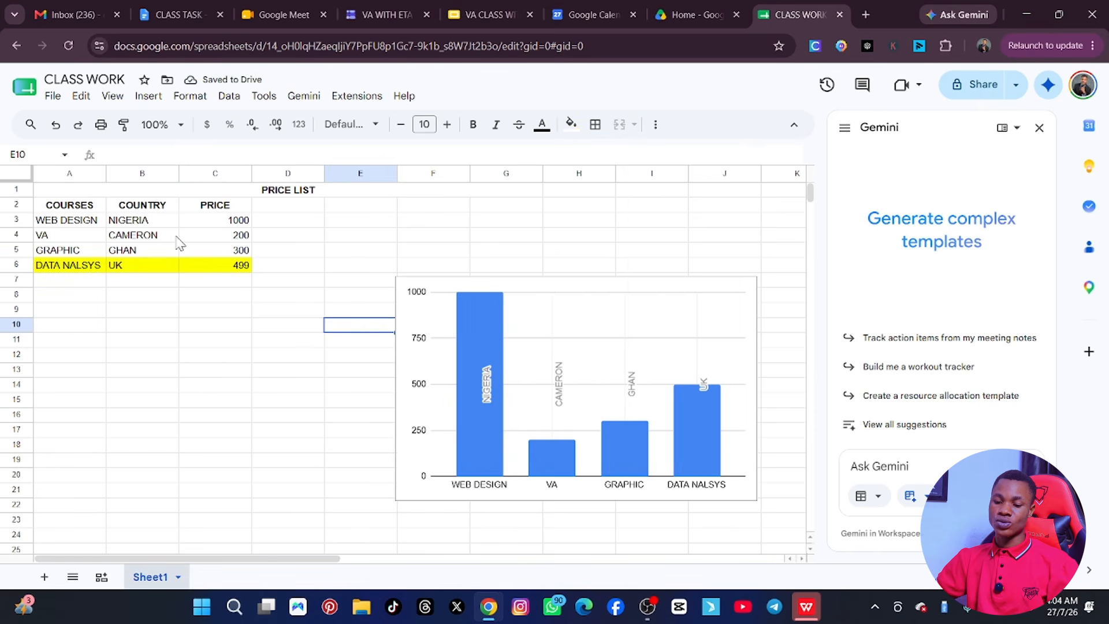
Make the text of the VA row, A4:C4, blue and bold
{"action": "left_click", "coordinate": [77, 240]}
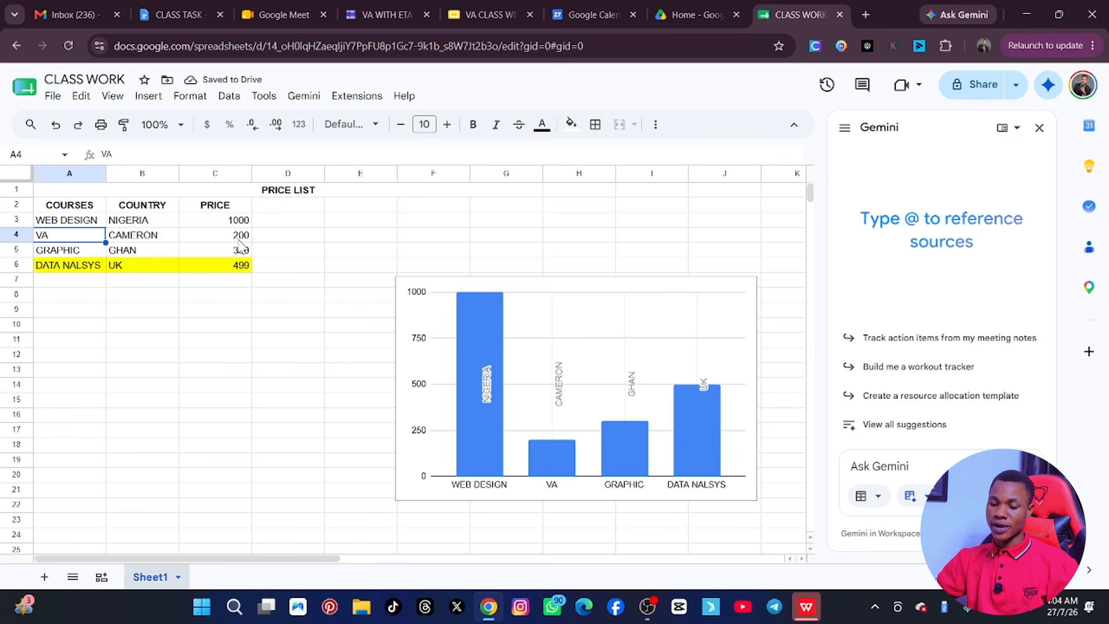
{"action": "left_click_drag", "start_coordinate": [238, 238], "coordinate": [67, 241]}
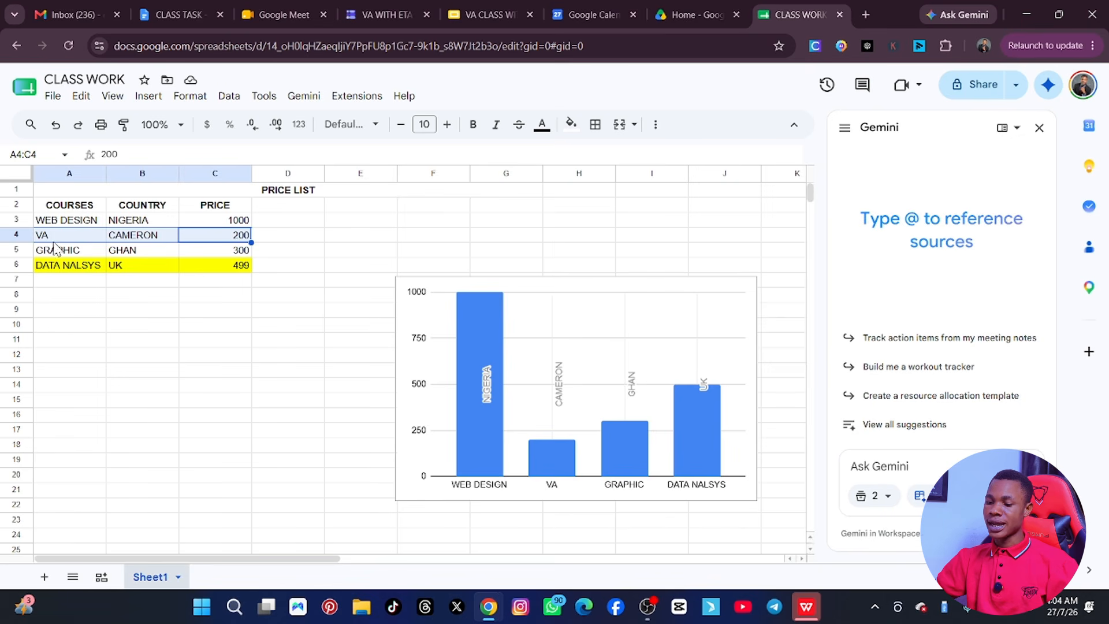
{"action": "left_click", "coordinate": [542, 124]}
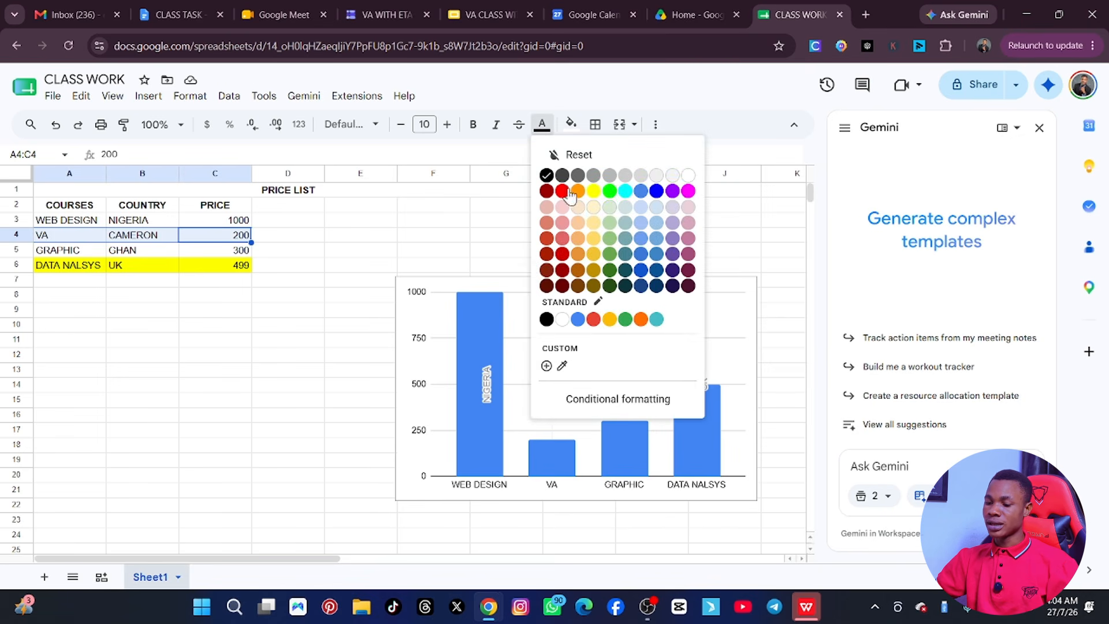
{"action": "left_click", "coordinate": [656, 191]}
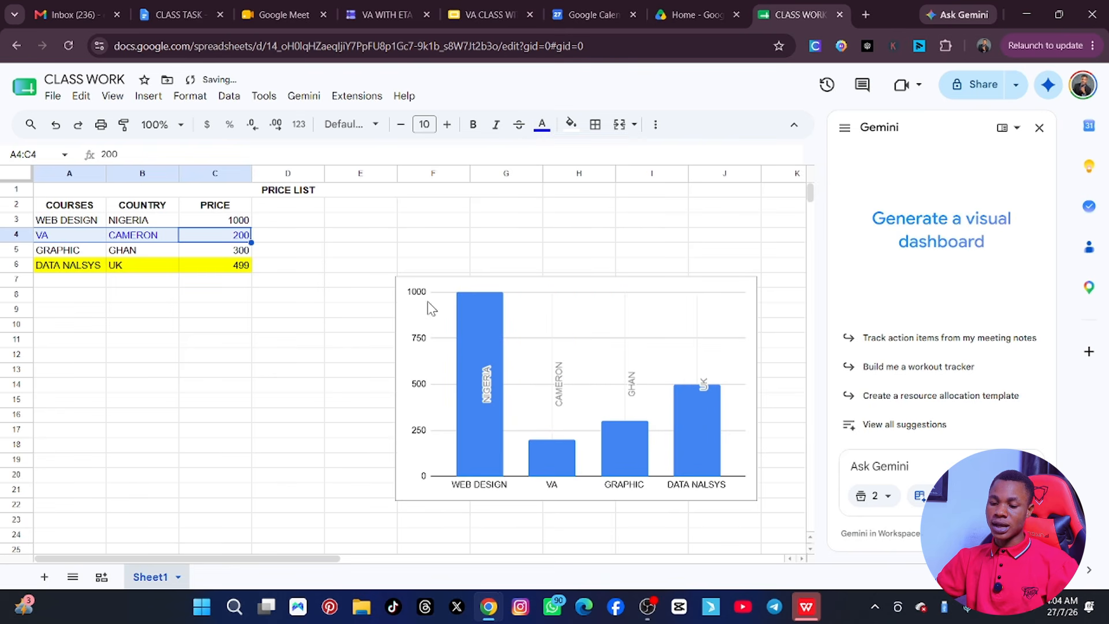
{"action": "left_click", "coordinate": [472, 134]}
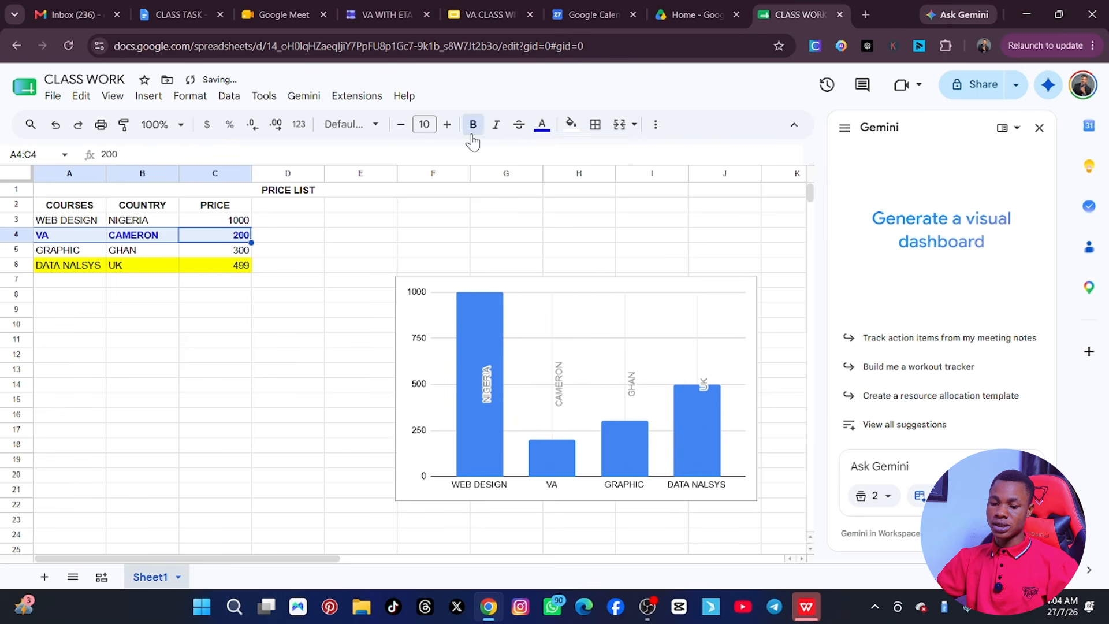
{"action": "left_click", "coordinate": [346, 345]}
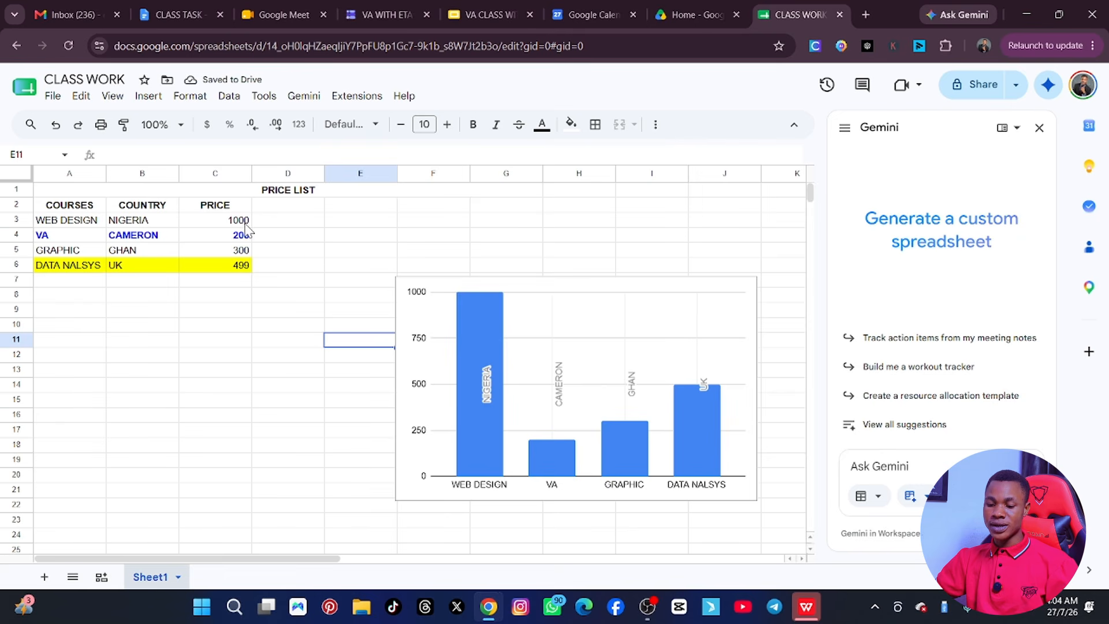
Increase the font size of the VA row, A4:C4, to 17
{"action": "left_click_drag", "start_coordinate": [249, 235], "coordinate": [30, 239]}
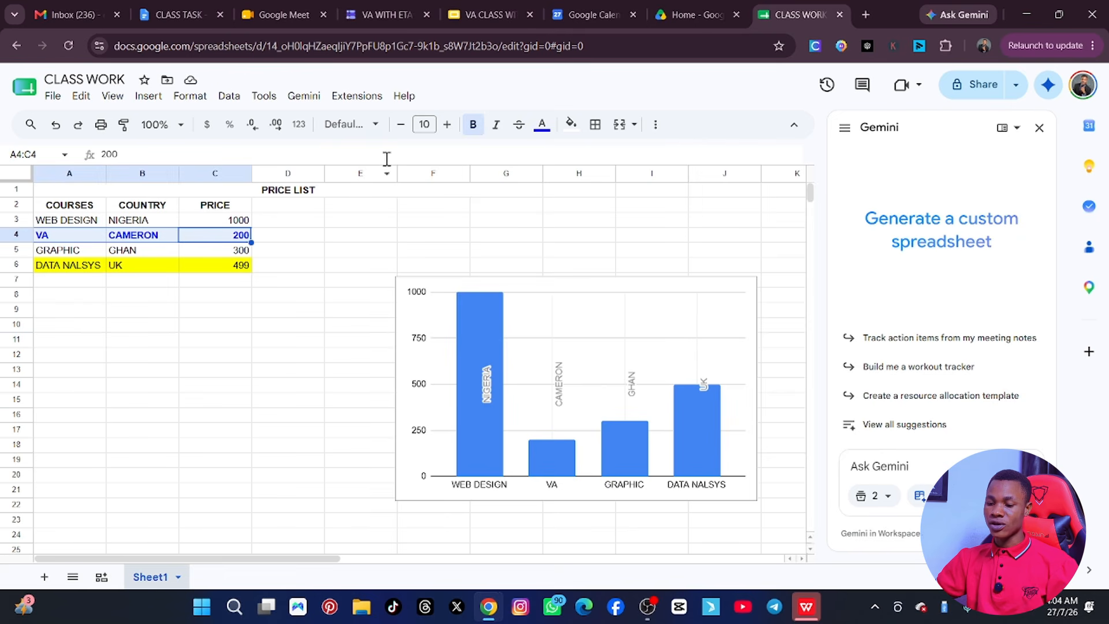
{"action": "left_click", "coordinate": [447, 128]}
{"action": "left_click", "coordinate": [447, 128]}
{"action": "left_click", "coordinate": [447, 126]}
{"action": "left_click", "coordinate": [447, 126]}
{"action": "left_click", "coordinate": [448, 126]}
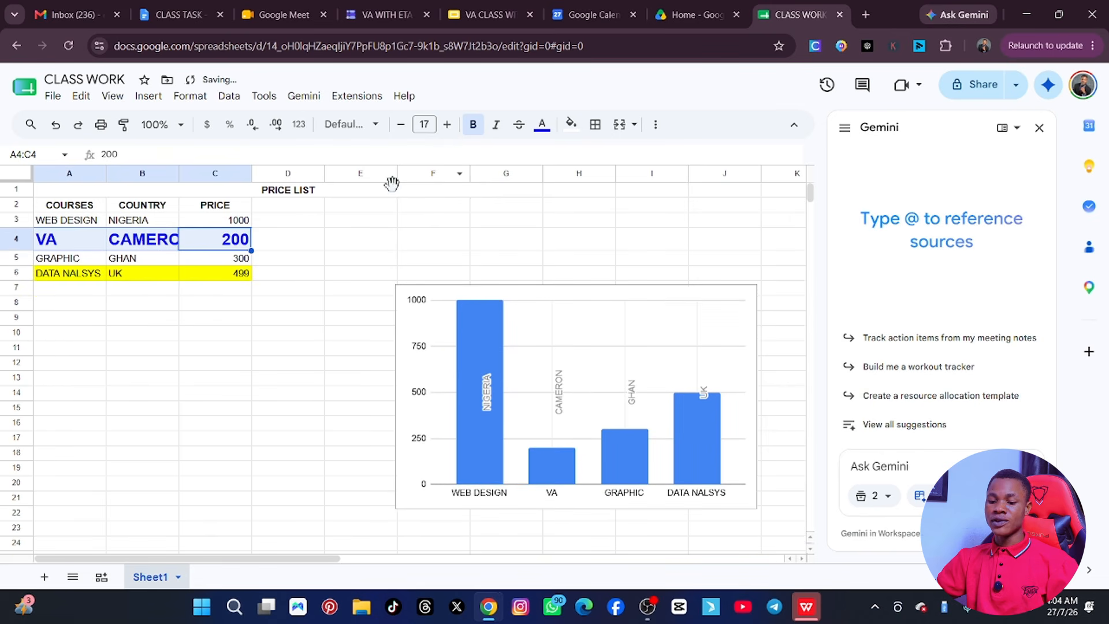
{"action": "left_click", "coordinate": [217, 289]}
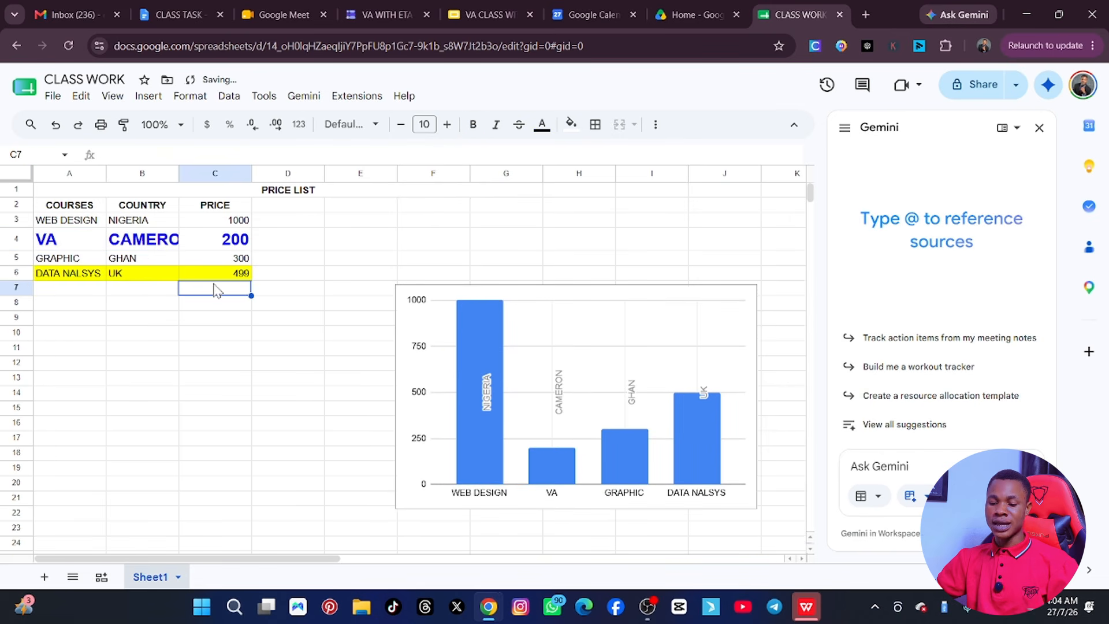
Increase the font size of the whole price list, A1:G6, to 19
{"action": "left_click", "coordinate": [248, 261]}
{"action": "key", "text": "ctrl+a"}
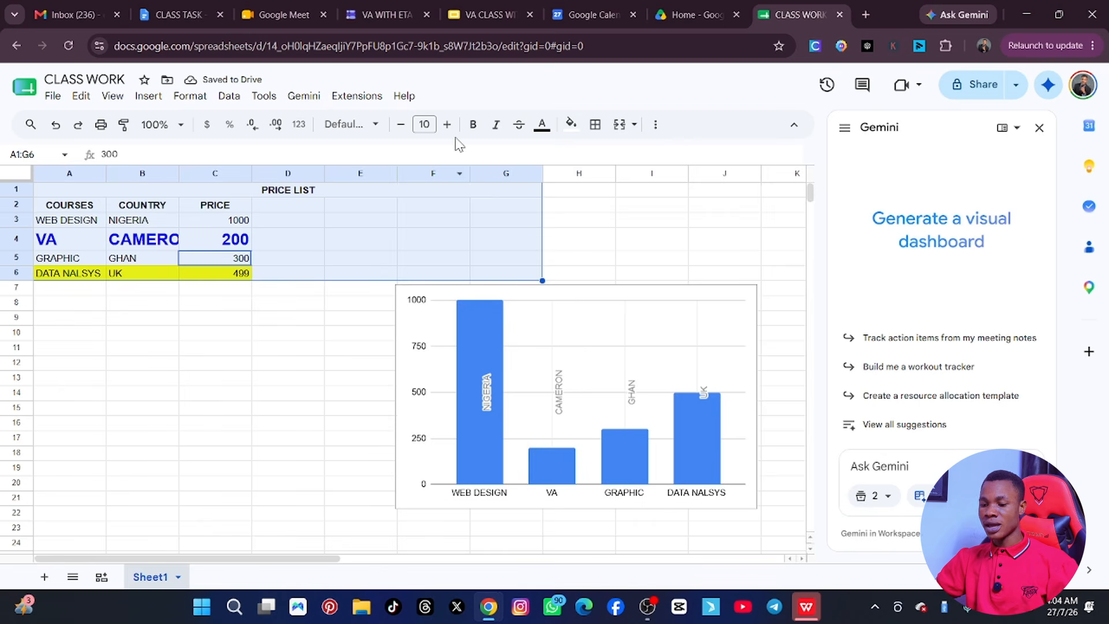
{"action": "left_click", "coordinate": [448, 124]}
{"action": "left_click", "coordinate": [447, 124]}
{"action": "left_click", "coordinate": [447, 124]}
{"action": "left_click", "coordinate": [447, 125]}
{"action": "left_click", "coordinate": [447, 124]}
{"action": "left_click", "coordinate": [447, 125]}
{"action": "left_click", "coordinate": [447, 124]}
{"action": "left_click", "coordinate": [447, 124]}
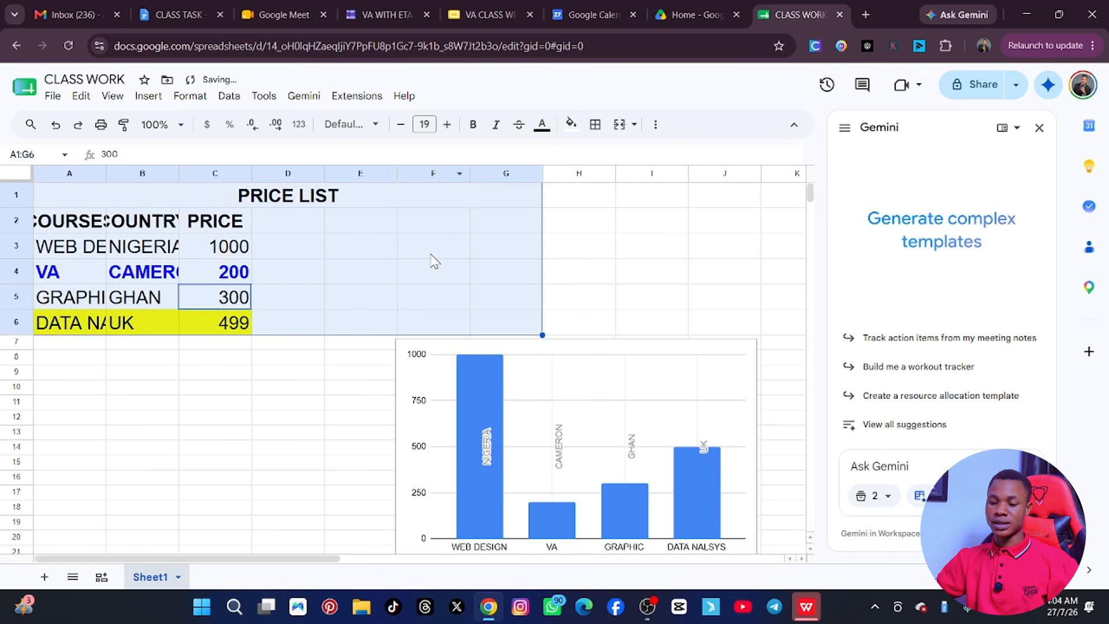
{"action": "left_click", "coordinate": [317, 419]}
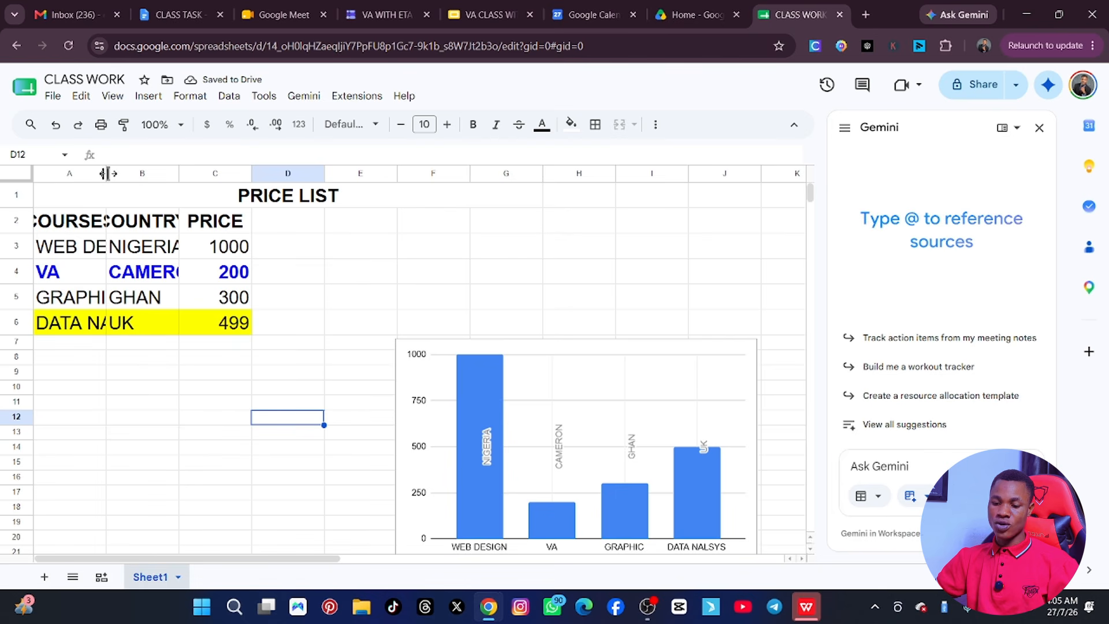
Widen columns A, B and C so the course, country and price entries fit fully in their cells
{"action": "left_click_drag", "start_coordinate": [106, 173], "coordinate": [215, 199]}
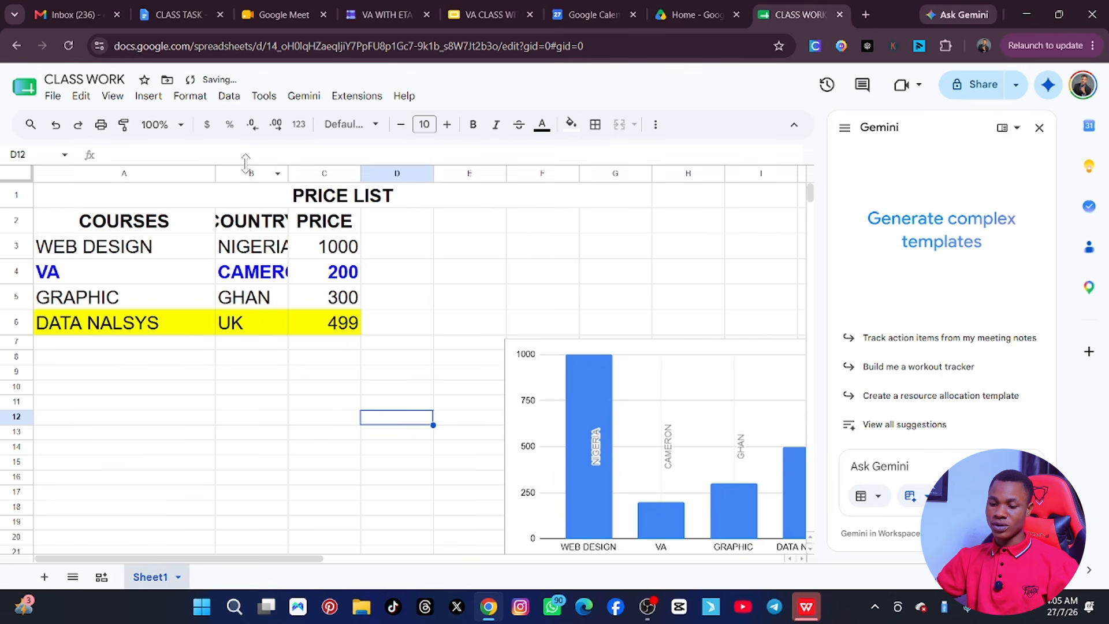
{"action": "left_click_drag", "start_coordinate": [289, 172], "coordinate": [396, 172]}
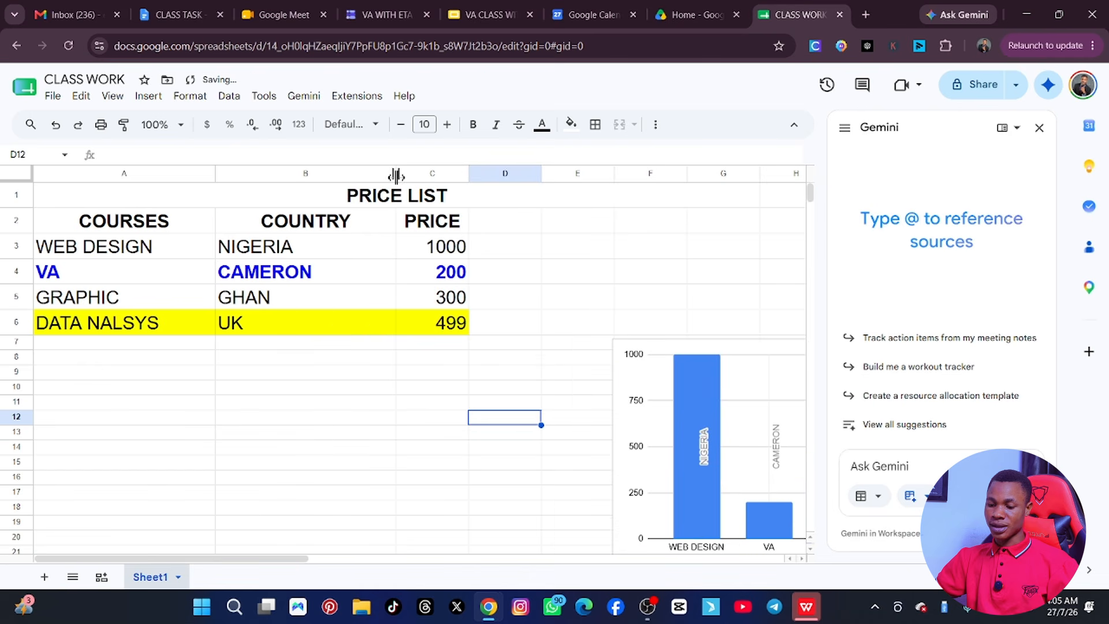
{"action": "left_click_drag", "start_coordinate": [470, 174], "coordinate": [539, 173]}
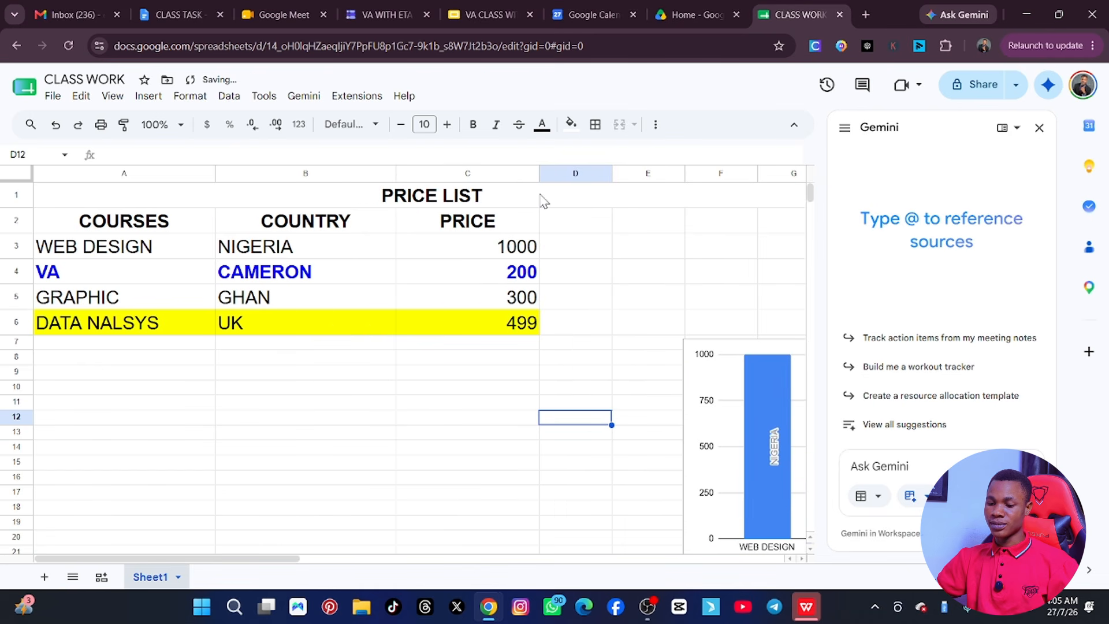
Reduce the font size of the whole price list, A1:G6, to 12 and finally to 11
{"action": "left_click", "coordinate": [411, 219]}
{"action": "left_click", "coordinate": [494, 297]}
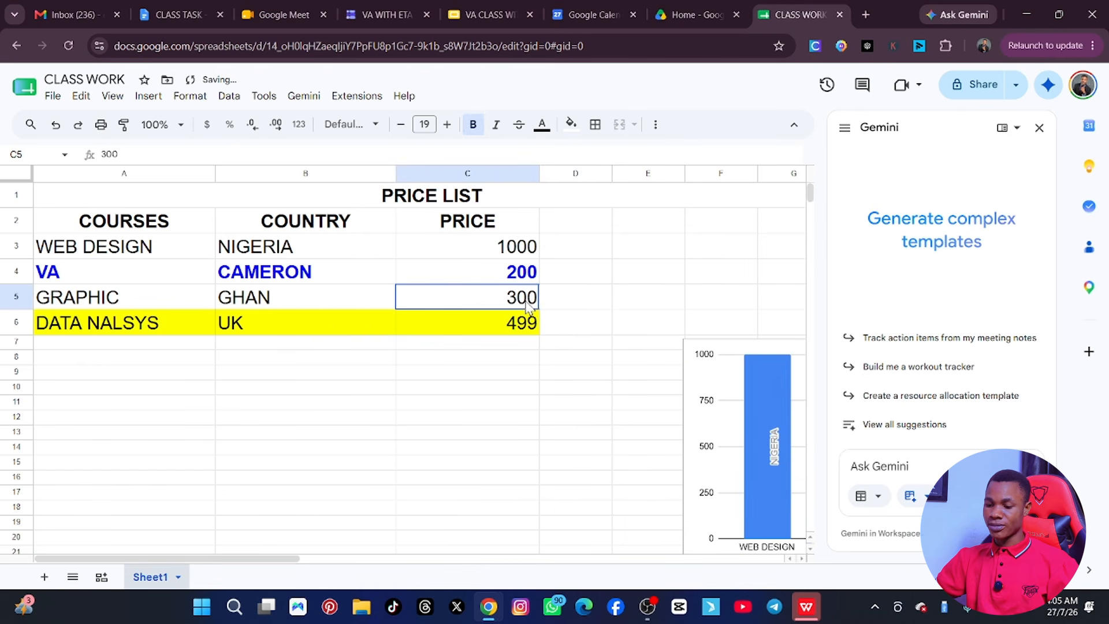
{"action": "key", "text": "ctrl+a"}
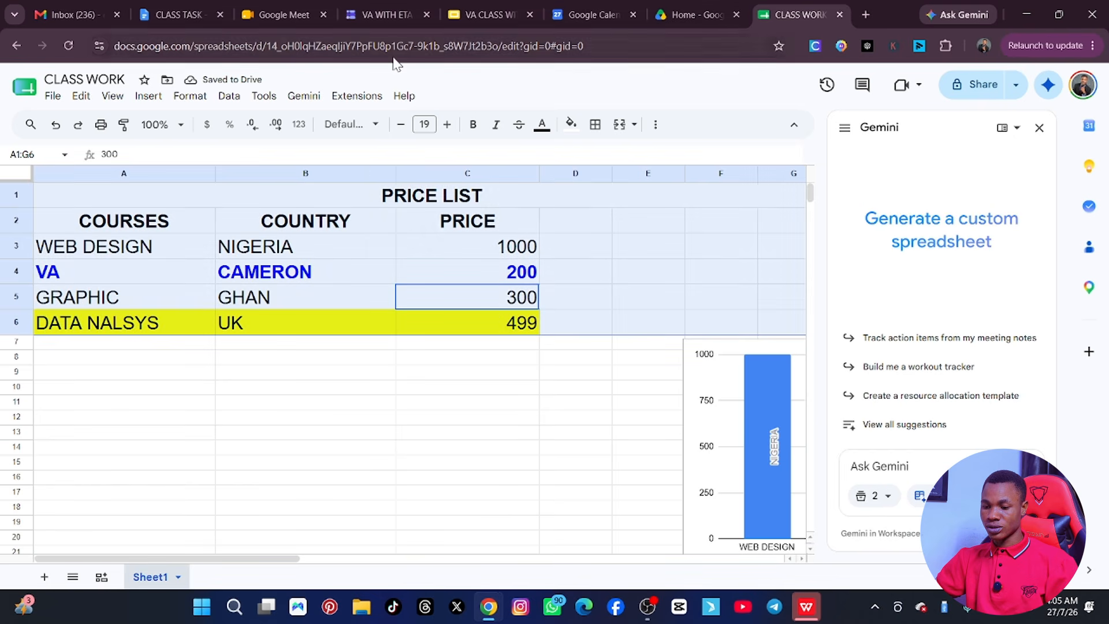
{"action": "left_click", "coordinate": [429, 125]}
{"action": "type", "text": "12"}
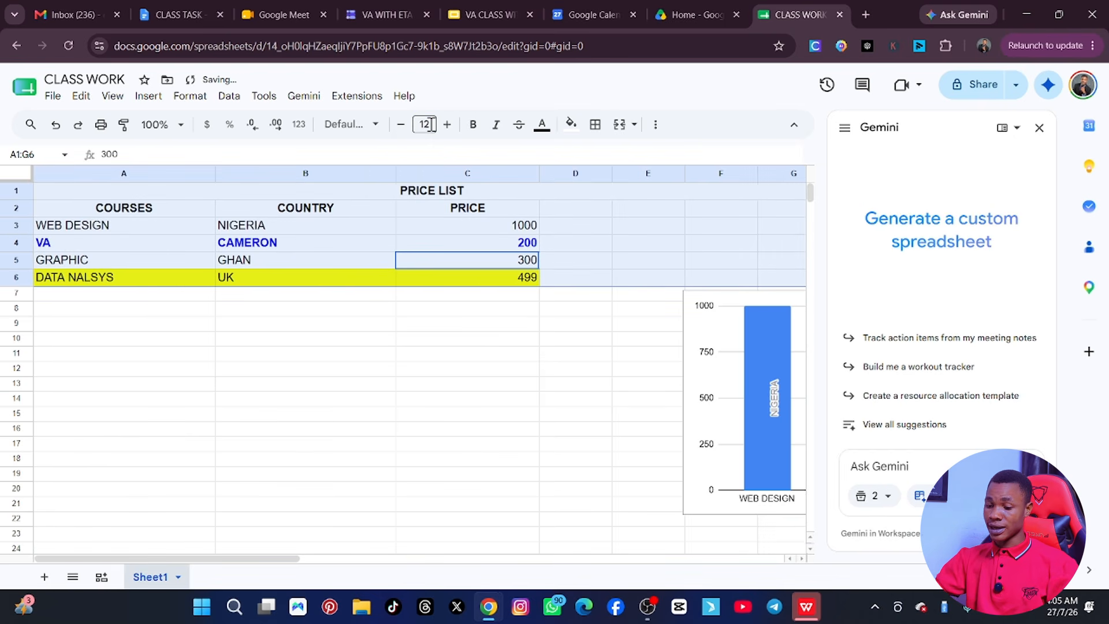
{"action": "key", "text": "Return"}
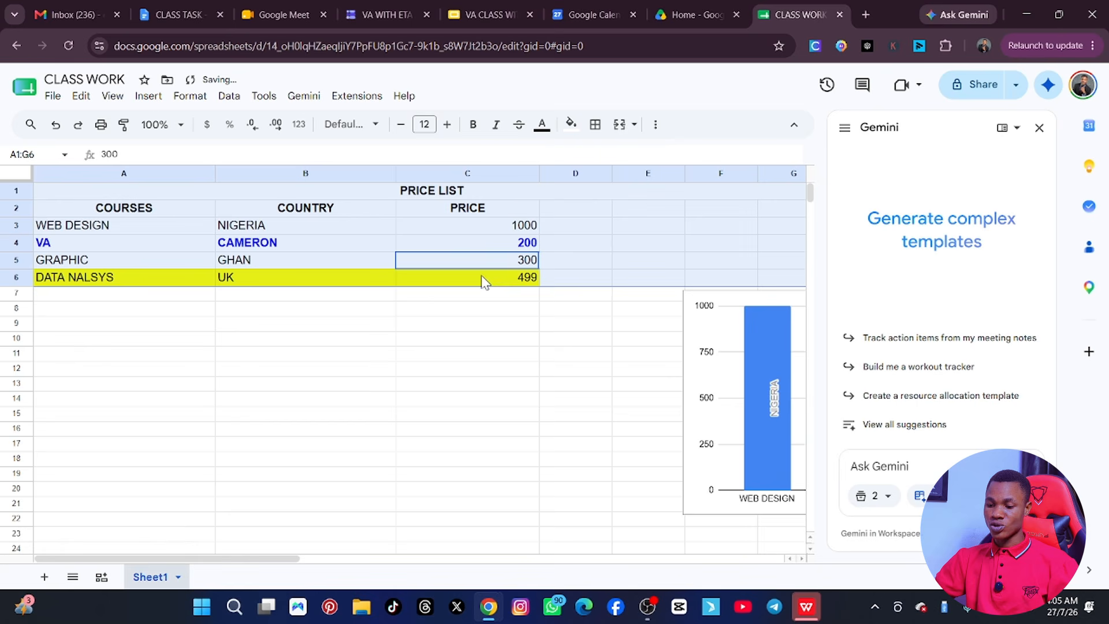
{"action": "left_click", "coordinate": [431, 124]}
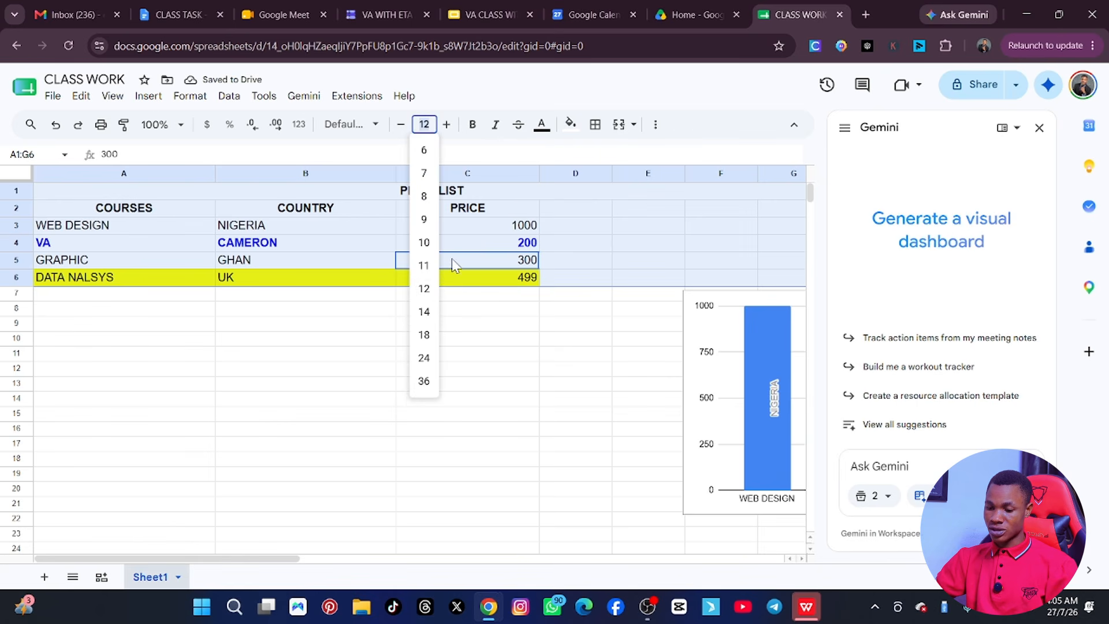
{"action": "left_click", "coordinate": [424, 267]}
{"action": "left_click", "coordinate": [445, 327]}
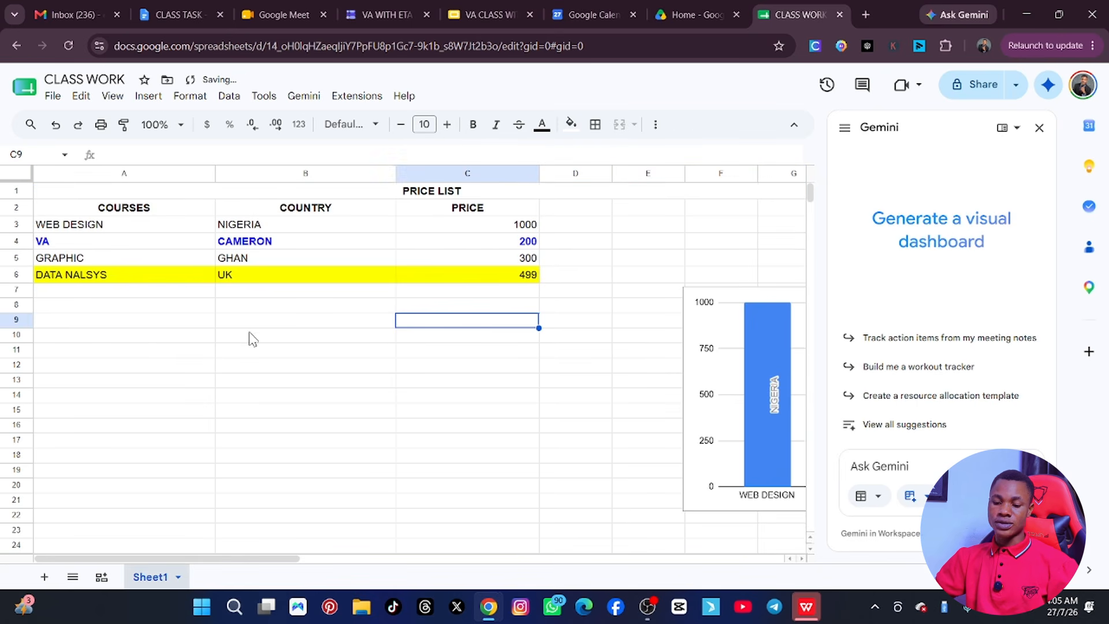
Add 1000 more rows at the end of Sheet1
{"action": "scroll", "coordinate": [249, 340], "scroll_direction": "down", "scroll_amount": 20}
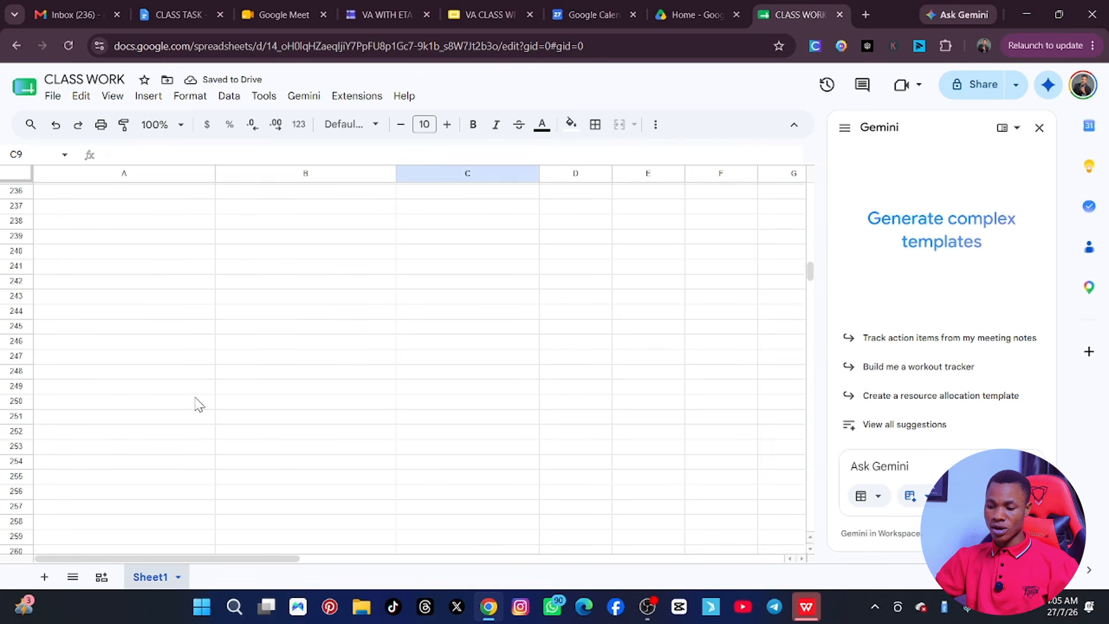
{"action": "scroll", "coordinate": [199, 404], "scroll_direction": "down", "scroll_amount": 20}
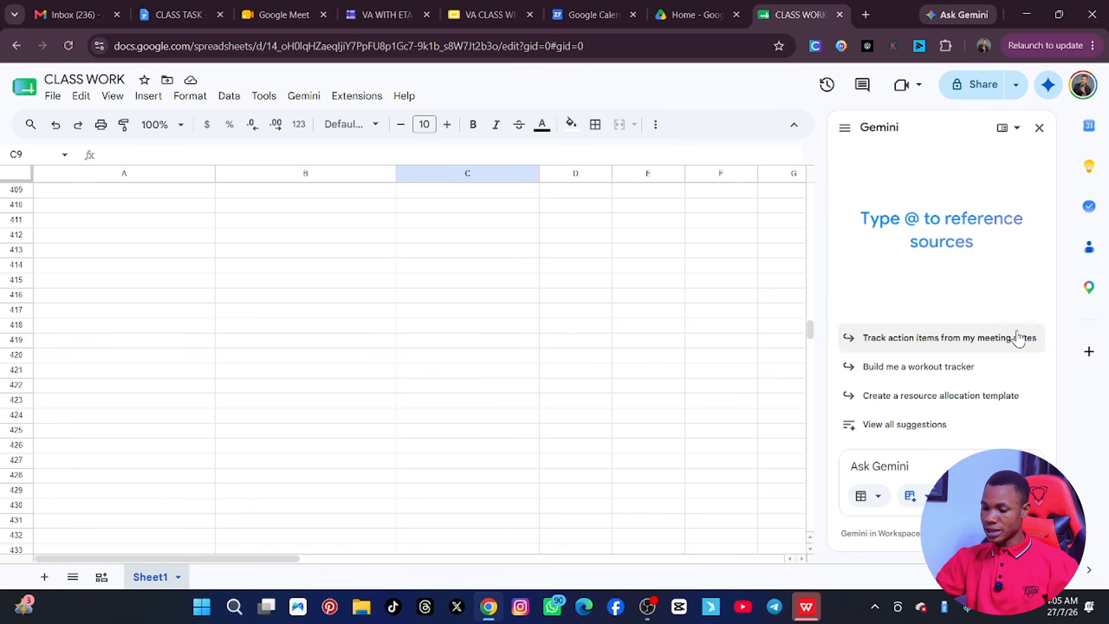
{"action": "left_click_drag", "start_coordinate": [811, 332], "coordinate": [811, 522]}
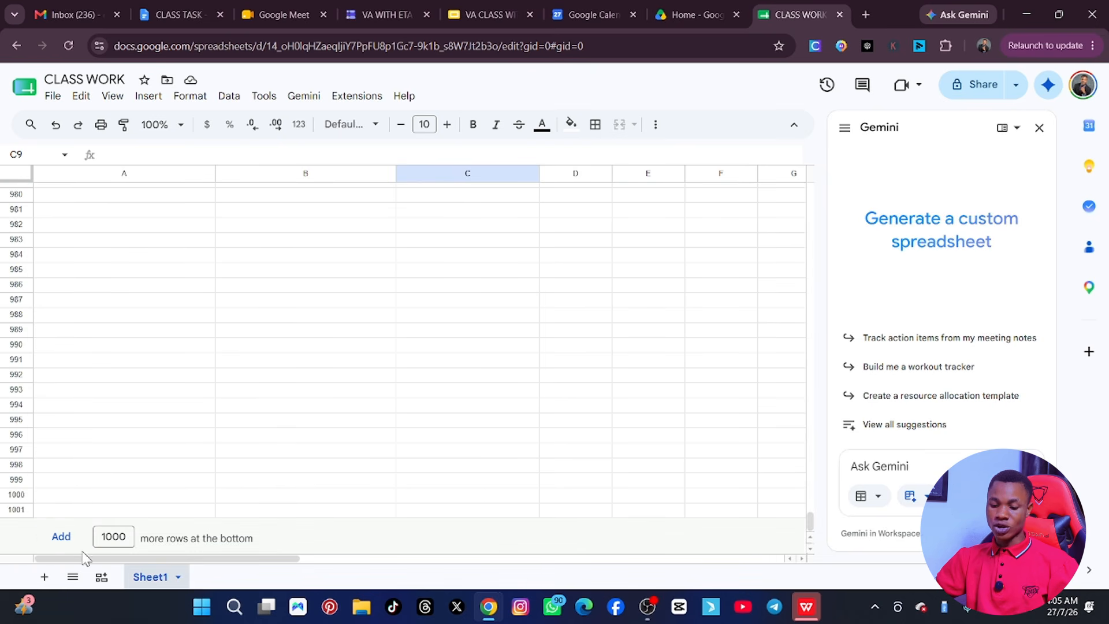
{"action": "left_click", "coordinate": [61, 536]}
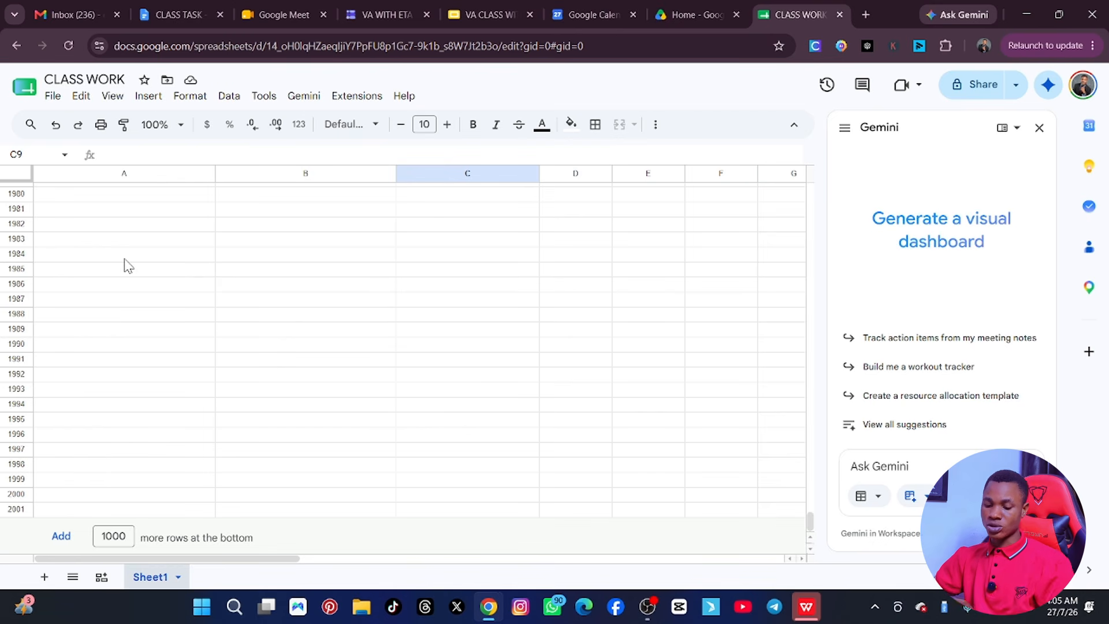
Add a second sheet and enter the person's first name in A1 and VA in B1
{"action": "left_click", "coordinate": [44, 577]}
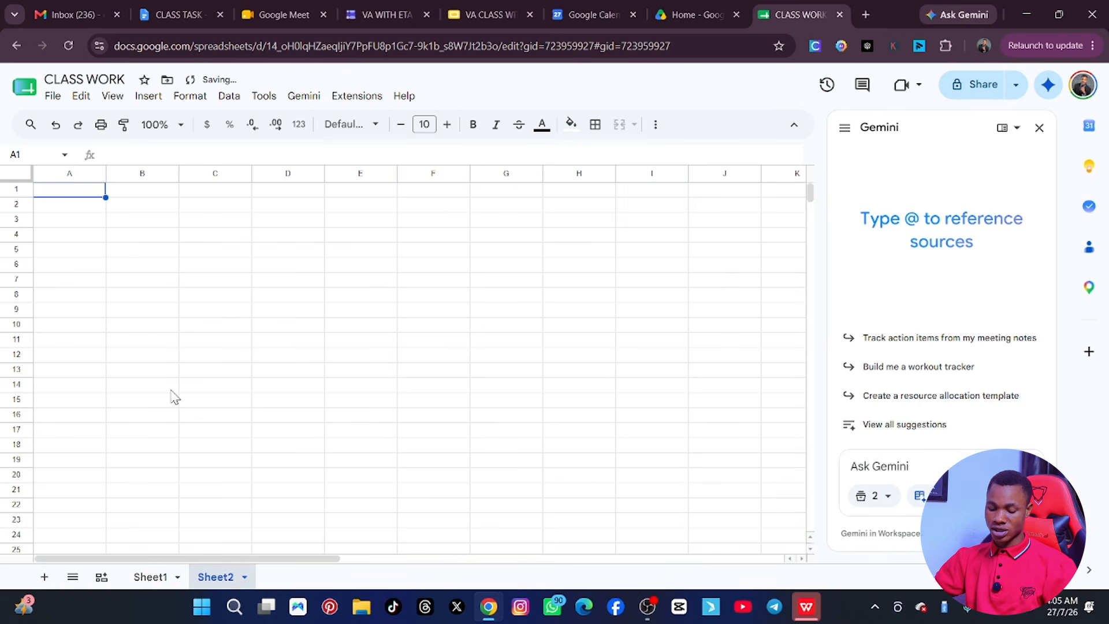
{"action": "type", "text": "DENIS"}
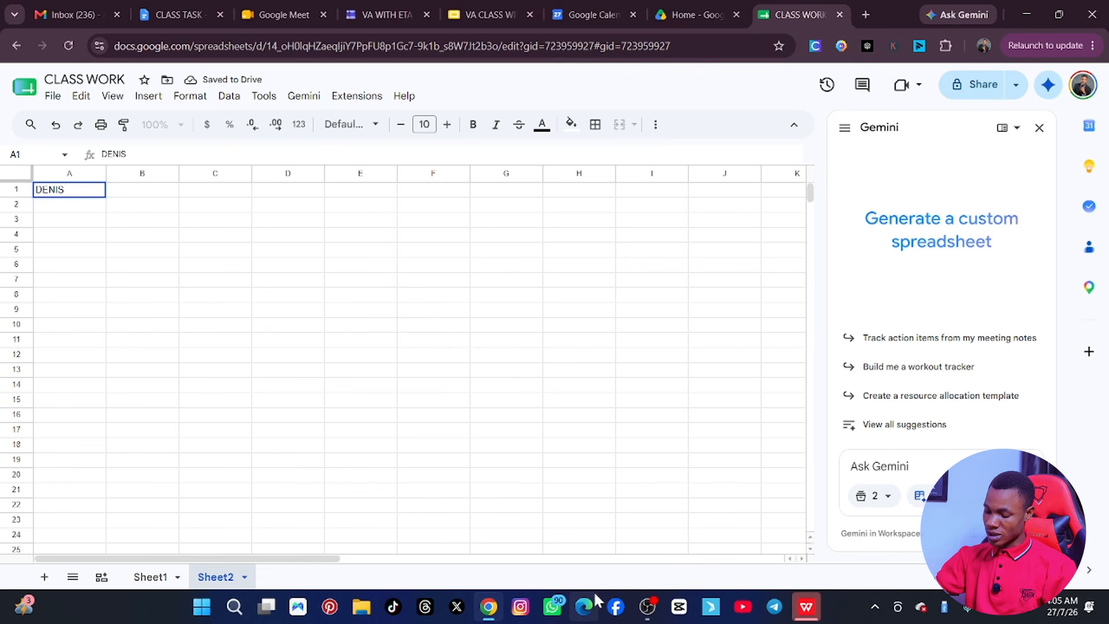
{"action": "key", "text": "Tab"}
{"action": "type", "text": "VA"}
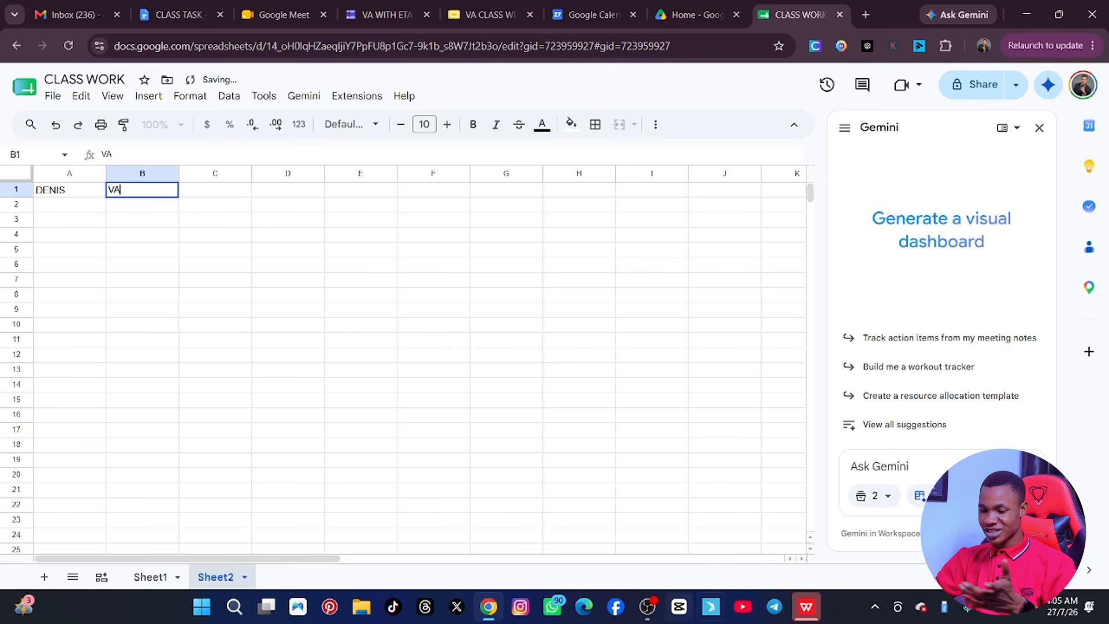
Revisit the price list at the start of Sheet1, return to Sheet2, and add a third blank sheet
{"action": "left_click", "coordinate": [150, 576]}
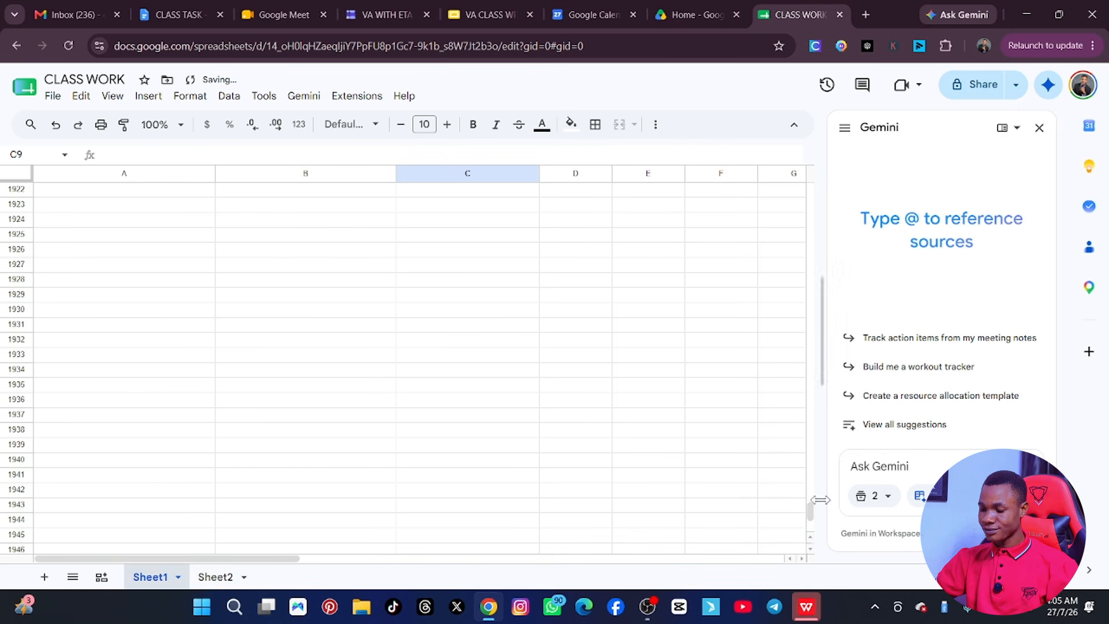
{"action": "left_click_drag", "start_coordinate": [810, 513], "coordinate": [814, 173]}
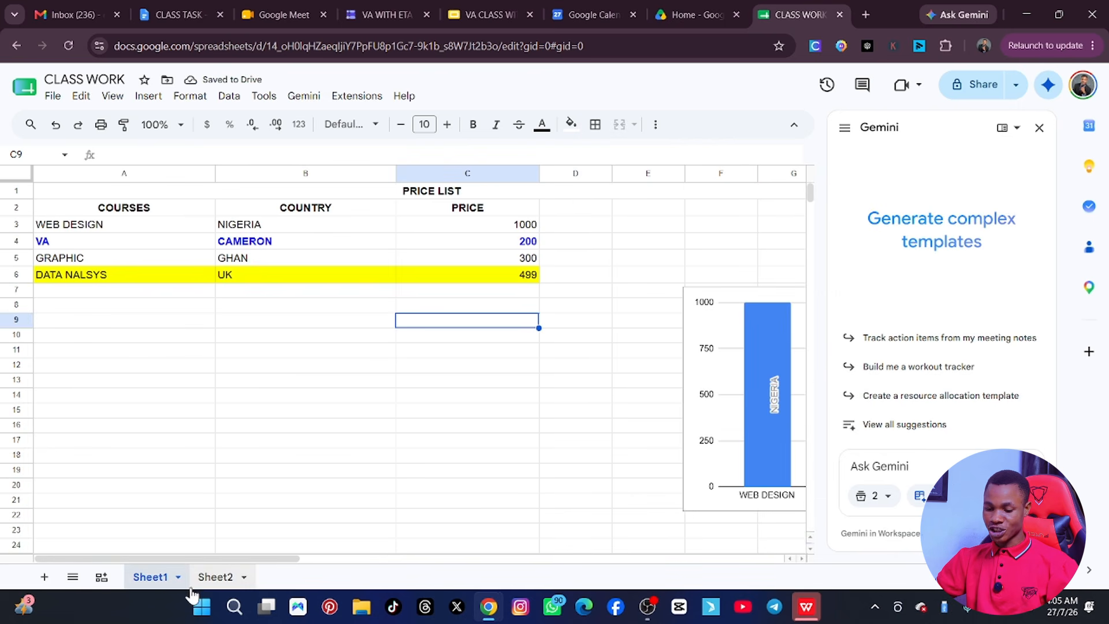
{"action": "left_click", "coordinate": [215, 577]}
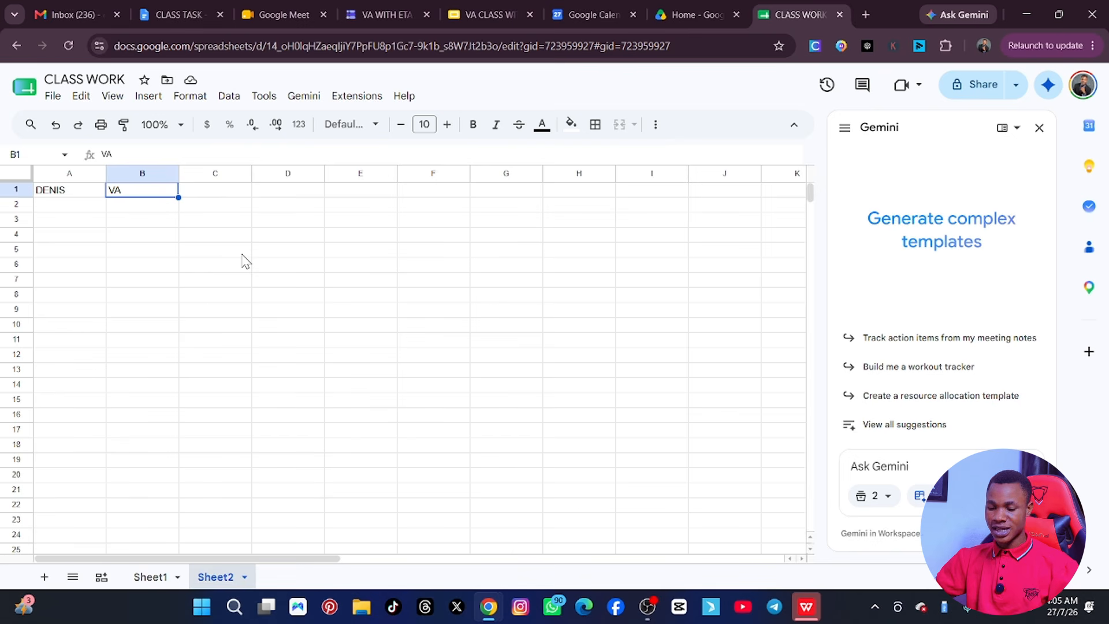
{"action": "left_click", "coordinate": [45, 577]}
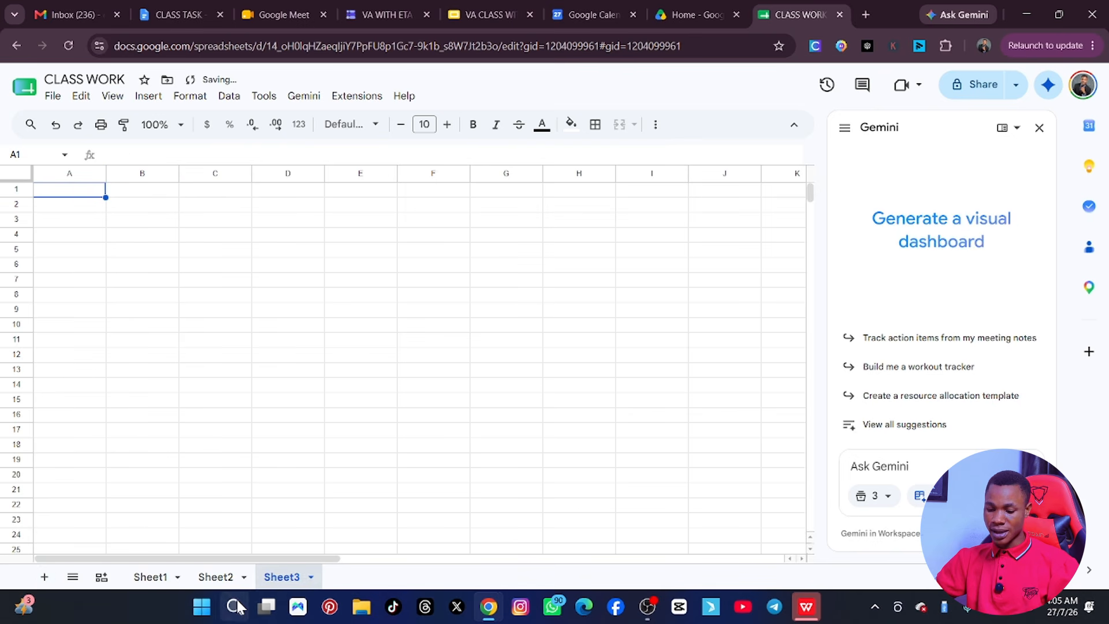
Rename Sheet1, which holds the price list, to COURSE
{"action": "left_click", "coordinate": [145, 579]}
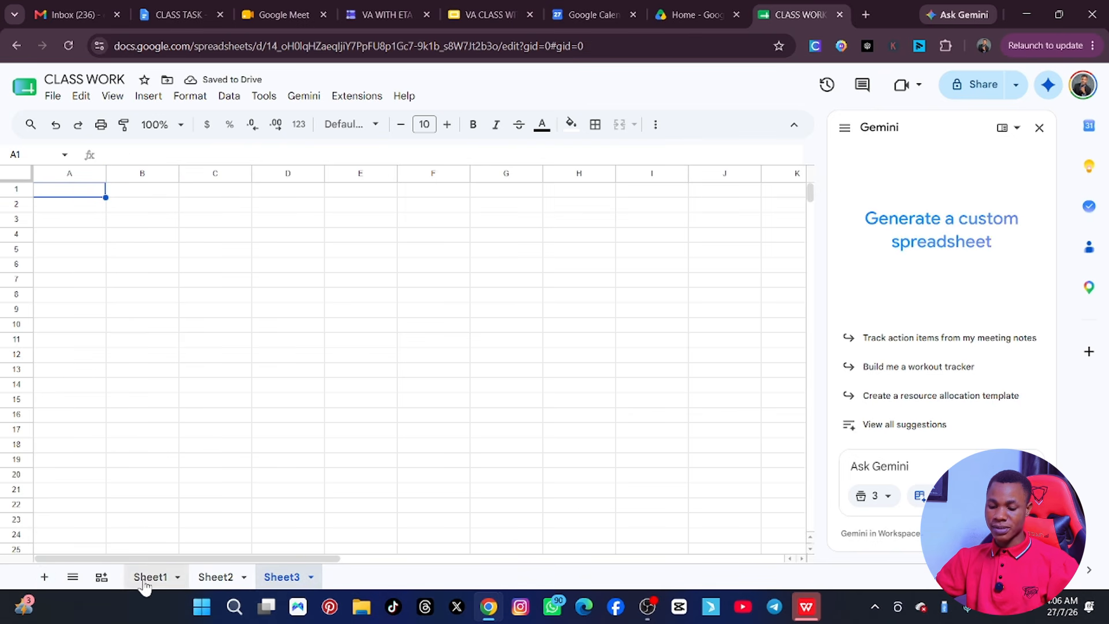
{"action": "right_click", "coordinate": [147, 577]}
{"action": "left_click", "coordinate": [166, 365]}
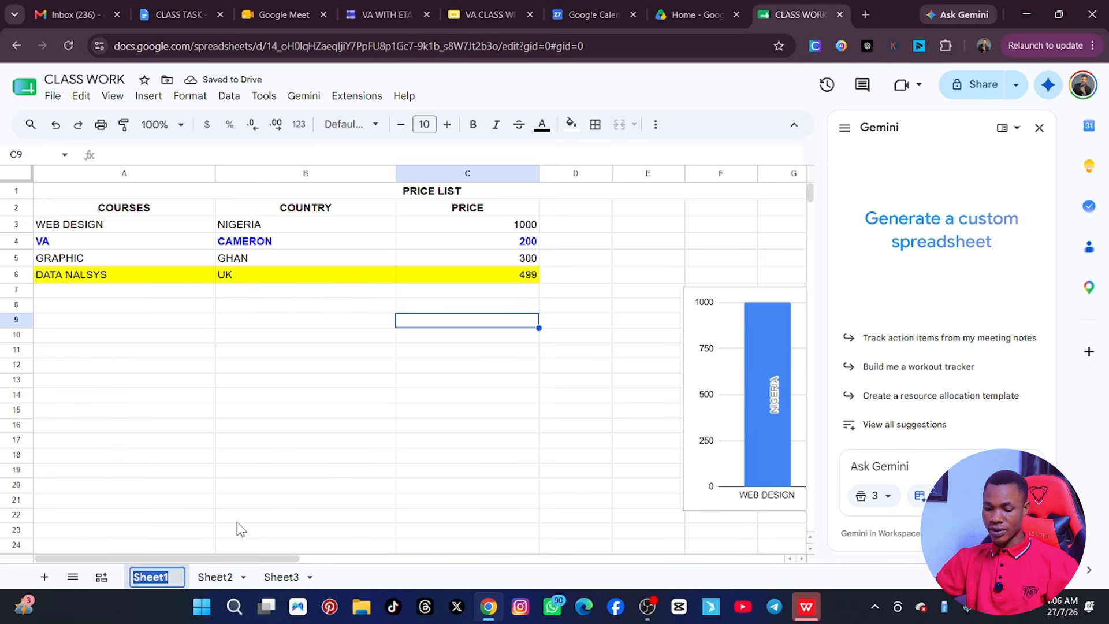
{"action": "type", "text": "COURS"}
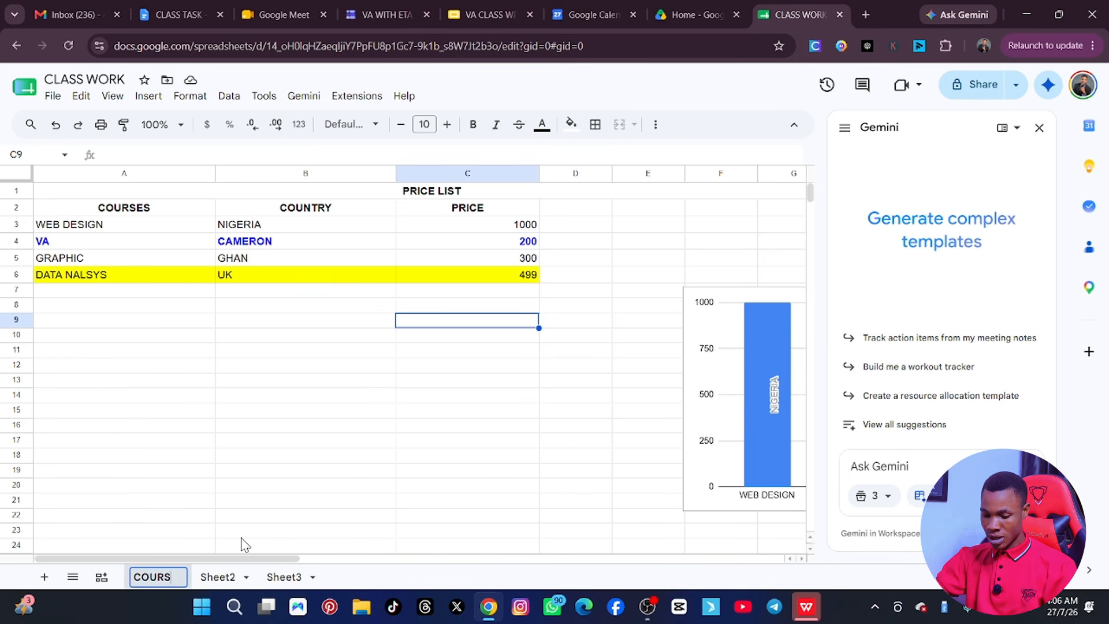
{"action": "type", "text": "E"}
{"action": "key", "text": "Return"}
Rename Sheet2 to TUTORS
{"action": "right_click", "coordinate": [229, 577]}
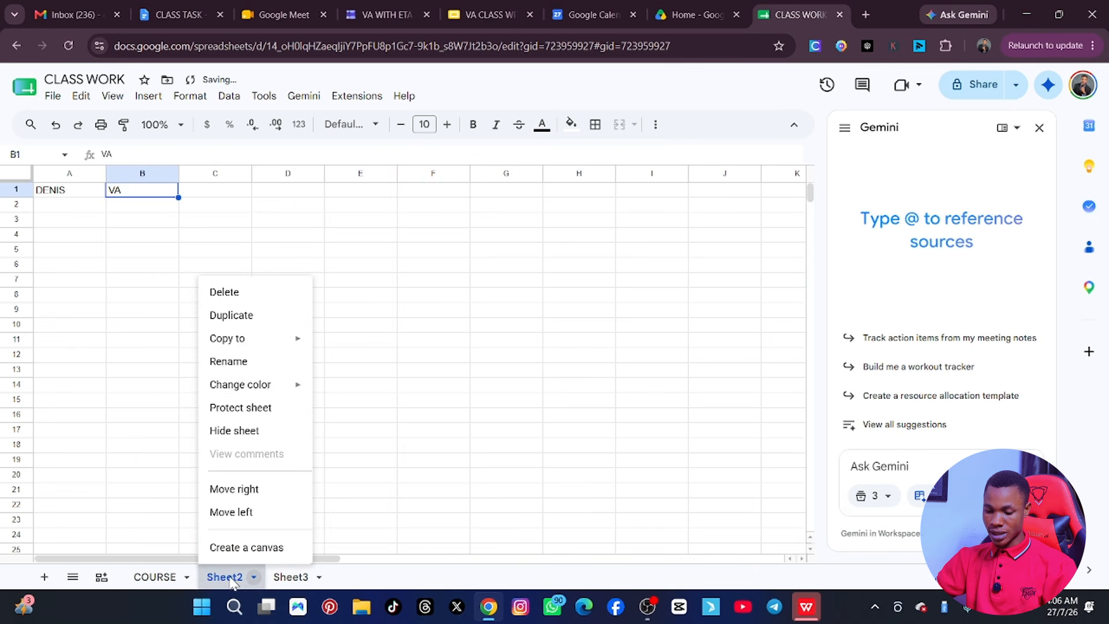
{"action": "left_click", "coordinate": [241, 362]}
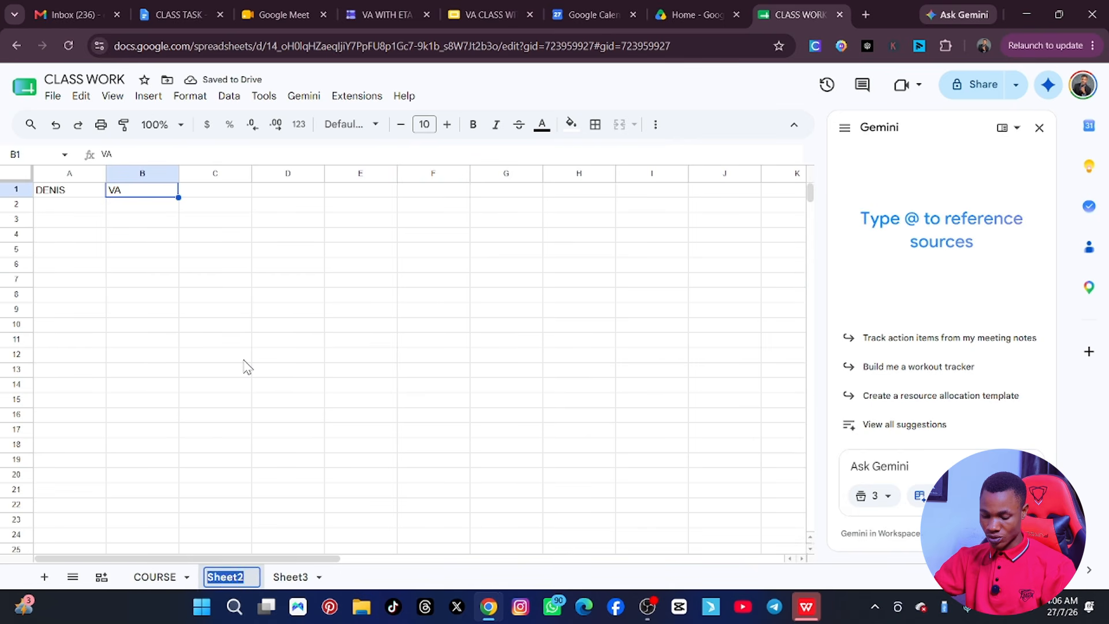
{"action": "type", "text": "TUTOR"}
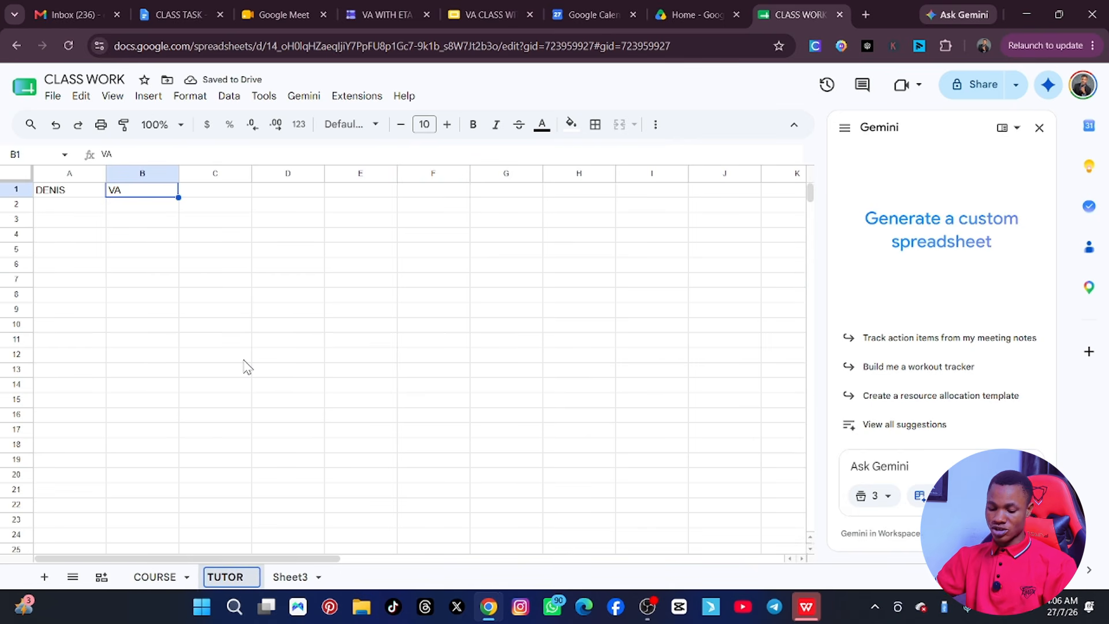
{"action": "type", "text": "S"}
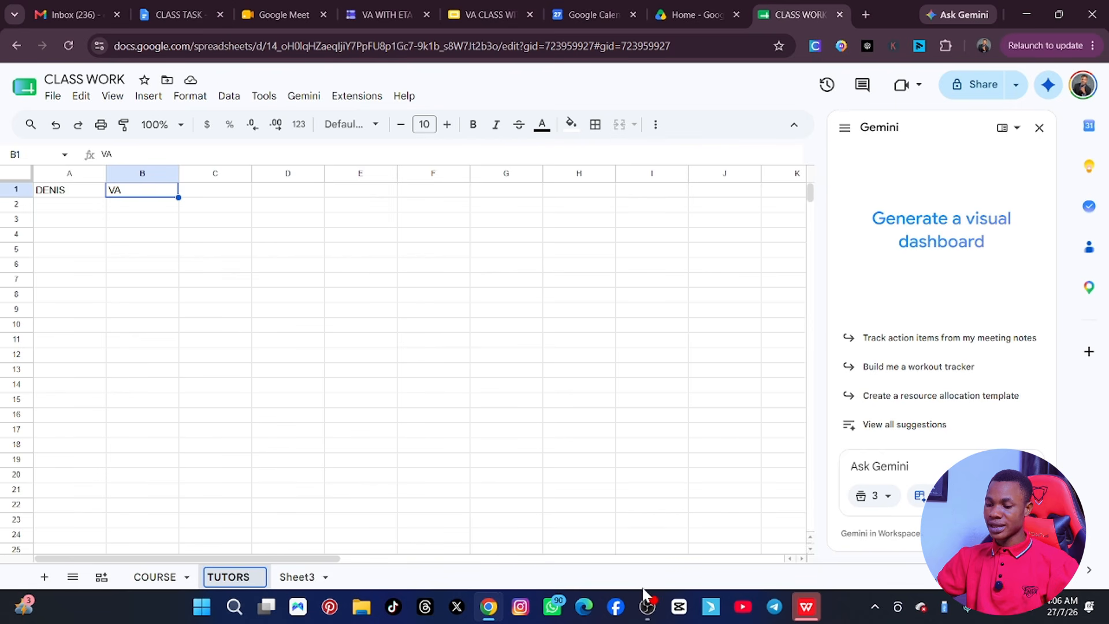
{"action": "left_click", "coordinate": [554, 344]}
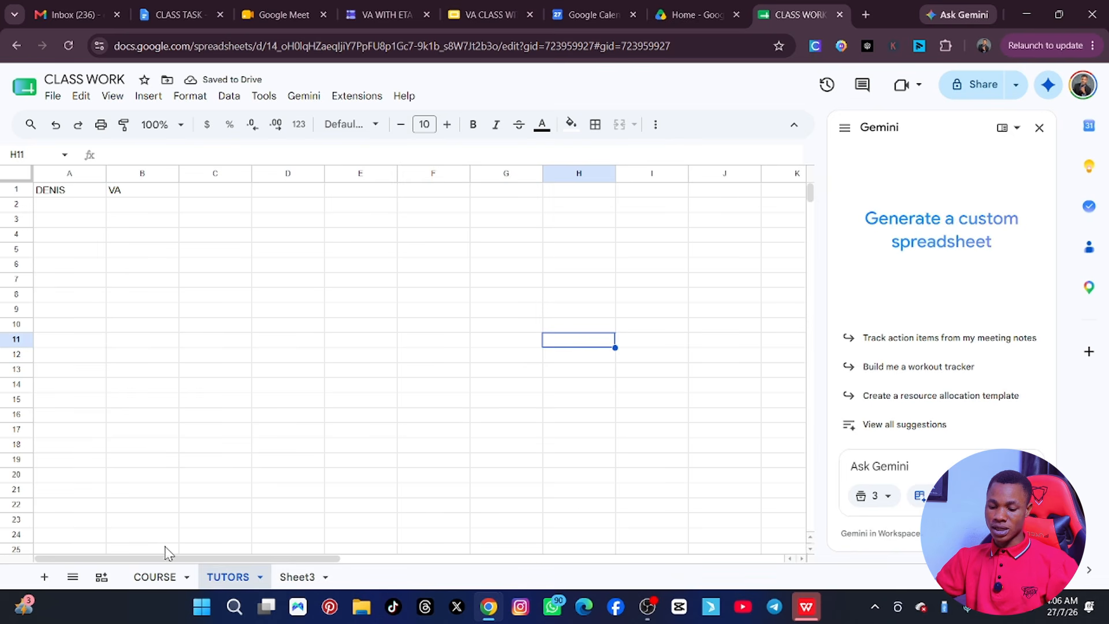
From the COURSE sheet, review the spreadsheet's download formats and its sharing settings without changing anything
{"action": "left_click", "coordinate": [155, 577]}
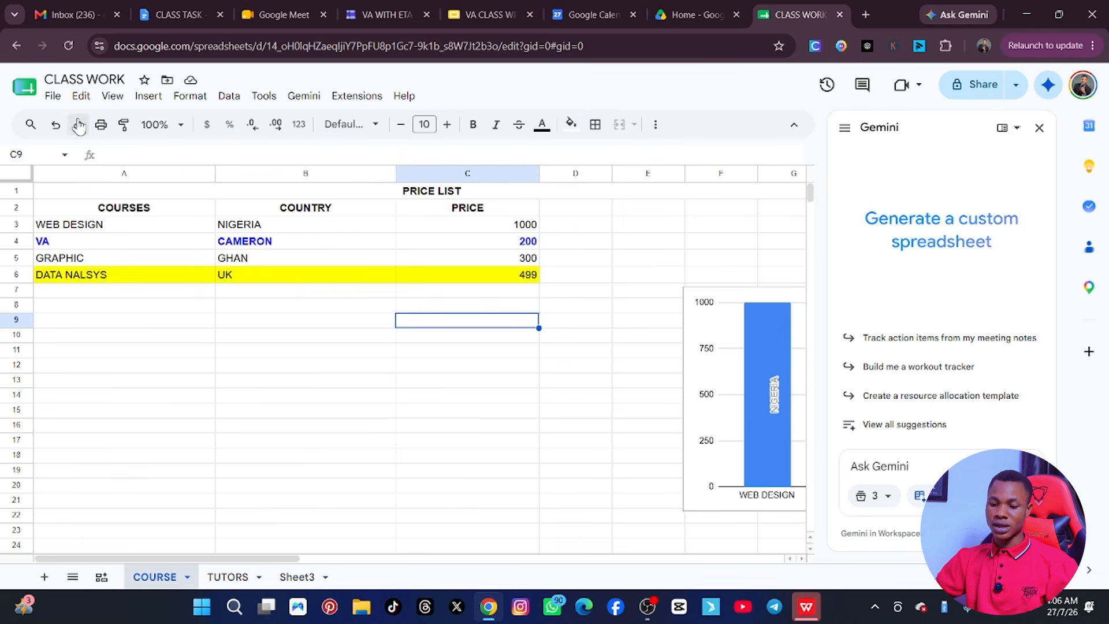
{"action": "left_click", "coordinate": [53, 96]}
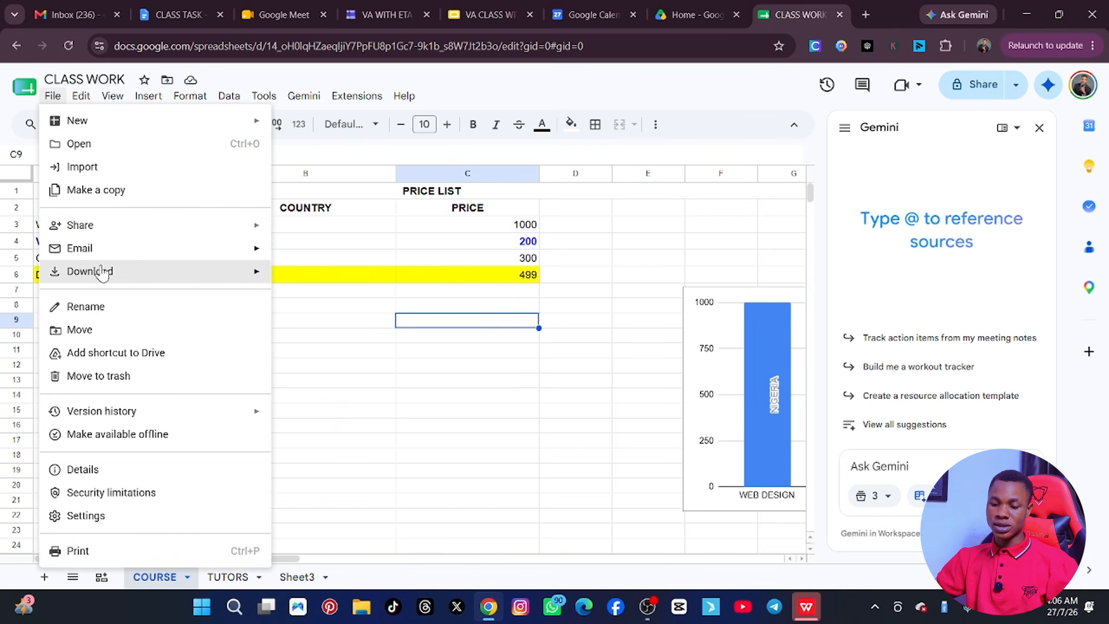
{"action": "mouse_move", "coordinate": [104, 272]}
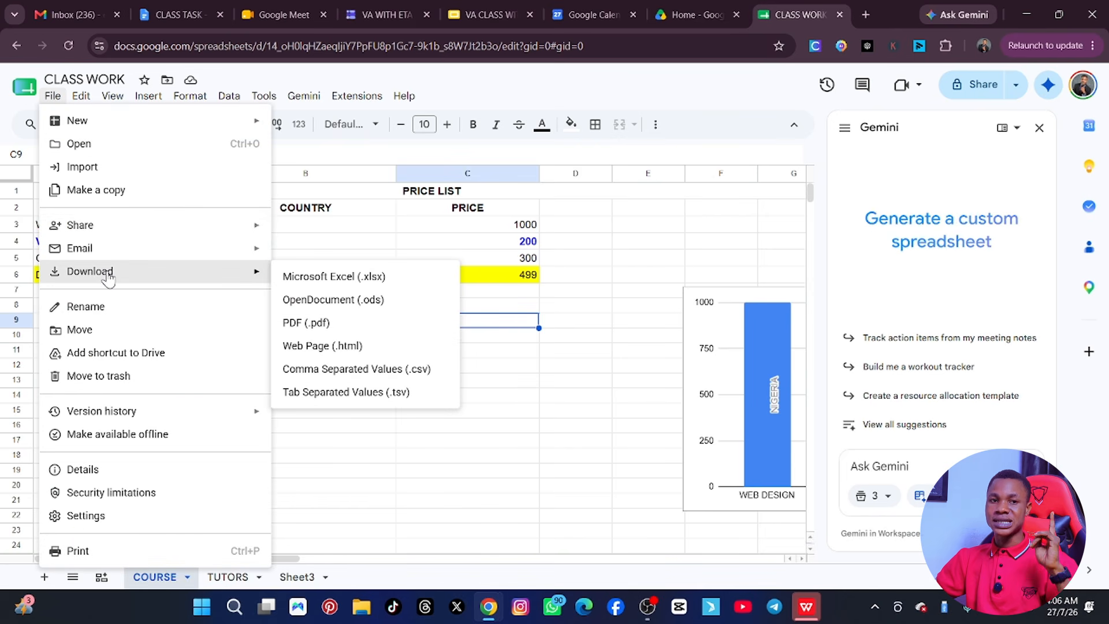
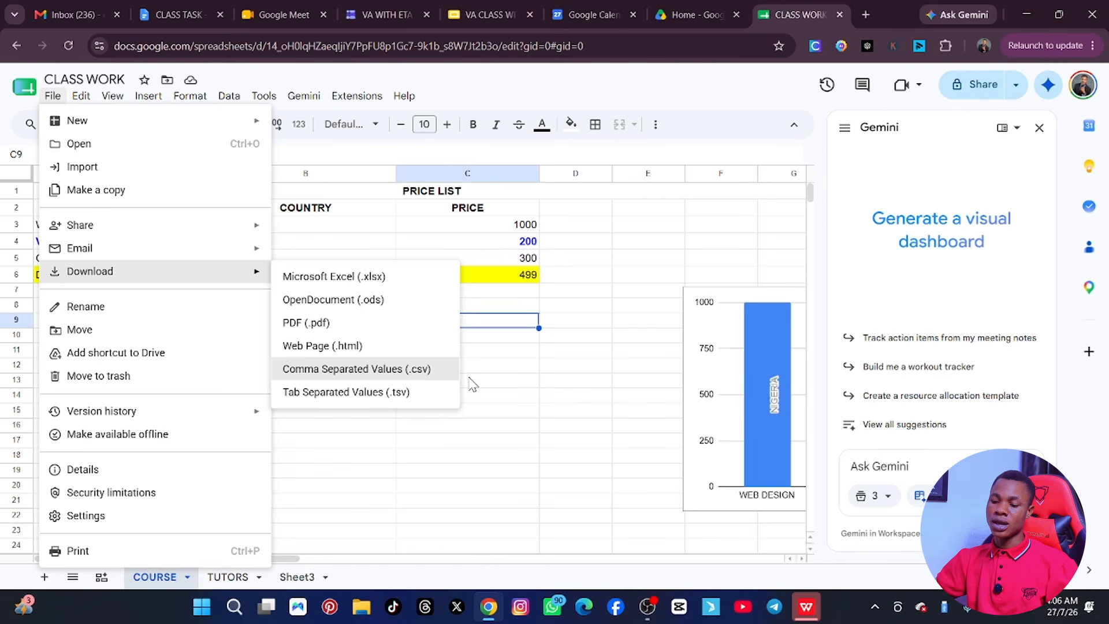
{"action": "left_click", "coordinate": [529, 417]}
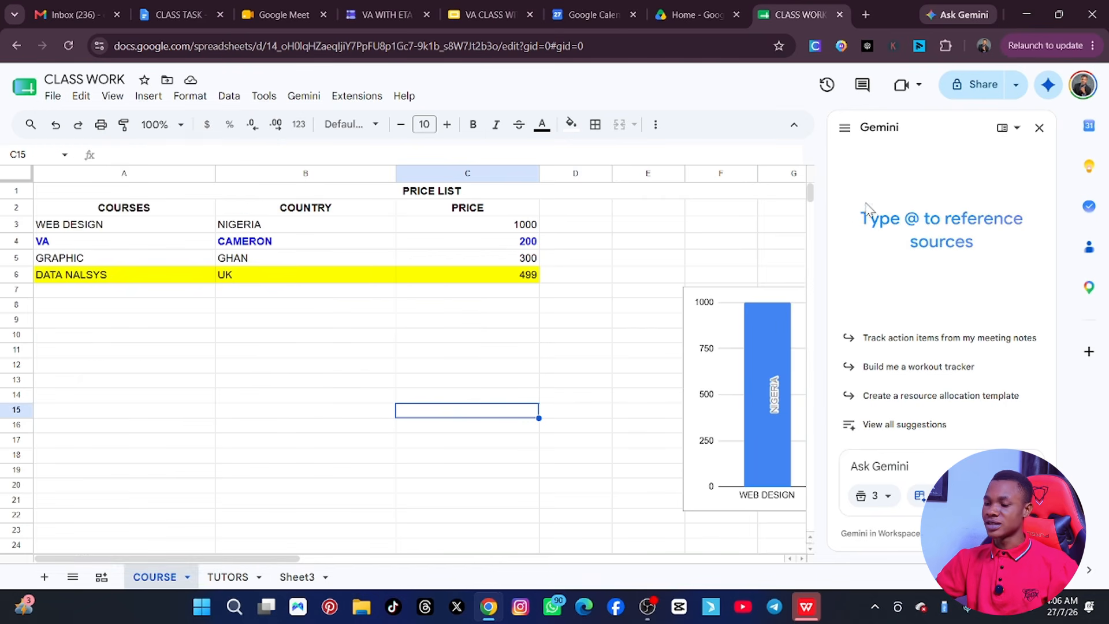
{"action": "left_click", "coordinate": [966, 81]}
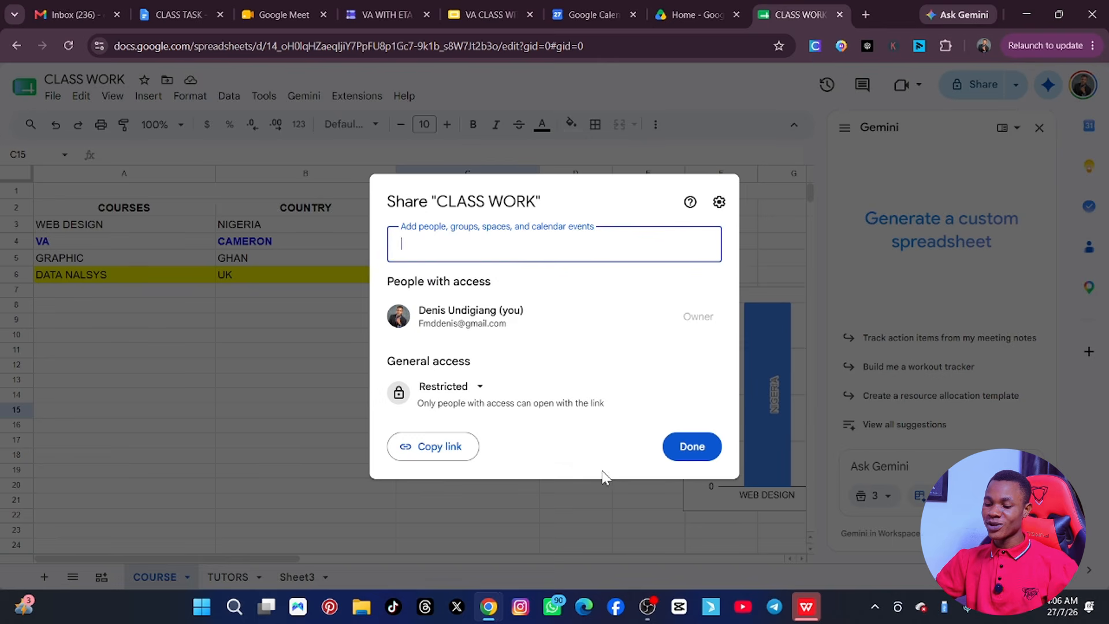
{"action": "left_click", "coordinate": [683, 450]}
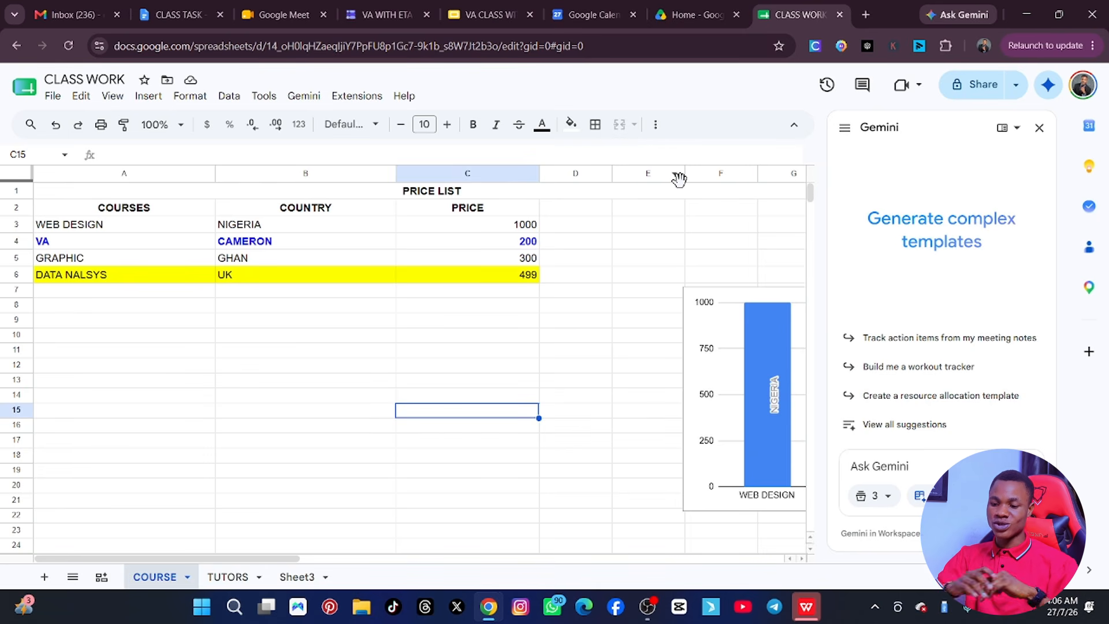
Open a new browser tab and look through the list of available Google apps
{"action": "left_click", "coordinate": [866, 13]}
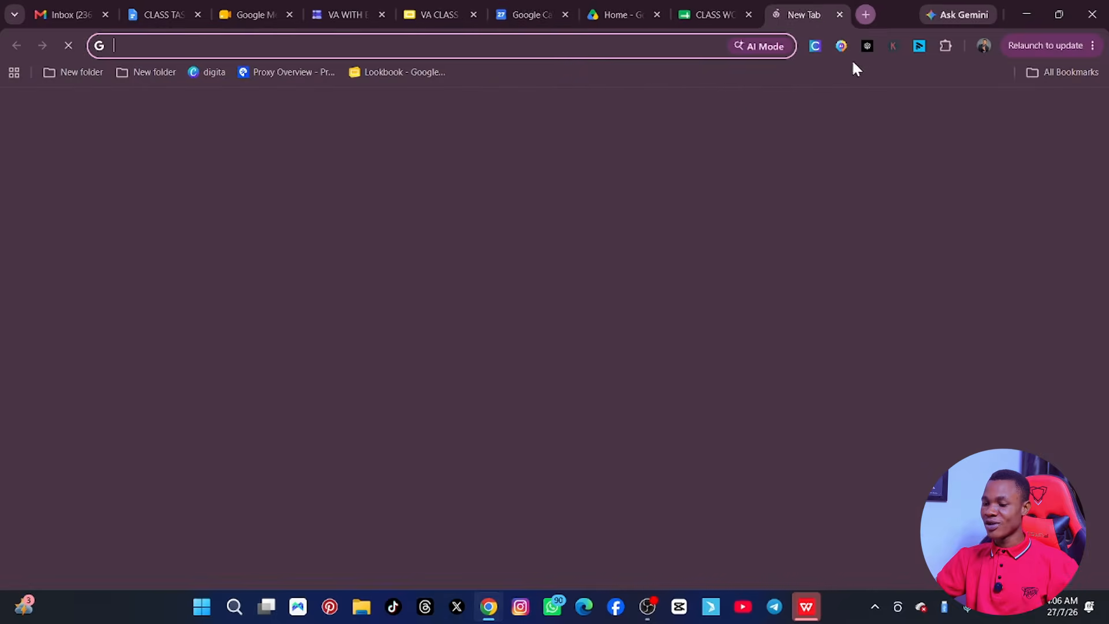
{"action": "left_click", "coordinate": [1050, 111]}
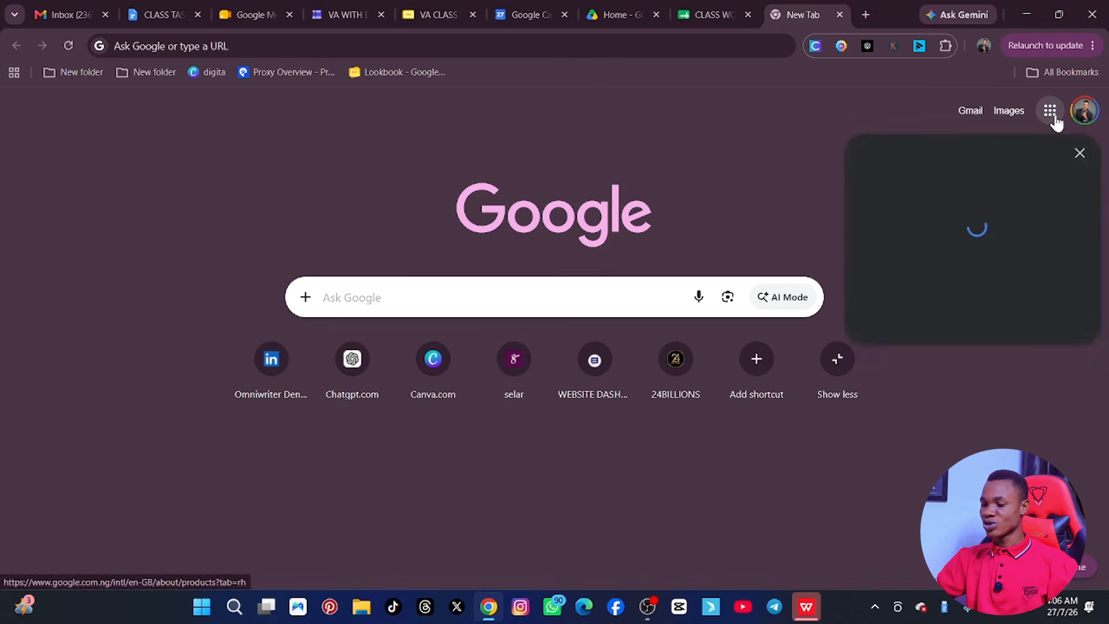
{"action": "scroll", "coordinate": [988, 277], "scroll_direction": "down", "scroll_amount": 7}
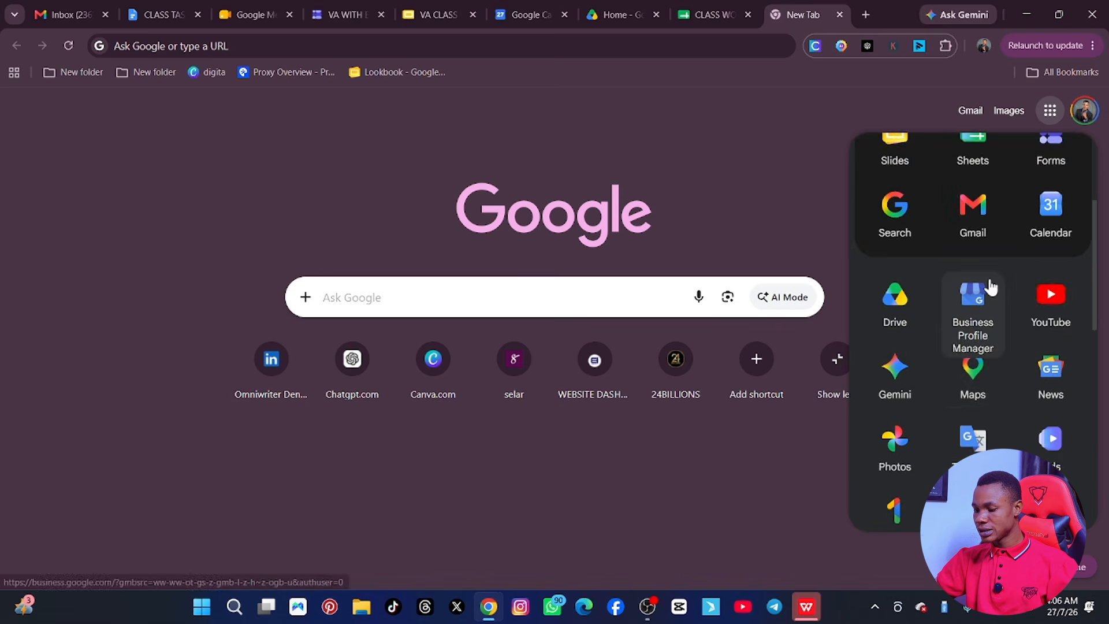
{"action": "scroll", "coordinate": [989, 289], "scroll_direction": "up", "scroll_amount": 6}
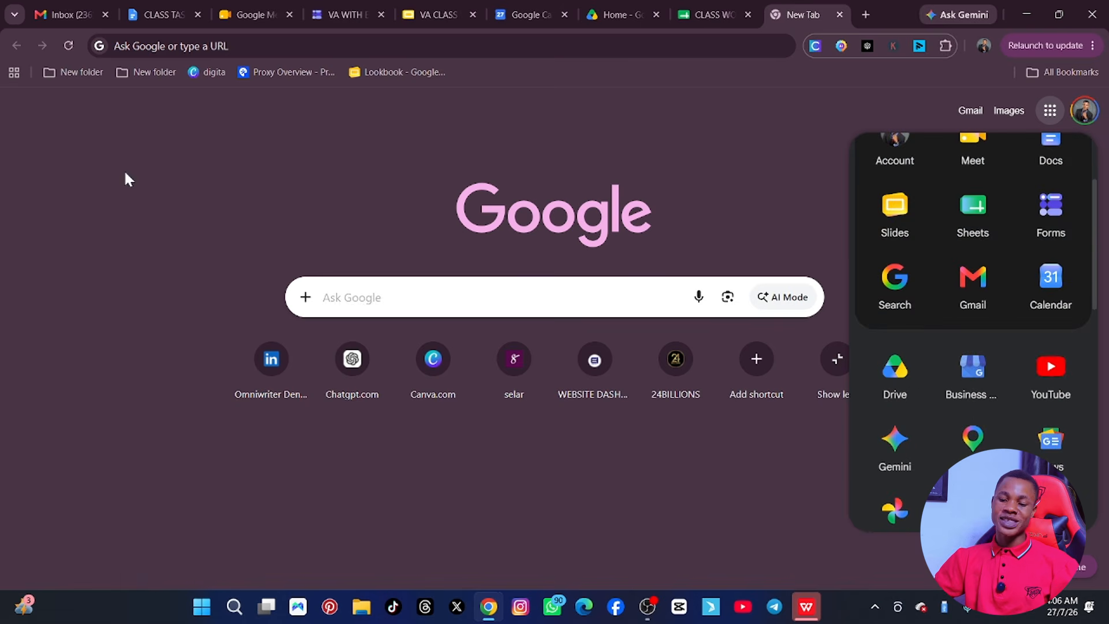
{"action": "left_click", "coordinate": [150, 186]}
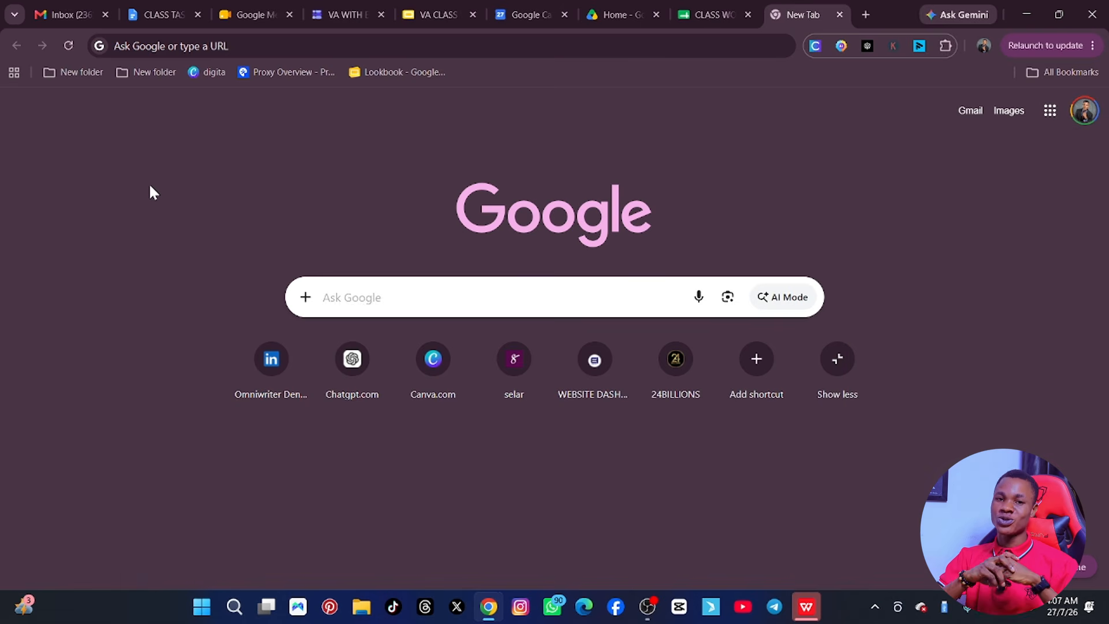